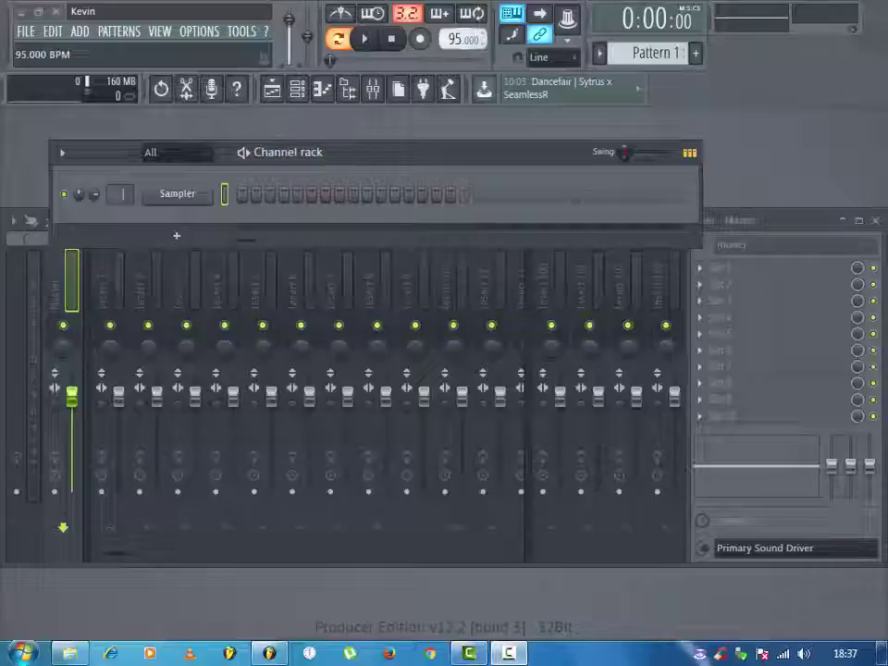
# - Add an M1 channel and load its Hyper Pad combi from the Bell/Mallet category
pyautogui.click(177, 236)
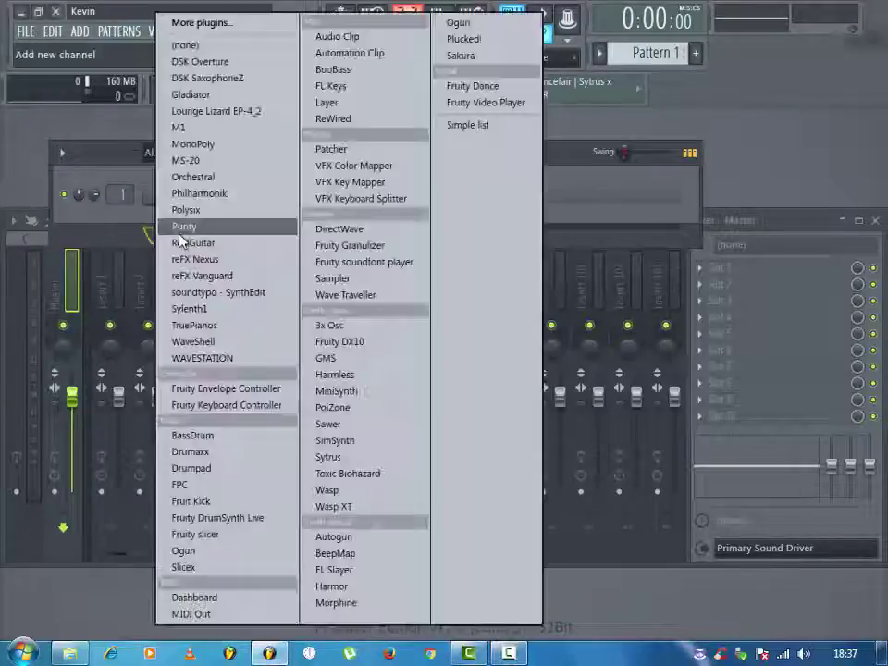
pyautogui.click(212, 132)
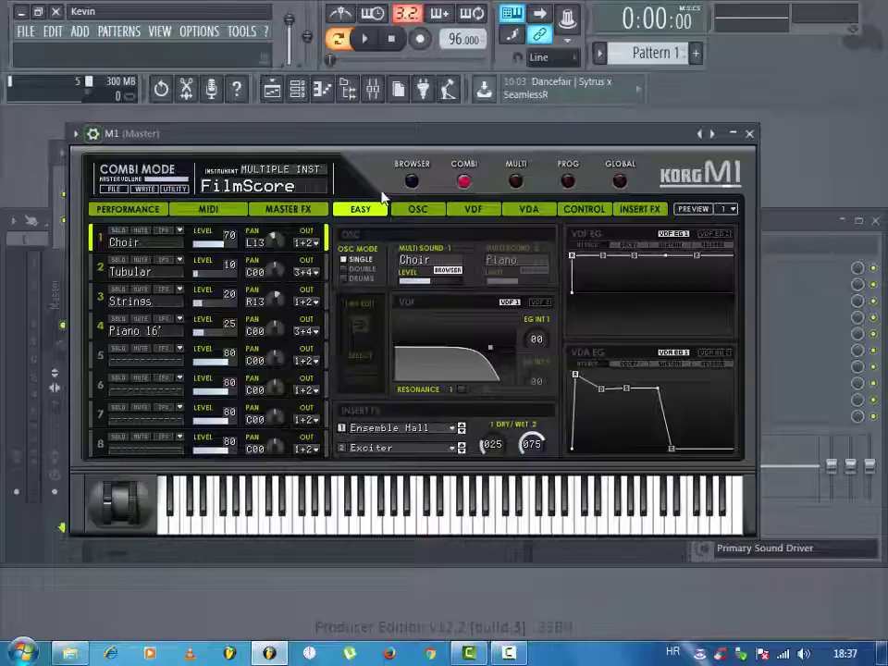
pyautogui.click(411, 183)
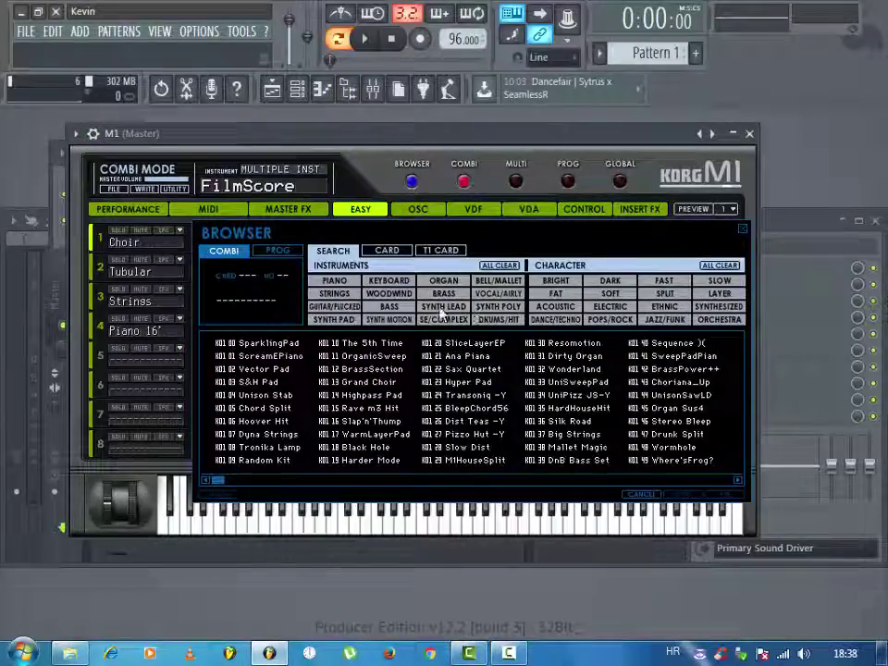
pyautogui.click(485, 281)
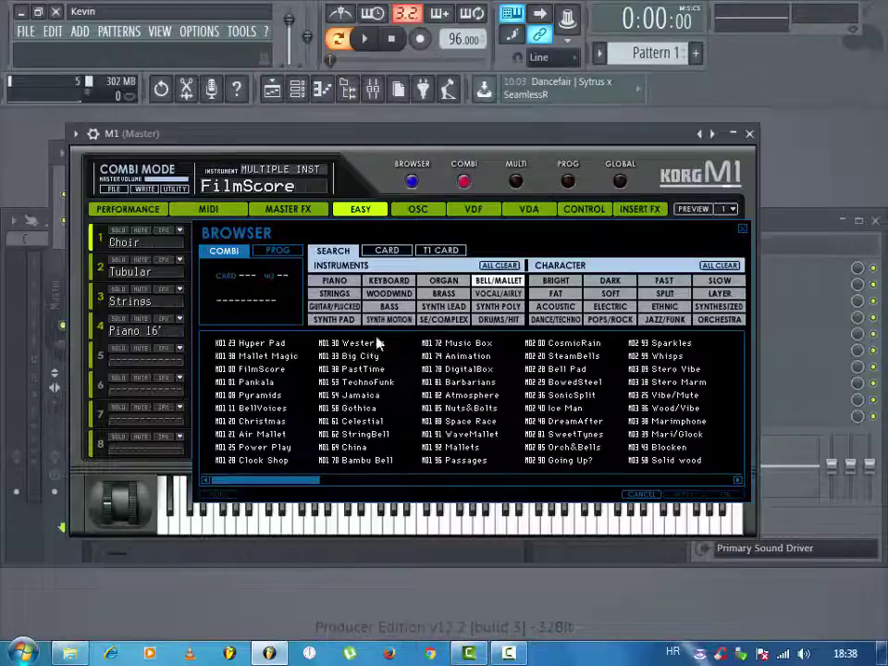
pyautogui.doubleClick(273, 349)
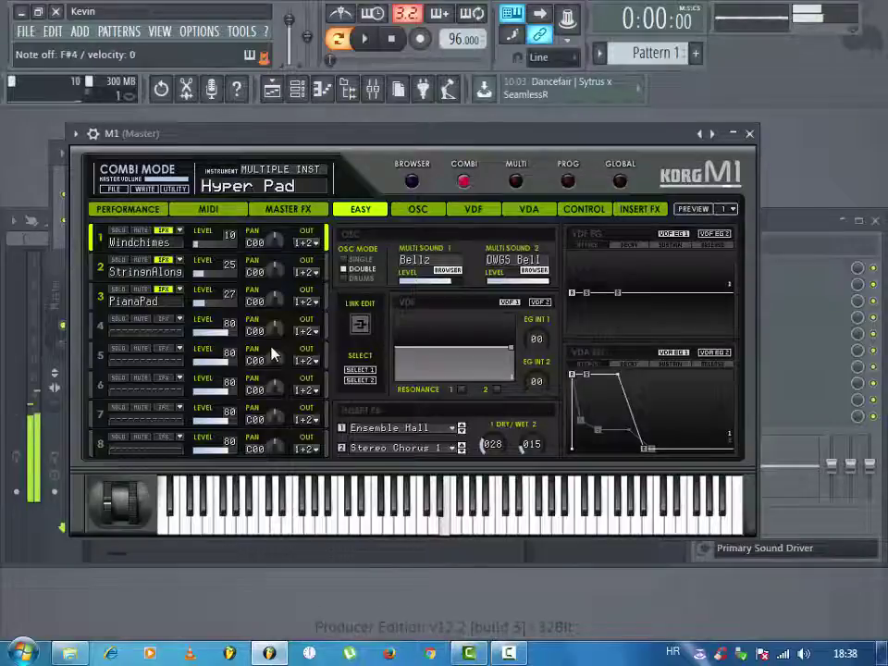
# - Reset the buffer length to its default in the audio settings
pyautogui.click(201, 31)
pyautogui.click(232, 81)
pyautogui.rightClick(360, 228)
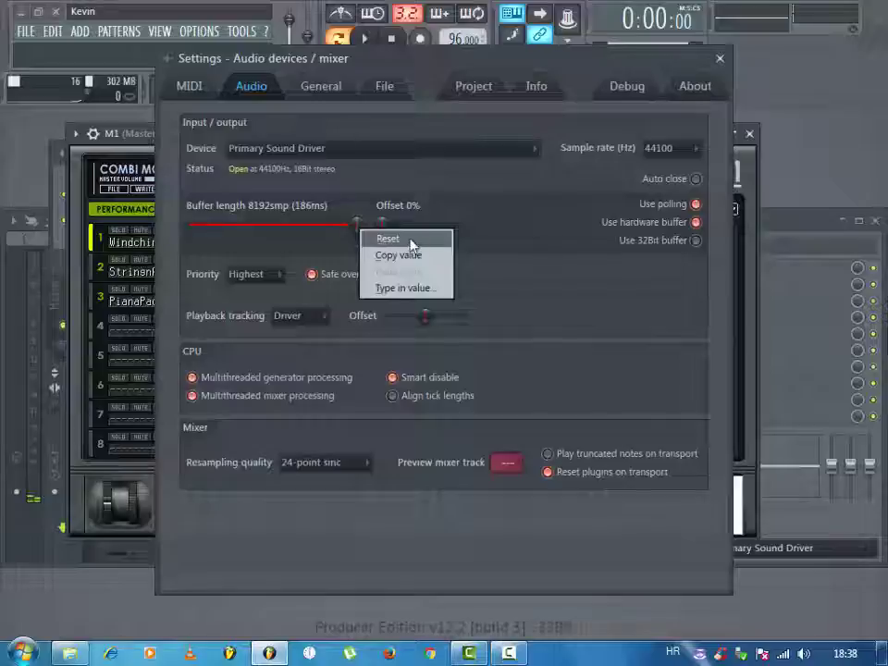
pyautogui.click(411, 241)
pyautogui.click(720, 59)
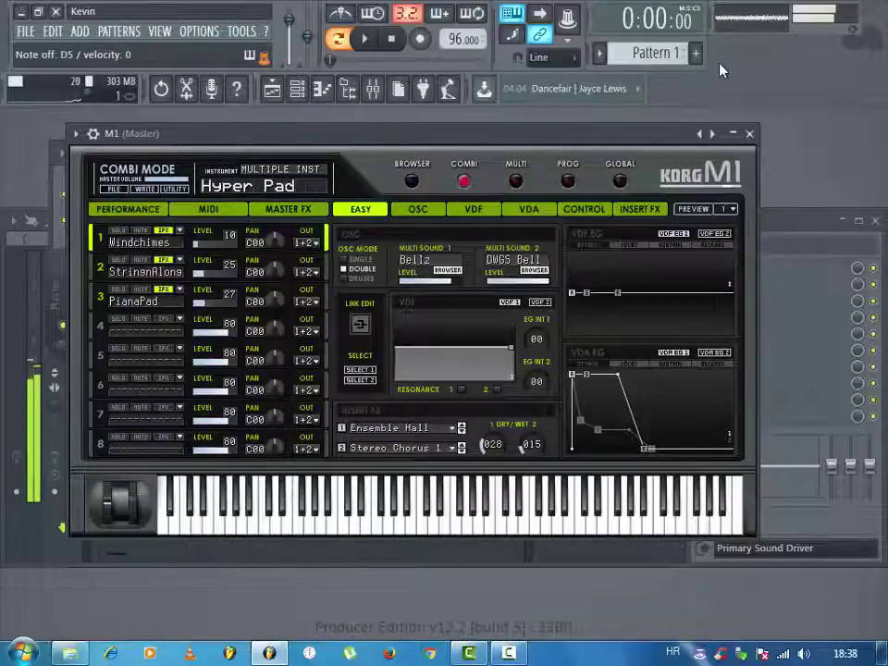
# - Try out the FilmScore combi and the Bell/Mallet combi Animation in M1
pyautogui.click(412, 181)
pyautogui.doubleClick(263, 370)
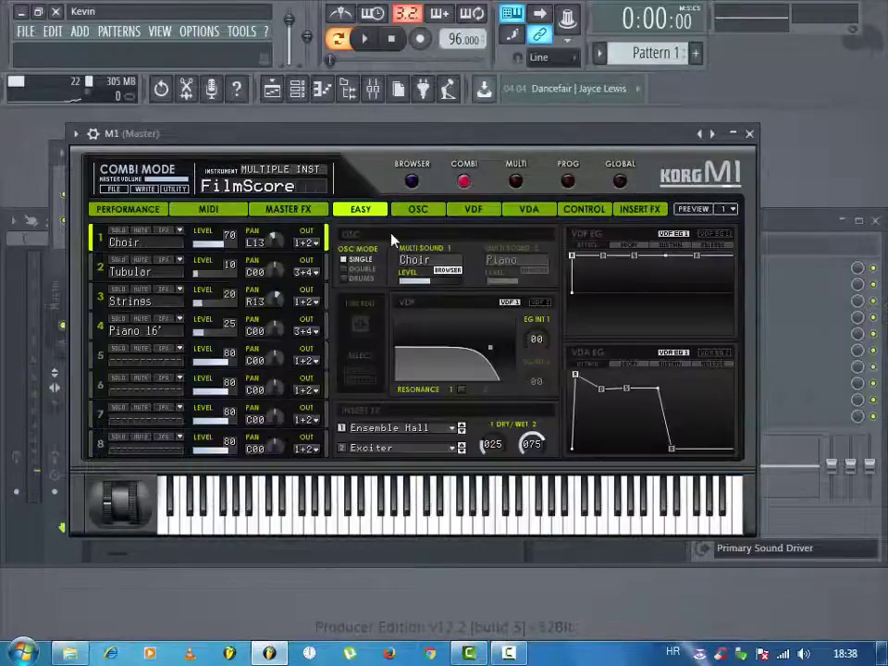
pyautogui.click(412, 181)
pyautogui.click(496, 282)
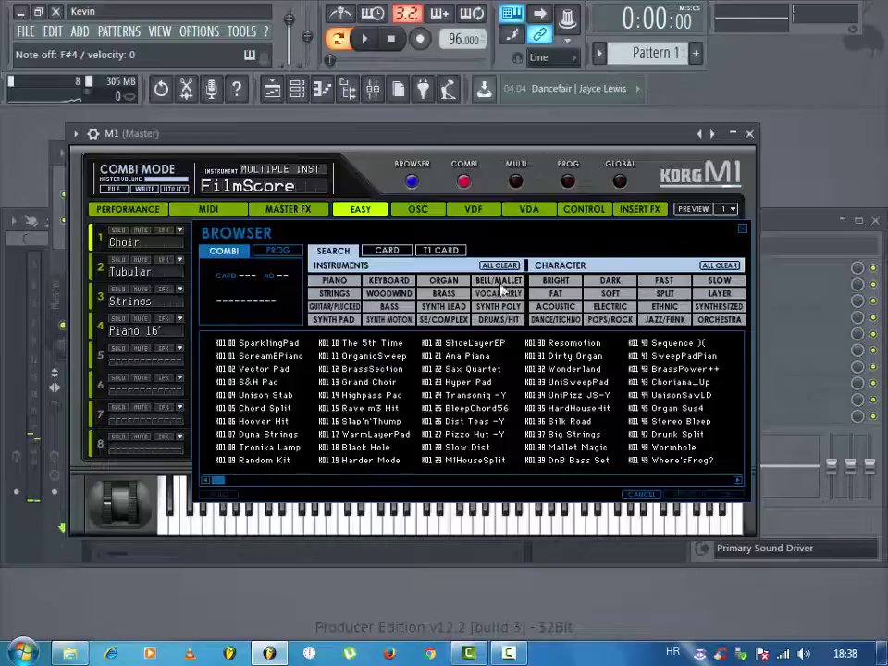
pyautogui.click(497, 281)
pyautogui.doubleClick(435, 357)
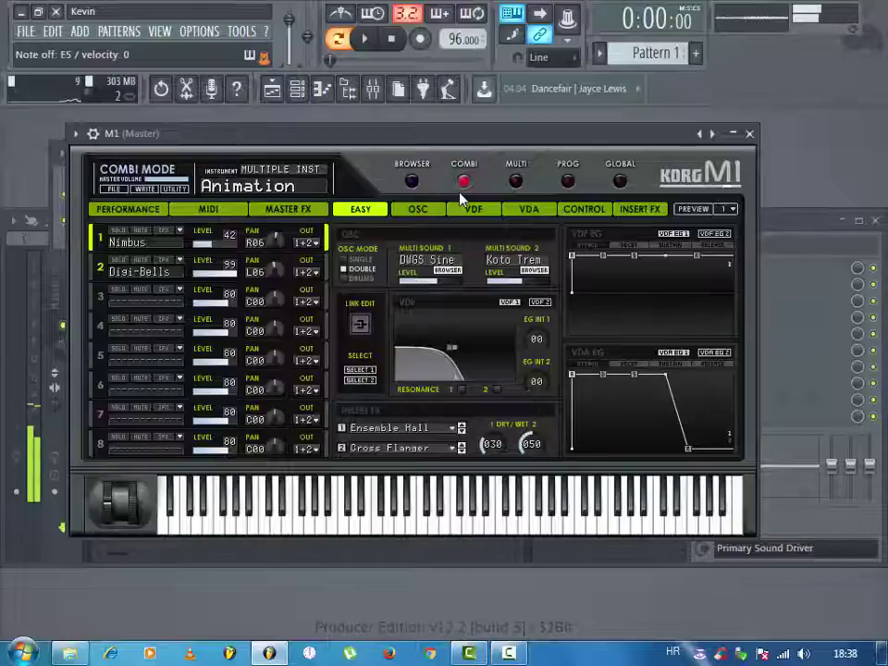
pyautogui.click(412, 181)
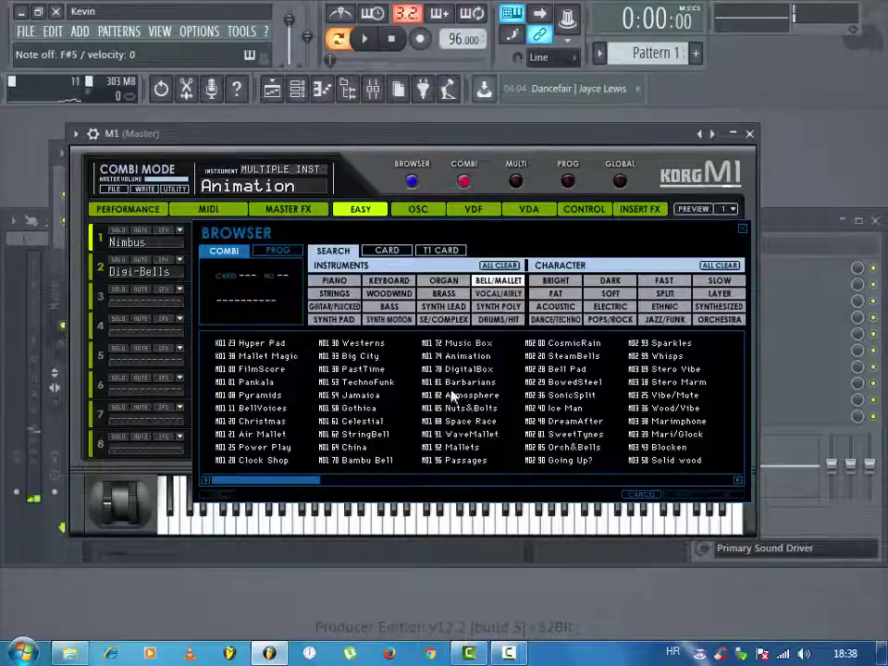
# - Replace the M1 channel's instrument with WAVESTATION and load the Ballerina Bells performance from bank RAM1
pyautogui.click(274, 89)
pyautogui.rightClick(177, 220)
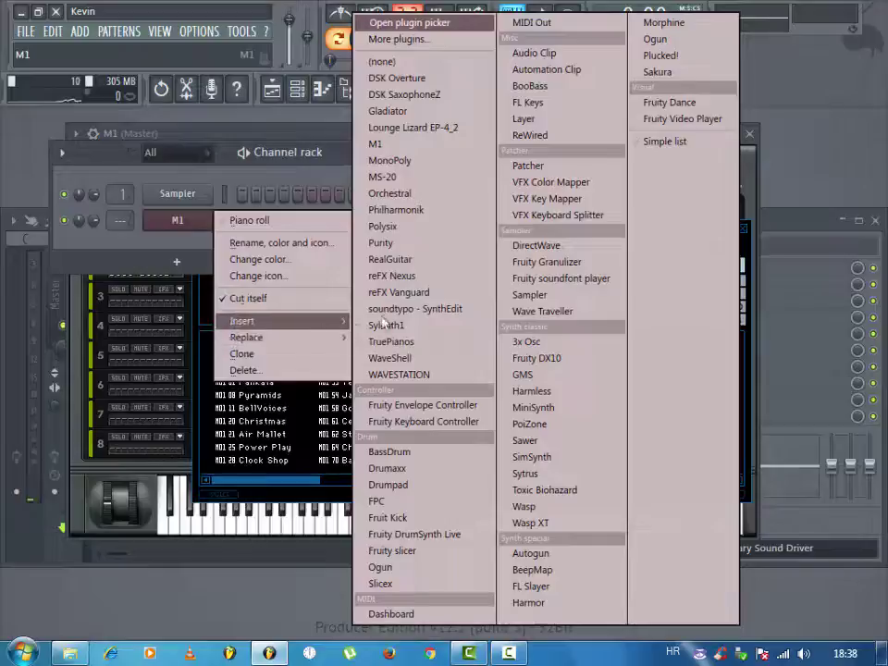
pyautogui.moveTo(247, 337)
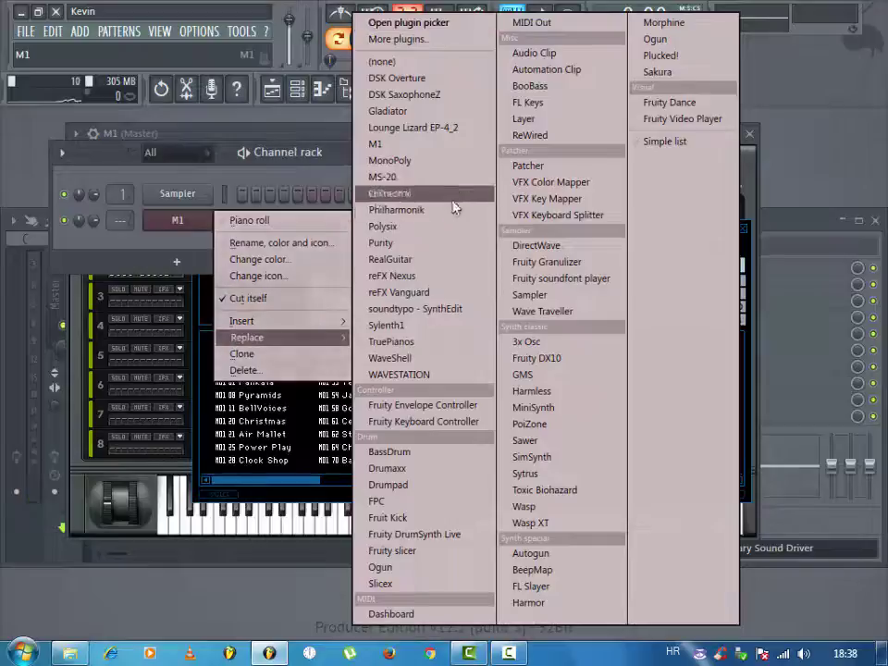
pyautogui.click(425, 374)
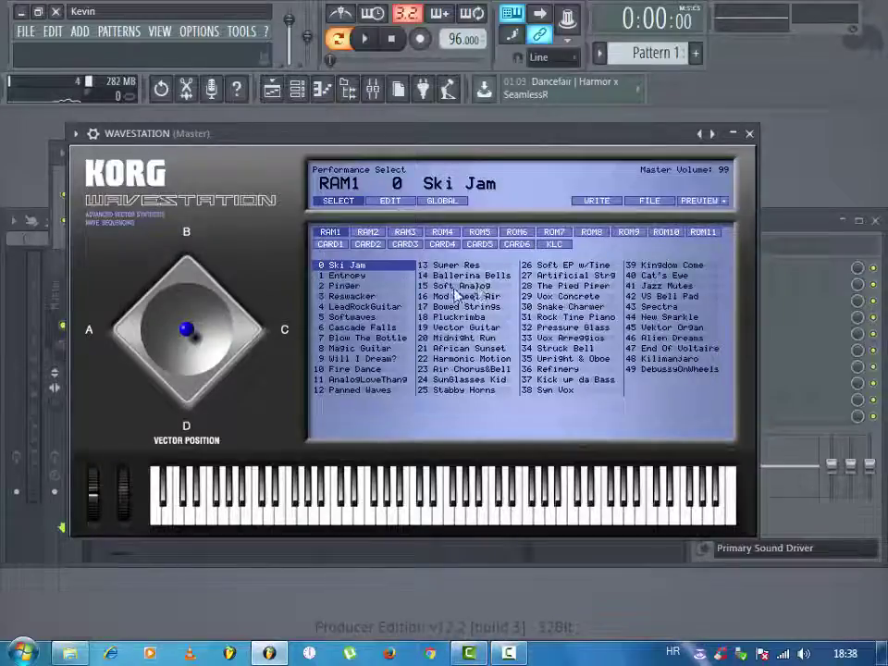
pyautogui.click(377, 330)
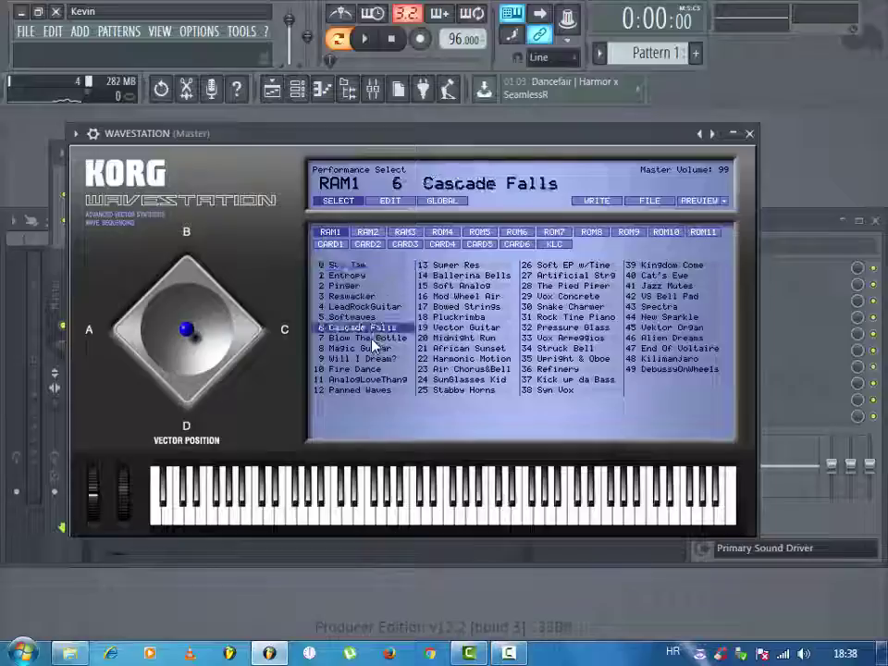
pyautogui.doubleClick(491, 276)
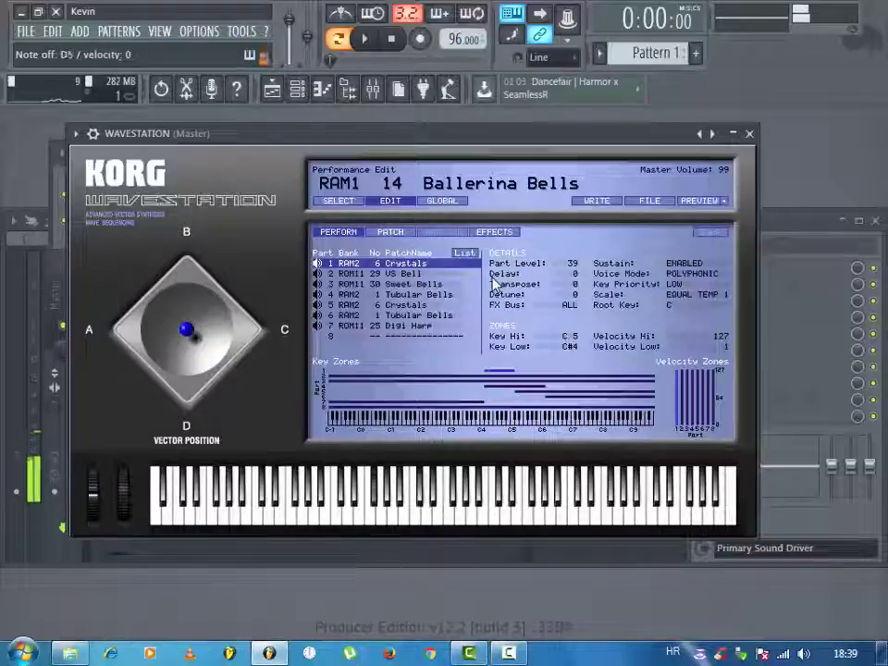
# - Record a two-bar bell melody into the WAVESTATION channel's piano roll with the metronome on
pyautogui.click(416, 40)
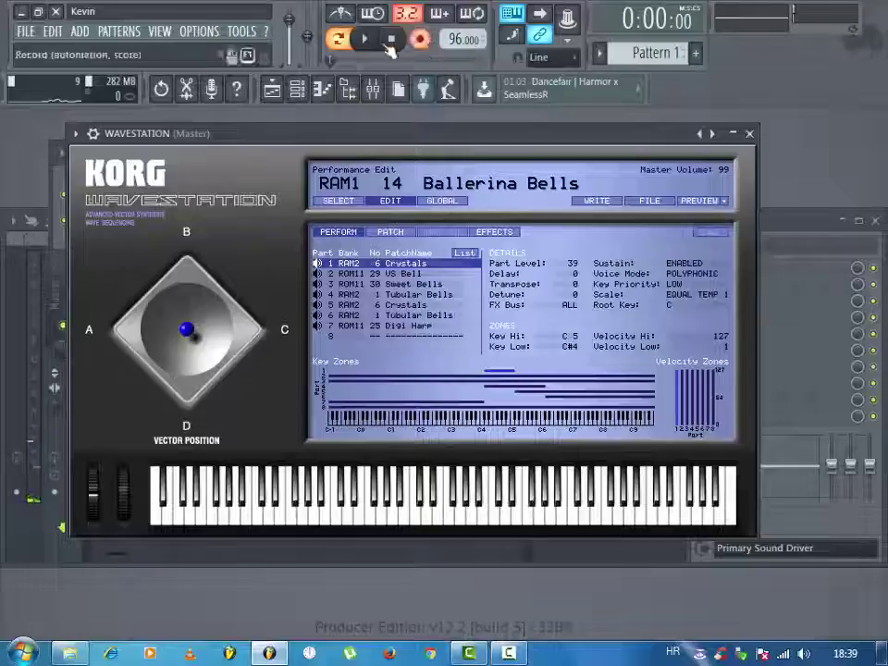
pyautogui.click(297, 88)
pyautogui.rightClick(170, 225)
pyautogui.click(233, 221)
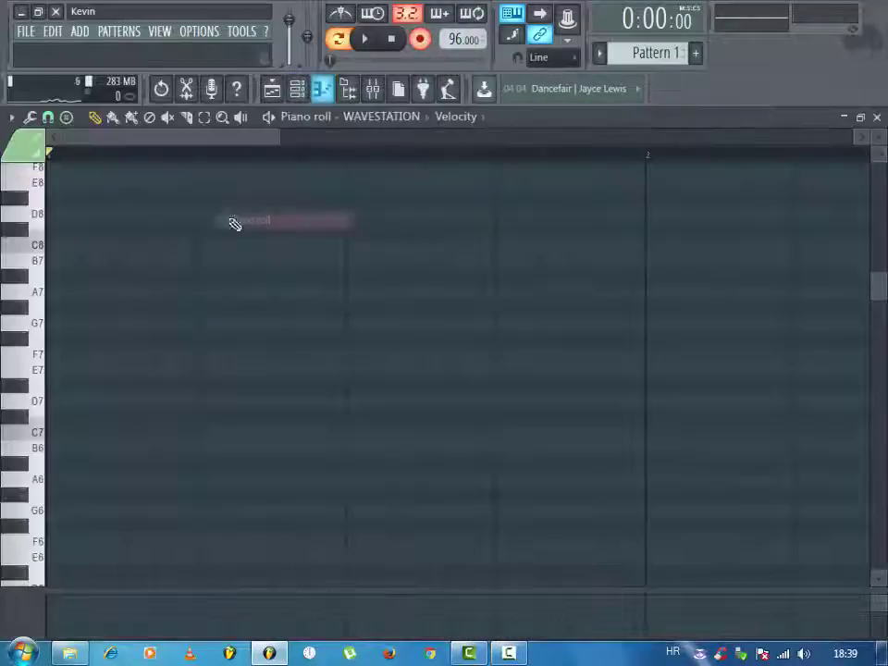
pyautogui.moveTo(277, 135); pyautogui.dragTo(458, 131)
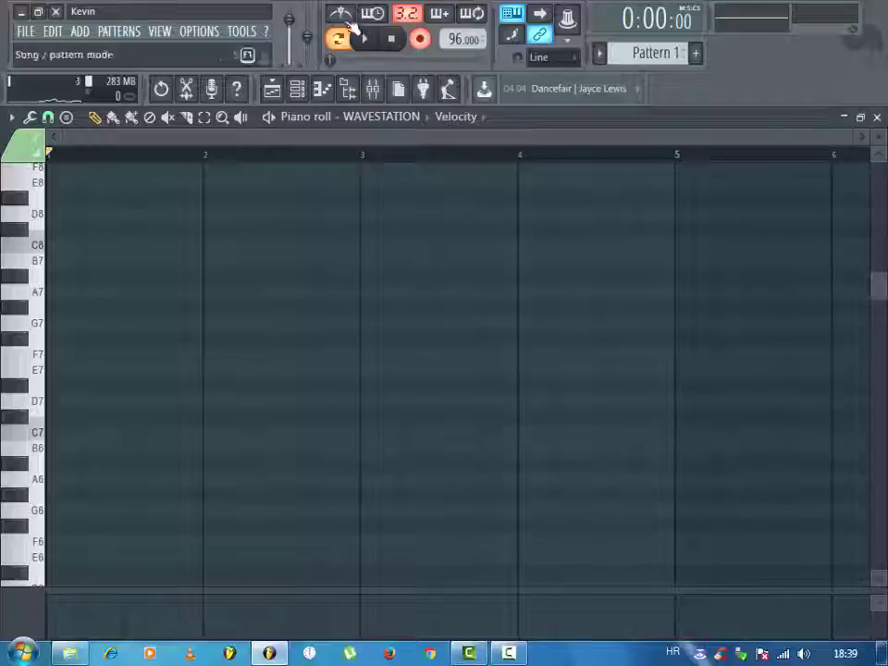
pyautogui.click(348, 19)
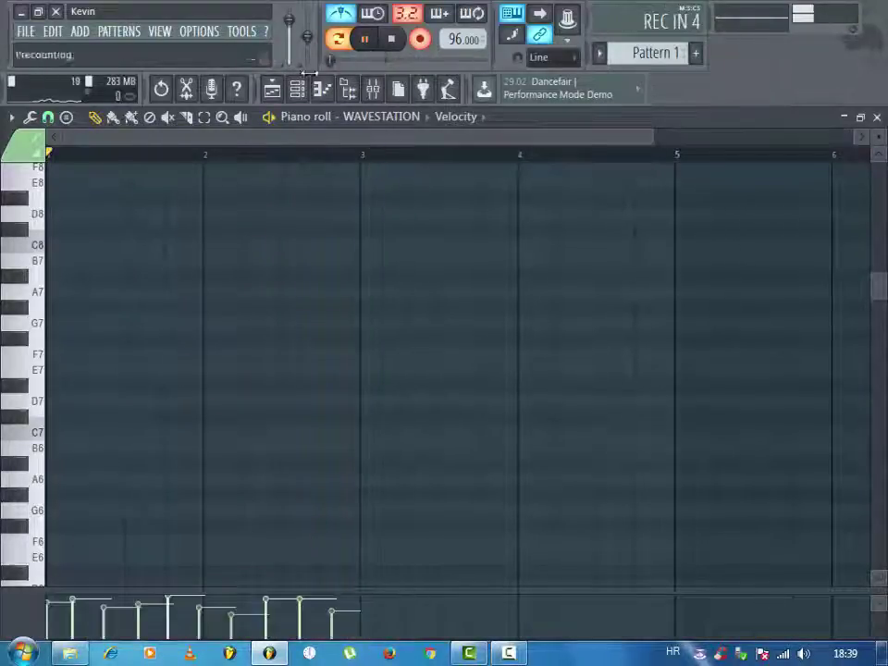
pyautogui.scroll(-8, 311, 291)
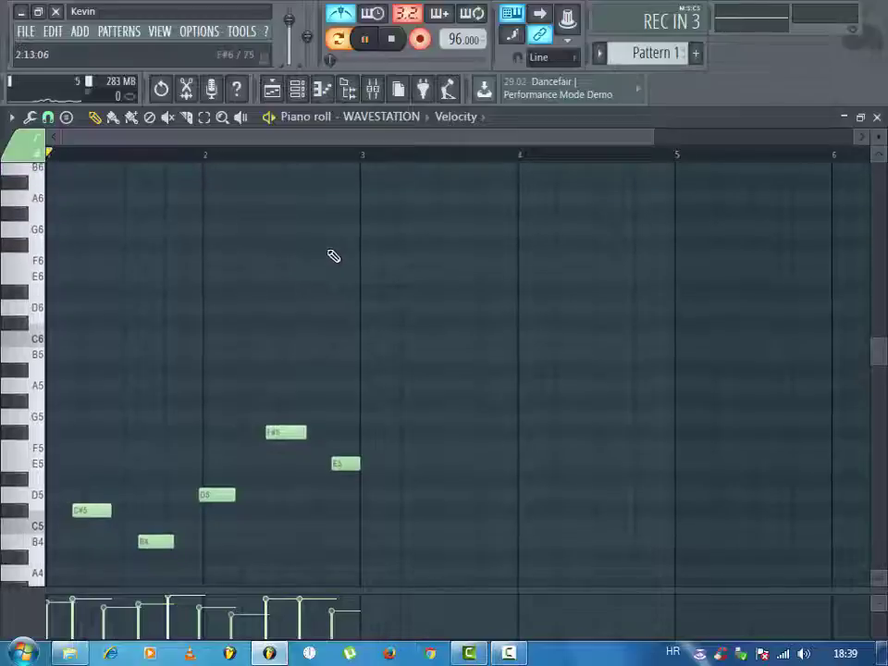
pyautogui.scroll(-1, 339, 242)
pyautogui.click(392, 38)
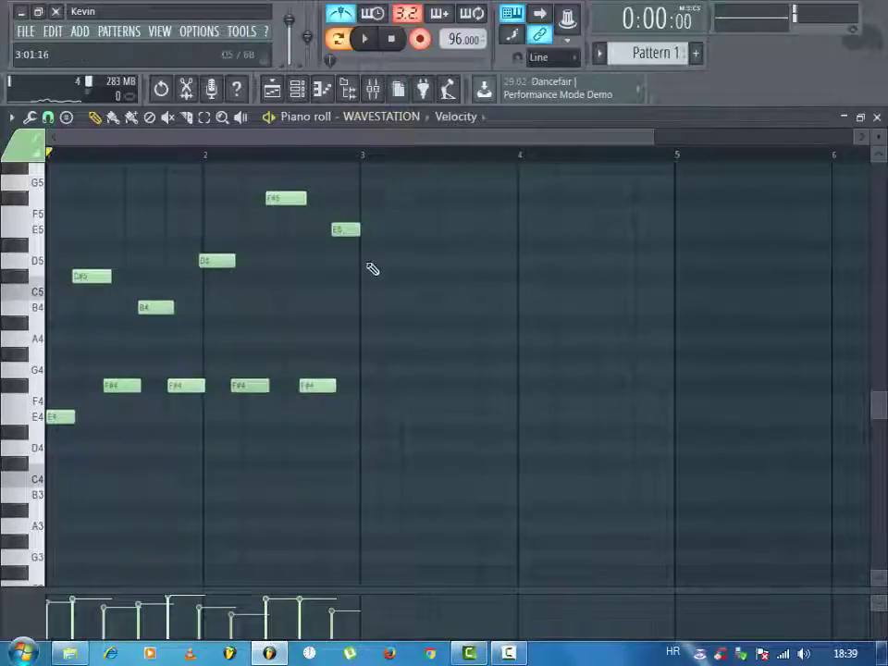
pyautogui.scroll(-2, 373, 269)
pyautogui.scroll(4, 371, 278)
pyautogui.hotkey('alt', 'q')
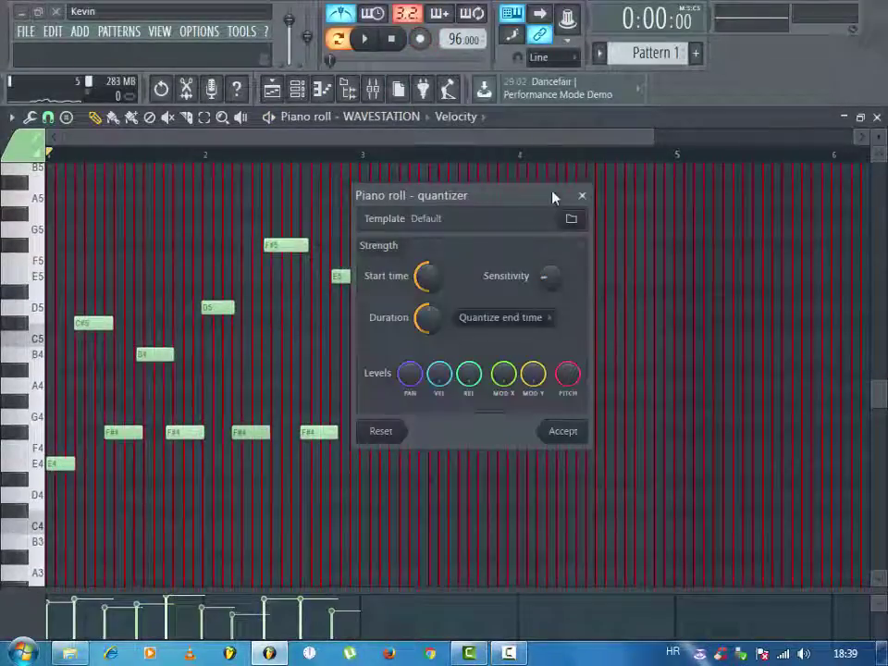
pyautogui.click(582, 197)
# - Rebuild the recorded melody as eight notes one beat apart over two bars, each half a beat long, leaving out the last E5
pyautogui.rightClick(92, 326)
pyautogui.rightClick(113, 432)
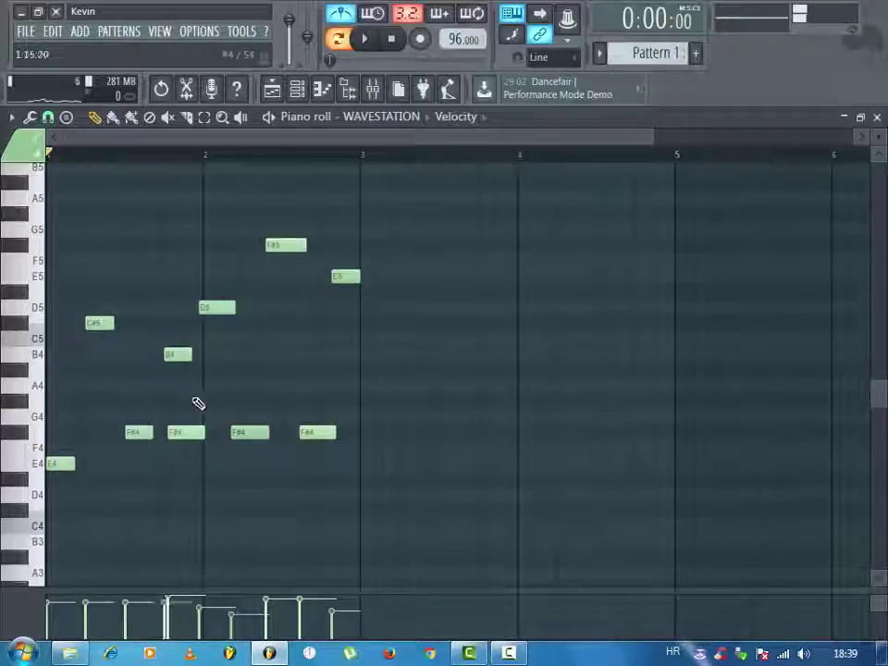
pyautogui.rightClick(202, 432)
pyautogui.rightClick(219, 311)
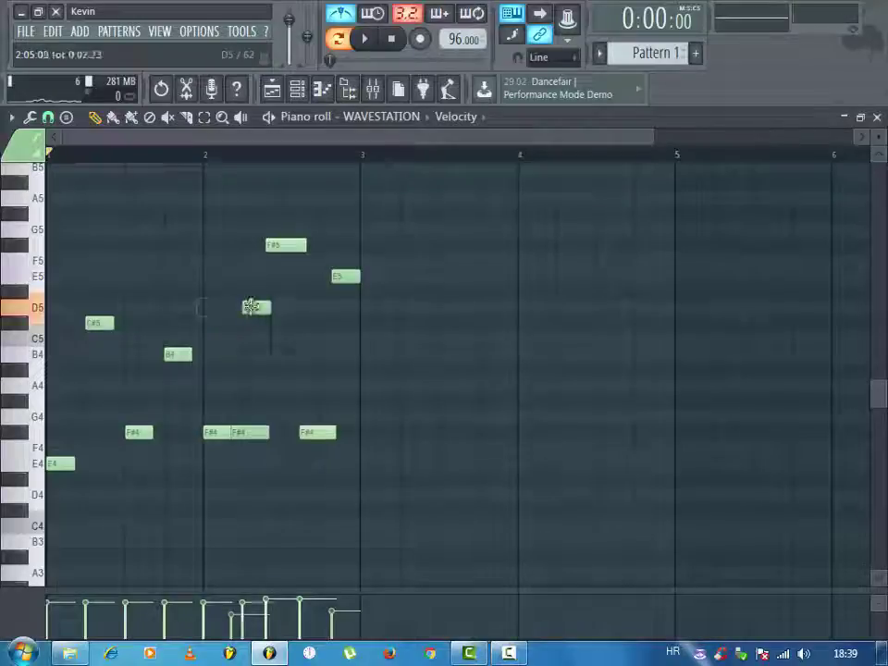
pyautogui.rightClick(303, 245)
pyautogui.rightClick(345, 276)
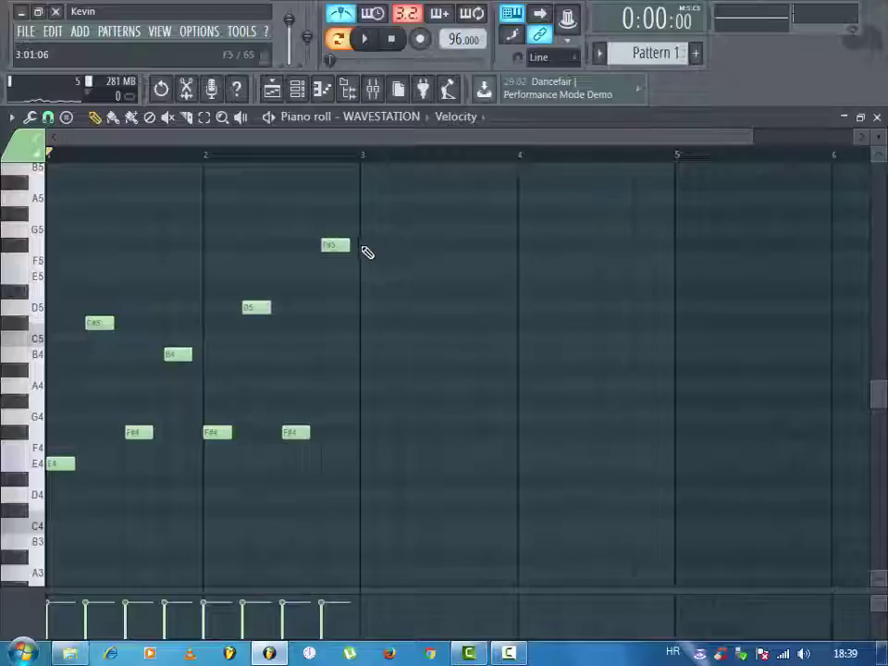
pyautogui.press('space')
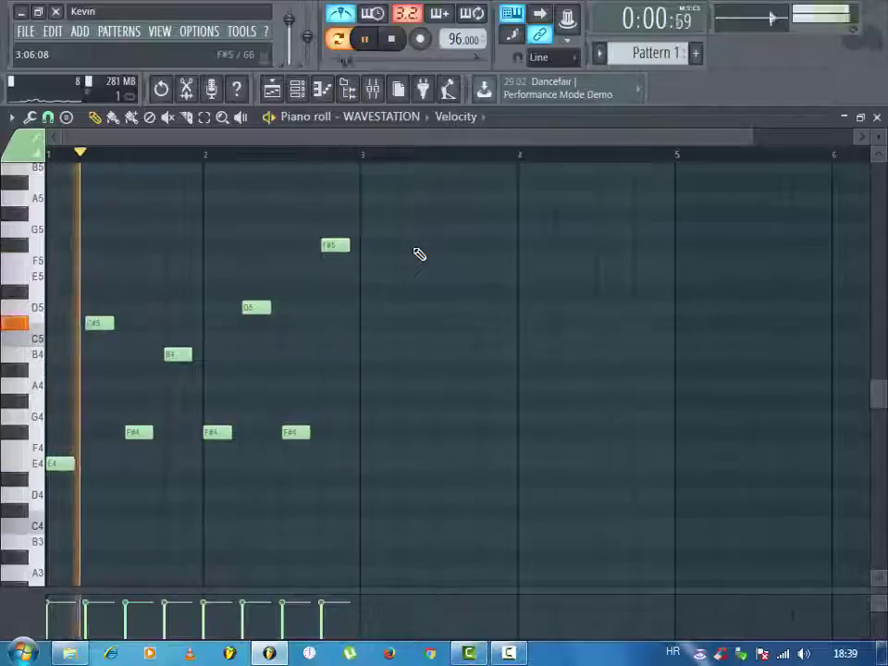
pyautogui.hotkey('ctrl', 'z')
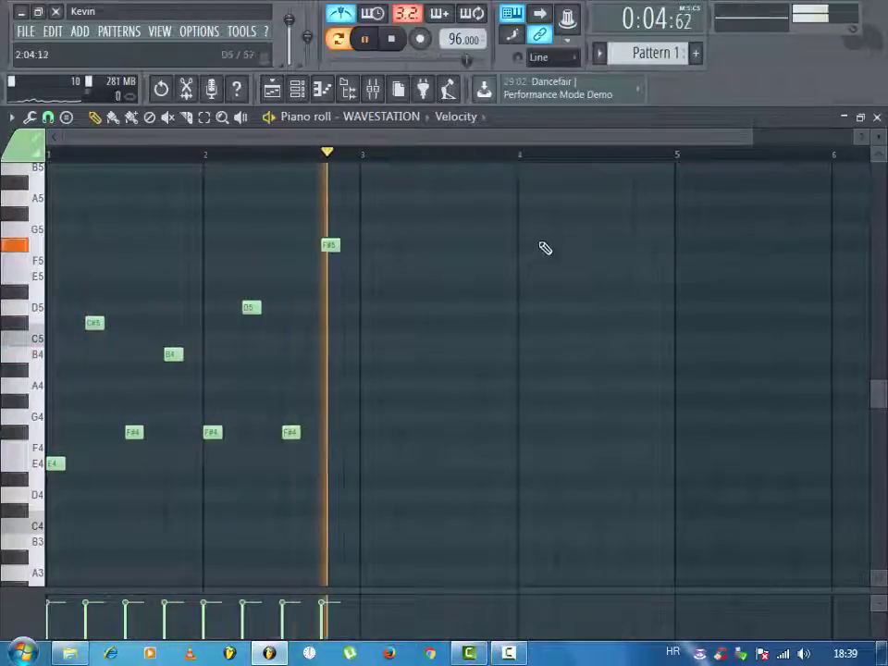
# - Duplicate the two-bar phrase three times so the melody fills eight bars
pyautogui.moveTo(407, 209); pyautogui.dragTo(325, 282)
pyautogui.moveTo(238, 353); pyautogui.dragTo(59, 462)
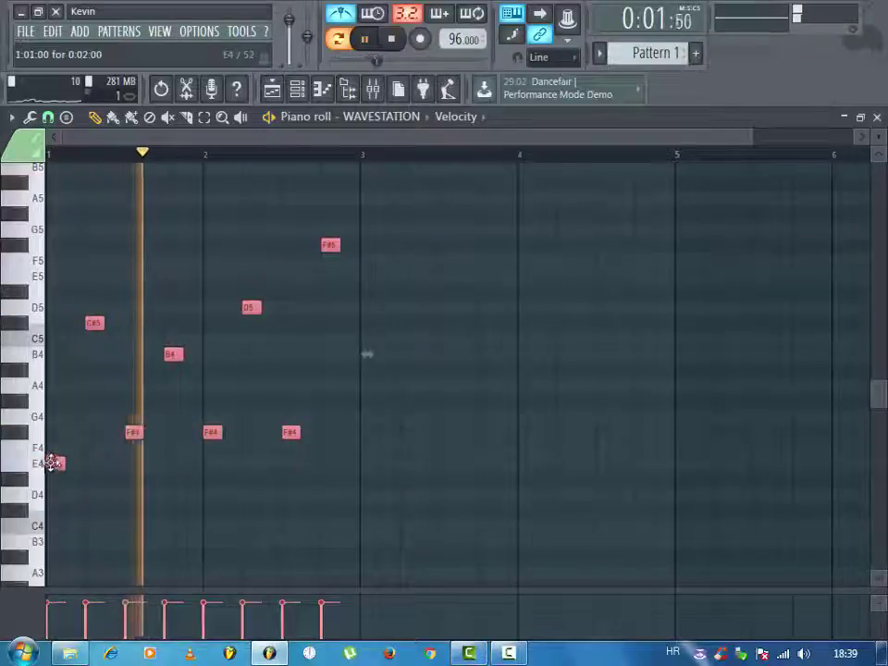
pyautogui.hotkey('ctrl', 'b')
pyautogui.moveTo(335, 466); pyautogui.dragTo(359, 467)
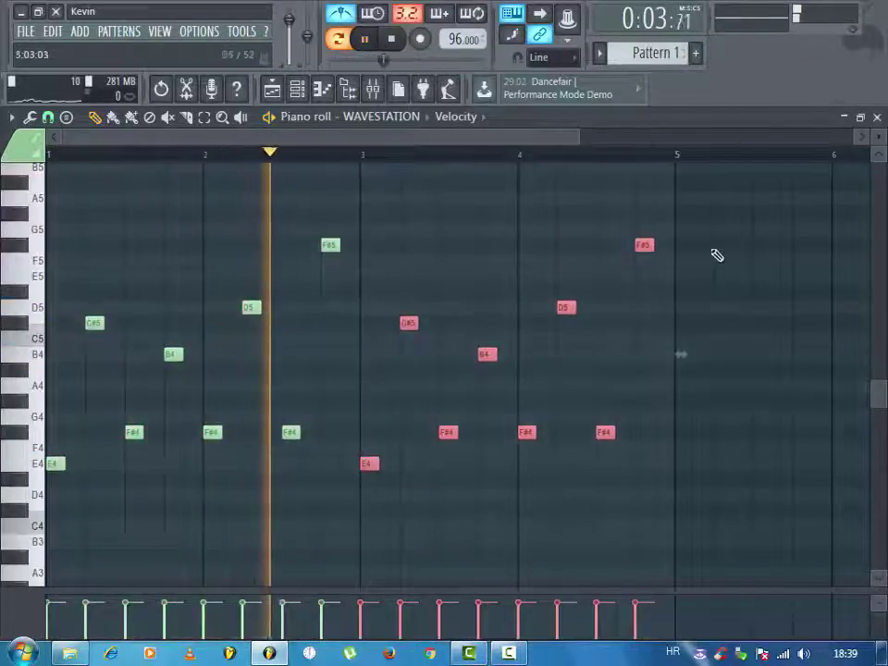
pyautogui.moveTo(370, 463); pyautogui.dragTo(688, 457)
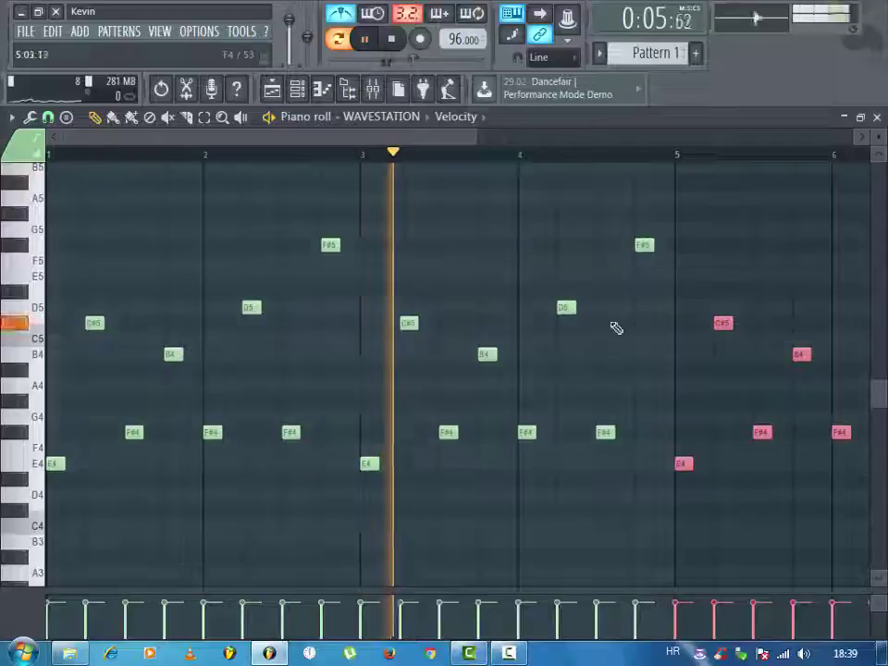
pyautogui.moveTo(477, 134); pyautogui.dragTo(851, 152)
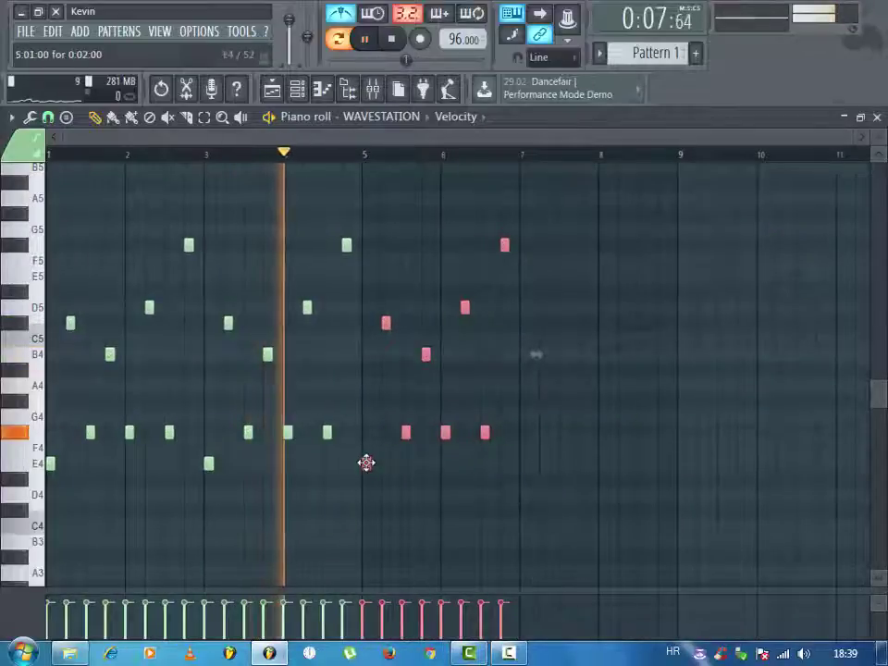
pyautogui.hotkey('ctrl', 'b')
pyautogui.hotkey('ctrl', 'd')
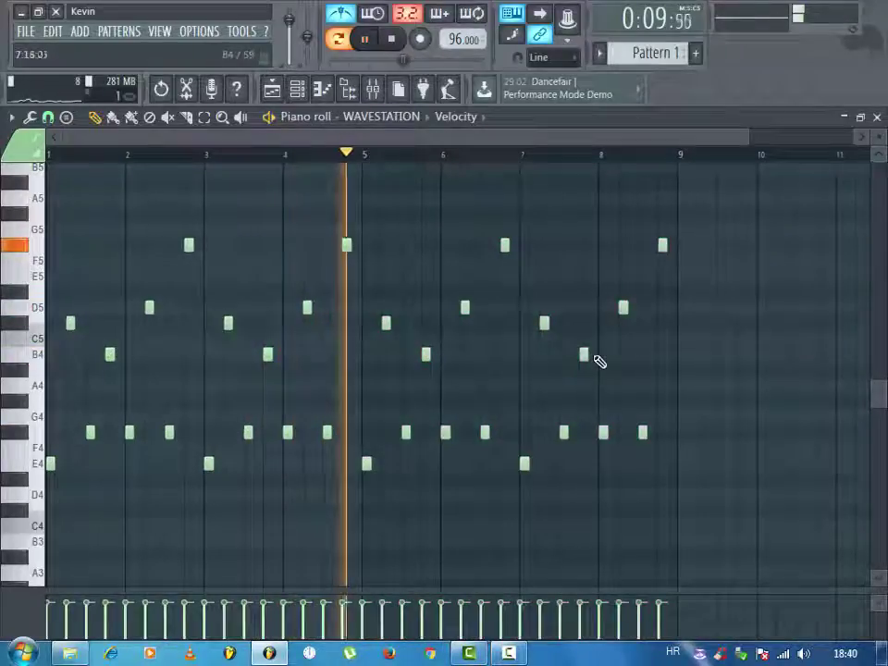
# - Vary the melody's last two bars by swapping the B4 and D5 notes and moving the final two notes to G4 and C#5
pyautogui.moveTo(585, 356); pyautogui.dragTo(617, 367)
pyautogui.moveTo(644, 432); pyautogui.dragTo(638, 410)
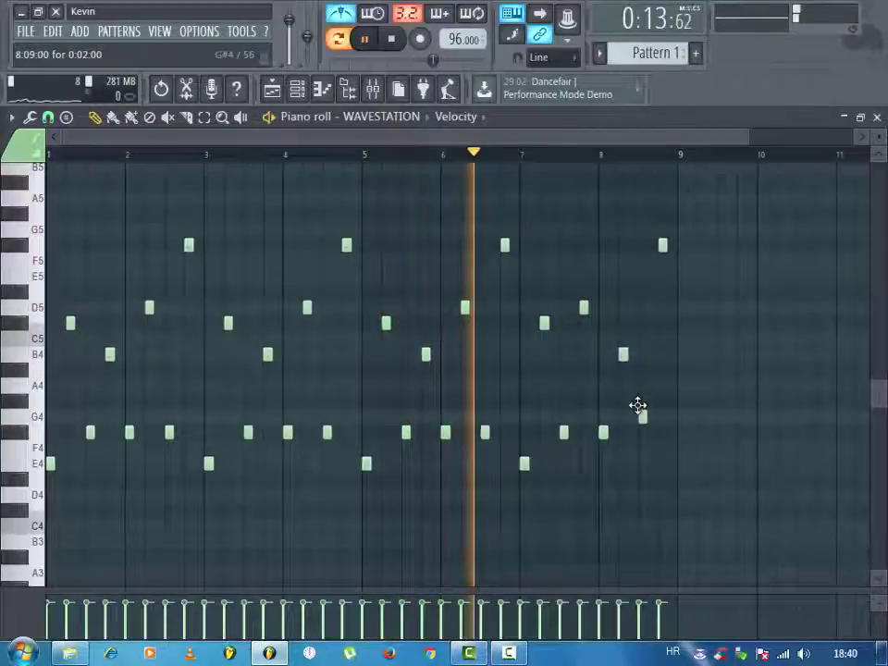
pyautogui.moveTo(663, 246); pyautogui.dragTo(663, 319)
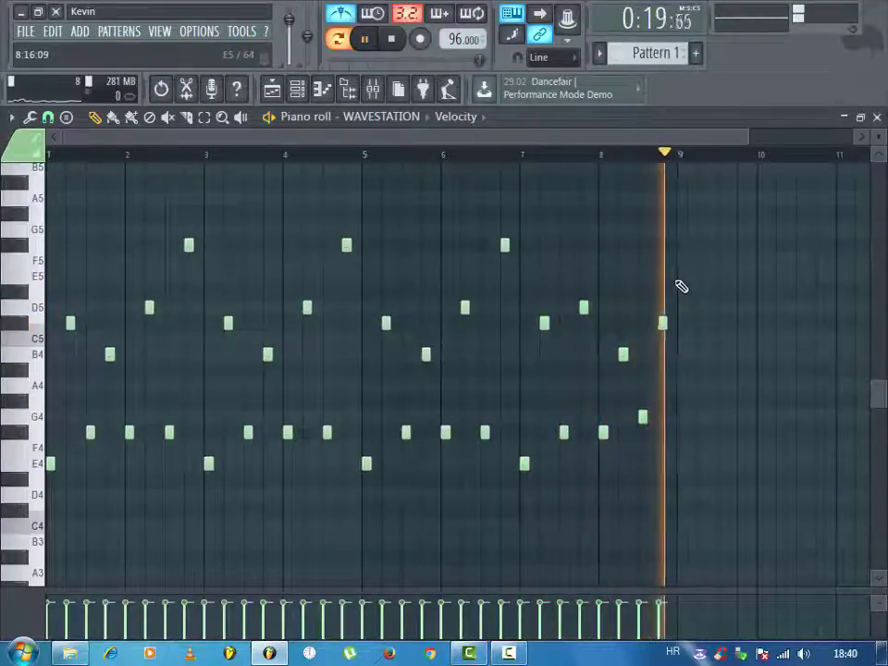
# - Leave the piano roll and replace the Sampler channel with the reFX Vanguard synth
pyautogui.press('Escape')
pyautogui.rightClick(175, 203)
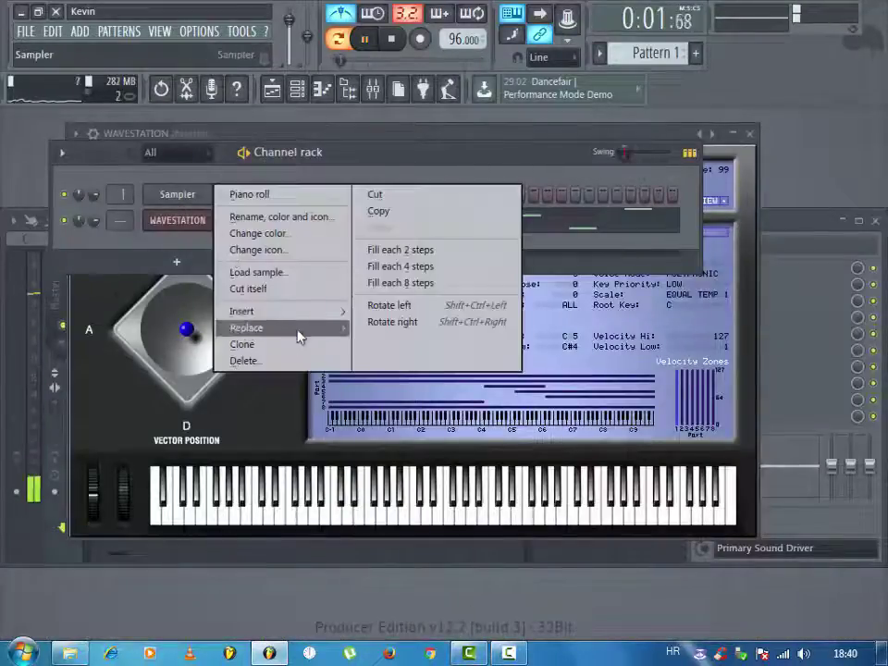
pyautogui.moveTo(297, 337)
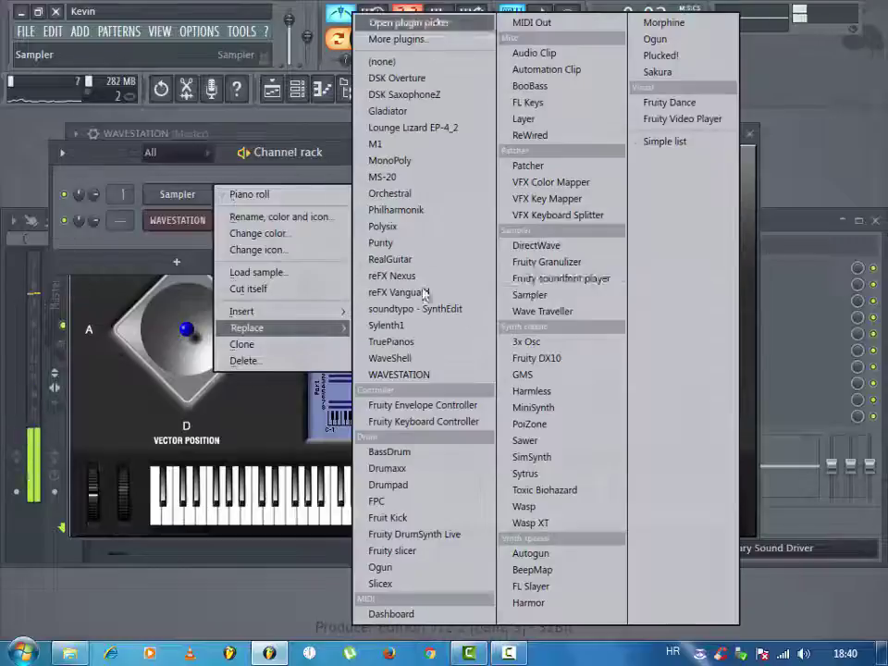
pyautogui.click(424, 127)
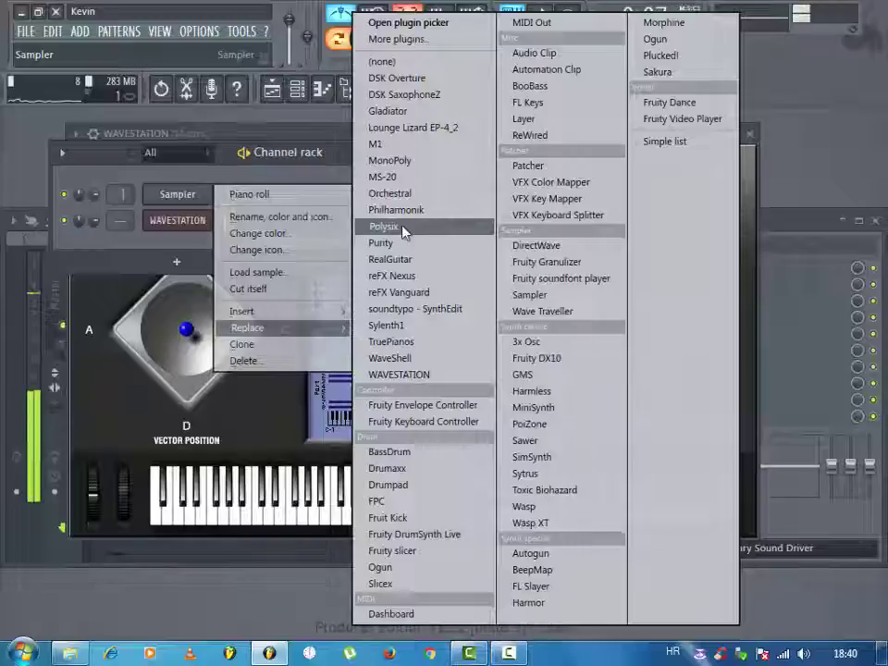
pyautogui.click(413, 294)
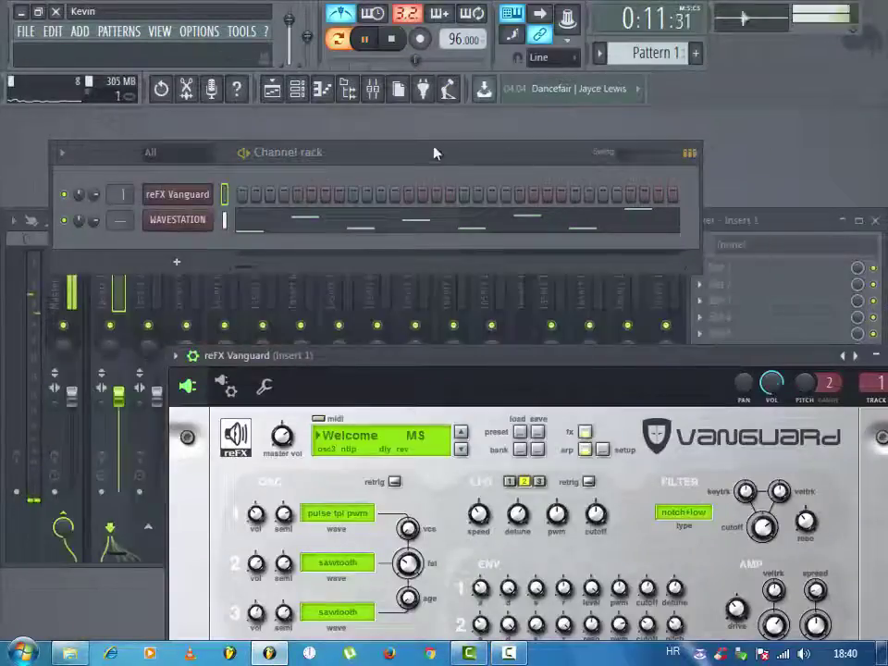
# - Rename the WAVESTATION channel to Bells
pyautogui.rightClick(174, 221)
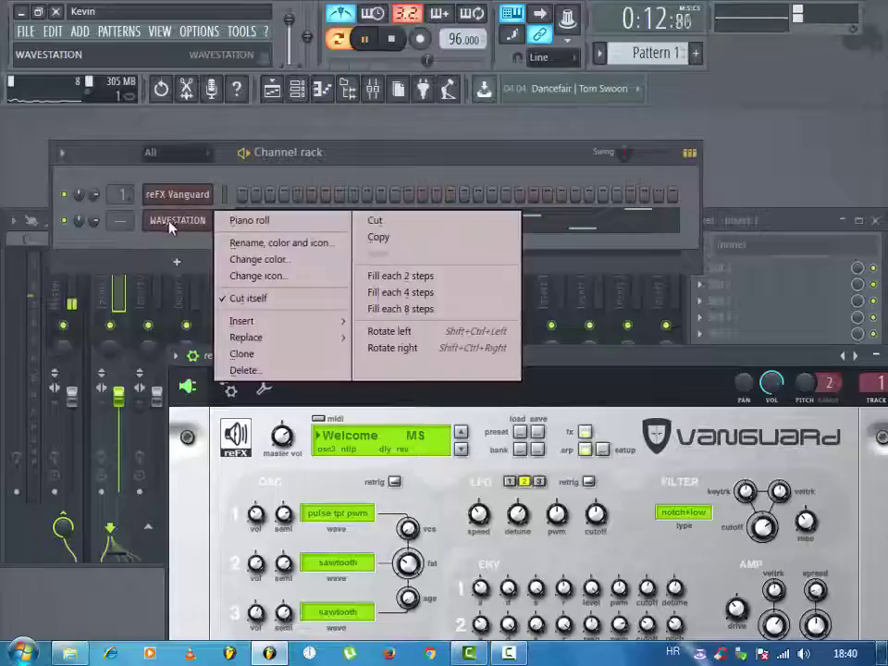
pyautogui.click(254, 243)
pyautogui.write('V')
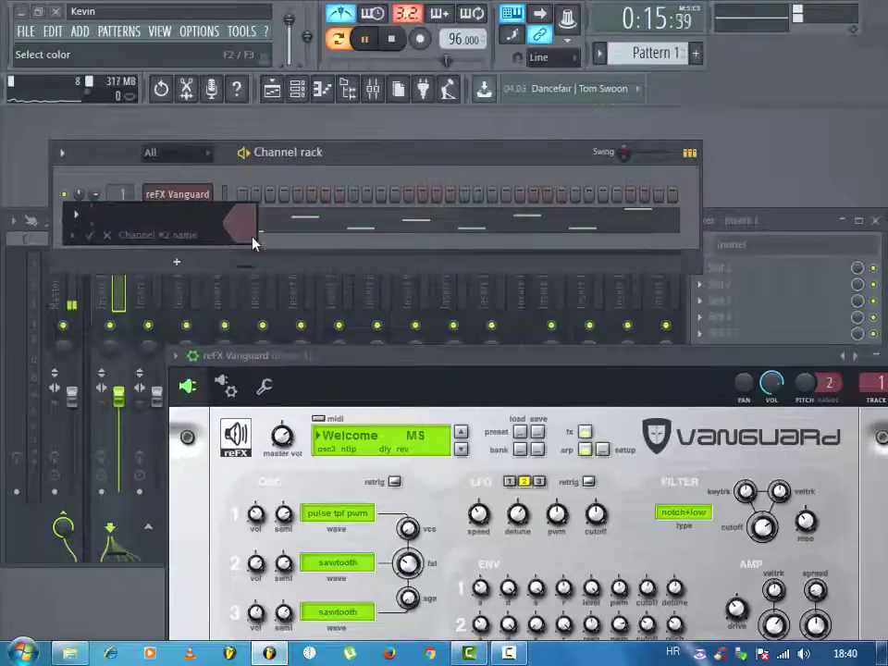
pyautogui.write('ells')
pyautogui.press('Return')
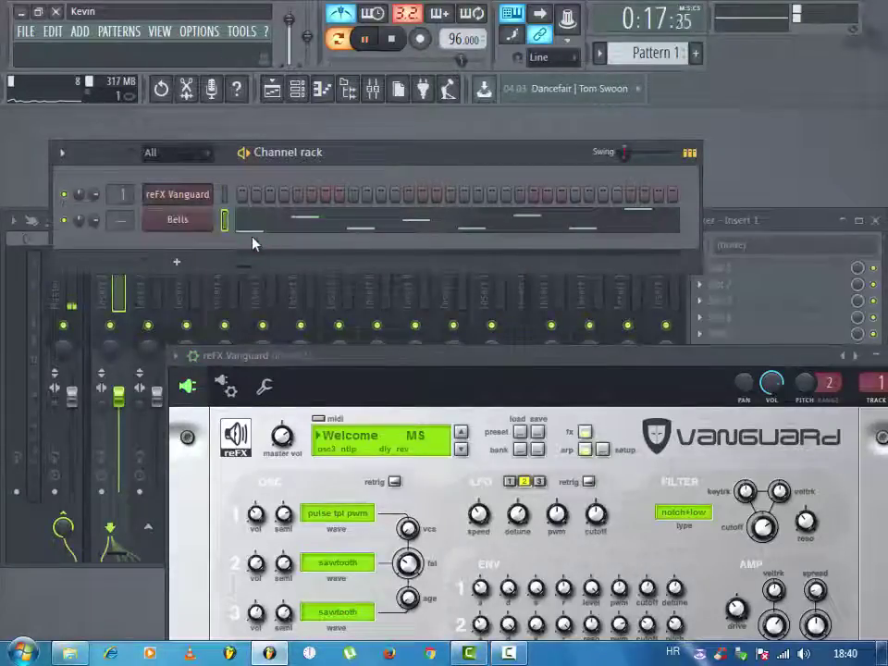
# - Save the project as 6 in the Novo folder inside Projects
pyautogui.hotkey('ctrl', 's')
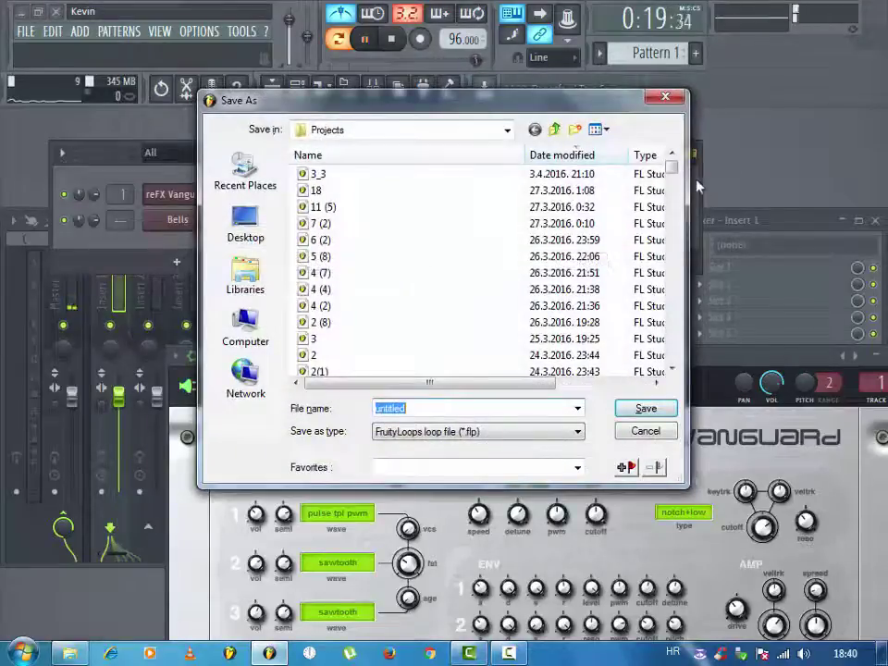
pyautogui.scroll(-20, 507, 259)
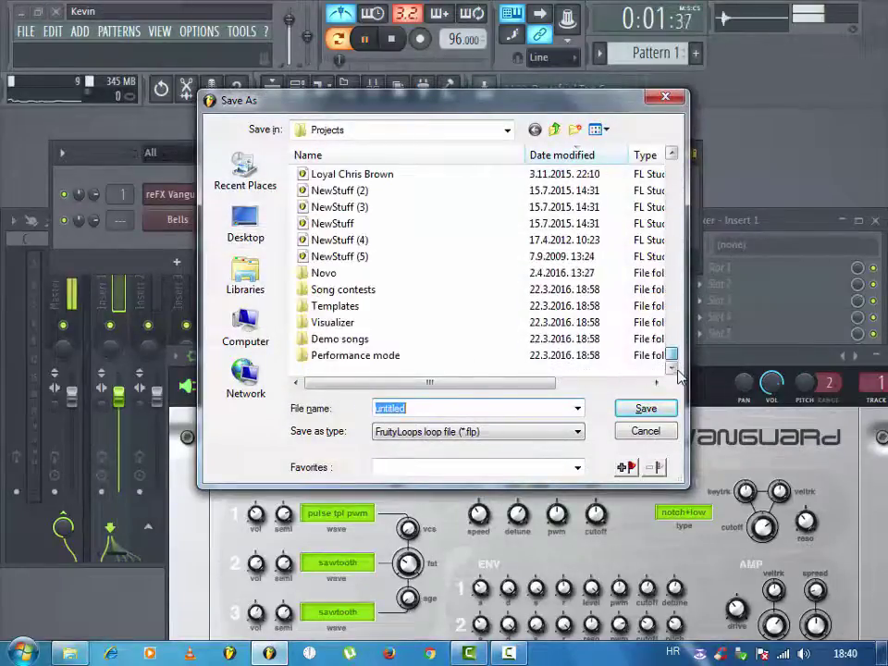
pyautogui.doubleClick(343, 275)
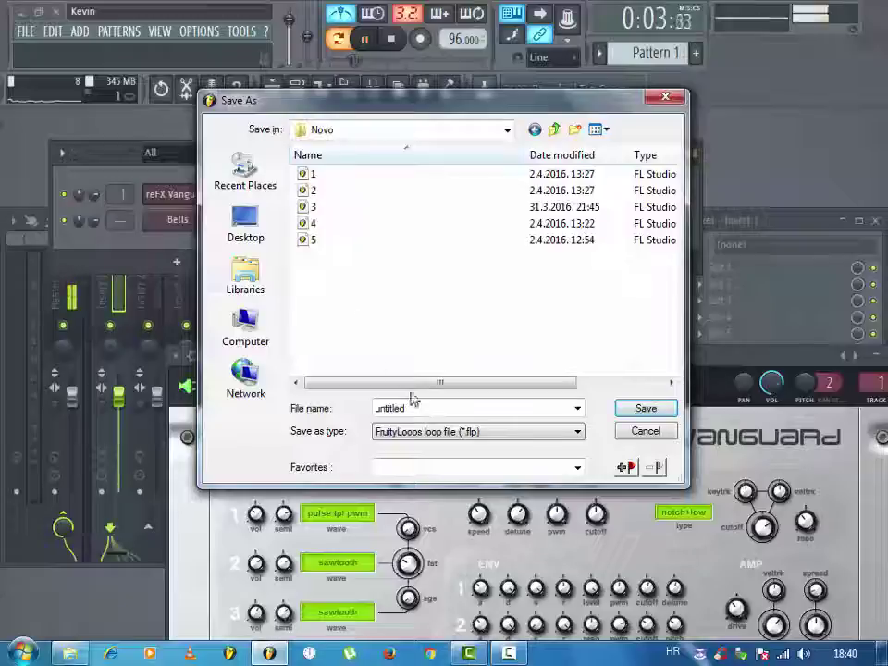
pyautogui.write('4')
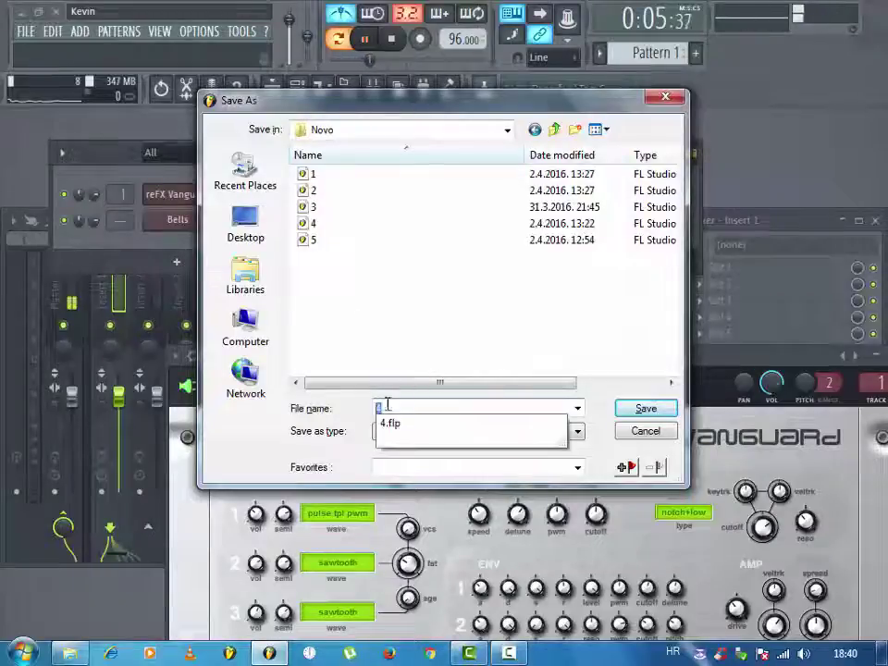
pyautogui.write('6')
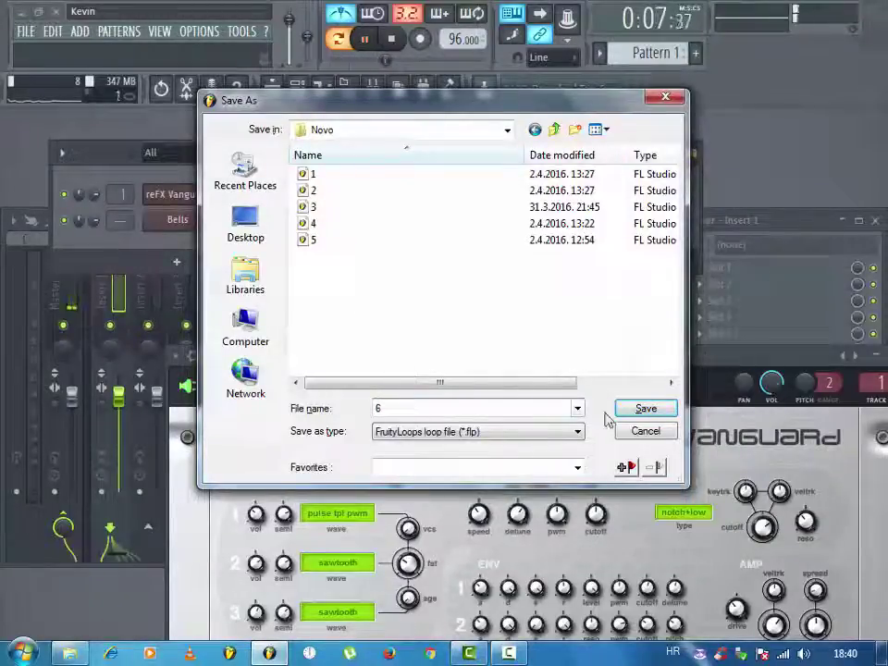
pyautogui.press('Return')
# - Stop playback and browse for Vanguard banks in the Banks folder under Program Files, VstPlugins, Vanguard, Presets
pyautogui.moveTo(480, 365); pyautogui.dragTo(378, 136)
pyautogui.press('space')
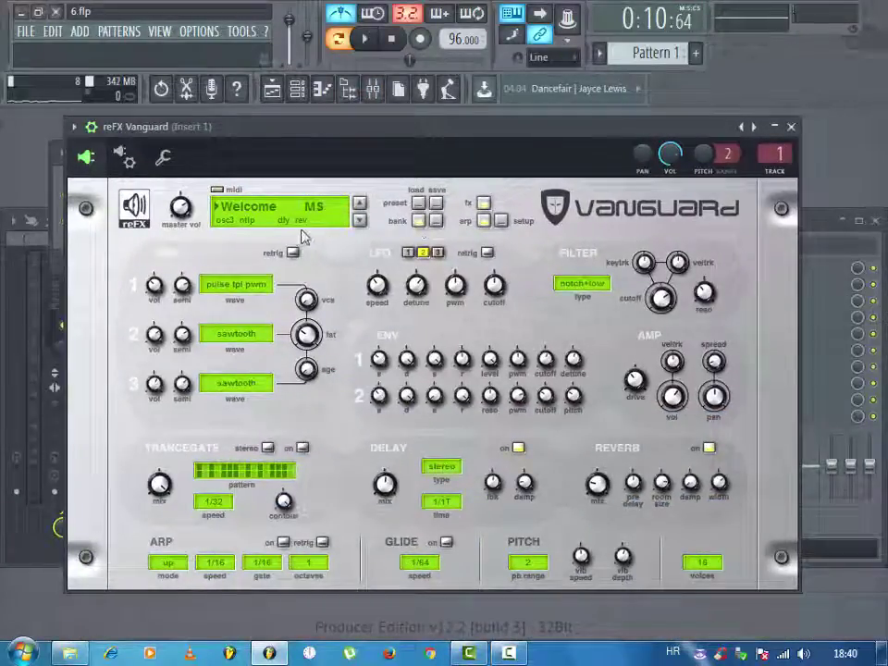
pyautogui.click(417, 221)
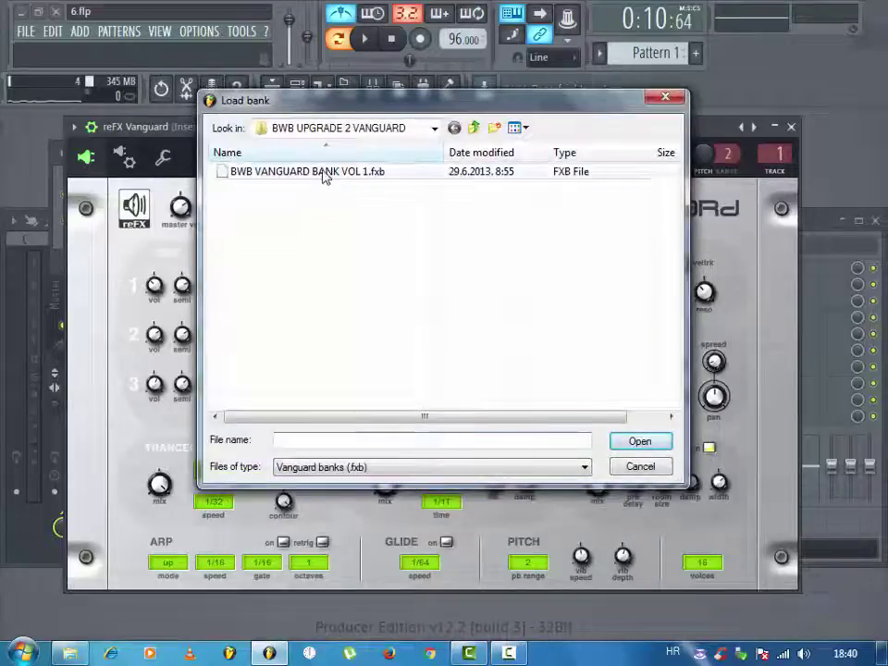
pyautogui.click(357, 133)
pyautogui.click(324, 244)
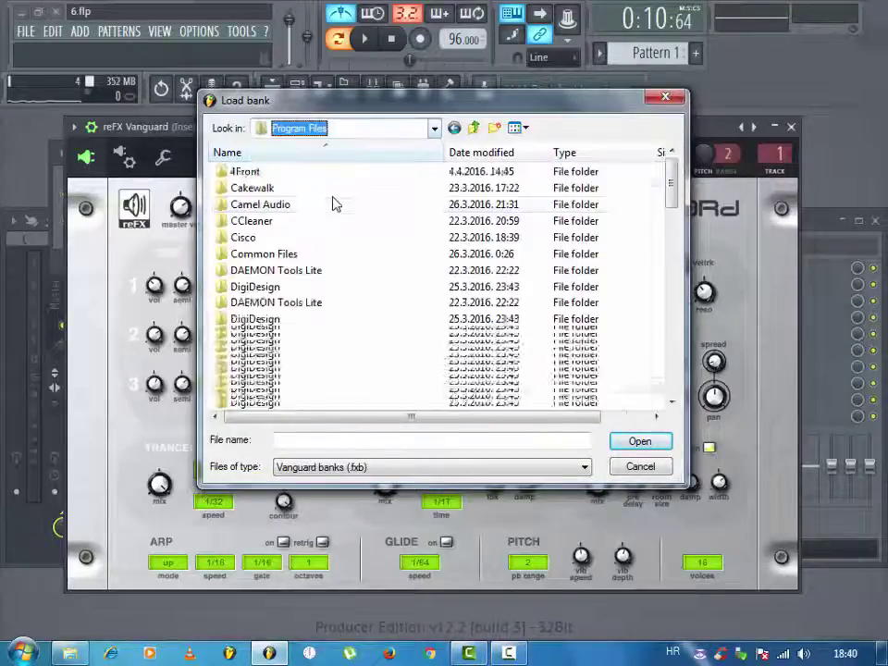
pyautogui.scroll(-12, 269, 387)
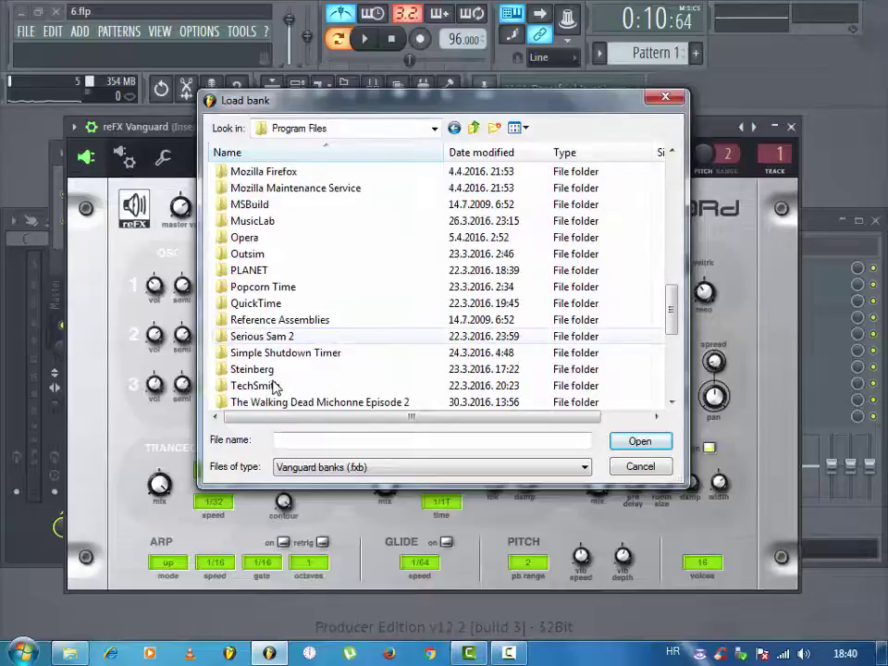
pyautogui.doubleClick(267, 319)
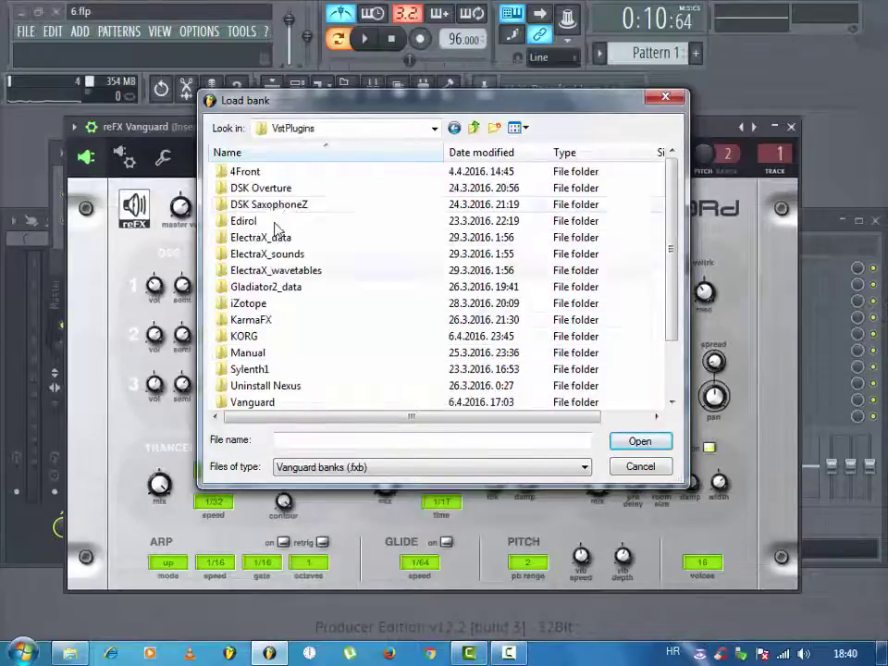
pyautogui.scroll(-2, 271, 338)
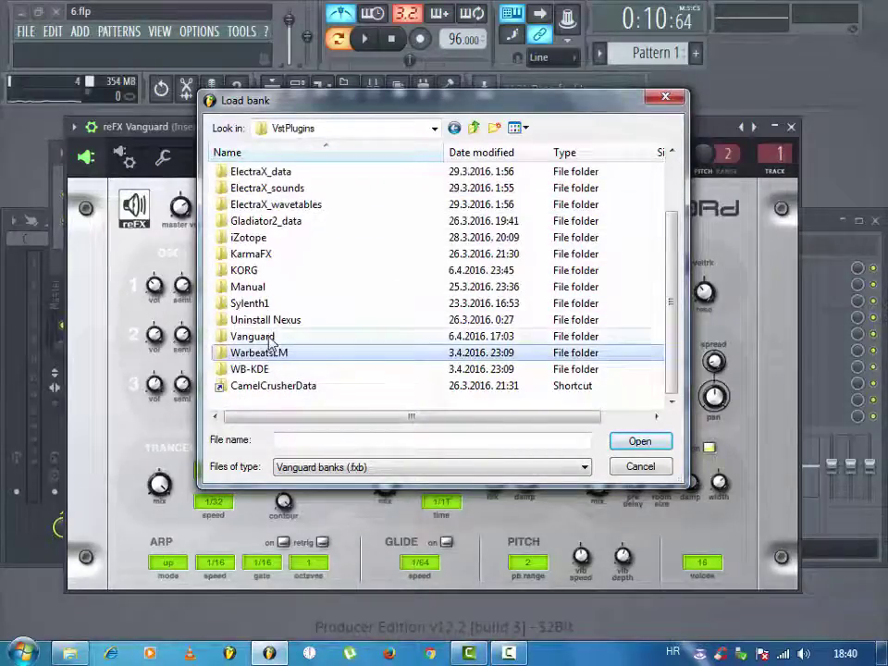
pyautogui.doubleClick(268, 339)
pyautogui.doubleClick(248, 190)
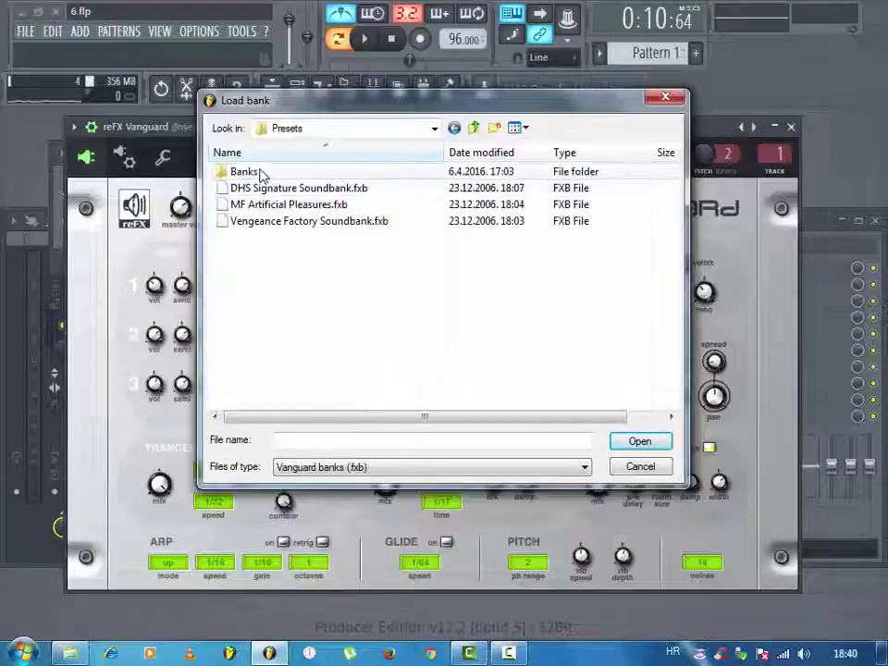
pyautogui.doubleClick(258, 172)
# - Load the PS-Vanguard-QTCdemoBank.fxb bank into Vanguard
pyautogui.scroll(-4, 294, 361)
pyautogui.scroll(-10, 293, 361)
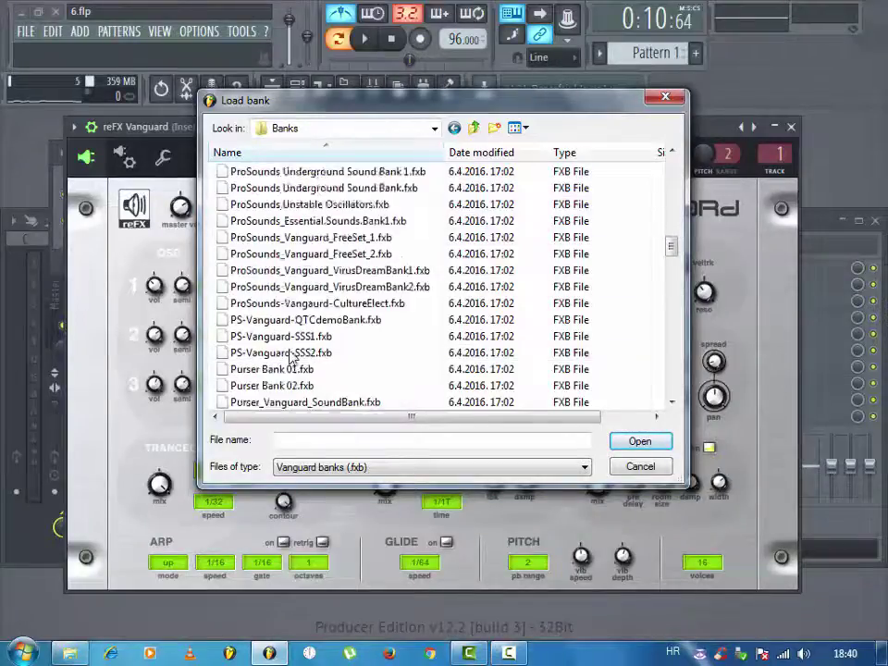
pyautogui.scroll(-6, 287, 291)
pyautogui.scroll(4, 294, 283)
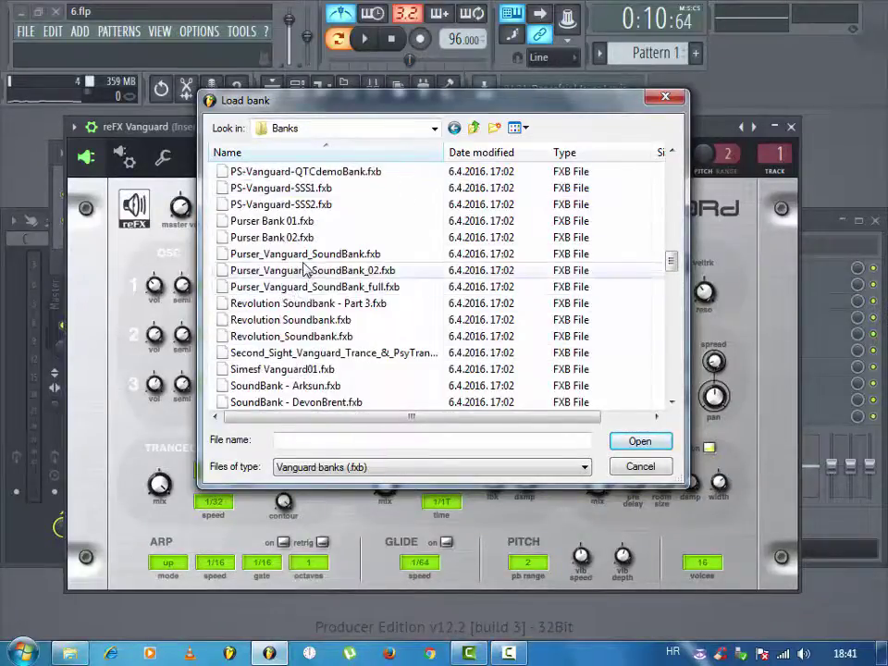
pyautogui.click(305, 271)
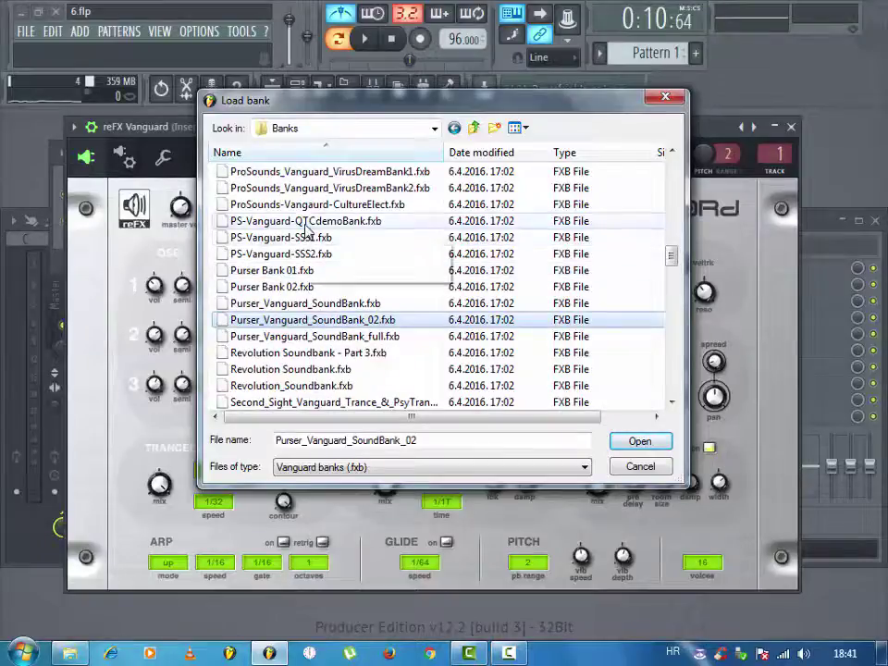
pyautogui.doubleClick(298, 227)
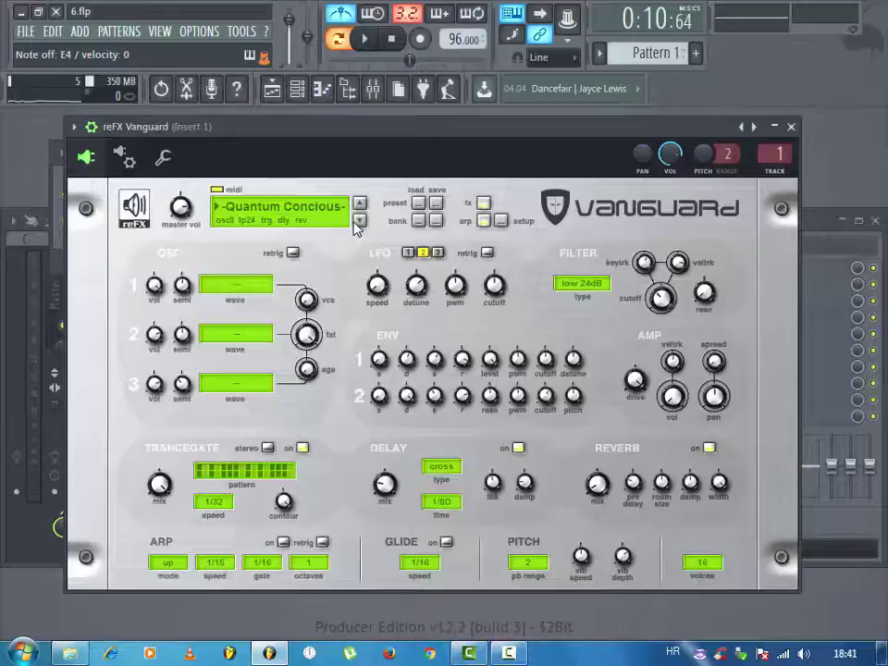
pyautogui.click(298, 91)
pyautogui.rightClick(182, 200)
pyautogui.click(230, 195)
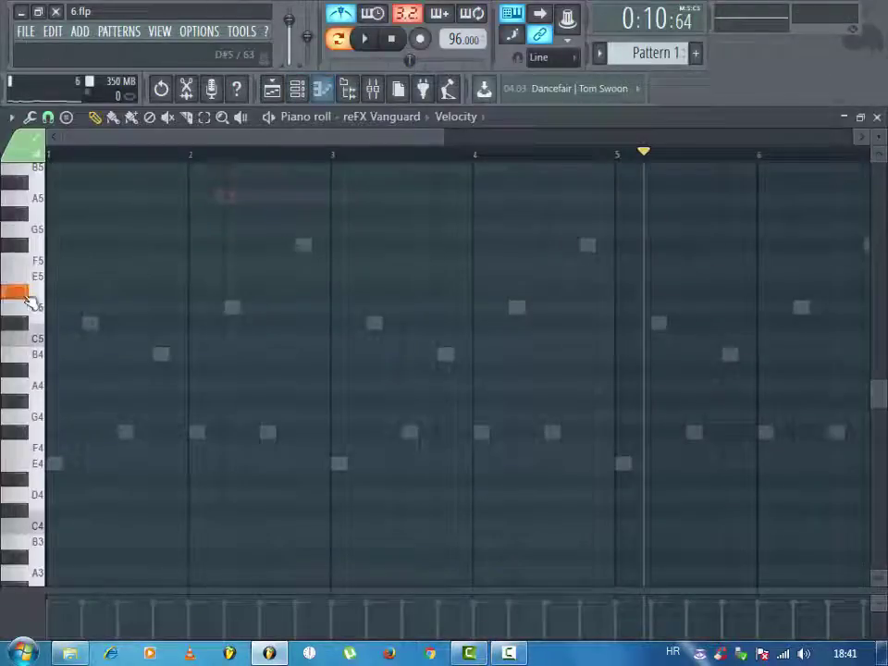
pyautogui.click(876, 118)
pyautogui.click(190, 198)
pyautogui.click(191, 199)
# - Audition the loaded bank's first presets, from 001-NeptuneChipTune to 004-ClearYourMind
pyautogui.click(360, 222)
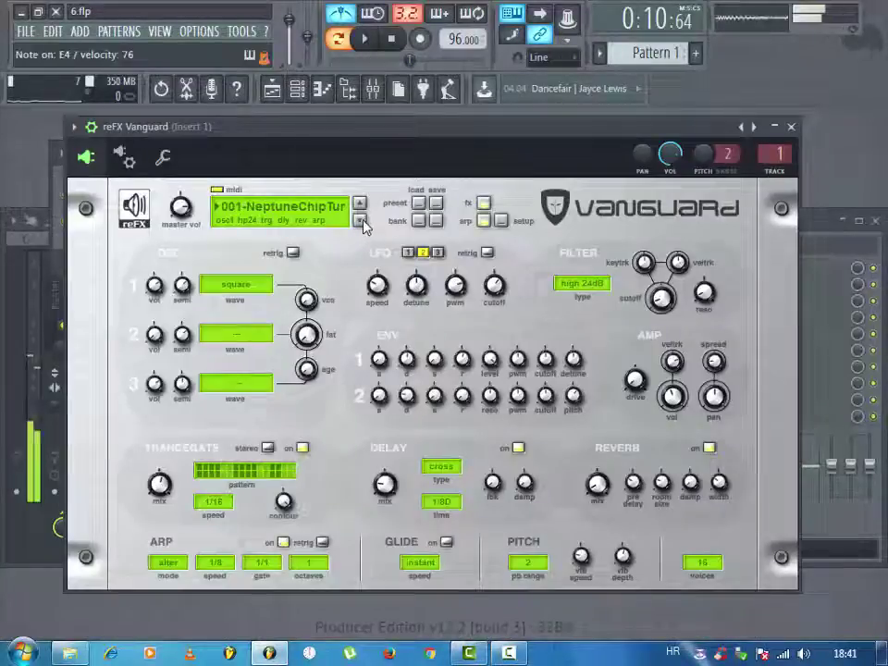
pyautogui.click(360, 222)
pyautogui.click(360, 222)
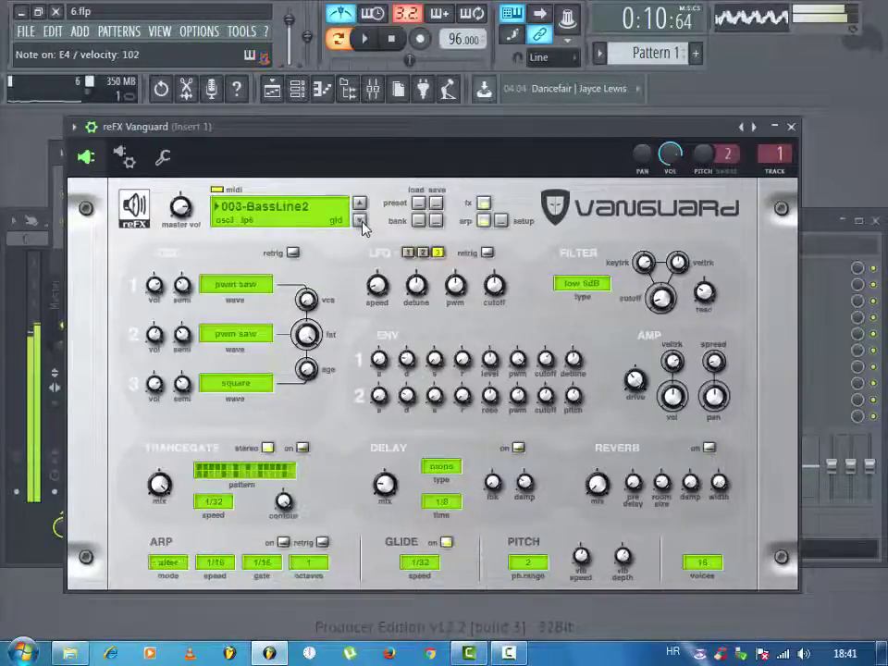
pyautogui.click(360, 223)
# - Jump ahead to preset 011-JamminDX and audition the sounds up to 013-OmegaPoint
pyautogui.click(318, 212)
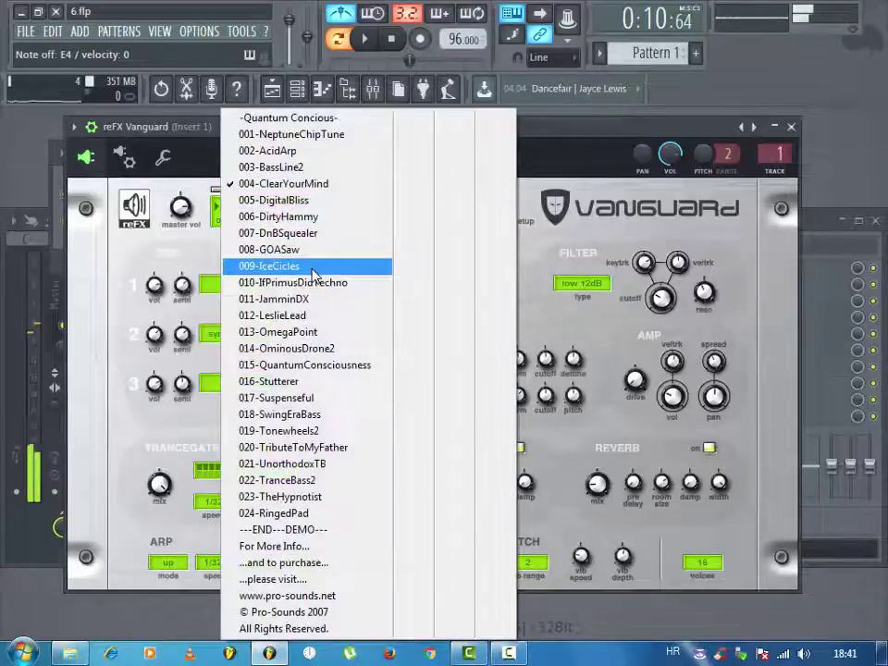
pyautogui.click(314, 300)
pyautogui.click(360, 222)
pyautogui.click(360, 222)
pyautogui.press('c')
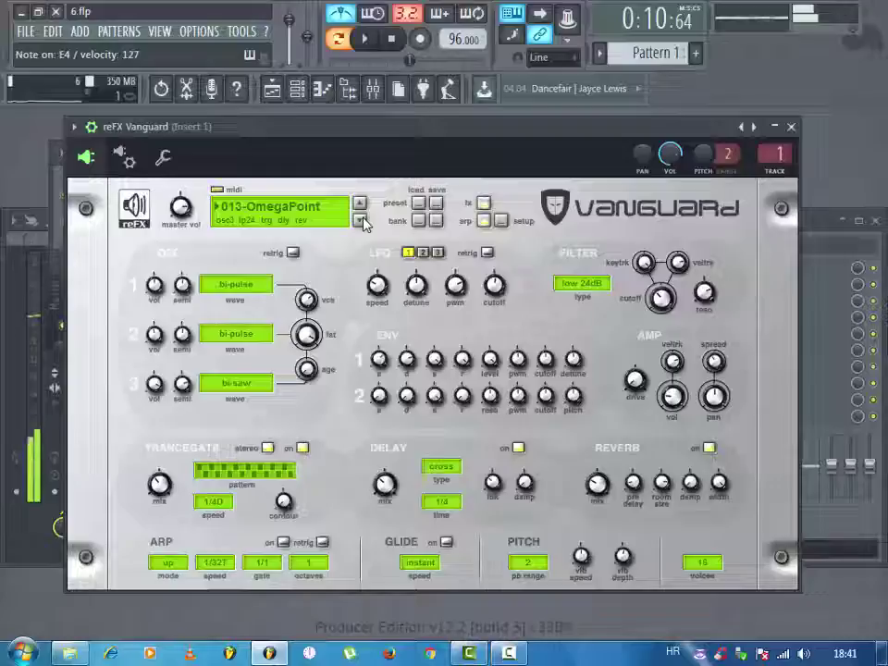
# - Audition the remaining Vanguard presets from 014-OminousDrone2 to 022-TranceBass2 one after another
pyautogui.click(360, 222)
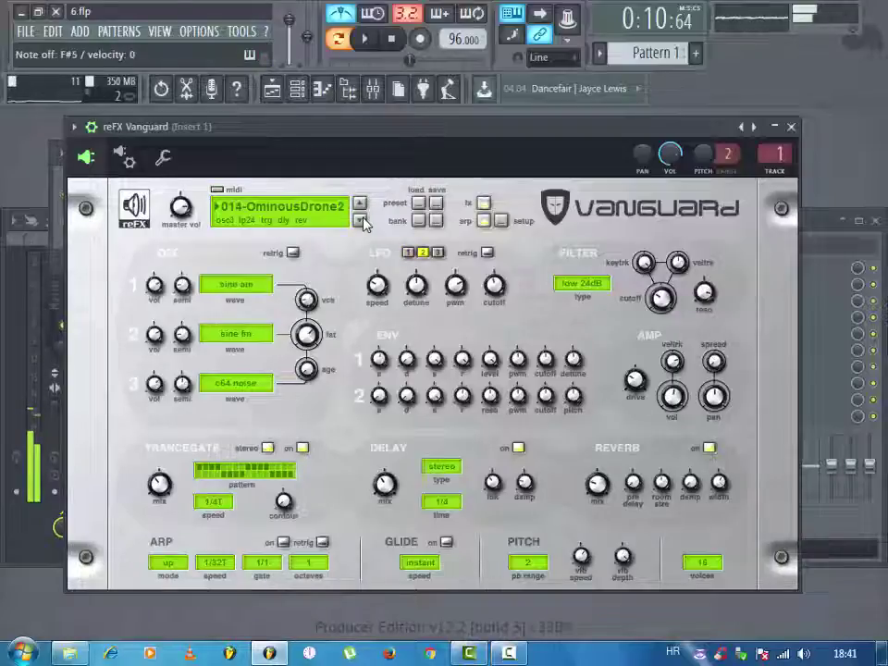
pyautogui.click(360, 222)
pyautogui.click(360, 222)
pyautogui.click(360, 222)
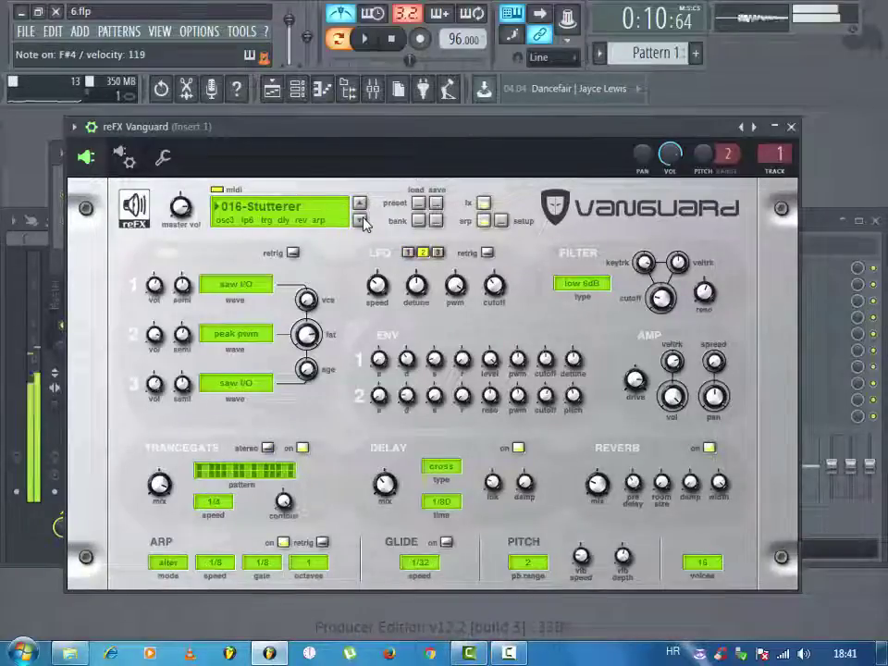
pyautogui.click(360, 222)
pyautogui.click(360, 222)
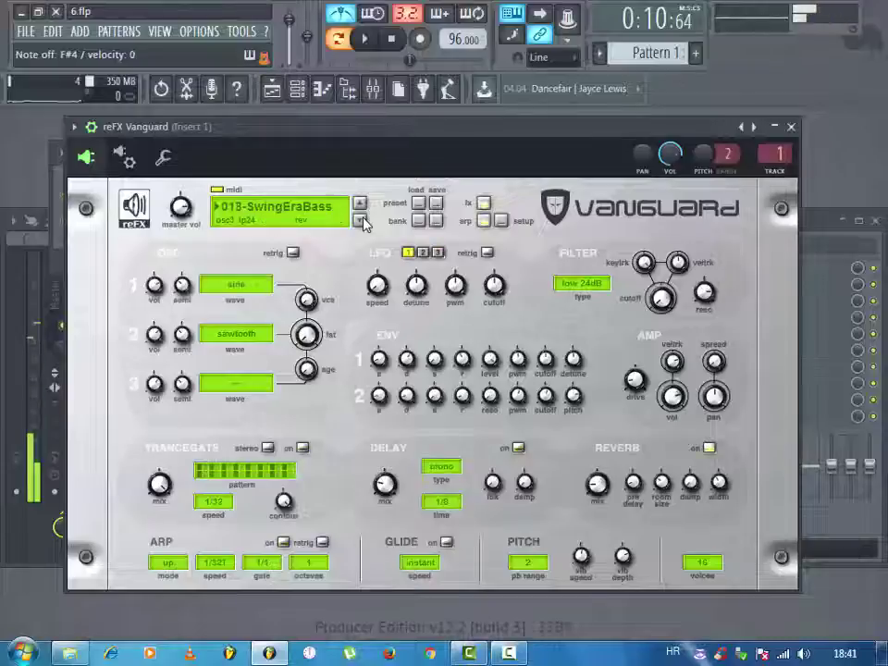
pyautogui.click(361, 222)
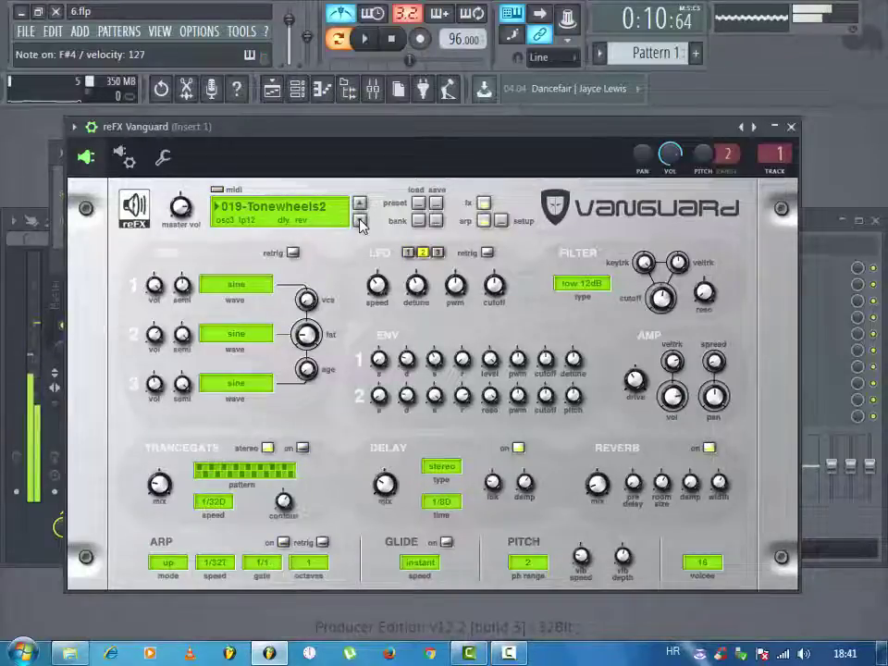
pyautogui.click(361, 222)
pyautogui.click(361, 222)
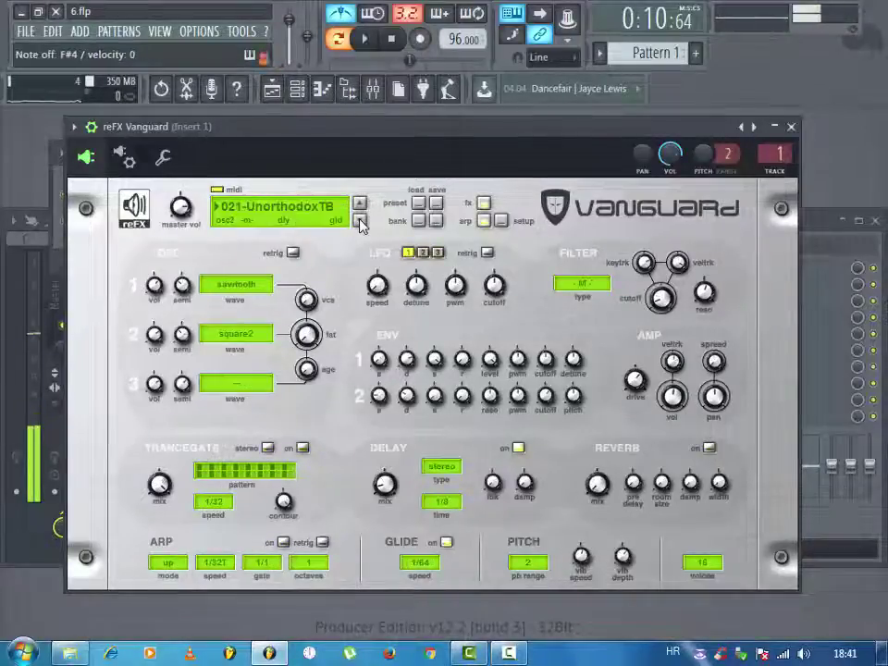
pyautogui.click(361, 222)
# - Load the Vanguard-ProSounds-NewVariants.fxb bank into Vanguard
pyautogui.click(419, 223)
pyautogui.click(277, 272)
pyautogui.scroll(-2, 288, 324)
pyautogui.scroll(-11, 288, 323)
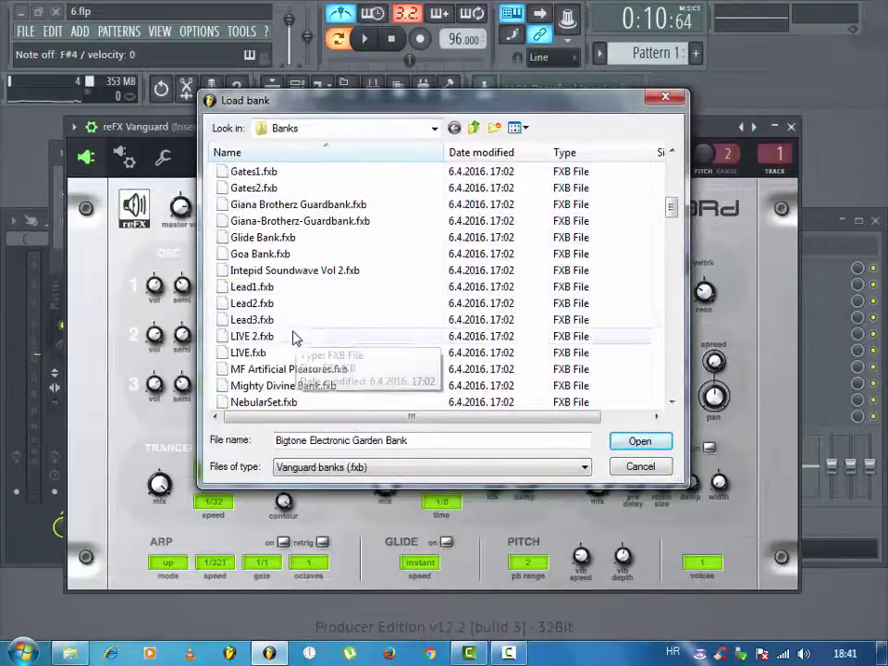
pyautogui.scroll(-8, 293, 310)
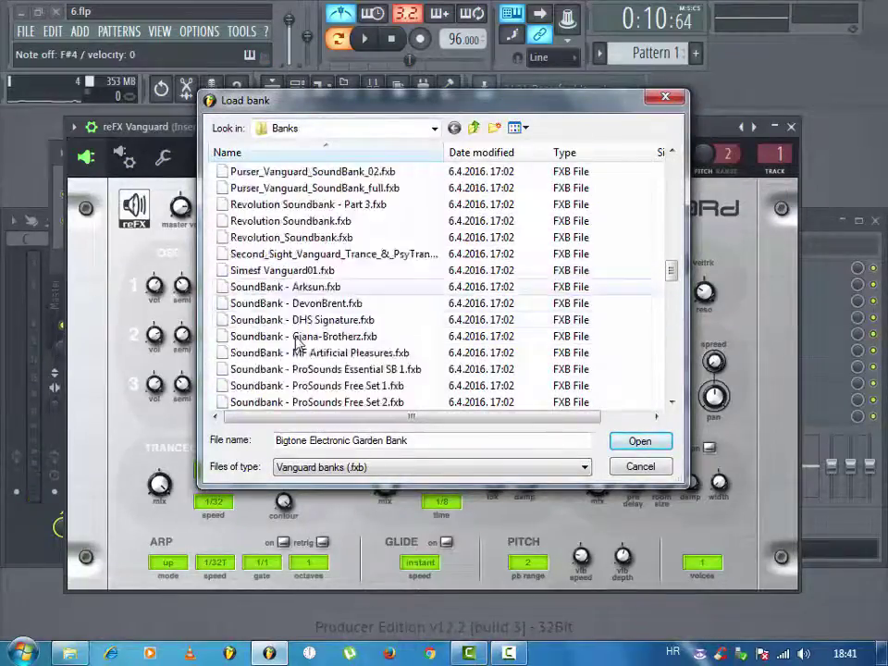
pyautogui.scroll(-5, 300, 338)
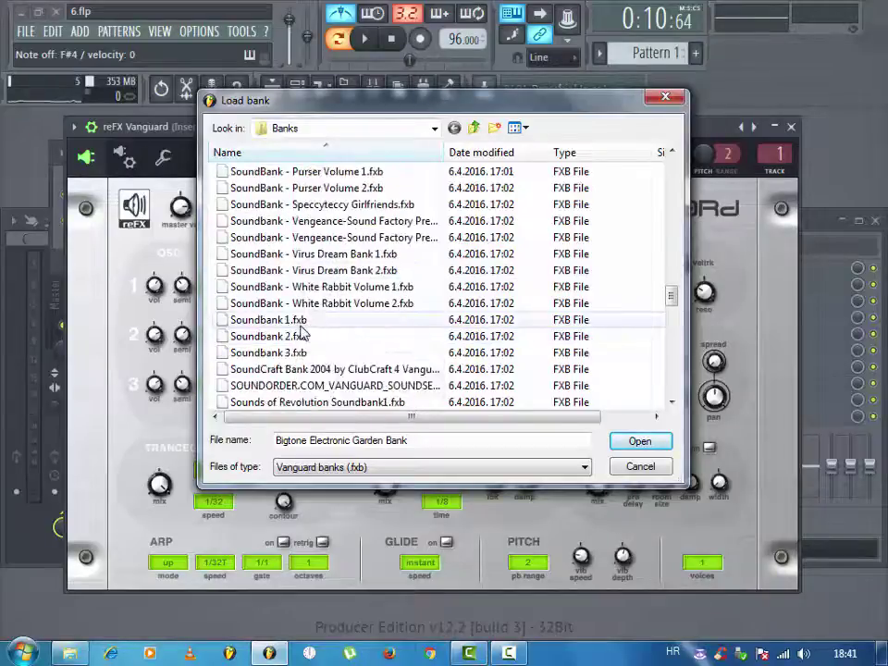
pyautogui.scroll(-1, 310, 332)
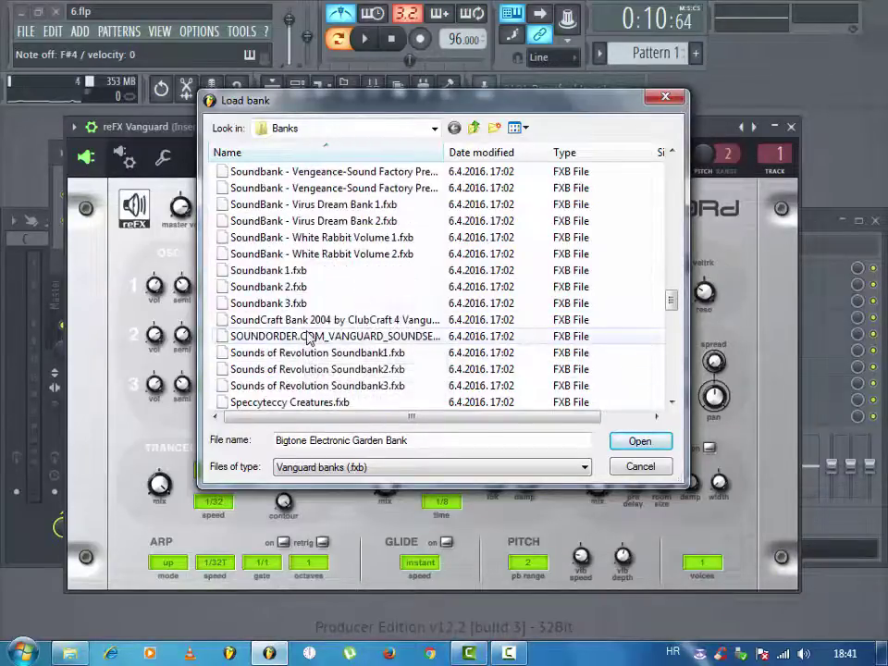
pyautogui.click(287, 336)
pyautogui.click(297, 320)
pyautogui.scroll(-3, 308, 324)
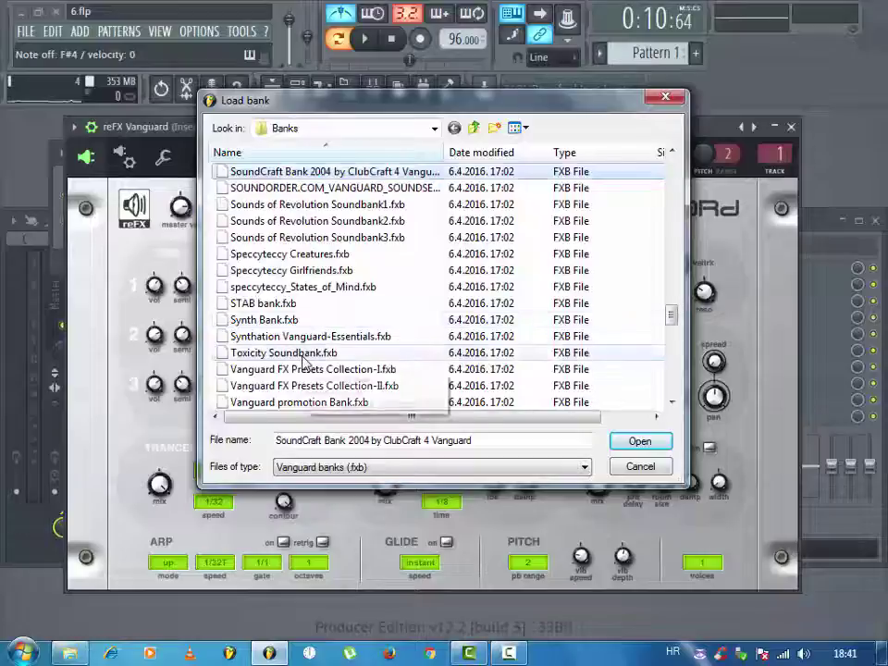
pyautogui.click(304, 353)
pyautogui.scroll(-1, 304, 353)
pyautogui.scroll(-4, 303, 359)
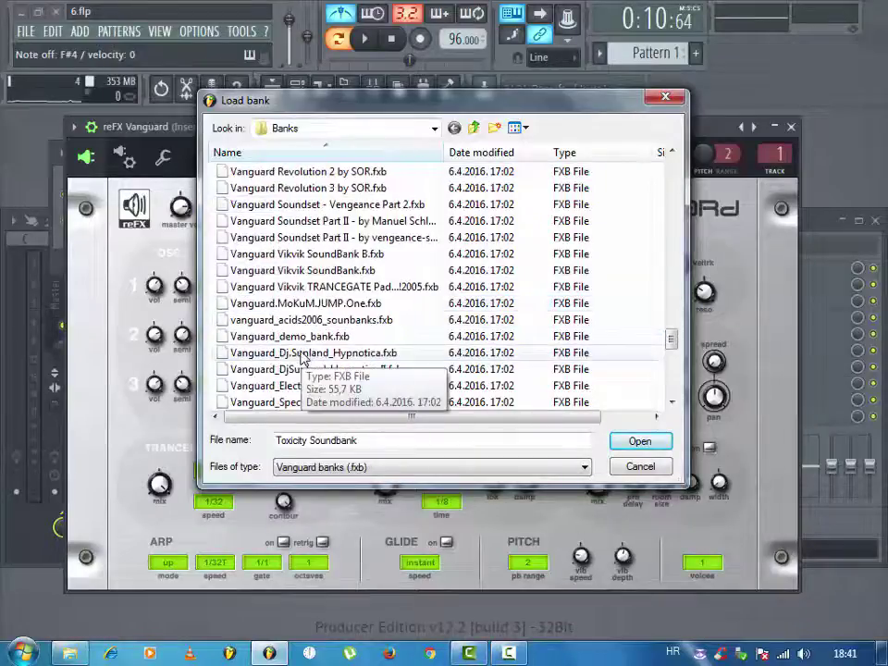
pyautogui.scroll(-1, 305, 356)
pyautogui.click(311, 388)
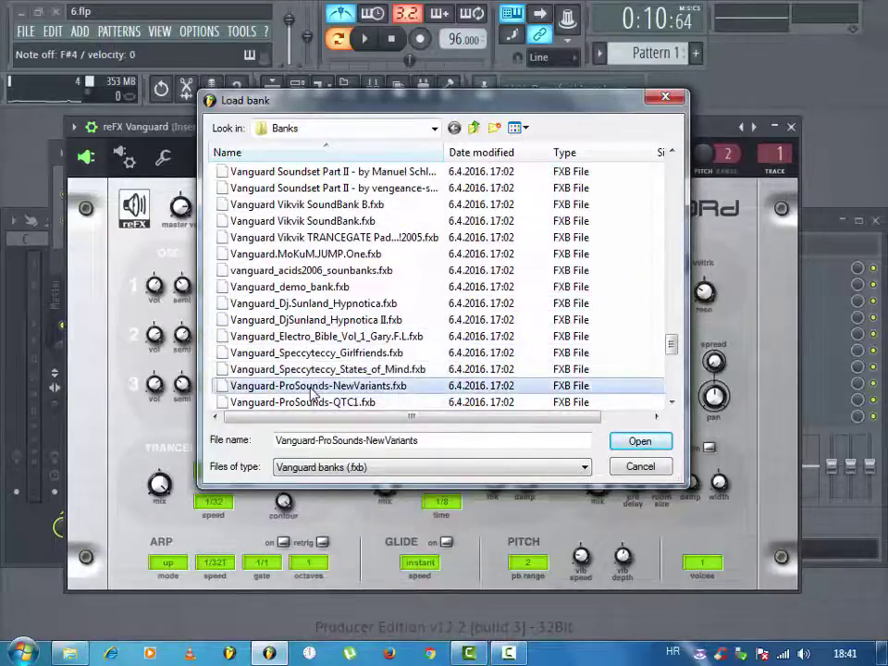
pyautogui.doubleClick(312, 394)
# - Audition the GAT AlleyGater and ARP Faturamu presets of the loaded bank
pyautogui.click(362, 223)
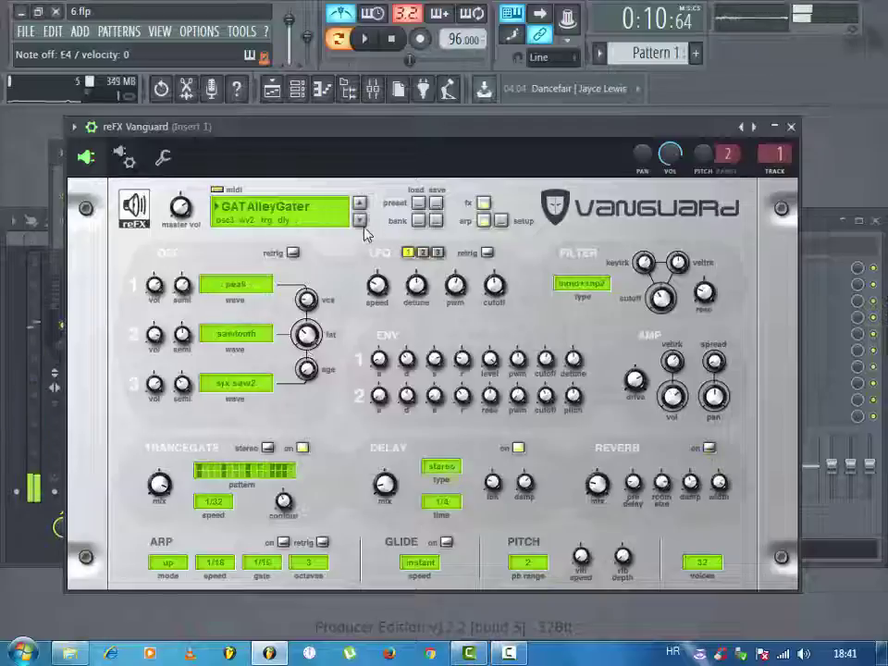
pyautogui.click(310, 212)
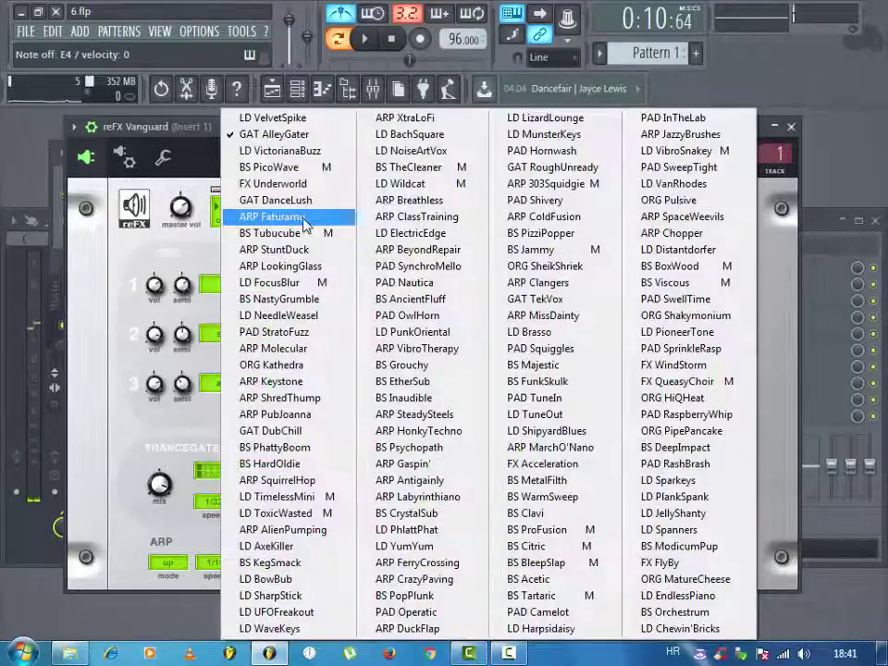
pyautogui.click(305, 223)
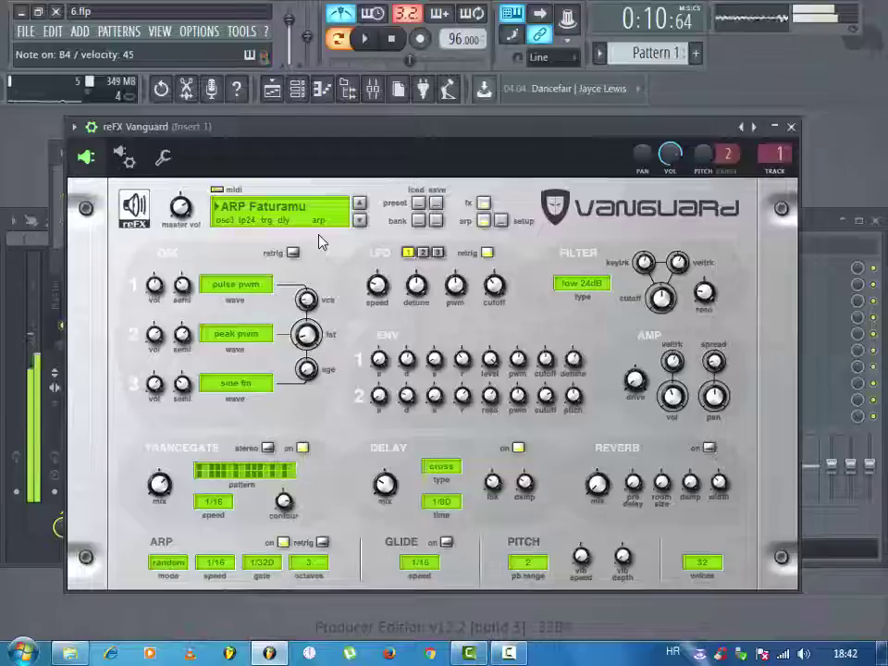
# - Audition the presets that follow one after another, from BS Tubucube to PAD StratoFuzz
pyautogui.click(360, 221)
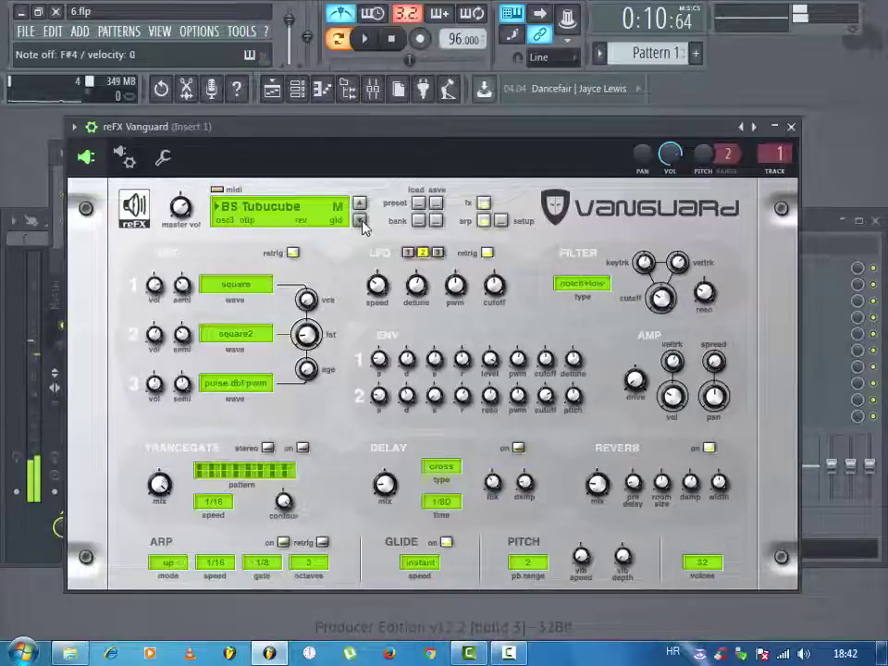
pyautogui.click(360, 221)
pyautogui.click(360, 221)
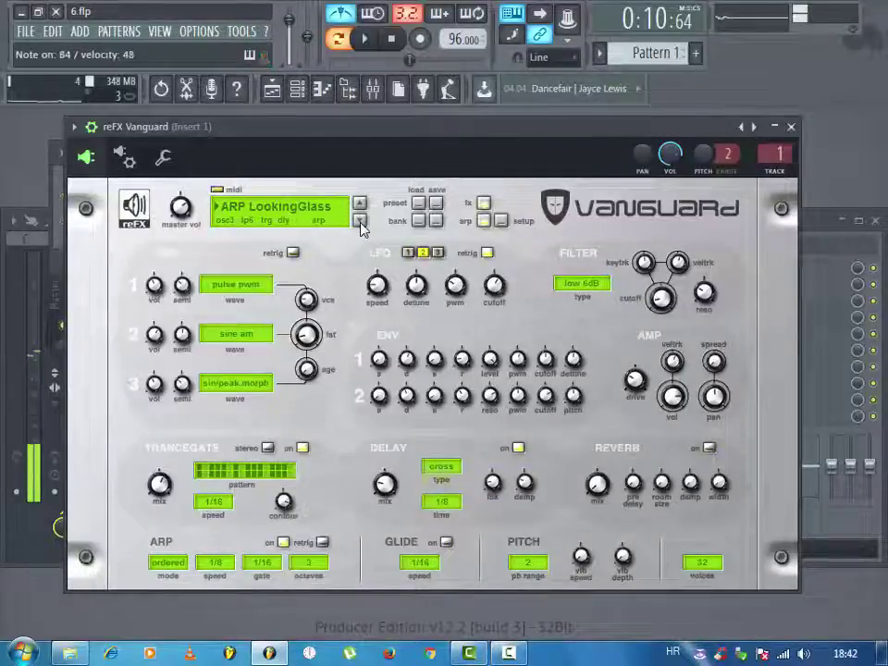
pyautogui.click(360, 221)
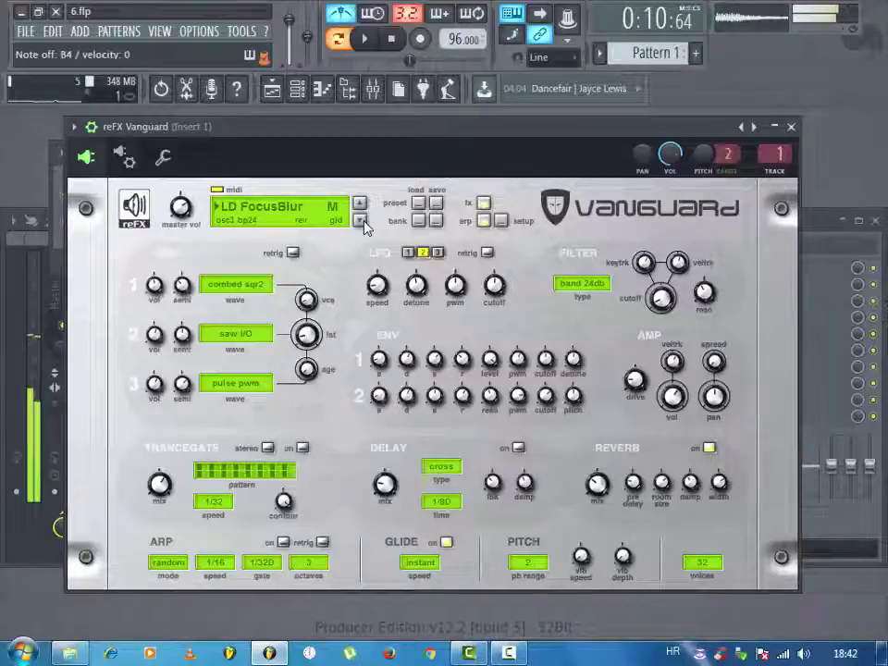
pyautogui.click(361, 221)
pyautogui.click(361, 221)
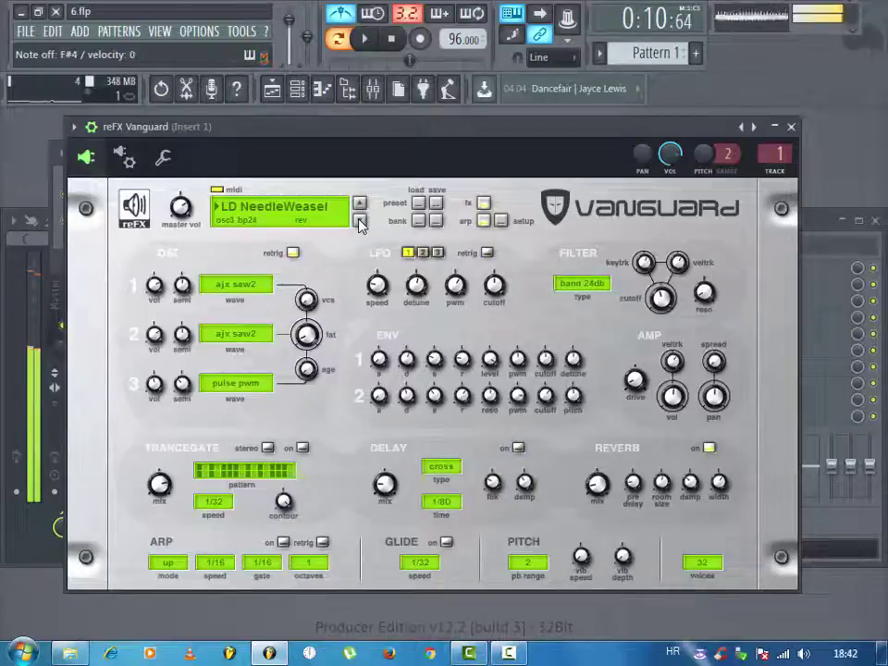
pyautogui.click(360, 221)
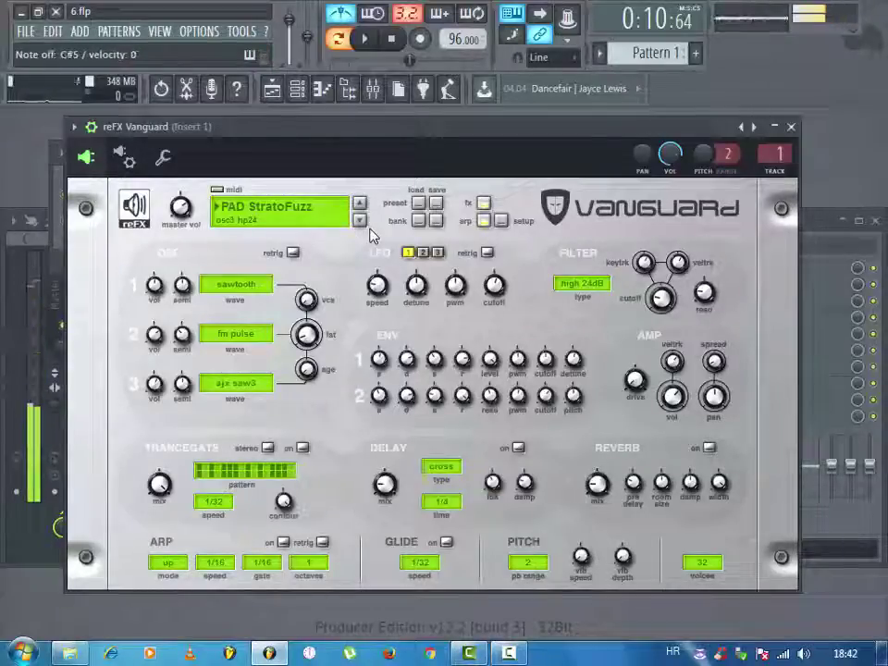
# - Choose the ORG Kathedra preset as Vanguard's sound and close the plugin window
pyautogui.click(360, 222)
pyautogui.click(360, 221)
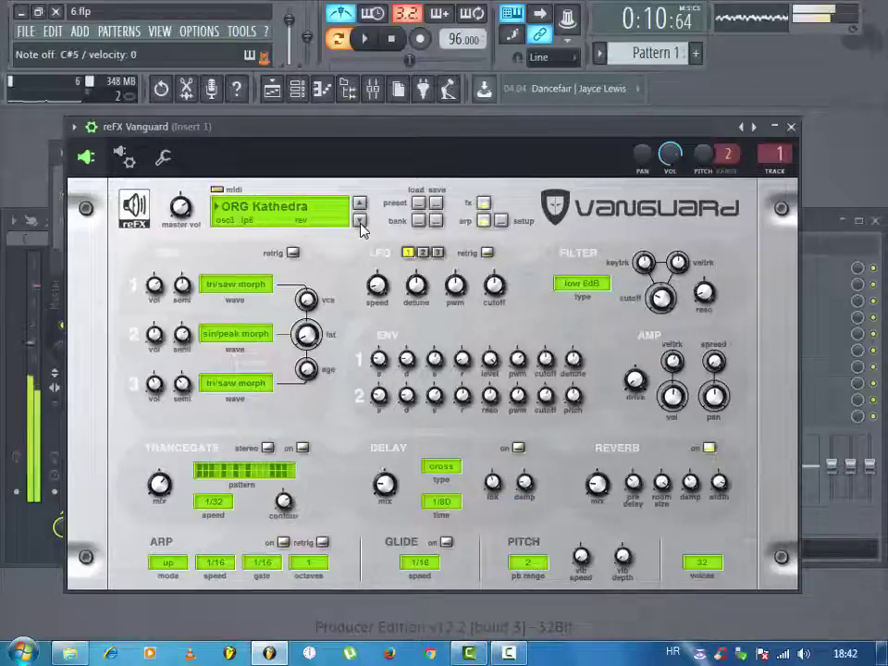
pyautogui.click(360, 221)
pyautogui.click(360, 203)
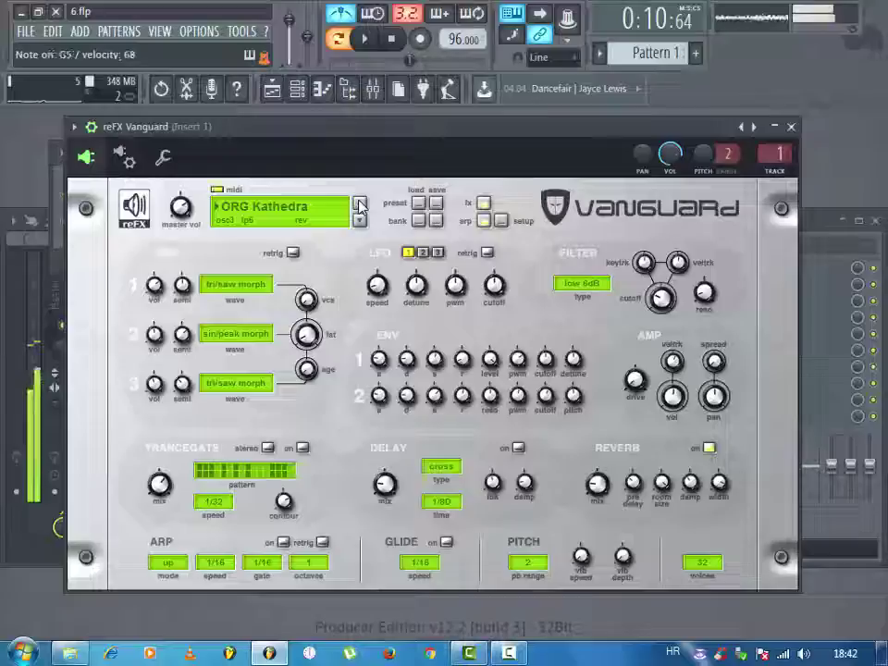
pyautogui.click(792, 127)
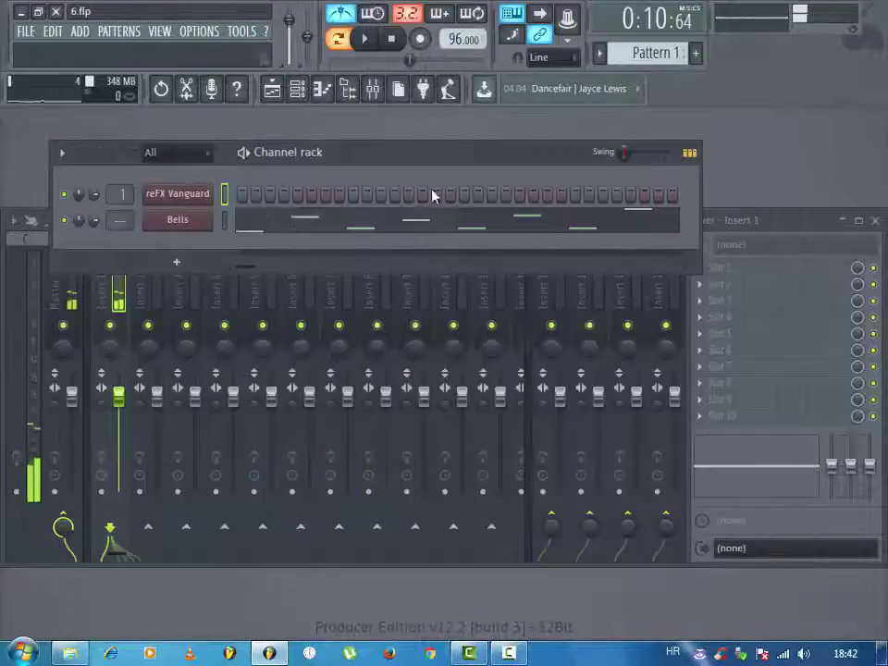
# - Rename the reFX Vanguard channel as Org
pyautogui.rightClick(183, 201)
pyautogui.click(248, 218)
pyautogui.write('Org')
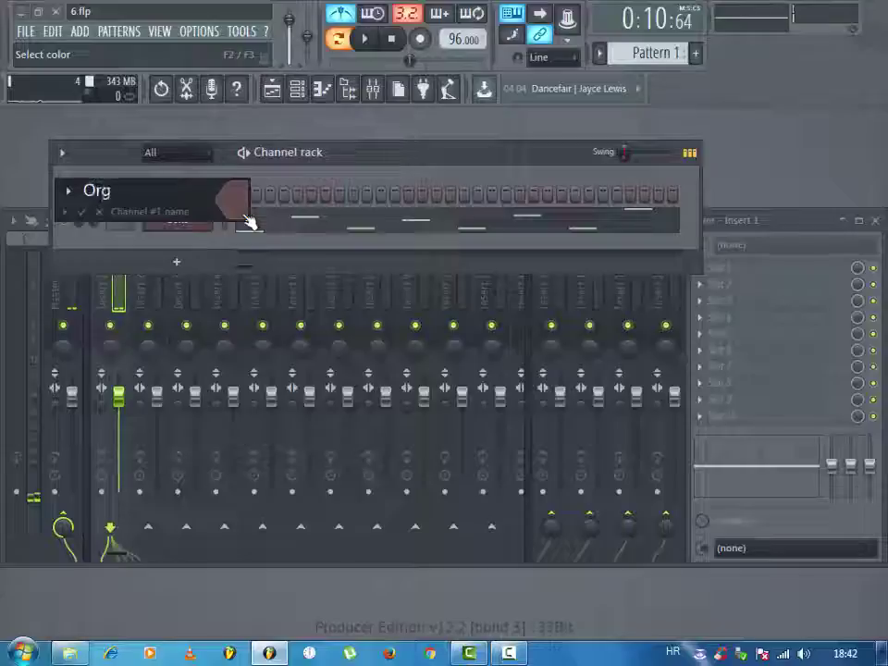
pyautogui.press('Return')
# - Record a four-bar progression of three-note chords in the Org channel's piano roll, starting with F#4, C#5 and F#5
pyautogui.rightClick(190, 191)
pyautogui.click(237, 197)
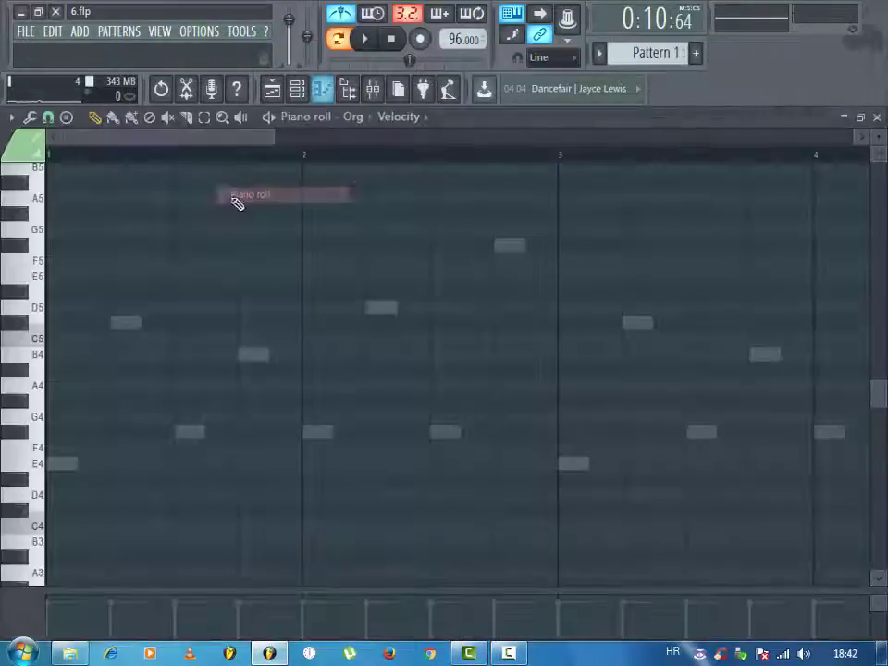
pyautogui.moveTo(271, 136); pyautogui.dragTo(551, 136)
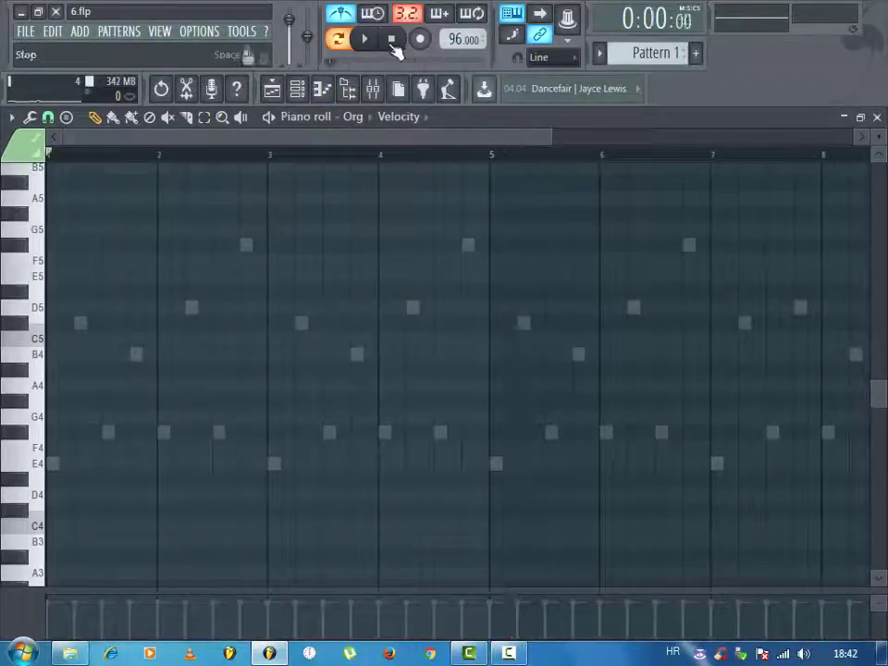
pyautogui.click(418, 42)
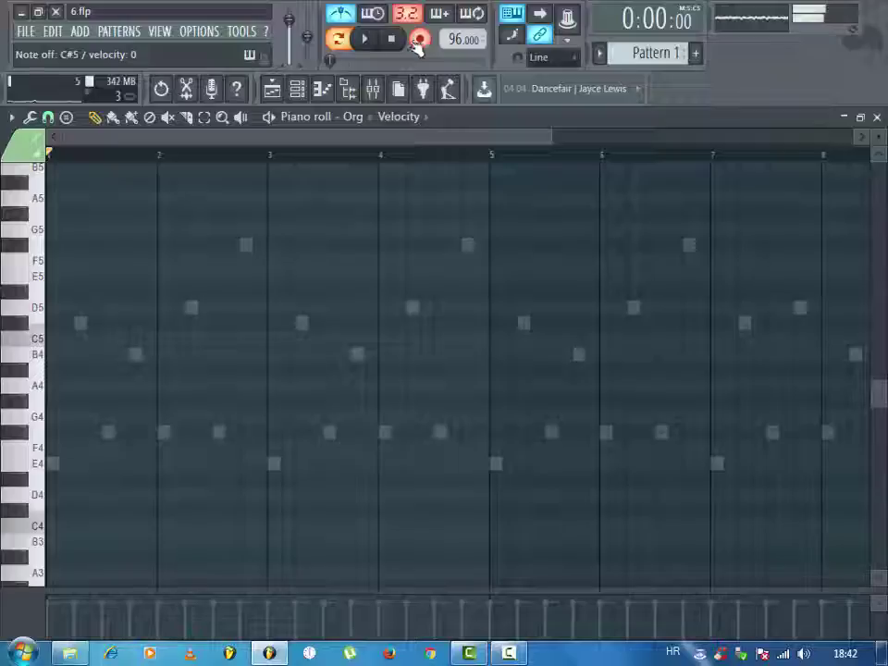
pyautogui.click(374, 43)
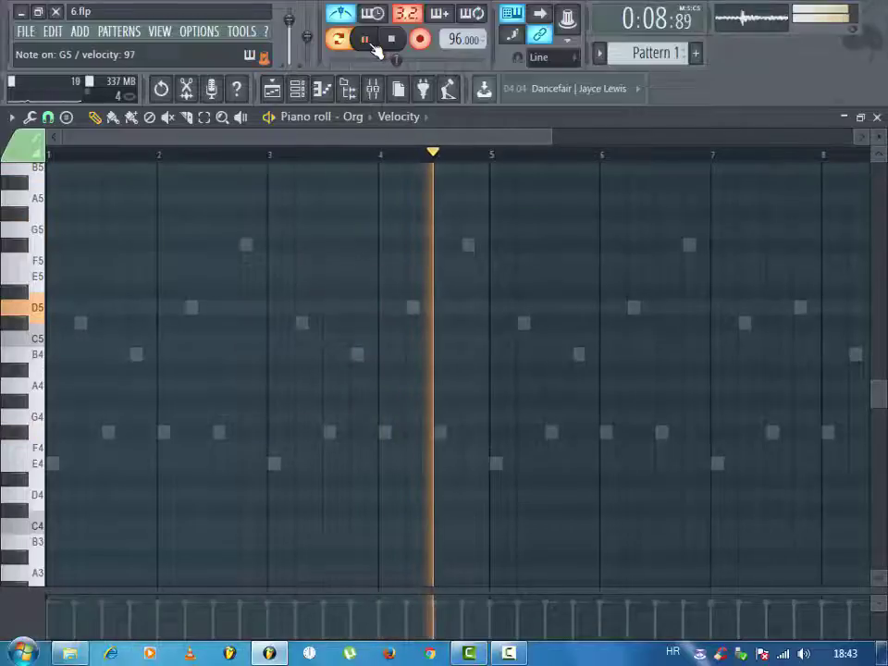
pyautogui.click(392, 39)
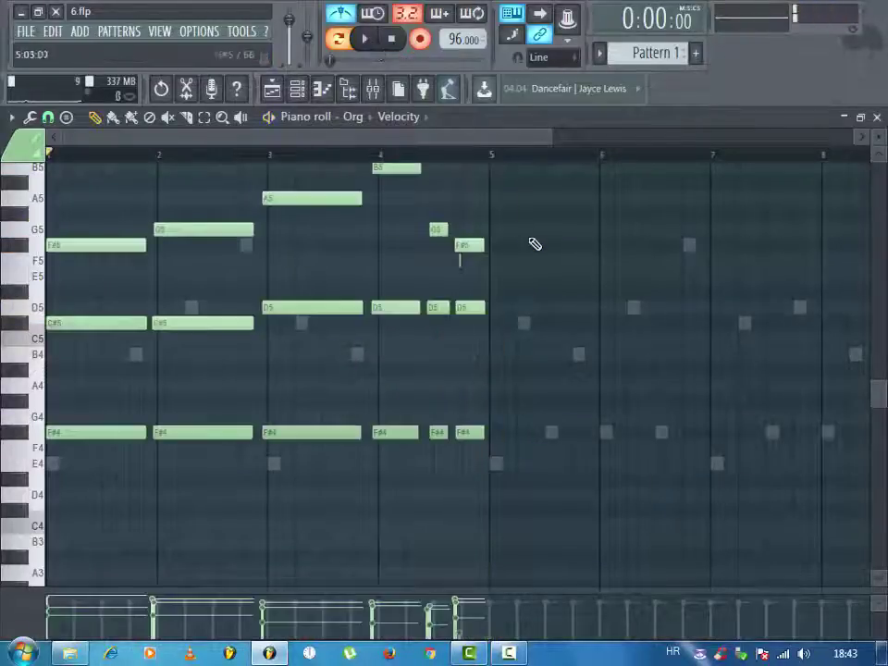
# - Align the last two chords with the third and fourth beats of bar 4, shortening the final F#5
pyautogui.scroll(1, 515, 332)
pyautogui.click(464, 293)
pyautogui.moveTo(485, 296); pyautogui.dragTo(479, 297)
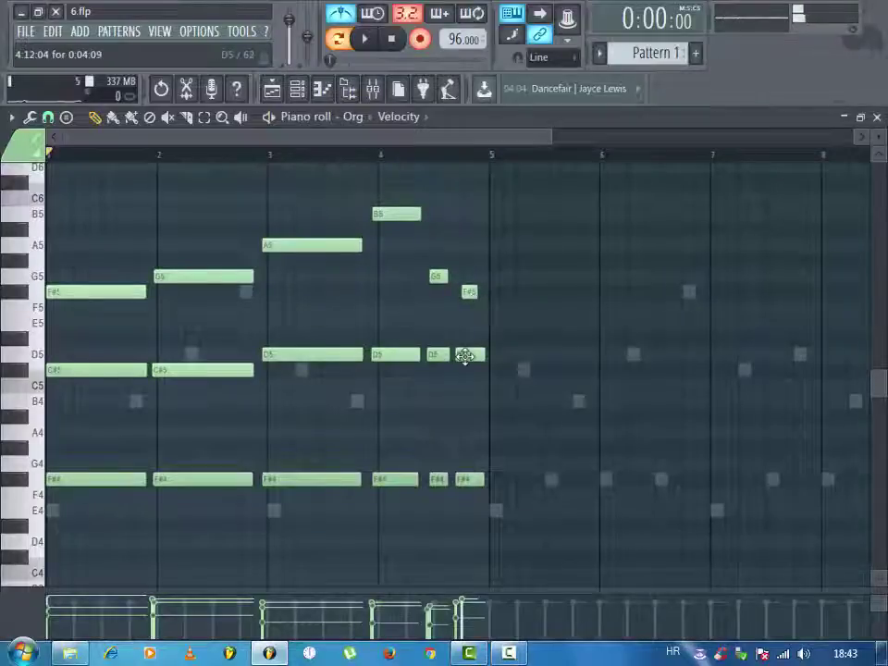
pyautogui.rightClick(436, 478)
pyautogui.rightClick(437, 355)
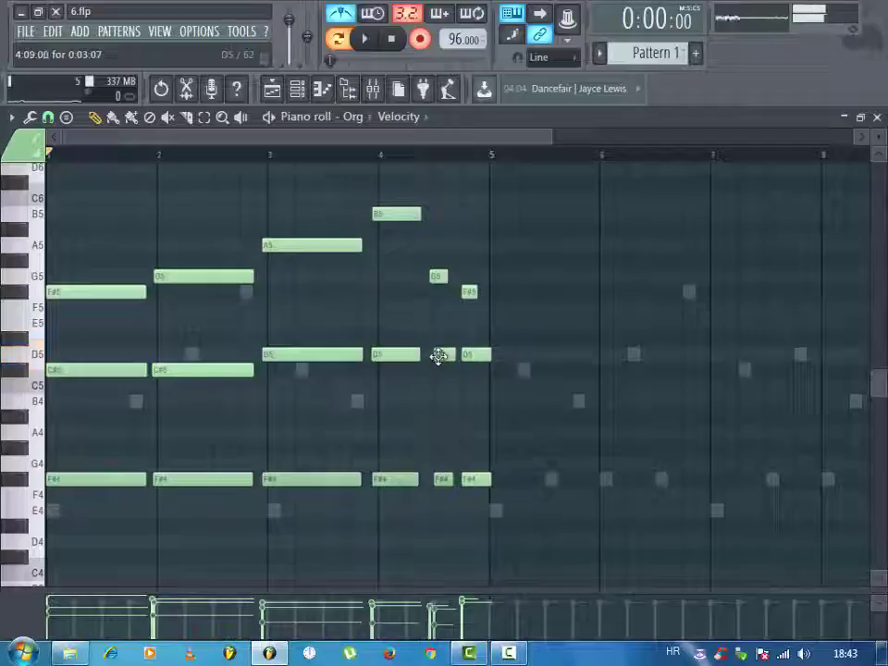
pyautogui.rightClick(437, 278)
# - Move the F#4, D5 and B5 notes of the fourth chord to the start of bar 4
pyautogui.moveTo(401, 175); pyautogui.dragTo(403, 493)
pyautogui.click(393, 469)
pyautogui.rightClick(387, 479)
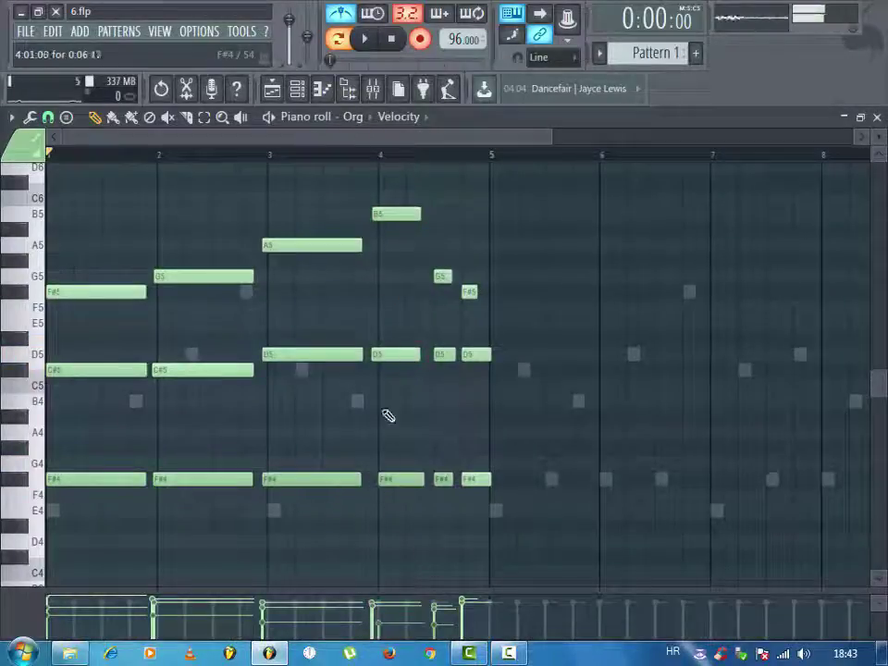
pyautogui.rightClick(383, 357)
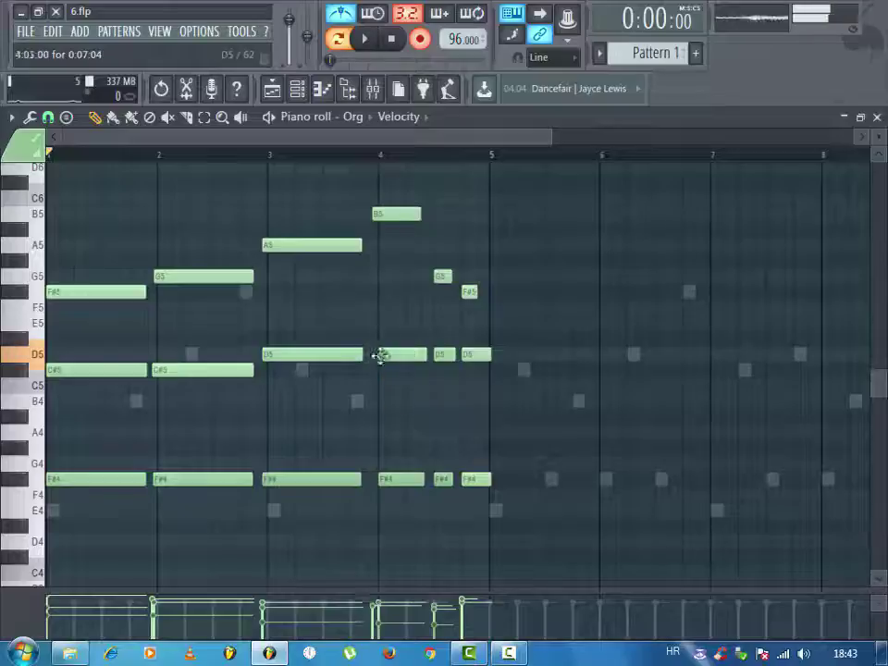
pyautogui.click(382, 215)
# - Move the F#4, D5 and A5 notes of the third chord to the start of bar 3
pyautogui.moveTo(307, 223)
pyautogui.mouseDown()
pyautogui.moveTo(306, 495)
pyautogui.moveTo(297, 473)
pyautogui.mouseUp()
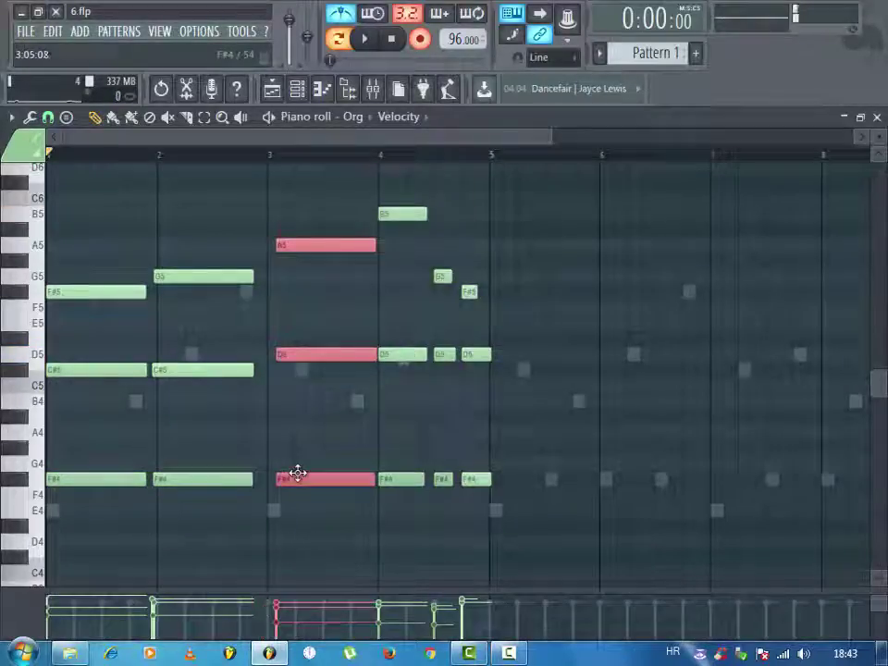
pyautogui.rightClick(286, 250)
pyautogui.click(263, 246)
pyautogui.click(277, 252)
pyautogui.moveTo(297, 352); pyautogui.dragTo(283, 363)
pyautogui.moveTo(294, 477); pyautogui.dragTo(276, 484)
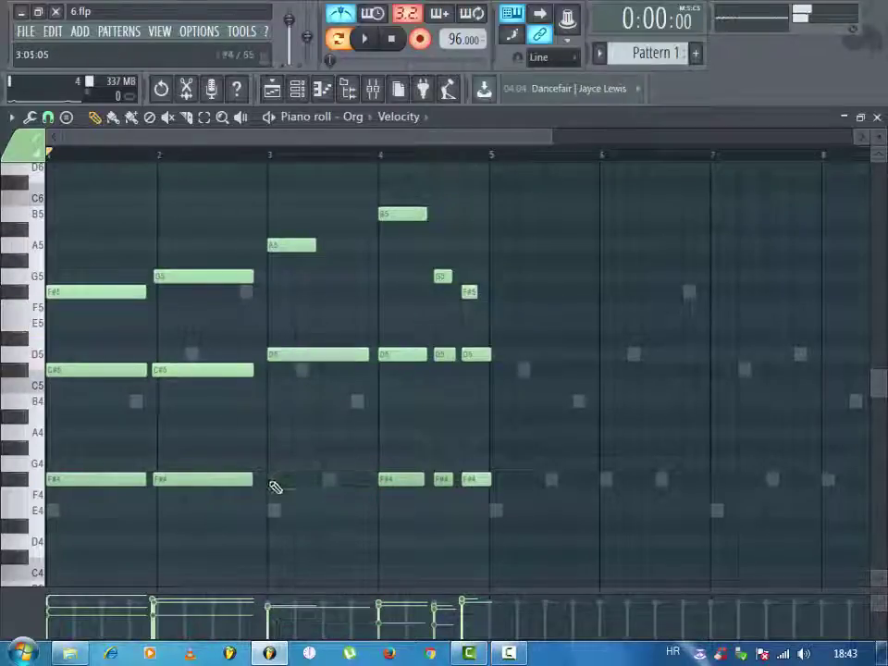
pyautogui.rightClick(275, 250)
pyautogui.click(276, 246)
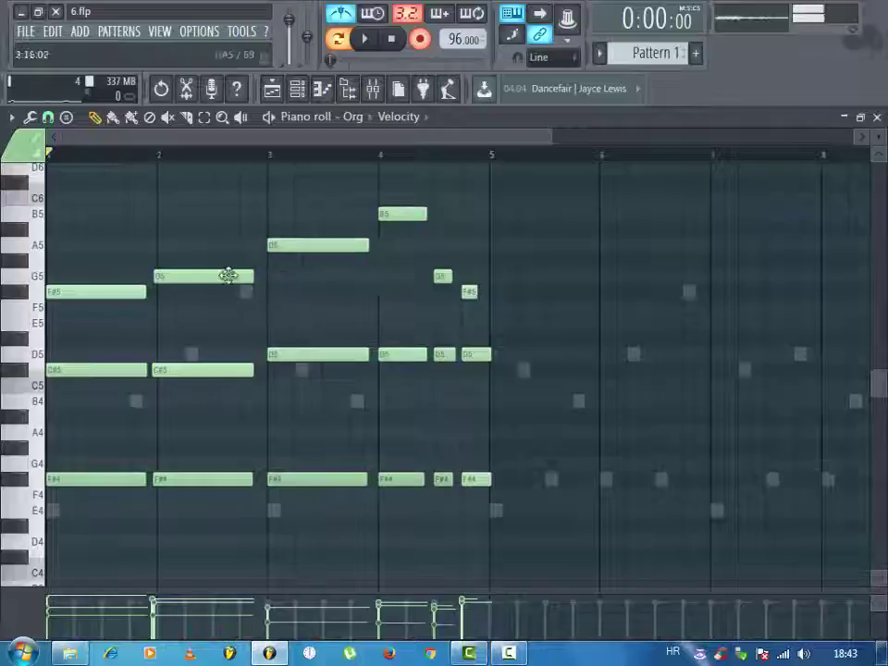
# - Quantize the Org notes with the Default template and move the second chord's F#4, C#5 and G5 to the start of bar 2
pyautogui.hotkey('alt', 'q')
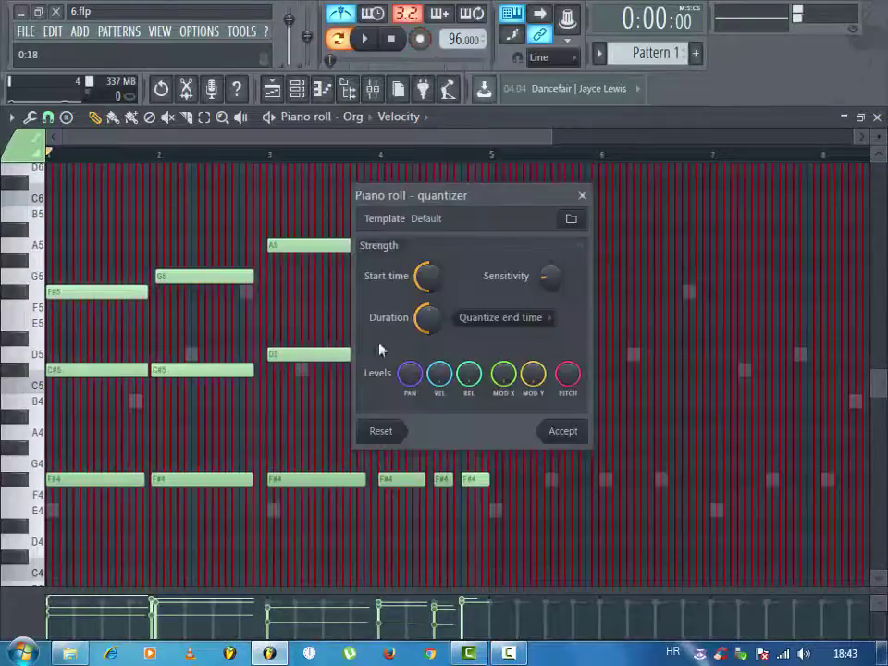
pyautogui.click(546, 430)
pyautogui.rightClick(164, 276)
pyautogui.click(163, 277)
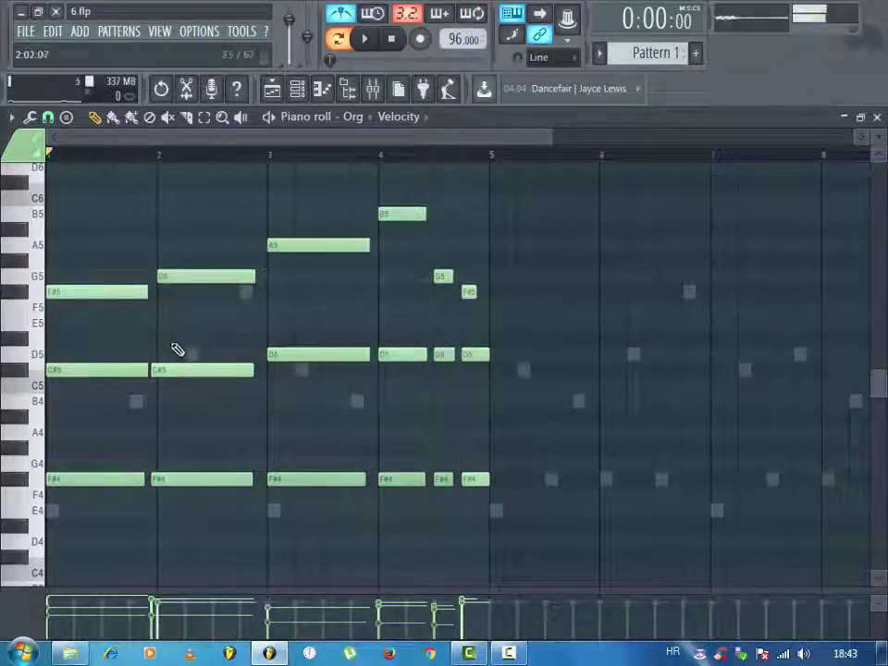
pyautogui.rightClick(161, 371)
pyautogui.click(156, 372)
pyautogui.rightClick(160, 372)
pyautogui.click(162, 372)
pyautogui.rightClick(171, 482)
pyautogui.click(167, 482)
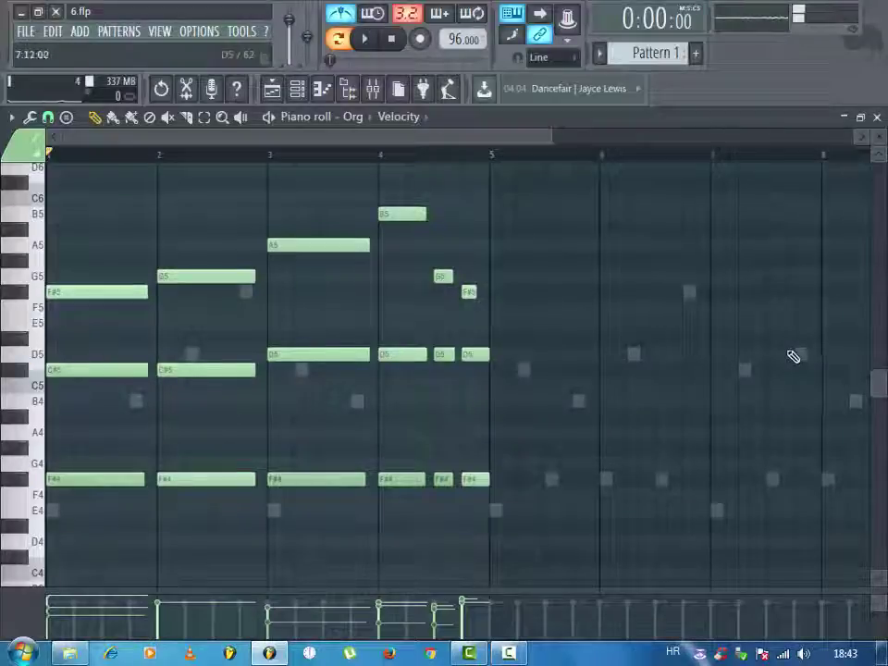
# - Articulate the Org notes so that each chord extends to the start of the following one
pyautogui.hotkey('alt', 'l')
pyautogui.press('Return')
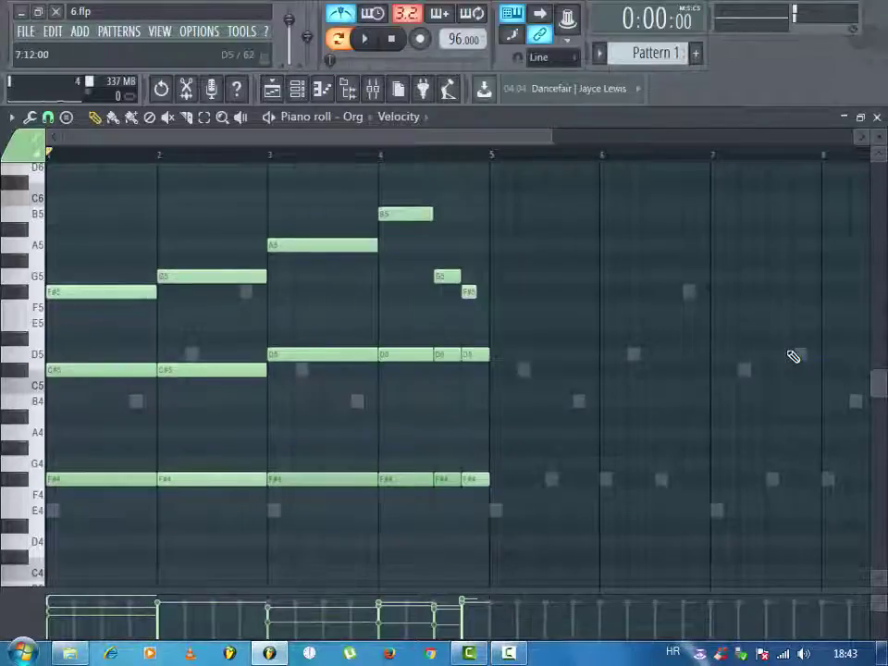
# - Lengthen the last F#5 note to the start of bar 5 and duplicate the four bars of Org notes into bars 5 to 8
pyautogui.rightClick(466, 292)
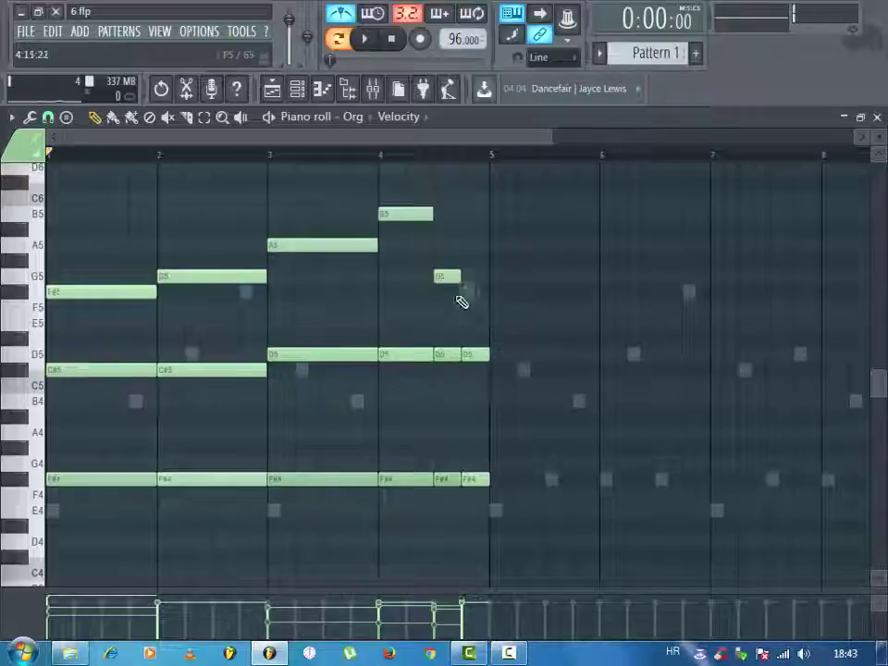
pyautogui.press('space')
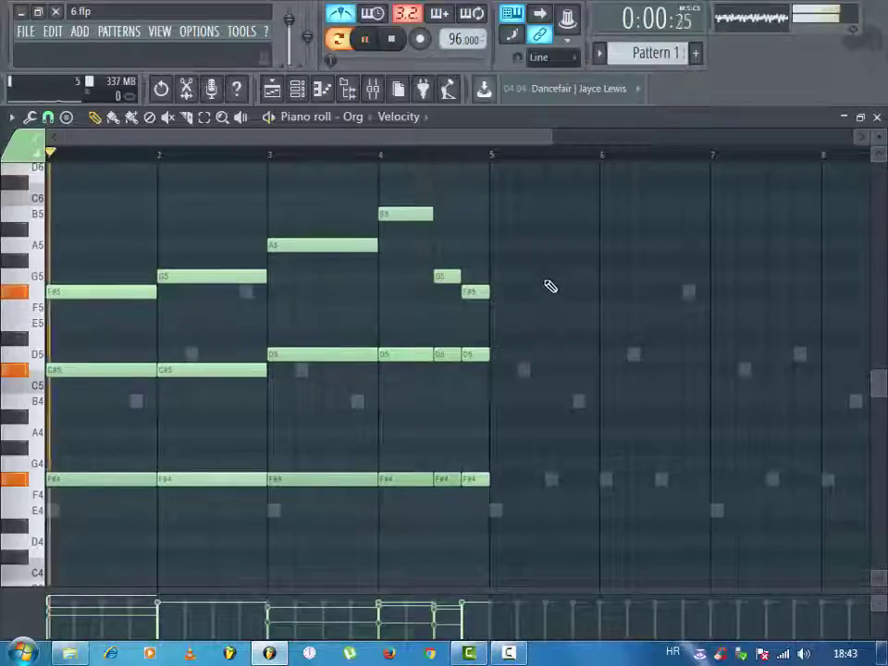
pyautogui.moveTo(222, 376); pyautogui.dragTo(534, 202)
pyautogui.hotkey('ctrl', 'a')
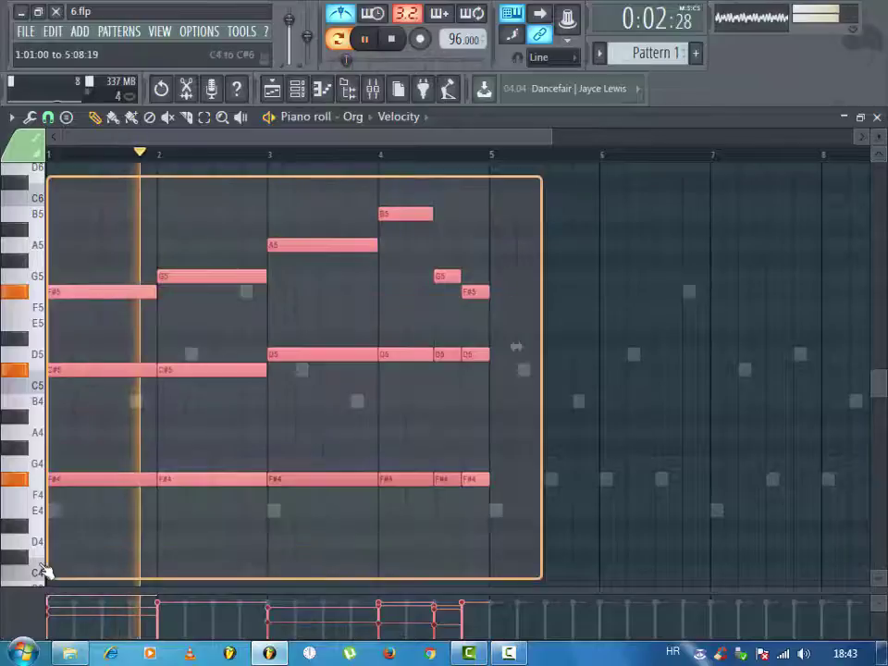
pyautogui.hotkey('ctrl', 'b')
pyautogui.moveTo(829, 220); pyautogui.dragTo(45, 515)
pyautogui.moveTo(3, 554); pyautogui.dragTo(16, 540)
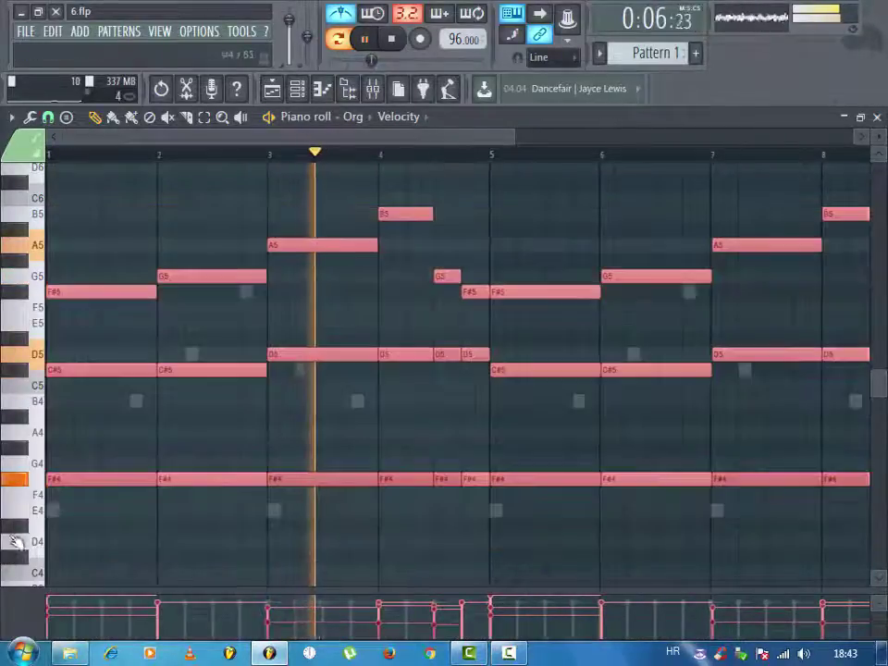
pyautogui.hotkey('alt', 'a')
pyautogui.press('Escape')
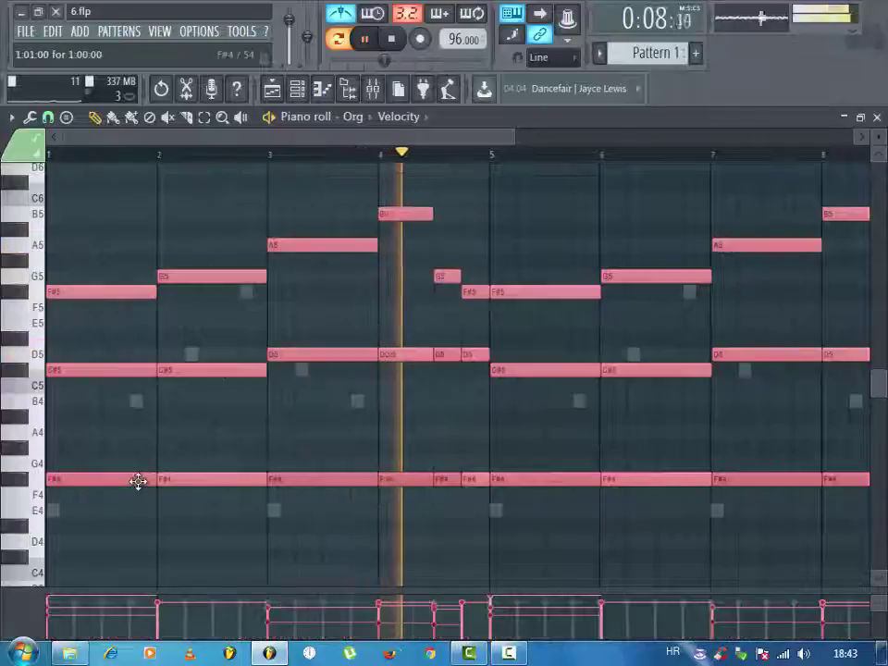
pyautogui.hotkey('alt', 'q')
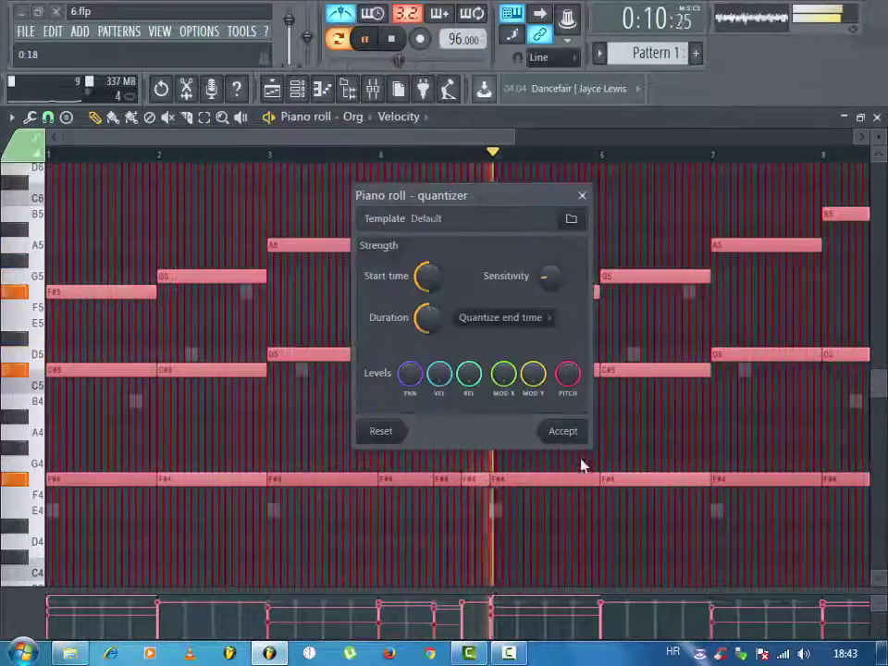
pyautogui.press('Escape')
# - Shorten the final F#4, D5 and F#5 Org chord to end exactly at bar 9, switching the snap setting for the edit
pyautogui.moveTo(303, 138); pyautogui.dragTo(580, 139)
pyautogui.keyDown('ctrl'); pyautogui.click(692, 222); pyautogui.keyUp('ctrl')
pyautogui.moveTo(817, 137); pyautogui.dragTo(600, 153)
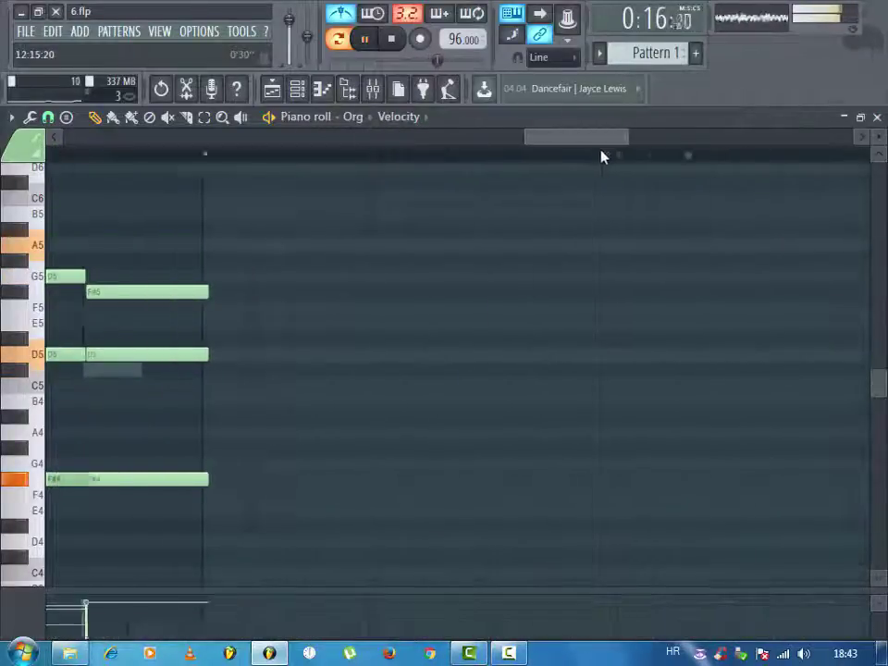
pyautogui.moveTo(289, 380); pyautogui.dragTo(276, 519)
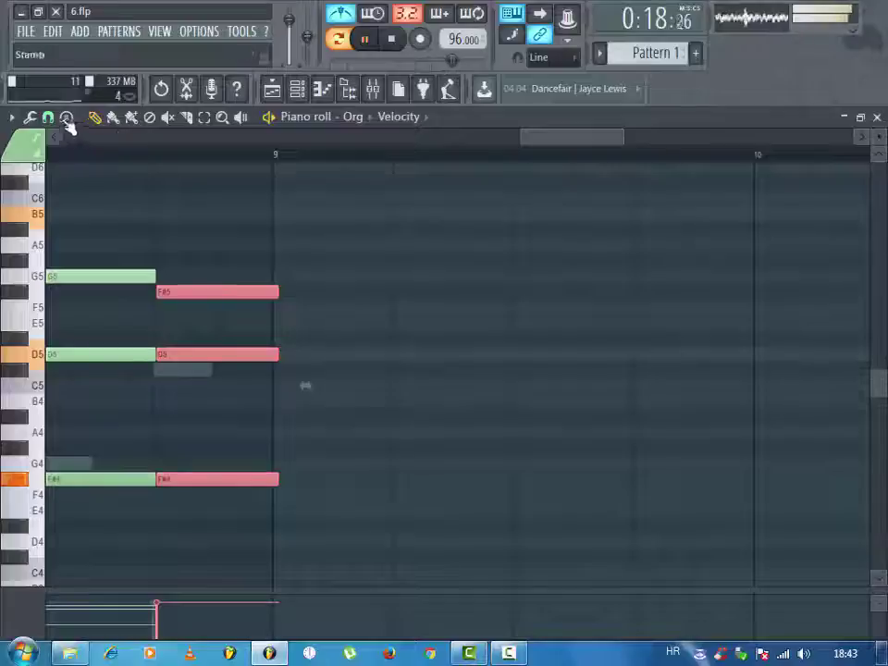
pyautogui.click(48, 116)
pyautogui.click(66, 208)
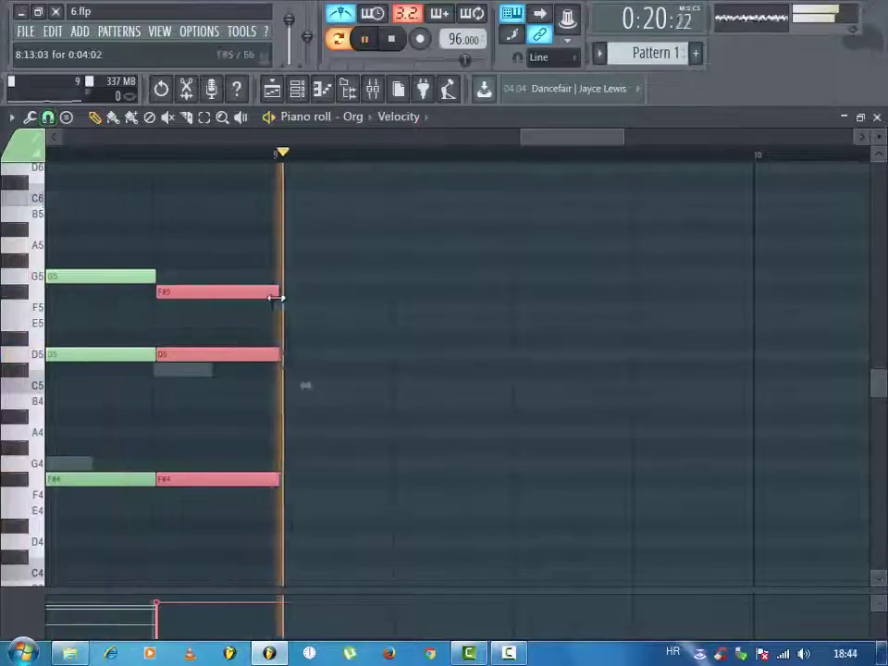
pyautogui.moveTo(279, 293); pyautogui.dragTo(271, 295)
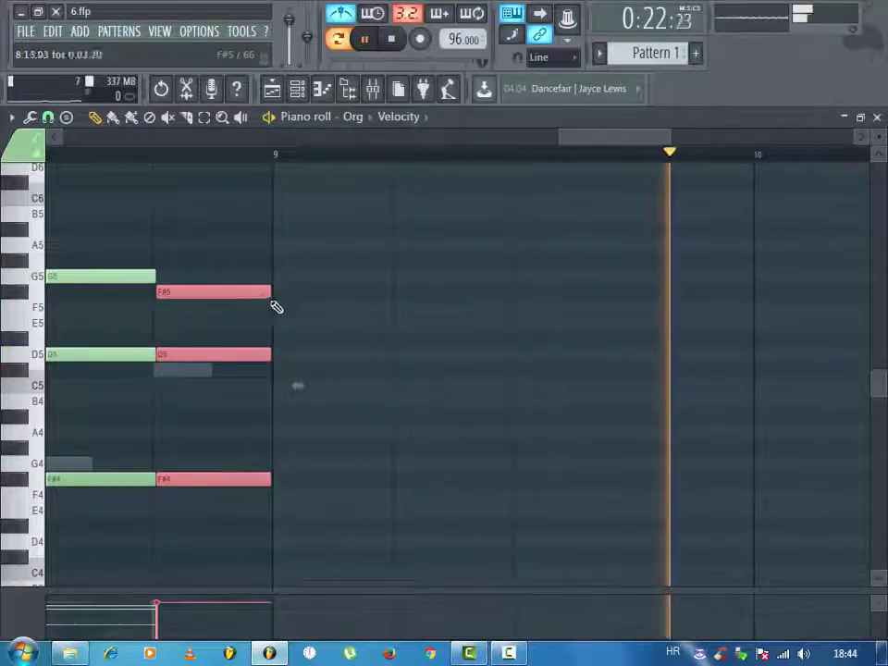
pyautogui.click(48, 116)
pyautogui.click(65, 159)
pyautogui.moveTo(560, 140); pyautogui.dragTo(57, 140)
pyautogui.keyDown('ctrl'); pyautogui.click(797, 201); pyautogui.keyUp('ctrl')
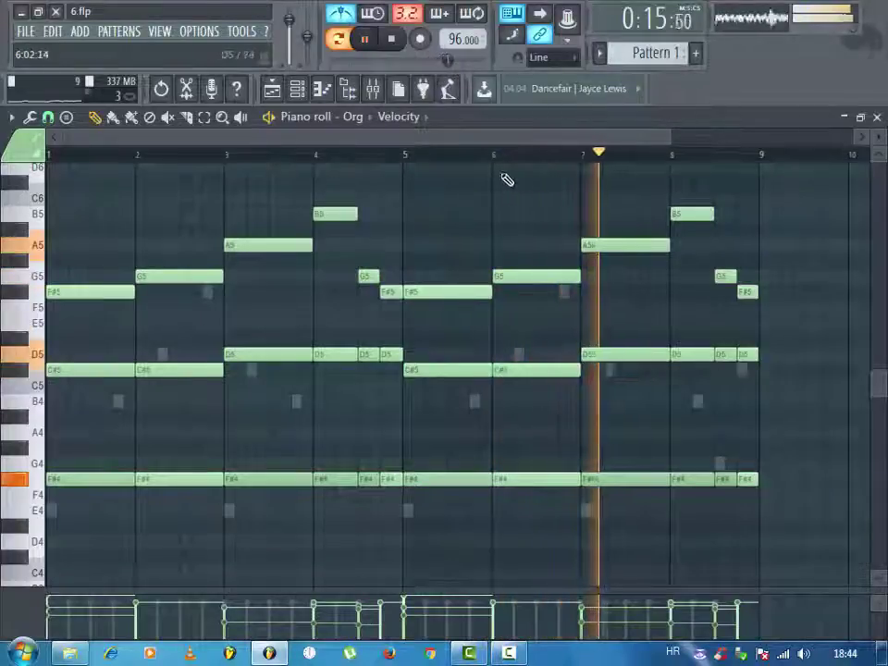
# - Close the Org piano roll and save the project
pyautogui.press('Escape')
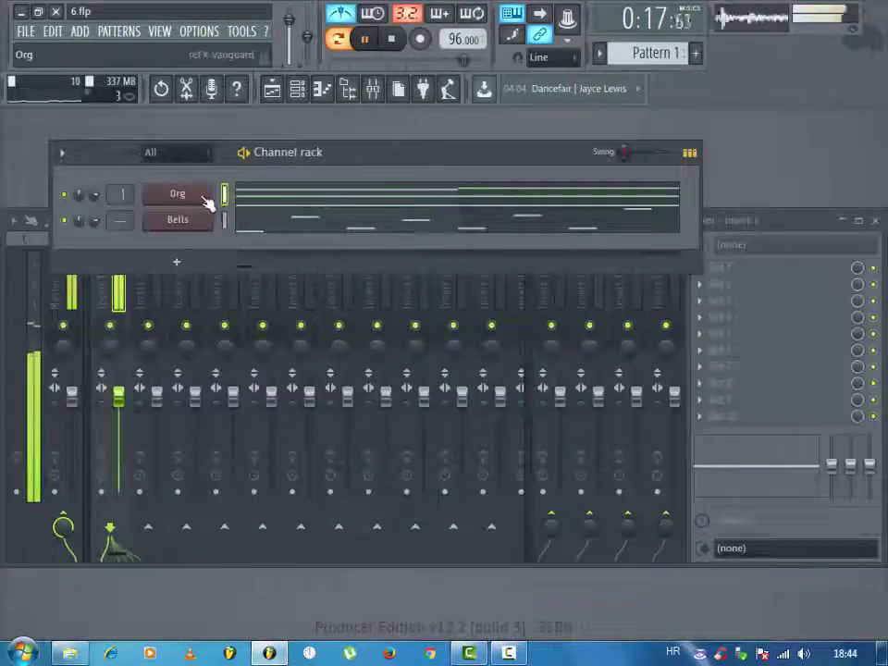
pyautogui.click(27, 31)
pyautogui.click(55, 103)
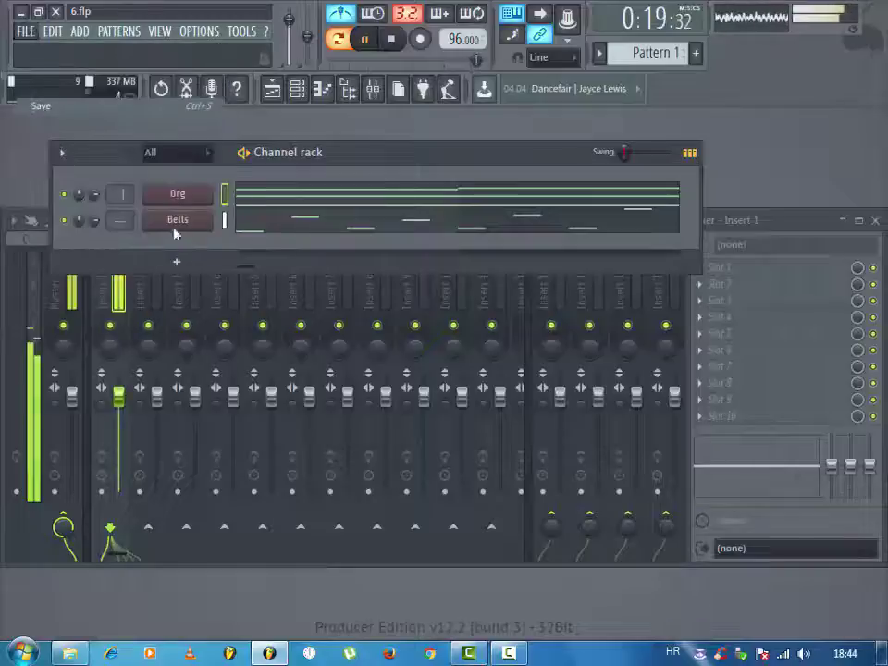
# - Add a Philharmonik instrument channel and place its window so the whole interface can be used
pyautogui.click(176, 268)
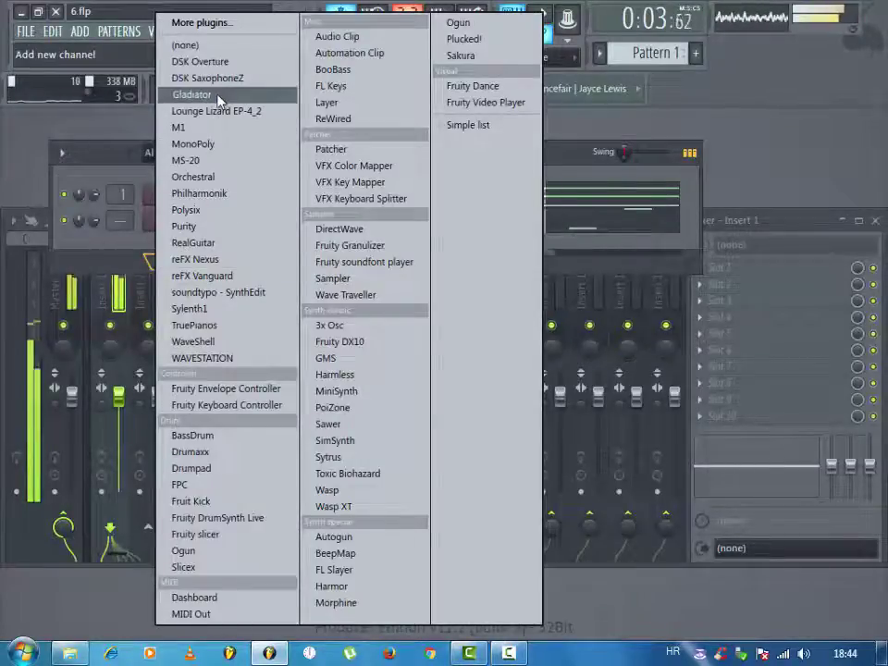
pyautogui.click(220, 193)
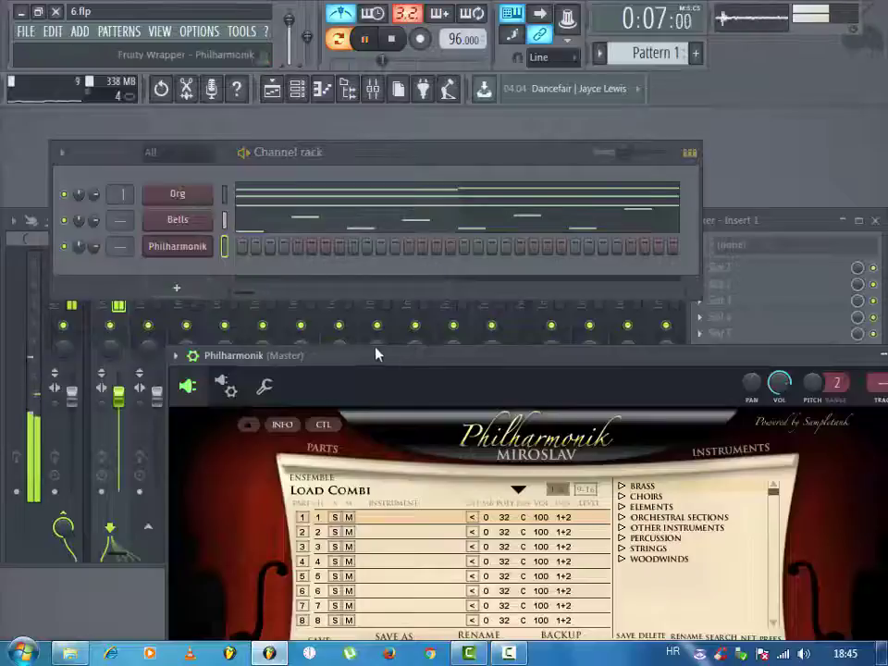
pyautogui.moveTo(376, 354); pyautogui.dragTo(238, 176)
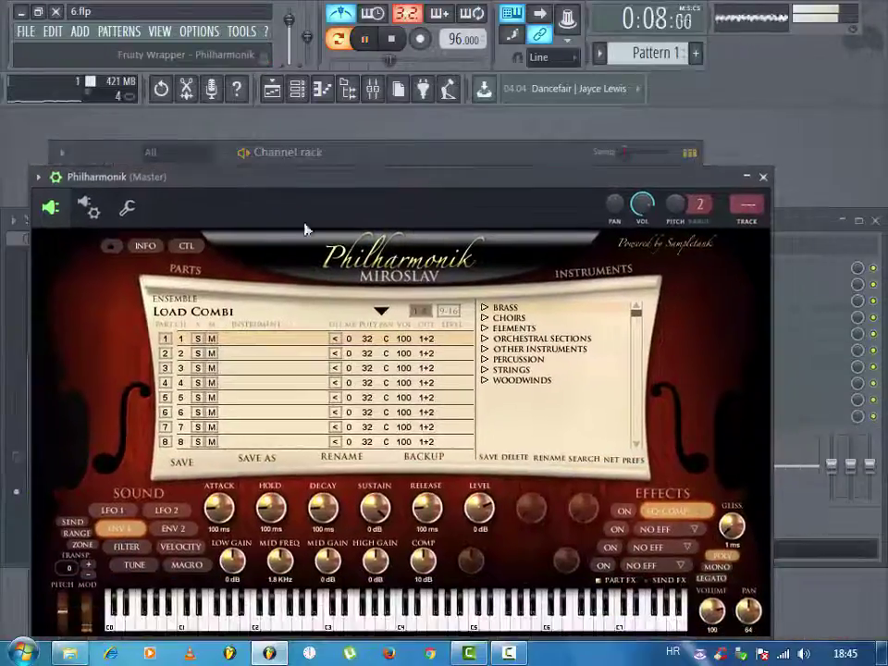
# - Load the Female Ah instrument from the Female Choirs group into part 1 of Philharmonik
pyautogui.click(485, 318)
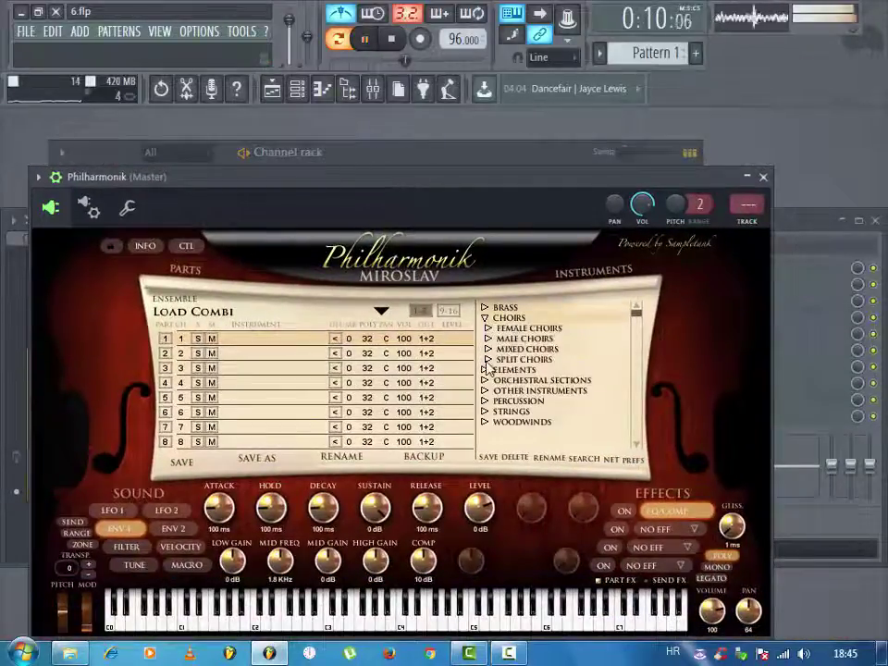
pyautogui.click(488, 330)
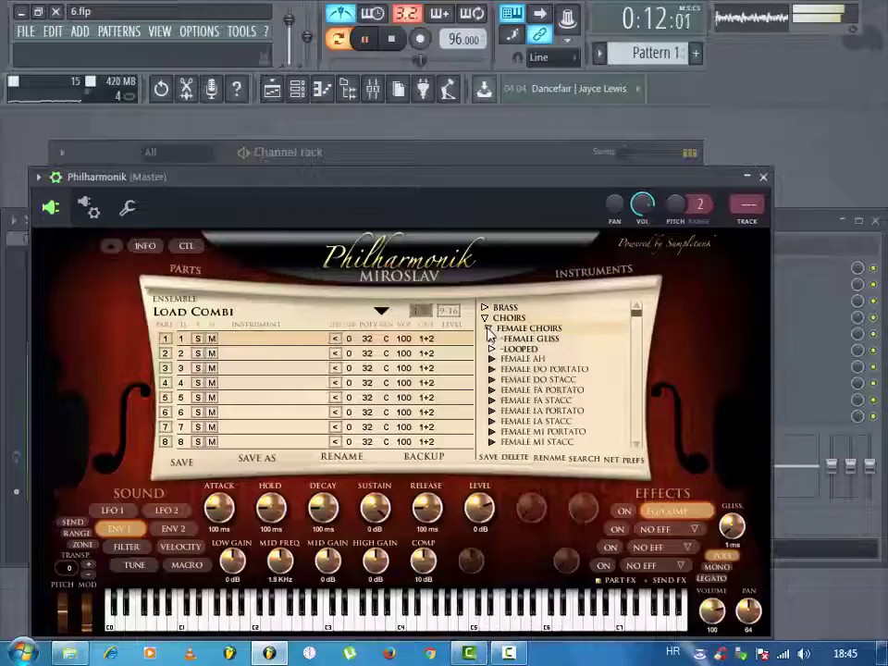
pyautogui.doubleClick(506, 361)
pyautogui.click(507, 360)
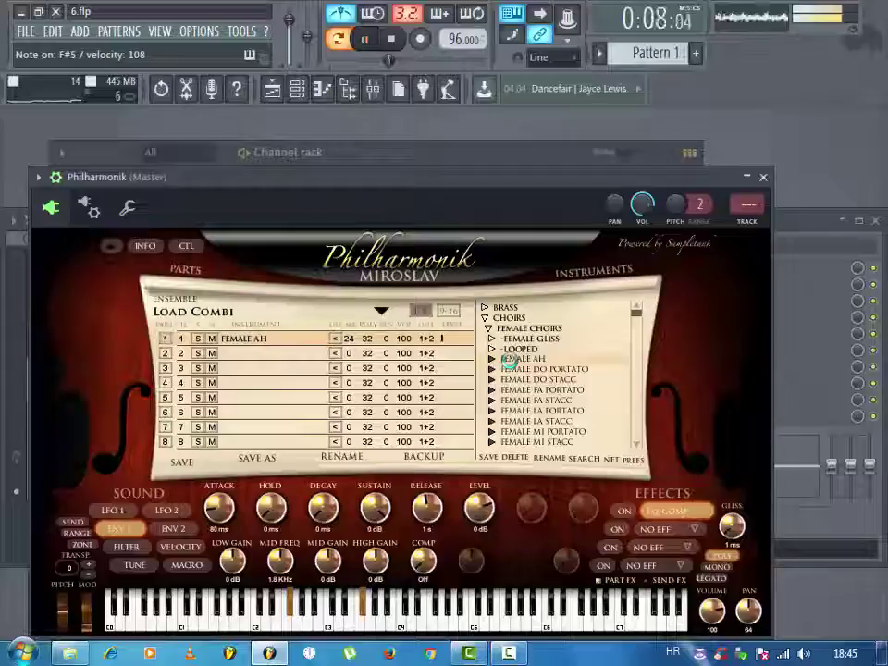
# - Close the Philharmonik window and rename its channel as Choir
pyautogui.click(763, 176)
pyautogui.rightClick(175, 247)
pyautogui.click(255, 270)
pyautogui.write('V')
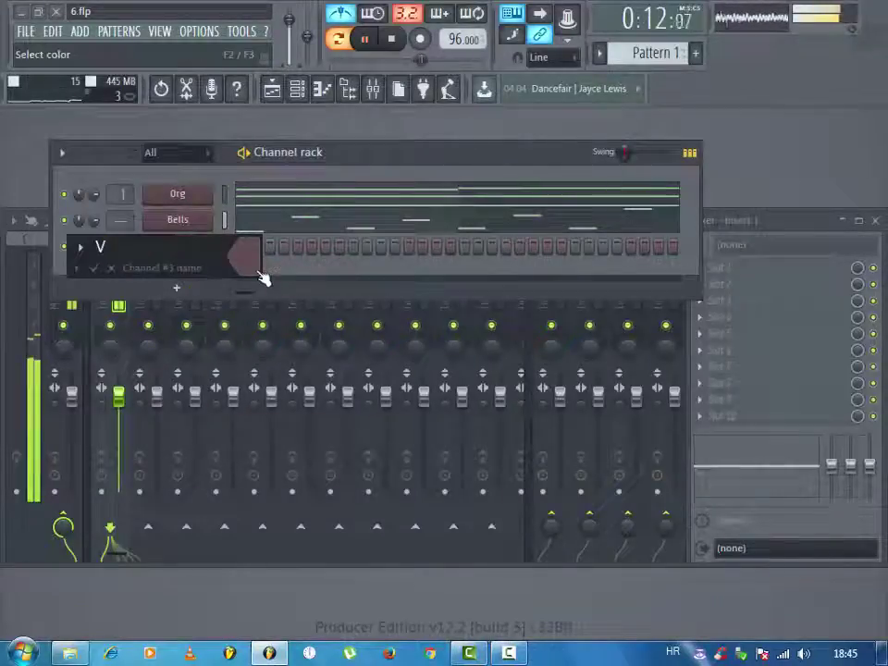
pyautogui.write('Choir')
pyautogui.press('Return')
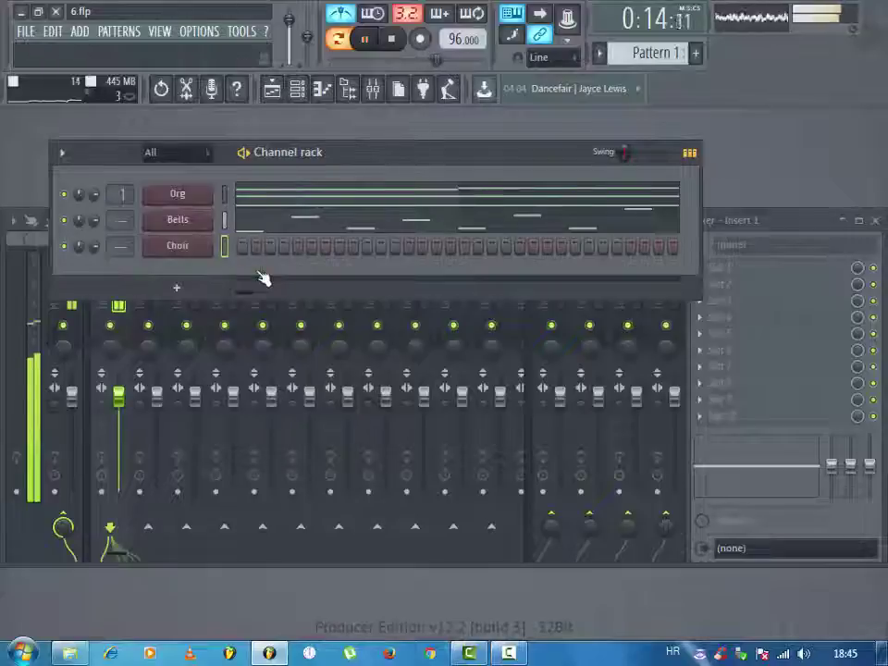
# - Open the Choir channel's piano roll and record a four-bar part of repeated F#4 notes with a melody between B4 and A5
pyautogui.rightClick(198, 240)
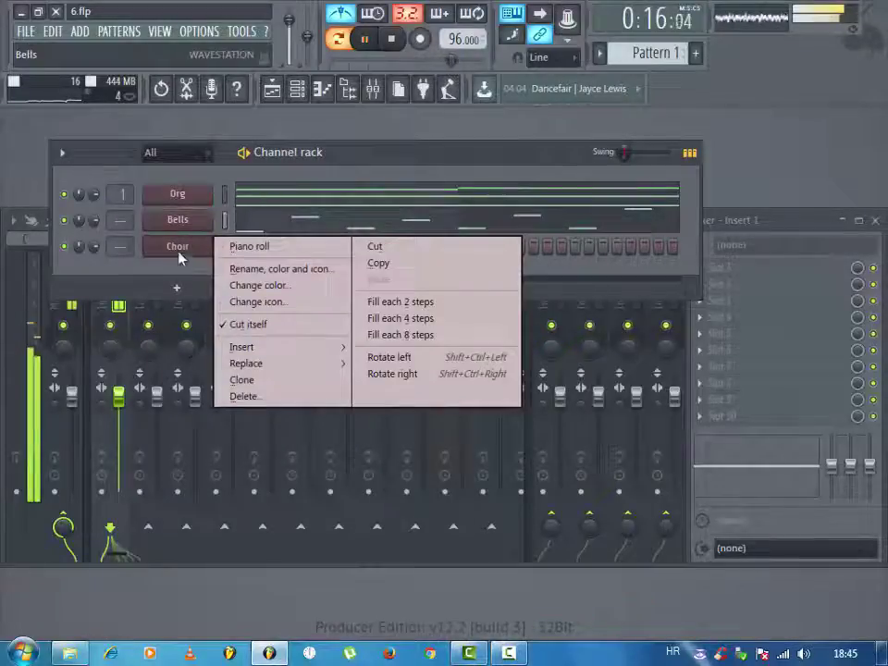
pyautogui.click(245, 221)
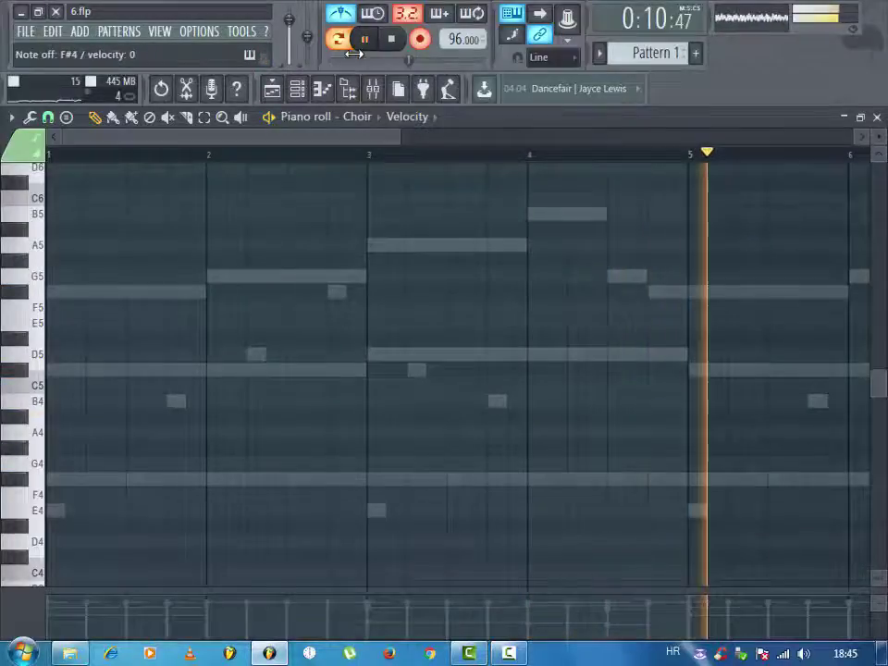
pyautogui.press('space')
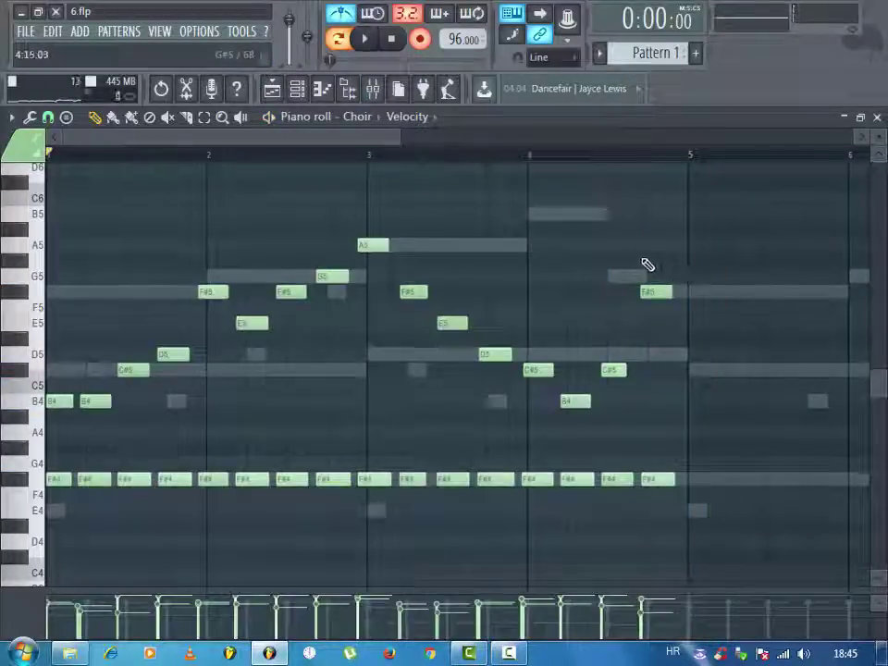
# - Replace the recorded Choir F#4 notes with evenly spaced ones, one per beat, duplicating the first two until four bars are filled
pyautogui.click(54, 480)
pyautogui.click(94, 481)
pyautogui.moveTo(137, 488)
pyautogui.mouseDown()
pyautogui.moveTo(597, 476)
pyautogui.moveTo(553, 489)
pyautogui.mouseUp()
pyautogui.moveTo(135, 498); pyautogui.dragTo(48, 470)
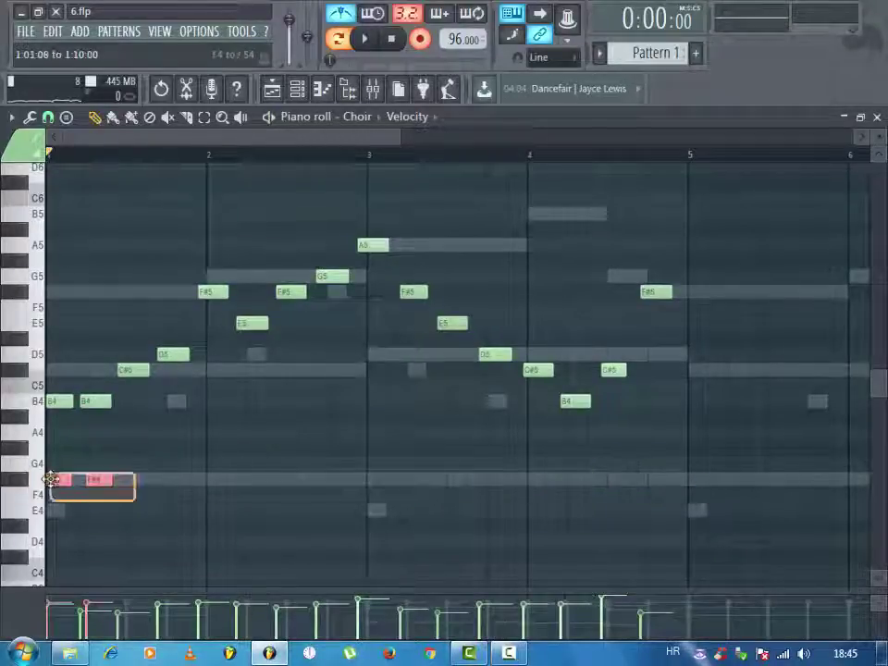
pyautogui.hotkey('ctrl', 'b')
pyautogui.moveTo(225, 468)
pyautogui.mouseDown()
pyautogui.moveTo(44, 508)
pyautogui.moveTo(258, 479)
pyautogui.moveTo(218, 478)
pyautogui.mouseUp()
pyautogui.moveTo(400, 465); pyautogui.dragTo(59, 475)
pyautogui.hotkey('ctrl', 'b')
pyautogui.moveTo(368, 478); pyautogui.dragTo(384, 478)
pyautogui.keyDown('ctrl'); pyautogui.click(362, 432); pyautogui.keyUp('ctrl')
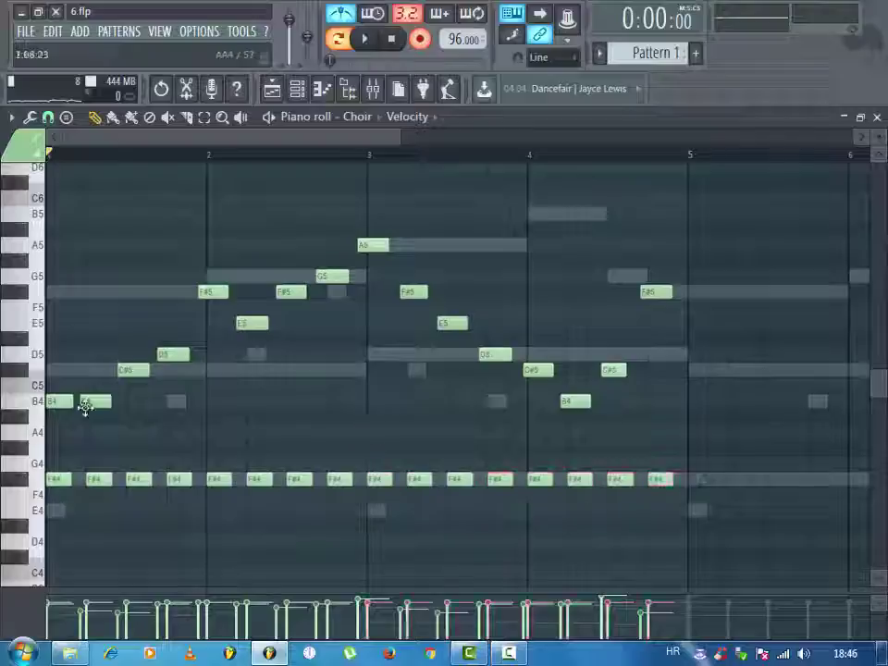
# - Align the Choir melody notes in bars 1 and 2, from the second B4 up to G5, with the F#4 notes on each beat
pyautogui.rightClick(88, 400)
pyautogui.click(132, 371)
pyautogui.rightClick(207, 295)
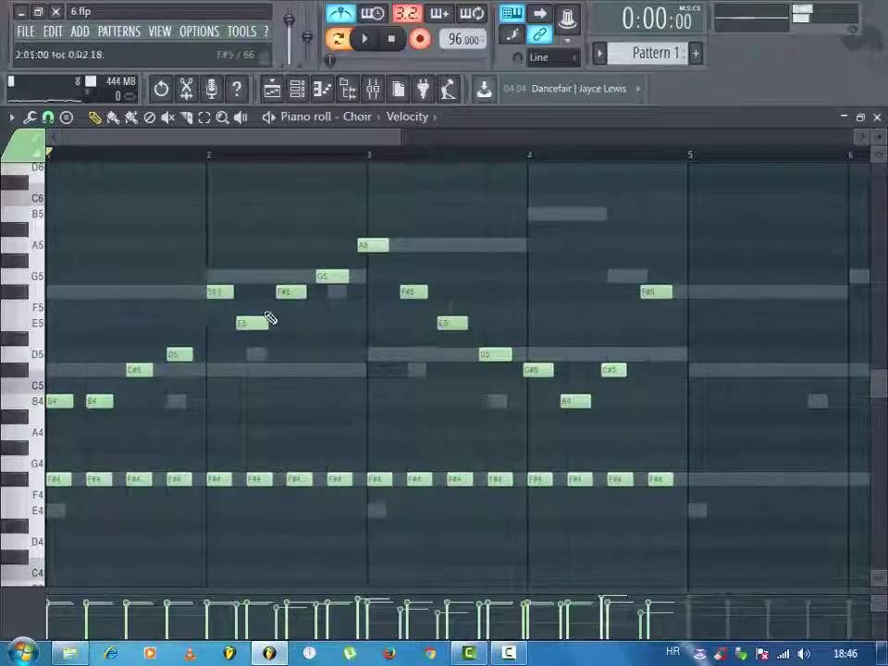
pyautogui.click(252, 323)
pyautogui.rightClick(288, 294)
pyautogui.click(332, 277)
# - Align the Choir melody notes of bars 3 and 4, from A5 to the final F#5, with the F#4 notes on each beat
pyautogui.rightClick(368, 247)
pyautogui.click(412, 292)
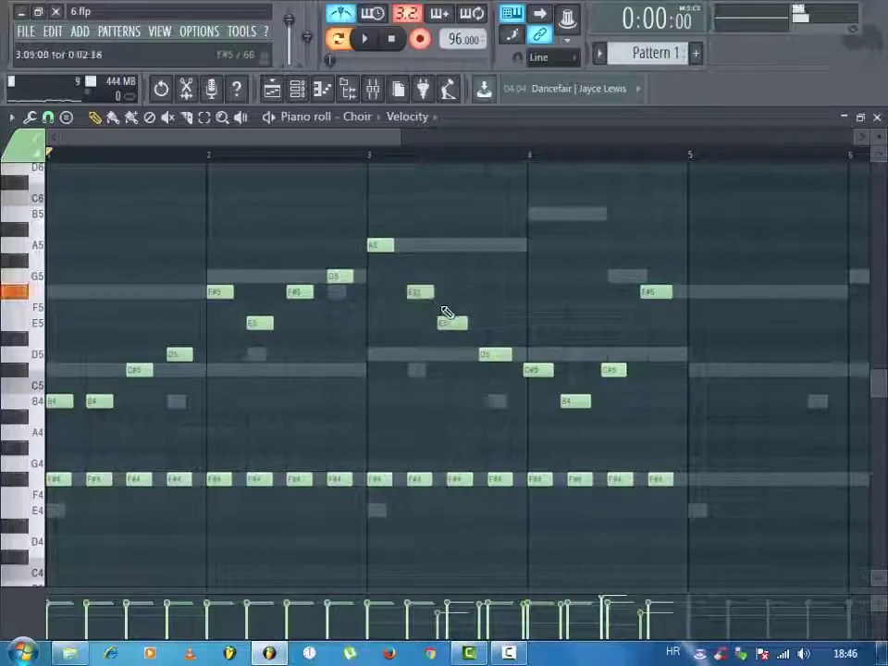
pyautogui.click(452, 323)
pyautogui.rightClick(495, 356)
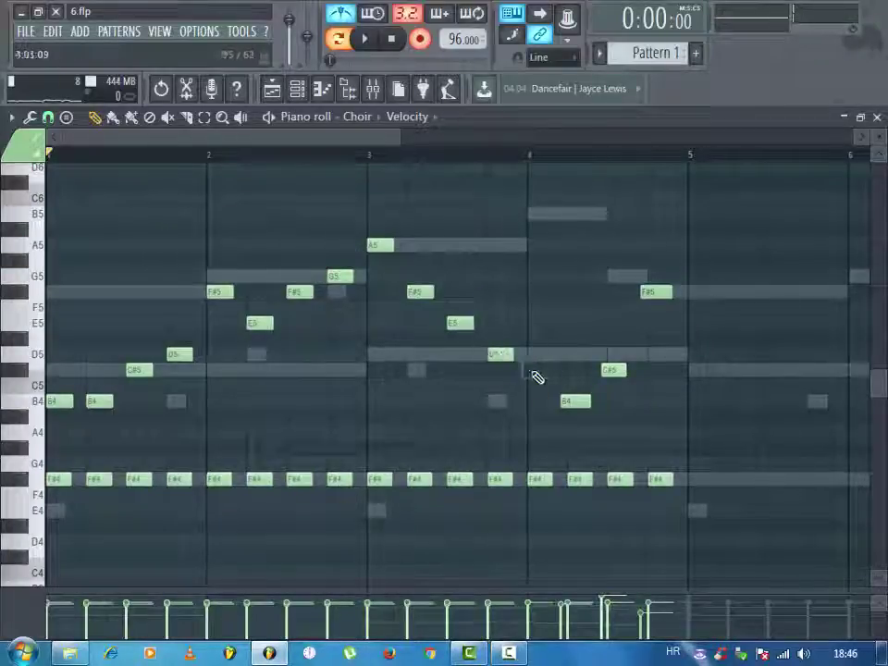
pyautogui.click(533, 371)
pyautogui.rightClick(573, 402)
pyautogui.click(623, 371)
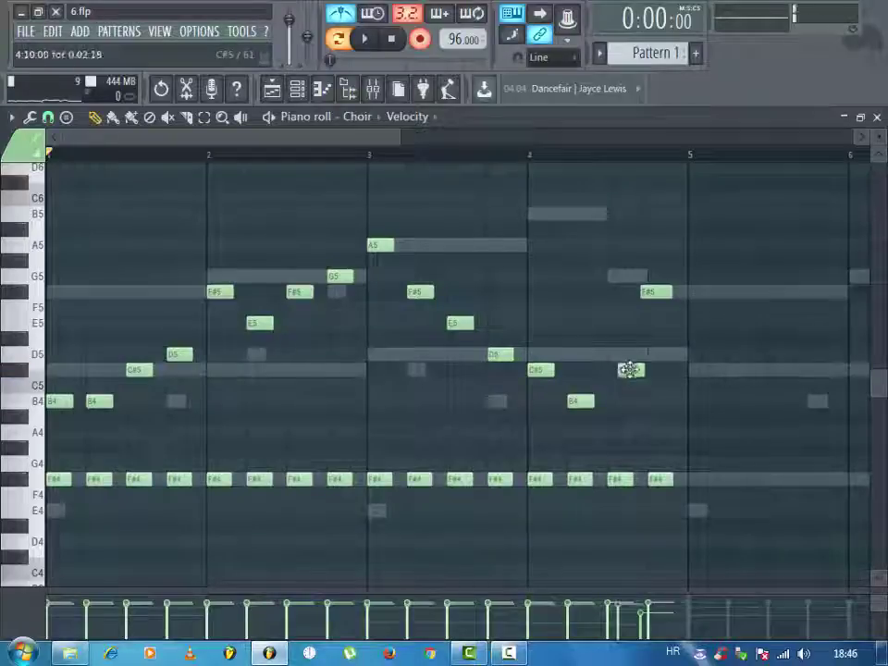
pyautogui.rightClick(649, 294)
# - Duplicate the four bars of Choir notes into bars 5 to 8
pyautogui.moveTo(713, 244); pyautogui.dragTo(42, 514)
pyautogui.hotkey('ctrl', 'b')
pyautogui.moveTo(663, 425); pyautogui.dragTo(700, 426)
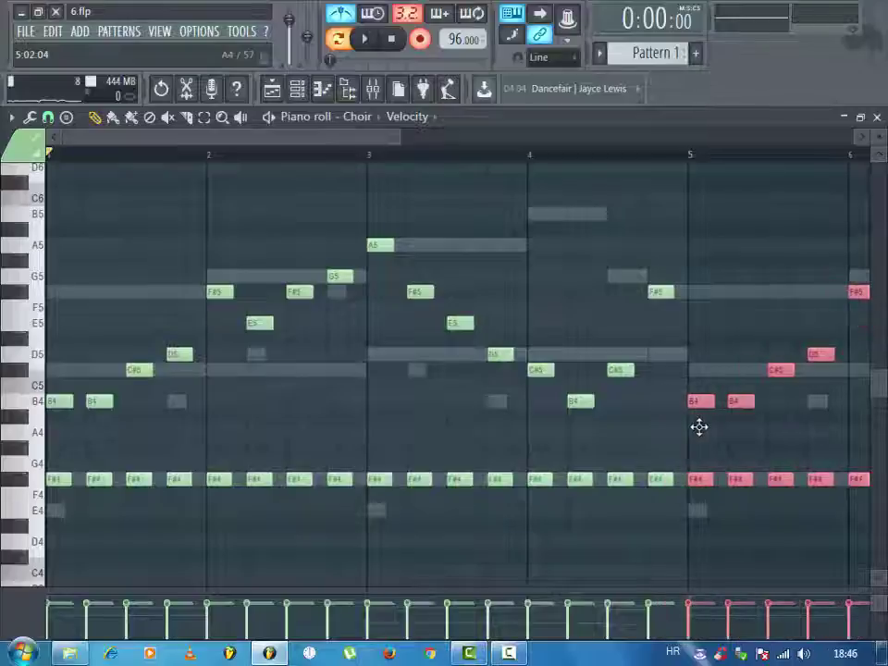
# - Turn off recording and play the pattern from the start to hear the Choir part
pyautogui.press('space')
pyautogui.click(421, 41)
pyautogui.press('space')
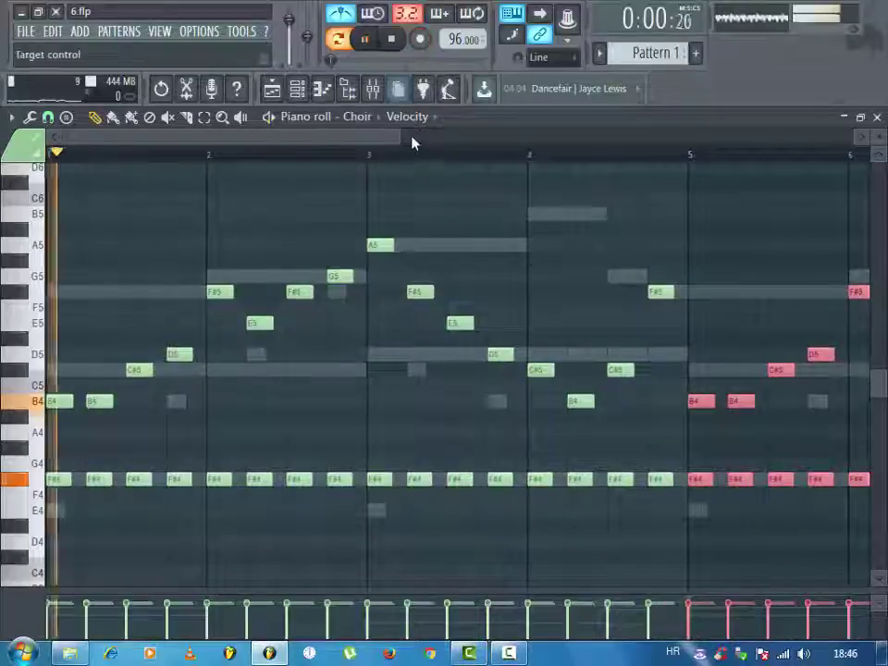
pyautogui.moveTo(401, 138); pyautogui.dragTo(593, 363)
# - Open the BWB UPGRADE kit from the DRUMZZ folder of Packs in the browser, saving the project on the way
pyautogui.press('F7')
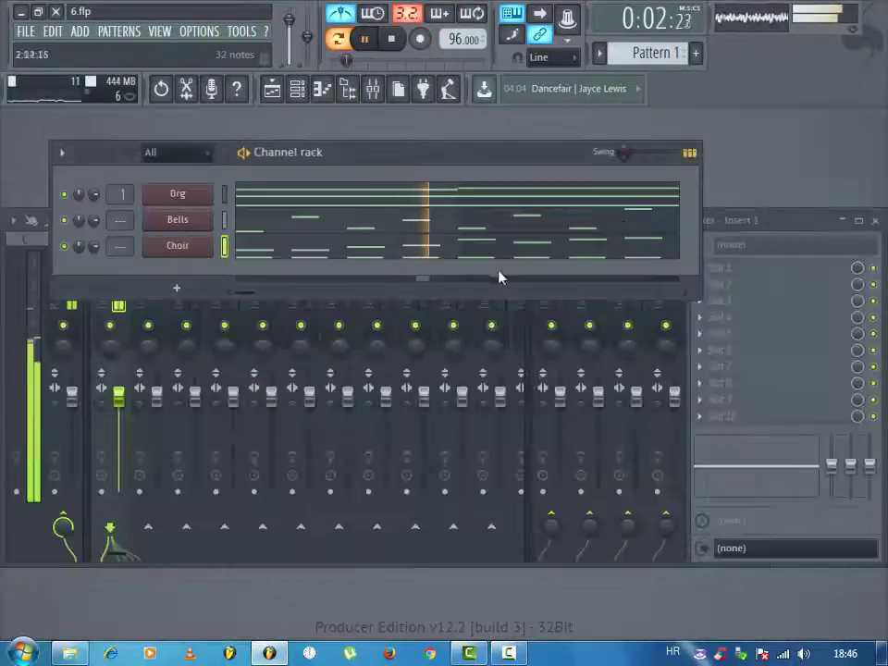
pyautogui.hotkey('alt', 'F8')
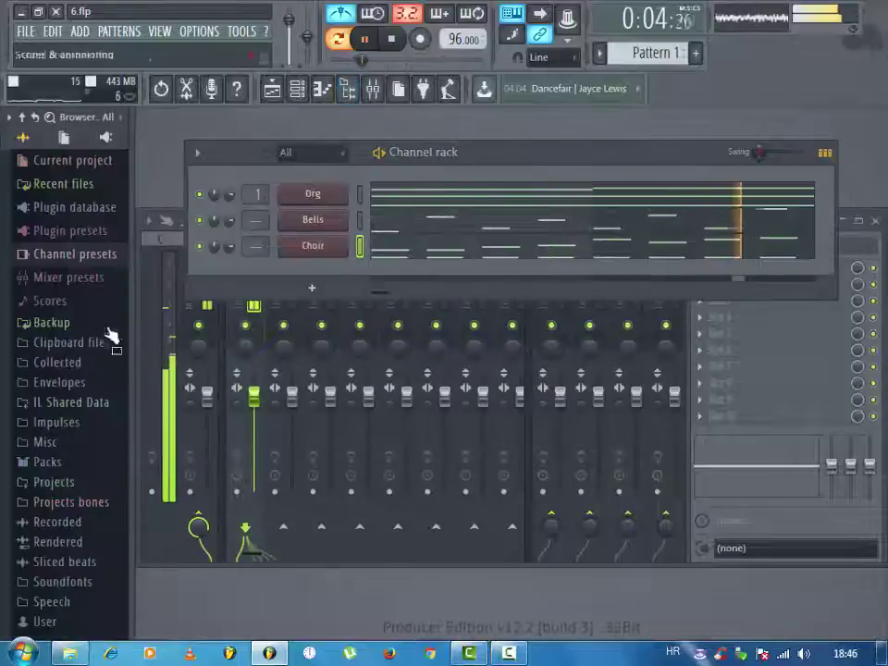
pyautogui.click(66, 463)
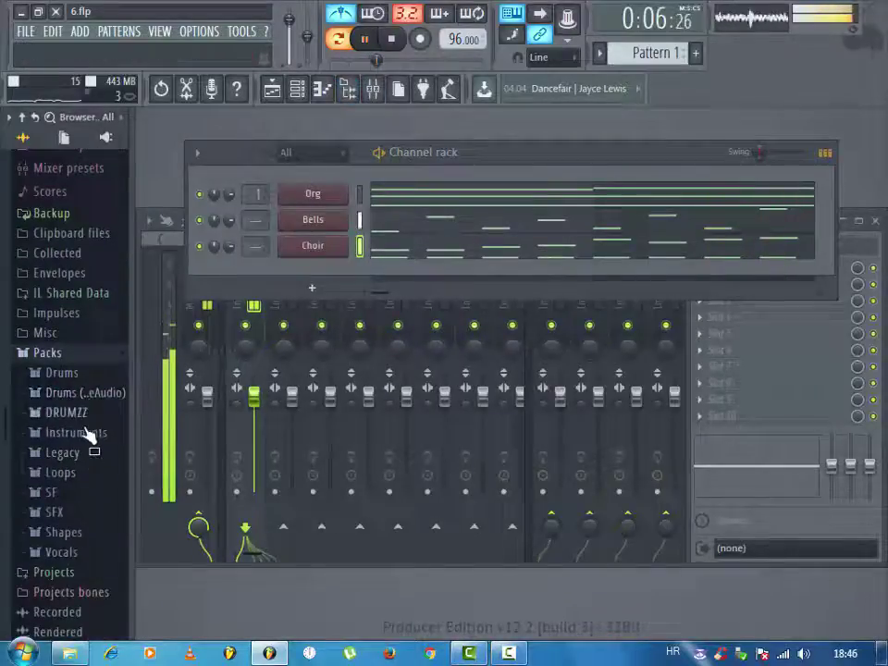
pyautogui.click(79, 413)
pyautogui.click(34, 34)
pyautogui.click(50, 106)
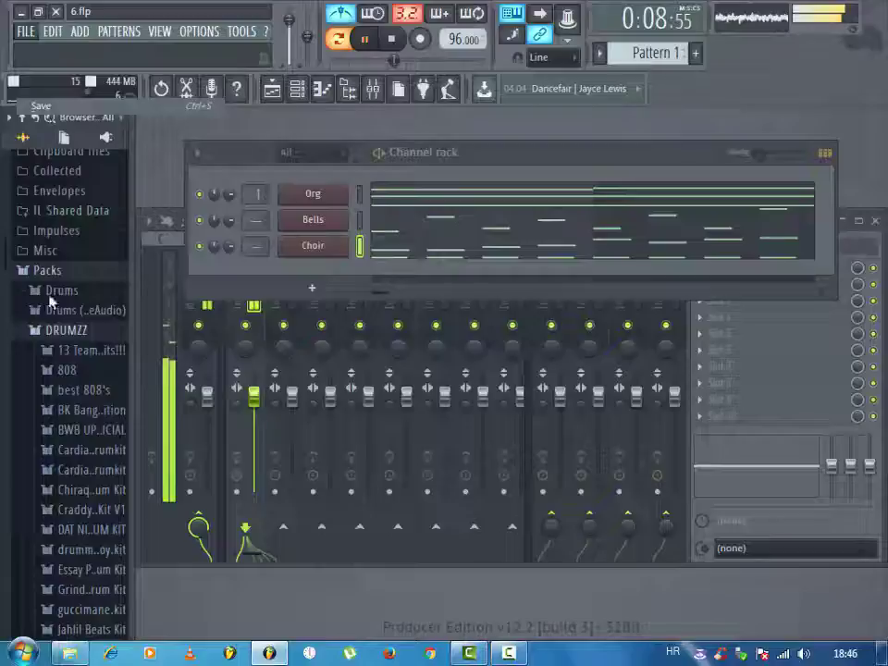
pyautogui.click(61, 431)
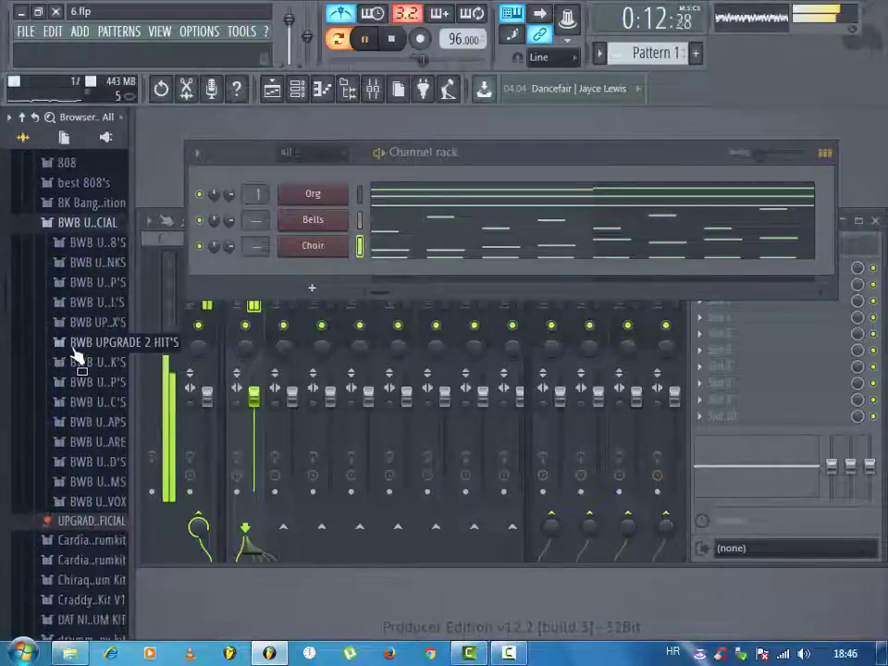
# - Add UPGRADE 2 CYMBOL (1) as a new channel that cuts itself, with a hit on step 1
pyautogui.click(79, 312)
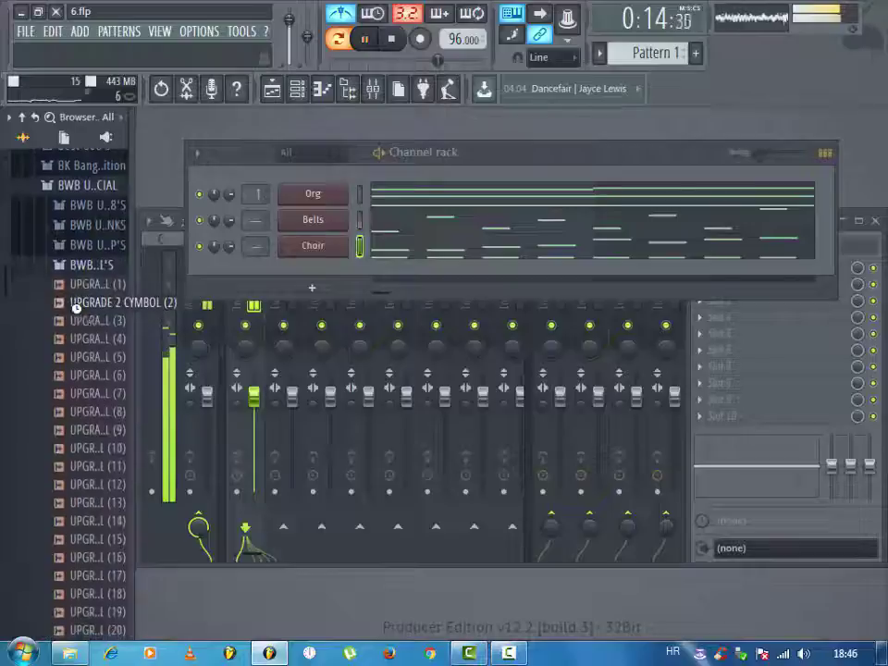
pyautogui.click(79, 312)
pyautogui.moveTo(82, 284); pyautogui.dragTo(307, 280)
pyautogui.rightClick(308, 274)
pyautogui.click(387, 367)
pyautogui.click(378, 275)
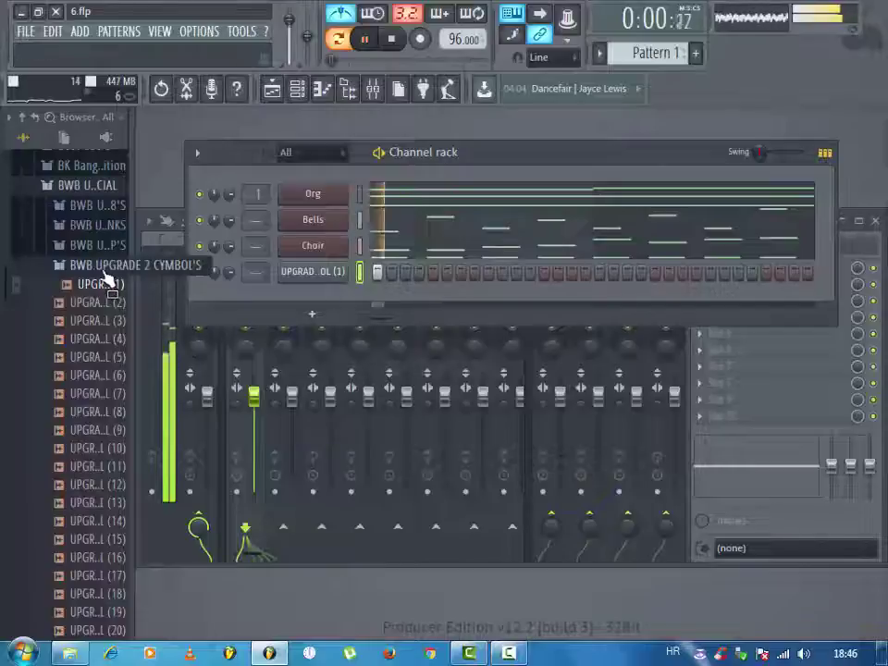
# - Add UPGRADE 2 KICKS (7) from the BWB UPGRADE 2 KICK'S folder as a channel that cuts itself
pyautogui.click(102, 266)
pyautogui.click(100, 245)
pyautogui.moveTo(100, 270); pyautogui.dragTo(301, 277)
pyautogui.rightClick(345, 272)
pyautogui.click(357, 363)
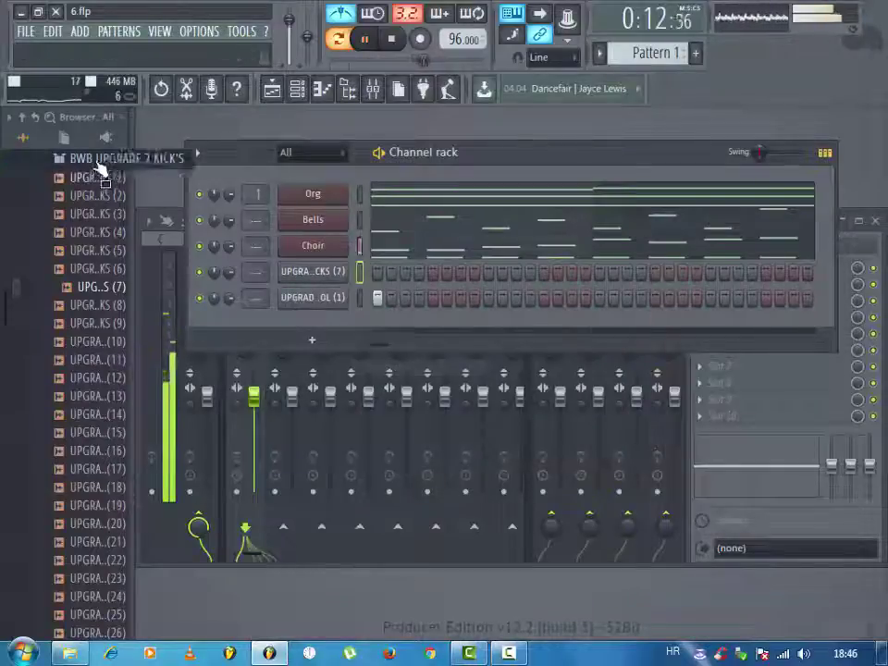
# - Audition the snap samples of the kit and add UPGRADE 2 SNAPS (4) as a channel that cuts itself
pyautogui.click(97, 161)
pyautogui.click(92, 222)
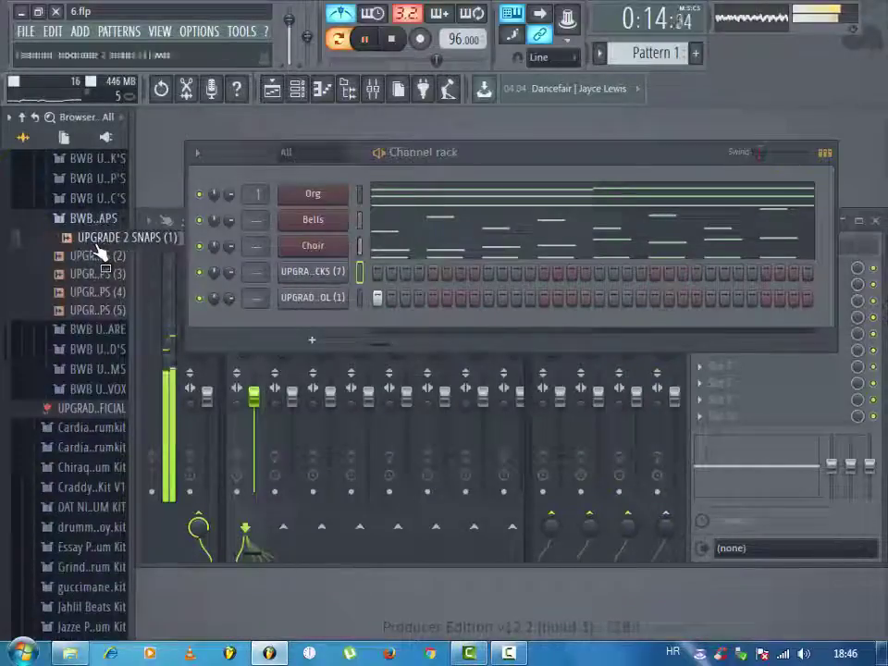
pyautogui.click(98, 256)
pyautogui.click(97, 274)
pyautogui.click(97, 291)
pyautogui.click(99, 311)
pyautogui.moveTo(97, 292); pyautogui.dragTo(305, 298)
pyautogui.rightClick(307, 297)
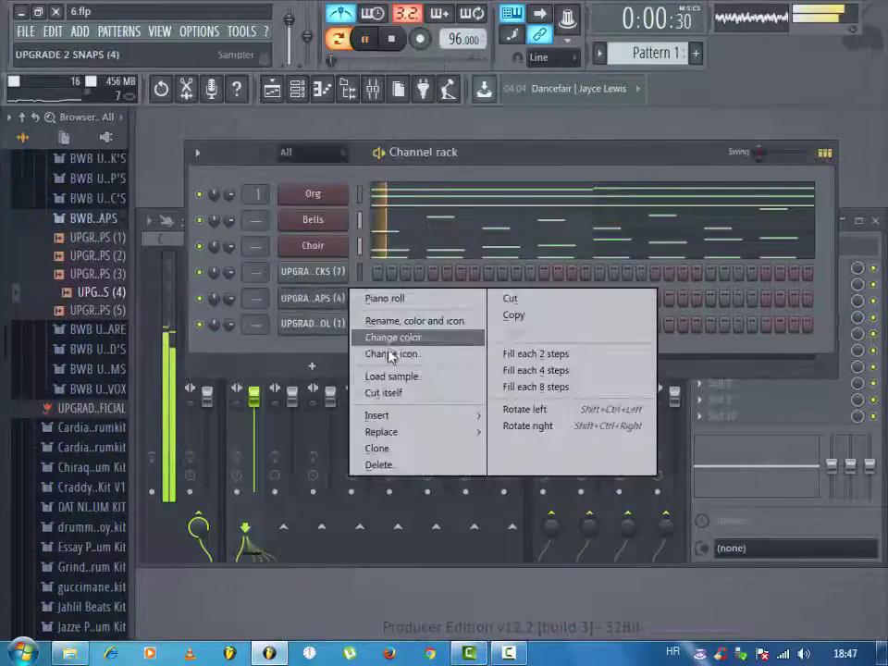
pyautogui.click(389, 391)
# - Program snap hits on steps 5, 13, 21 and 29, checking them against playback
pyautogui.click(433, 297)
pyautogui.press('space')
pyautogui.click(544, 297)
pyautogui.click(655, 297)
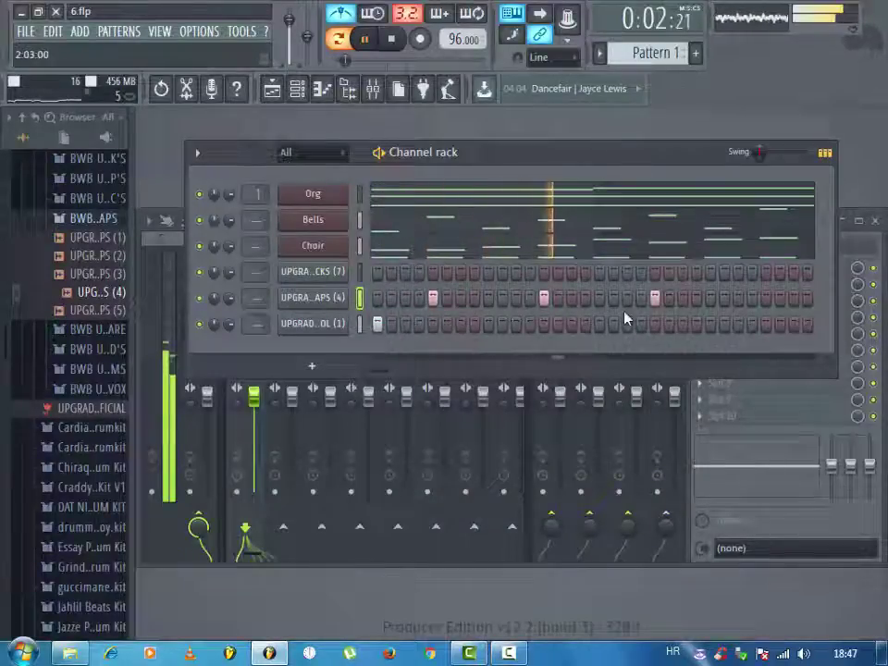
pyautogui.click(767, 297)
pyautogui.press('space')
# - Program kick hits on steps 1, 7, 16, 17, 20, 27 and 32, checking them against playback
pyautogui.click(377, 271)
pyautogui.press('space')
pyautogui.click(461, 272)
pyautogui.click(599, 272)
pyautogui.click(625, 273)
pyautogui.click(586, 272)
pyautogui.press('space')
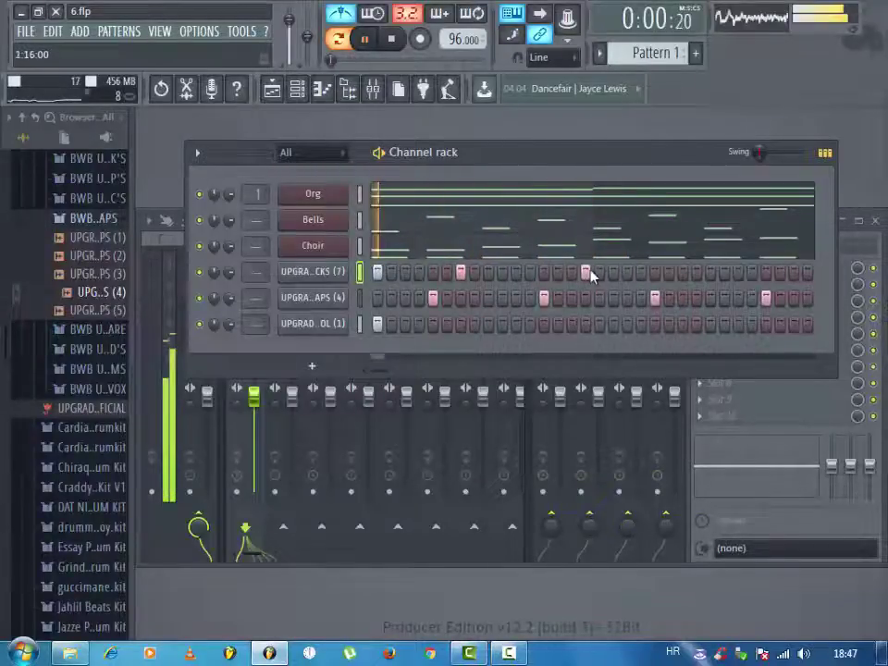
pyautogui.click(640, 272)
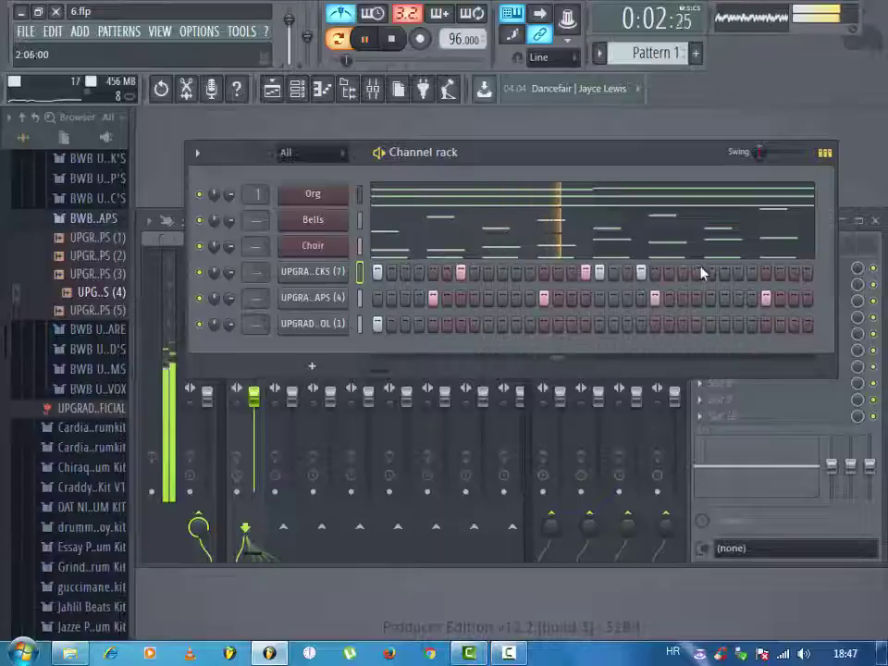
pyautogui.click(738, 272)
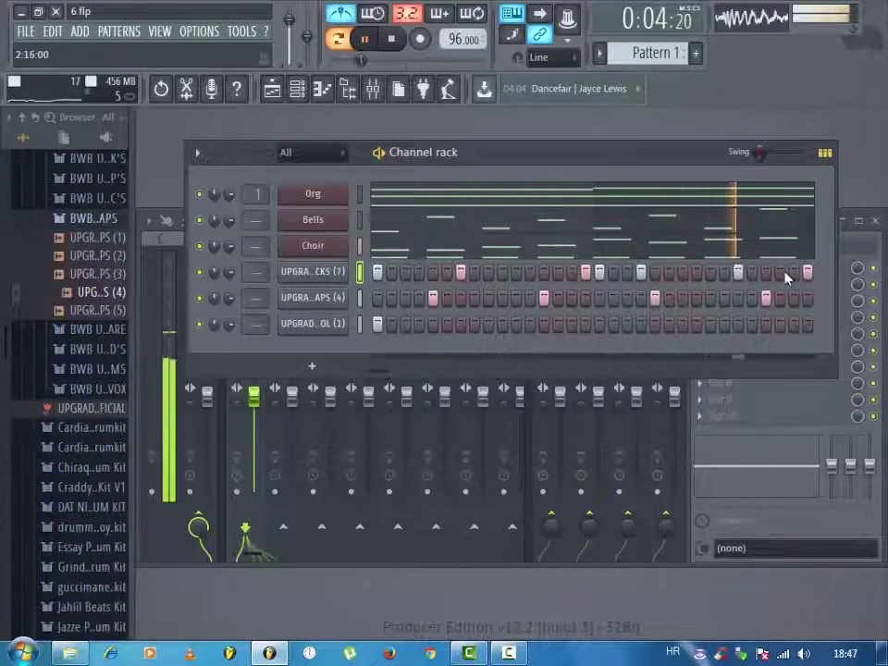
pyautogui.press('space')
# - Copy the two-bar kick pattern into bars 3 and 4 in the kick channel's piano roll and play it
pyautogui.rightClick(346, 272)
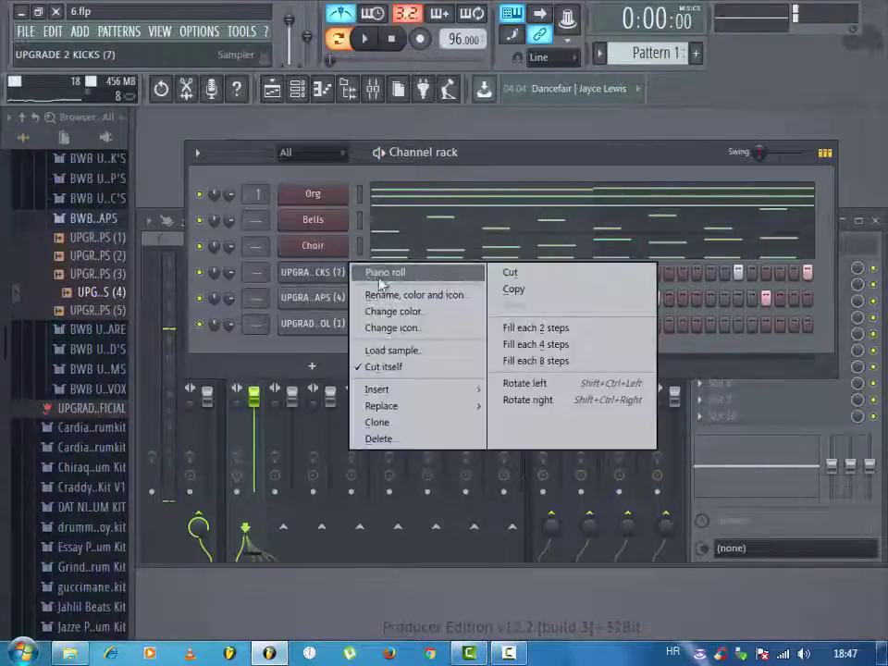
pyautogui.click(380, 273)
pyautogui.moveTo(440, 333); pyautogui.dragTo(179, 387)
pyautogui.moveTo(294, 385)
pyautogui.mouseDown()
pyautogui.moveTo(393, 392)
pyautogui.moveTo(372, 389)
pyautogui.mouseUp()
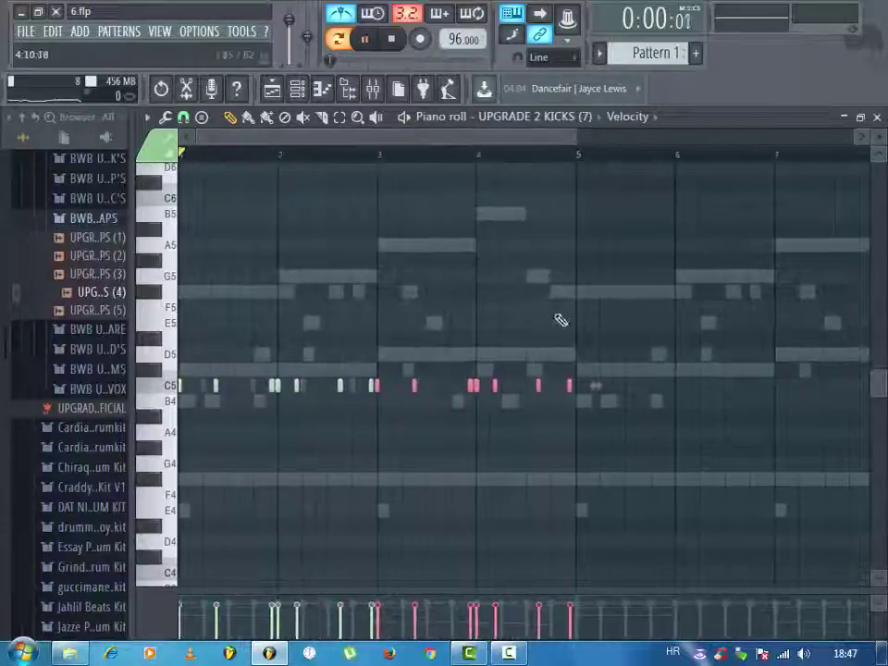
pyautogui.press('space')
# - Duplicate the four bars of kick notes into bars 5 to 8 and close the piano roll
pyautogui.moveTo(614, 365); pyautogui.dragTo(172, 391)
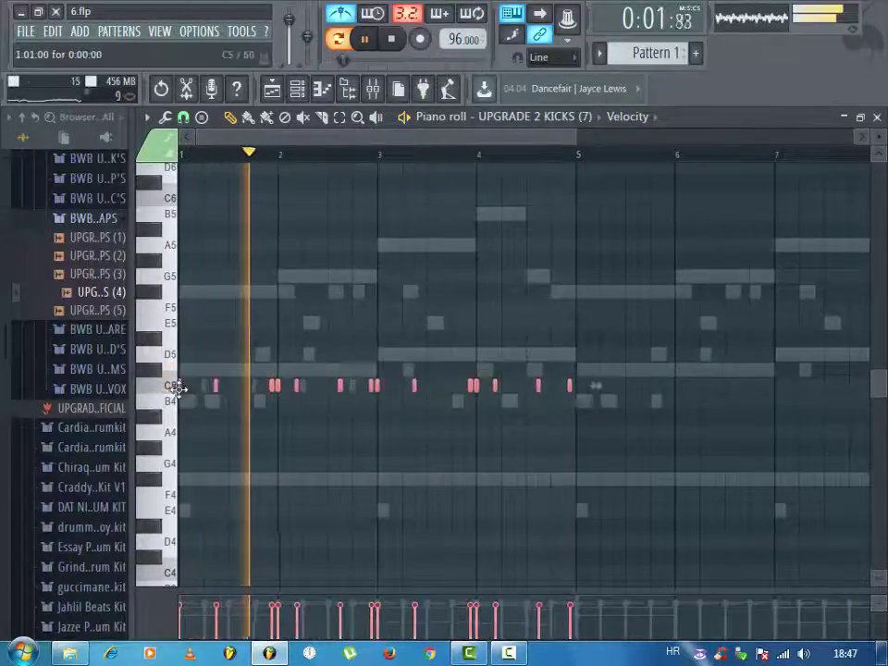
pyautogui.hotkey('ctrl', 'b')
pyautogui.moveTo(587, 420); pyautogui.dragTo(581, 421)
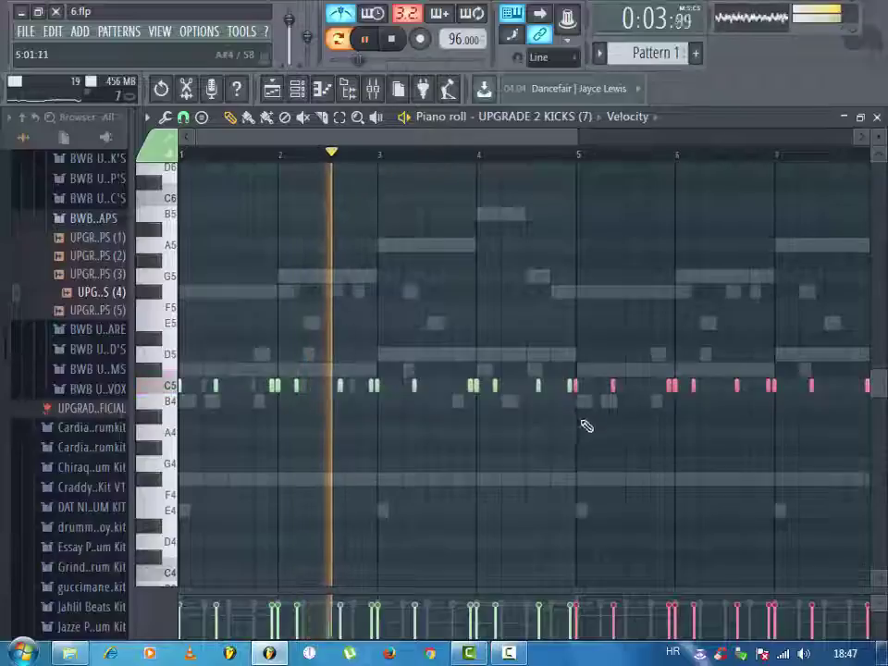
pyautogui.moveTo(200, 138); pyautogui.dragTo(399, 144)
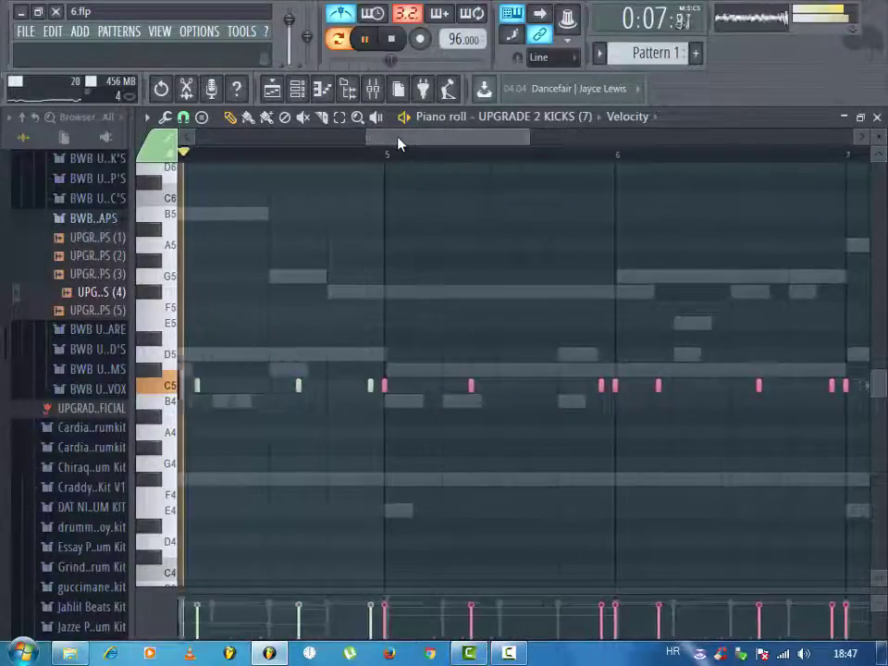
pyautogui.moveTo(465, 141); pyautogui.dragTo(585, 135)
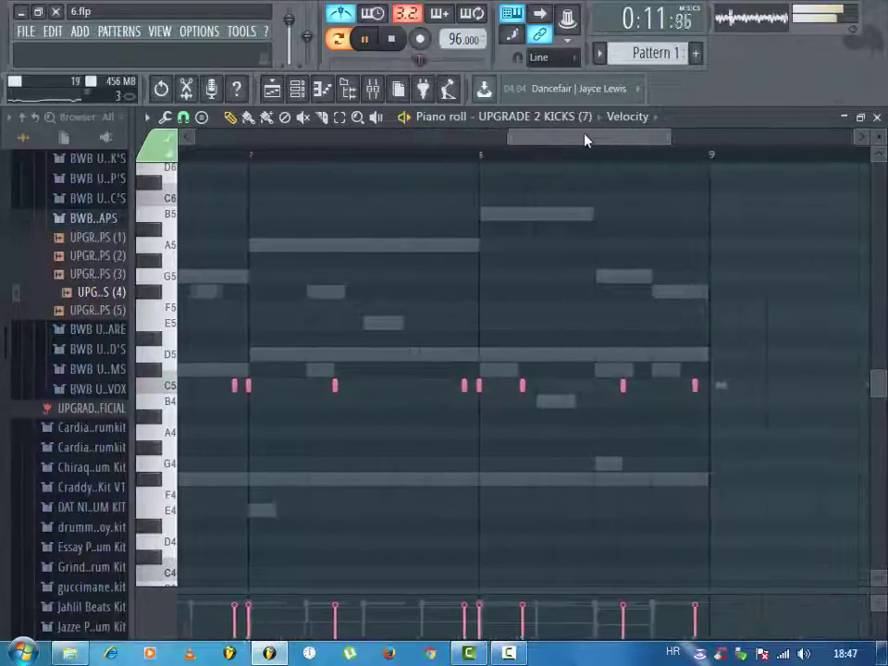
pyautogui.press('Escape')
# - Repeat the two-bar snap pattern through bar 8 in the snap channel's piano roll and play the pattern
pyautogui.rightClick(343, 294)
pyautogui.click(380, 297)
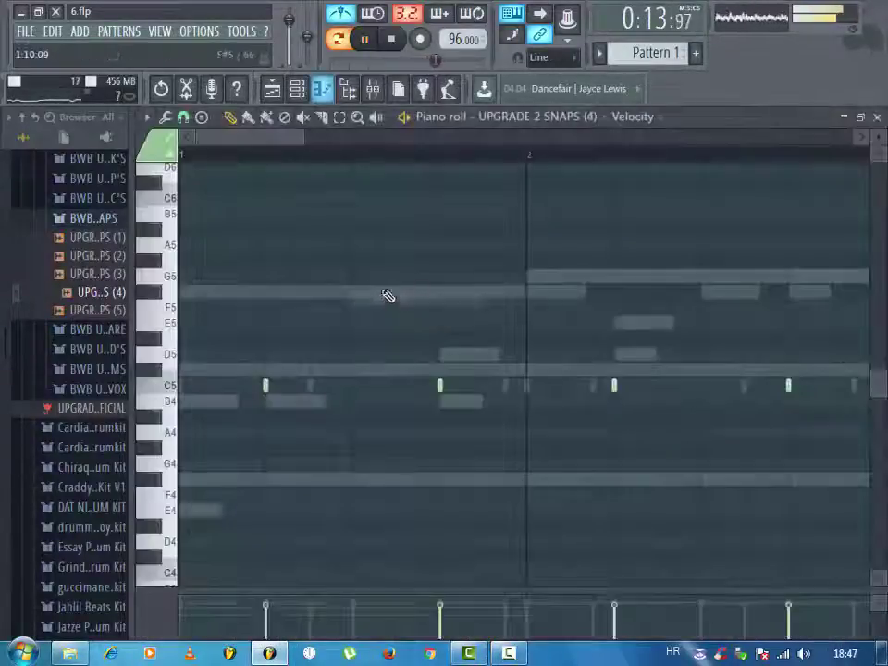
pyautogui.press('space')
pyautogui.moveTo(306, 137); pyautogui.dragTo(595, 137)
pyautogui.moveTo(520, 317); pyautogui.dragTo(394, 398)
pyautogui.moveTo(385, 396); pyautogui.dragTo(396, 397)
pyautogui.moveTo(632, 368); pyautogui.dragTo(189, 393)
pyautogui.hotkey('ctrl', 'b')
pyautogui.press('space')
pyautogui.press('Escape')
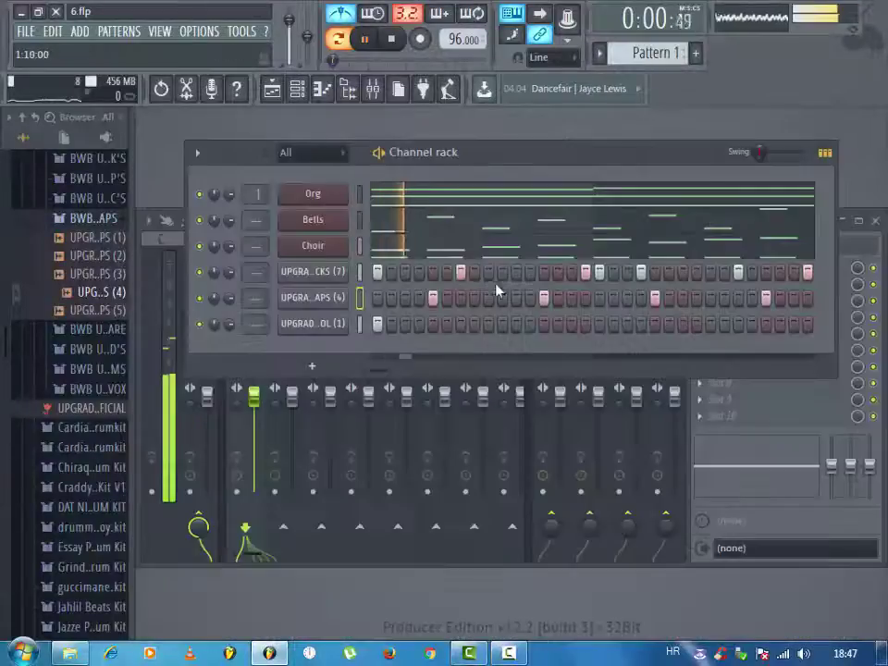
# - Audition the snare samples of the BWB UPGRADE kit in the browser, up to UPGRADE 2 SNARE (14)
pyautogui.click(80, 222)
pyautogui.click(78, 239)
pyautogui.click(80, 269)
pyautogui.click(82, 233)
pyautogui.click(82, 213)
pyautogui.click(83, 196)
pyautogui.click(83, 197)
pyautogui.click(84, 213)
pyautogui.click(88, 289)
pyautogui.click(91, 302)
pyautogui.click(89, 284)
pyautogui.click(90, 320)
pyautogui.click(88, 340)
pyautogui.click(89, 359)
pyautogui.scroll(-2, 76, 370)
pyautogui.click(80, 324)
# - Add UPGRADE 2 SNARE (14) as a channel that cuts itself and try hits on steps 8, 9 and 12
pyautogui.moveTo(79, 326); pyautogui.dragTo(287, 323)
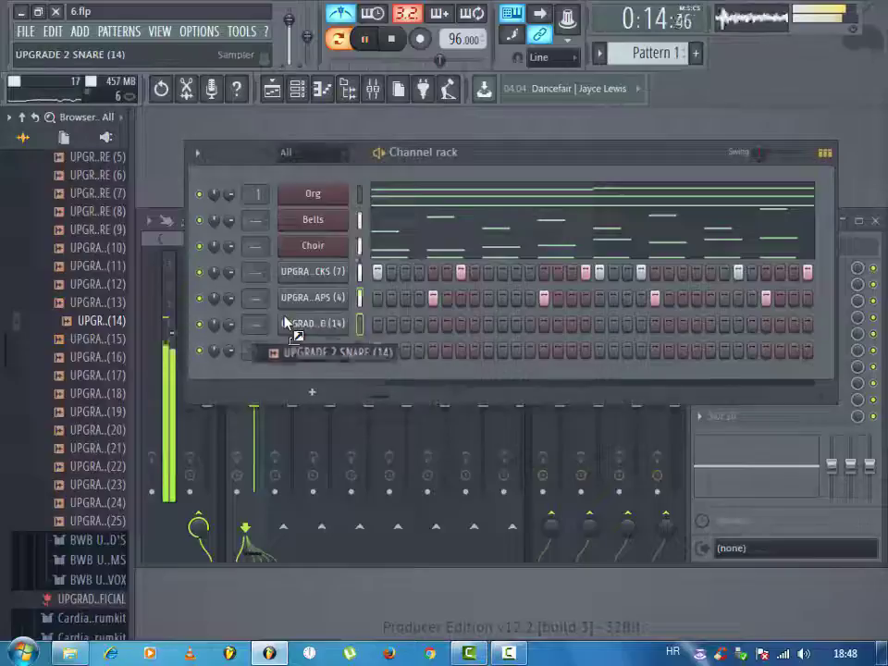
pyautogui.rightClick(298, 326)
pyautogui.click(370, 418)
pyautogui.press('space')
pyautogui.click(489, 324)
pyautogui.click(530, 324)
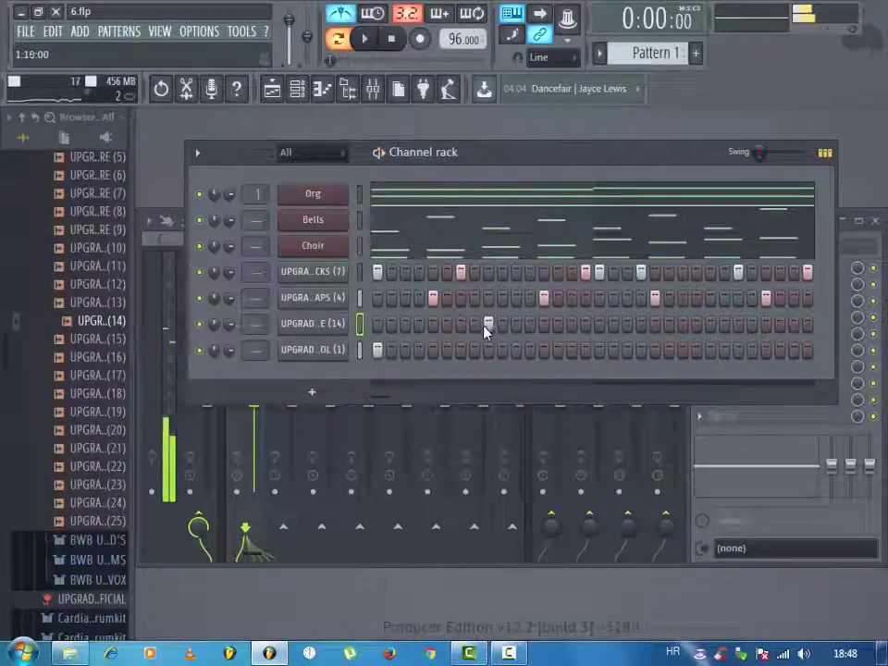
pyautogui.click(475, 324)
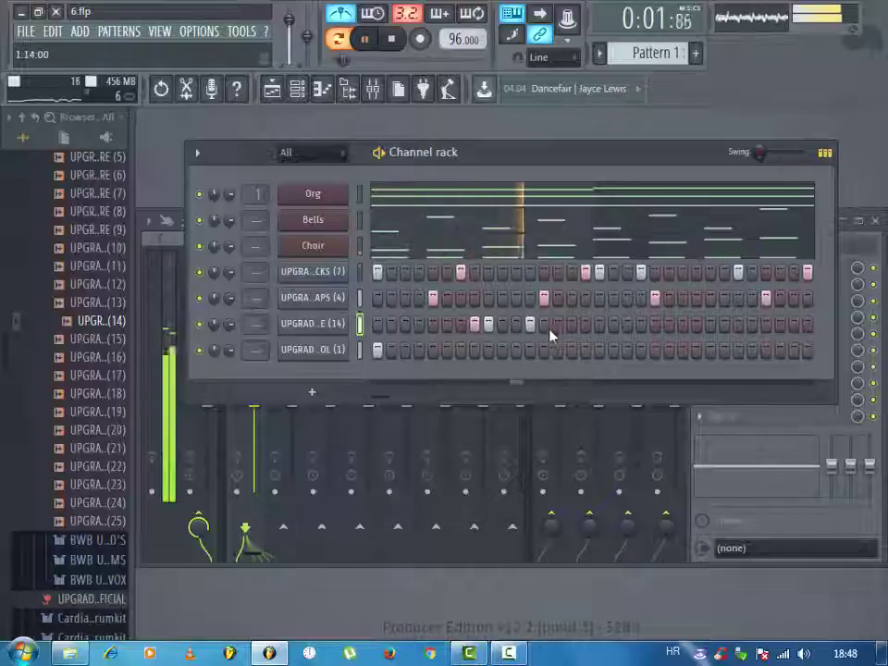
# - Try further snare hits on steps 15 and 19, and delete the UPGRADE 2 SNARE (14) channel
pyautogui.click(489, 324)
pyautogui.click(475, 324)
pyautogui.click(572, 324)
pyautogui.click(628, 324)
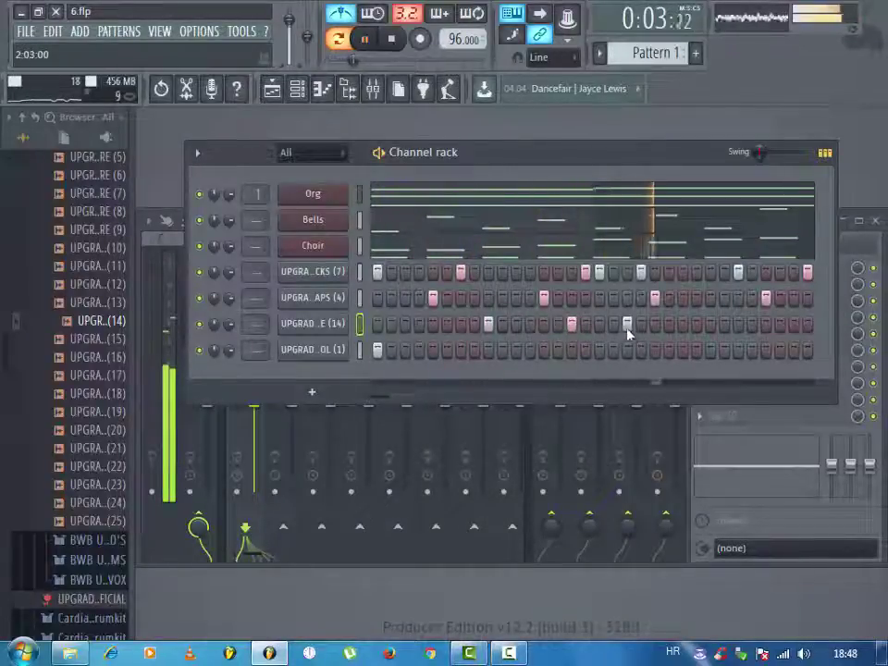
pyautogui.click(628, 324)
pyautogui.click(572, 324)
pyautogui.press('space')
pyautogui.rightClick(329, 324)
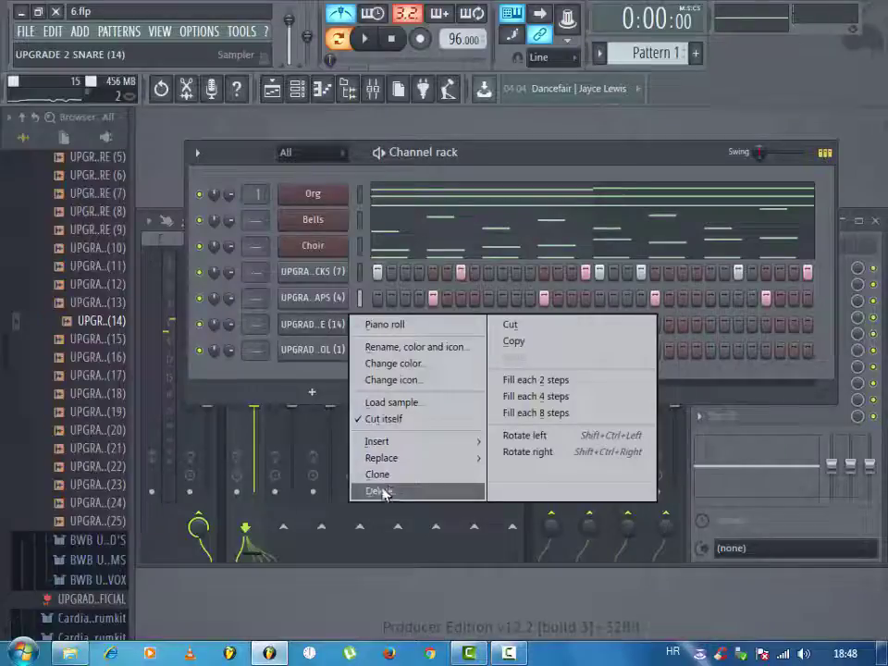
pyautogui.click(392, 490)
# - Close the snare folder and audition the single tom samples in BWB UPGRADE 2 TOMS, including TOM (4) and TOM (14)
pyautogui.moveTo(2, 324); pyautogui.dragTo(4, 301)
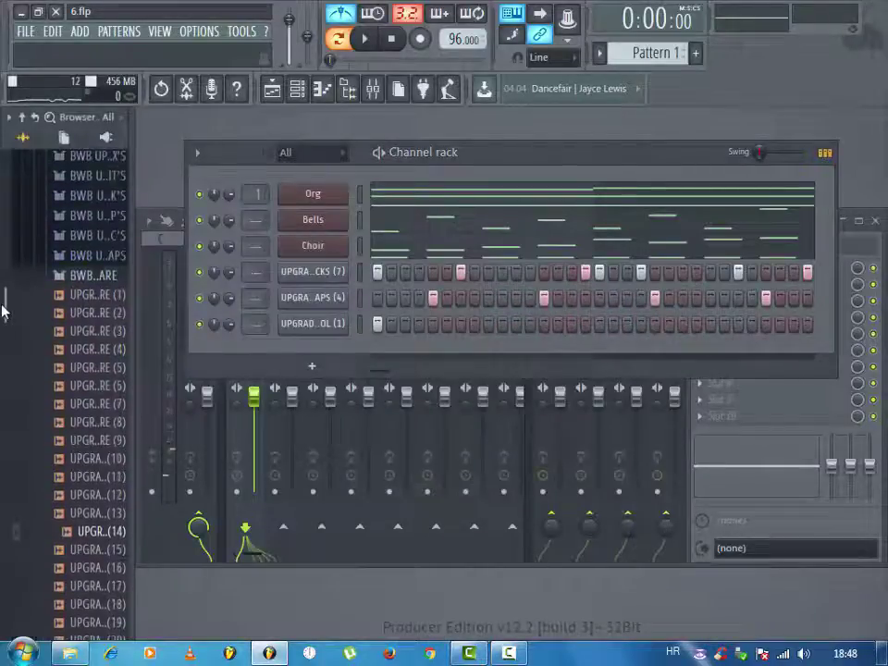
pyautogui.click(85, 283)
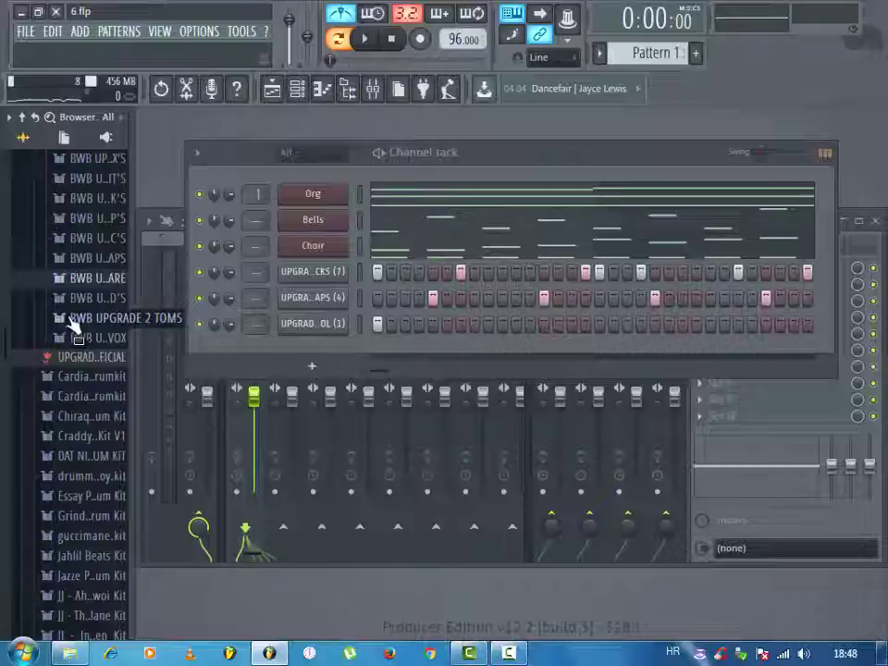
pyautogui.click(74, 318)
pyautogui.click(74, 415)
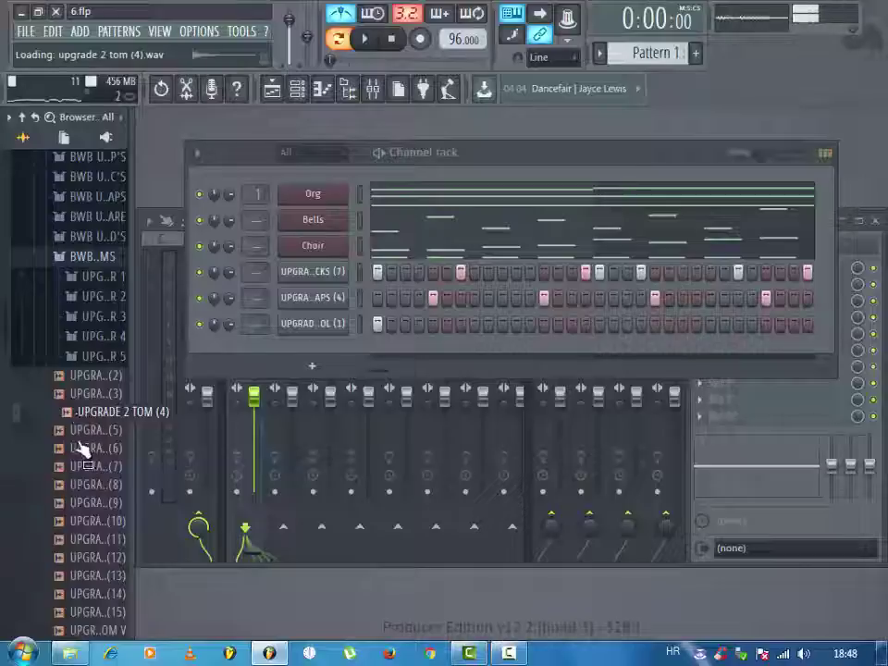
pyautogui.scroll(-2, 76, 518)
pyautogui.click(79, 504)
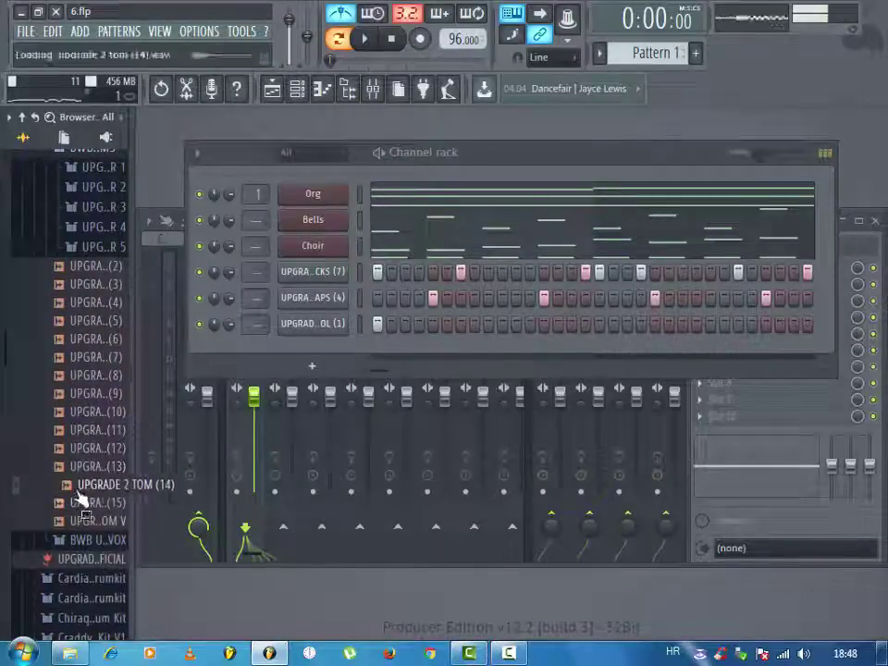
pyautogui.click(78, 523)
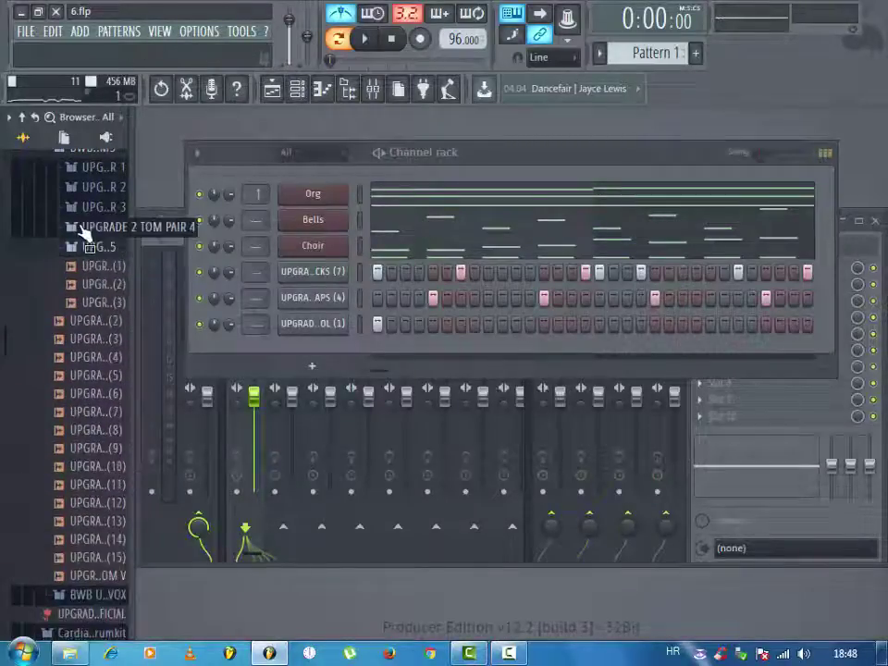
# - Audition samples in the UPGRADE 2 TOM PAIR 5 and TOM PAIR 2 folders, and close the toms folder
pyautogui.click(87, 225)
pyautogui.click(87, 246)
pyautogui.click(90, 264)
pyautogui.click(91, 283)
pyautogui.click(72, 187)
pyautogui.scroll(3, 92, 310)
pyautogui.click(79, 352)
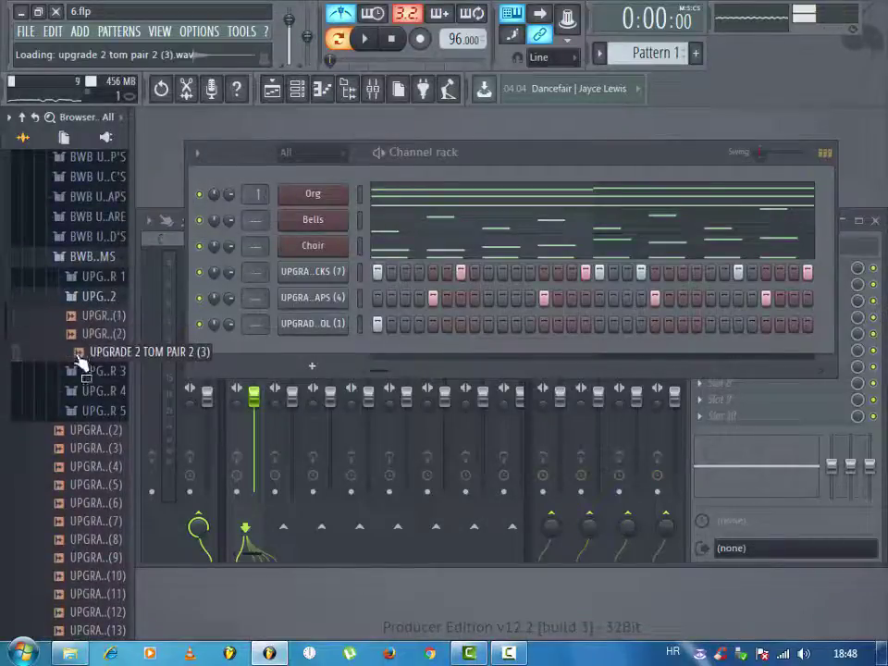
pyautogui.click(87, 295)
pyautogui.click(86, 258)
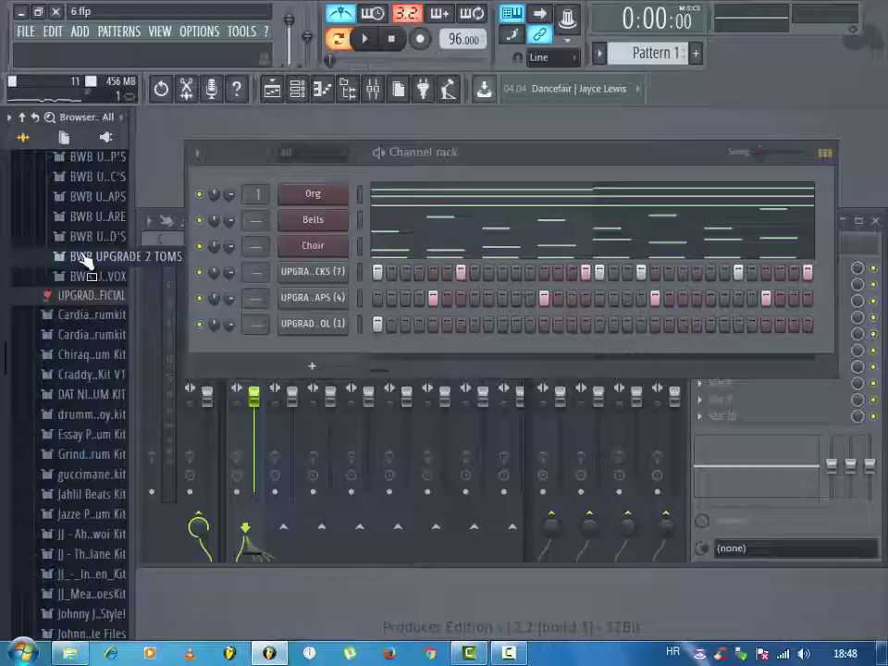
# - Reopen BWB UPGRADE 2 TOMS and audition the samples of TOM PAIR 1 and TOM PAIR 2
pyautogui.click(86, 258)
pyautogui.click(90, 278)
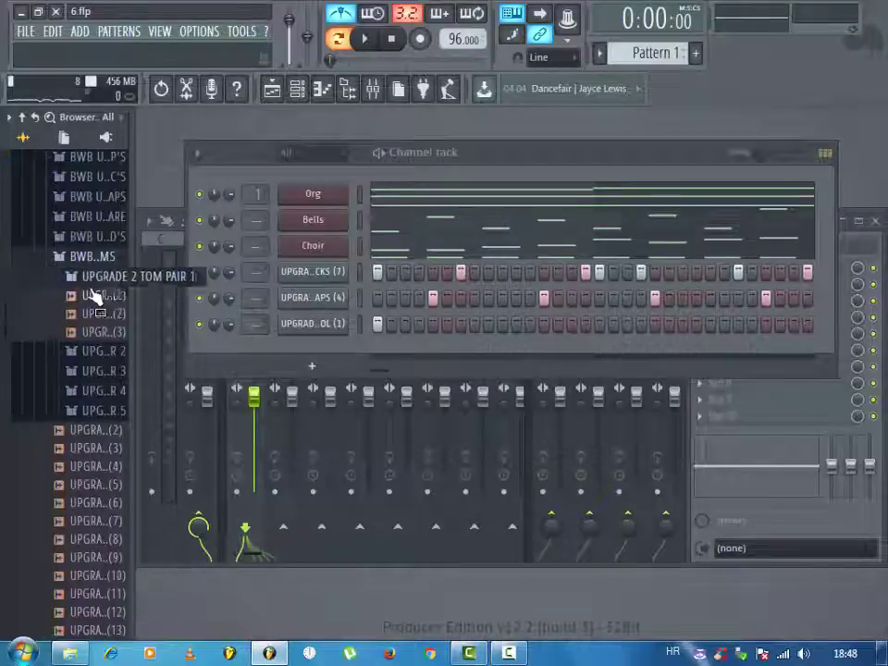
pyautogui.click(93, 295)
pyautogui.click(93, 314)
pyautogui.click(91, 333)
pyautogui.click(93, 277)
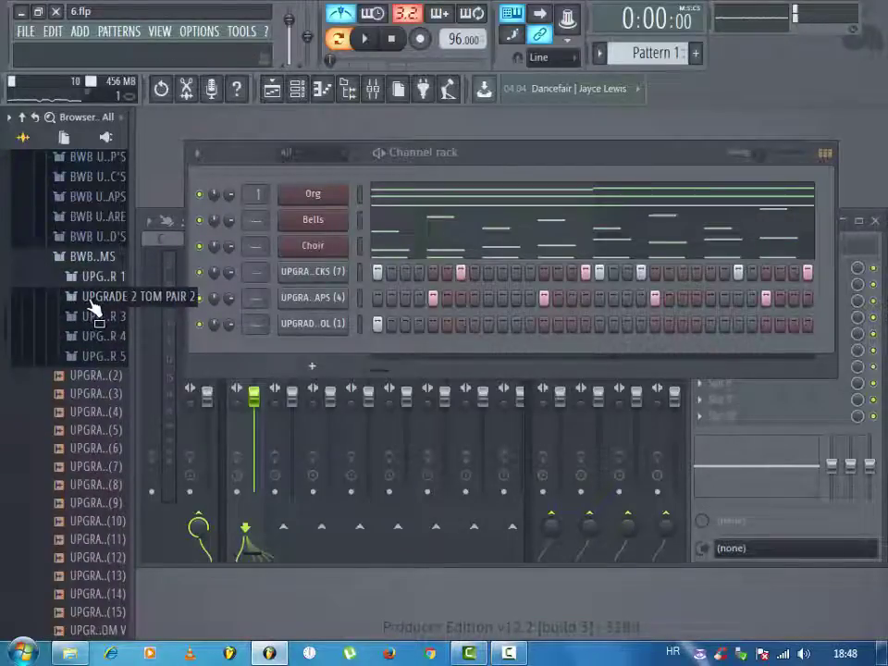
pyautogui.click(93, 297)
pyautogui.click(87, 316)
pyautogui.click(87, 337)
pyautogui.click(90, 354)
pyautogui.click(91, 298)
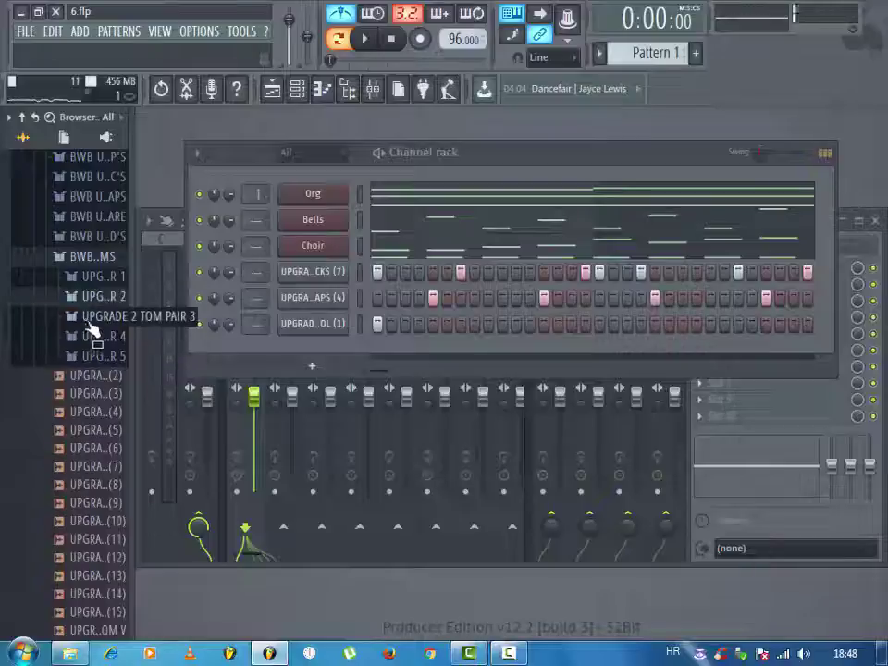
# - Audition the samples of the UPGRADE 2 TOM PAIR 3 and TOM PAIR 4 folders
pyautogui.click(90, 318)
pyautogui.click(90, 339)
pyautogui.click(92, 371)
pyautogui.click(93, 335)
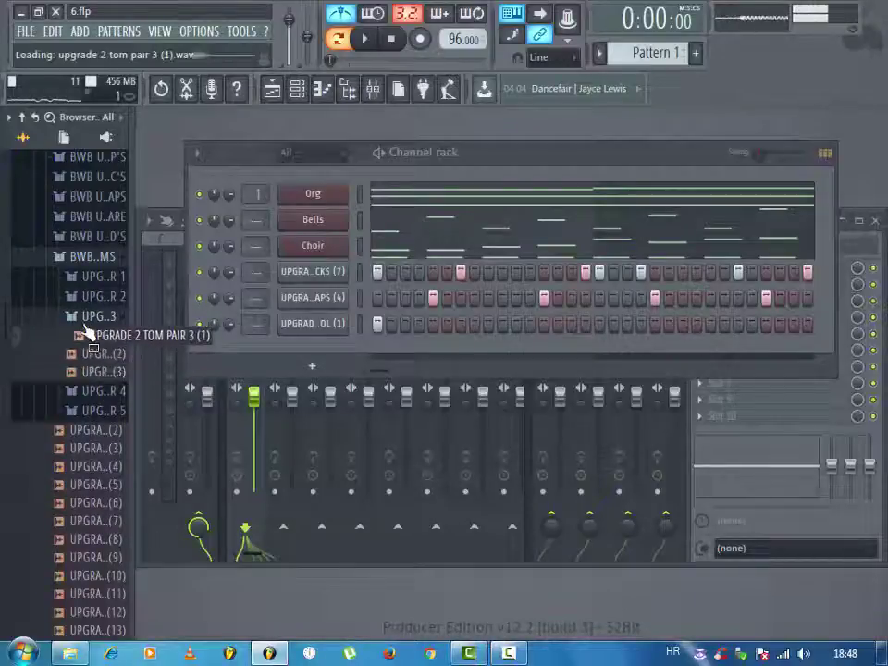
pyautogui.click(90, 315)
pyautogui.click(90, 336)
pyautogui.click(93, 355)
pyautogui.click(93, 374)
pyautogui.click(93, 391)
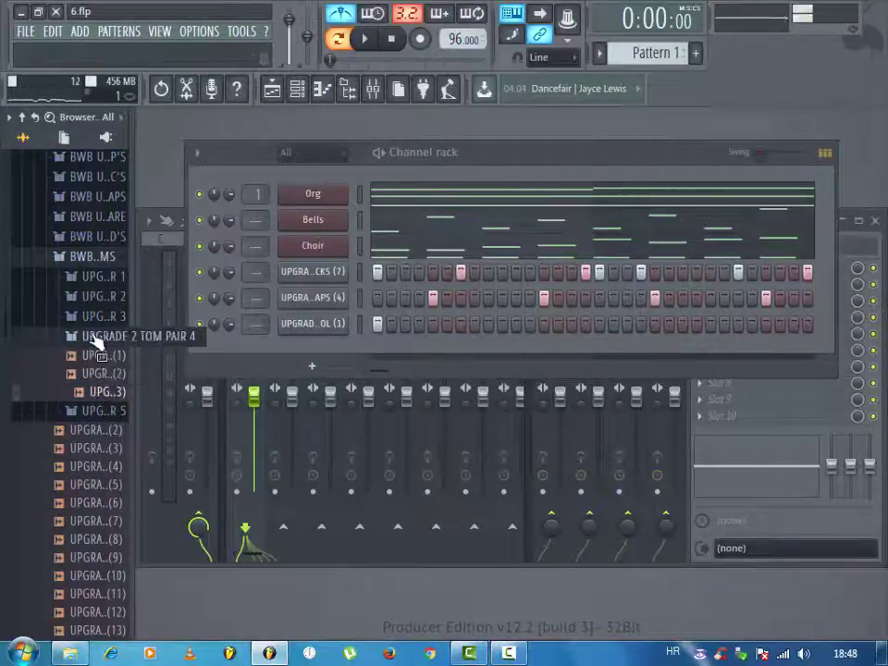
# - Audition samples of TOM PAIR 5 and the single samples UPGRADE 2 TOM (2), (3) and (4)
pyautogui.click(90, 336)
pyautogui.click(93, 355)
pyautogui.click(93, 393)
pyautogui.click(92, 411)
pyautogui.click(92, 429)
pyautogui.click(89, 450)
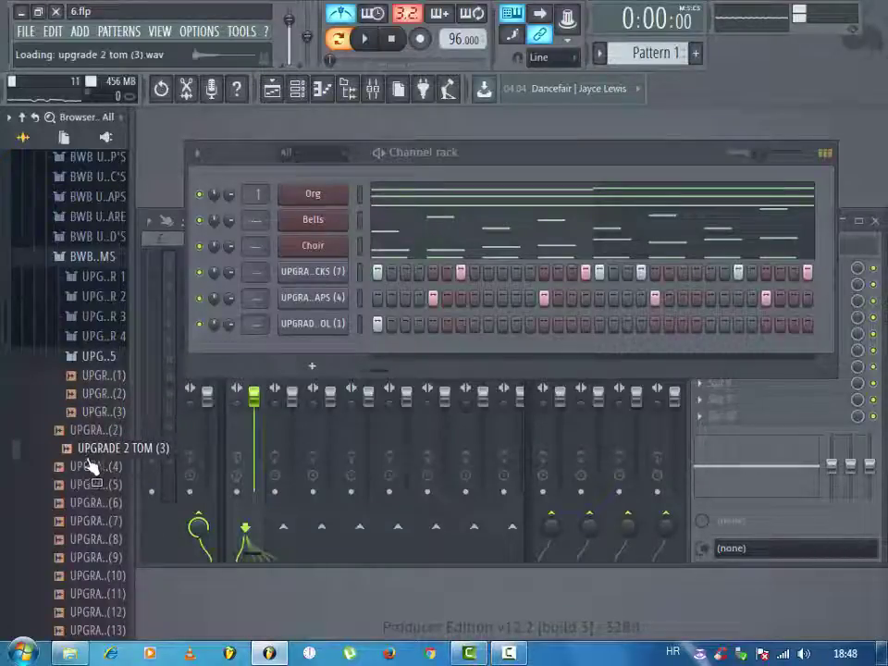
pyautogui.click(89, 466)
# - Add UPGRADE 2 TOM (4) and UPGRADE 2 TOM (3) as new channels and make each one cut itself
pyautogui.moveTo(89, 455); pyautogui.dragTo(305, 354)
pyautogui.rightClick(315, 351)
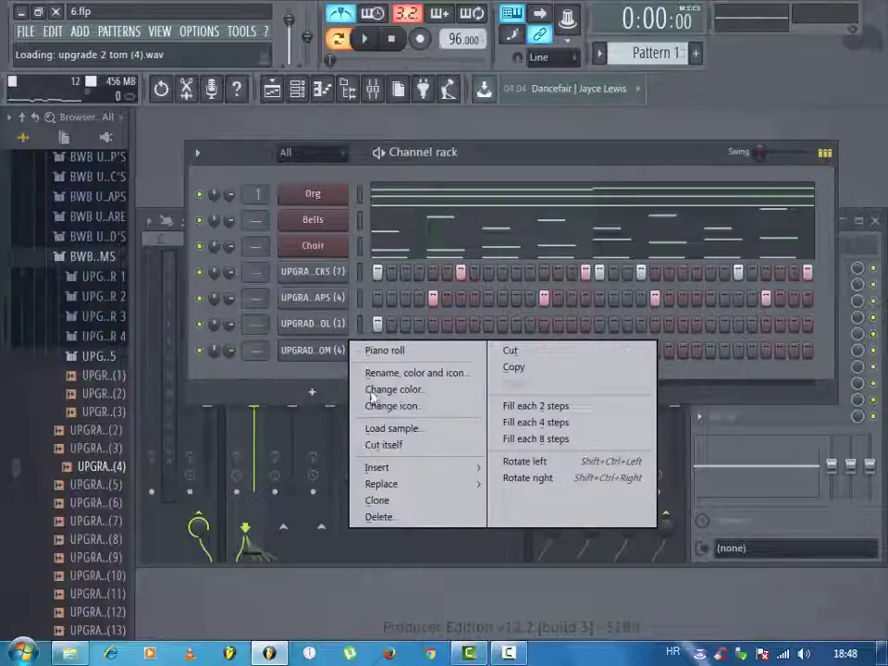
pyautogui.click(370, 446)
pyautogui.moveTo(113, 458); pyautogui.dragTo(305, 375)
pyautogui.rightClick(345, 374)
pyautogui.click(376, 470)
# - Audition more single tom samples, including UPGRADE 2 TOM (11) and TOM (13)
pyautogui.click(106, 557)
pyautogui.click(99, 544)
pyautogui.click(102, 596)
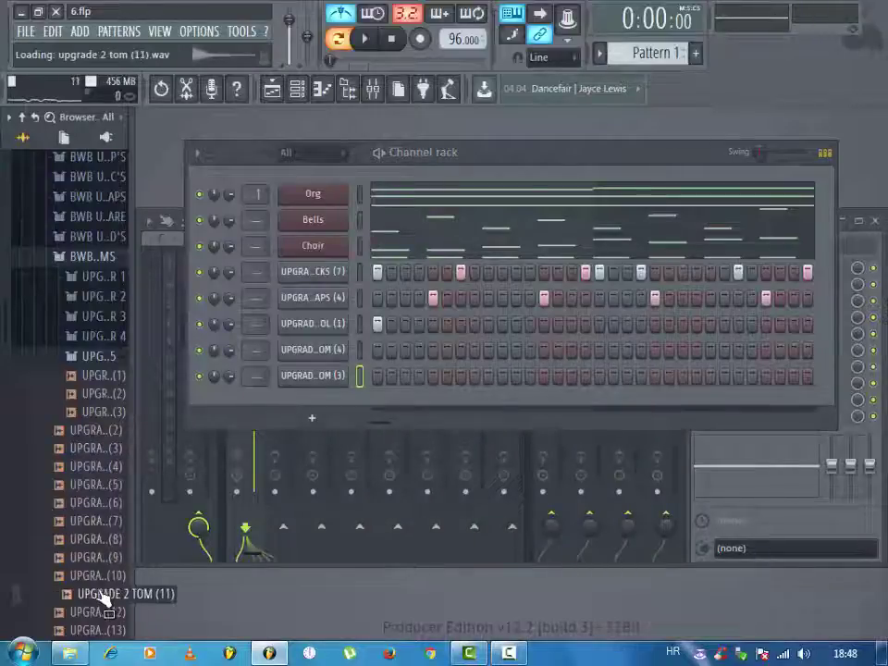
pyautogui.click(91, 616)
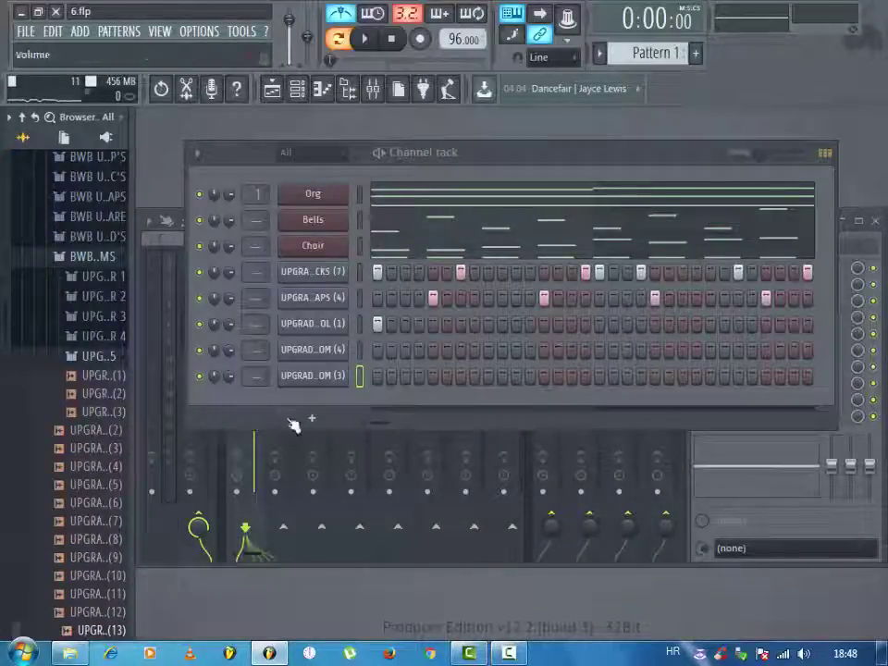
# - During playback, place UPGRADE 2 TOM (4) hits on steps 23 and 25 and TOM (3) hits on steps 26 and 31
pyautogui.press('space')
pyautogui.click(683, 349)
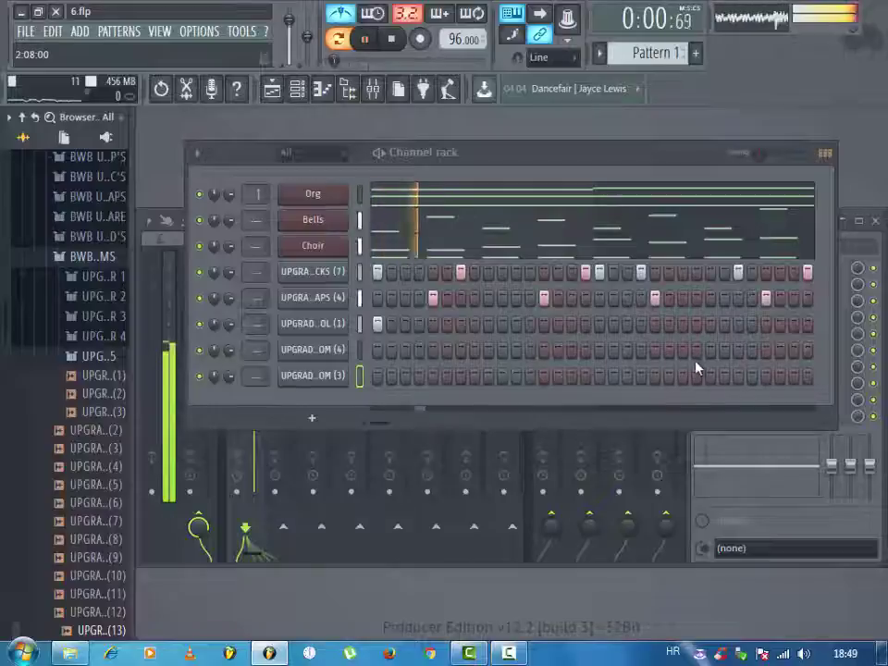
pyautogui.click(711, 350)
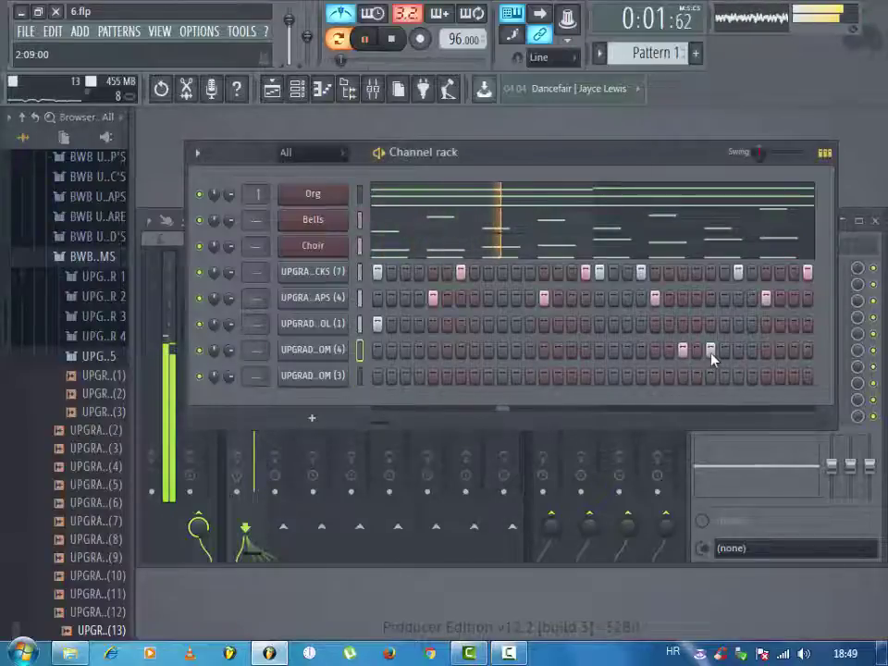
pyautogui.click(792, 376)
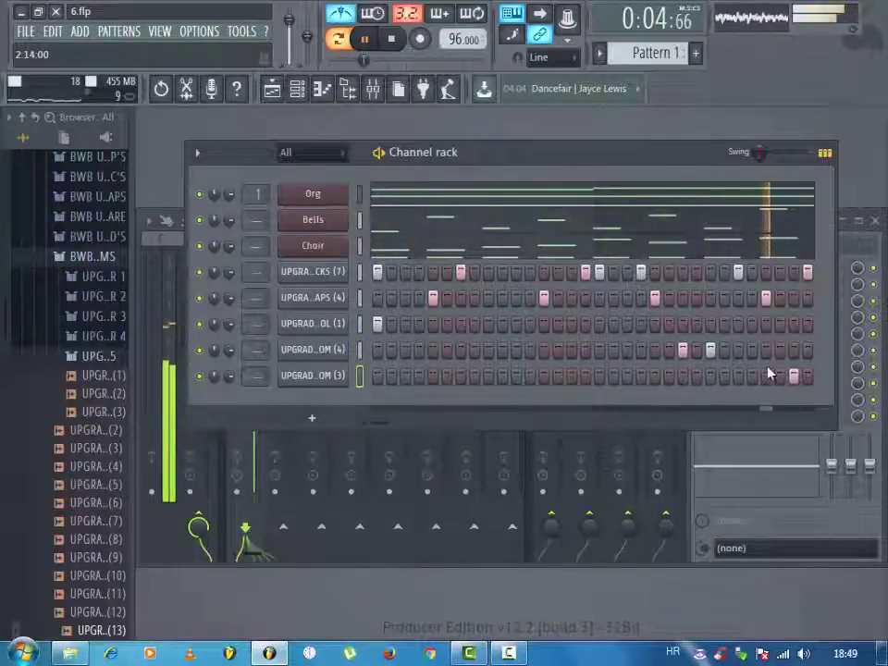
pyautogui.click(741, 351)
pyautogui.rightClick(740, 351)
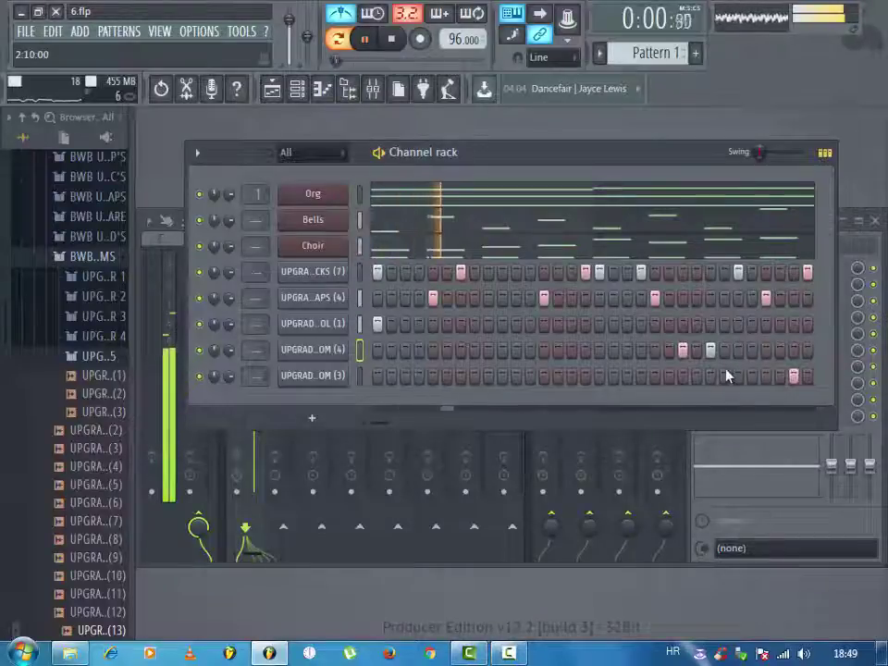
pyautogui.click(726, 376)
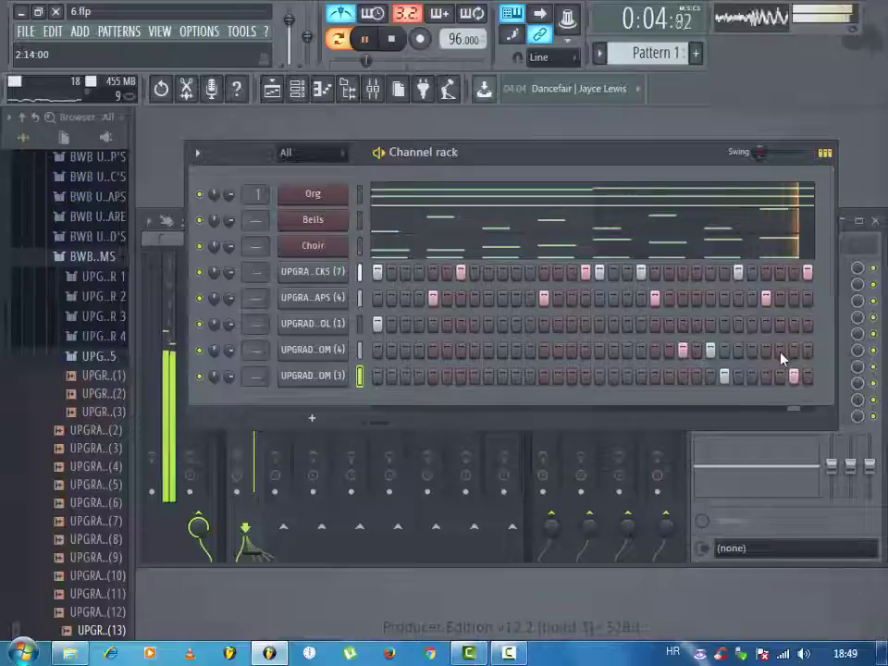
pyautogui.press('space')
# - Copy the two UPGRADE 2 TOM (4) notes from bar 2 to the same position in bar 4 of its piano roll
pyautogui.rightClick(357, 348)
pyautogui.click(383, 349)
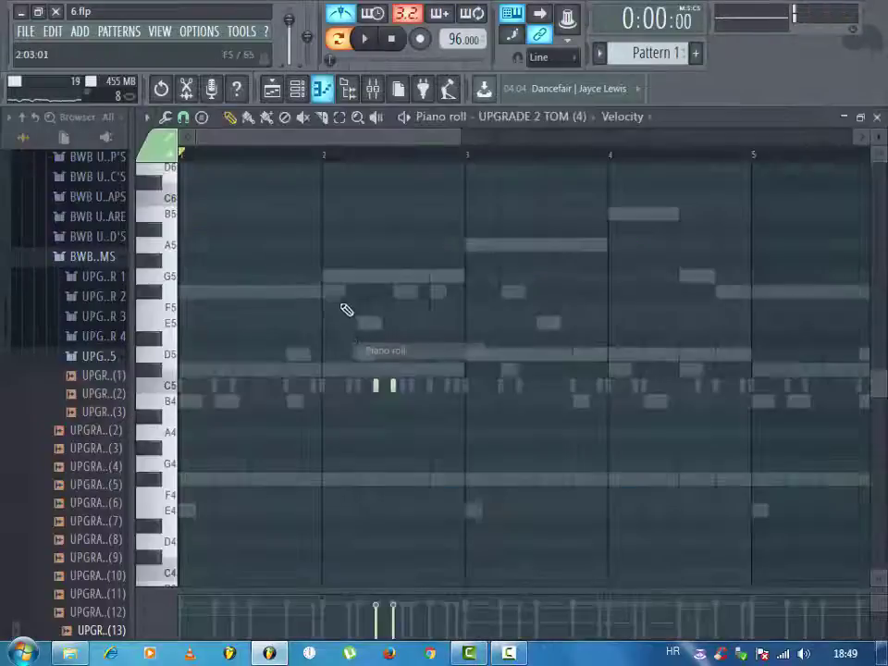
pyautogui.moveTo(401, 371); pyautogui.dragTo(541, 397)
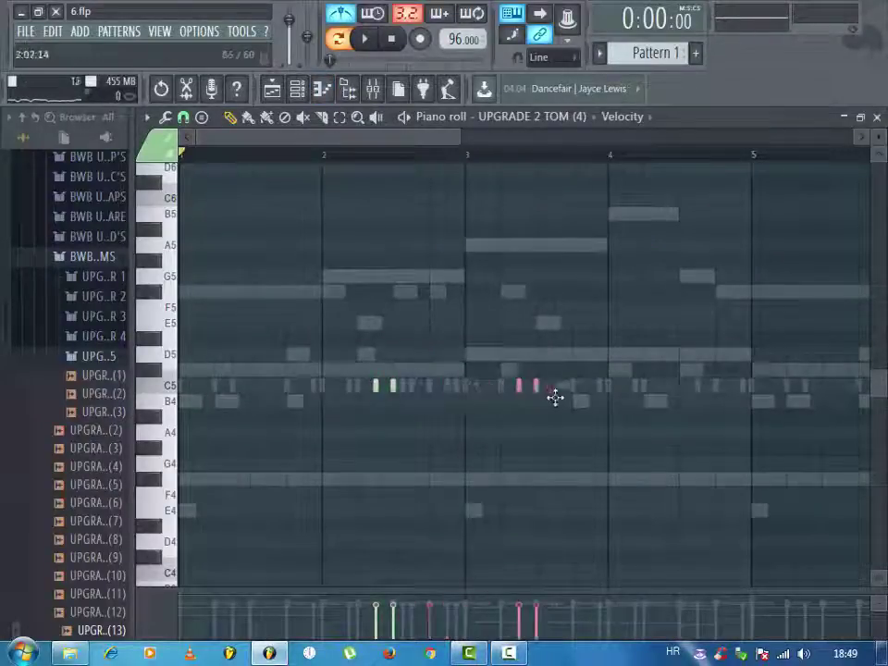
pyautogui.moveTo(661, 400); pyautogui.dragTo(667, 399)
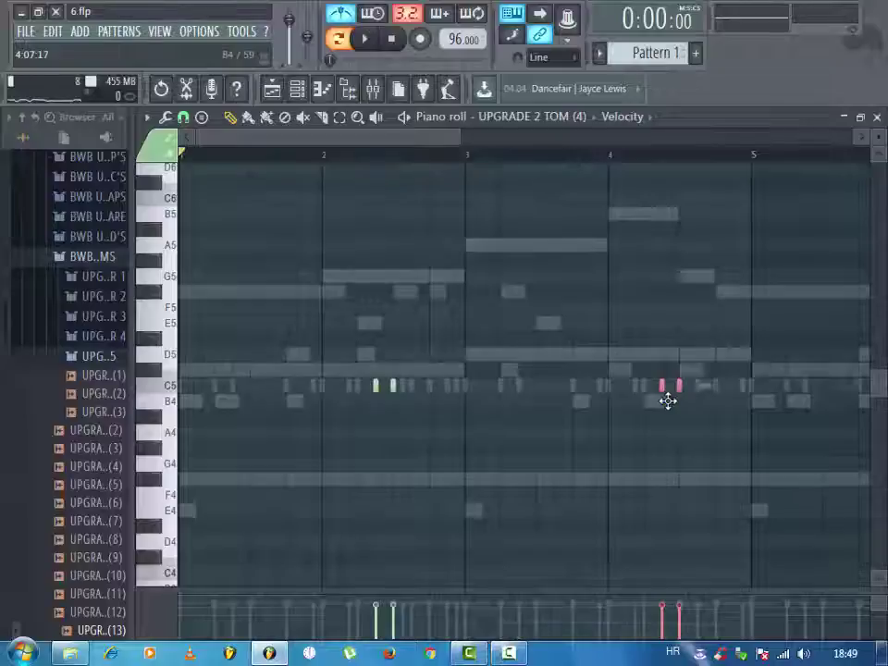
# - Copy the two UPGRADE 2 TOM (3) notes from bar 2 to the same position in bar 4 of its piano roll
pyautogui.press('F6')
pyautogui.rightClick(361, 370)
pyautogui.click(372, 376)
pyautogui.moveTo(619, 366); pyautogui.dragTo(518, 388)
pyautogui.moveTo(600, 379); pyautogui.dragTo(518, 400)
pyautogui.moveTo(738, 396); pyautogui.dragTo(762, 398)
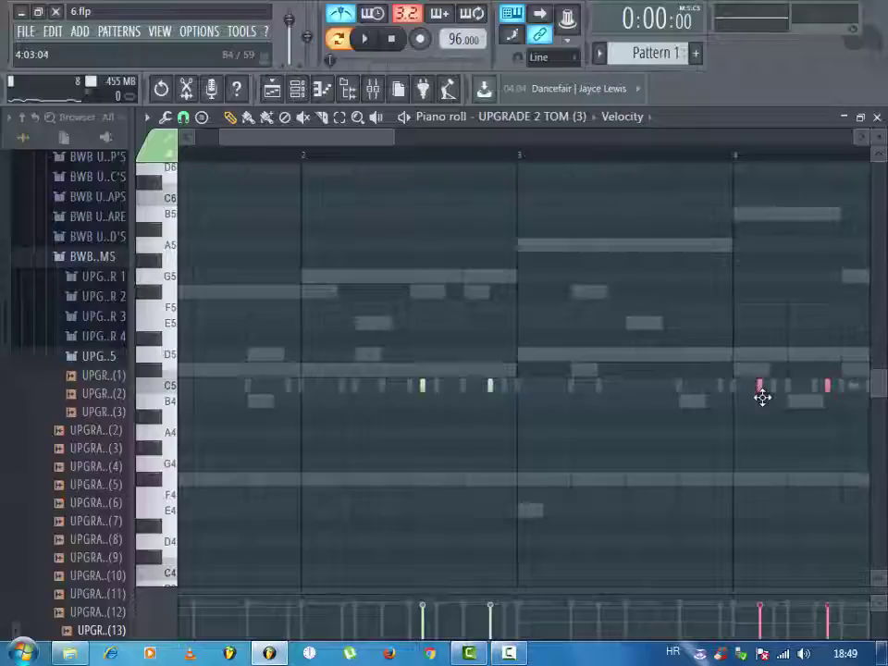
pyautogui.moveTo(877, 389); pyautogui.dragTo(761, 394)
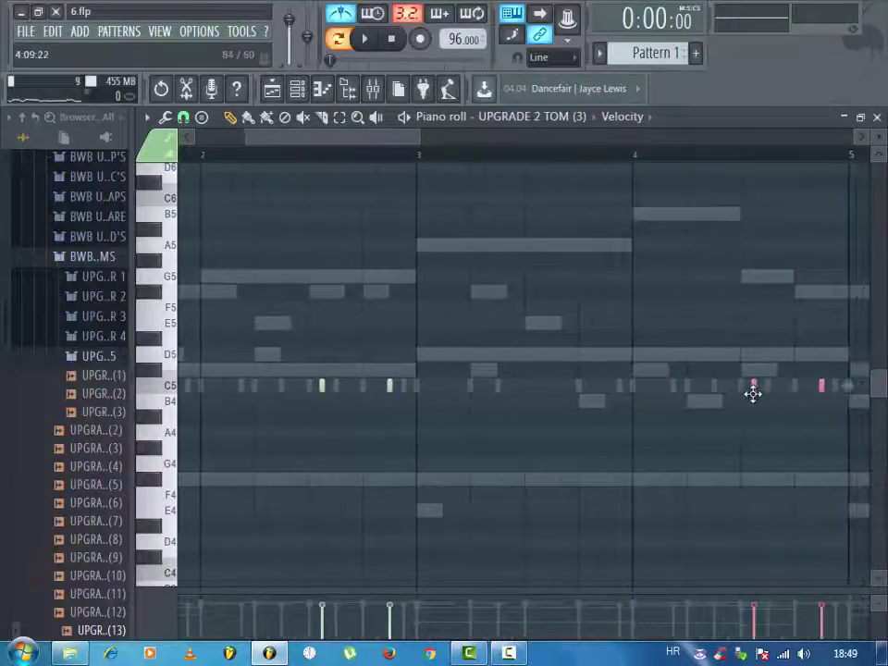
pyautogui.press('F6')
# - Delete the bar 2 notes of UPGRADE 2 TOM (4) and UPGRADE 2 TOM (3) in their piano rolls
pyautogui.rightClick(321, 349)
pyautogui.click(365, 348)
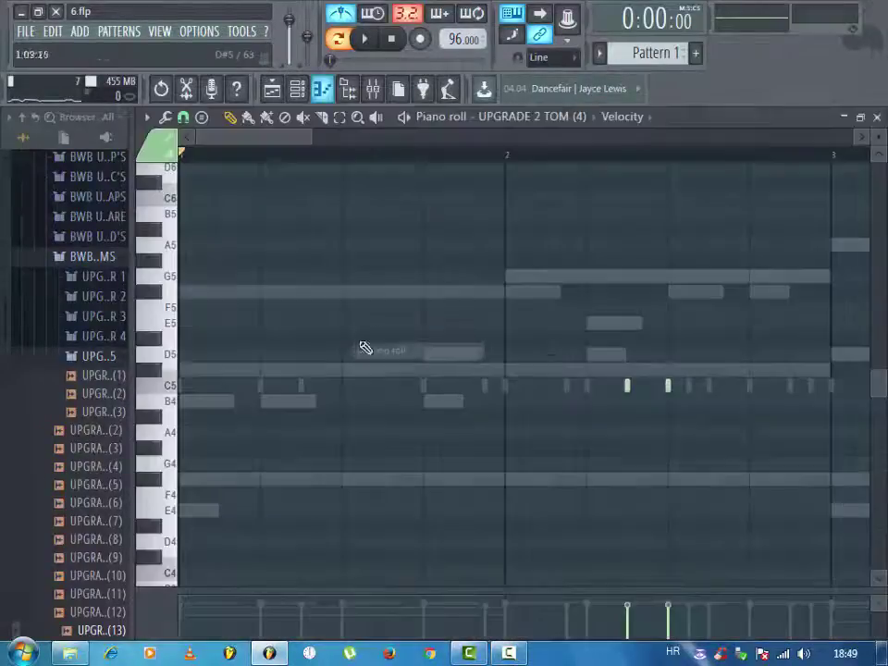
pyautogui.press('F6')
pyautogui.rightClick(350, 373)
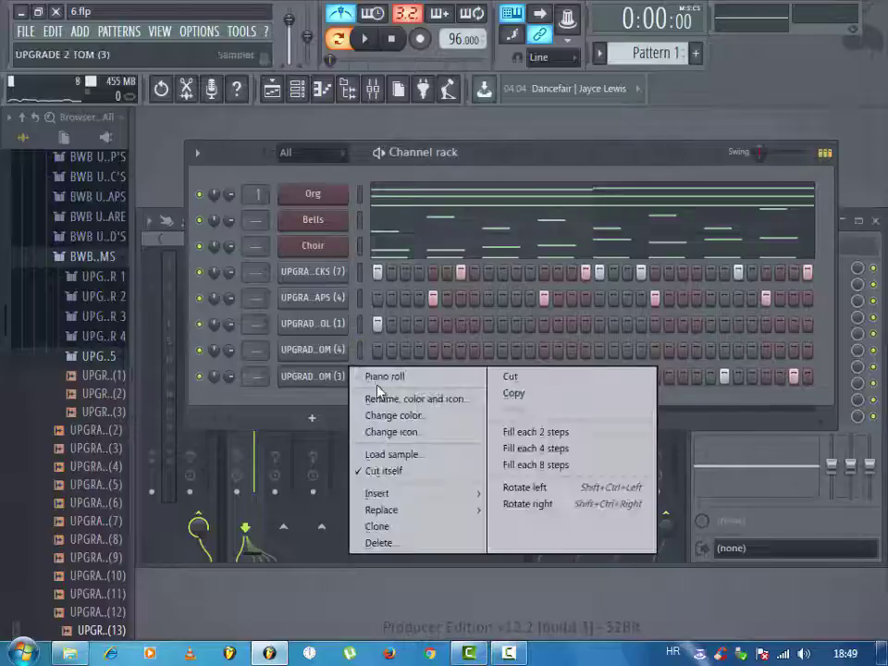
pyautogui.click(384, 375)
pyautogui.moveTo(279, 141); pyautogui.dragTo(468, 139)
pyautogui.rightClick(440, 385)
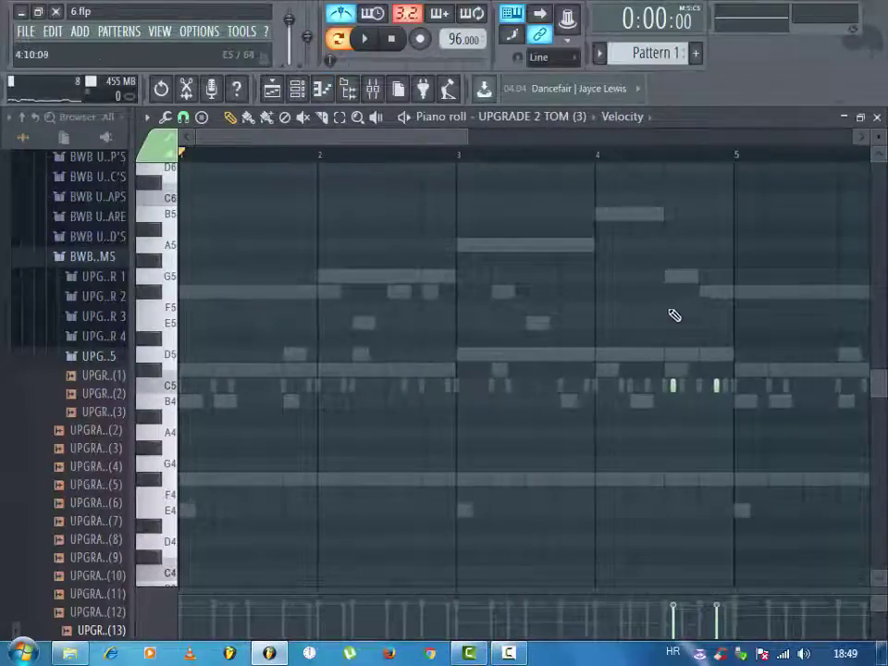
# - Copy the bar 4 notes of UPGRADE 2 TOM (3) and UPGRADE 2 TOM (4) to bar 8 in their piano rolls
pyautogui.moveTo(767, 350); pyautogui.dragTo(725, 402)
pyautogui.click(668, 387)
pyautogui.press('Escape')
pyautogui.rightClick(316, 355)
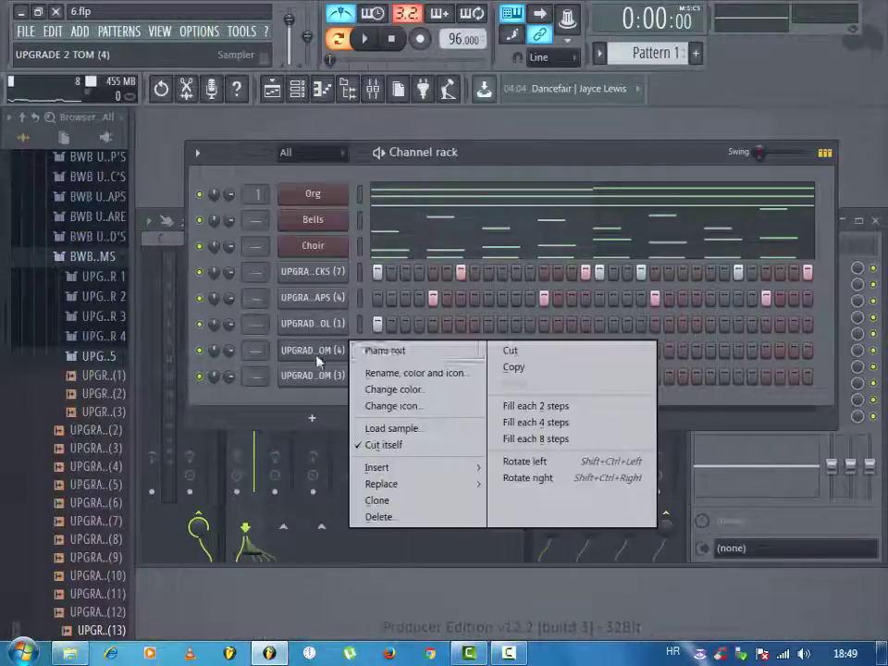
pyautogui.click(368, 351)
pyautogui.moveTo(373, 137); pyautogui.dragTo(740, 137)
pyautogui.moveTo(619, 318); pyautogui.dragTo(412, 405)
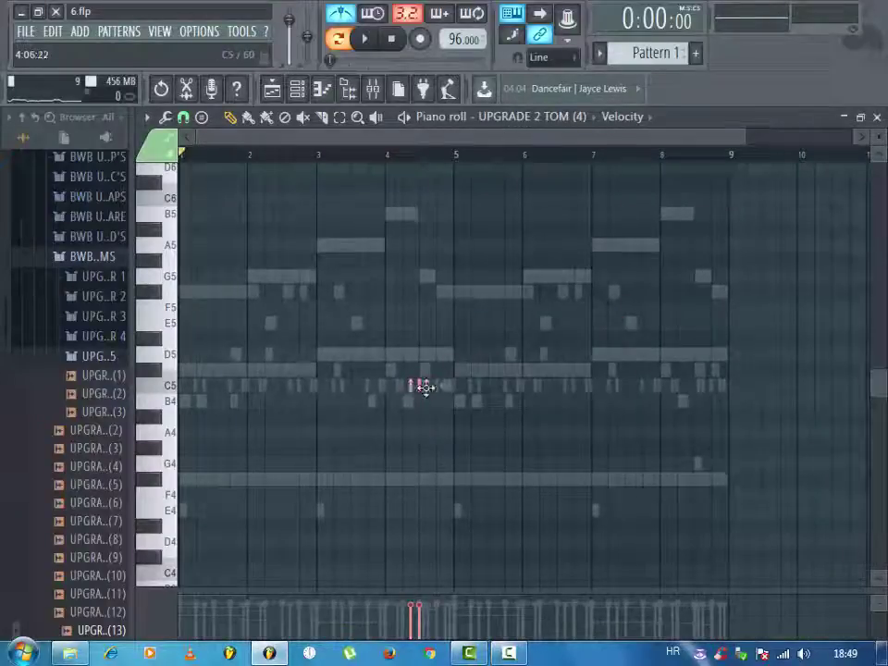
# - Play the pattern, close the toms folder and audition samples in BWB UPGRADE 2 HIT'S up to HITS (4) Br Stab
pyautogui.press('space')
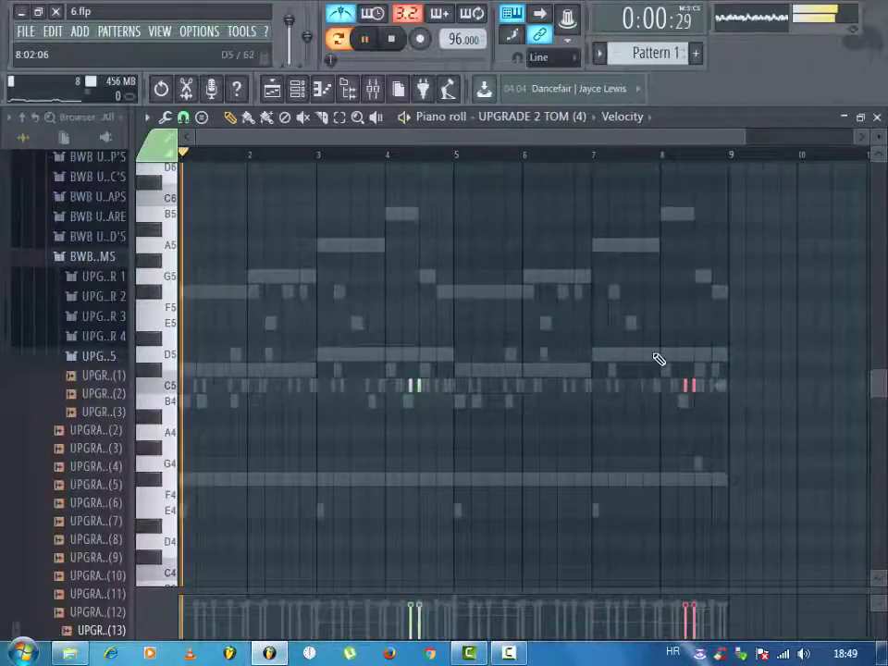
pyautogui.press('F7')
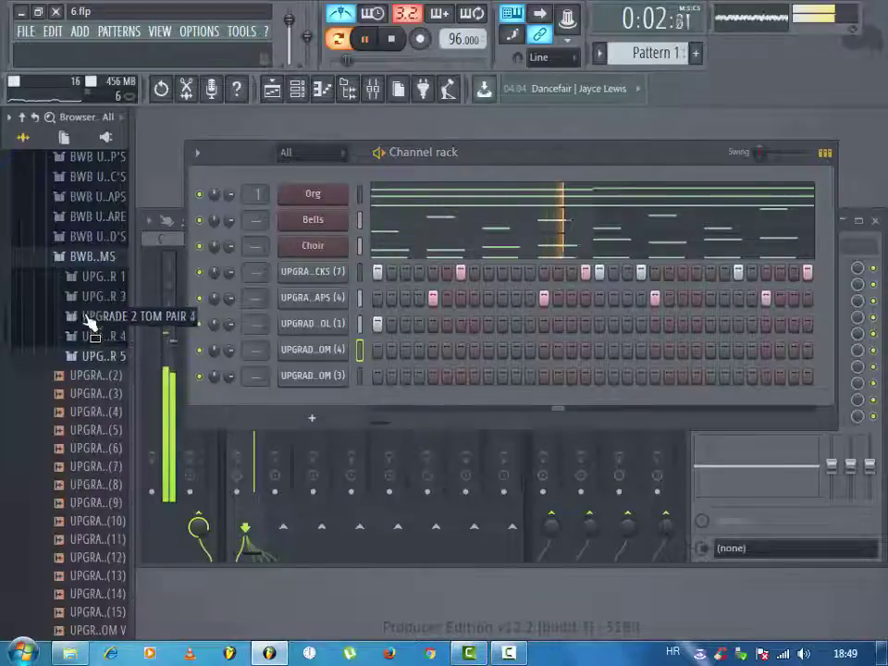
pyautogui.click(74, 256)
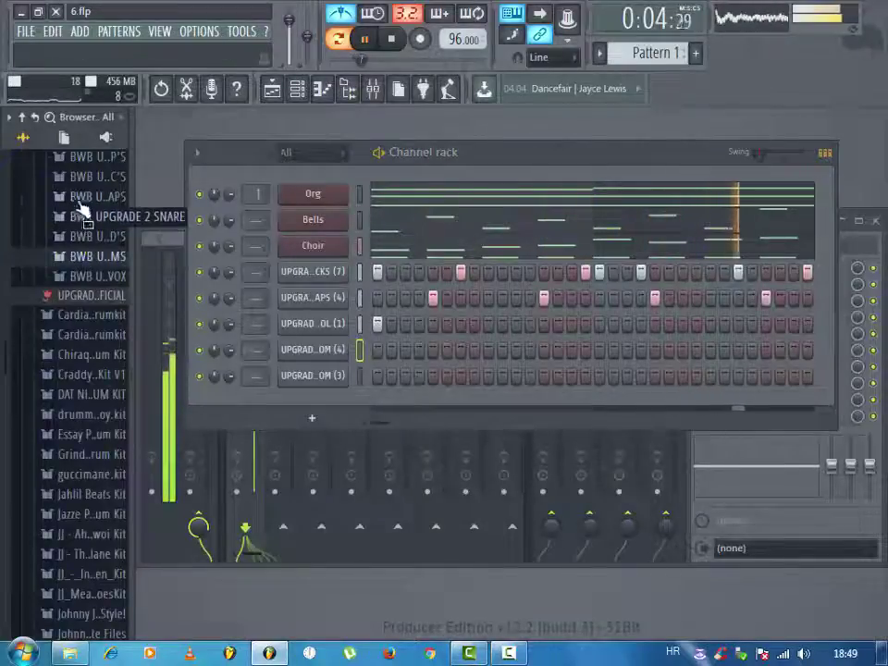
pyautogui.scroll(3, 80, 195)
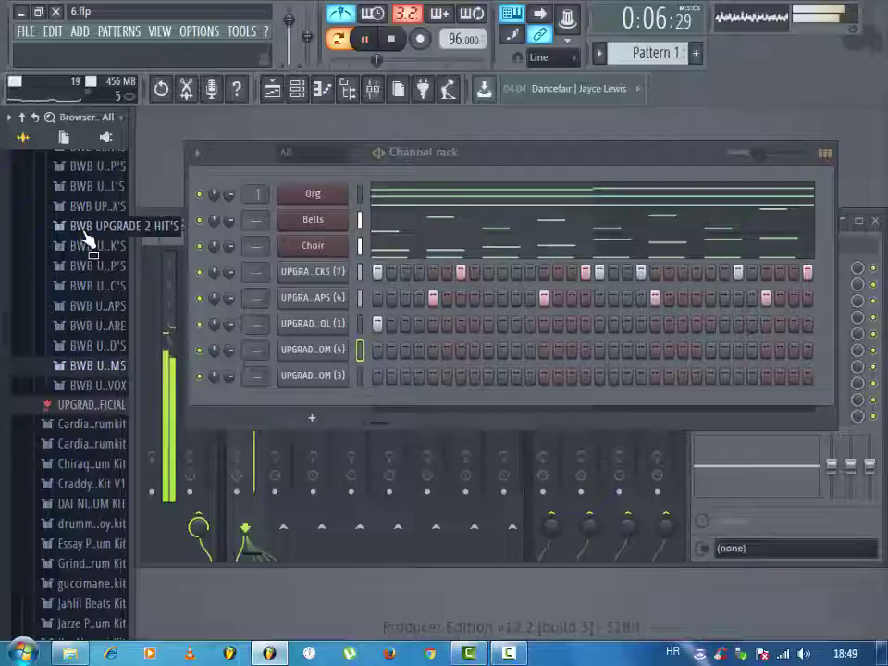
pyautogui.click(89, 229)
pyautogui.click(95, 264)
pyautogui.click(93, 250)
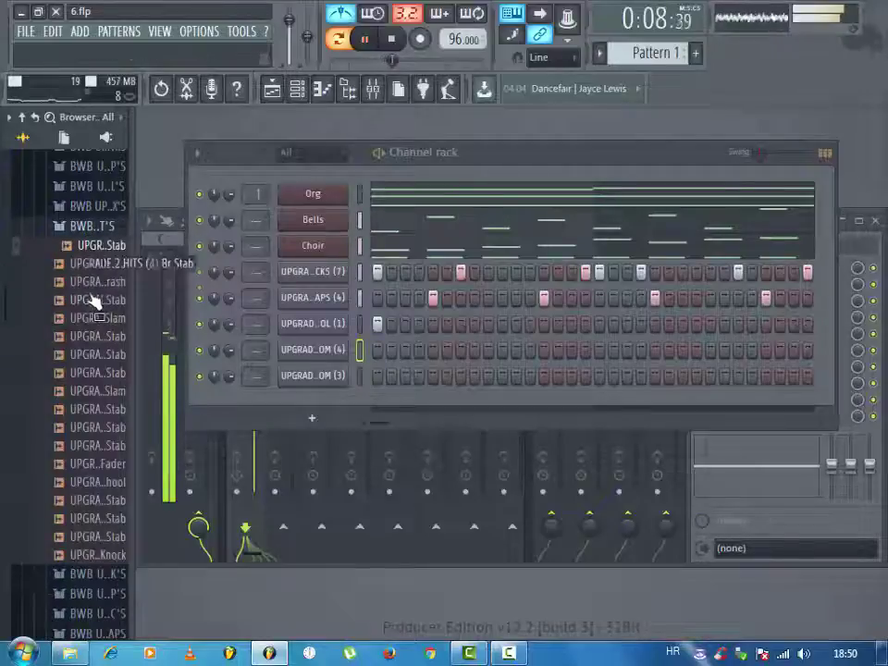
pyautogui.click(89, 285)
pyautogui.click(91, 300)
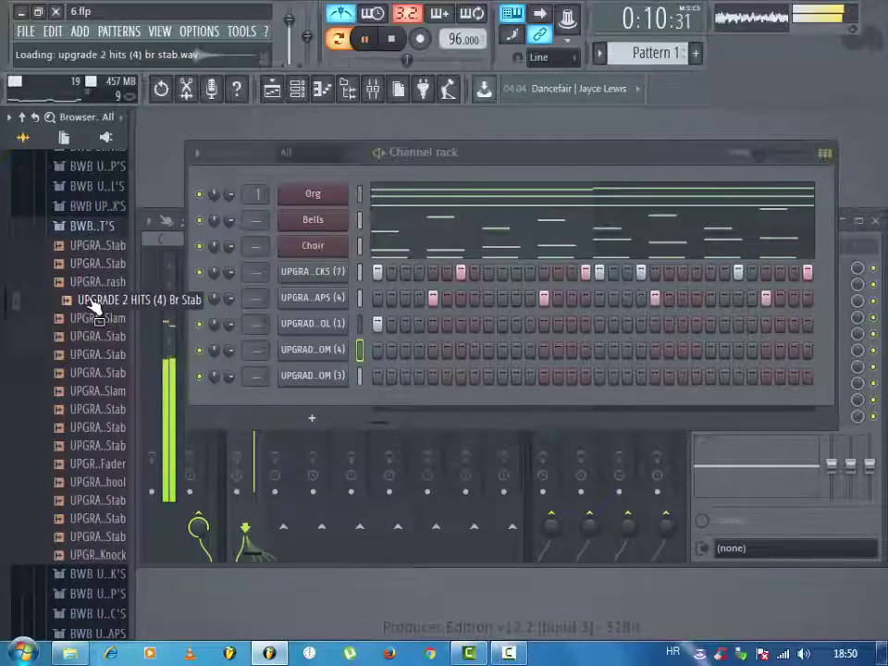
# - Add the UPGRADE 2 HITS (4) Br Stab sample as a new channel and set it to cut itself
pyautogui.moveTo(92, 302); pyautogui.dragTo(314, 407)
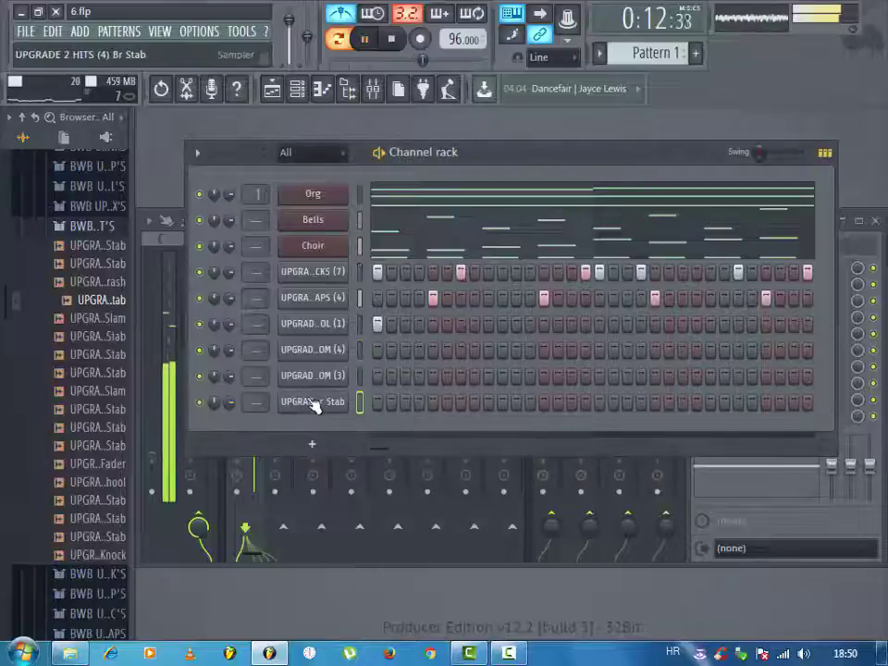
pyautogui.click(314, 404)
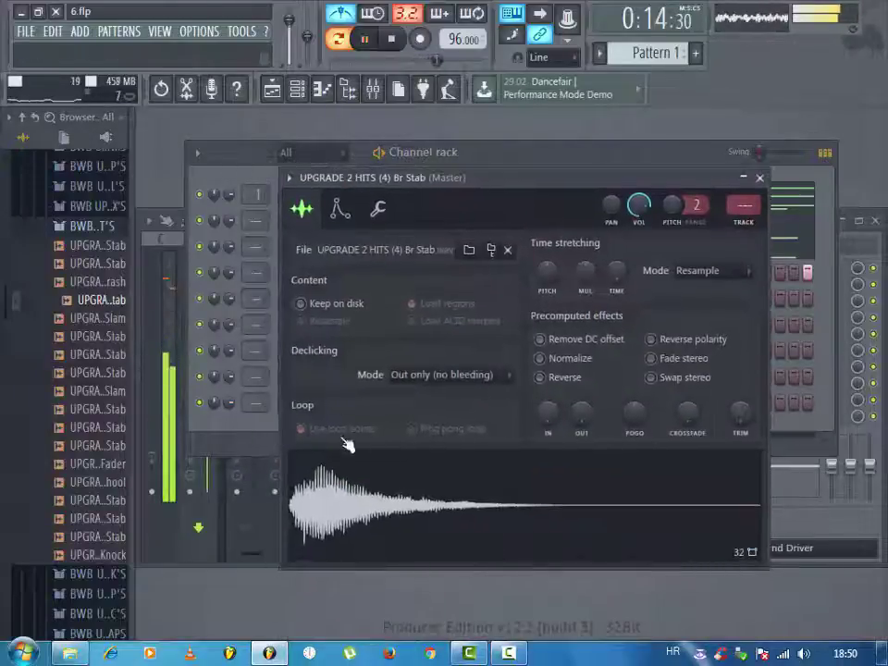
pyautogui.click(377, 208)
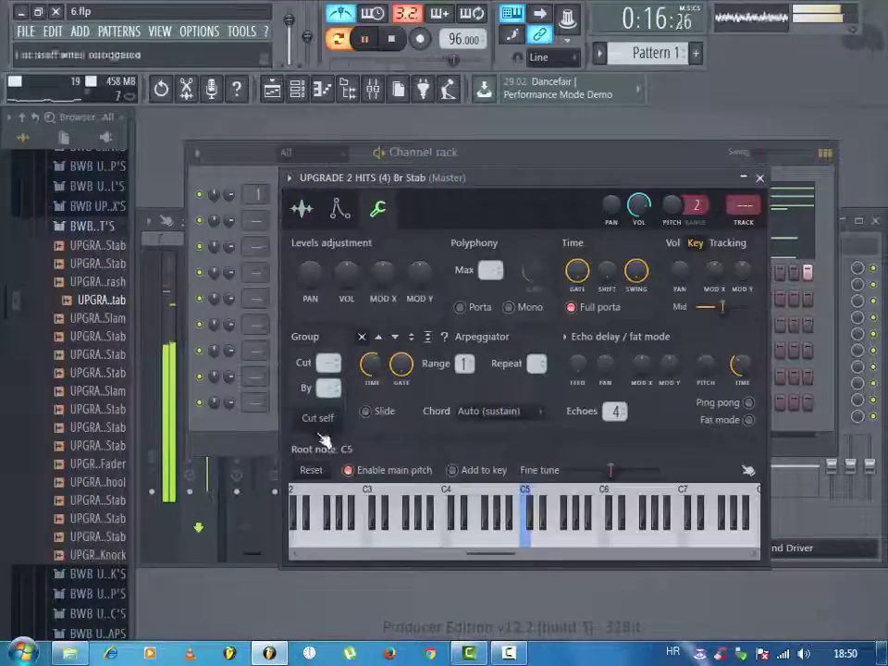
pyautogui.click(301, 208)
# - Open the Br Stab sample in the Edison audio editor and detect its pitch regions
pyautogui.rightClick(390, 519)
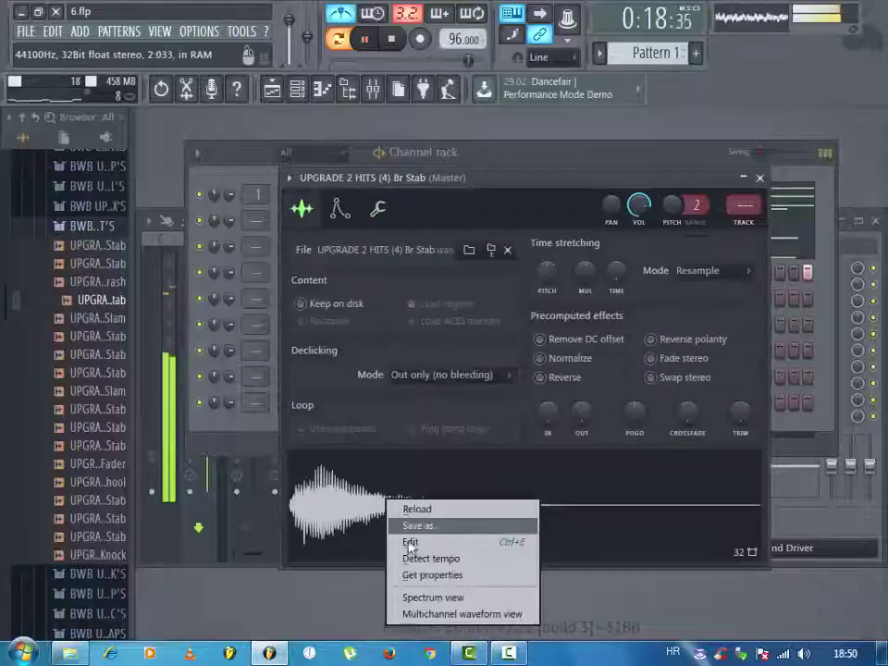
pyautogui.click(411, 542)
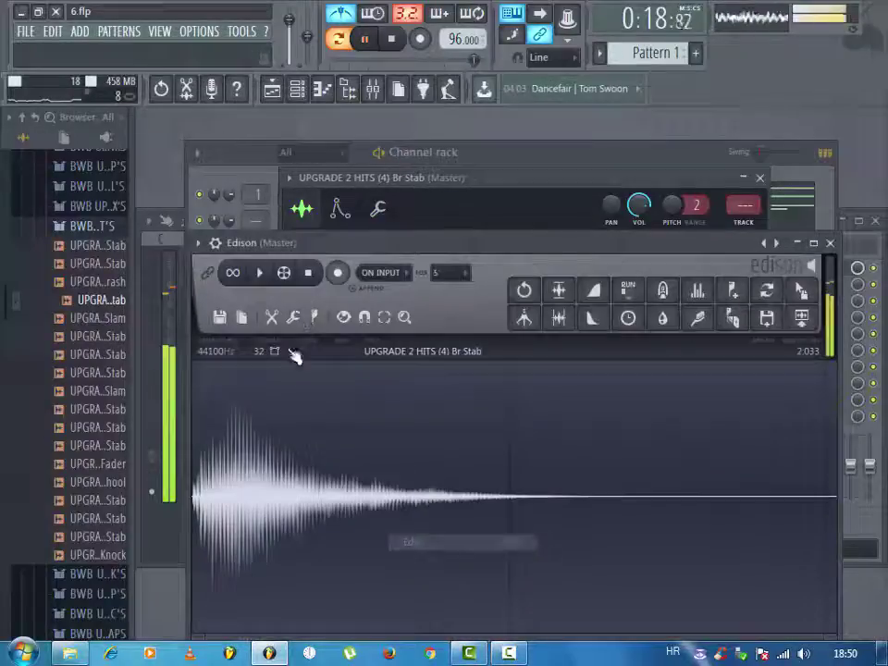
pyautogui.rightClick(285, 404)
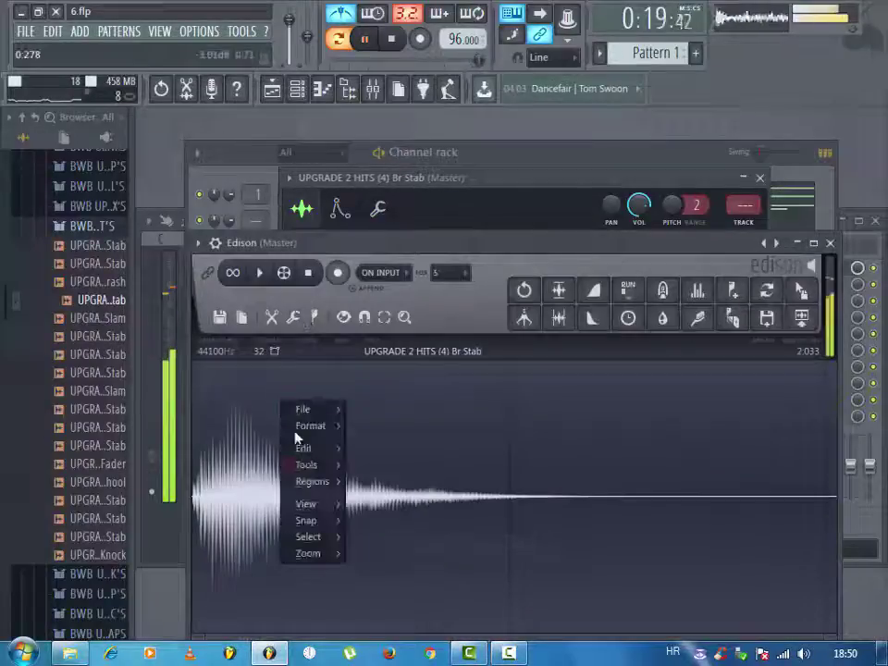
pyautogui.moveTo(319, 489)
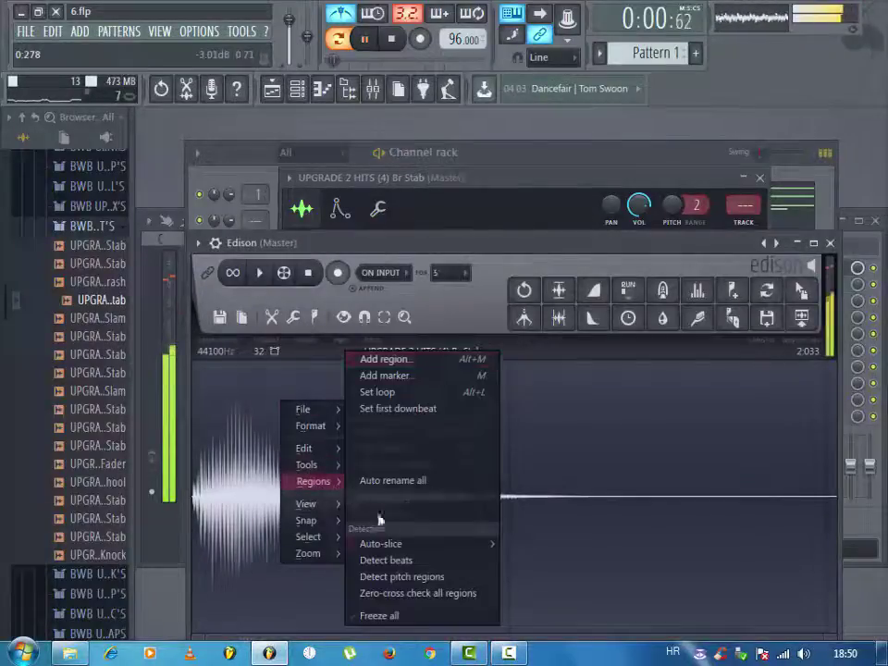
pyautogui.click(400, 578)
# - Set the Br Stab channel's root note to E4 and return to the channel rack
pyautogui.click(455, 189)
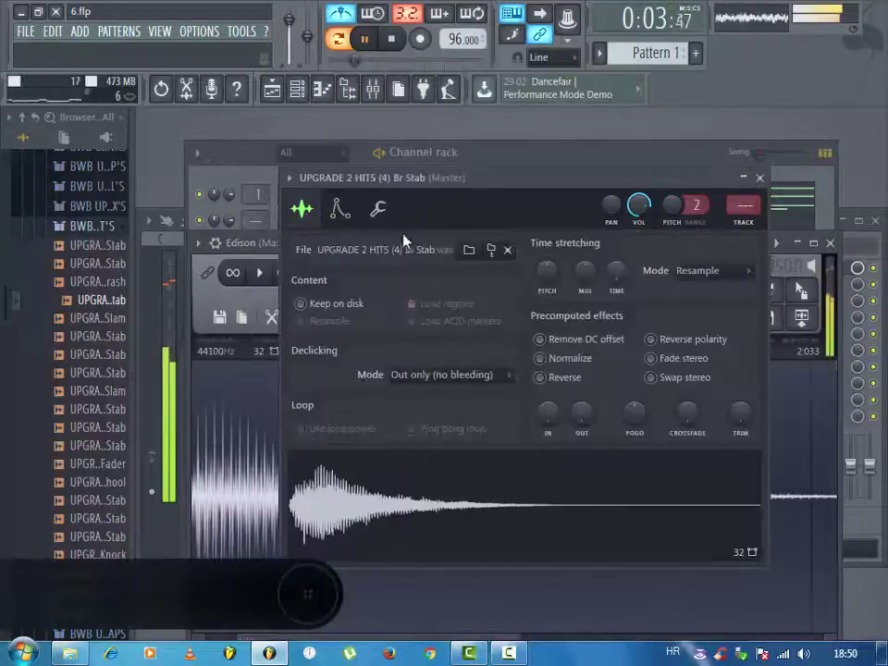
pyautogui.click(378, 208)
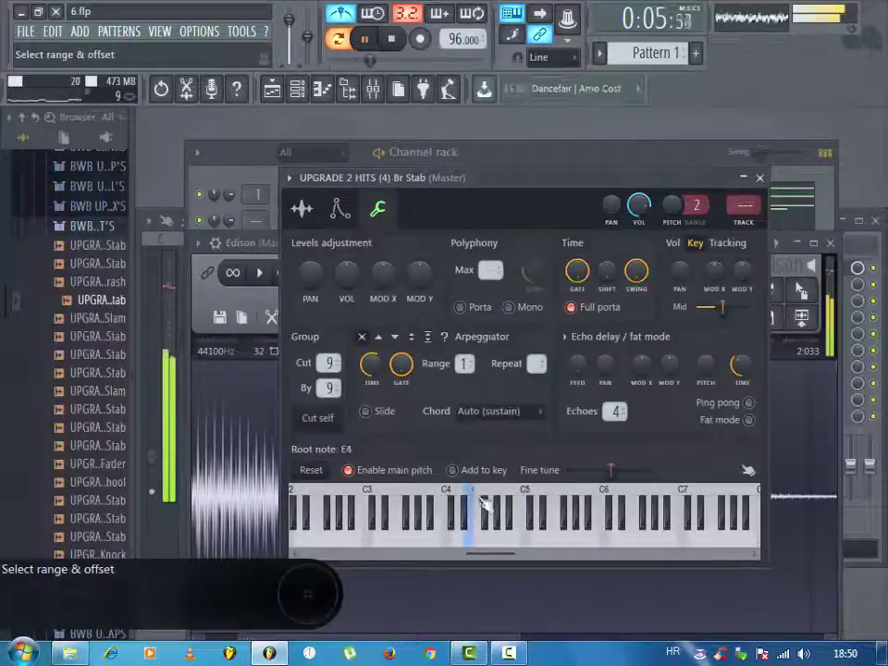
pyautogui.click(467, 162)
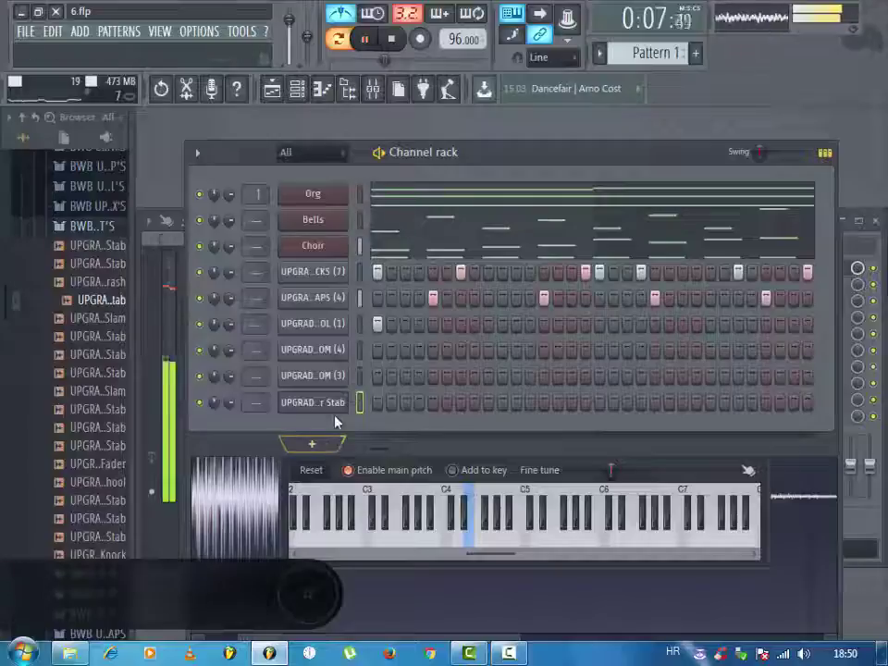
# - Lower the Br Stab channel's volume while testing it with repeated F#4 notes over the playing pattern
pyautogui.press('c')
pyautogui.press('g')
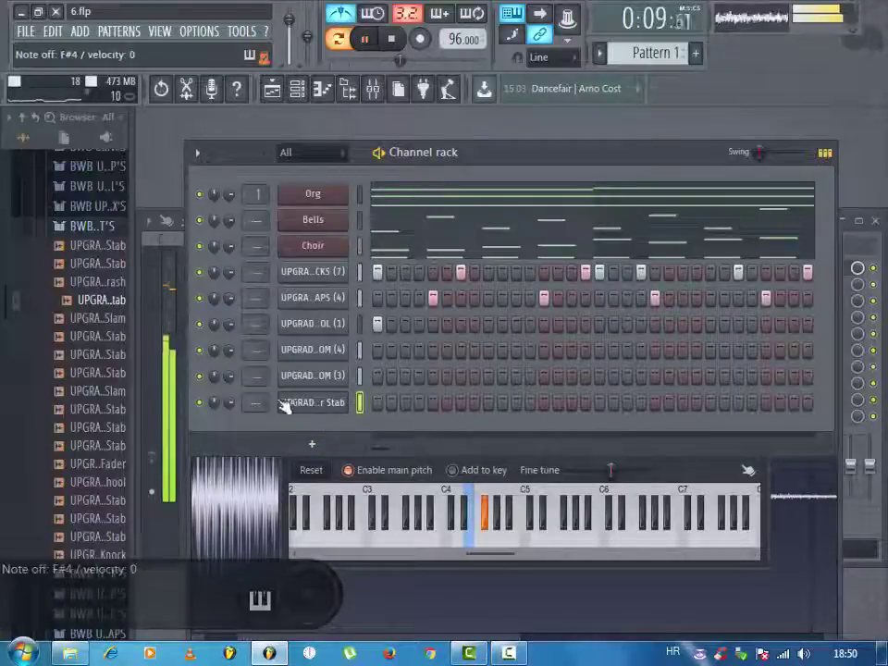
pyautogui.press('g')
pyautogui.moveTo(230, 408); pyautogui.dragTo(230, 427)
pyautogui.press('g')
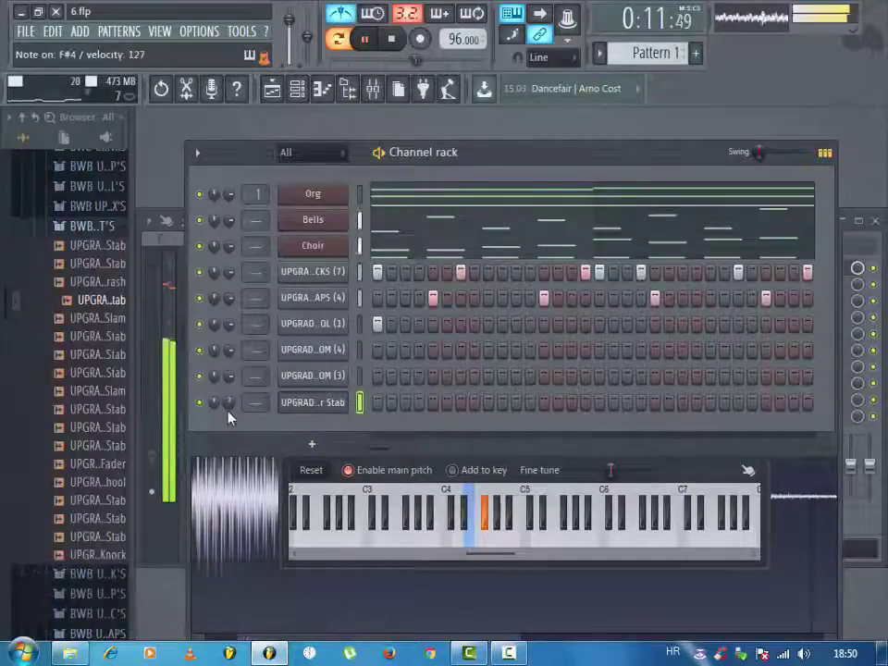
pyautogui.press('g')
pyautogui.press('g')
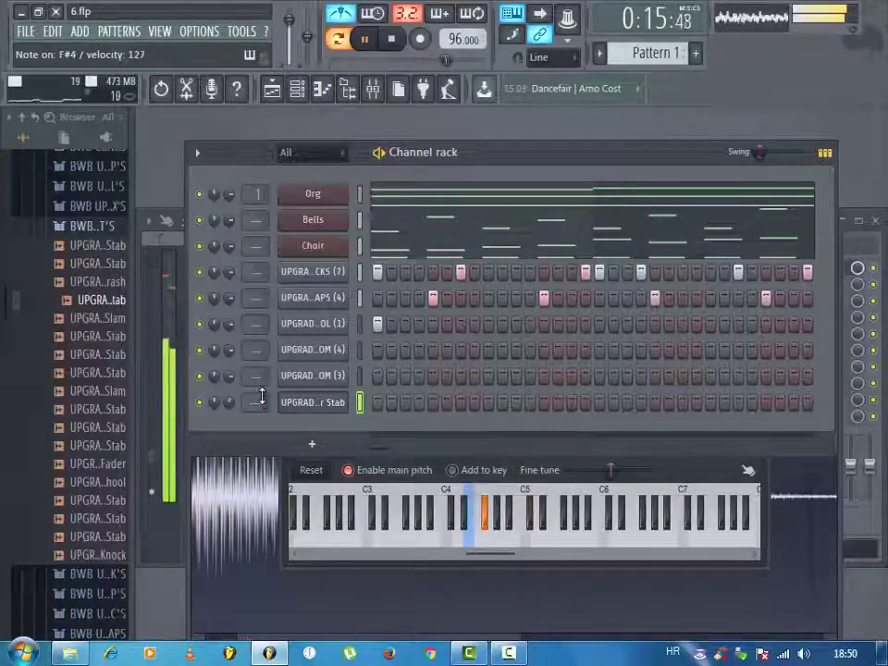
# - Try further Br Stab notes, including A#3 and C#4, over the playing pattern
pyautogui.press('e')
pyautogui.press('5')
pyautogui.press('j')
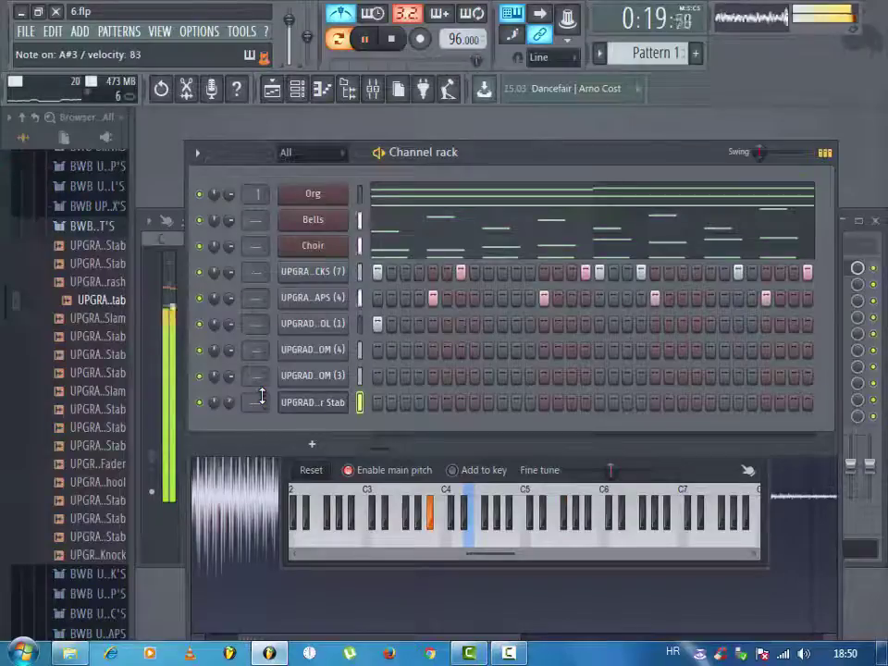
pyautogui.press('l')
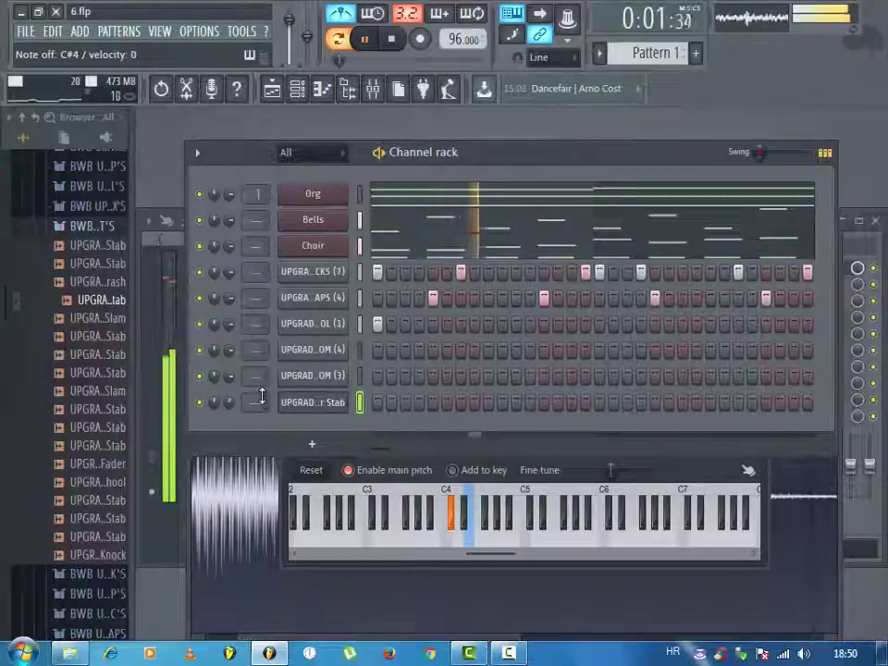
# - Close the BWB UPGRADE hits folder and open the Hi Hatz folder of the BK sample pack
pyautogui.click(99, 226)
pyautogui.scroll(2, 97, 206)
pyautogui.click(76, 233)
pyautogui.click(80, 213)
pyautogui.click(80, 198)
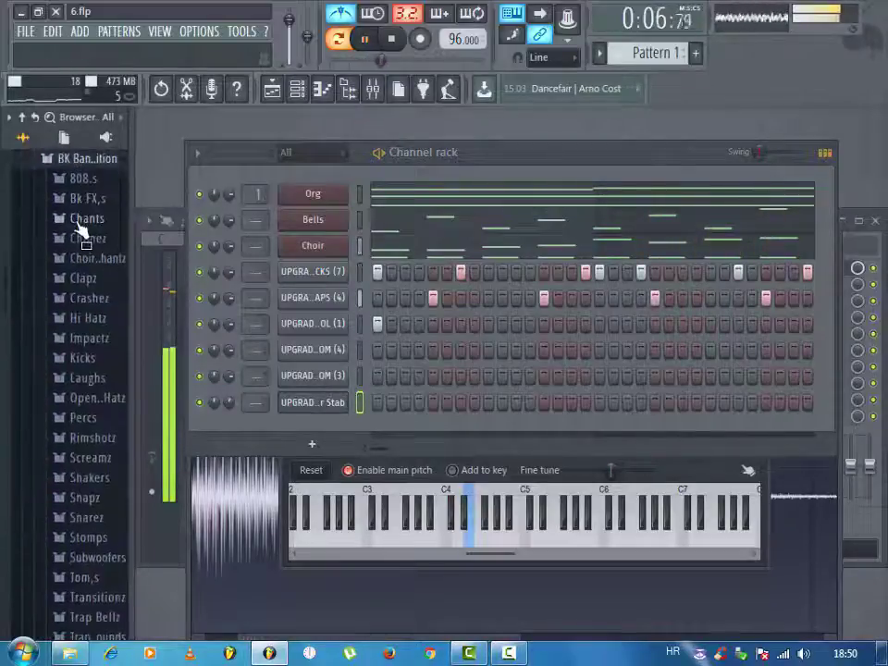
pyautogui.click(99, 318)
# - Audition B.K BANGERZ - DIRTY SOUTH HI HAT and add it as a new channel below the Br Stab
pyautogui.click(100, 288)
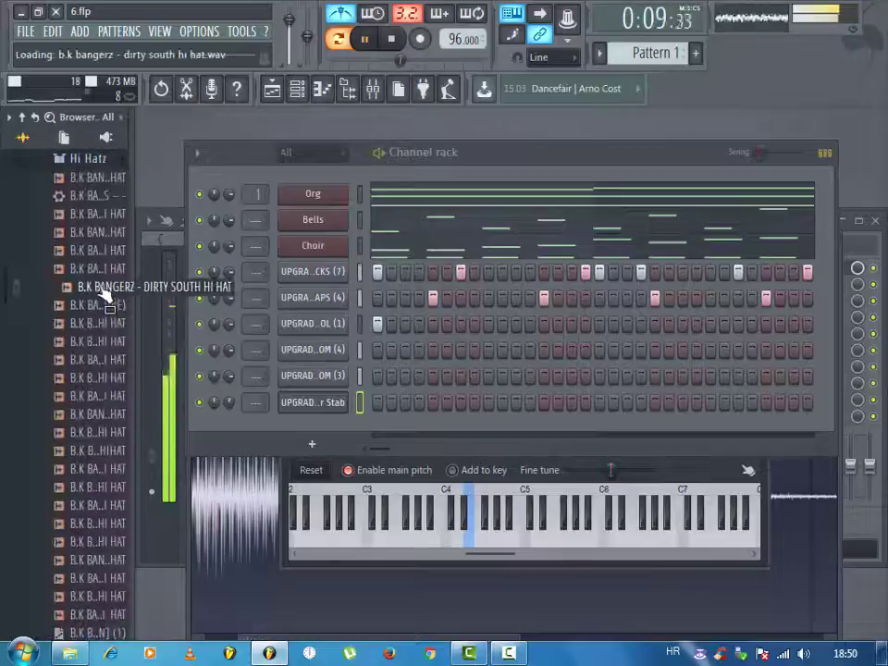
pyautogui.moveTo(103, 295); pyautogui.dragTo(312, 430)
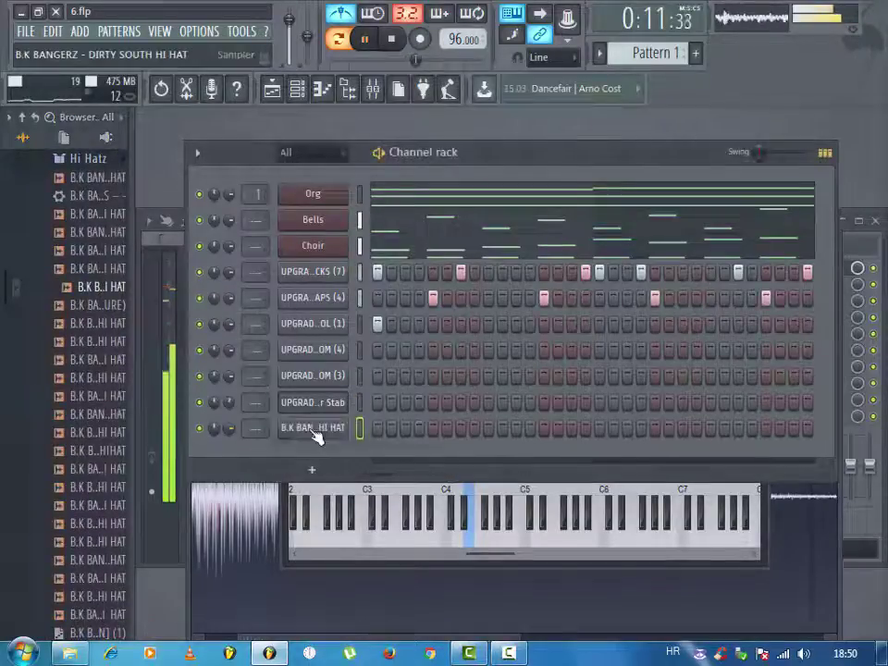
pyautogui.rightClick(344, 424)
pyautogui.click(418, 525)
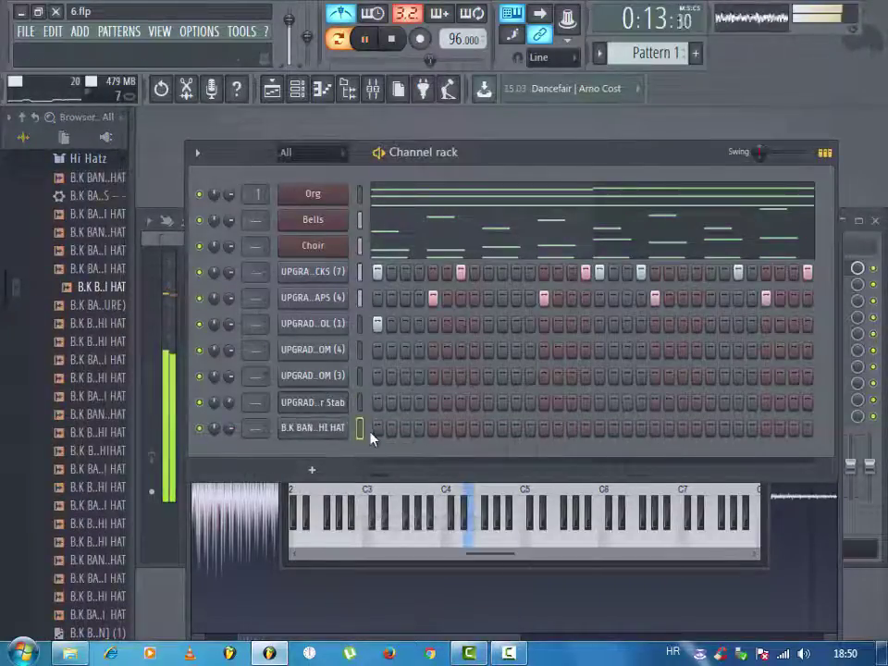
# - Program the bar 1 hi-hat on steps 1, 3, 5, 7, 9 to 12 and 15
pyautogui.press('space')
pyautogui.click(404, 428)
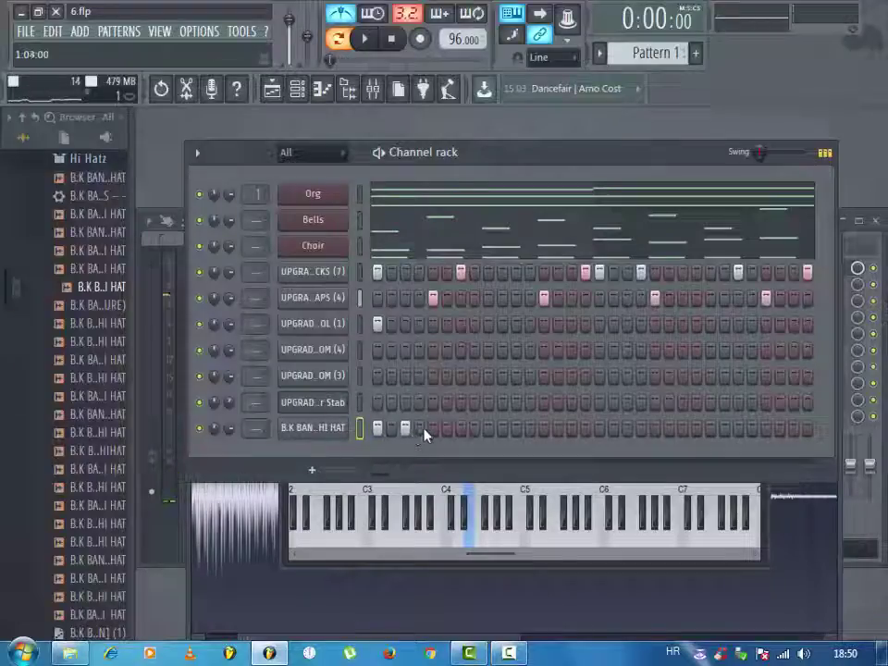
pyautogui.press('space')
pyautogui.press('space')
pyautogui.click(461, 429)
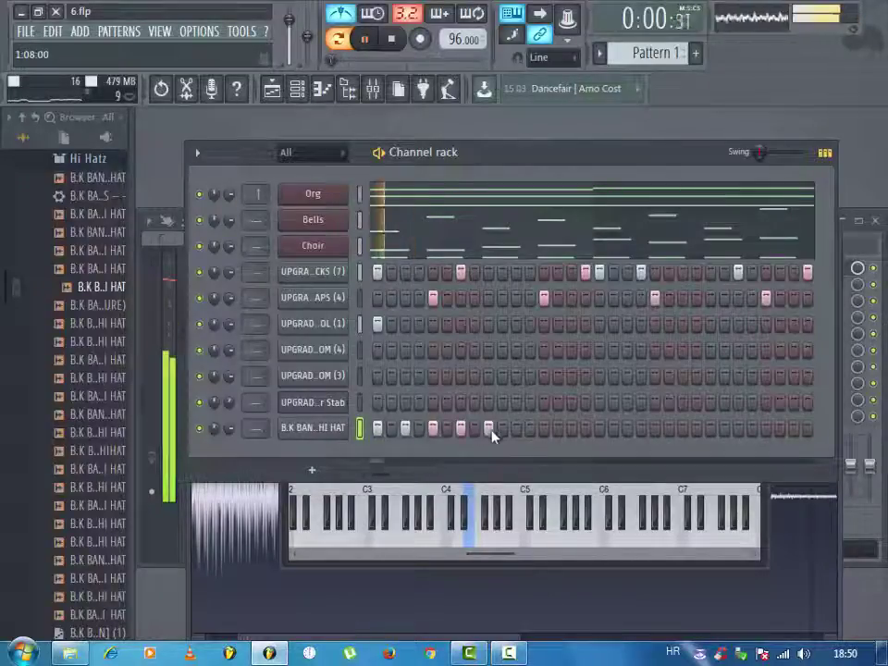
pyautogui.moveTo(492, 432); pyautogui.dragTo(531, 439)
pyautogui.click(574, 431)
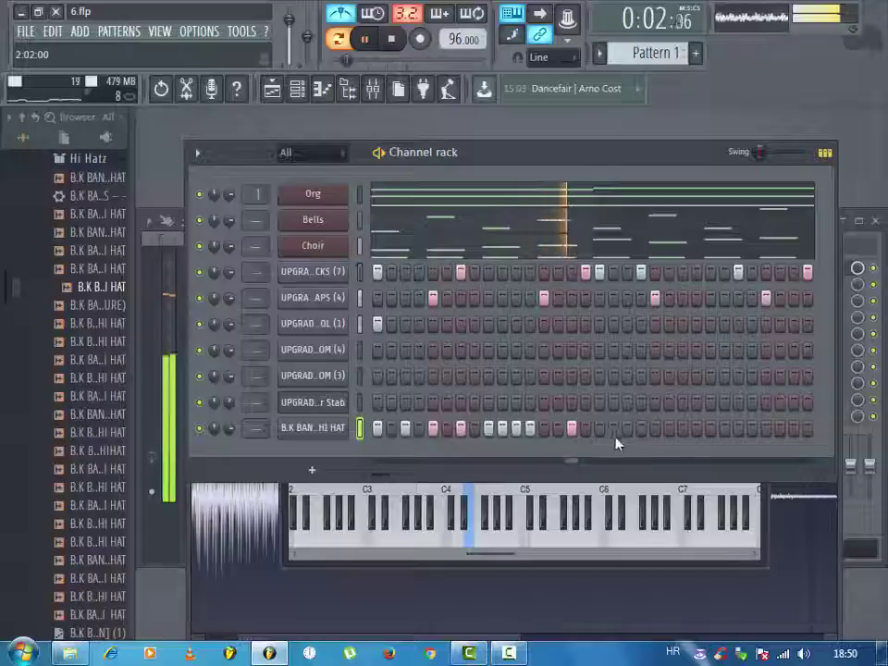
# - Program the bar 2 hi-hat on steps 17, 19, 21, 23 to 27, 29 and 31 of the pattern, checking it in playback
pyautogui.click(600, 428)
pyautogui.click(627, 429)
pyautogui.click(655, 429)
pyautogui.moveTo(683, 435); pyautogui.dragTo(741, 440)
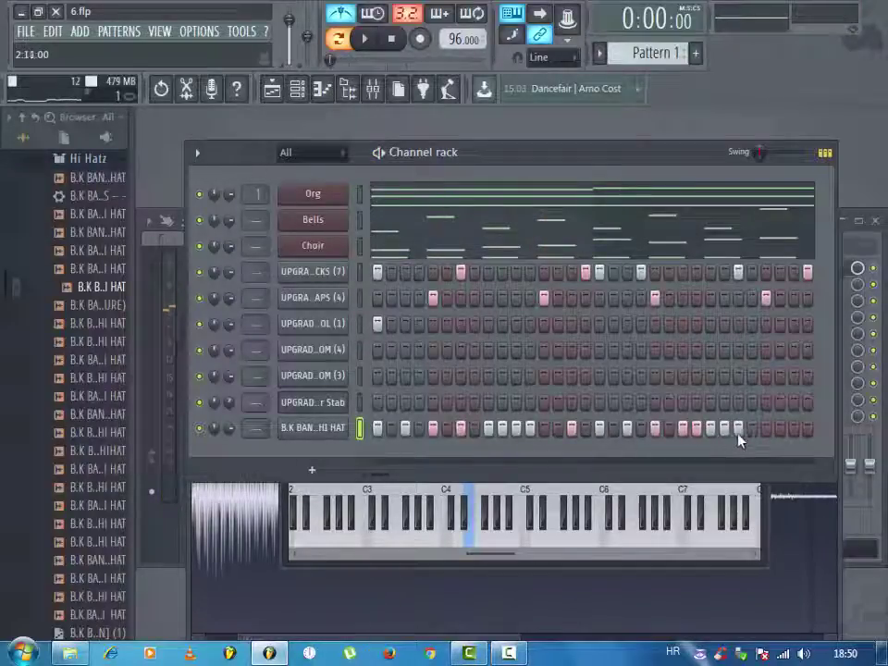
pyautogui.press('space')
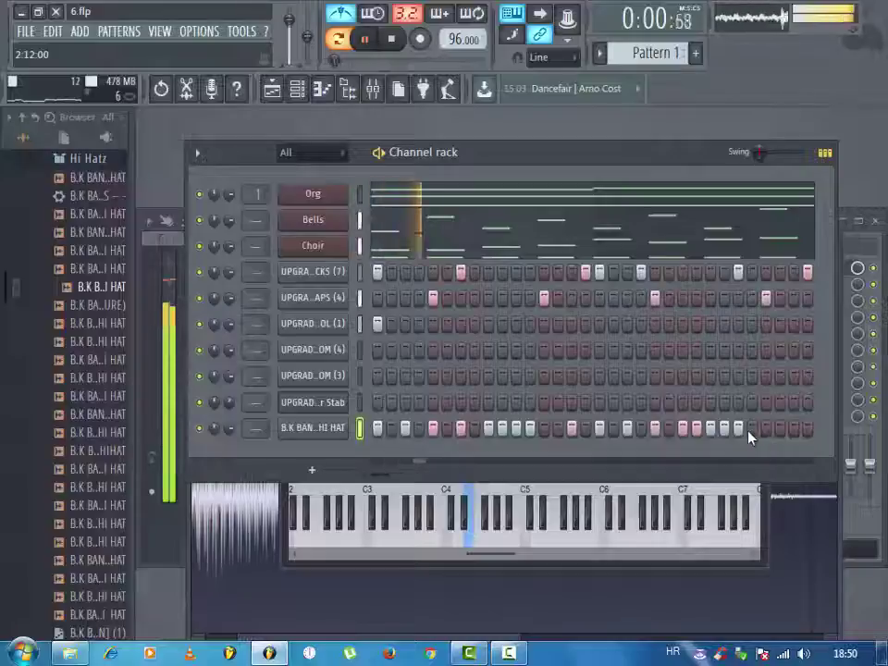
pyautogui.click(738, 429)
pyautogui.click(741, 431)
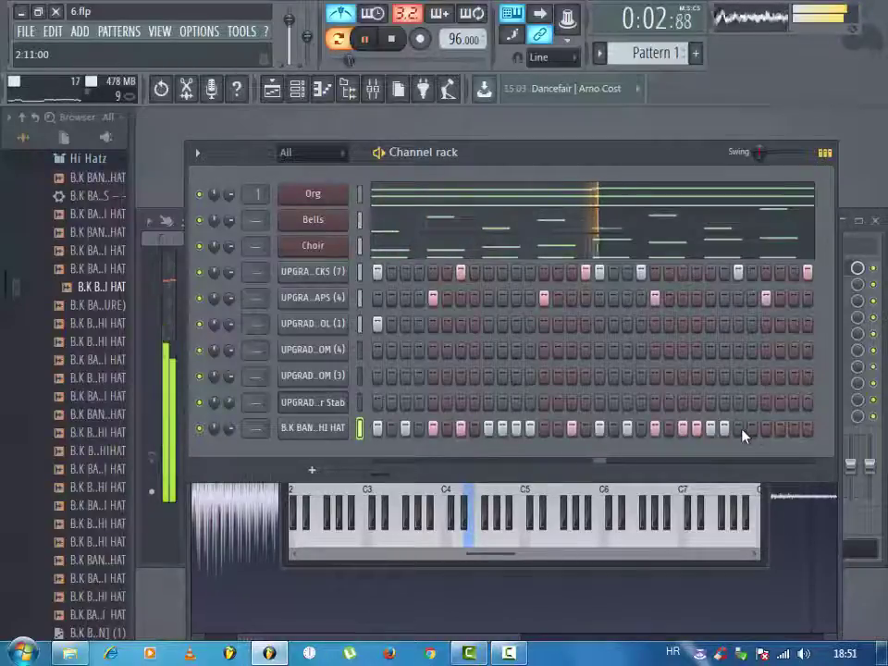
pyautogui.click(767, 431)
pyautogui.press('space')
# - Open the hi-hat's piano roll and lengthen its notes with the legato tool so that they join up
pyautogui.rightClick(344, 427)
pyautogui.click(365, 429)
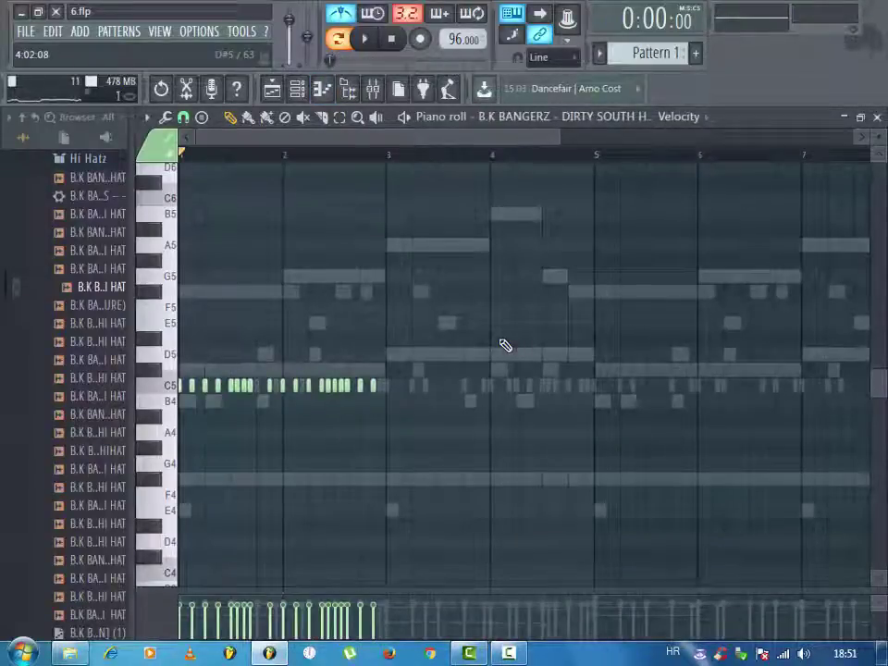
pyautogui.hotkey('alt', 'l')
pyautogui.press('Return')
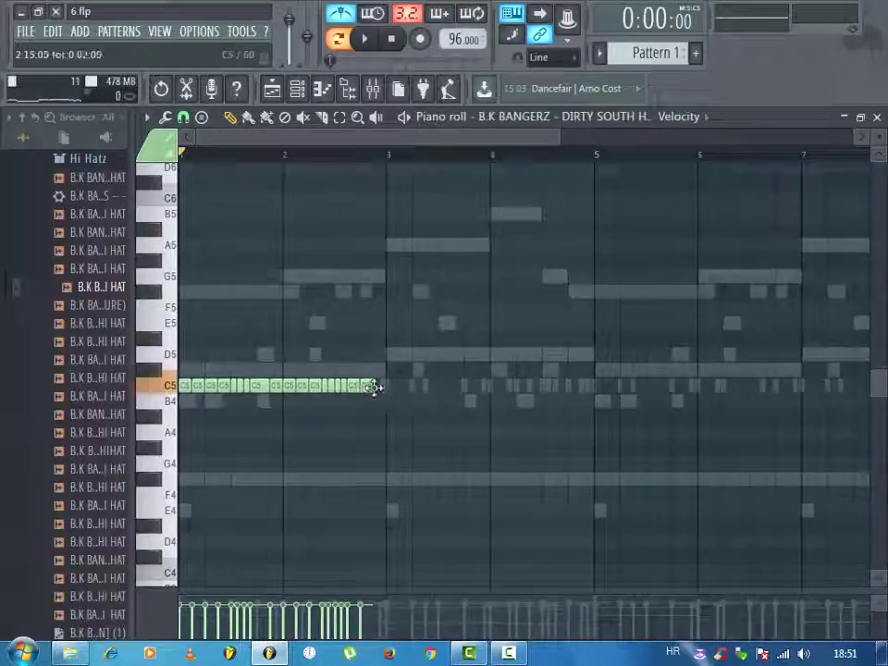
# - Copy the hi-hat notes of bars 1 and 2 into bars 3 and 4
pyautogui.moveTo(413, 386); pyautogui.dragTo(180, 389)
pyautogui.moveTo(314, 407)
pyautogui.mouseDown()
pyautogui.moveTo(406, 415)
pyautogui.moveTo(391, 416)
pyautogui.mouseUp()
pyautogui.keyDown('ctrl'); pyautogui.click(392, 417); pyautogui.keyUp('ctrl')
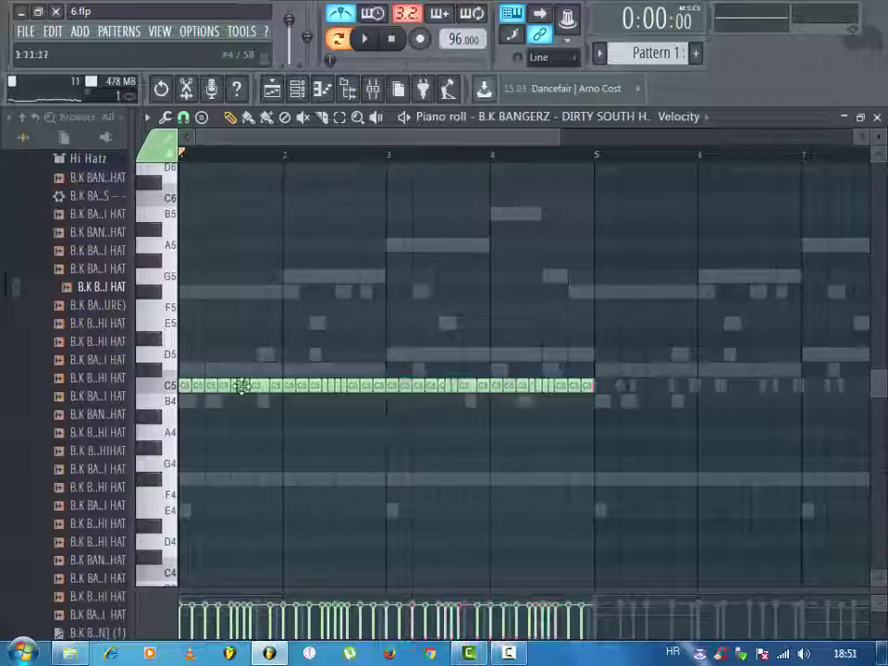
# - Chop the clusters of short hi-hat notes in bars 1 to 4 using the Default chopper pattern, and play the result
pyautogui.moveTo(234, 374); pyautogui.dragTo(245, 398)
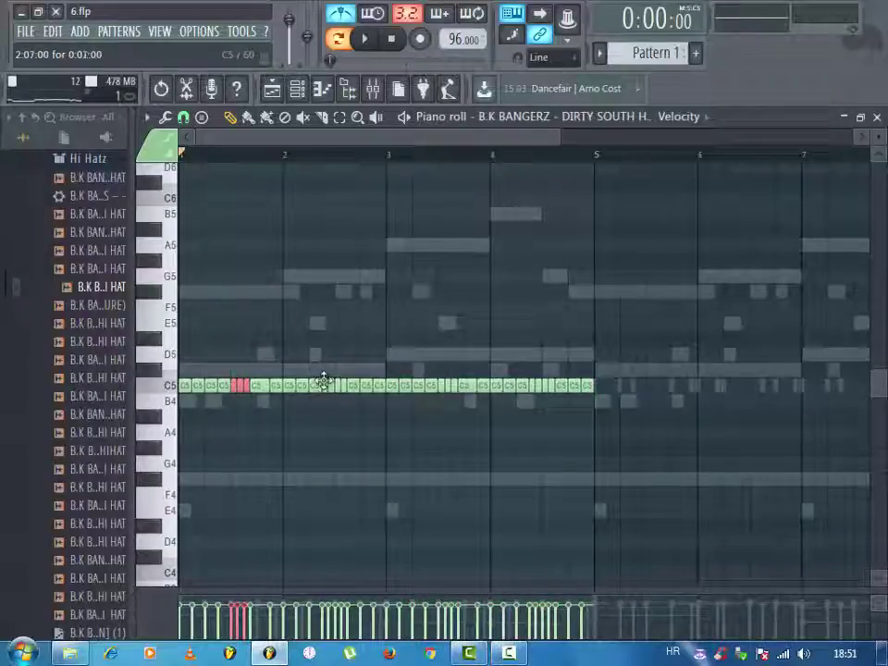
pyautogui.moveTo(344, 407); pyautogui.dragTo(348, 407)
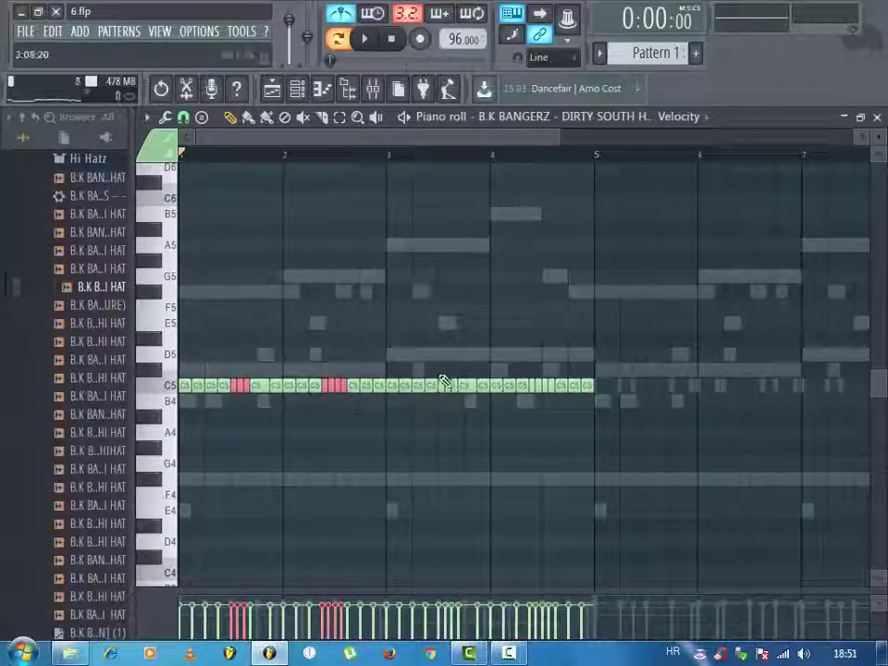
pyautogui.moveTo(452, 396); pyautogui.dragTo(453, 398)
pyautogui.moveTo(534, 367); pyautogui.dragTo(551, 398)
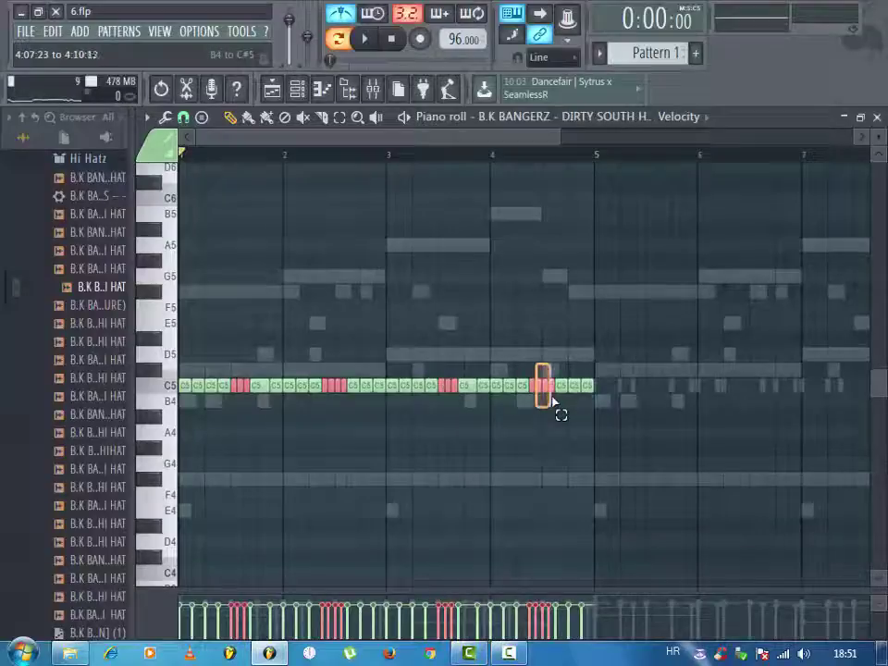
pyautogui.hotkey('alt', 'u')
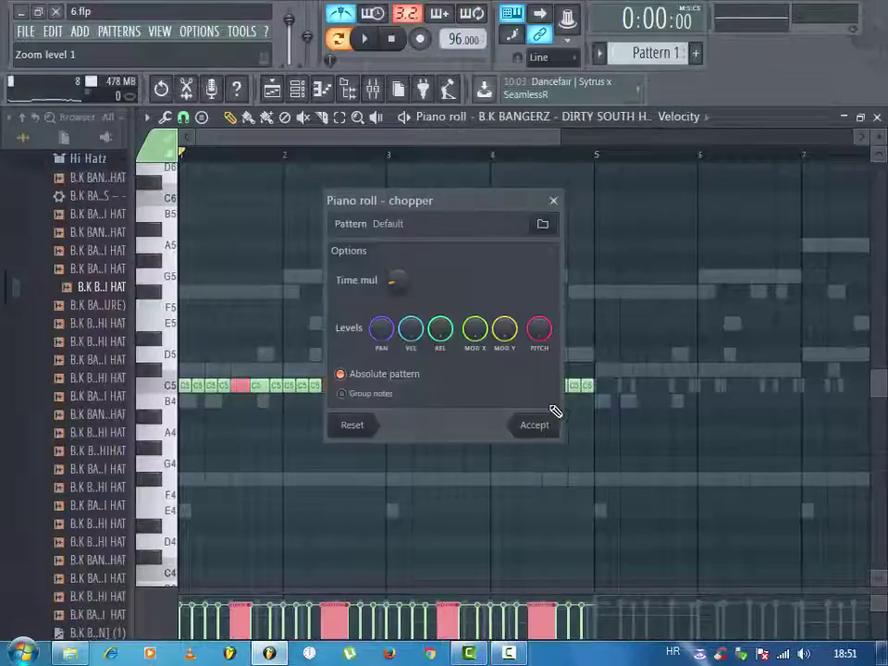
pyautogui.press('space')
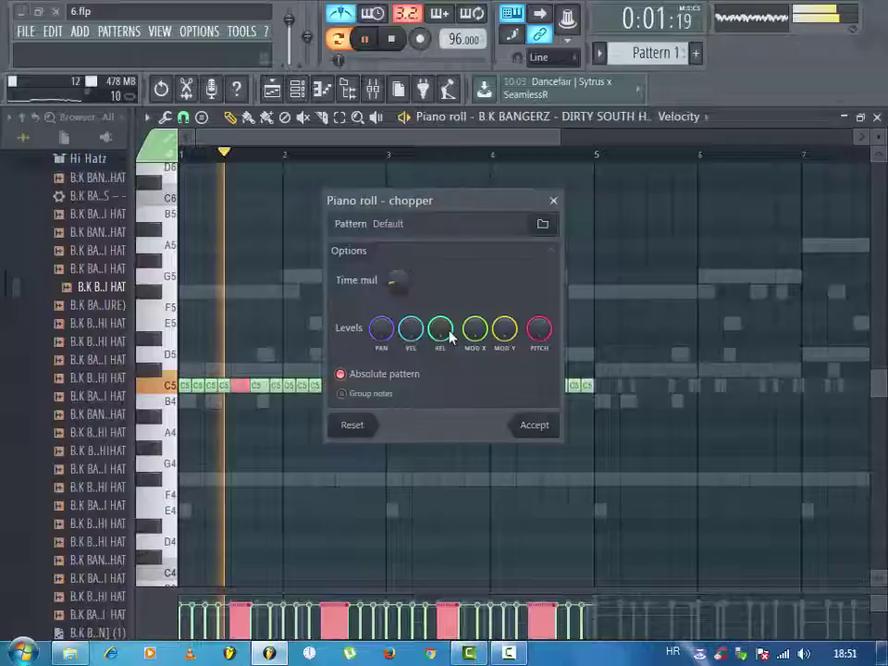
pyautogui.click(534, 425)
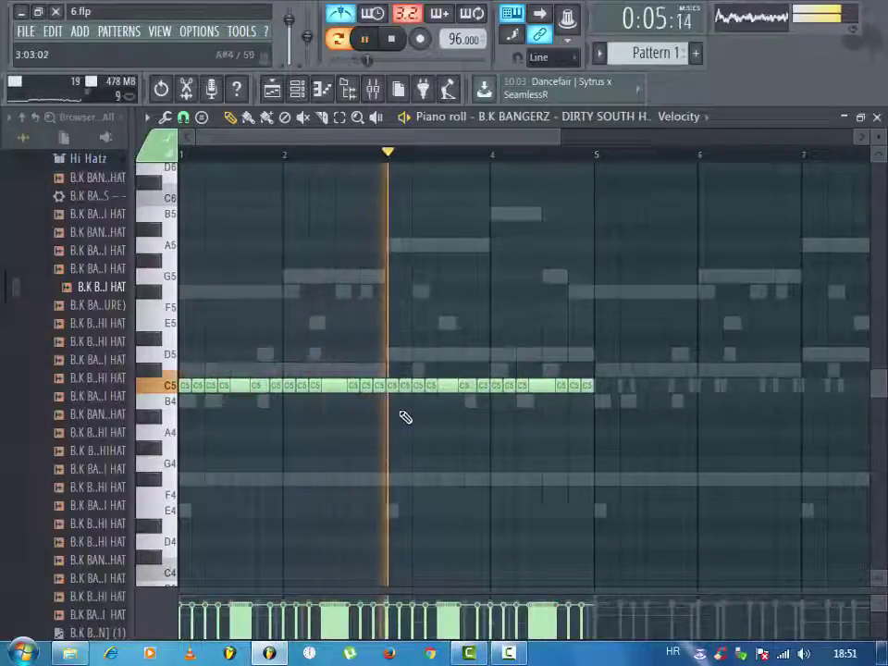
pyautogui.press('space')
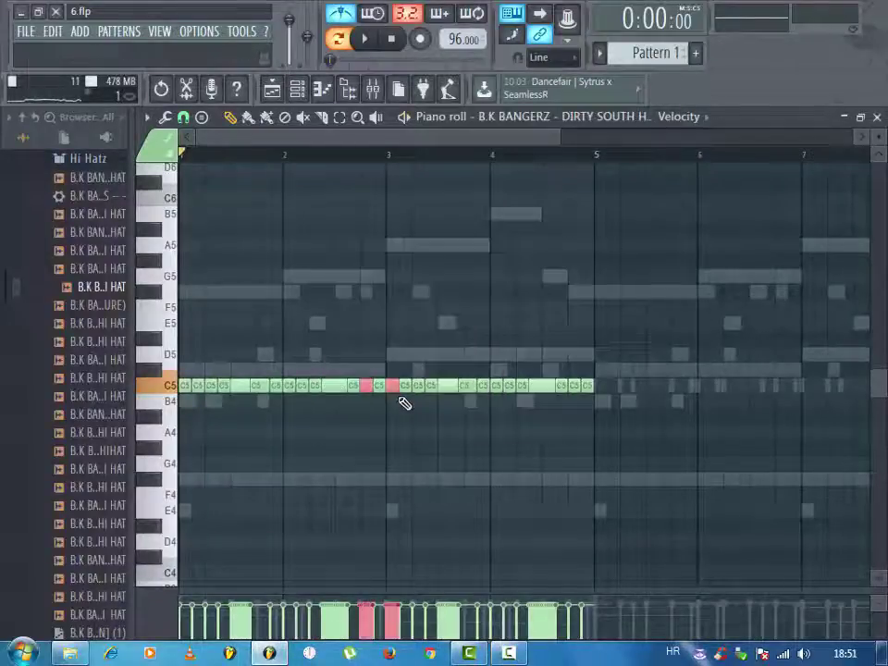
# - Play the chopped hi-hat pattern and delete the hi-hat notes of bars 3 and 4
pyautogui.press('space')
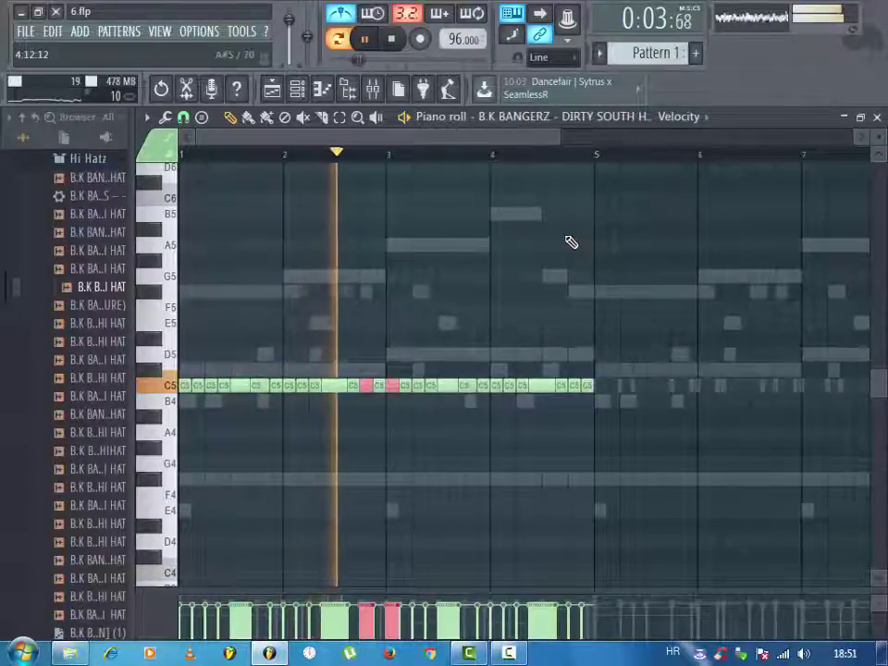
pyautogui.press('space')
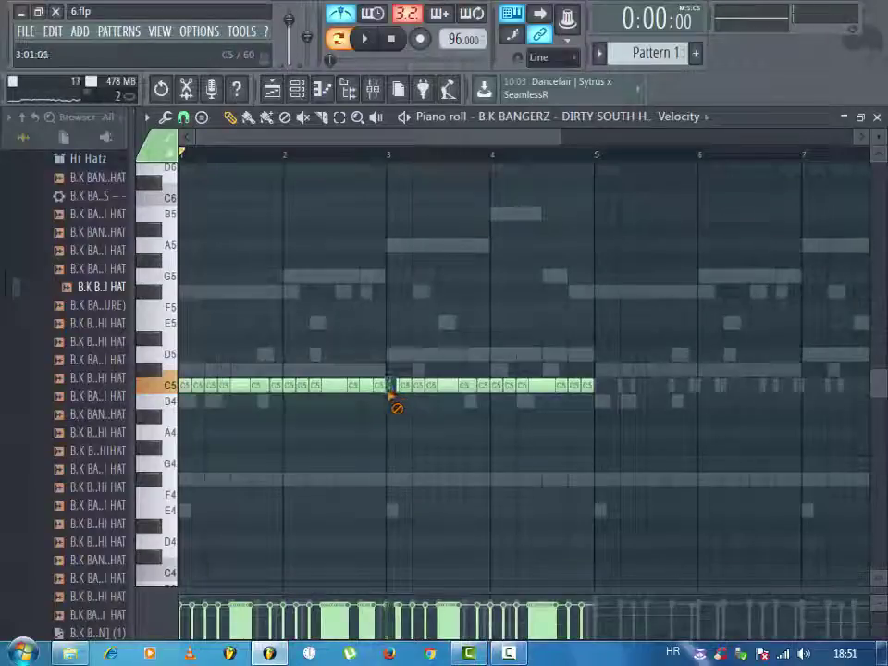
pyautogui.moveTo(561, 132); pyautogui.dragTo(407, 135)
pyautogui.moveTo(718, 400)
pyautogui.mouseDown()
pyautogui.moveTo(846, 392)
pyautogui.moveTo(601, 403)
pyautogui.moveTo(663, 391)
pyautogui.moveTo(720, 380)
pyautogui.mouseUp()
pyautogui.press('space')
pyautogui.moveTo(347, 143); pyautogui.dragTo(483, 144)
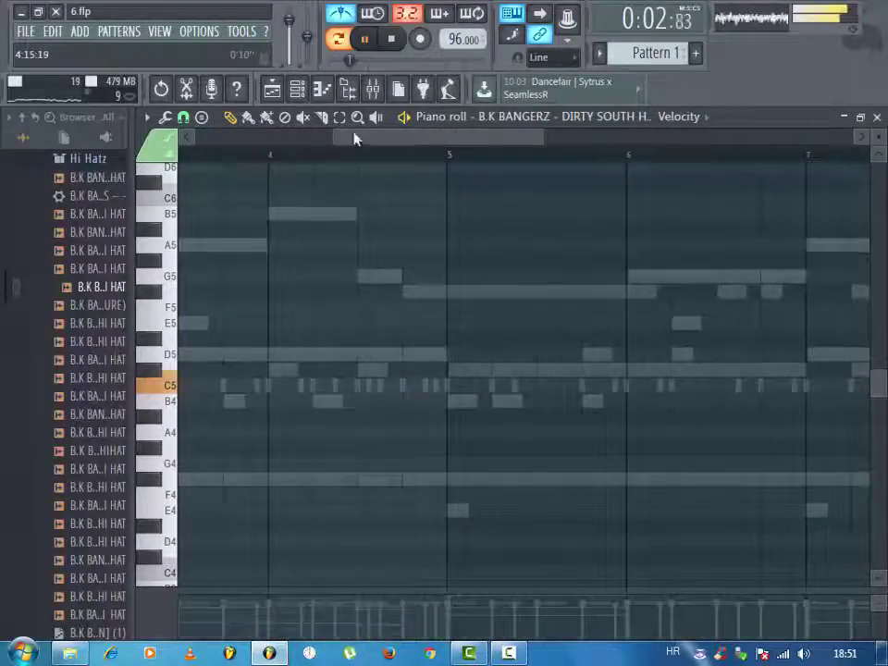
pyautogui.moveTo(385, 139); pyautogui.dragTo(210, 138)
pyautogui.press('space')
# - Duplicate the hi-hat notes of bars 1 and 2 into bars 3 and 4
pyautogui.moveTo(544, 367); pyautogui.dragTo(189, 408)
pyautogui.hotkey('ctrl', 'b')
pyautogui.click(682, 437)
# - Replace the last hi-hat note of bar 4 with shorter notes, using a finer snap setting
pyautogui.moveTo(359, 137); pyautogui.dragTo(444, 169)
pyautogui.rightClick(598, 386)
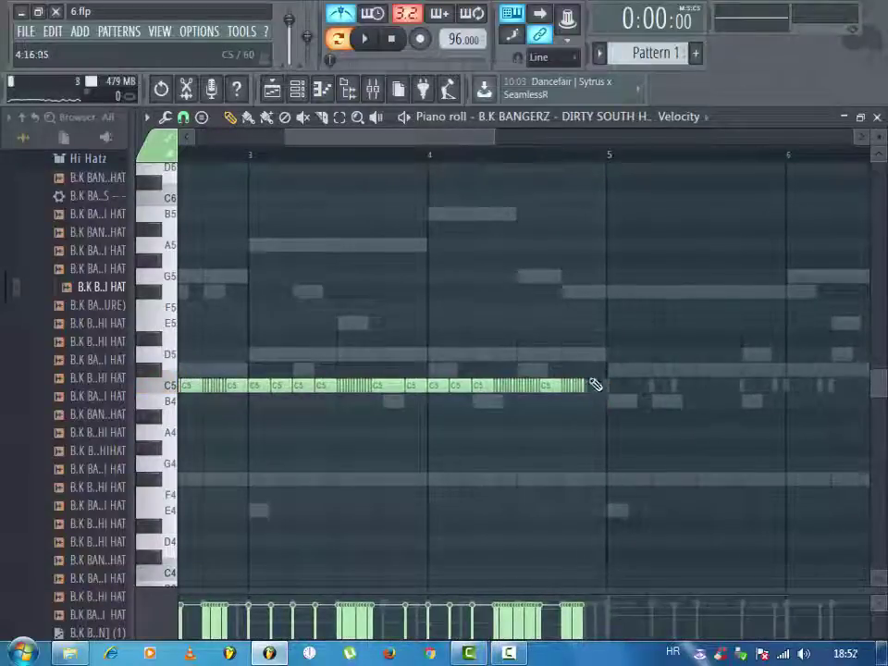
pyautogui.click(184, 118)
pyautogui.click(223, 230)
pyautogui.click(598, 386)
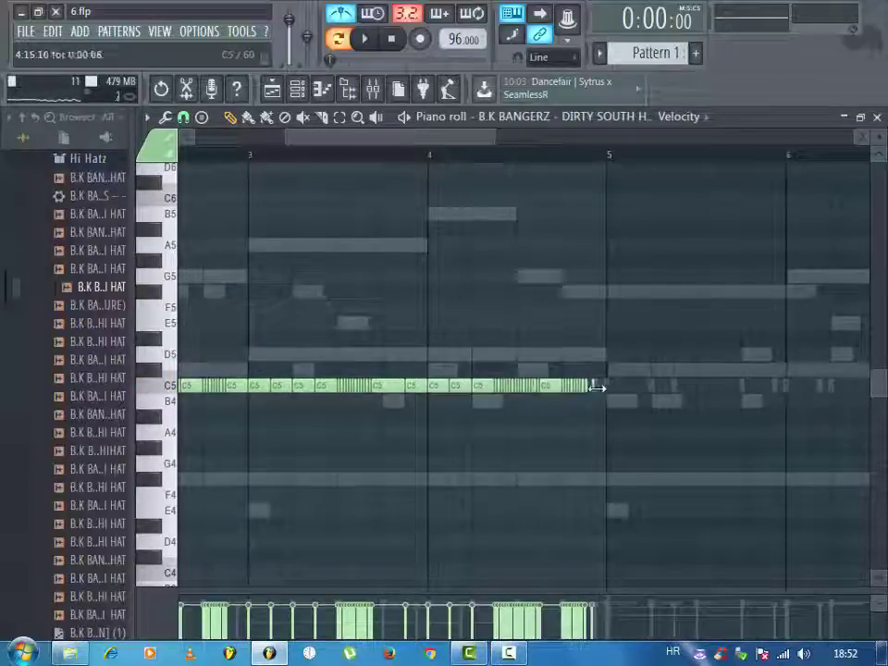
# - Restore the coarser snap, copy the hi-hat notes of bars 1 to 4 into bars 5 to 8, and play the result
pyautogui.moveTo(626, 393); pyautogui.dragTo(177, 361)
pyautogui.click(184, 118)
pyautogui.click(232, 359)
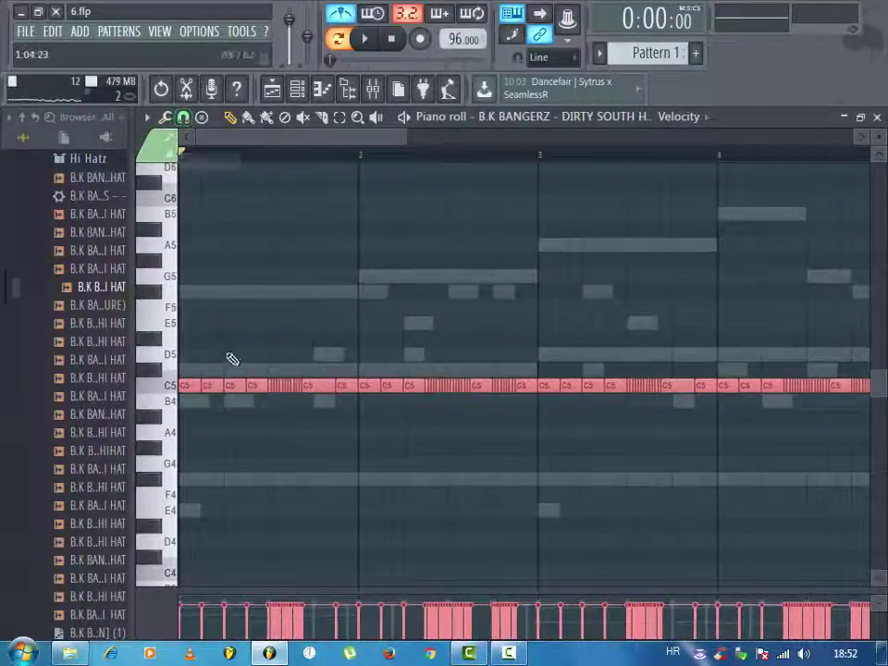
pyautogui.moveTo(187, 388); pyautogui.dragTo(784, 405)
pyautogui.press('space')
pyautogui.moveTo(444, 141); pyautogui.dragTo(846, 148)
pyautogui.keyDown('ctrl'); pyautogui.click(572, 245); pyautogui.keyUp('ctrl')
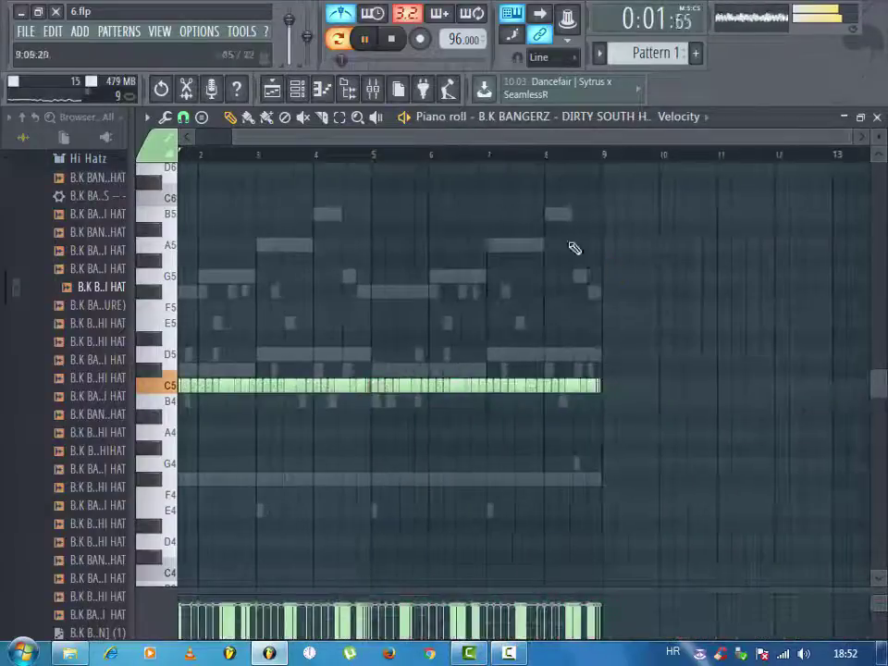
# - Transpose all hi-hat notes down to F#4, trying several pitches during playback, and return to the channel rack
pyautogui.moveTo(477, 138); pyautogui.dragTo(287, 142)
pyautogui.hotkey('shift', 'Down')
pyautogui.hotkey('shift', 'Down')
pyautogui.hotkey('shift', 'Down')
pyautogui.hotkey('shift', 'Down')
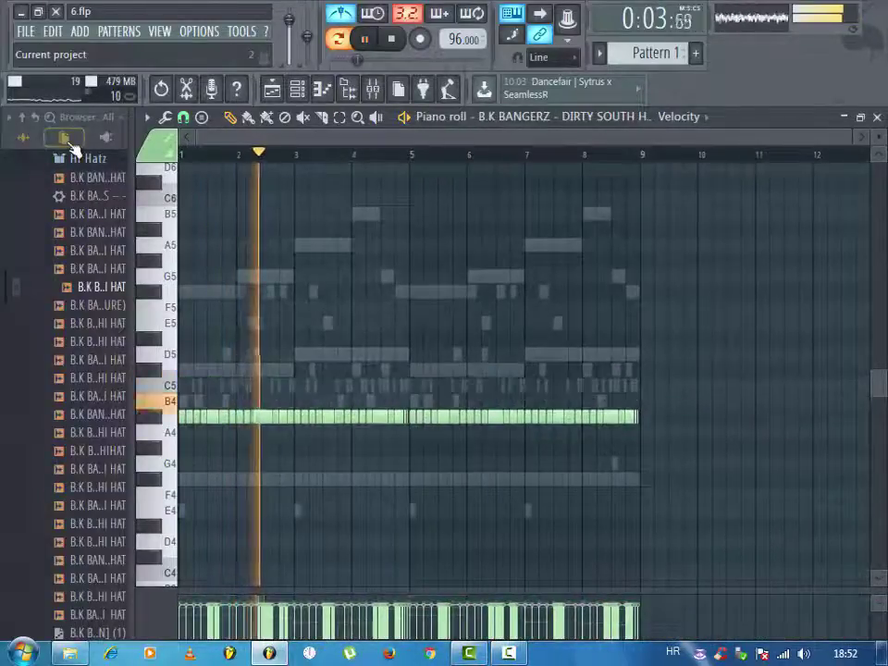
pyautogui.hotkey('shift', 'Up')
pyautogui.hotkey('shift', 'Up')
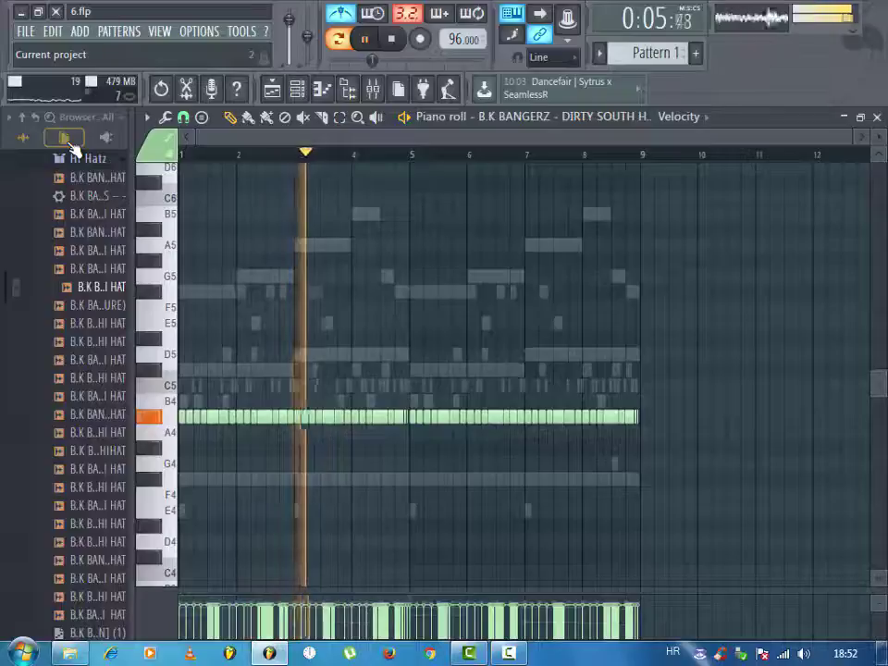
pyautogui.hotkey('shift', 'Up')
pyautogui.hotkey('shift', 'Up')
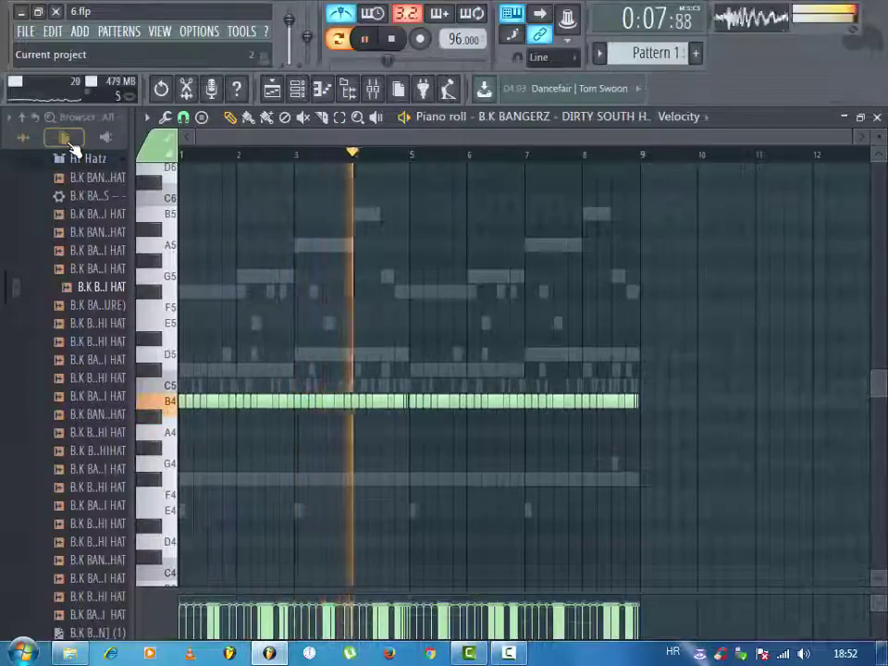
pyautogui.hotkey('shift', 'Down')
pyautogui.hotkey('shift', 'Down')
pyautogui.hotkey('shift', 'Down')
pyautogui.hotkey('shift', 'Down')
pyautogui.hotkey('shift', 'Down')
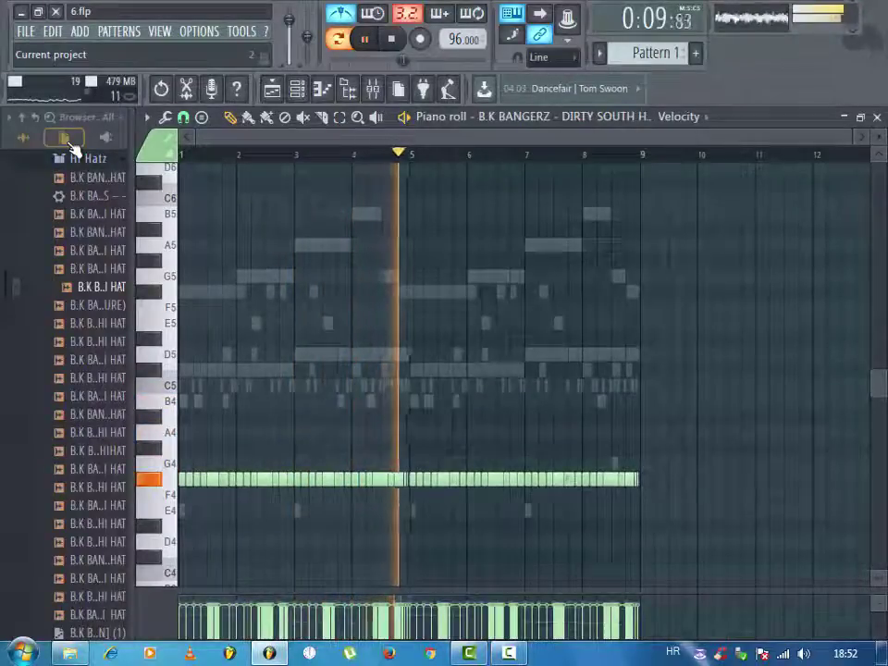
pyautogui.press('F6')
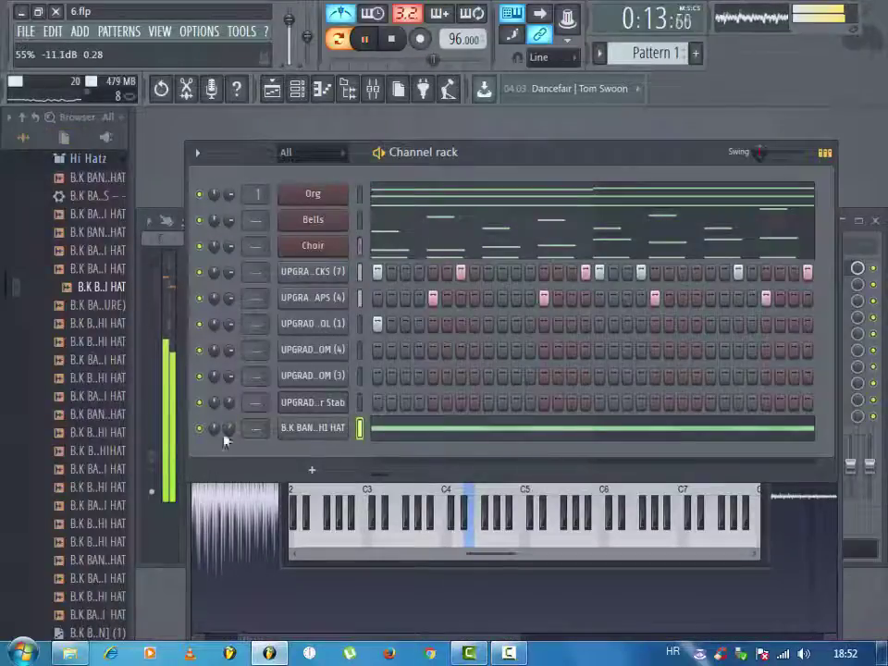
# - Add the B.K BANGERZ - CLUB HAT sample from the BK open hats folder as a new channel and make it cut itself
pyautogui.click(72, 157)
pyautogui.scroll(5, 91, 231)
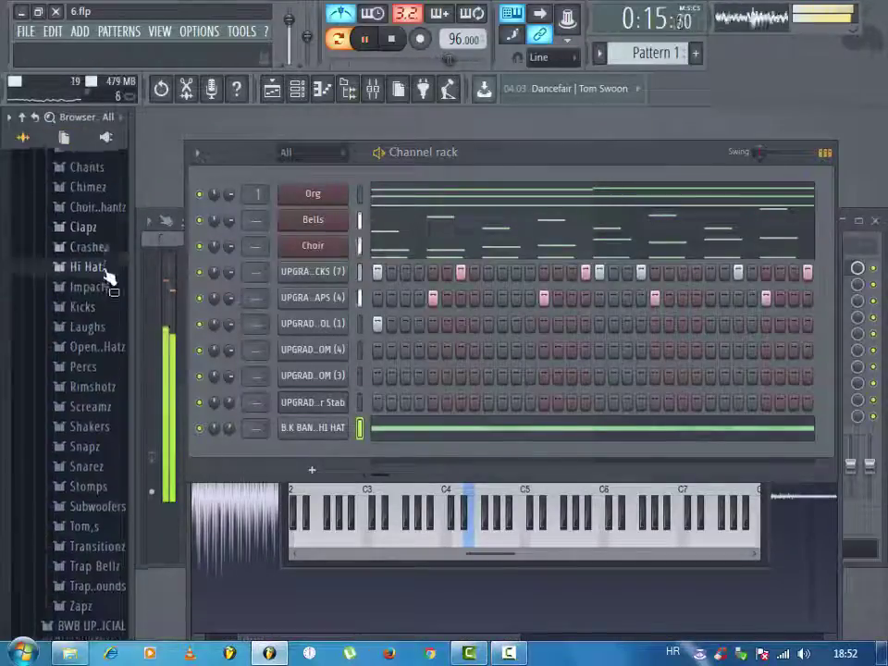
pyautogui.click(92, 457)
pyautogui.click(101, 469)
pyautogui.click(101, 451)
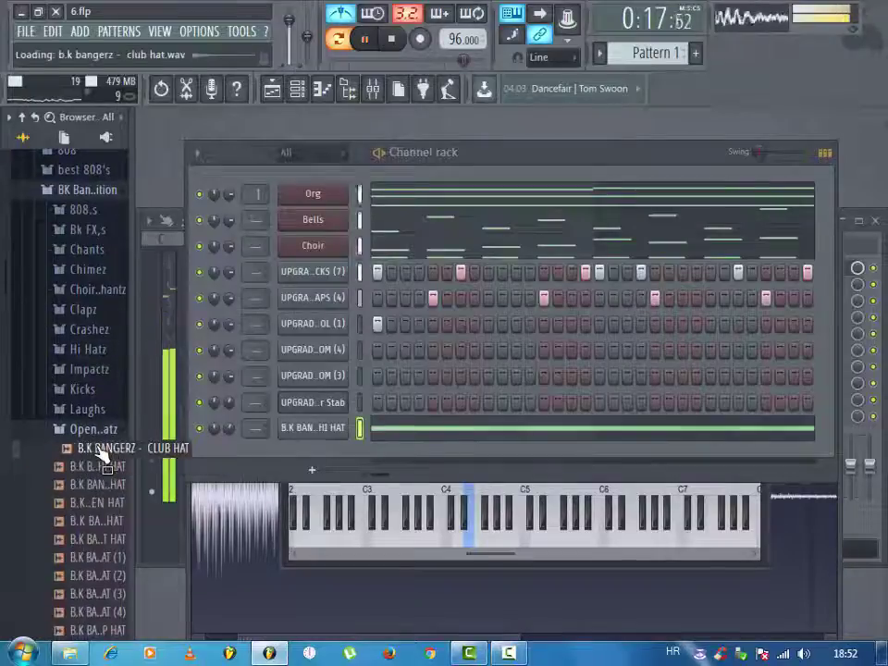
pyautogui.moveTo(104, 454); pyautogui.dragTo(314, 450)
pyautogui.rightClick(344, 444)
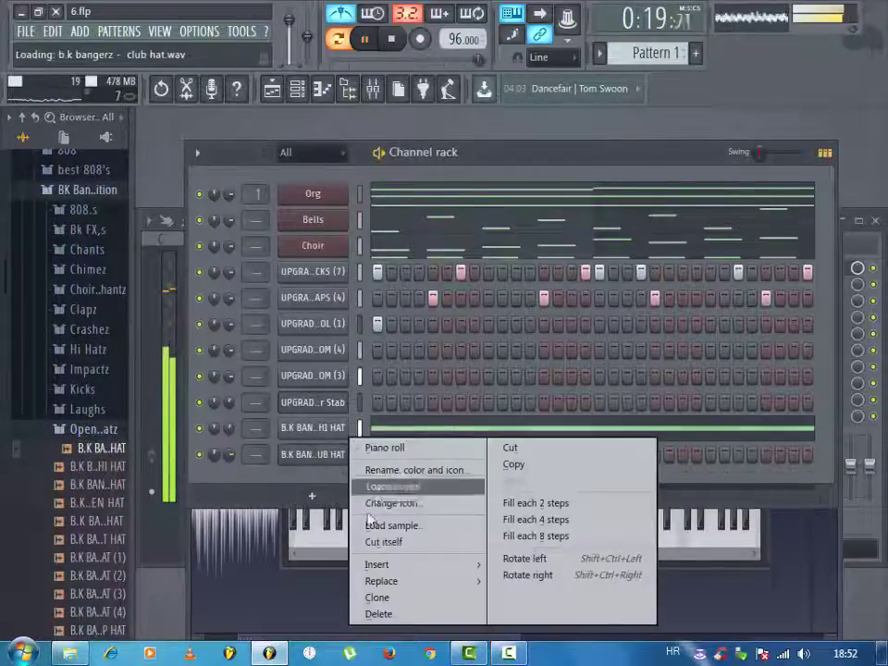
pyautogui.click(385, 544)
# - Program the club hat on steps 9, 25 and 31 of the pattern
pyautogui.click(488, 453)
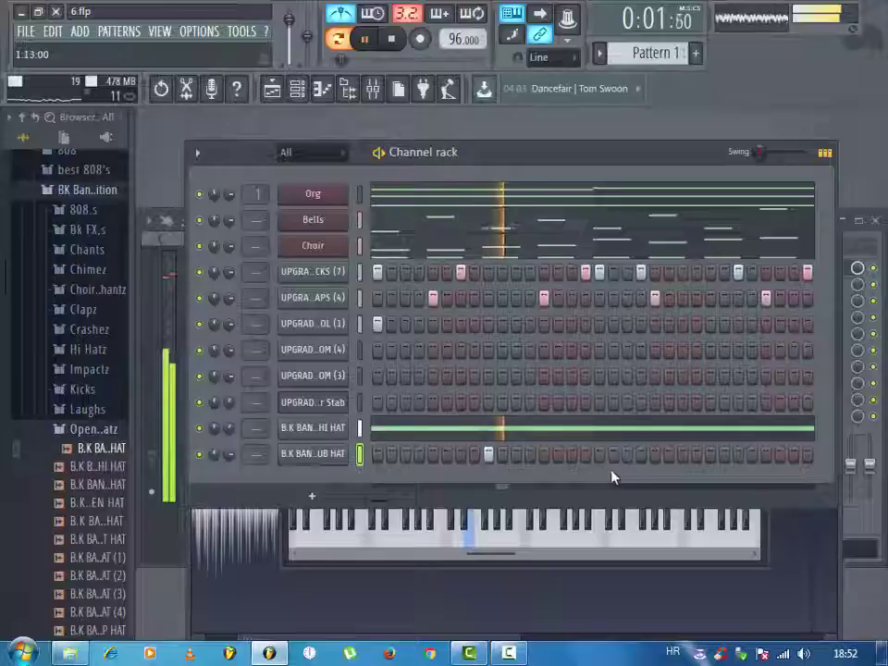
pyautogui.click(711, 454)
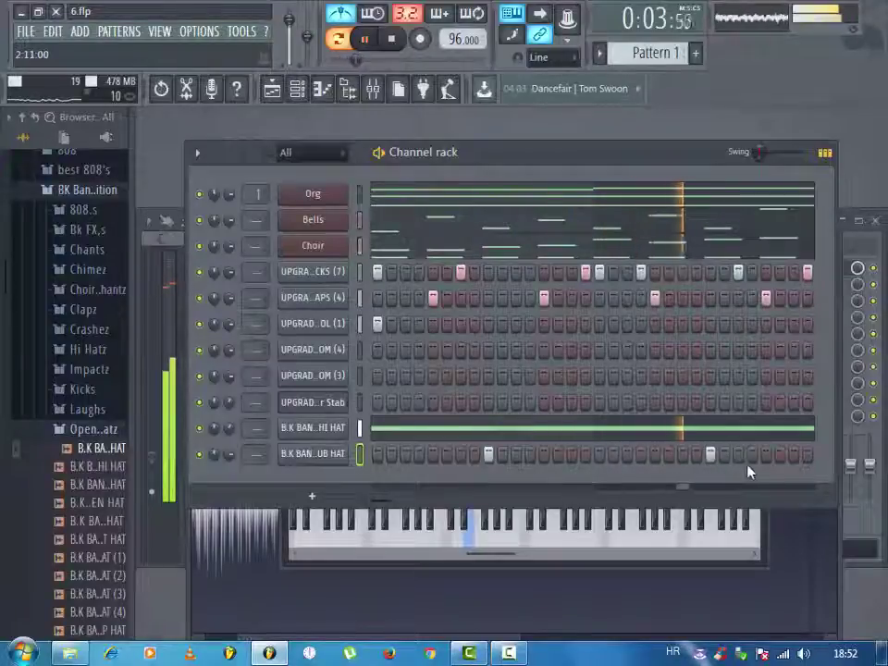
pyautogui.click(793, 454)
# - Check the club hat's notes in its piano roll and play the pattern
pyautogui.rightClick(319, 455)
pyautogui.click(380, 448)
pyautogui.press('space')
pyautogui.moveTo(403, 372); pyautogui.dragTo(398, 396)
pyautogui.moveTo(578, 367); pyautogui.dragTo(574, 410)
pyautogui.press('space')
pyautogui.press('Escape')
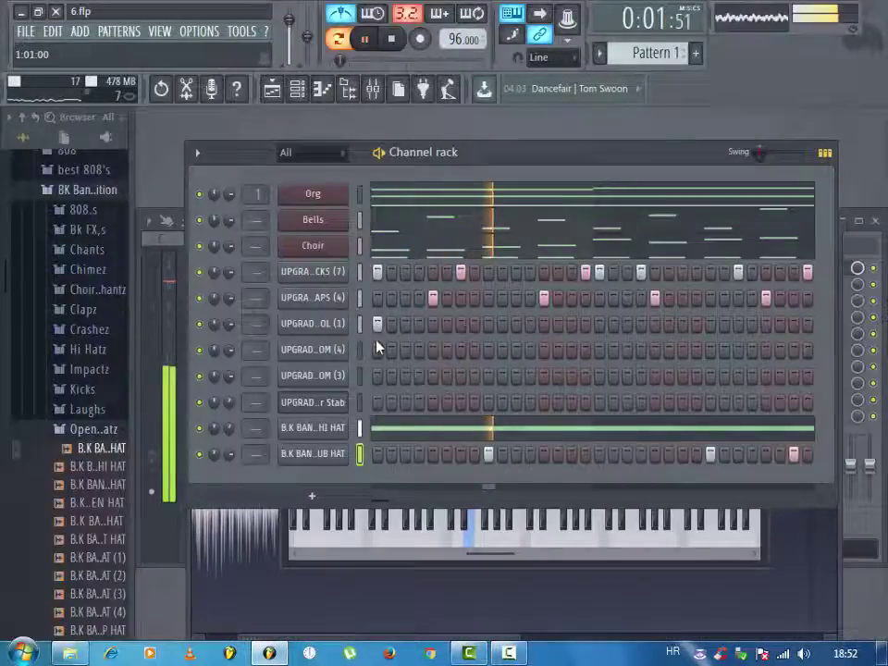
# - Audition 808 and 909 kick samples from the WAV kicks folder of XXL Hip Hop Drums
pyautogui.click(97, 194)
pyautogui.scroll(-10, 107, 435)
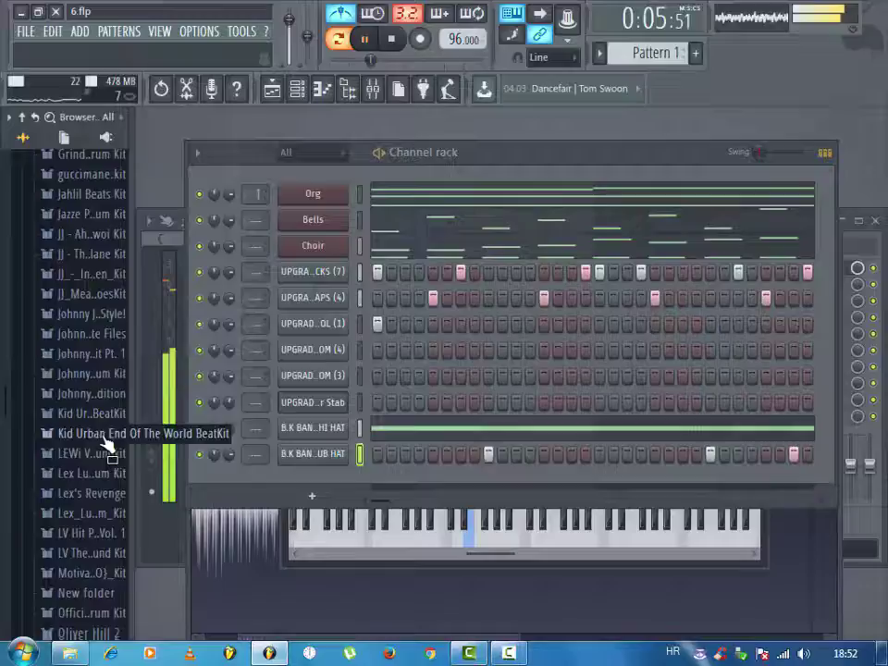
pyautogui.scroll(-4, 107, 459)
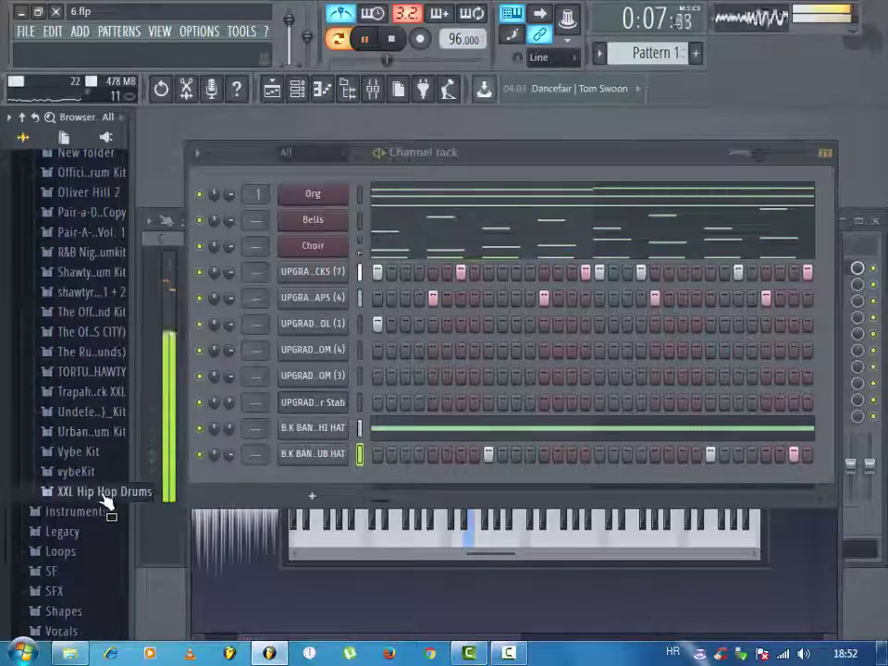
pyautogui.click(103, 493)
pyautogui.click(99, 571)
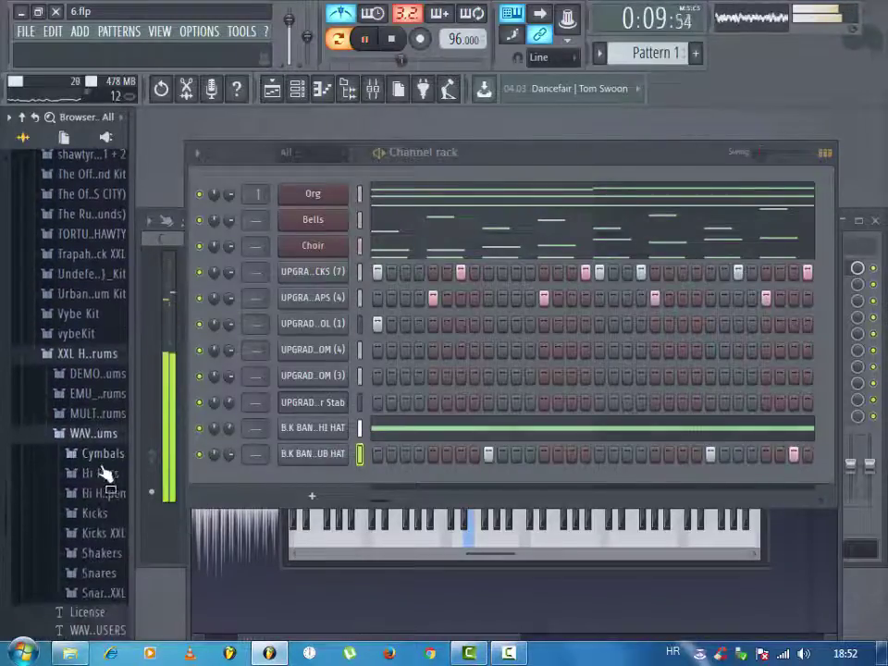
pyautogui.click(109, 521)
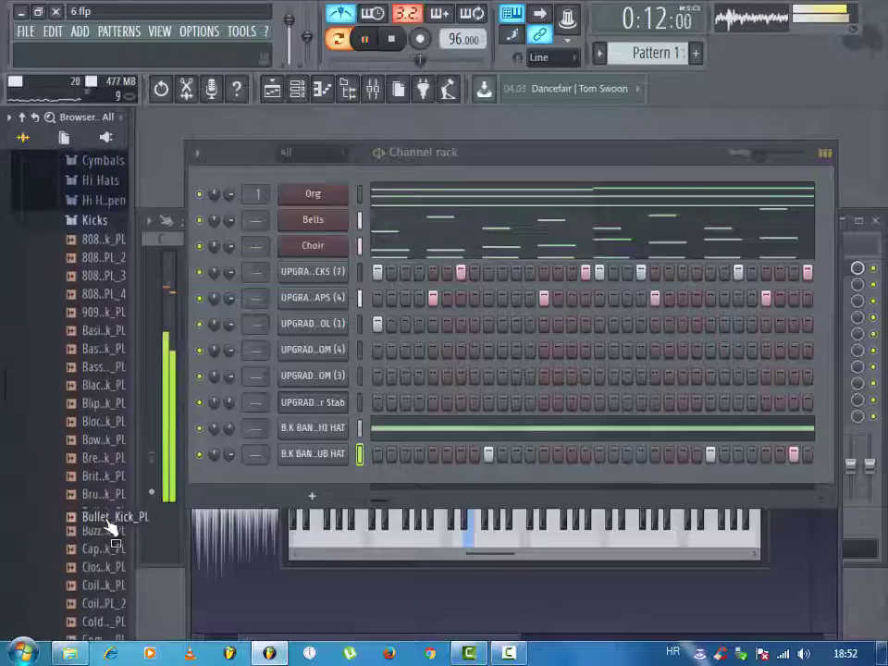
pyautogui.click(113, 252)
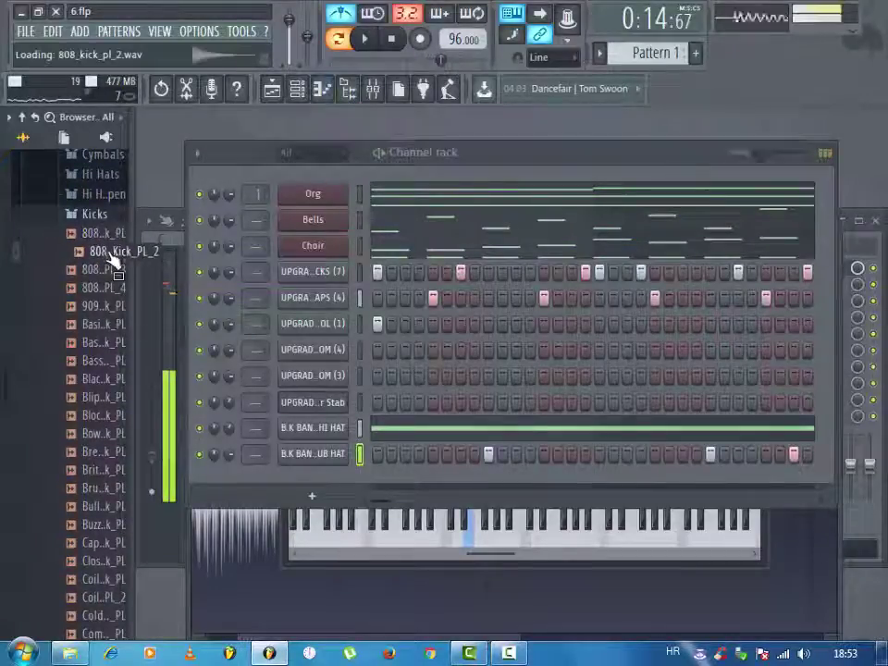
pyautogui.click(112, 237)
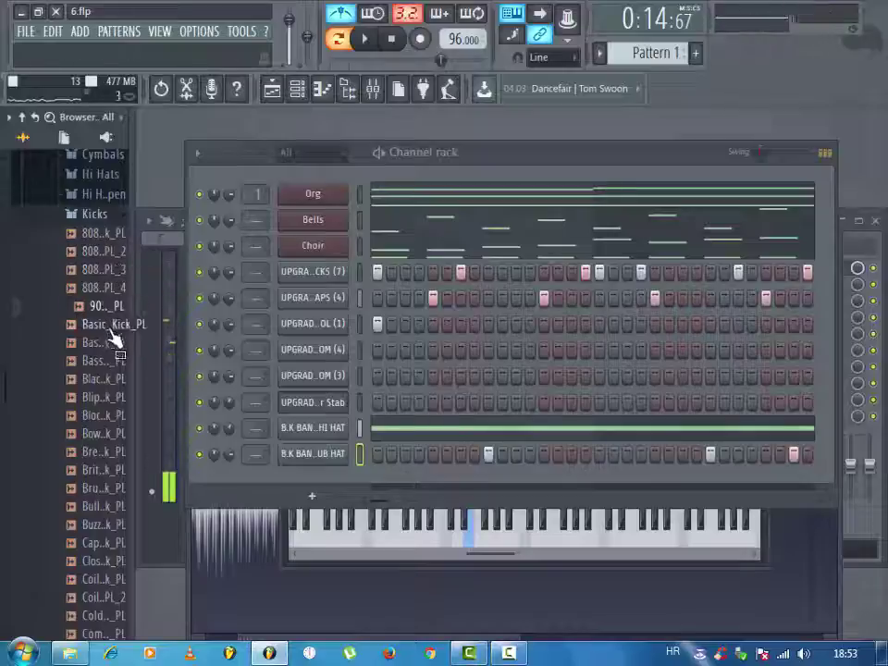
pyautogui.click(100, 217)
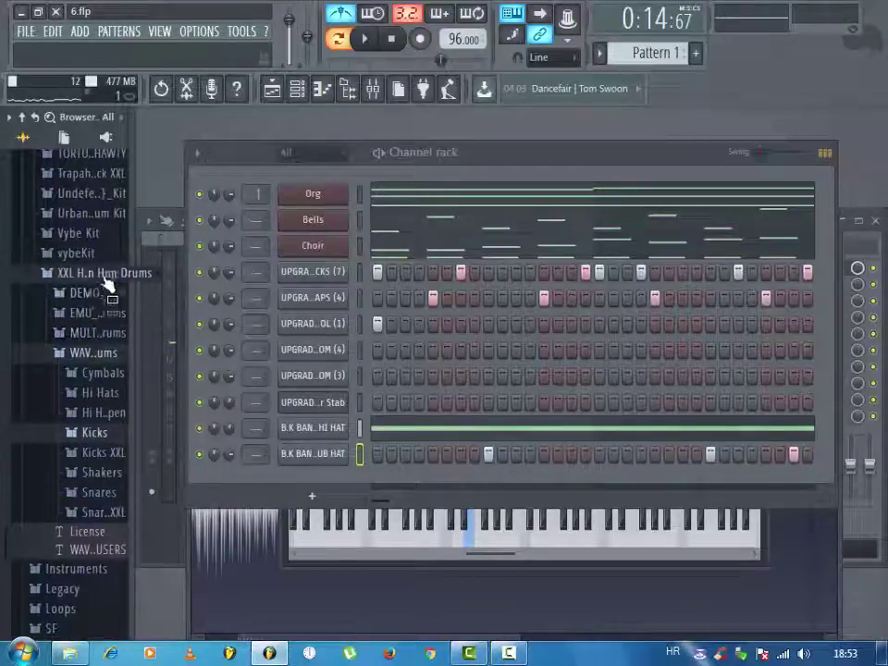
pyautogui.click(103, 274)
# - Audition kicks in the Urban Heat drum kit, add Urban Heat - Boom (2) as a new channel and make it cut itself
pyautogui.click(98, 271)
pyautogui.click(99, 290)
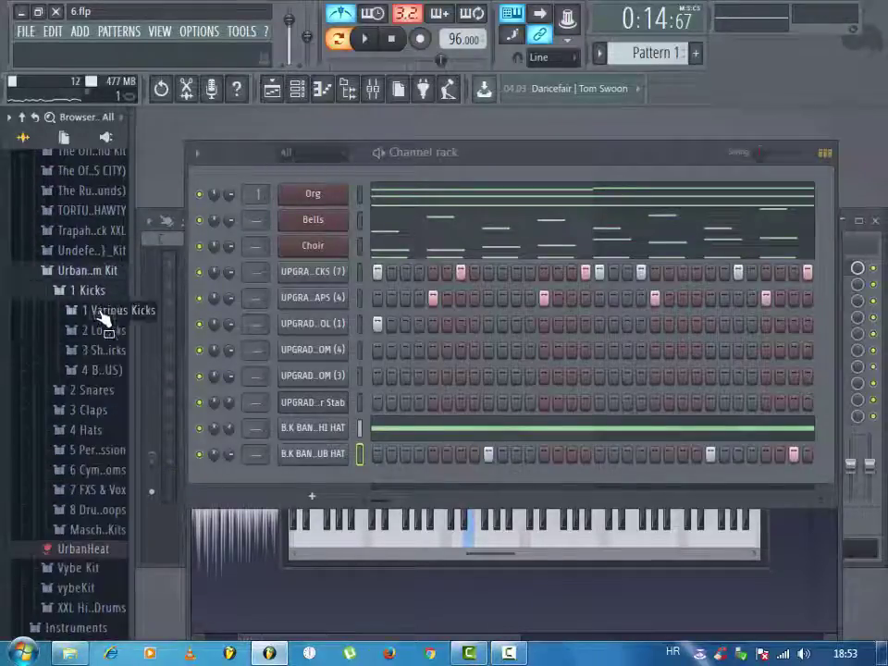
pyautogui.click(105, 347)
pyautogui.click(102, 289)
pyautogui.click(100, 161)
pyautogui.click(100, 179)
pyautogui.click(100, 217)
pyautogui.click(104, 194)
pyautogui.click(101, 181)
pyautogui.click(104, 197)
pyautogui.moveTo(105, 200); pyautogui.dragTo(359, 483)
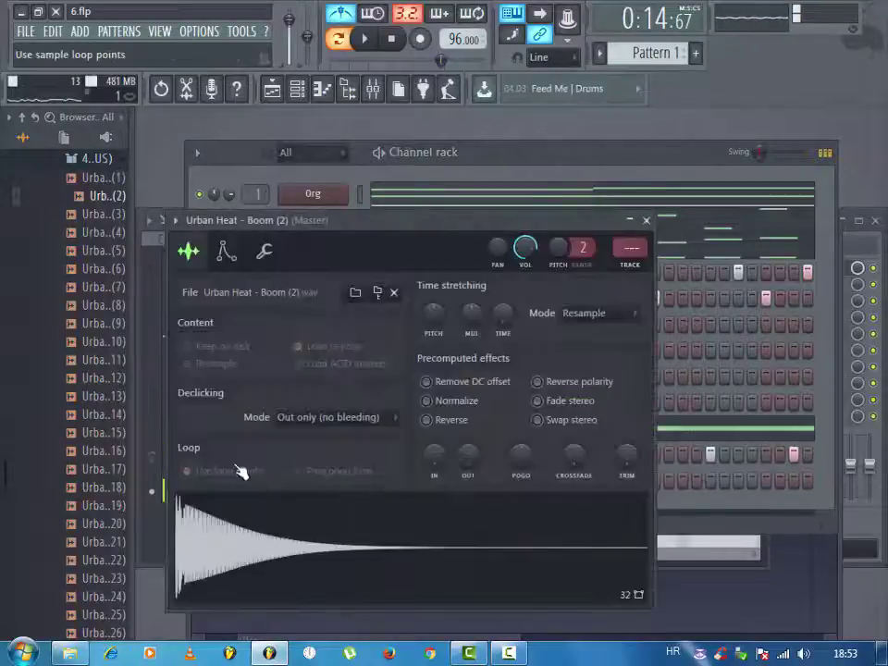
pyautogui.click(266, 252)
pyautogui.click(188, 251)
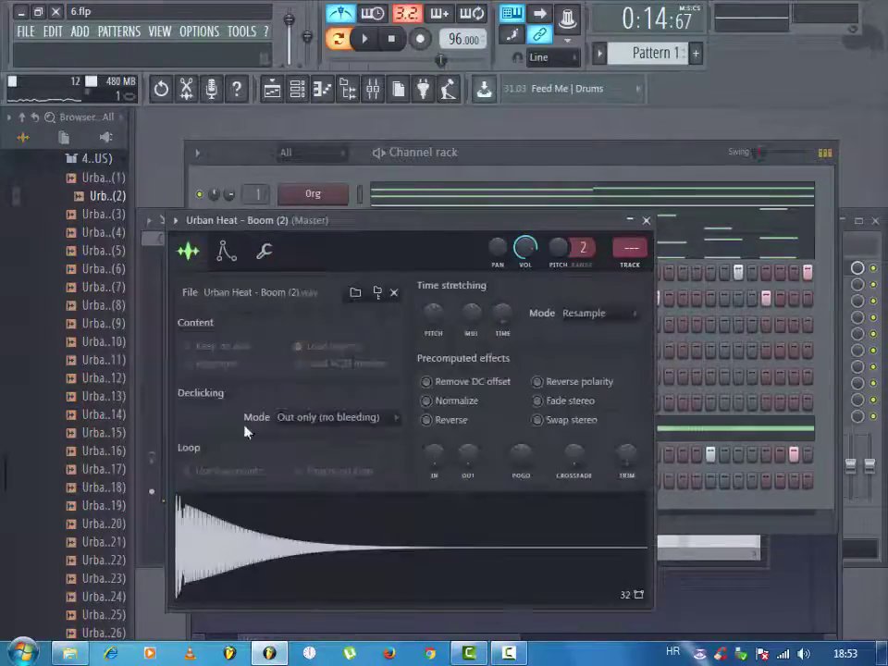
# - Open the Boom (2) sample in Edison and detect its pitch regions
pyautogui.rightClick(267, 503)
pyautogui.click(287, 540)
pyautogui.rightClick(248, 402)
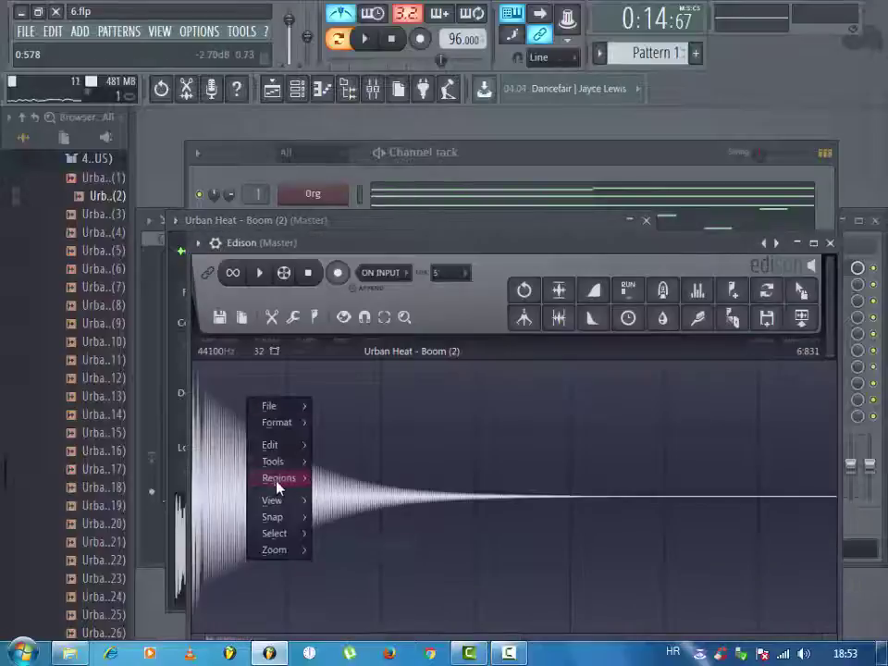
pyautogui.moveTo(293, 481)
pyautogui.click(362, 583)
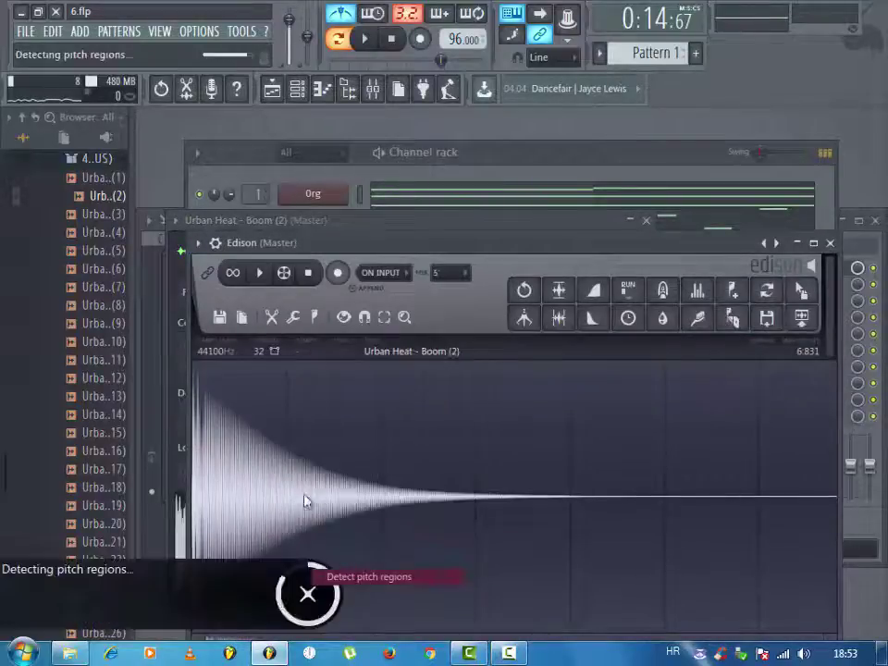
pyautogui.scroll(3, 269, 481)
pyautogui.moveTo(399, 242); pyautogui.dragTo(412, 165)
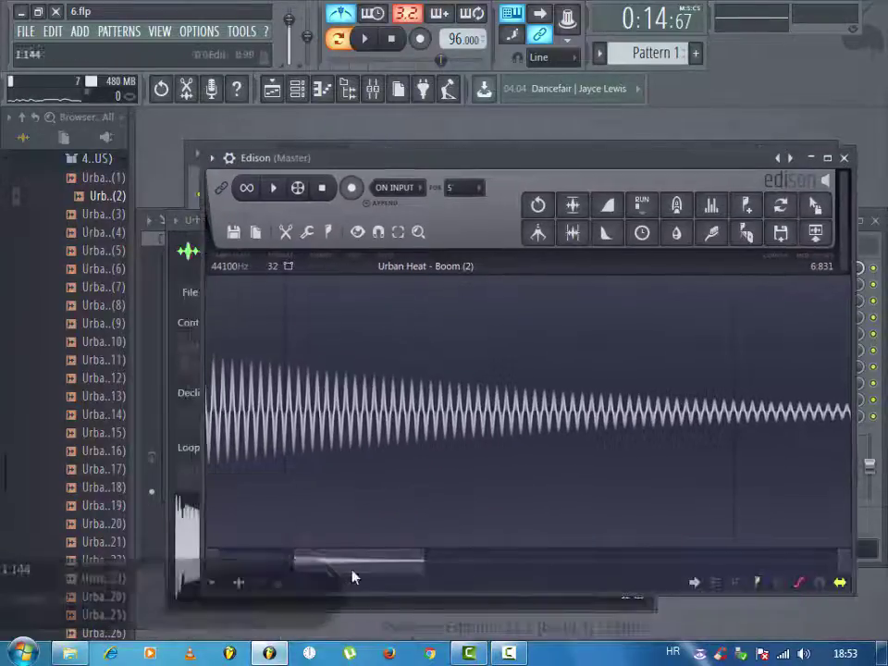
pyautogui.moveTo(352, 558); pyautogui.dragTo(208, 561)
pyautogui.press('Escape')
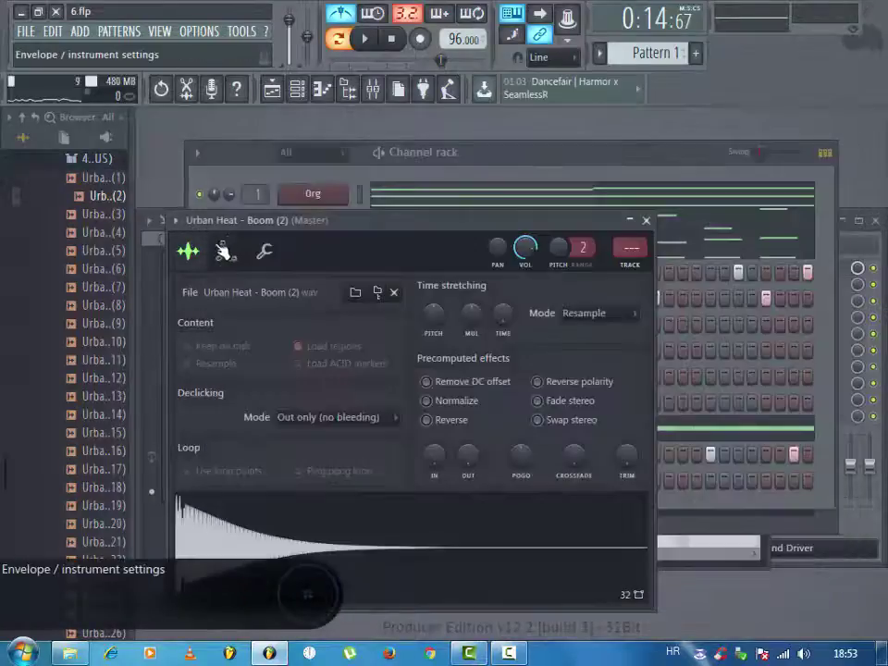
# - Try to change the root note of the Boom (2) channel
pyautogui.click(264, 250)
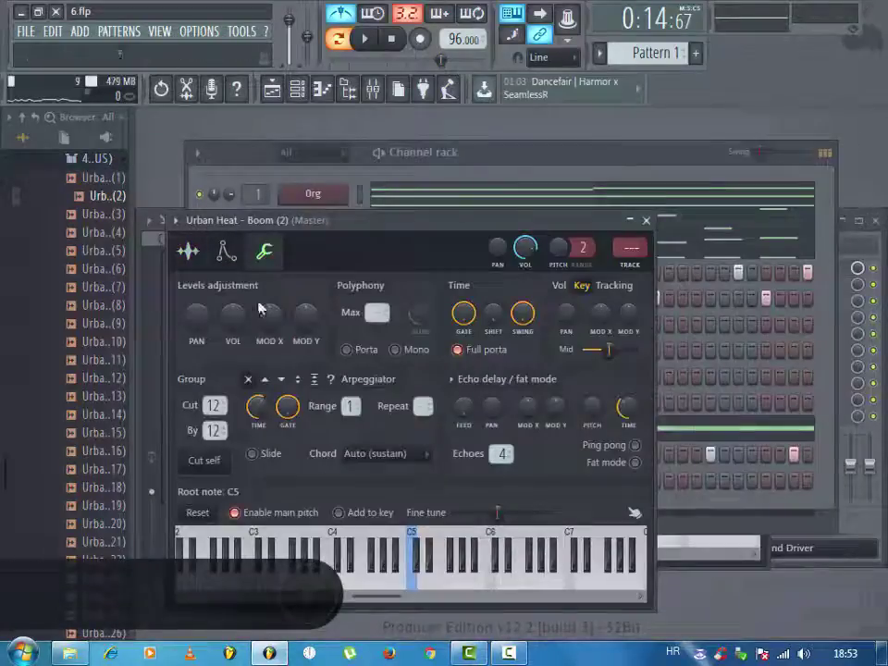
pyautogui.rightClick(357, 556)
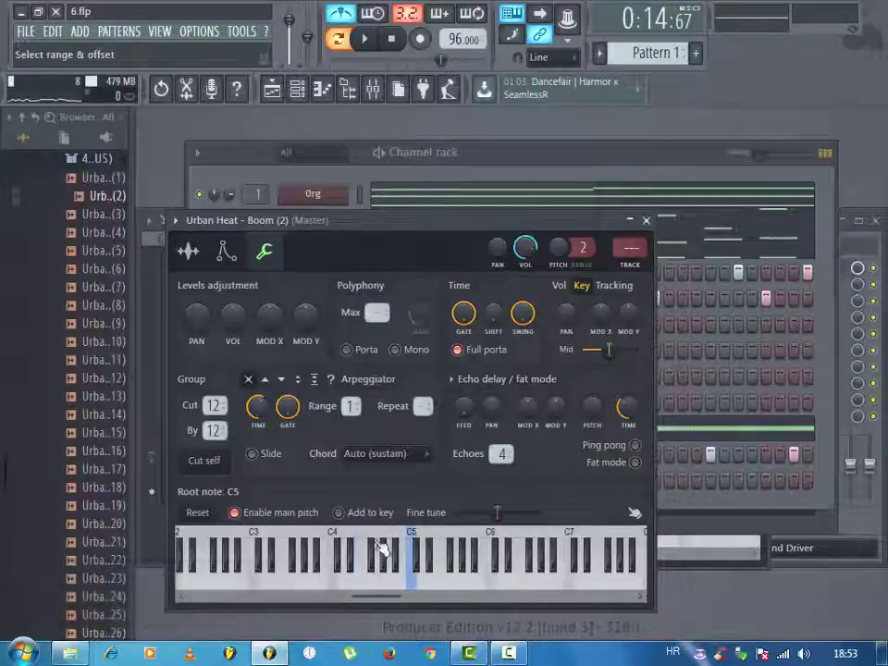
pyautogui.press('Escape')
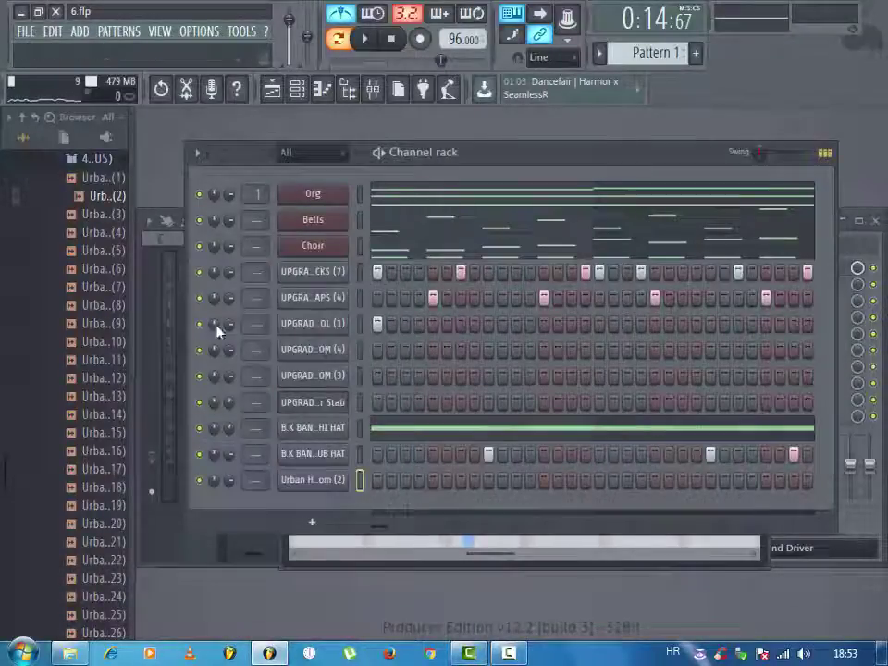
# - Remove Edison from the Master mixer track's first effect slot and check the root note in the Boom (2) channel settings
pyautogui.press('F9')
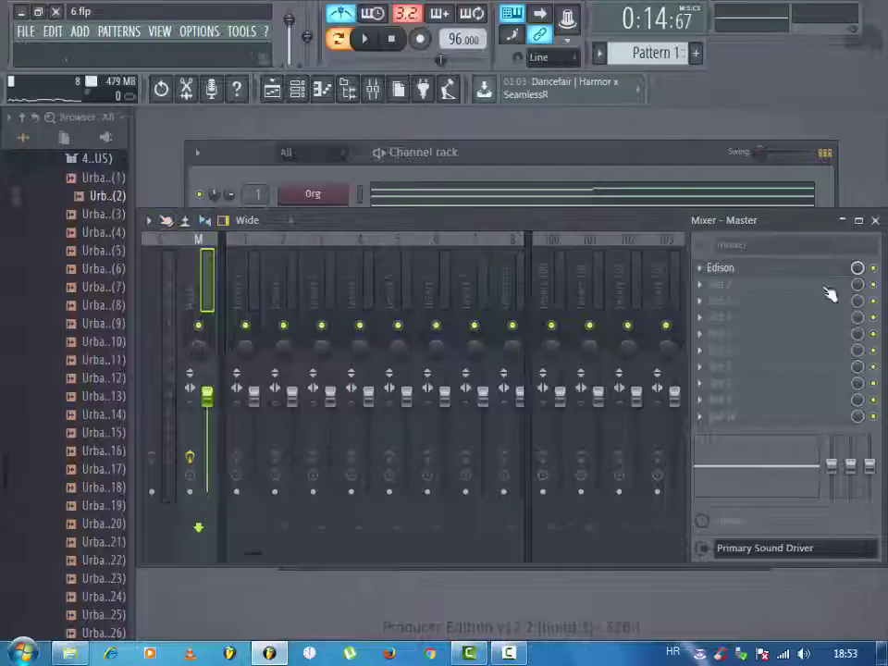
pyautogui.click(758, 273)
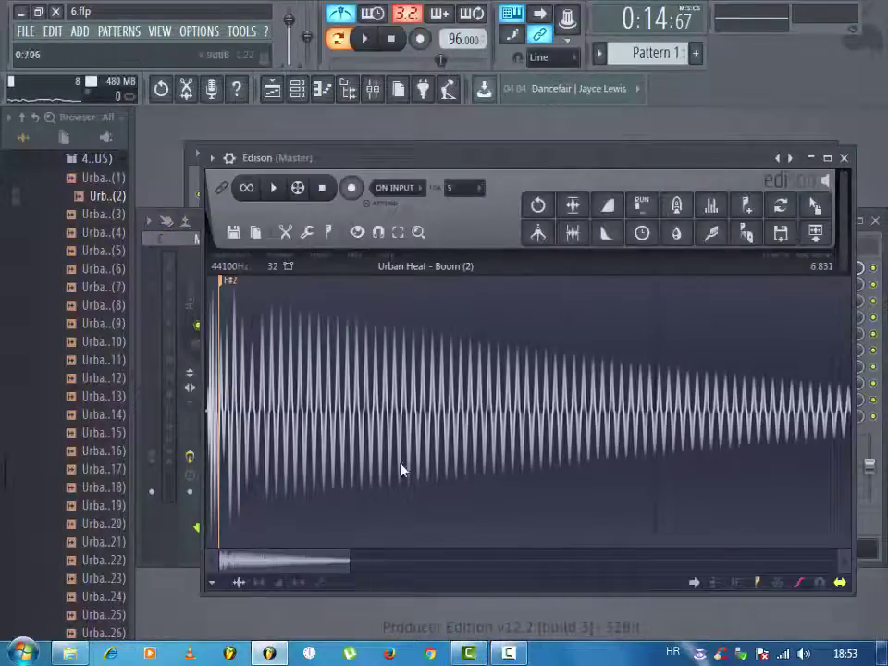
pyautogui.press('Escape')
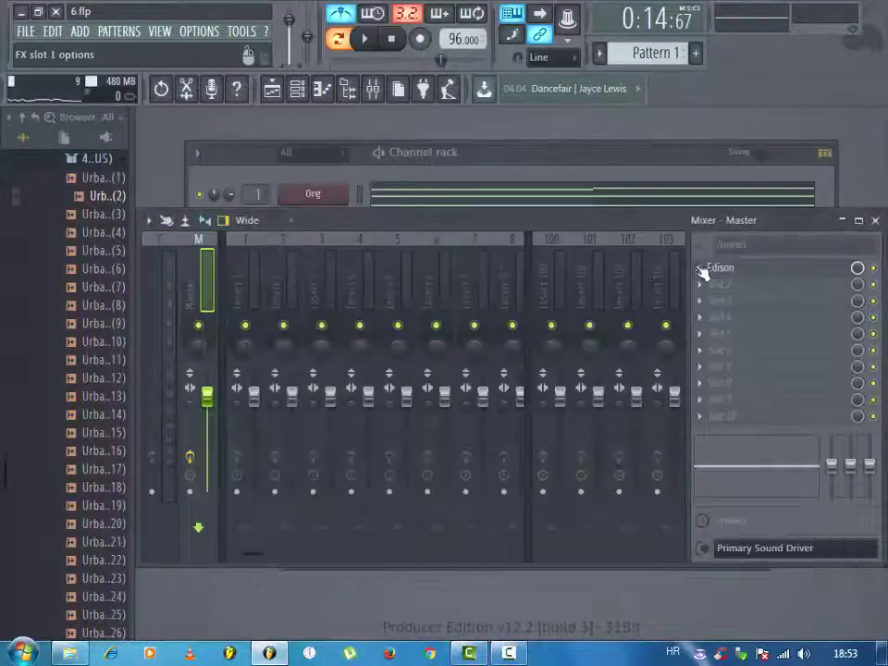
pyautogui.click(703, 271)
pyautogui.moveTo(714, 259)
pyautogui.click(645, 83)
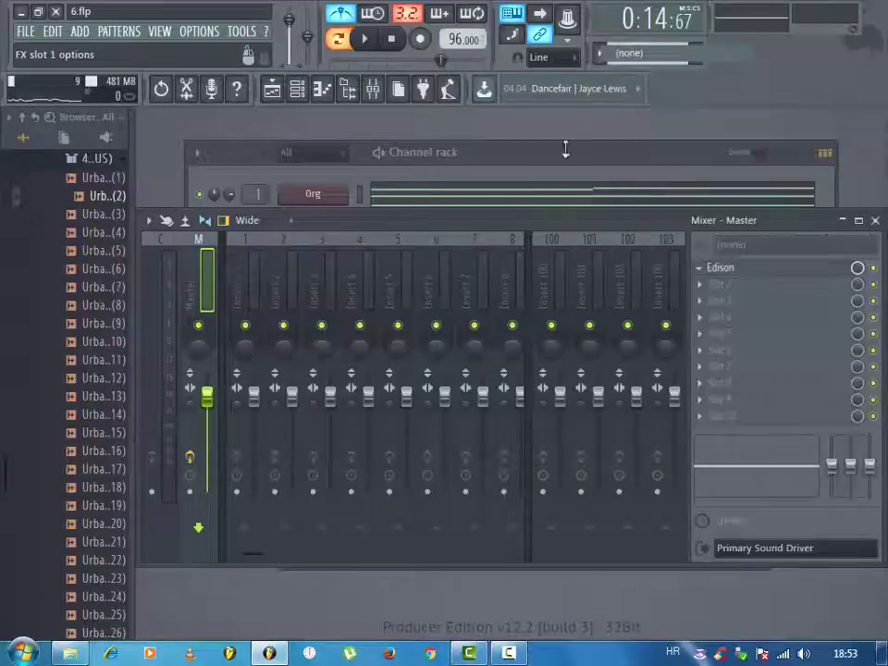
pyautogui.click(571, 147)
pyautogui.click(333, 485)
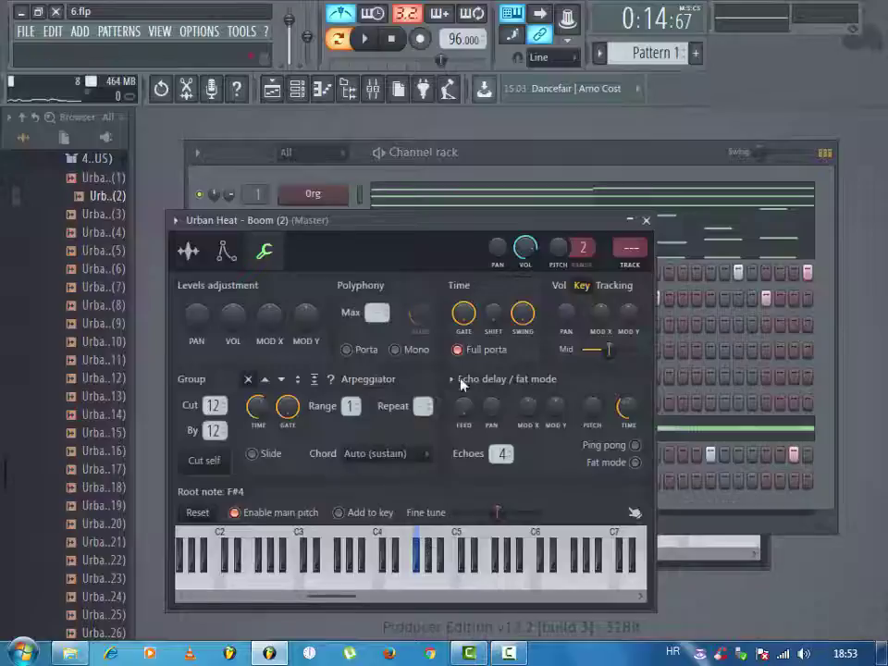
pyautogui.press('Escape')
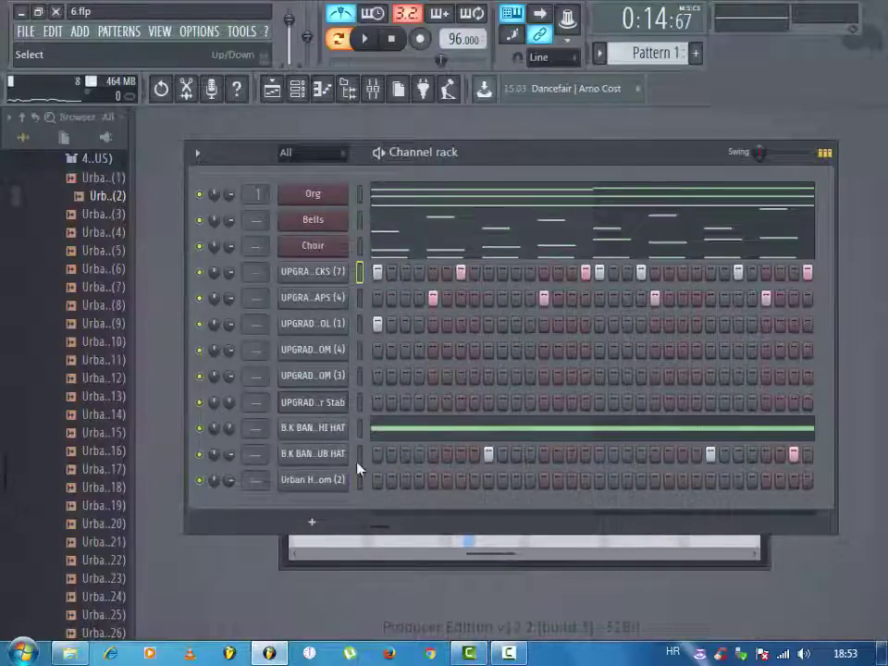
# - Paste the kick pattern from UPGRADE KICKS (7) into the Boom (2) channel and join its C5 notes legato in the piano roll
pyautogui.click(360, 480)
pyautogui.hotkey('ctrl', 'v')
pyautogui.rightClick(335, 481)
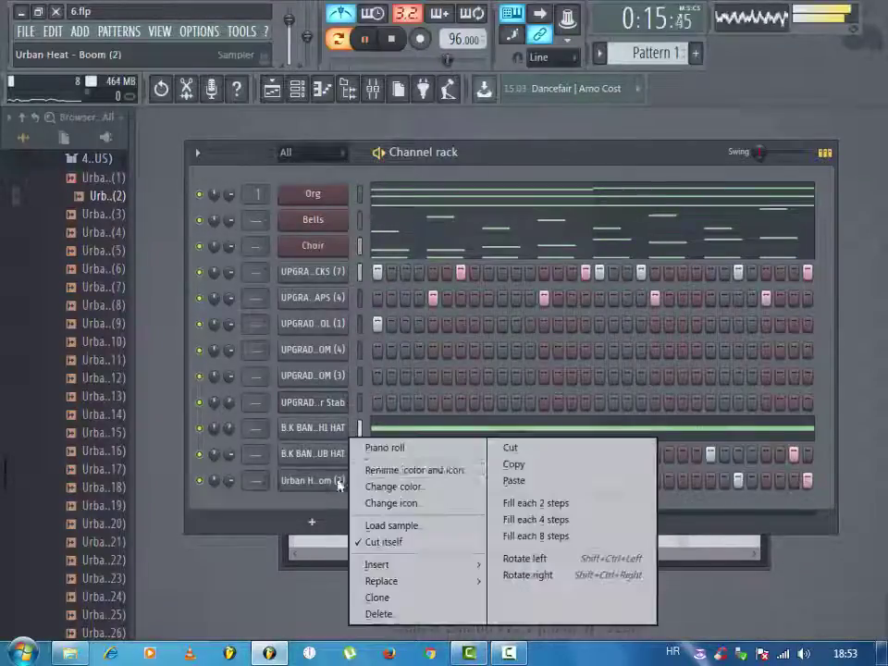
pyautogui.click(373, 449)
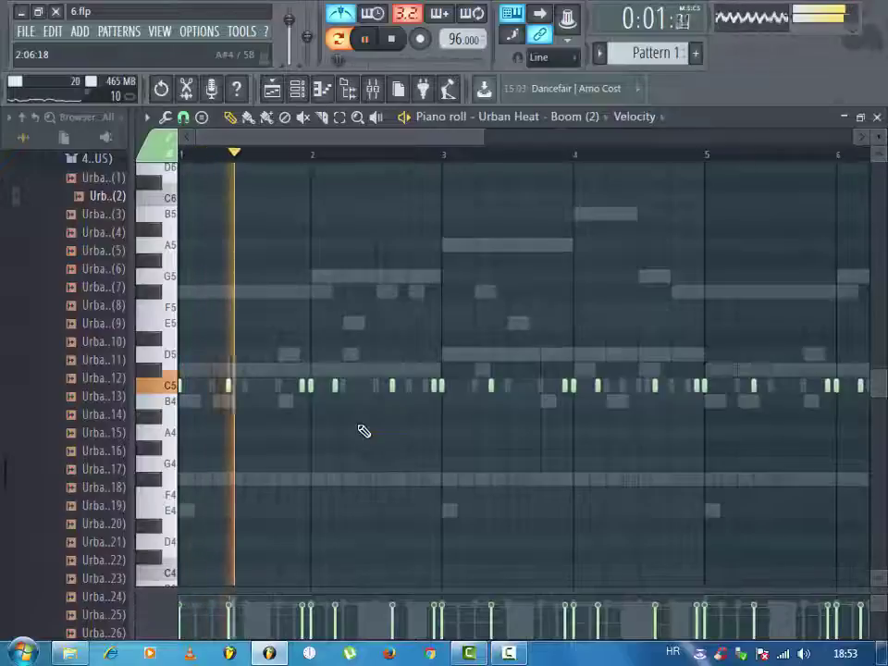
pyautogui.hotkey('alt', 'l')
pyautogui.press('Escape')
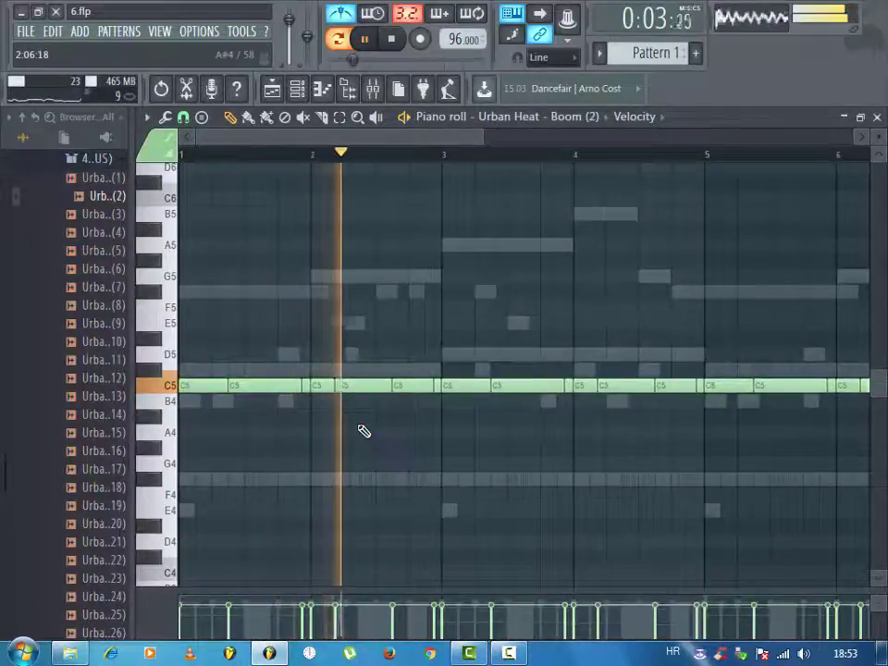
pyautogui.press('space')
# - Extend the last C5 note of Boom (2) to the end of bar 8
pyautogui.moveTo(432, 142); pyautogui.dragTo(741, 142)
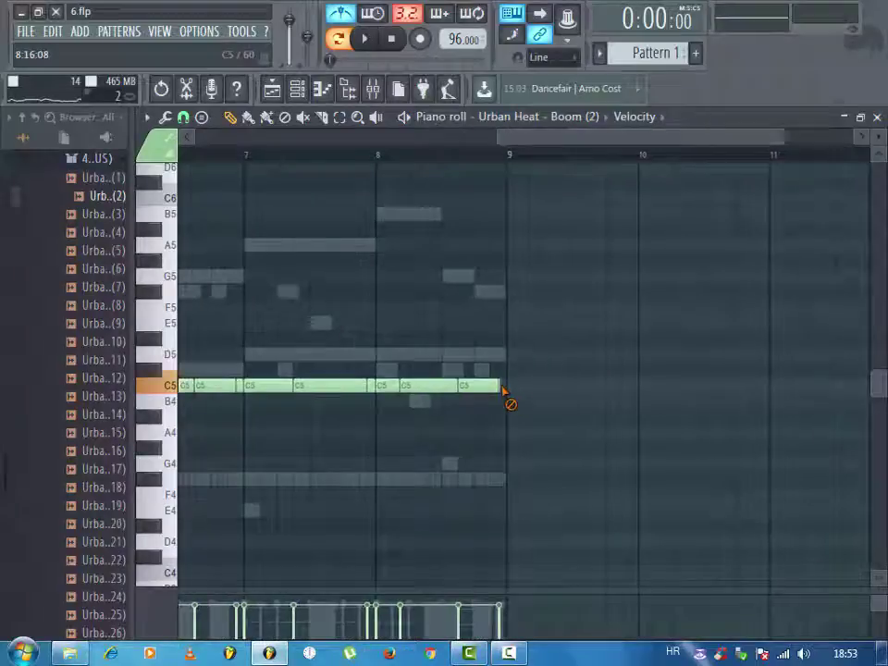
pyautogui.click(54, 33)
pyautogui.click(74, 50)
pyautogui.moveTo(782, 135); pyautogui.dragTo(631, 152)
pyautogui.click(184, 117)
pyautogui.click(218, 214)
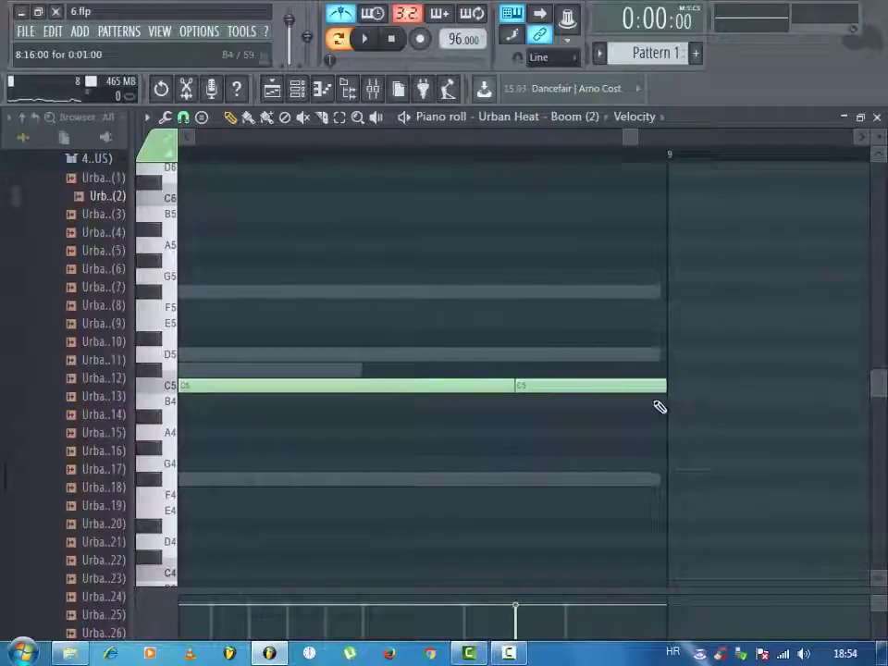
pyautogui.moveTo(624, 141); pyautogui.dragTo(193, 148)
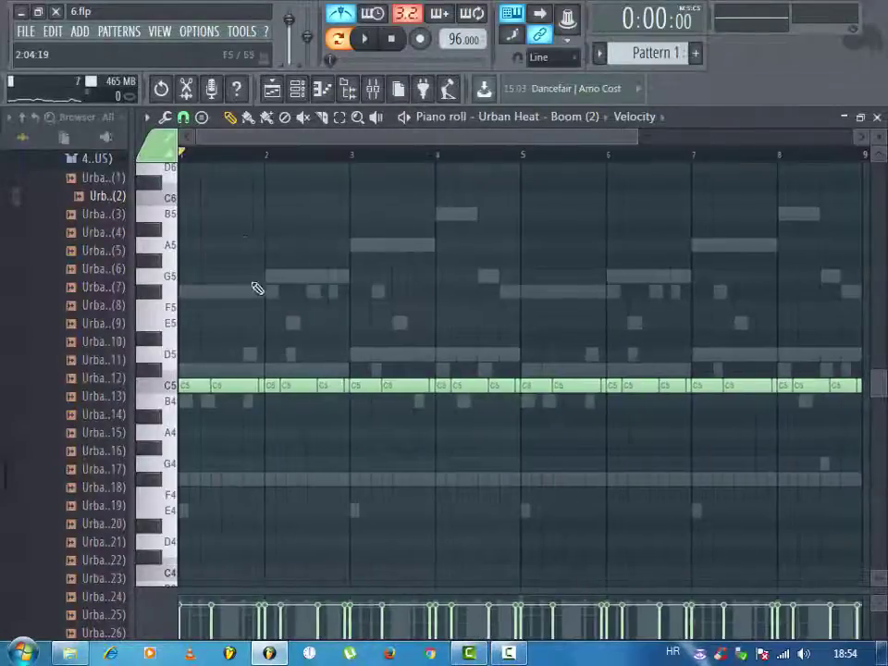
# - Collapse the open drum sample folder and hide the browser to widen the piano roll
pyautogui.click(187, 119)
pyautogui.click(203, 160)
pyautogui.click(102, 158)
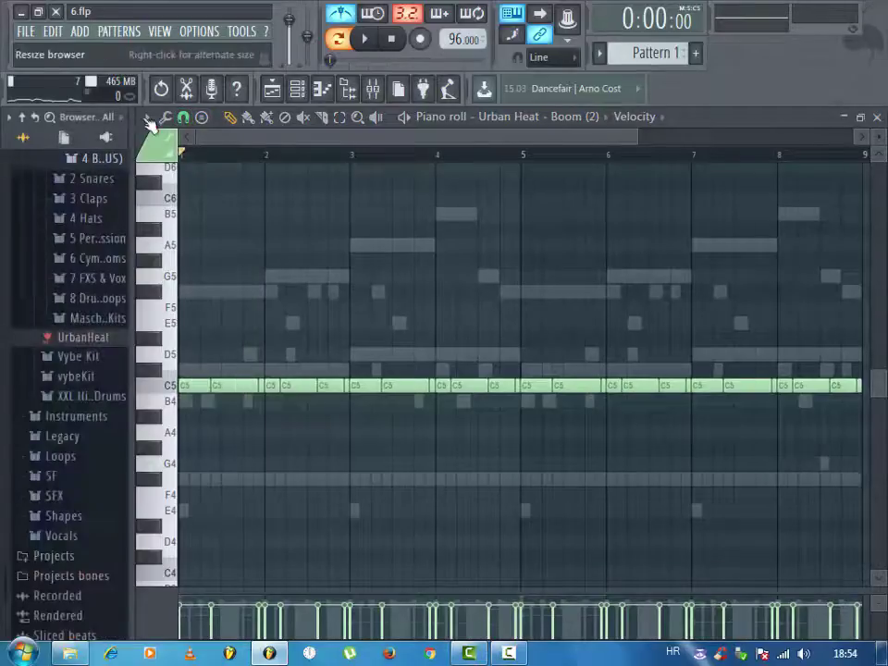
pyautogui.click(348, 89)
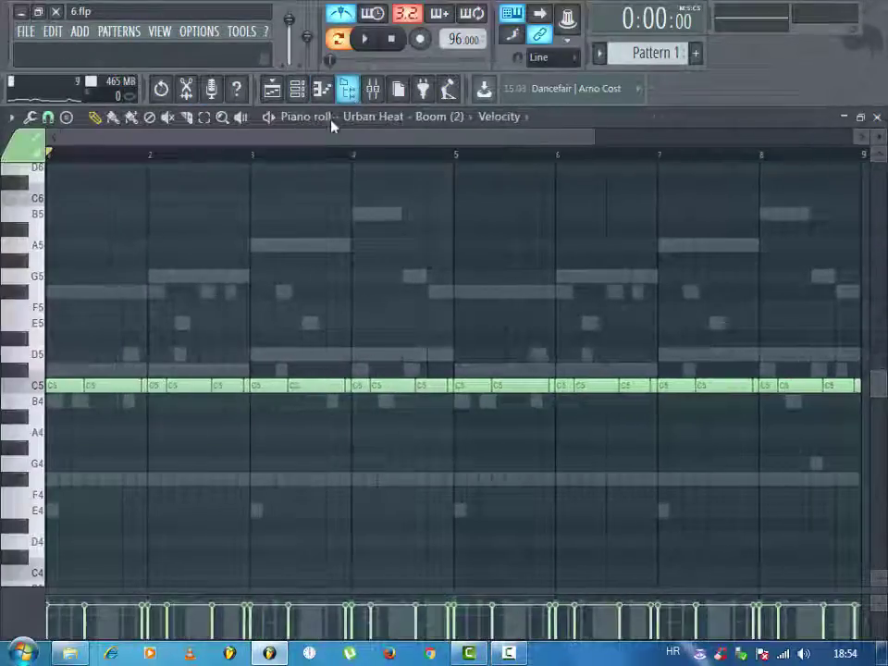
# - Select all eight bars of Boom (2) notes, transpose them from C5 down to F#4 and play the pattern
pyautogui.moveTo(591, 138); pyautogui.dragTo(856, 139)
pyautogui.moveTo(678, 317); pyautogui.dragTo(6, 468)
pyautogui.moveTo(59, 384); pyautogui.dragTo(59, 415)
pyautogui.hotkey('shift', 'Down')
pyautogui.hotkey('shift', 'Down')
pyautogui.hotkey('shift', 'Down')
pyautogui.hotkey('shift', 'Down')
pyautogui.press('space')
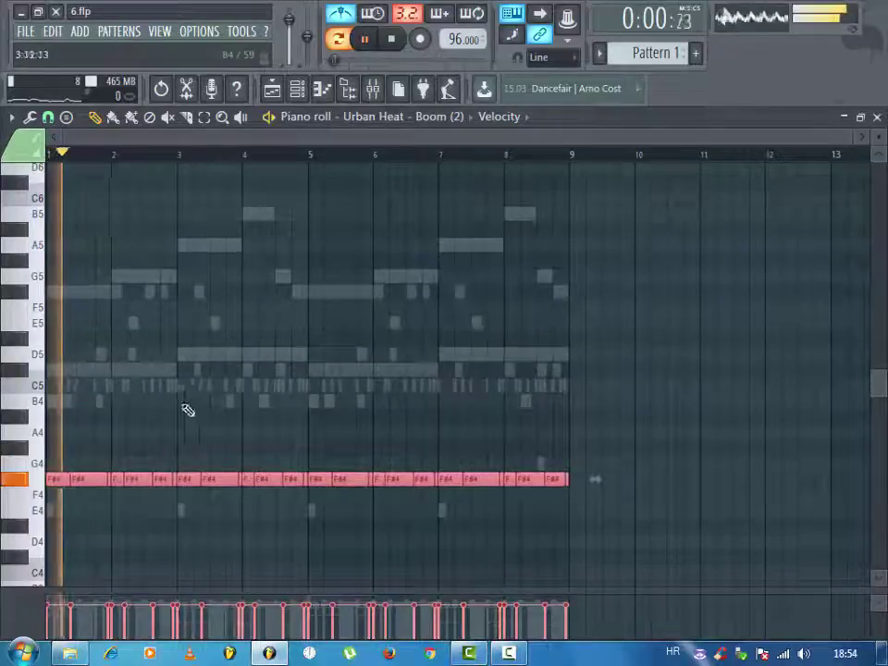
# - Raise the two Boom (2) notes in bar 3 by an octave to F#5
pyautogui.keyDown('ctrl'); pyautogui.click(189, 439); pyautogui.keyUp('ctrl')
pyautogui.moveTo(200, 482); pyautogui.dragTo(229, 475)
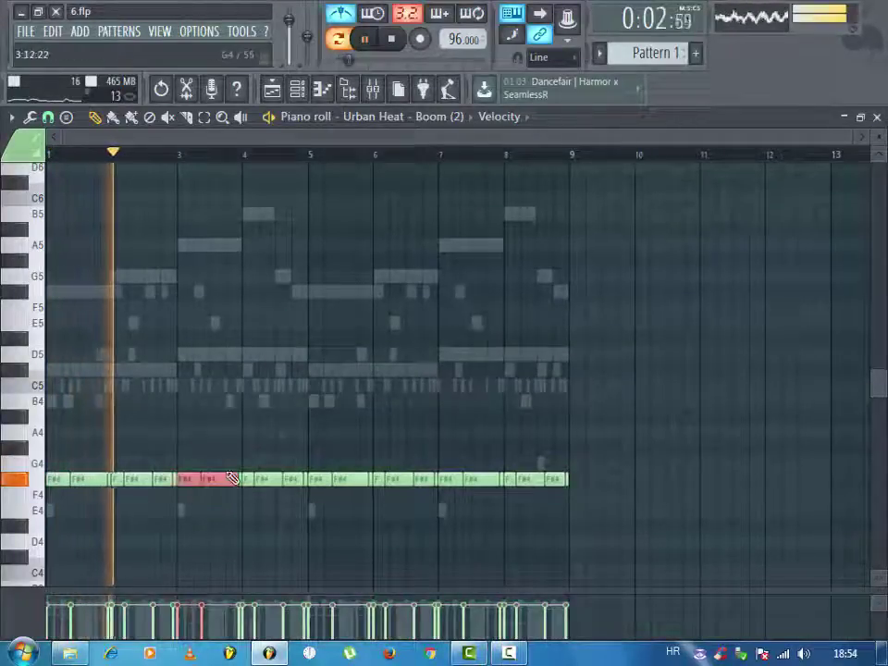
pyautogui.hotkey('ctrl', 'Up')
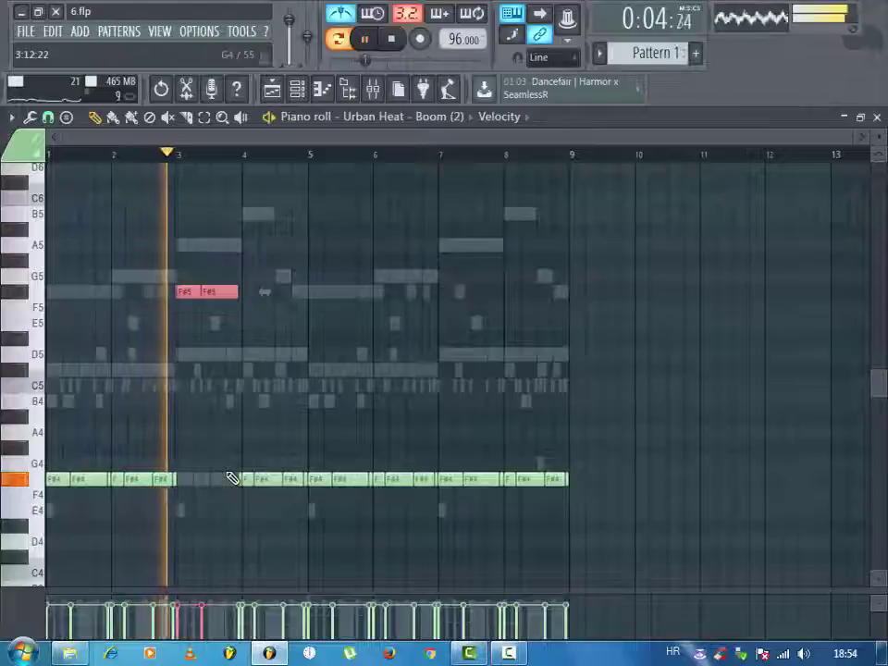
# - Raise the last two Boom (2) notes of bar 4 to B4
pyautogui.click(296, 481)
pyautogui.hotkey('shift', 'Up')
pyautogui.hotkey('shift', 'Up')
pyautogui.hotkey('shift', 'Up')
pyautogui.hotkey('shift', 'Up')
pyautogui.hotkey('shift', 'Up')
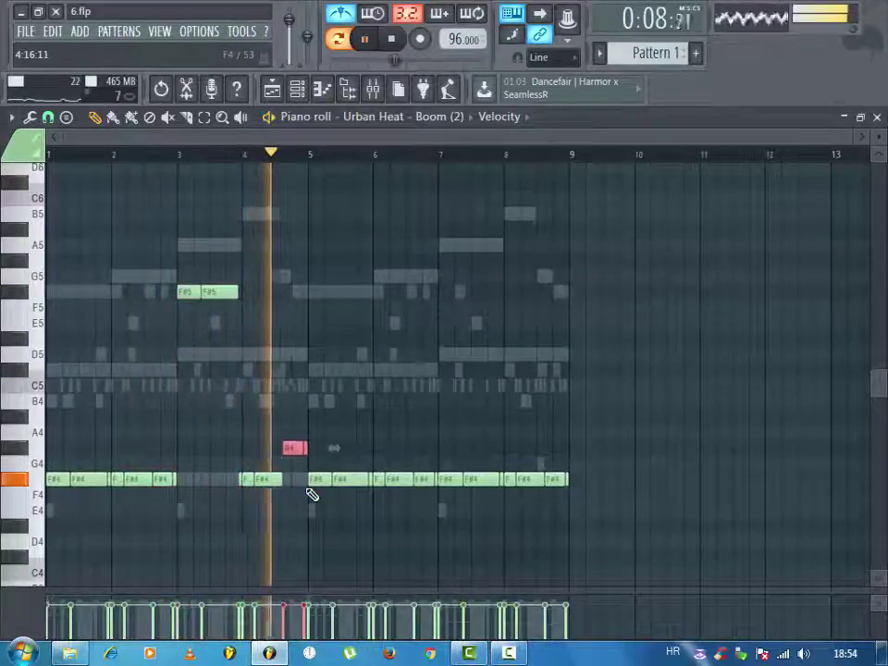
pyautogui.press('space')
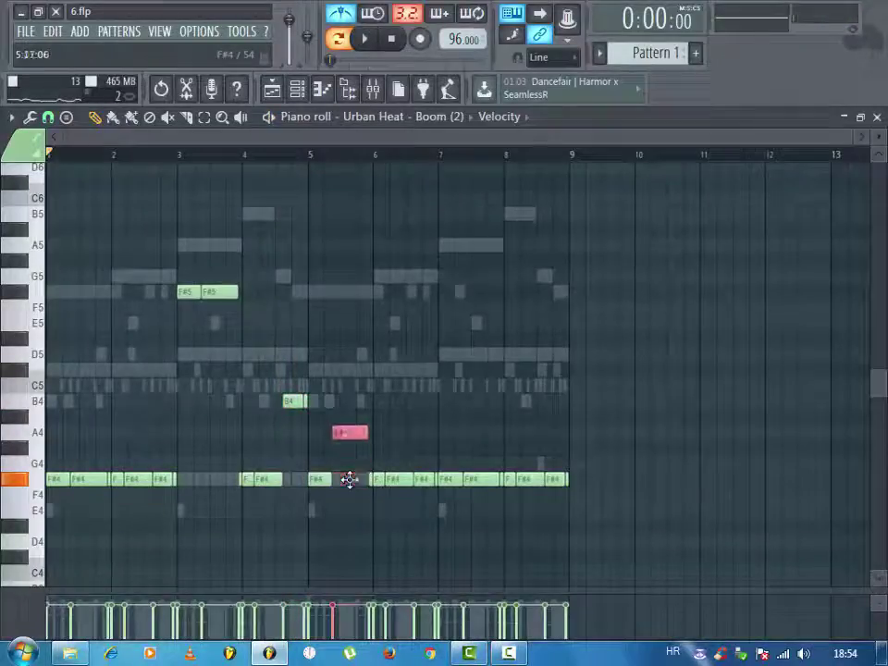
# - Raise the long second Boom (2) note of bar 5 to C#5
pyautogui.hotkey('shift', 'Up')
pyautogui.hotkey('shift', 'Up')
pyautogui.hotkey('shift', 'Up')
pyautogui.hotkey('shift', 'Up')
# - Play the pattern and raise the two long Boom (2) notes in bar 7 by an octave to F#5
pyautogui.press('space')
pyautogui.moveTo(468, 474); pyautogui.dragTo(450, 491)
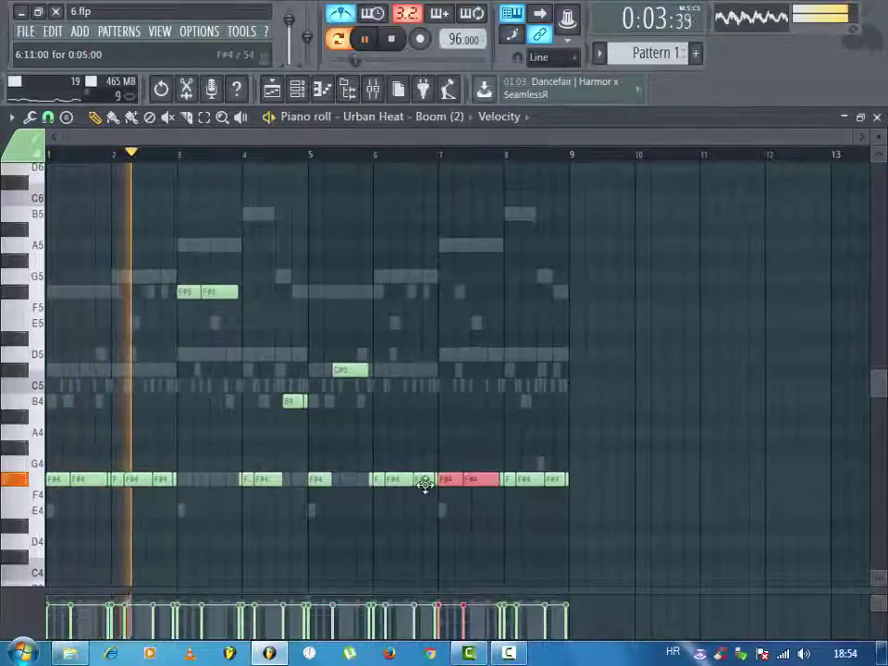
pyautogui.hotkey('ctrl', 'Up')
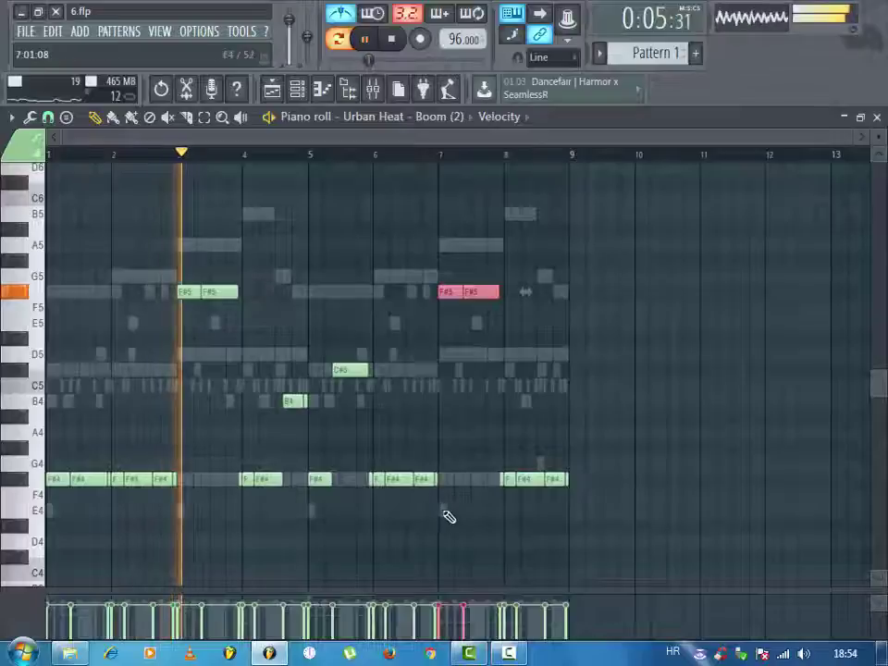
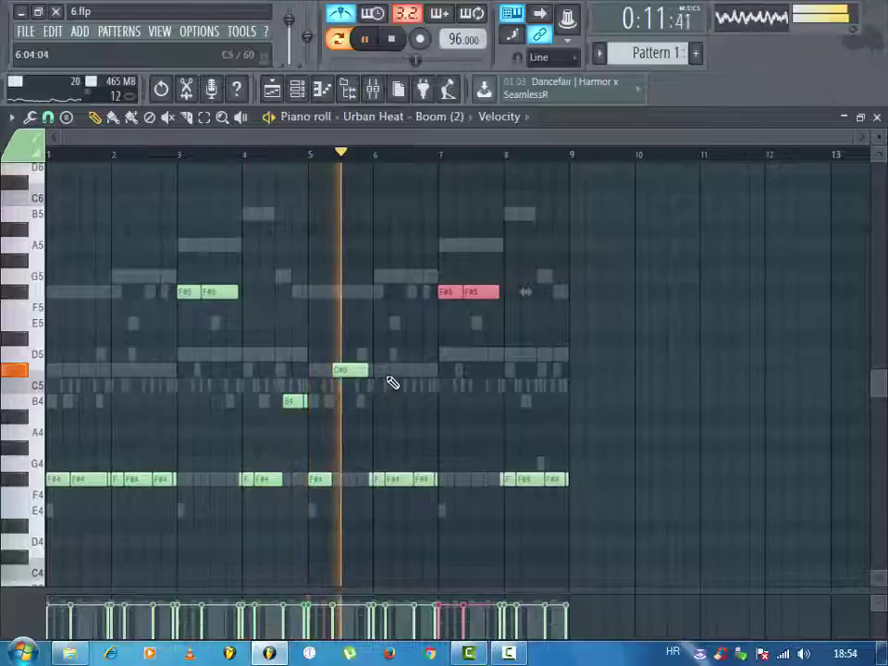
# - Raise the last three Boom (2) notes of bar 8 to C#5
pyautogui.moveTo(570, 458); pyautogui.dragTo(522, 479)
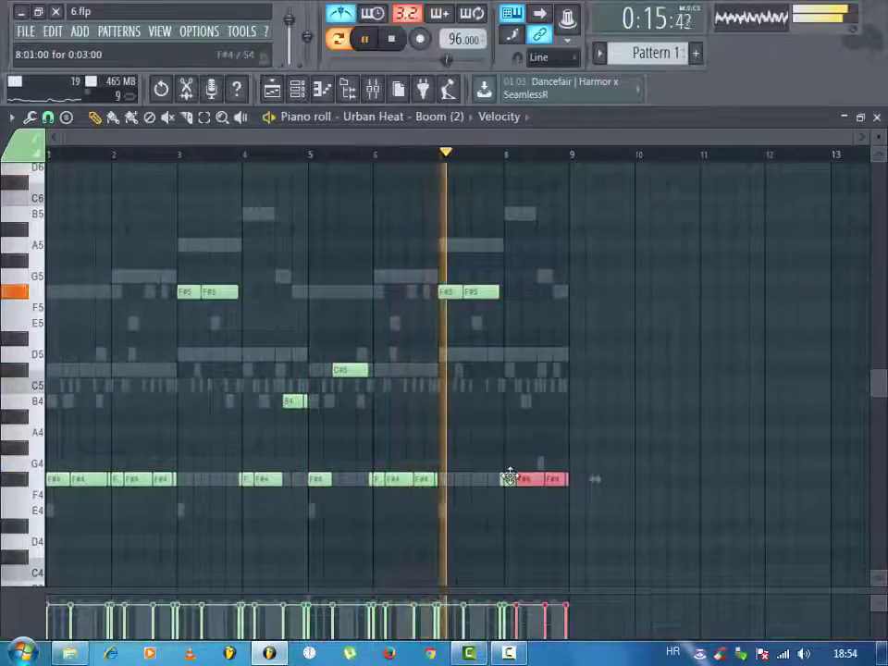
pyautogui.hotkey('shift', 'Up')
pyautogui.hotkey('shift', 'Up')
pyautogui.hotkey('shift', 'Up')
pyautogui.hotkey('shift', 'Up')
pyautogui.hotkey('shift', 'Up')
pyautogui.hotkey('shift', 'Up')
pyautogui.hotkey('shift', 'Up')
pyautogui.hotkey('shift', 'Up')
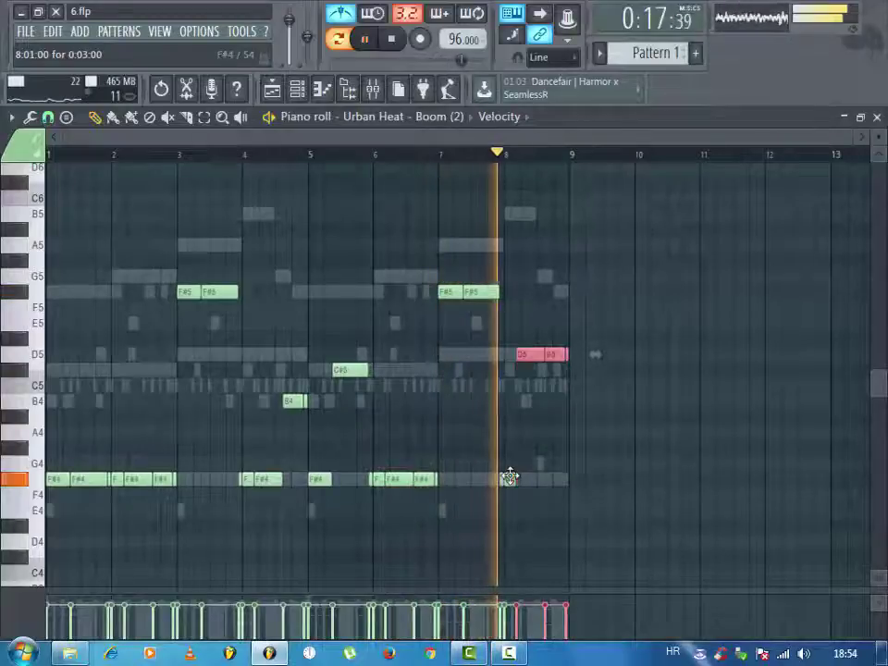
pyautogui.hotkey('shift', 'Down')
pyautogui.press('space')
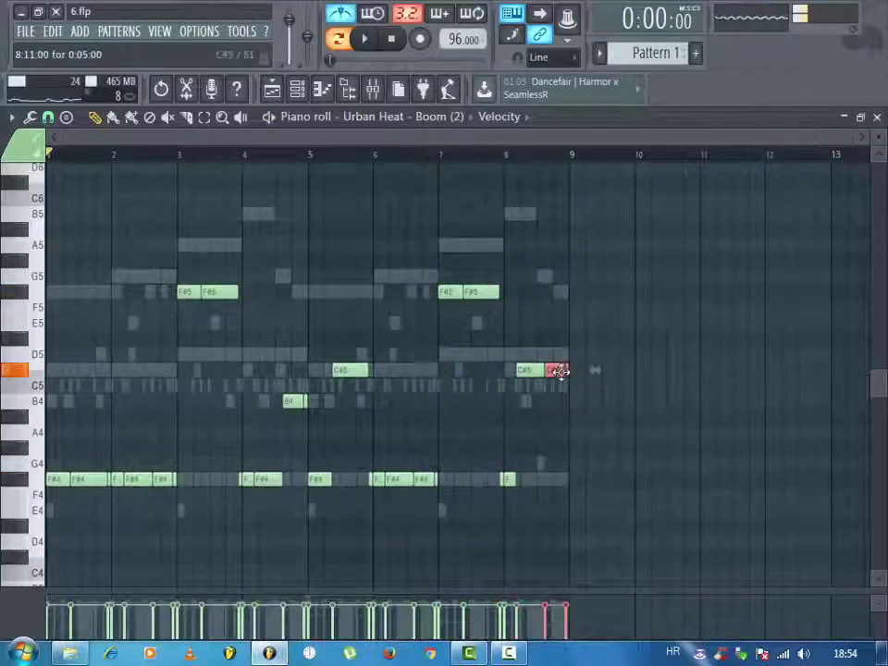
# - Lower bar 8's second-to-last Boom (2) note to B4 and its final short note to A4, and save the project
pyautogui.keyDown('ctrl'); pyautogui.rightClick(583, 390); pyautogui.keyUp('ctrl')
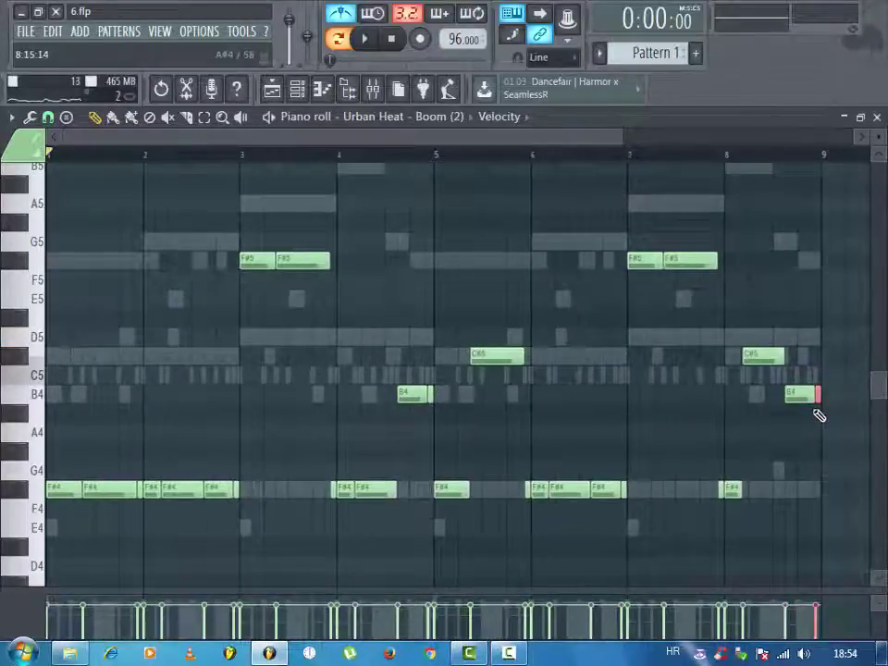
pyautogui.press('space')
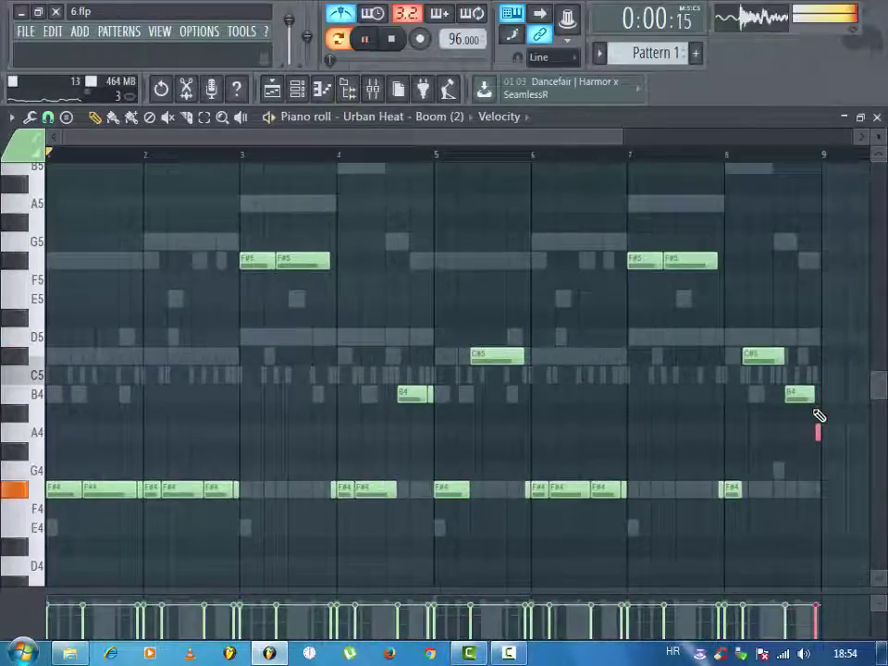
pyautogui.press('F7')
pyautogui.hotkey('ctrl', 's')
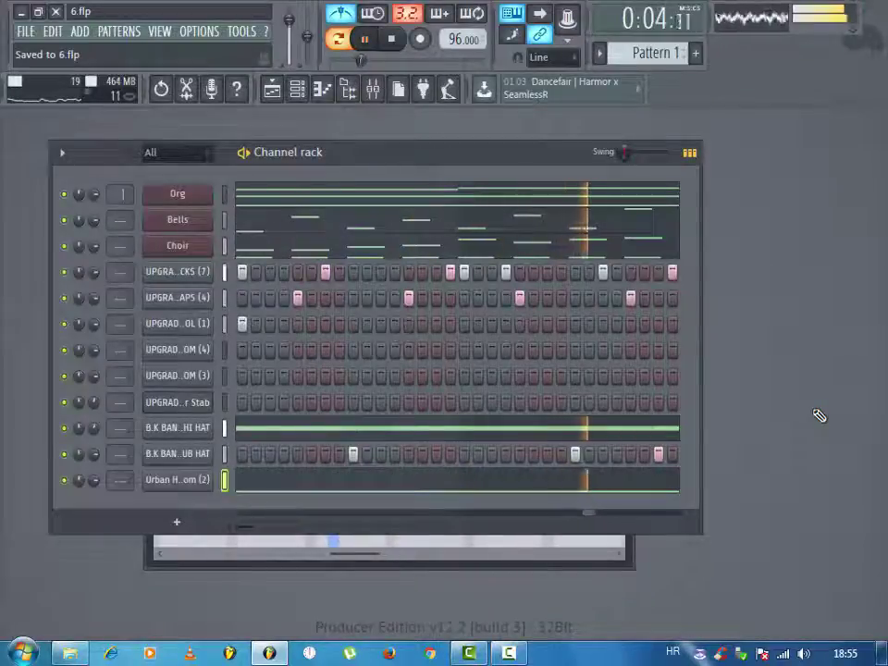
# - Open the Br Stab channel's piano roll and set a five-step F#4 note at the start of bar 1
pyautogui.rightClick(206, 412)
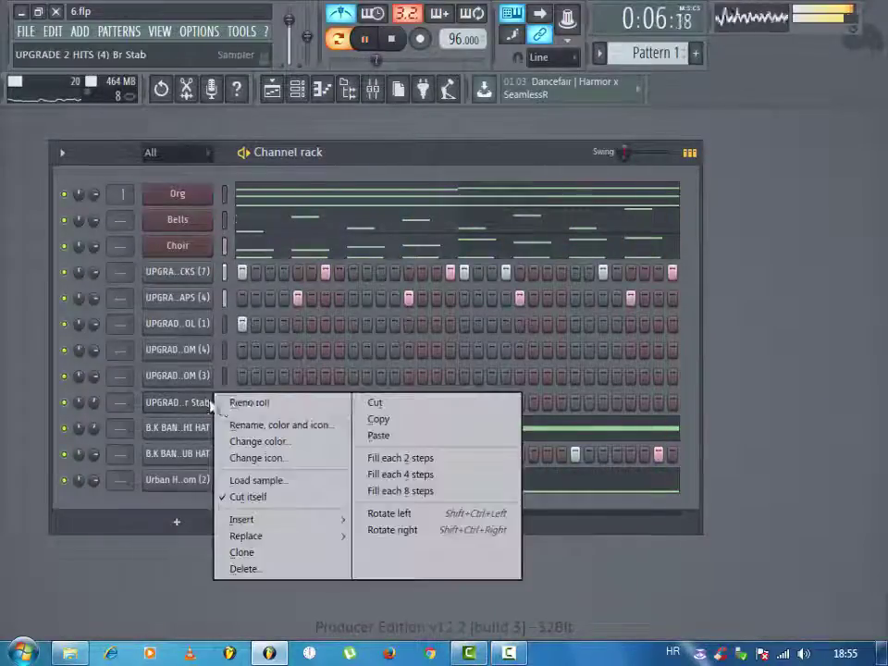
pyautogui.click(231, 403)
pyautogui.scroll(-3, 99, 432)
pyautogui.press('space')
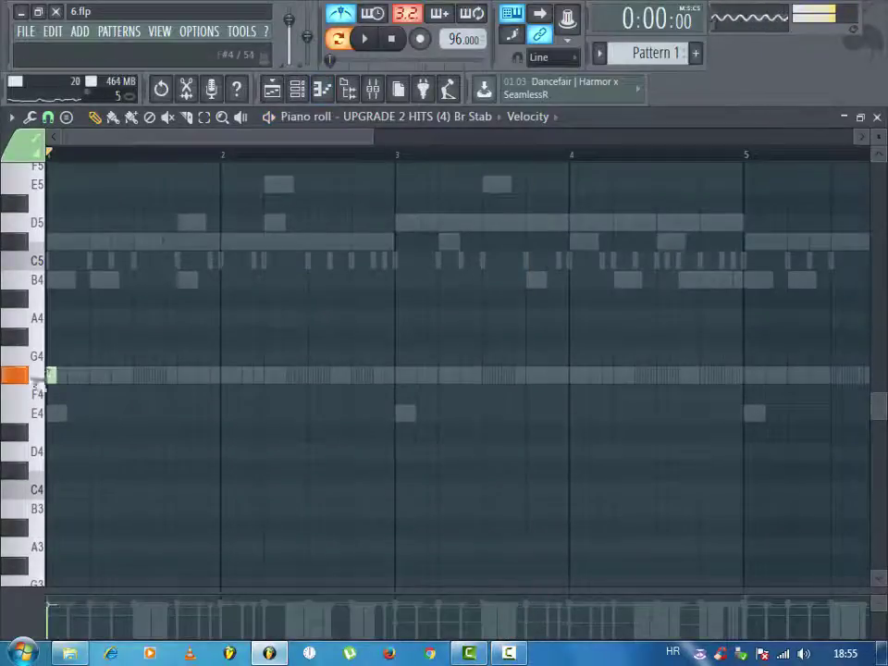
pyautogui.click(56, 375)
pyautogui.press('space')
# - Add five-step F#4 stabs at step 11 of bar 1 and at steps 1 and 11 of bar 2
pyautogui.click(142, 379)
pyautogui.rightClick(174, 376)
pyautogui.click(156, 376)
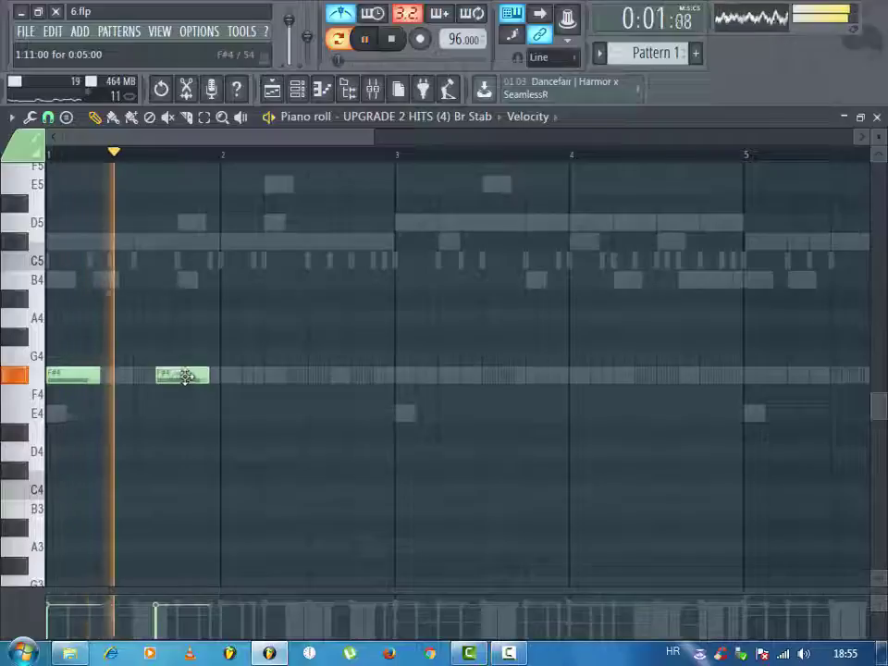
pyautogui.click(238, 375)
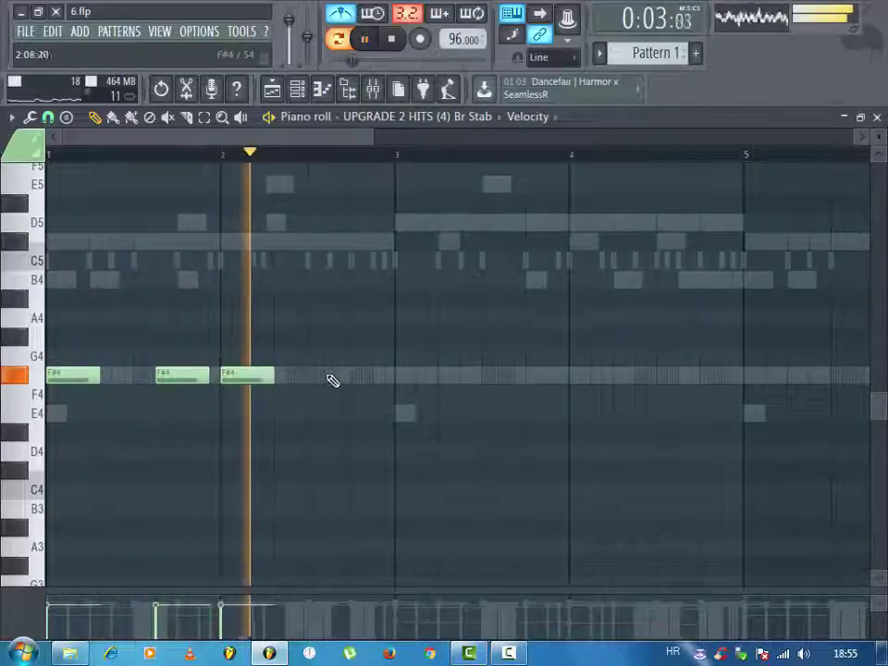
pyautogui.click(322, 376)
pyautogui.press('space')
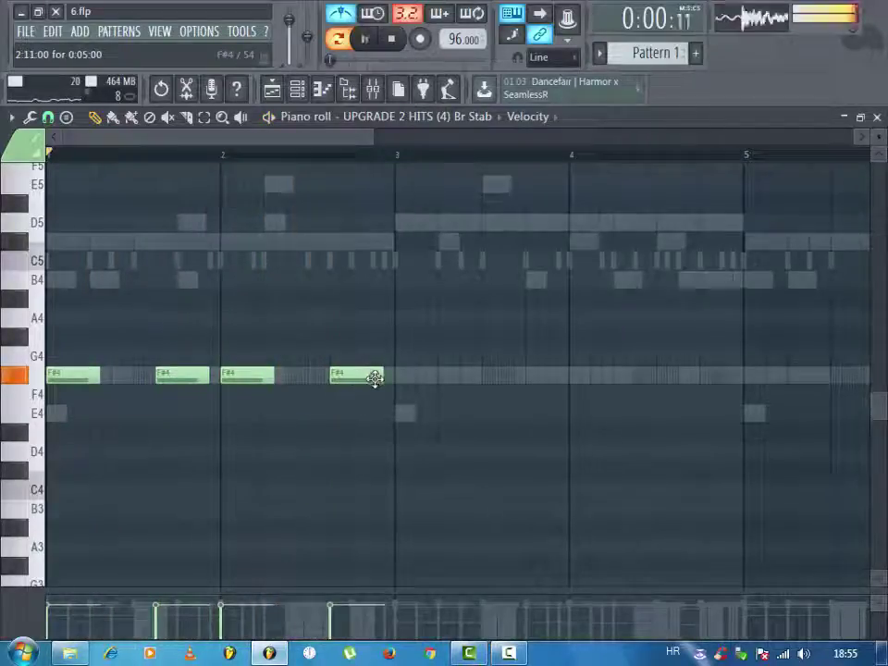
# - Shorten bar 2's last stab to one step and add one-step F#4 stabs at steps 13 and 15
pyautogui.moveTo(381, 376); pyautogui.dragTo(338, 376)
pyautogui.click(355, 375)
pyautogui.click(378, 376)
# - Duplicate the two-bar Br Stab phrase into bars 3 and 4 and play it back
pyautogui.moveTo(411, 350)
pyautogui.mouseDown()
pyautogui.moveTo(232, 401)
pyautogui.moveTo(73, 400)
pyautogui.moveTo(427, 377)
pyautogui.mouseUp()
pyautogui.press('space')
pyautogui.press('space')
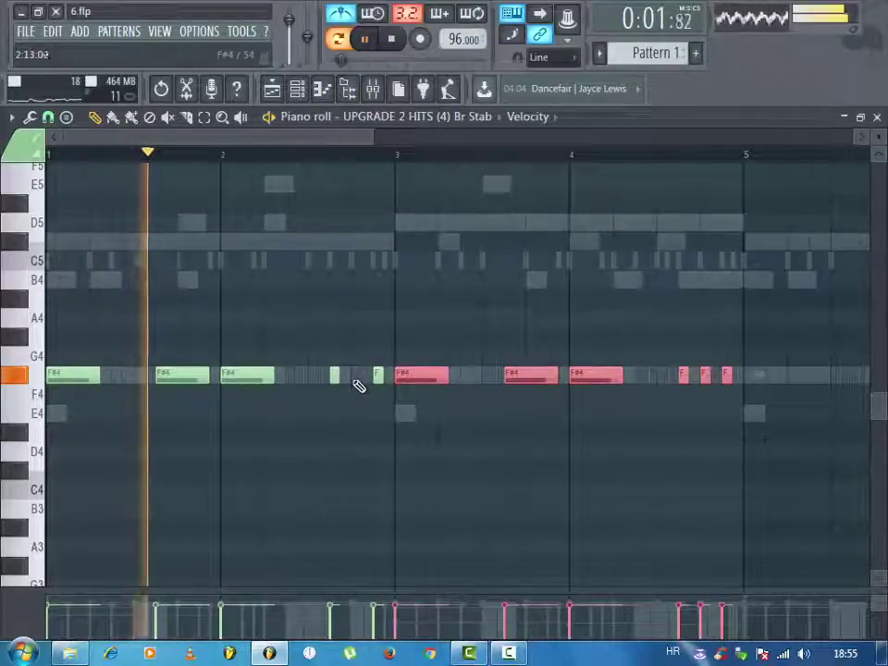
# - Delete the middle short stab in bar 2 and make the last one two steps long, starting at step 14
pyautogui.click(357, 379)
pyautogui.rightClick(359, 377)
pyautogui.moveTo(377, 378)
pyautogui.mouseDown()
pyautogui.moveTo(366, 377)
pyautogui.moveTo(383, 377)
pyautogui.mouseUp()
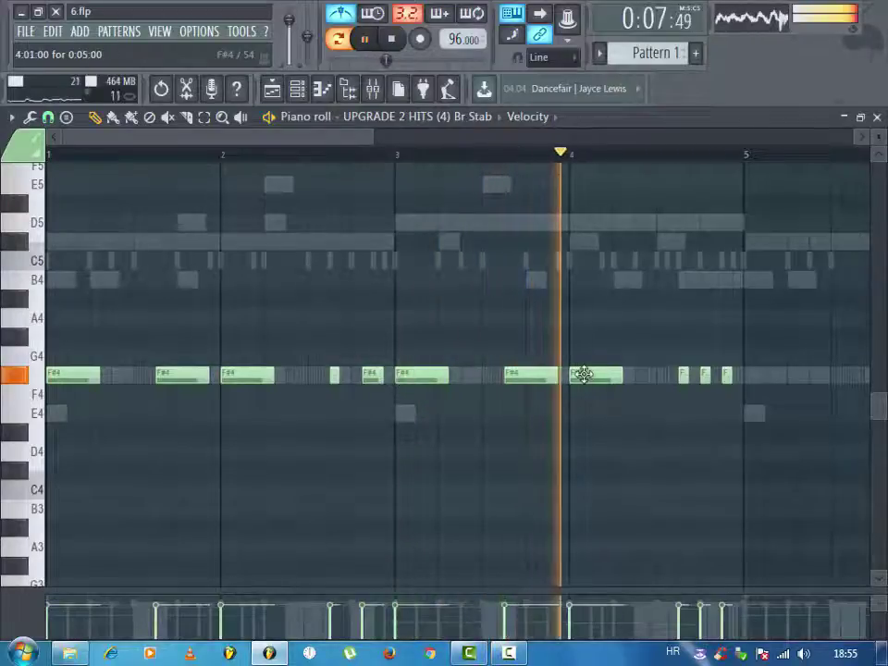
# - Delete bar 3's second stab and replace bar 4's three short stabs with one four-step F#4 stab starting at step 11
pyautogui.rightClick(528, 378)
pyautogui.press('space')
pyautogui.press('space')
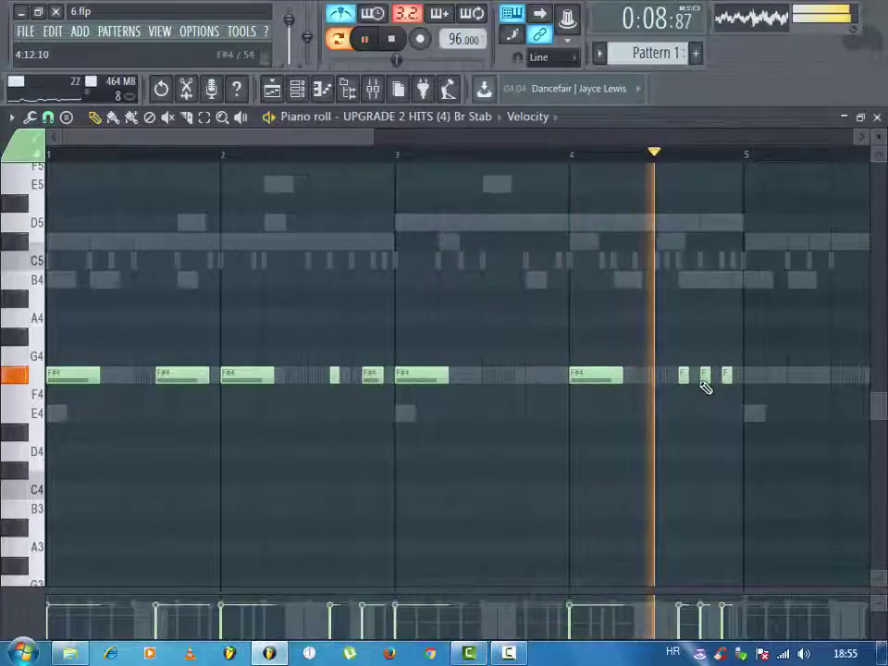
pyautogui.press('space')
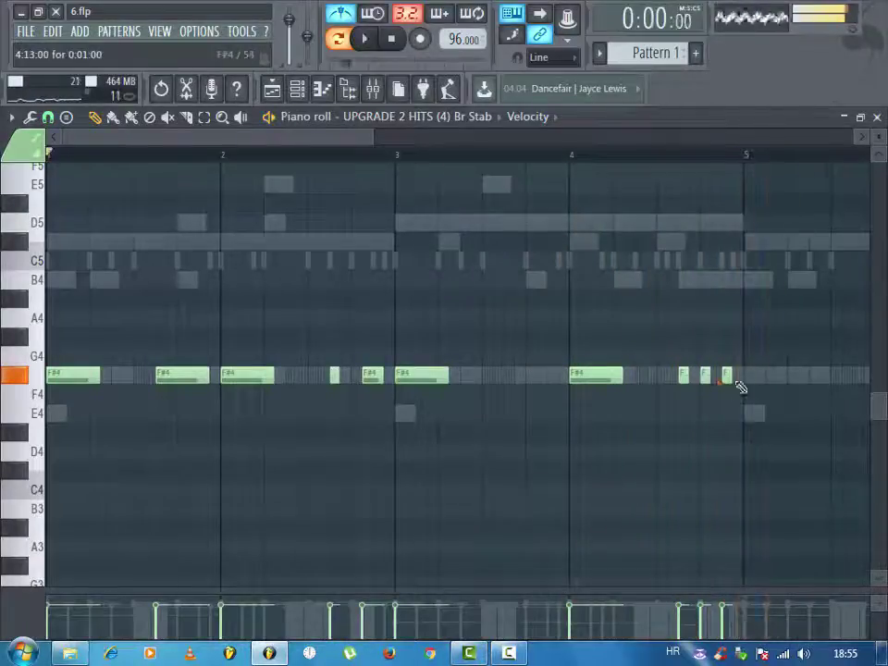
pyautogui.press('space')
pyautogui.moveTo(689, 375); pyautogui.dragTo(717, 381)
pyautogui.press('space')
pyautogui.press('space')
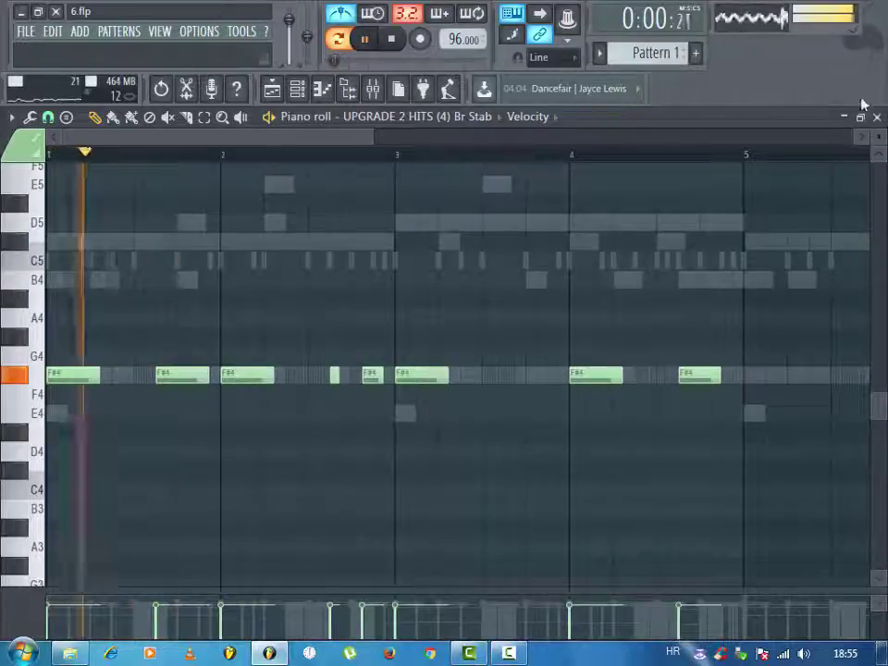
# - Browse the Urban Heat kit's boom, kick and cymbal folders while the pattern plays
pyautogui.press('F6')
pyautogui.press('space')
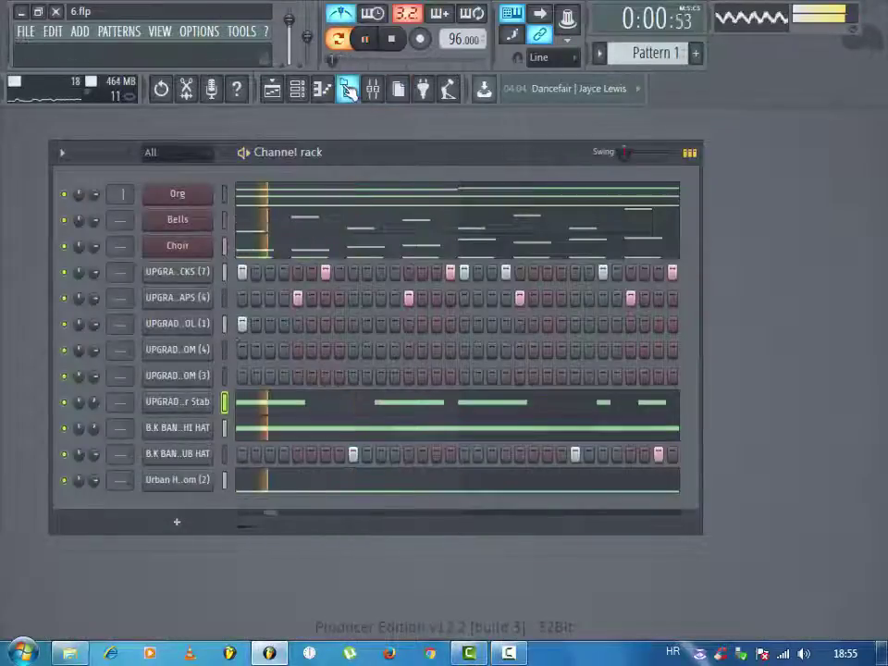
pyautogui.click(348, 90)
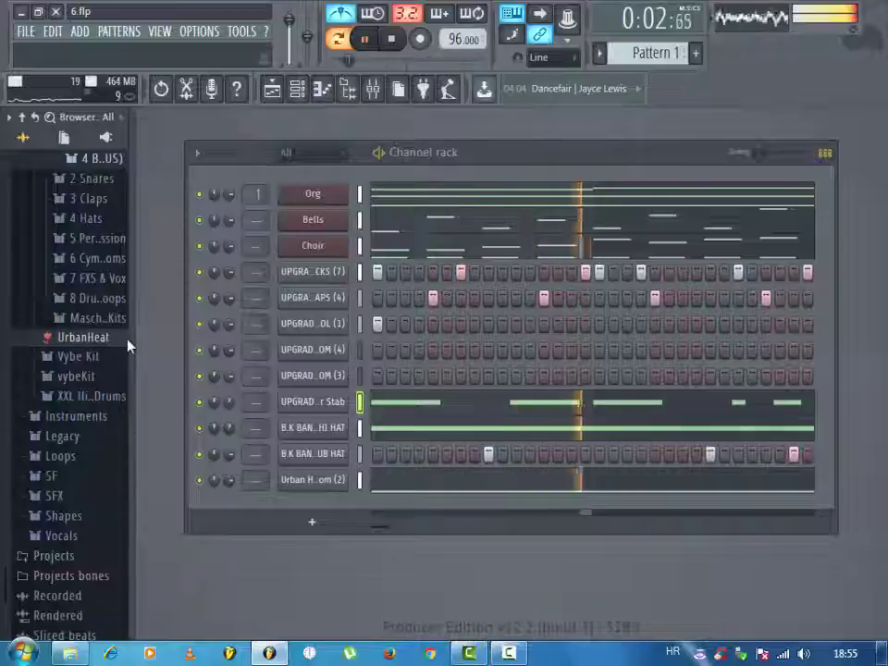
pyautogui.click(95, 159)
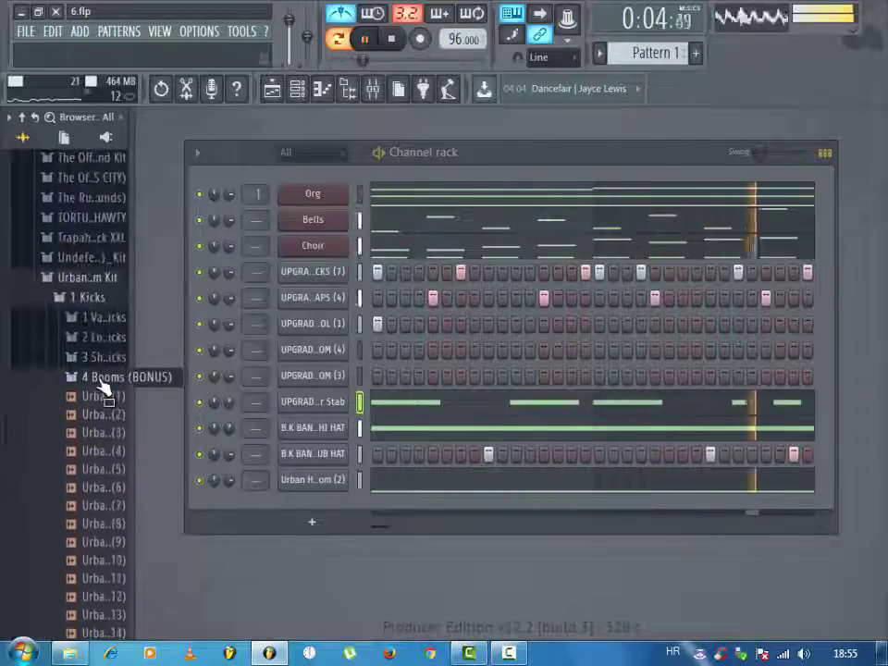
pyautogui.click(102, 380)
pyautogui.click(105, 303)
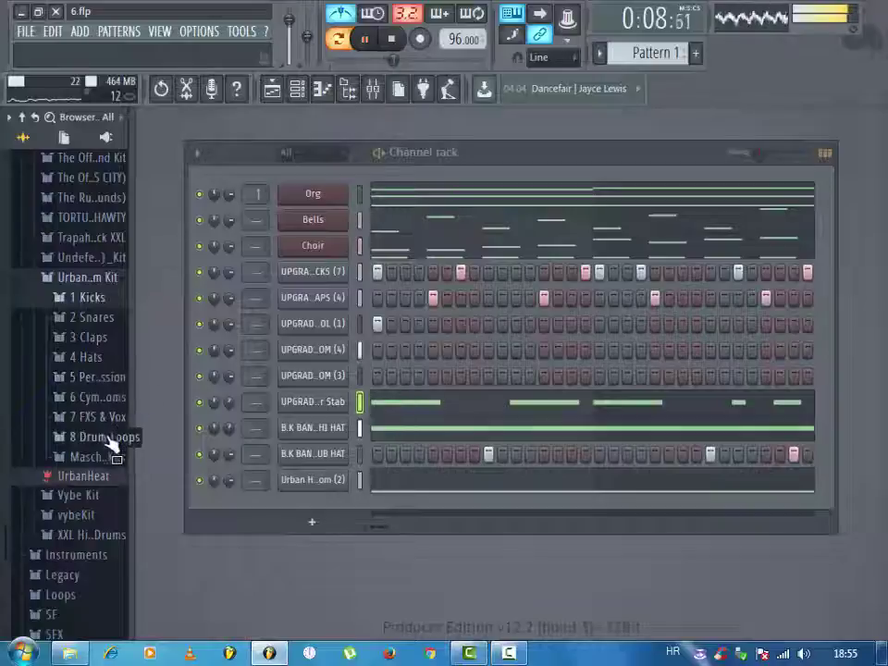
pyautogui.click(109, 398)
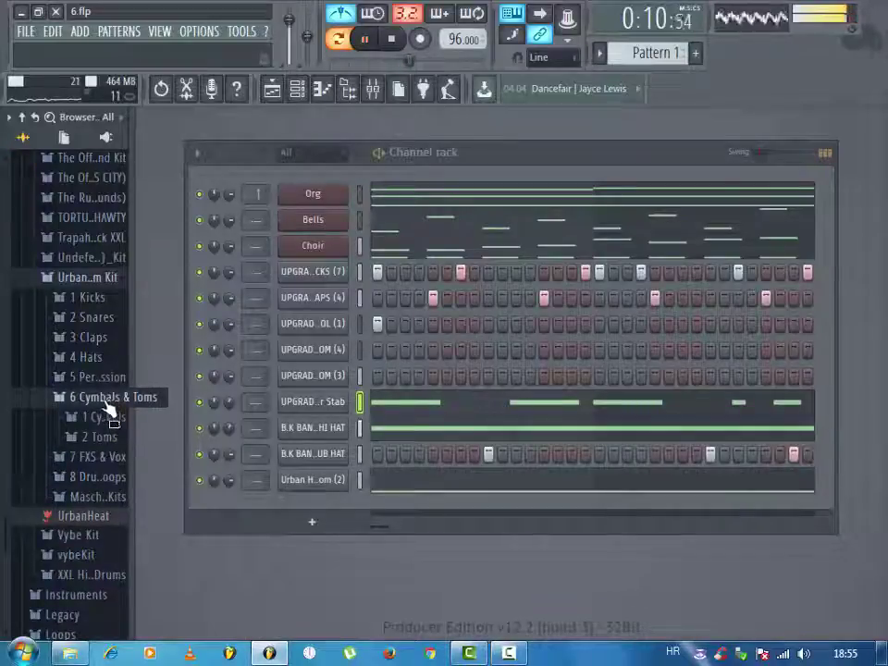
pyautogui.click(104, 404)
pyautogui.press('space')
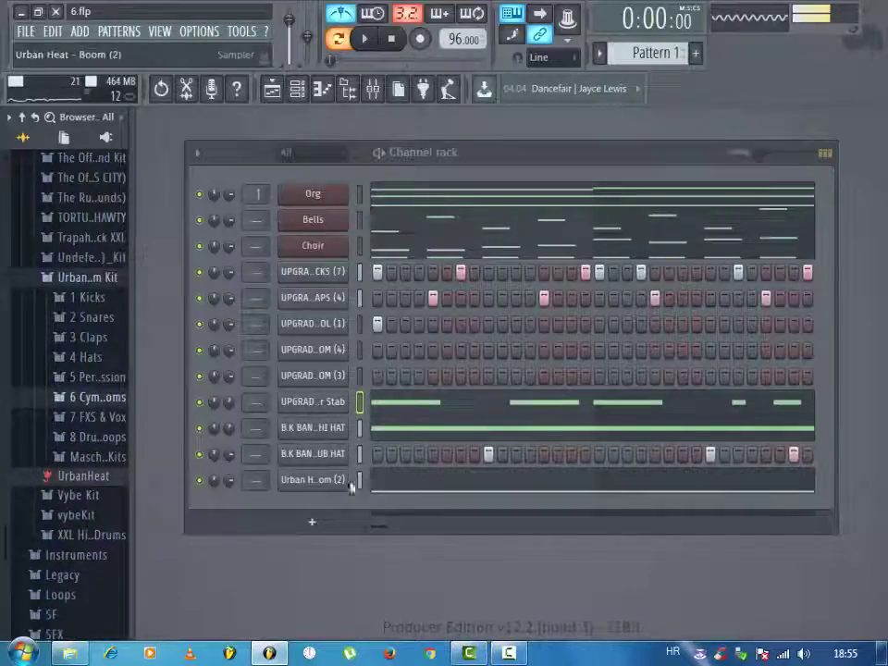
# - Delete the Br Stab channel and insert a Philharmonik instrument channel above Choir
pyautogui.rightClick(326, 410)
pyautogui.click(375, 570)
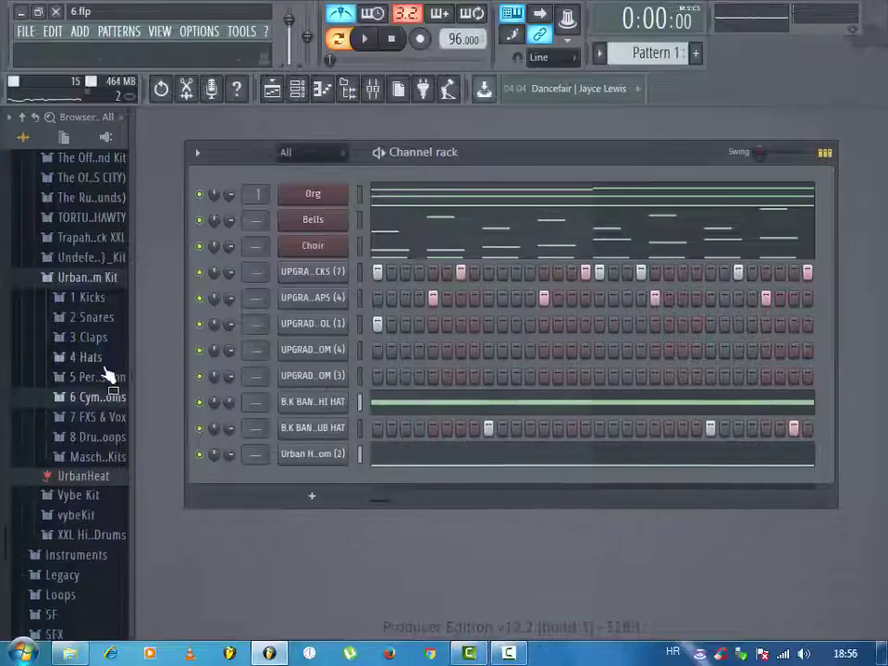
pyautogui.rightClick(324, 246)
pyautogui.moveTo(383, 348)
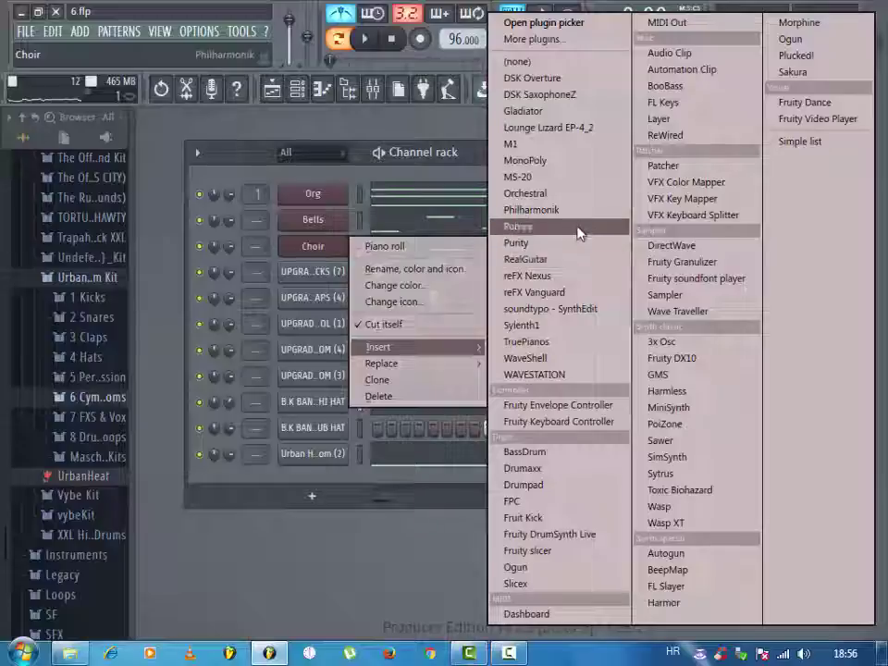
pyautogui.click(575, 217)
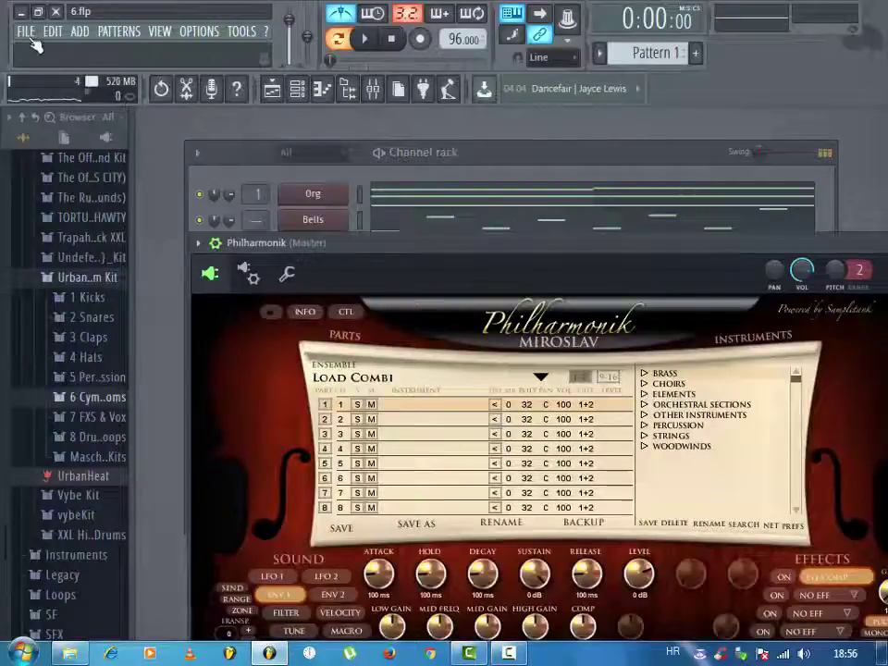
# - Save the project and rename the new Philharmonik channel Strings
pyautogui.click(26, 32)
pyautogui.click(44, 106)
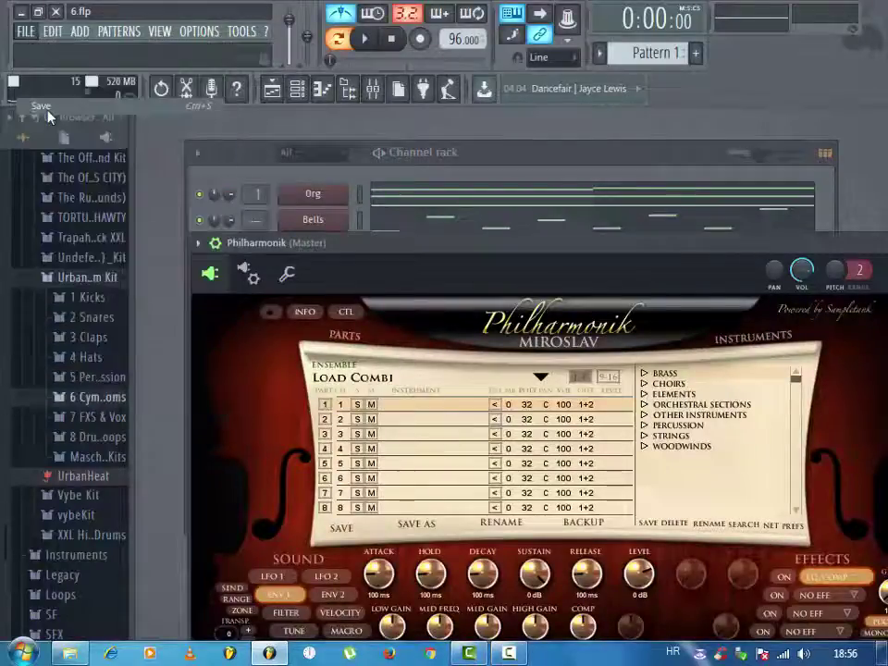
pyautogui.click(339, 168)
pyautogui.rightClick(332, 258)
pyautogui.click(390, 268)
pyautogui.write('Vo')
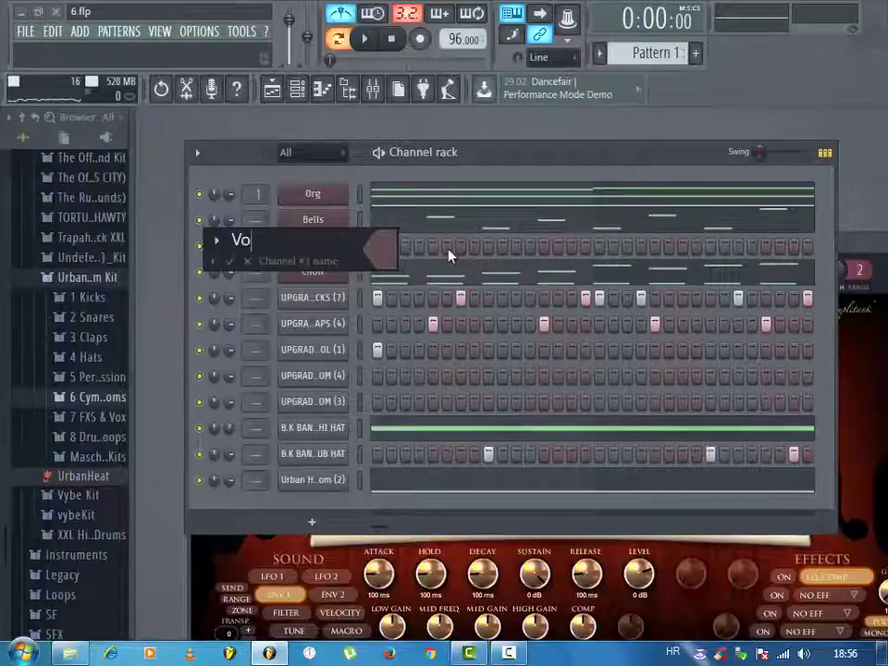
pyautogui.press('BackSpace')
pyautogui.write('iol')
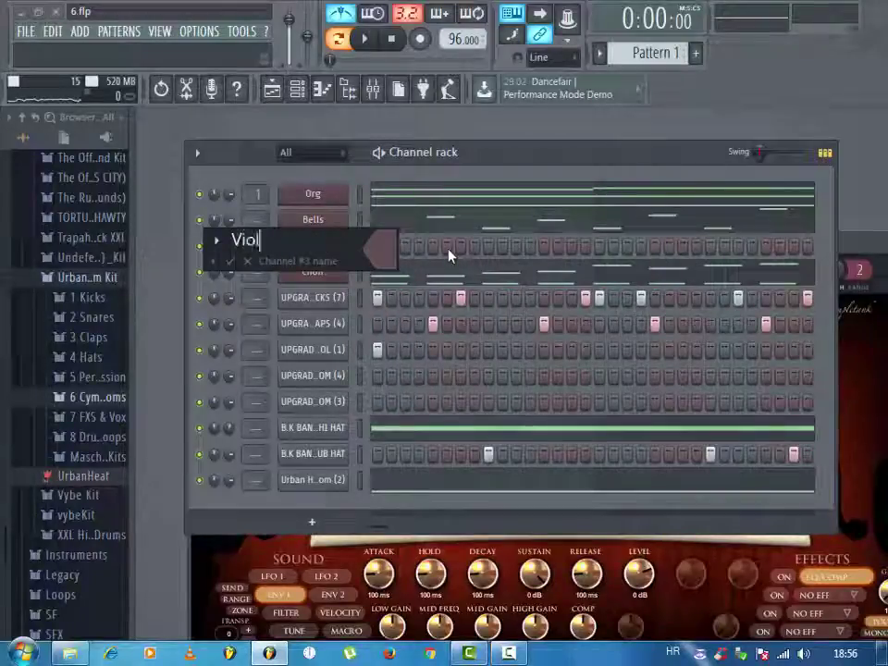
pyautogui.write('in')
pyautogui.press('BackSpace')
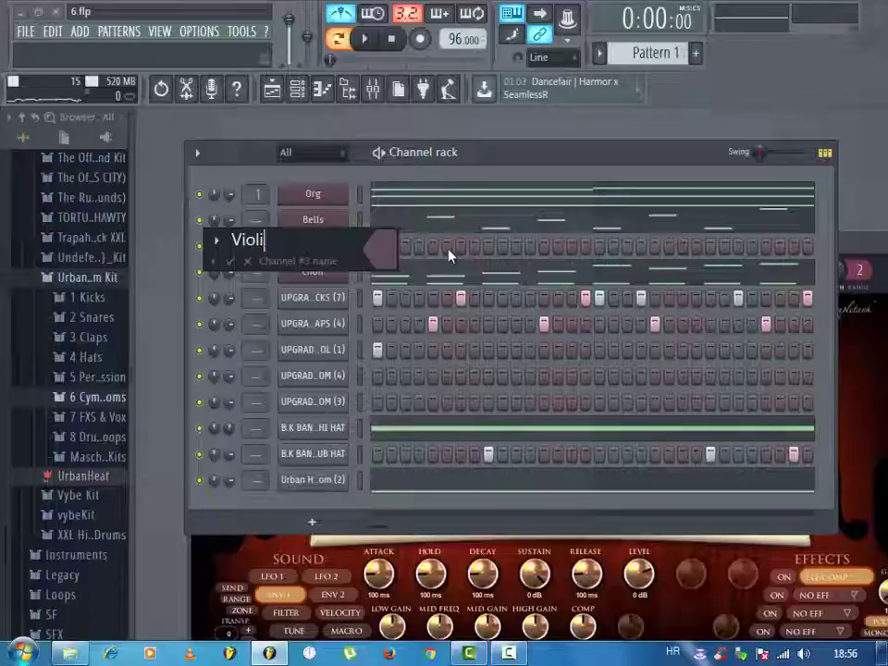
pyautogui.press('BackSpace')
pyautogui.press('BackSpace')
pyautogui.press('BackSpace')
pyautogui.press('BackSpace')
pyautogui.write('Strings')
pyautogui.press('Return')
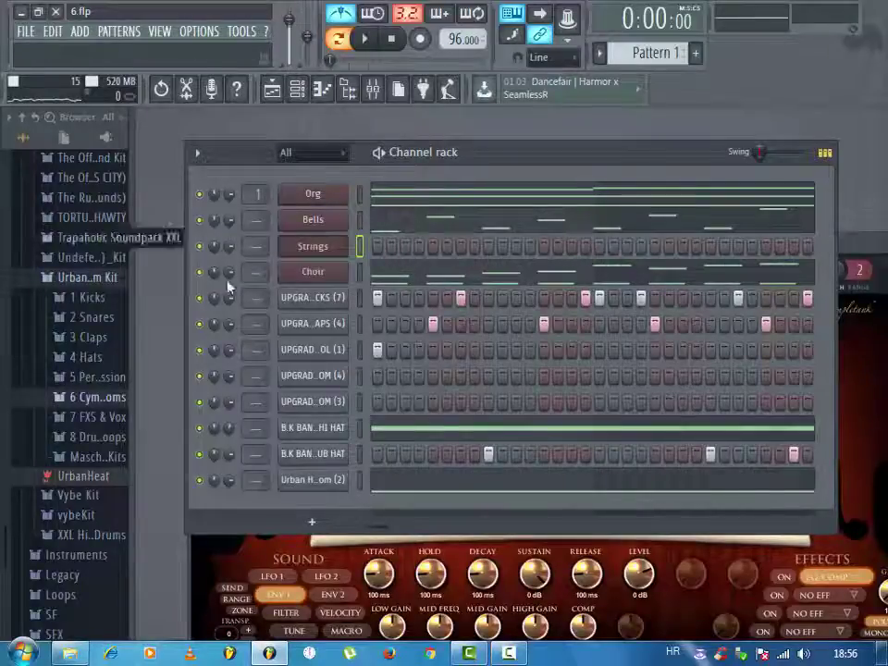
# - Load Full Strings from Philharmonik's orchestral string sections into part 1 of the Strings channel
pyautogui.click(343, 247)
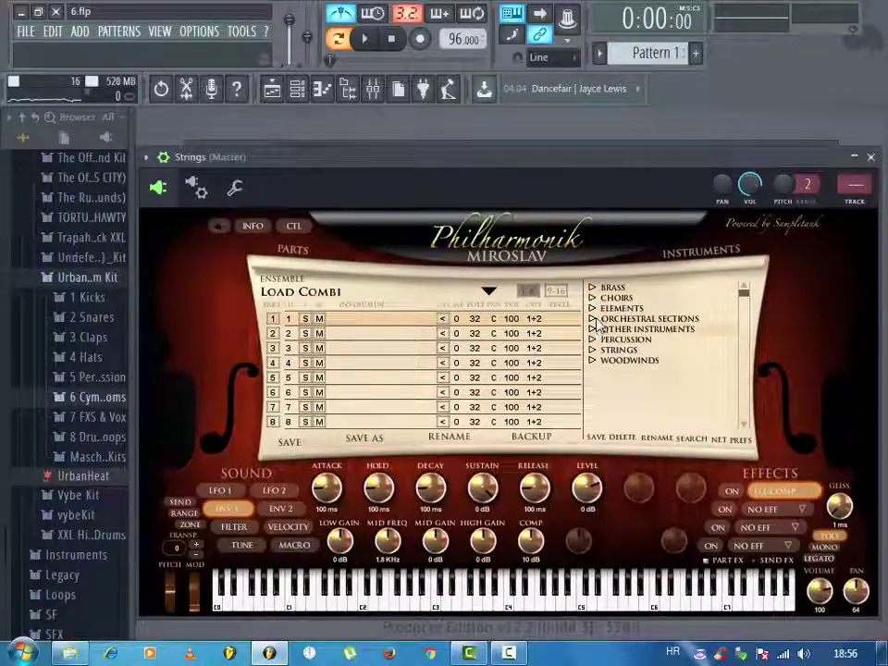
pyautogui.click(594, 319)
pyautogui.click(595, 349)
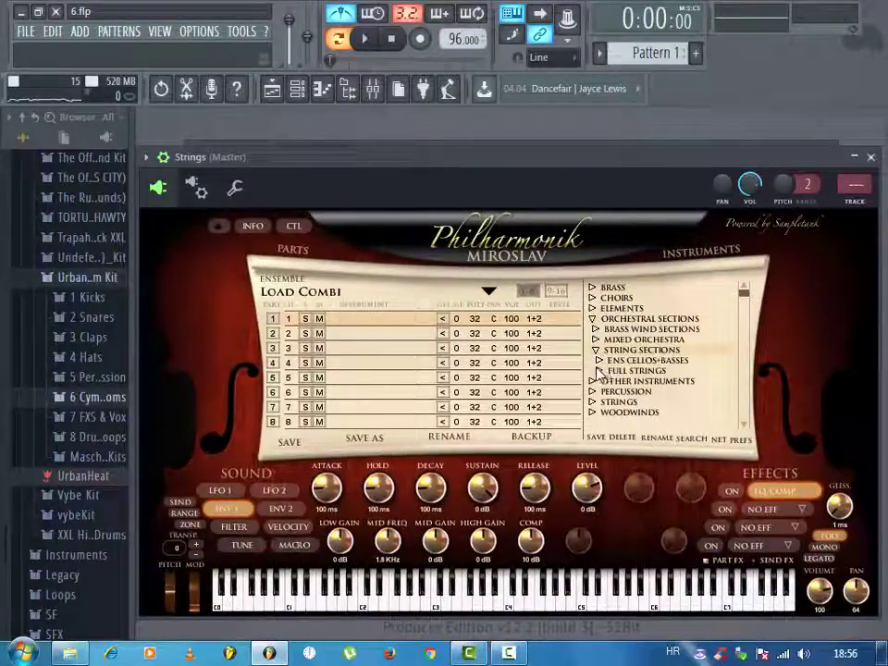
pyautogui.click(600, 372)
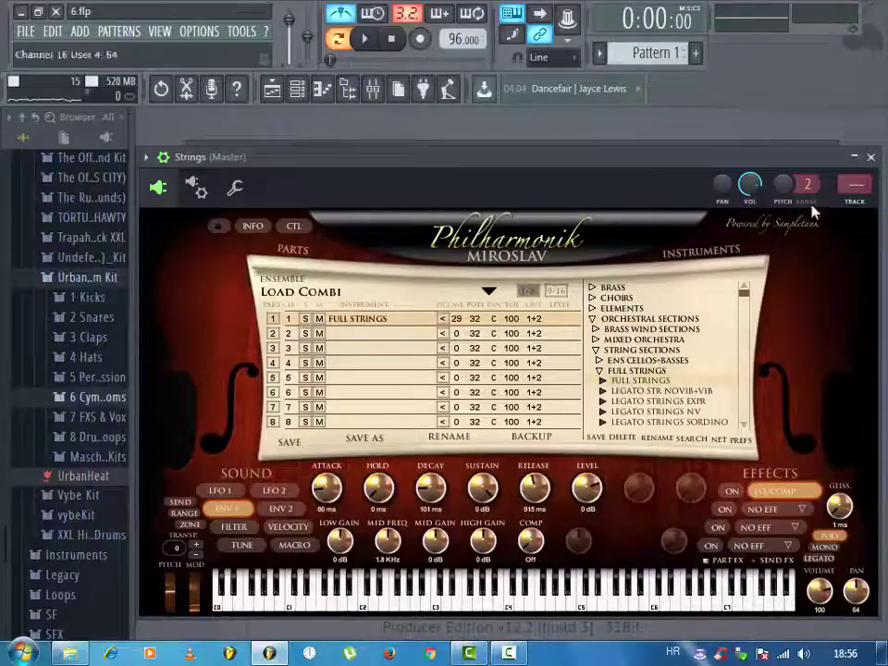
pyautogui.click(871, 157)
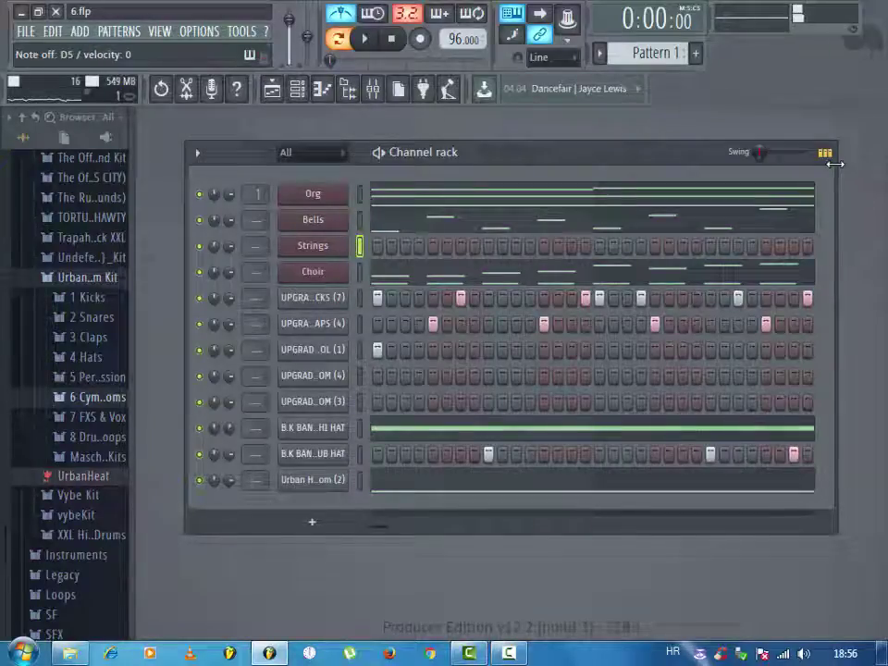
# - Record a four-bar Strings part in the piano roll, rising B3, C#4, D4, E4, F#4 over repeated F#3 notes
pyautogui.rightClick(341, 245)
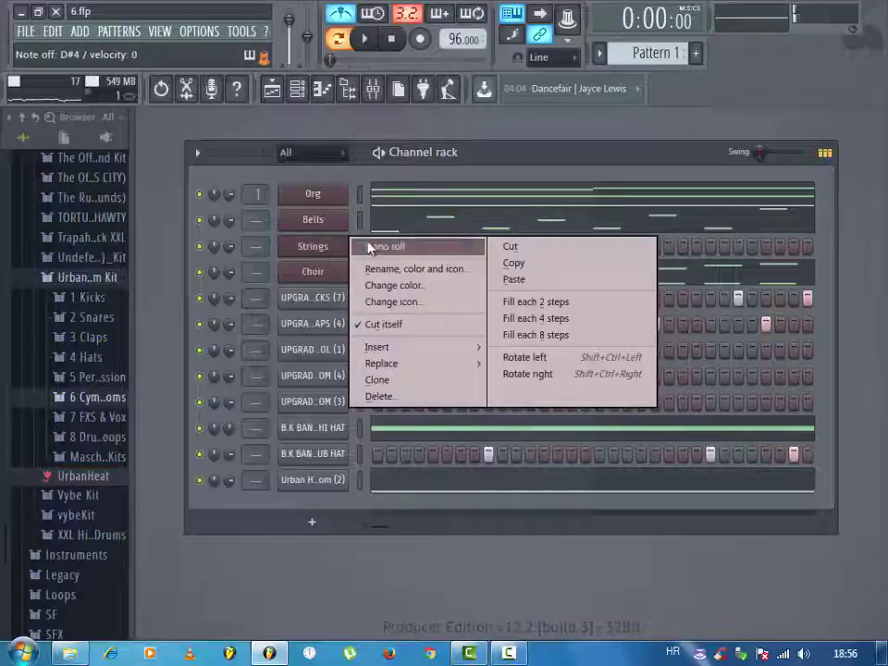
pyautogui.click(379, 246)
pyautogui.moveTo(340, 140); pyautogui.dragTo(802, 177)
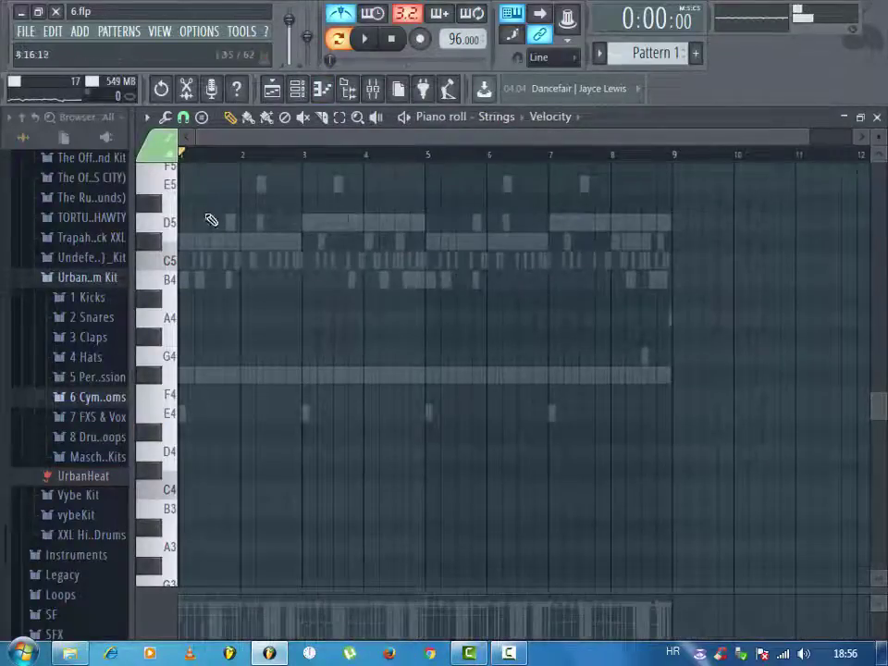
pyautogui.click(350, 90)
pyautogui.scroll(-4, 203, 407)
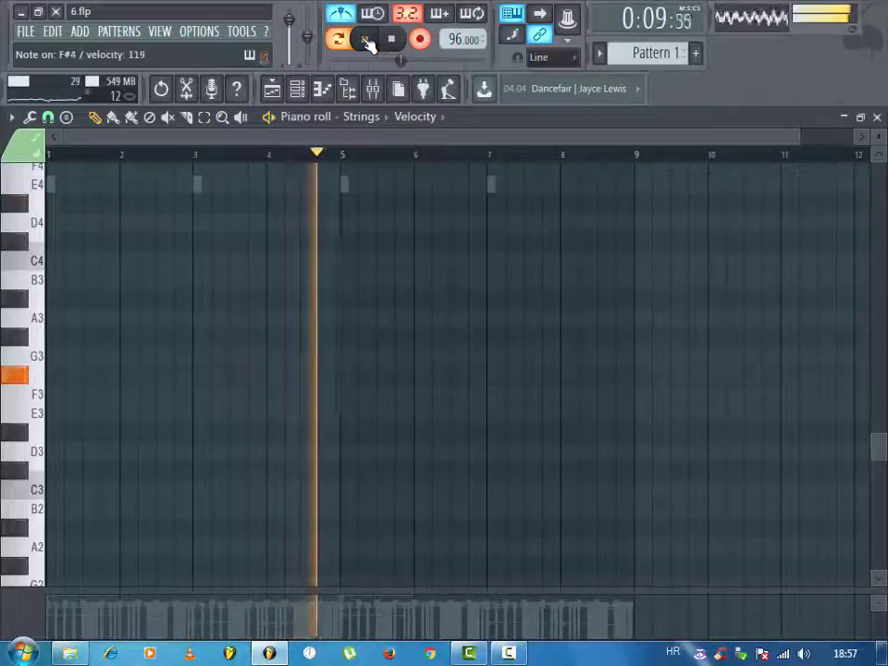
pyautogui.click(391, 39)
# - Align the recorded string notes with the starts of bars 1–4 and mid-bar 4, and lengthen each to meet the next
pyautogui.scroll(3, 379, 269)
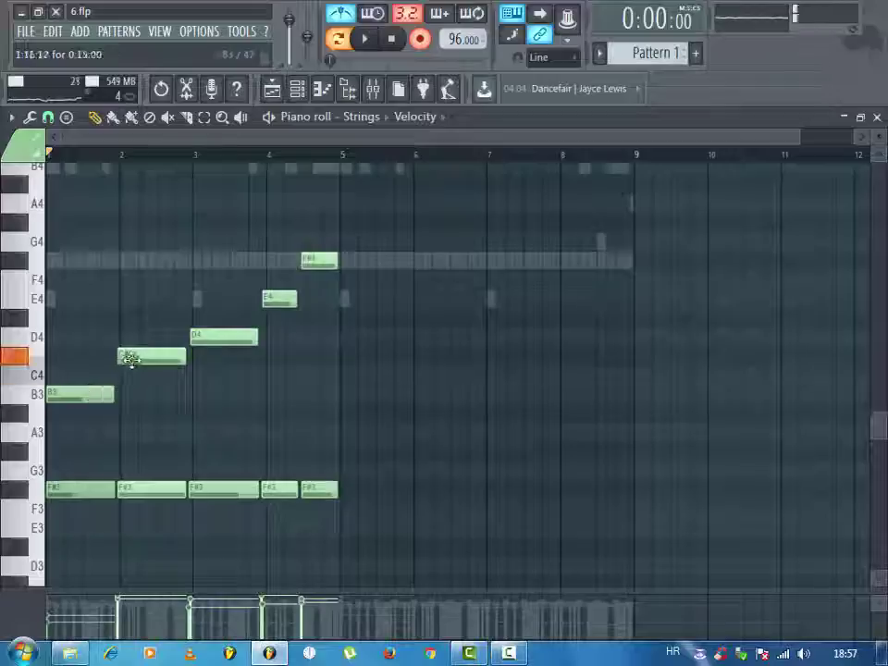
pyautogui.rightClick(279, 302)
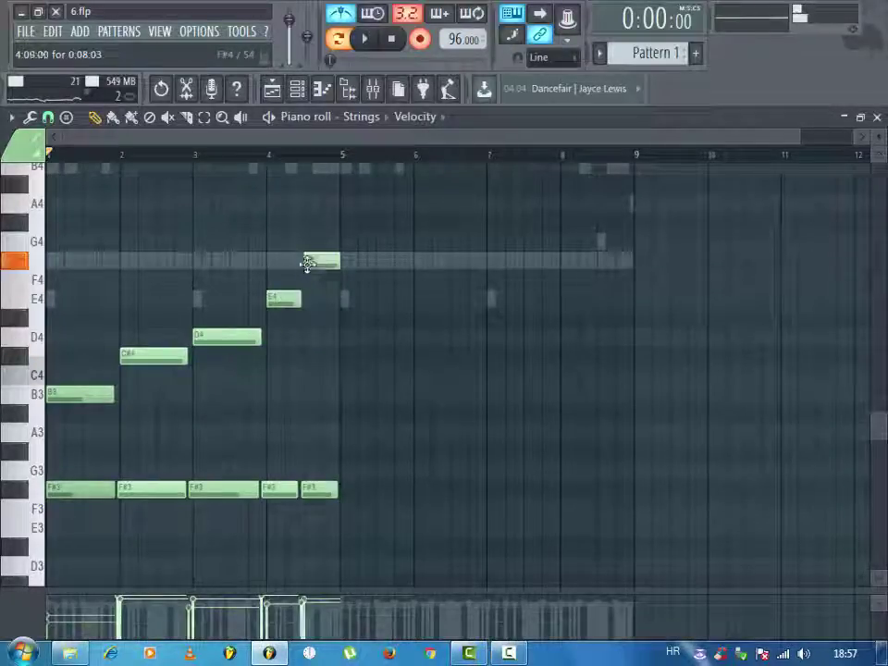
pyautogui.rightClick(320, 489)
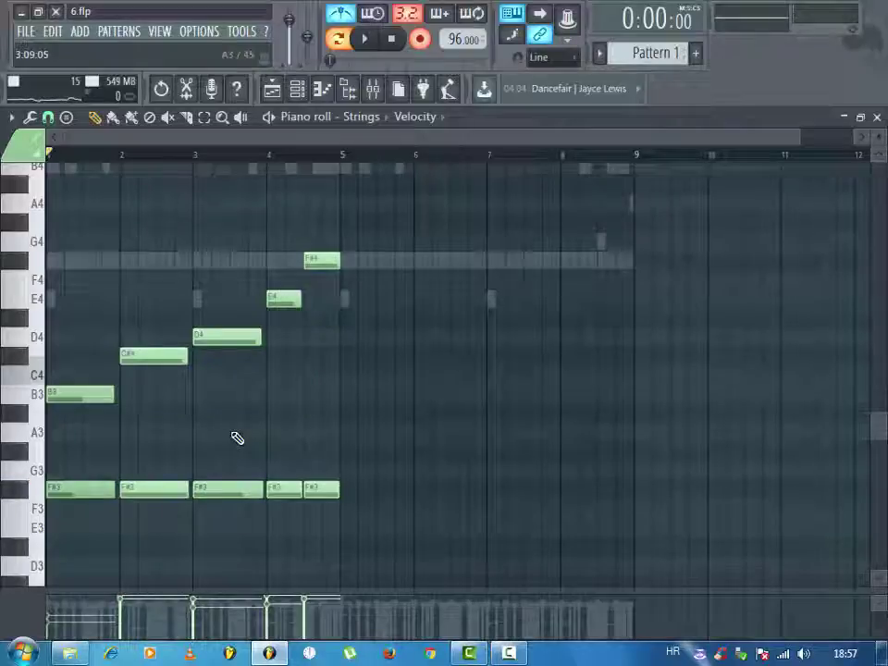
pyautogui.hotkey('alt', 'l')
pyautogui.press('Return')
pyautogui.press('Return')
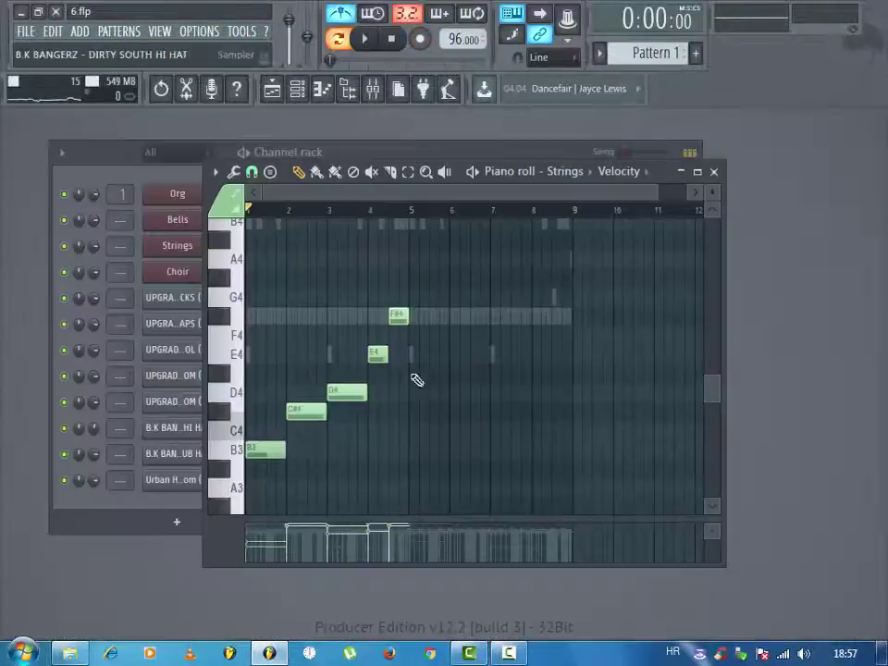
# - Move the whole Strings phrase so it starts at bar 5, and play back the pattern
pyautogui.click(689, 172)
pyautogui.moveTo(374, 236); pyautogui.dragTo(357, 487)
pyautogui.keyDown('ctrl'); pyautogui.click(557, 383); pyautogui.keyUp('ctrl')
pyautogui.press('Escape')
pyautogui.press('space')
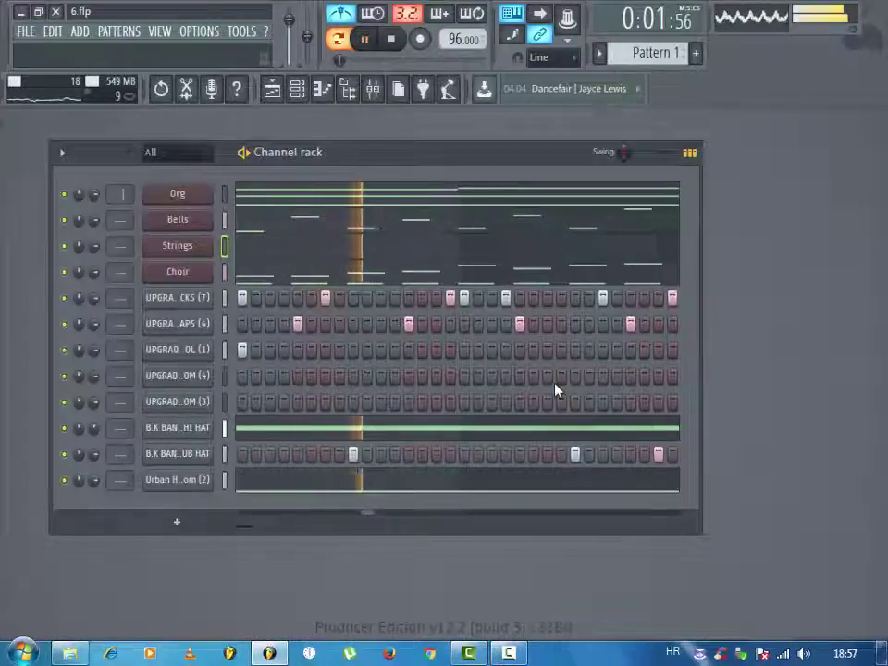
# - Rename the Strings channel Strings Build Up and save the project
pyautogui.rightClick(211, 251)
pyautogui.click(255, 268)
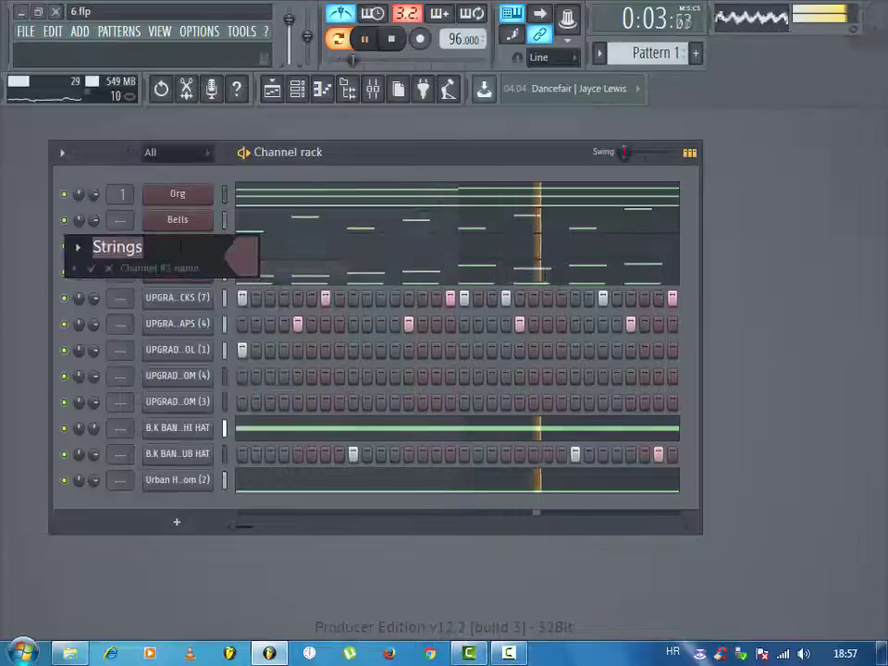
pyautogui.write('Bu')
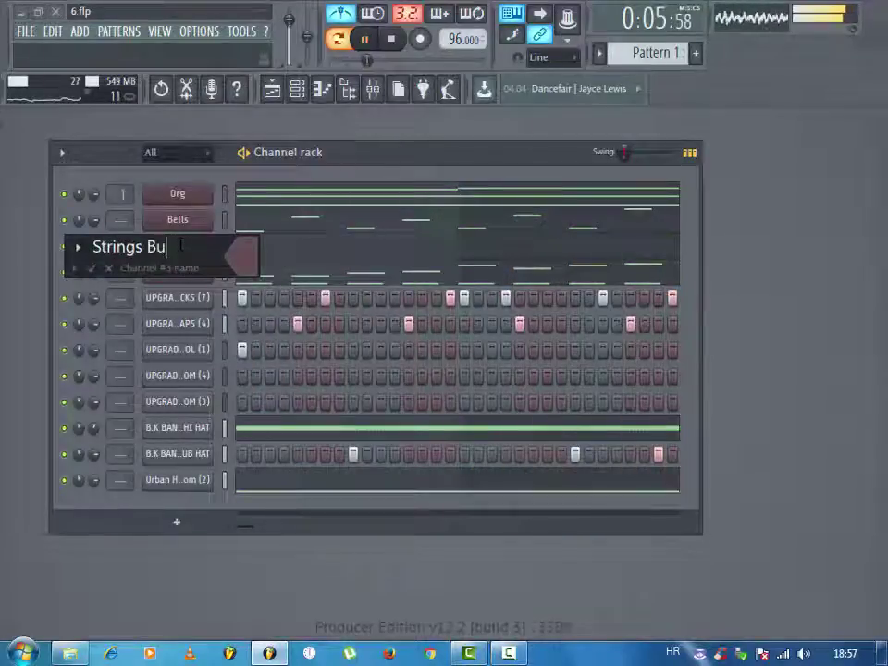
pyautogui.write('ild Up')
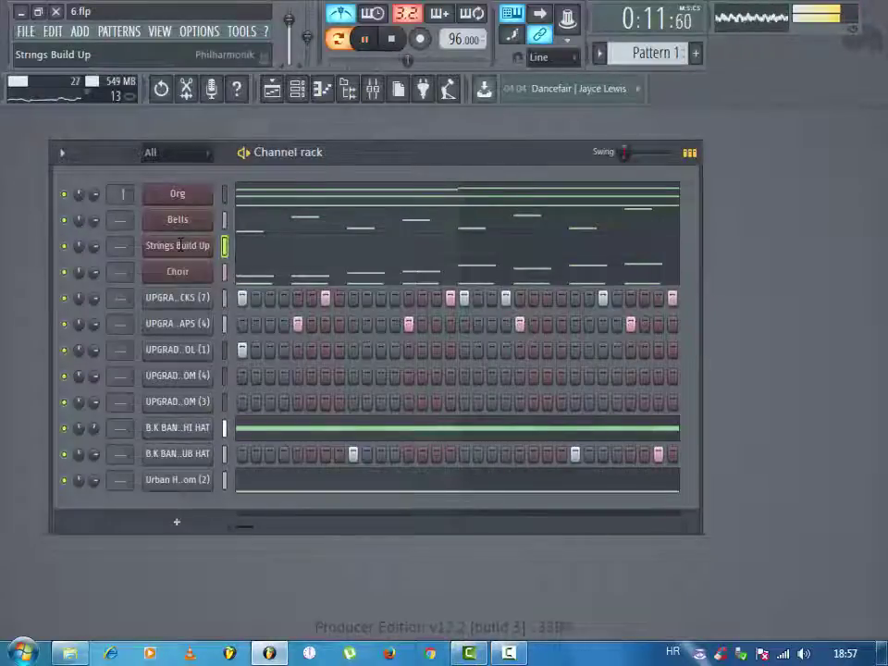
pyautogui.click(25, 30)
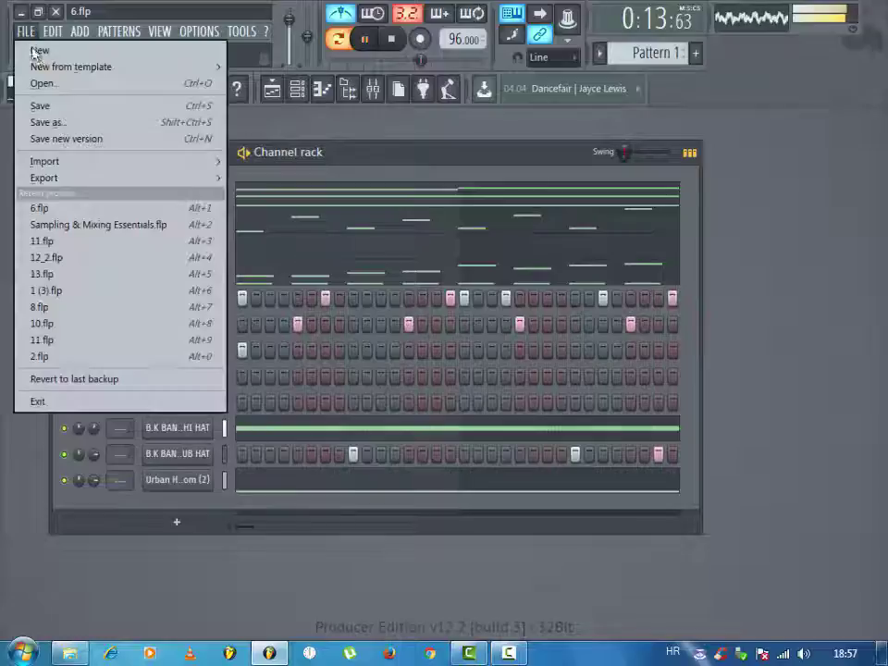
pyautogui.click(39, 105)
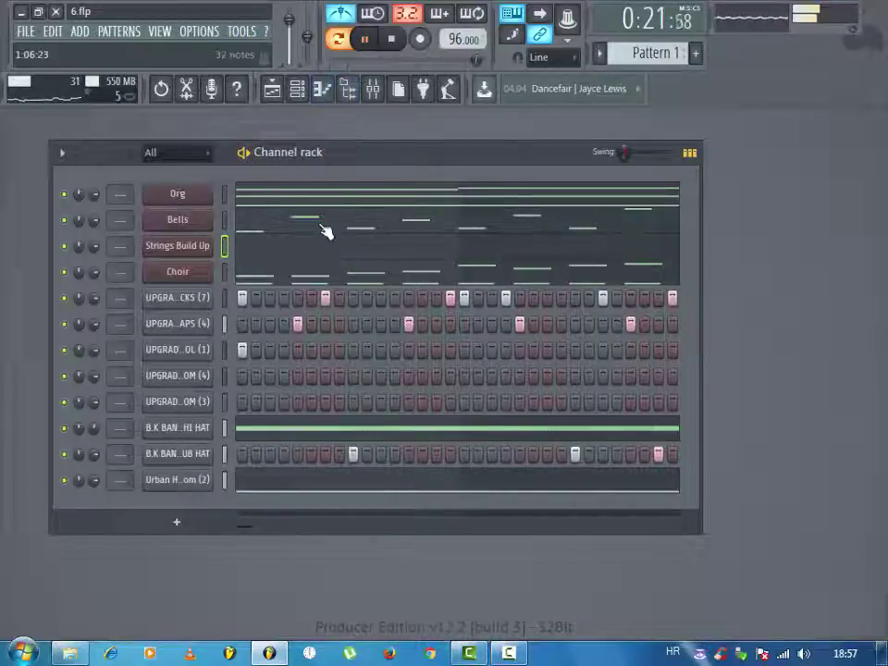
# - With snapping set to (none) in the Strings Build Up piano roll, trim the last F#4 note to end just before bar 9
pyautogui.click(309, 264)
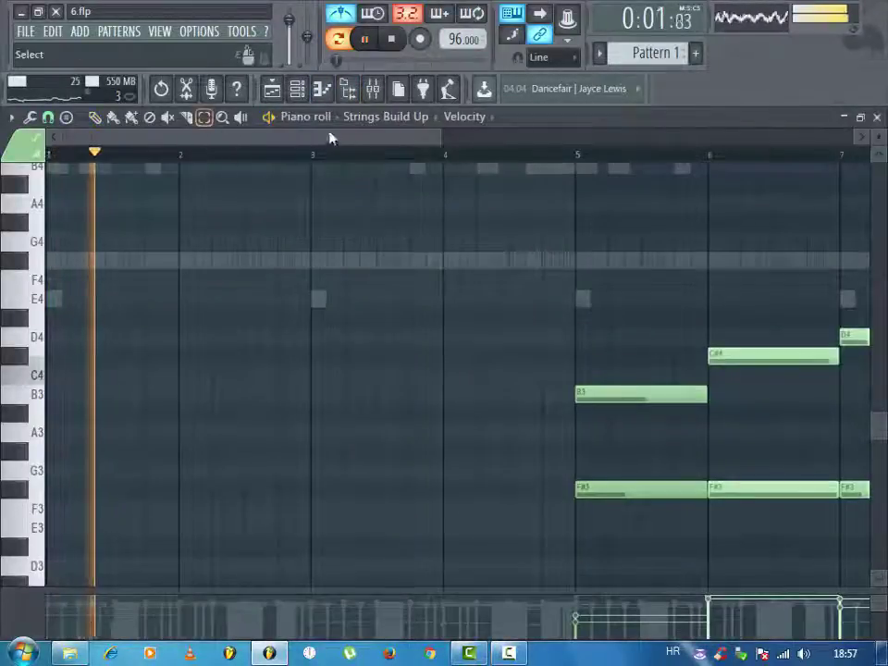
pyautogui.moveTo(331, 137); pyautogui.dragTo(555, 144)
pyautogui.click(48, 119)
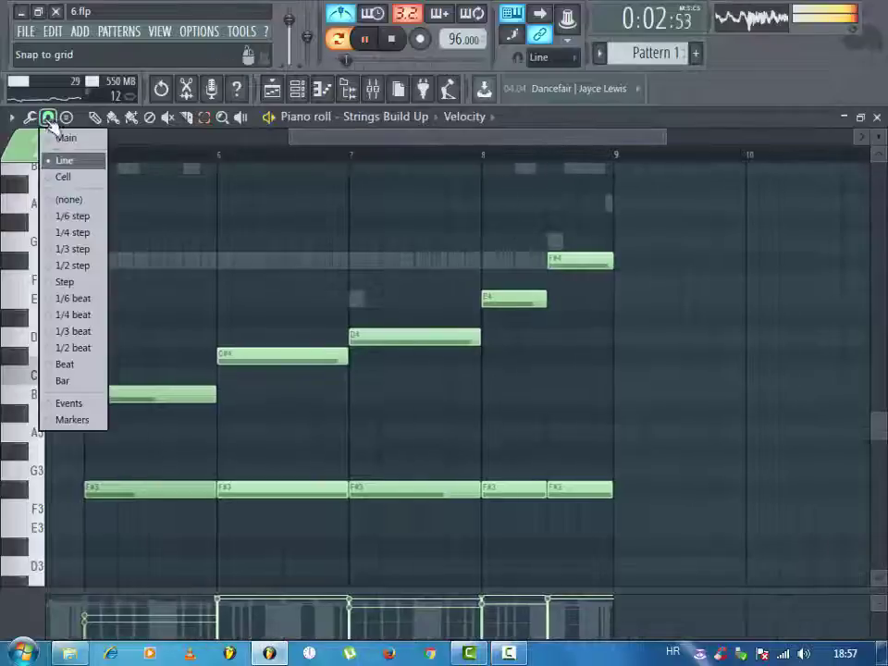
pyautogui.click(68, 199)
pyautogui.moveTo(610, 197); pyautogui.dragTo(611, 497)
pyautogui.moveTo(624, 256); pyautogui.dragTo(585, 500)
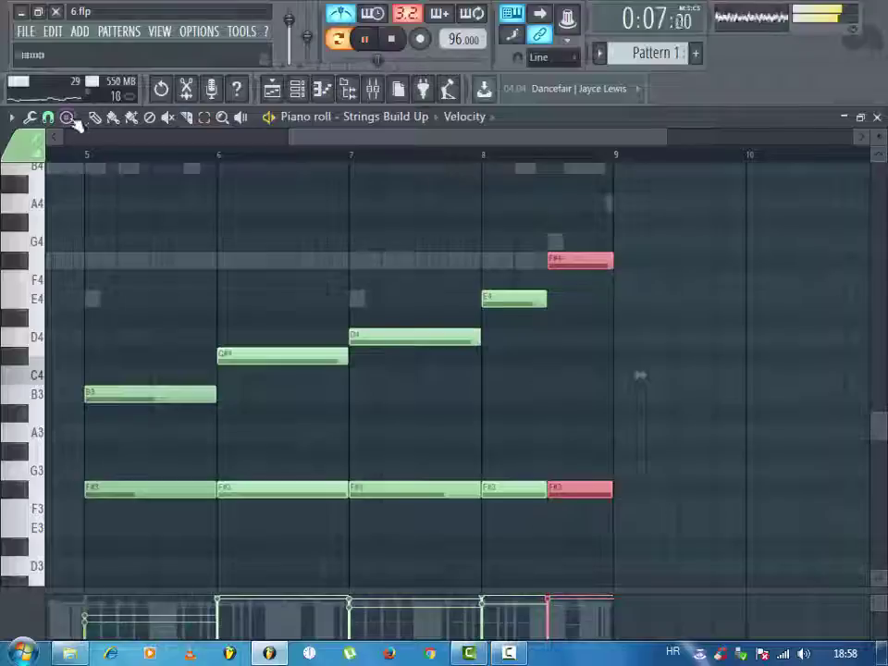
pyautogui.moveTo(612, 259); pyautogui.dragTo(612, 259)
pyautogui.keyDown('ctrl'); pyautogui.click(649, 214); pyautogui.keyUp('ctrl')
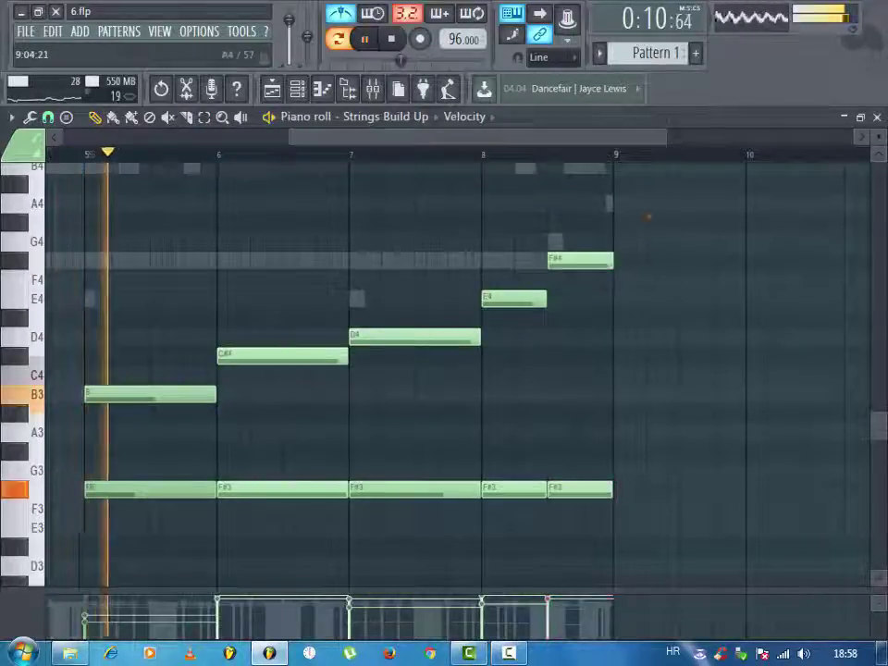
pyautogui.click(616, 264)
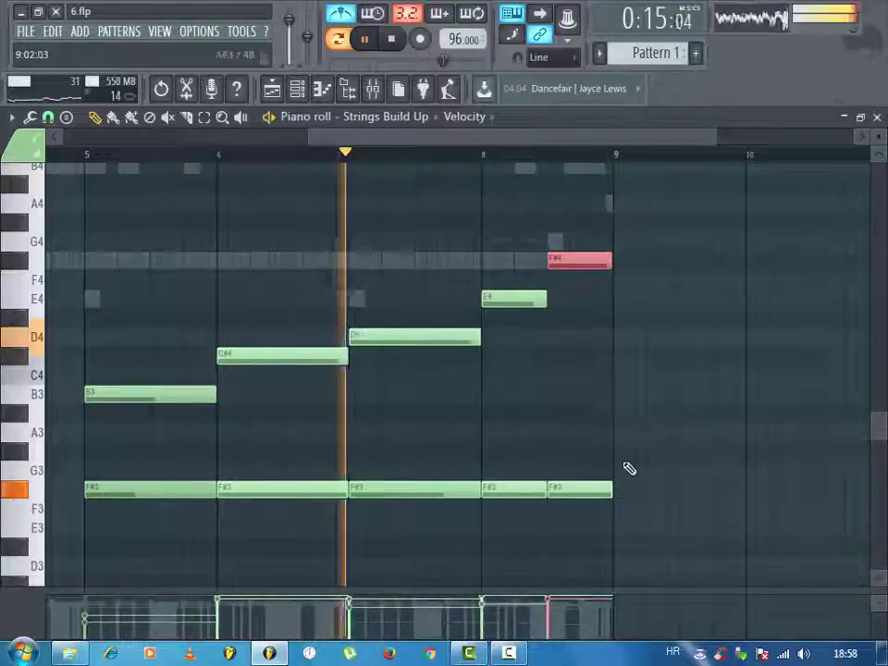
pyautogui.click(627, 426)
# - Set the piano roll's snap to Cell and close the piano roll
pyautogui.click(46, 117)
pyautogui.click(59, 179)
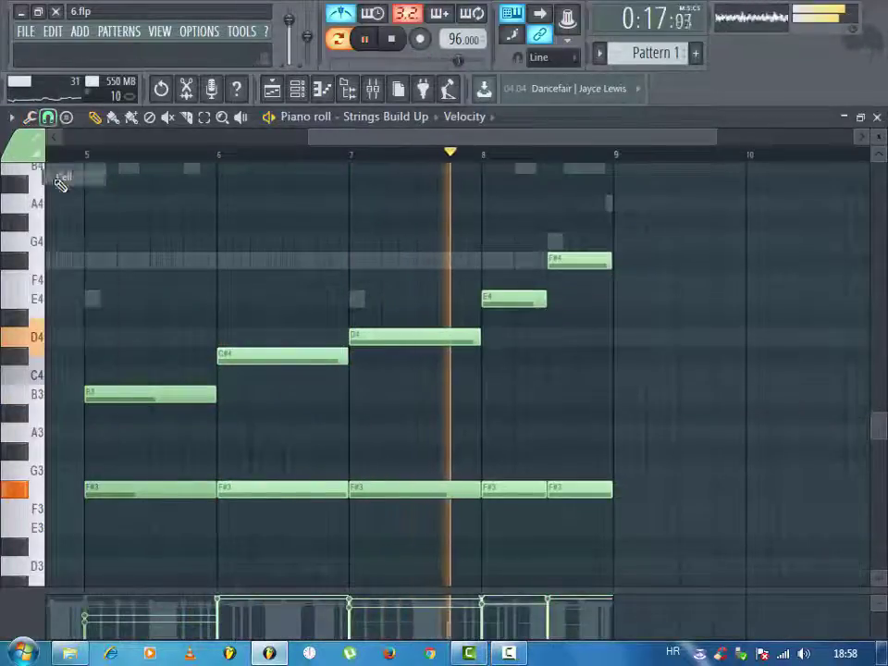
pyautogui.press('Escape')
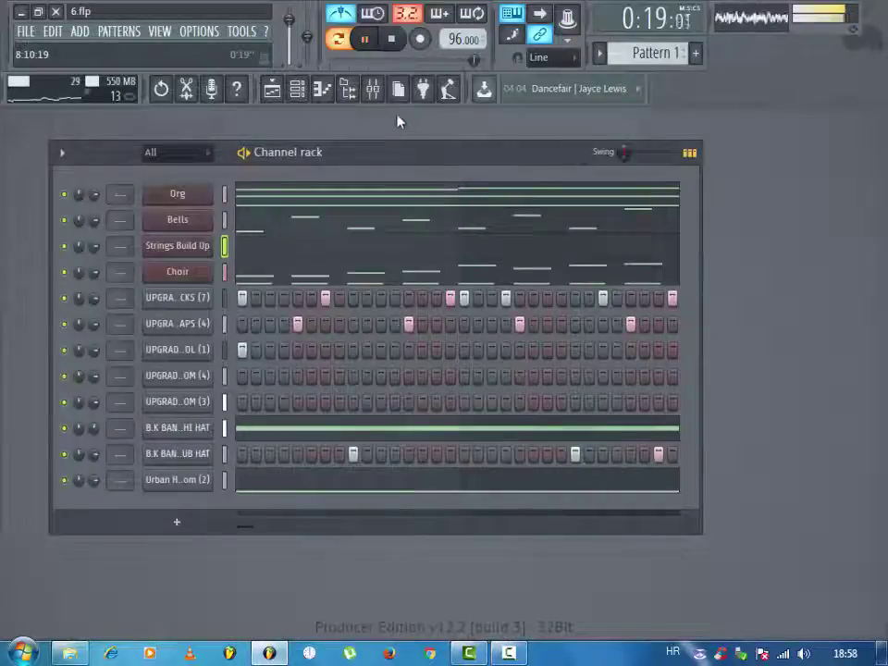
# - Save the project and turn off the metronome
pyautogui.click(26, 31)
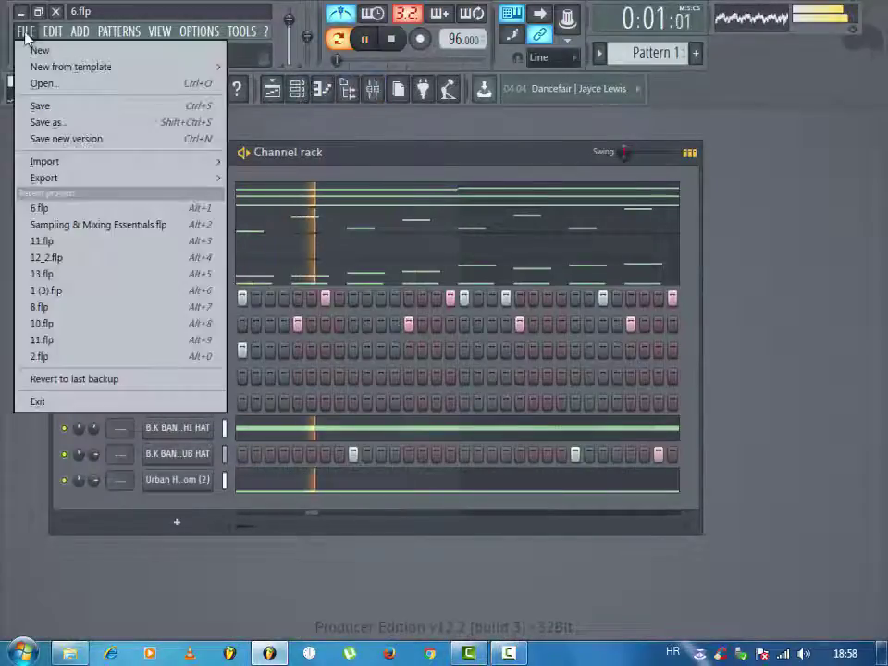
pyautogui.click(39, 110)
pyautogui.click(342, 17)
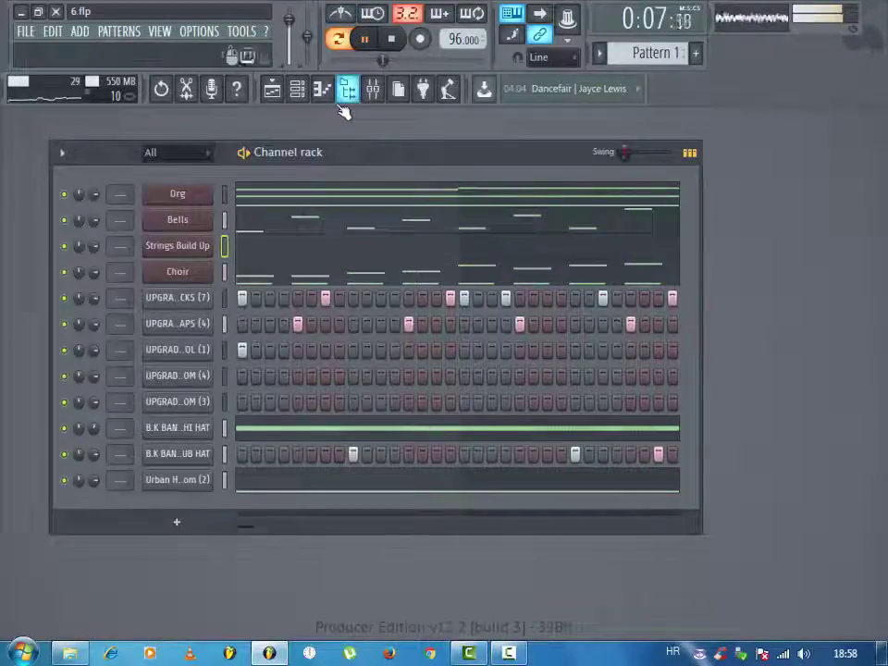
# - Show the sample browser and look through the 3 Claps folder of the Urban Heat Drum Kit
pyautogui.hotkey('alt', 'F8')
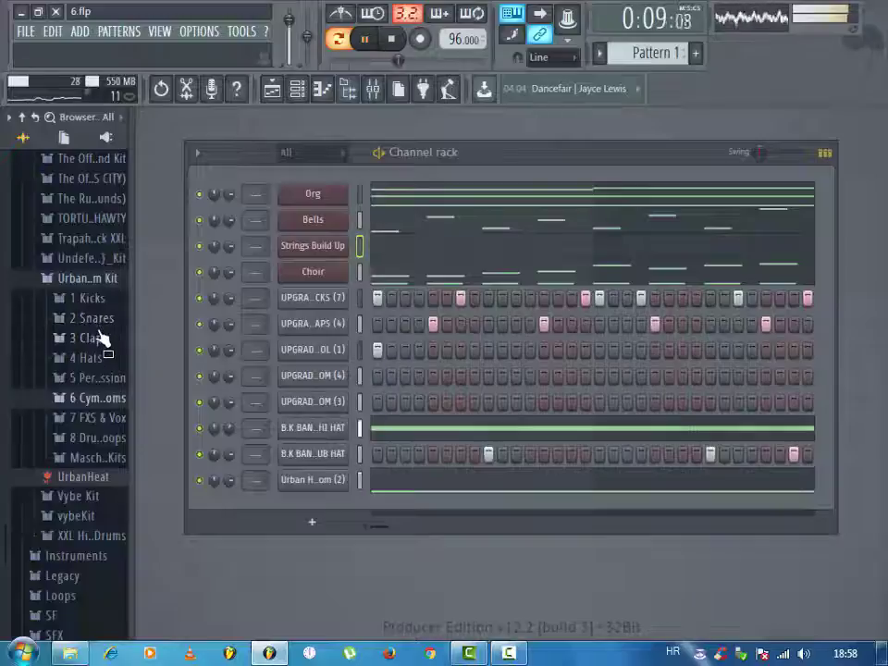
pyautogui.click(102, 340)
pyautogui.click(92, 323)
pyautogui.click(88, 287)
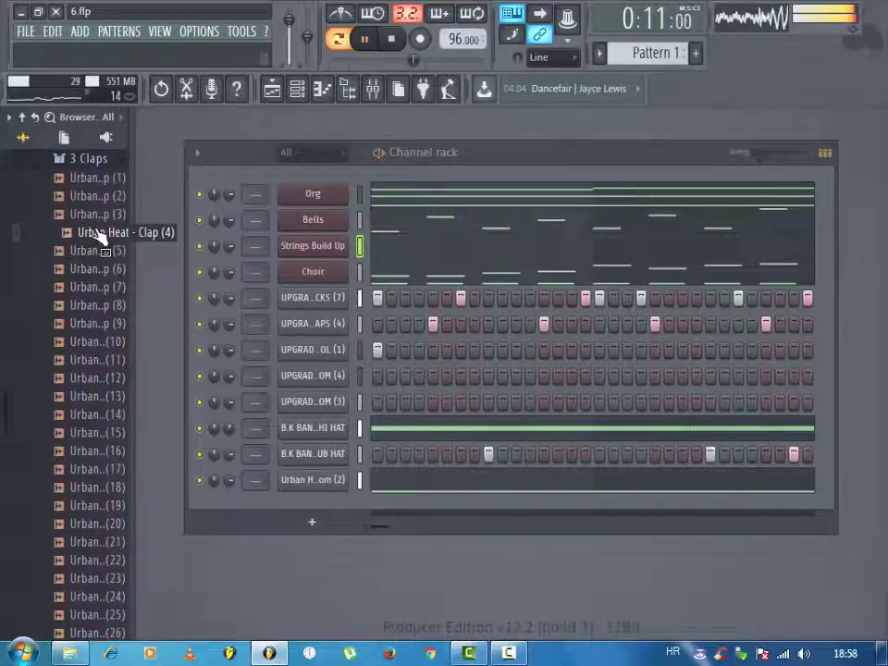
pyautogui.click(97, 163)
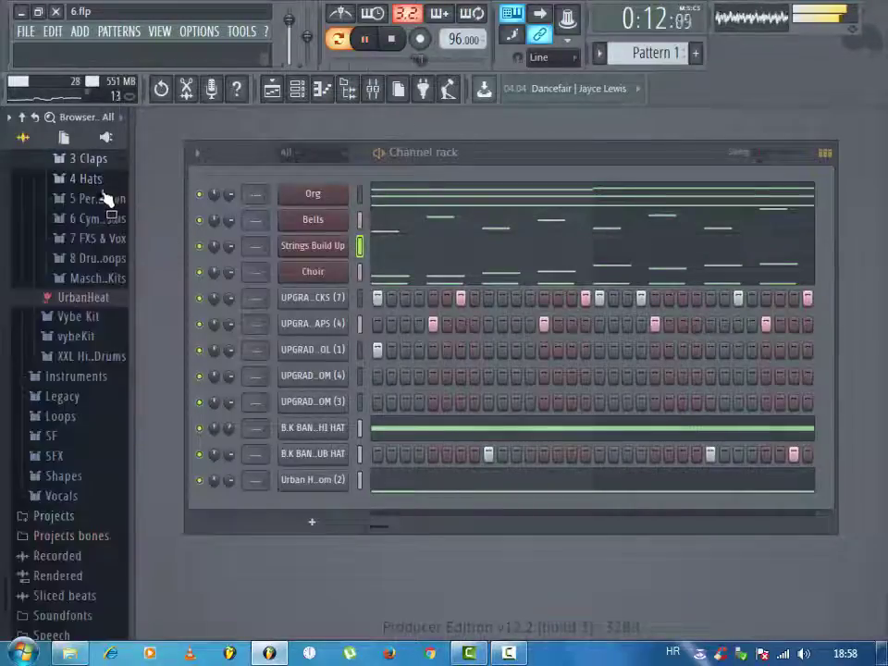
# - Add Urban Heat - Snare (4) as a channel below UPGRADE 2 SNAPS (4), with hits on steps 5, 13, 21 and 29
pyautogui.scroll(2, 102, 250)
pyautogui.click(103, 250)
pyautogui.click(106, 269)
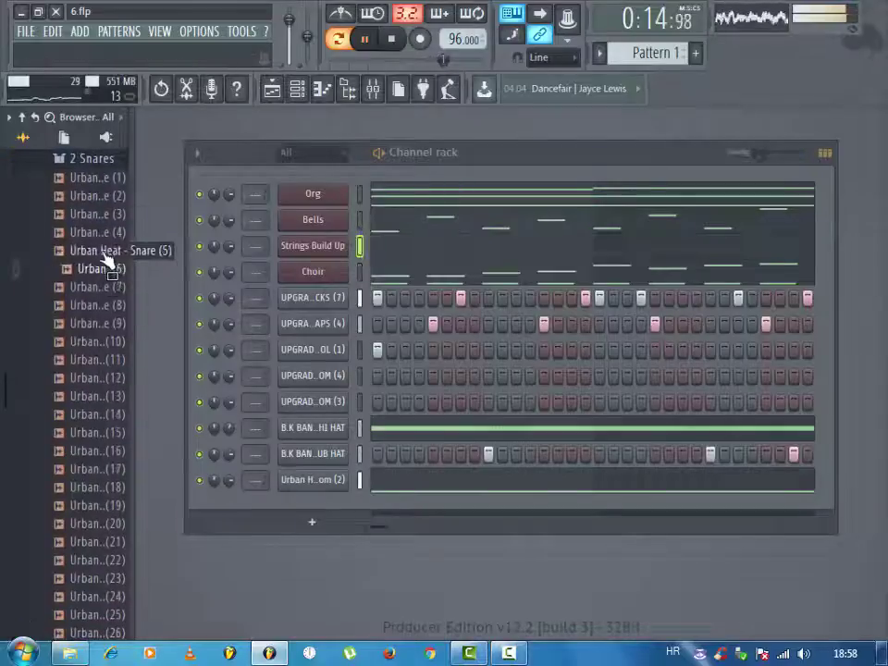
pyautogui.click(102, 248)
pyautogui.moveTo(341, 335); pyautogui.dragTo(338, 351)
pyautogui.rightClick(339, 351)
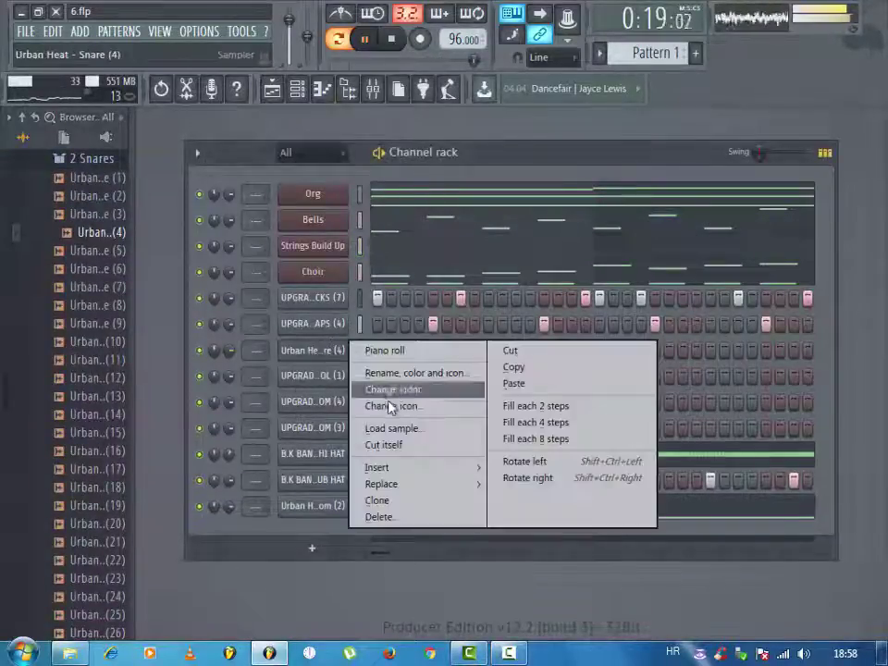
pyautogui.click(387, 444)
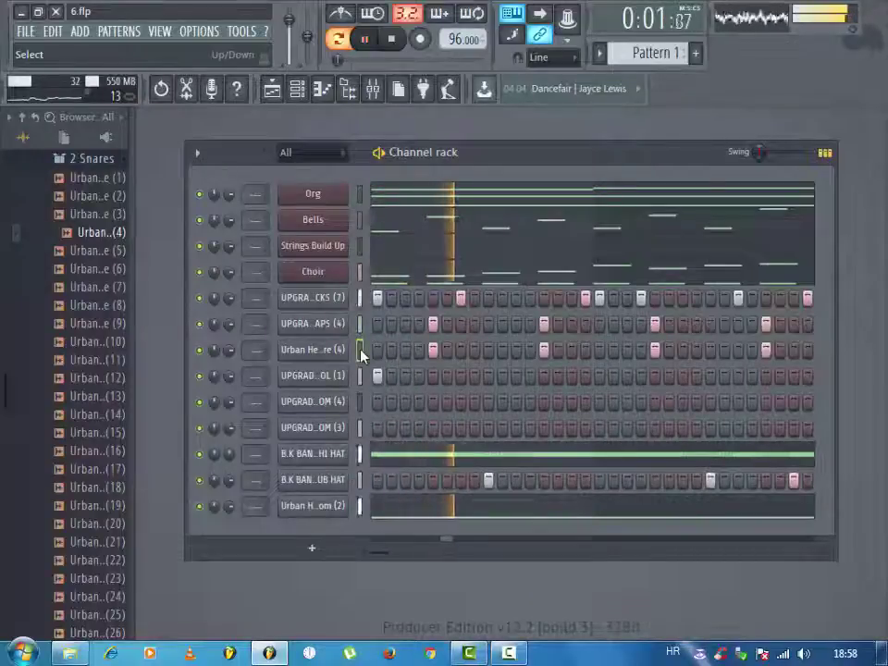
# - Replace the Snare (4) channel's sample with Urban Heat - Clap (2) from the 3 Claps folder
pyautogui.click(106, 163)
pyautogui.click(109, 181)
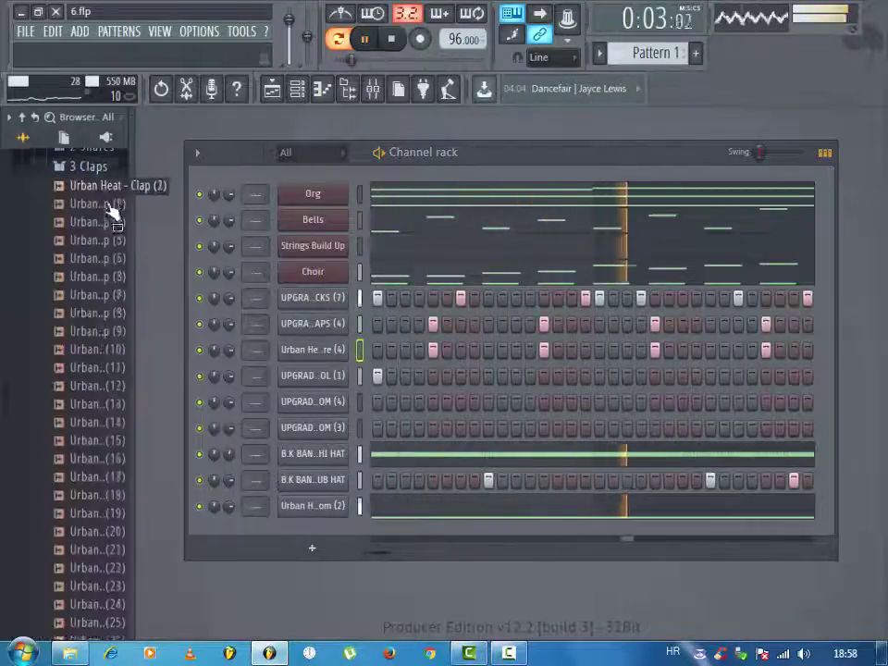
pyautogui.click(110, 206)
pyautogui.moveTo(109, 206); pyautogui.dragTo(314, 355)
# - Collapse the 3 Claps folder and the Urban Heat Drum Kit folder in the sample browser
pyautogui.click(88, 158)
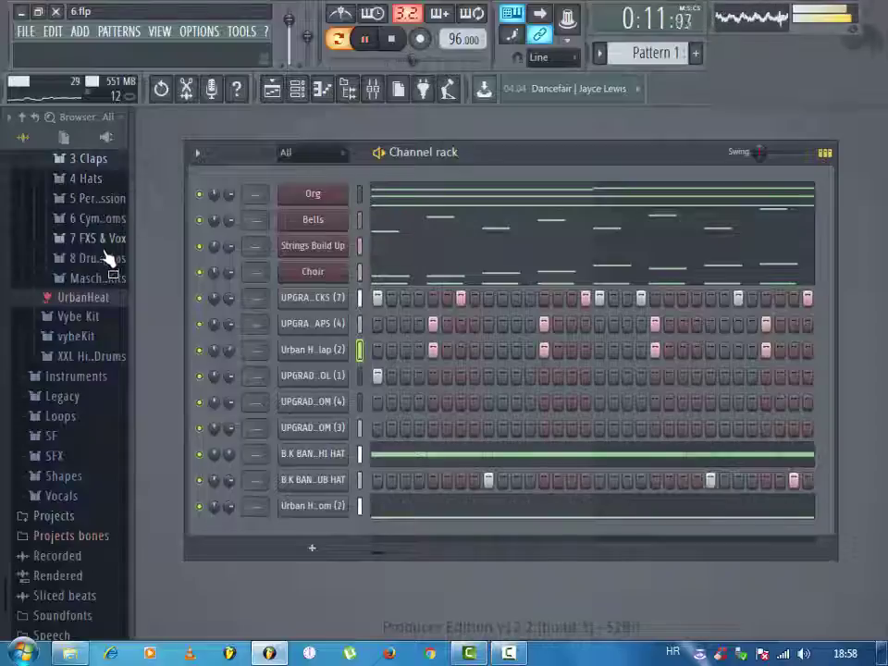
pyautogui.moveTo(1, 290); pyautogui.dragTo(4, 472)
pyautogui.click(71, 557)
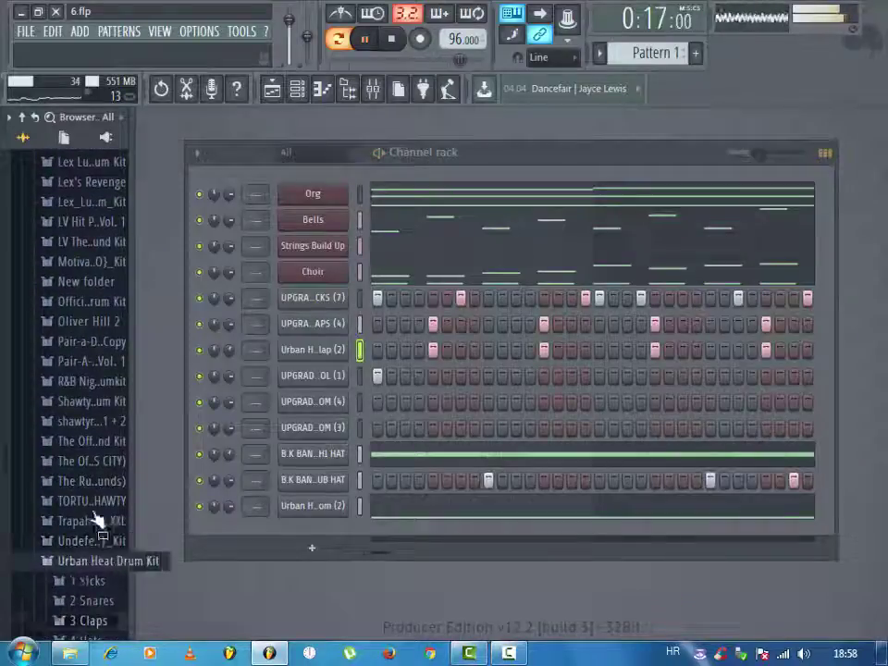
pyautogui.click(72, 560)
# - Open the playlist with the sample browser hidden, and save the project
pyautogui.click(271, 89)
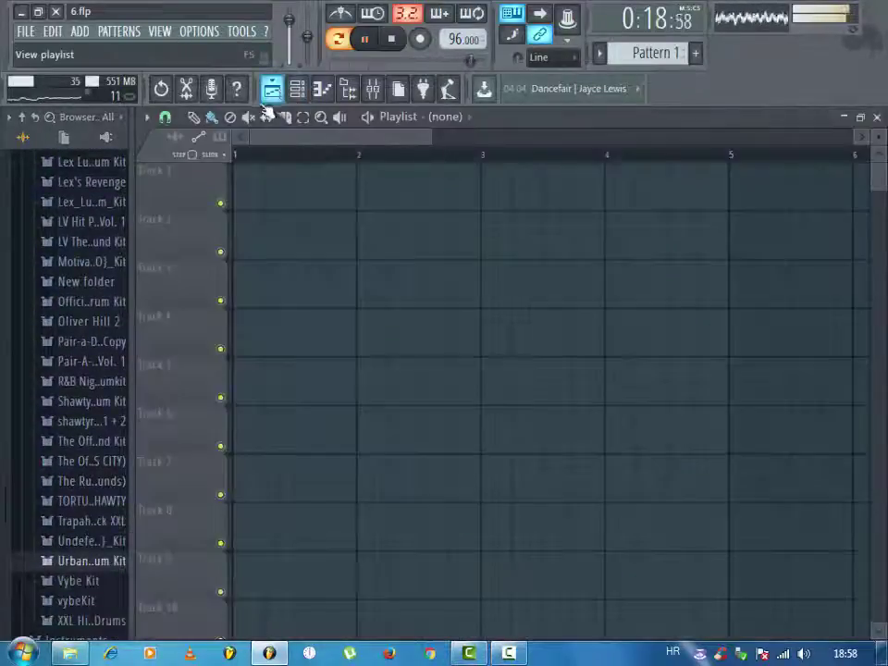
pyautogui.click(347, 90)
pyautogui.click(29, 36)
pyautogui.click(45, 104)
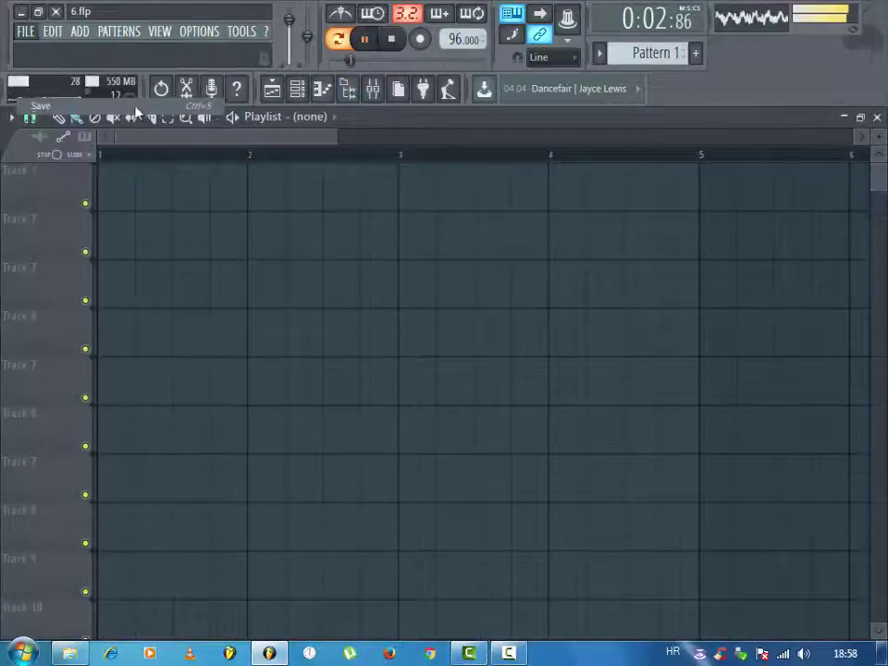
# - Stop playback, place Pattern 1 at bar 1 of Track 1 in the playlist, and split the pattern by channel
pyautogui.press('space')
pyautogui.click(319, 151)
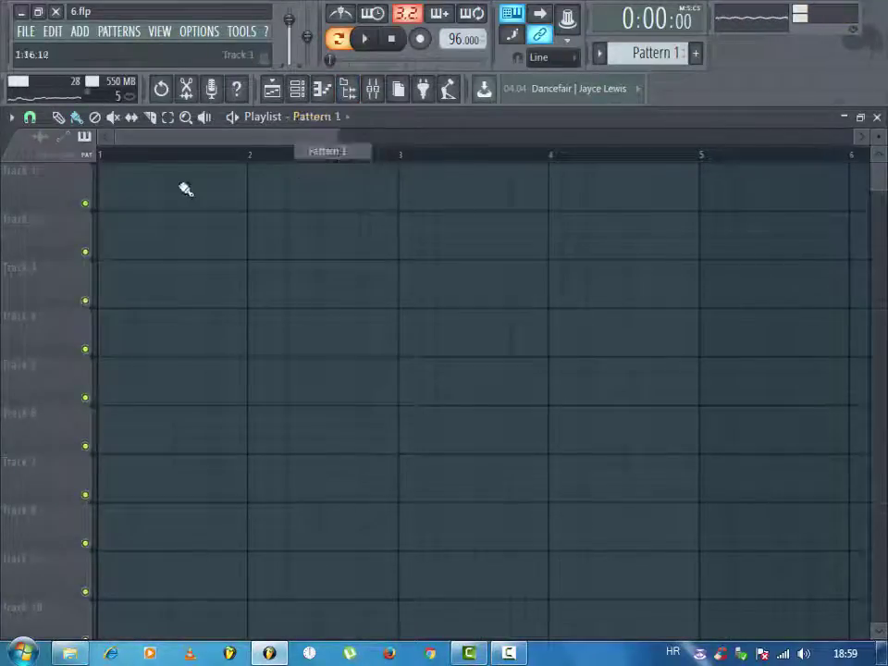
pyautogui.click(169, 189)
pyautogui.moveTo(222, 189); pyautogui.dragTo(163, 188)
pyautogui.click(299, 96)
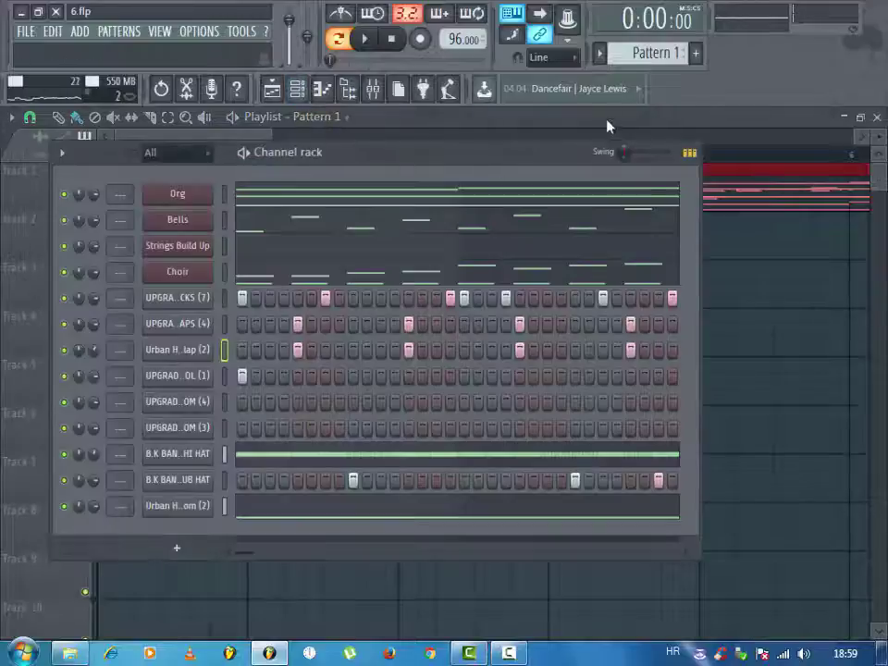
pyautogui.click(648, 53)
pyautogui.click(726, 258)
# - Delete the overlapping split clips from Track 1 and place the Org pattern there from bar 1
pyautogui.click(546, 211)
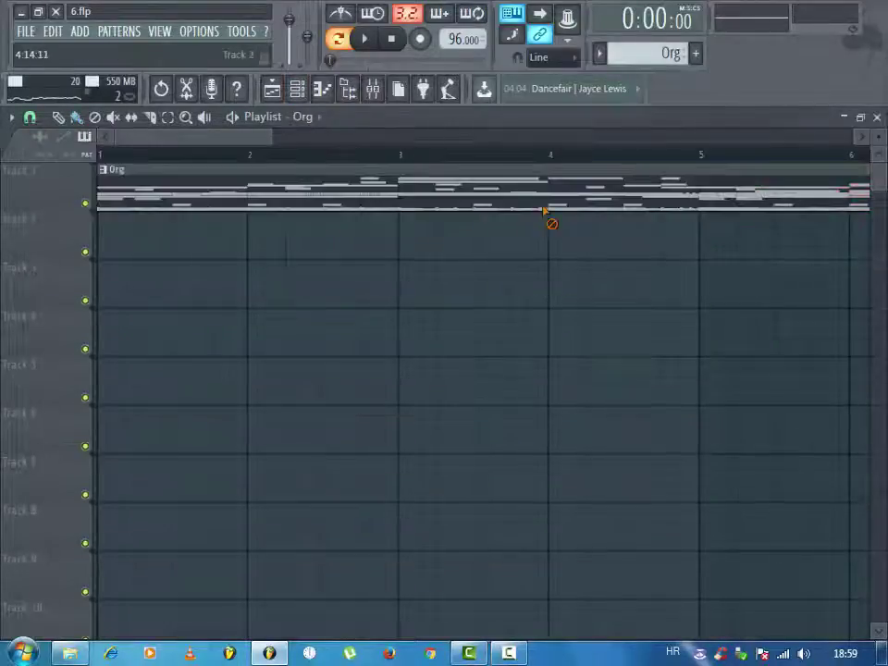
pyautogui.rightClick(544, 208)
pyautogui.moveTo(170, 190); pyautogui.dragTo(100, 185)
# - Place the Bells, Strings Build Up and Choir patterns from bar 1 on Tracks 2, 3 and 4 respectively
pyautogui.click(313, 117)
pyautogui.click(323, 167)
pyautogui.moveTo(185, 222); pyautogui.dragTo(70, 241)
pyautogui.click(315, 118)
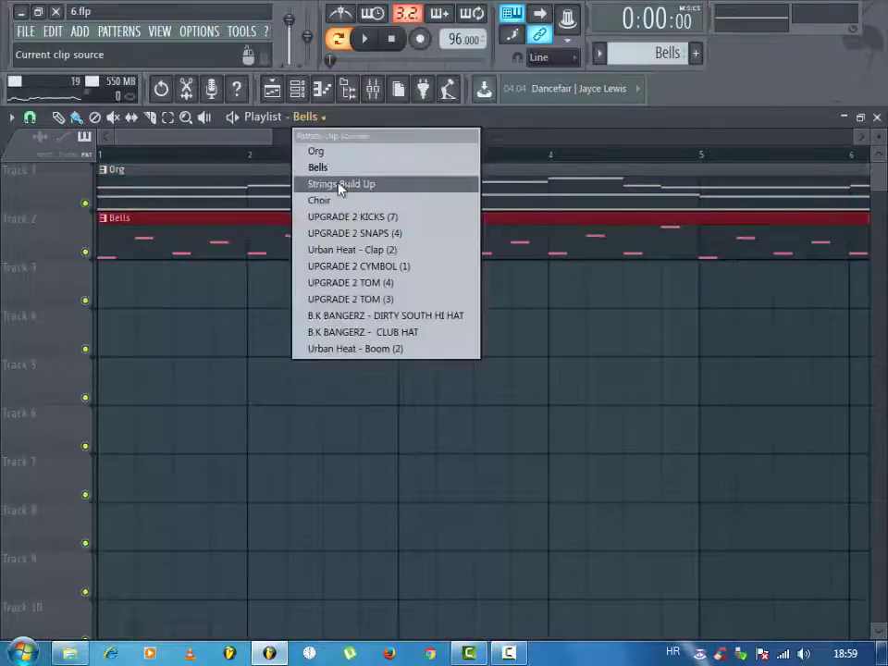
pyautogui.click(341, 184)
pyautogui.moveTo(227, 283); pyautogui.dragTo(39, 282)
pyautogui.click(363, 118)
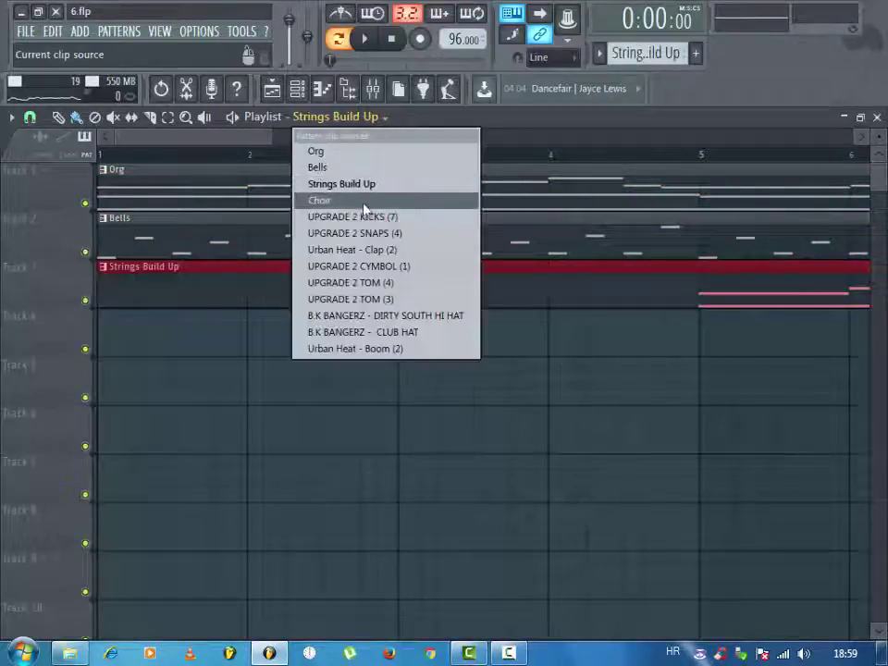
pyautogui.click(364, 202)
pyautogui.moveTo(260, 337); pyautogui.dragTo(169, 337)
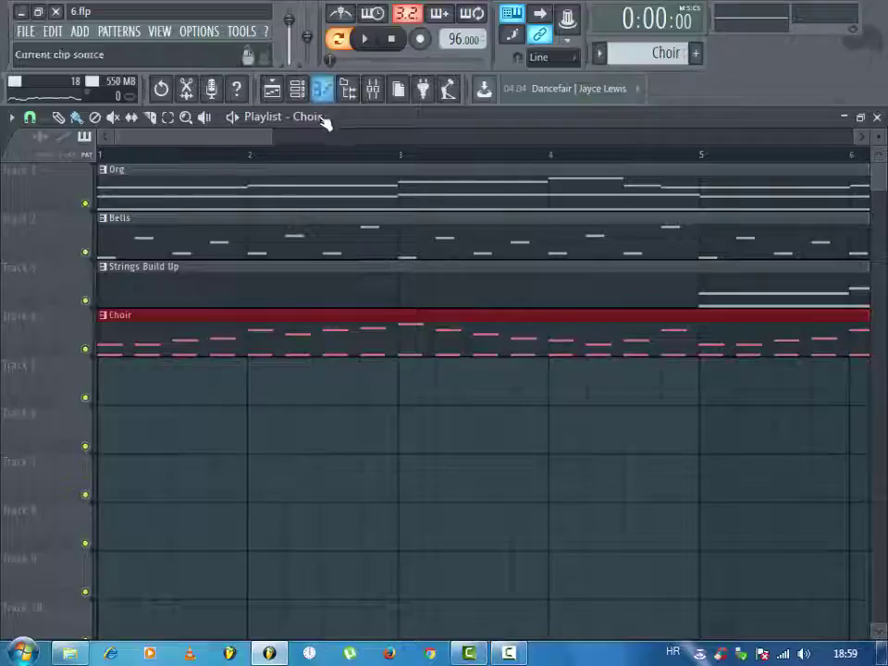
# - Place the UPGRADE 2 KICKS (7) pattern on Track 5 and UPGRADE 2 SNAPS (4) on Track 6, both starting at bar 1
pyautogui.click(325, 118)
pyautogui.click(329, 214)
pyautogui.click(178, 382)
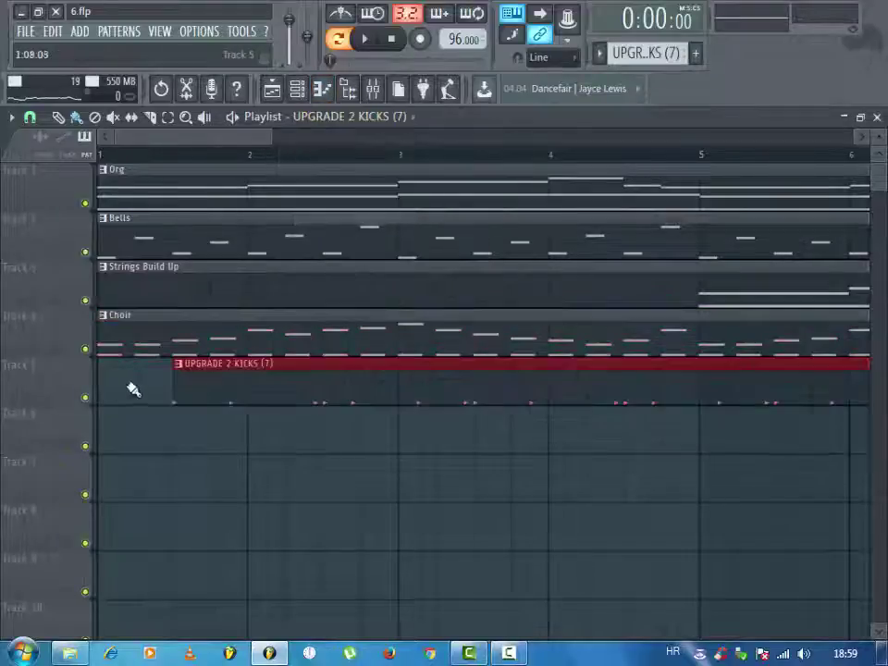
pyautogui.moveTo(122, 389); pyautogui.dragTo(101, 390)
pyautogui.click(362, 115)
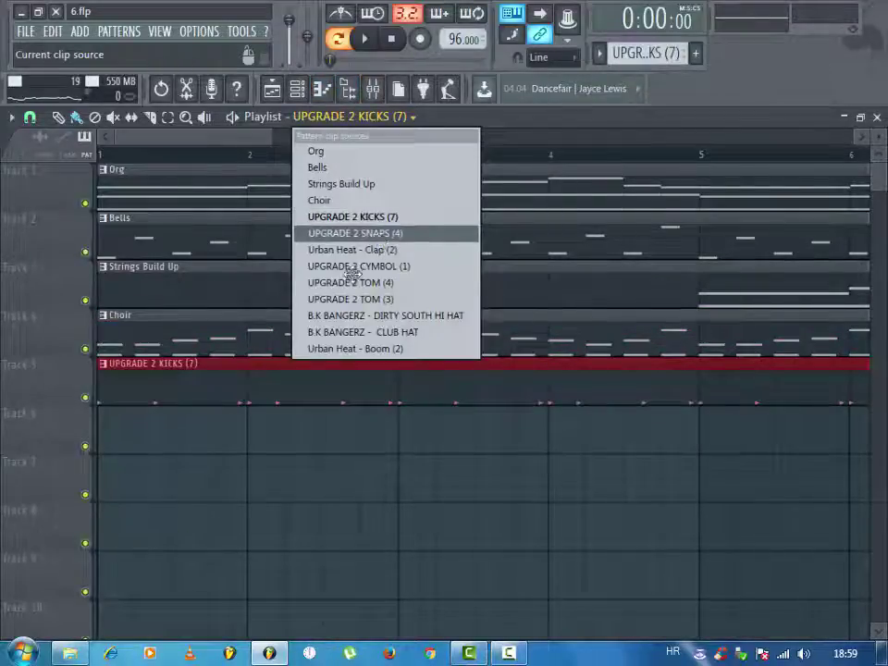
pyautogui.click(352, 233)
pyautogui.click(239, 416)
pyautogui.moveTo(321, 421); pyautogui.dragTo(185, 421)
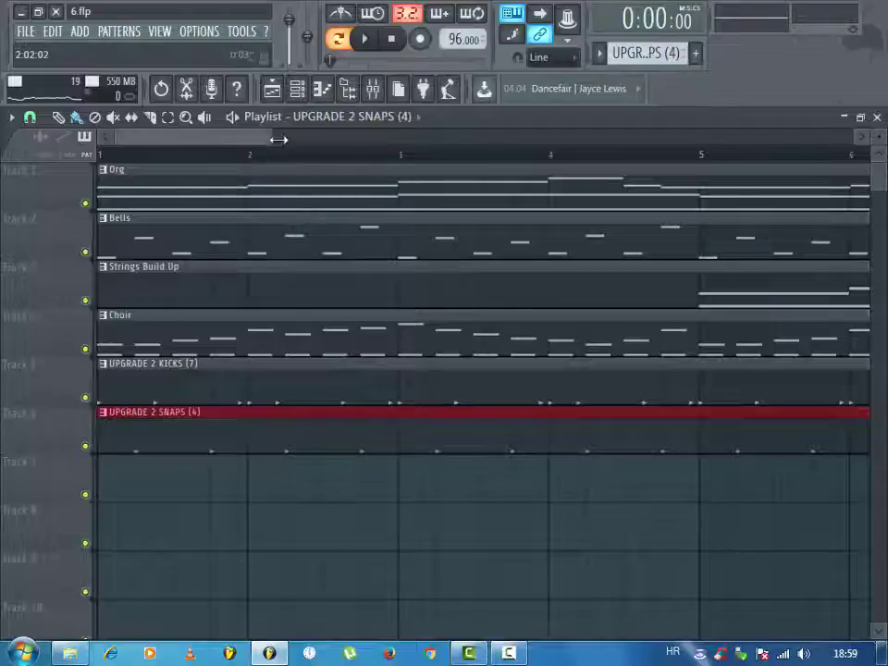
# - Place the Urban Heat - Clap (2) pattern on Track 7 and a single UPGRADE 2 CYMBOL (1) clip on Track 8 at bar 1
pyautogui.scroll(-5, 271, 137)
pyautogui.click(390, 118)
pyautogui.click(375, 250)
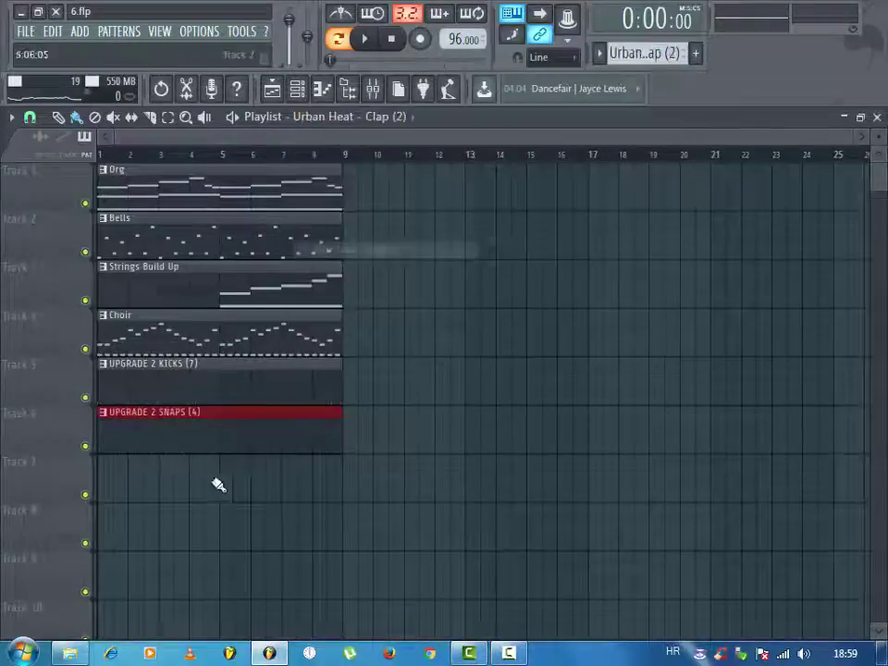
pyautogui.click(218, 484)
pyautogui.moveTo(232, 482); pyautogui.dragTo(140, 482)
pyautogui.click(377, 123)
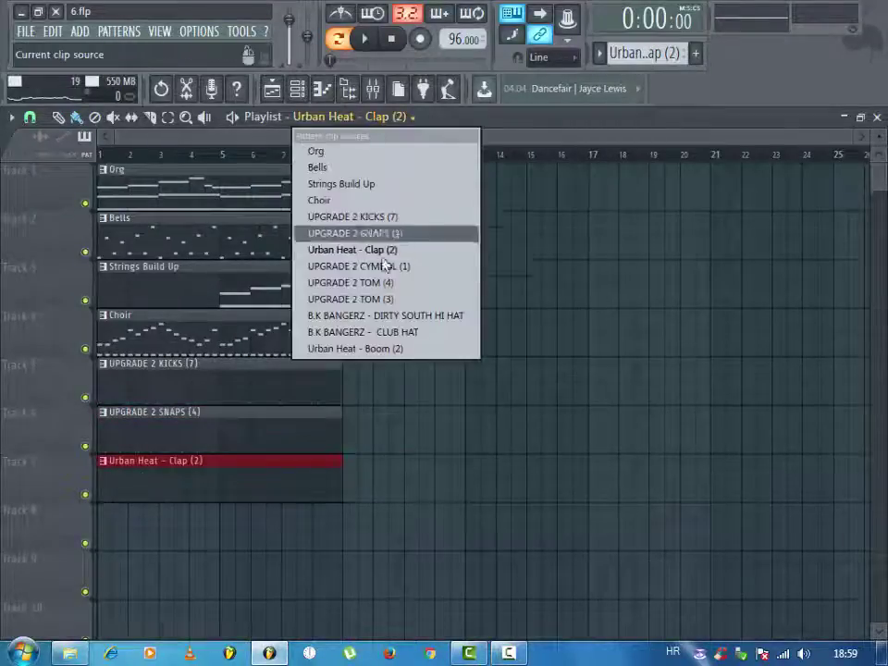
pyautogui.click(351, 266)
pyautogui.click(150, 518)
pyautogui.moveTo(150, 529); pyautogui.dragTo(120, 533)
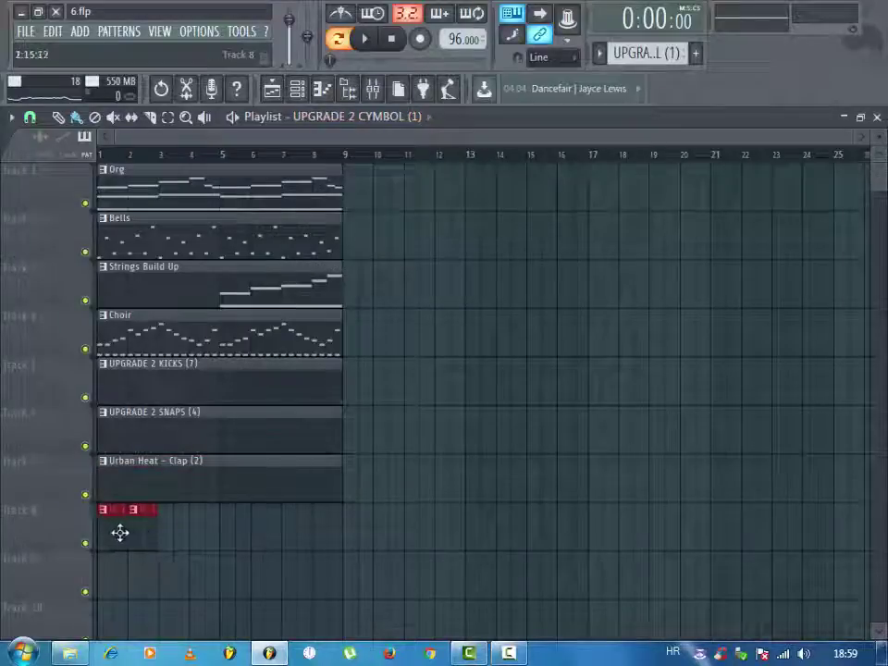
# - Place the UPGRADE 2 TOM (4) pattern on Track 9 and UPGRADE 2 TOM (3) on Track 10, both starting at bar 1
pyautogui.click(404, 117)
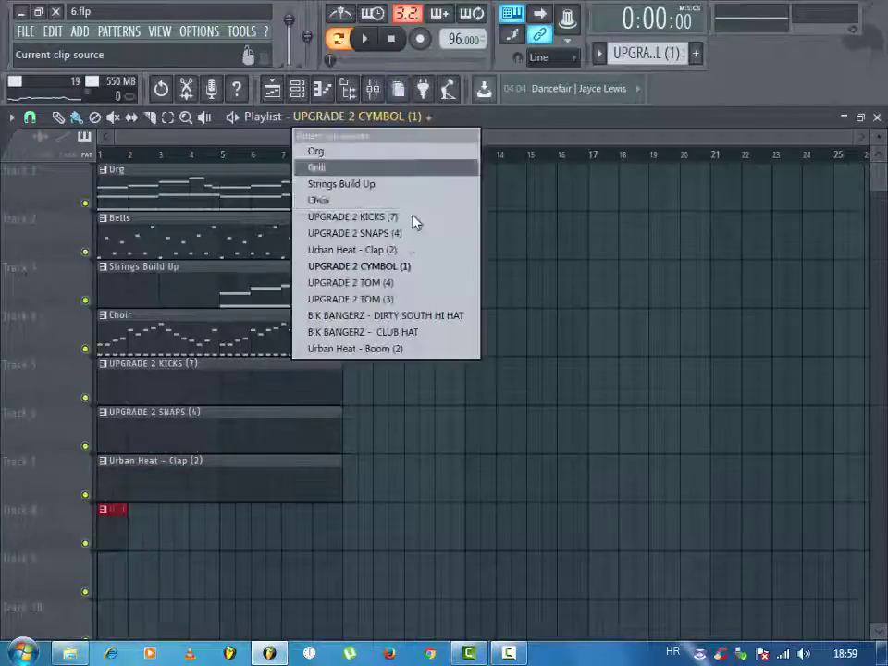
pyautogui.click(392, 283)
pyautogui.click(110, 566)
pyautogui.click(408, 117)
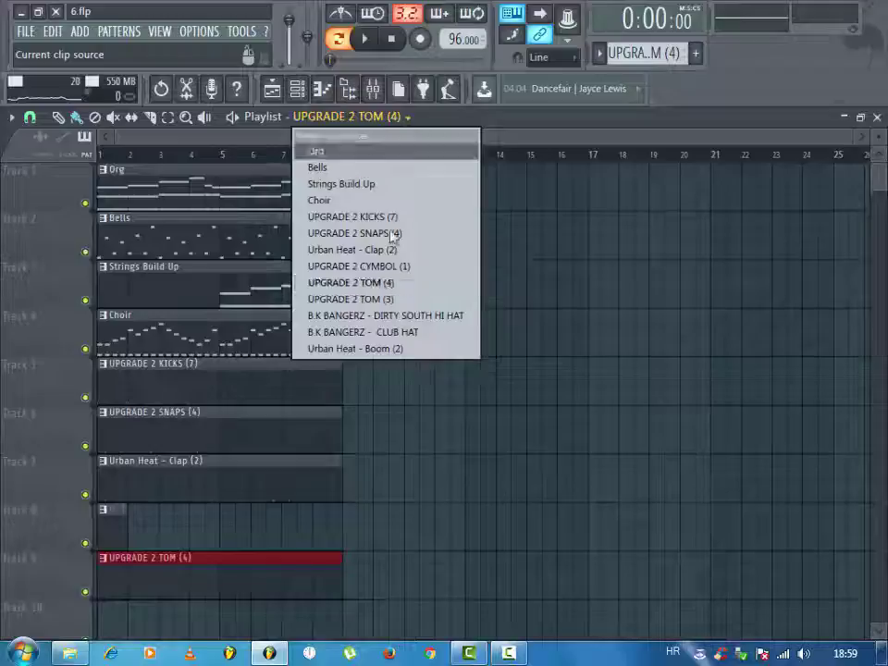
pyautogui.click(393, 300)
pyautogui.scroll(-2, 292, 448)
pyautogui.click(96, 539)
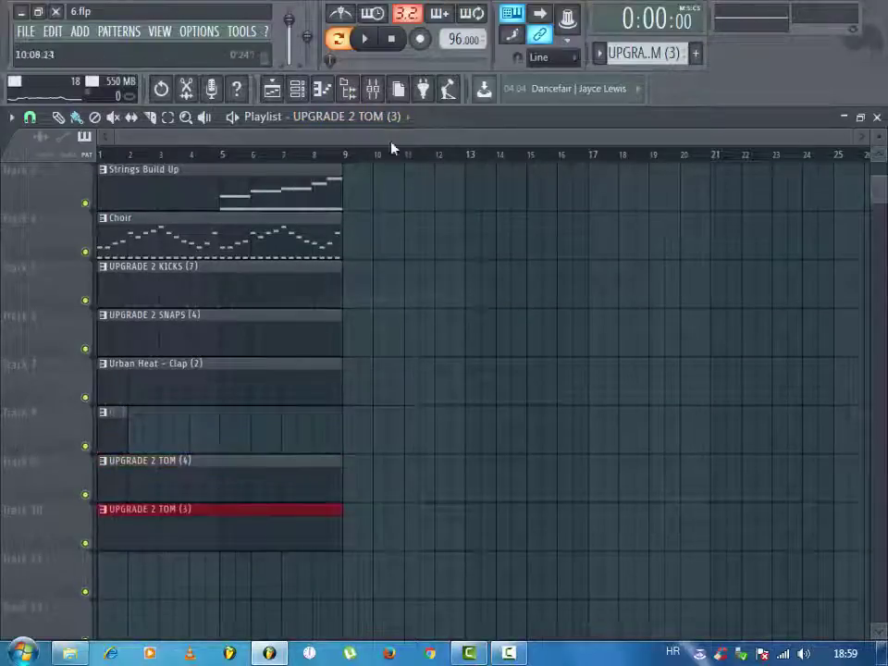
# - Place the B.K BANGERZ - DIRTY SOUTH HI HAT pattern on Track 11 and B.K BANGERZ - CLUB HAT on Track 12 at bar 1
pyautogui.click(404, 117)
pyautogui.click(388, 317)
pyautogui.moveTo(218, 582); pyautogui.dragTo(134, 573)
pyautogui.click(384, 118)
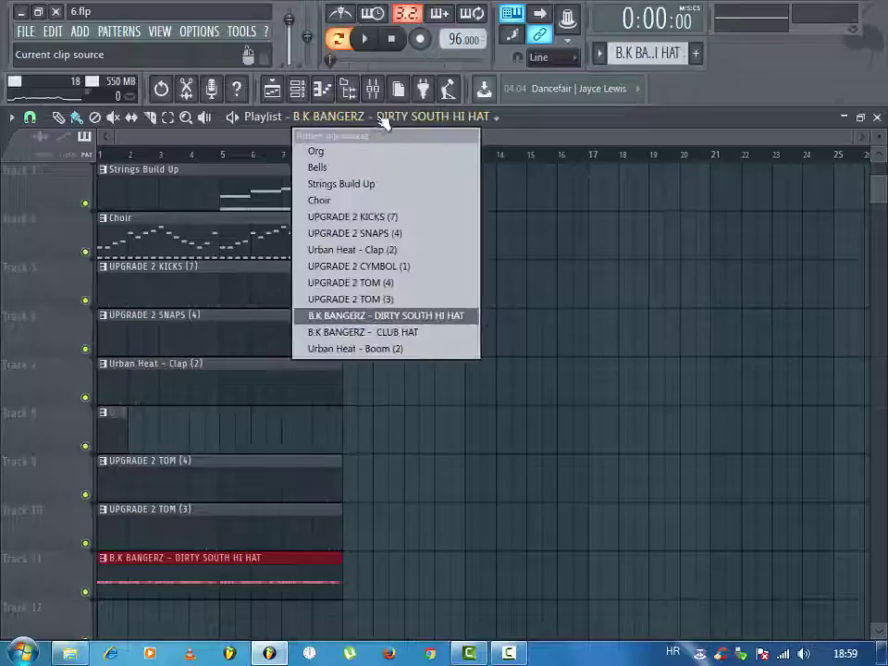
pyautogui.click(369, 332)
pyautogui.scroll(-1, 232, 514)
pyautogui.moveTo(110, 570); pyautogui.dragTo(121, 569)
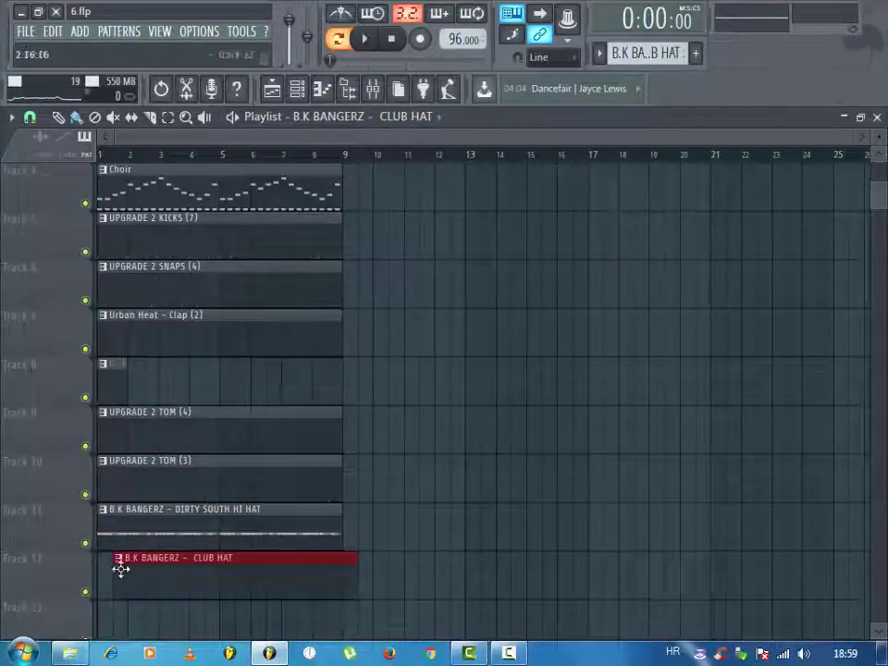
# - Place the Urban Heat - Boom (2) pattern on Track 13, starting at bar 1
pyautogui.click(438, 116)
pyautogui.click(401, 349)
pyautogui.scroll(-1, 198, 547)
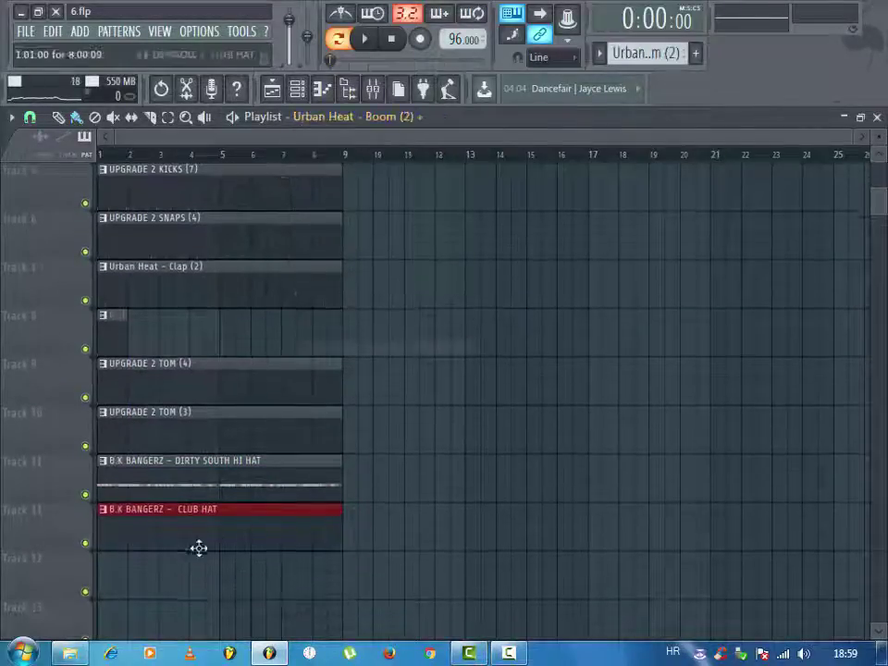
pyautogui.moveTo(198, 547); pyautogui.dragTo(125, 562)
# - Duplicate the clips on all thirteen tracks so a second eight-bar section starts at bar 9
pyautogui.scroll(4, 565, 302)
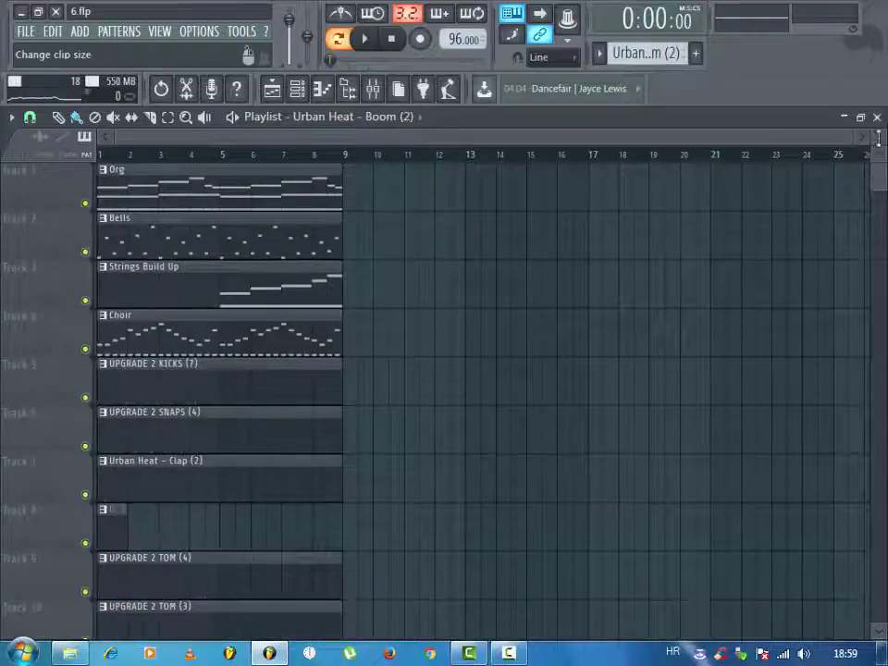
pyautogui.moveTo(879, 137); pyautogui.dragTo(867, 145)
pyautogui.moveTo(160, 408); pyautogui.dragTo(365, 184)
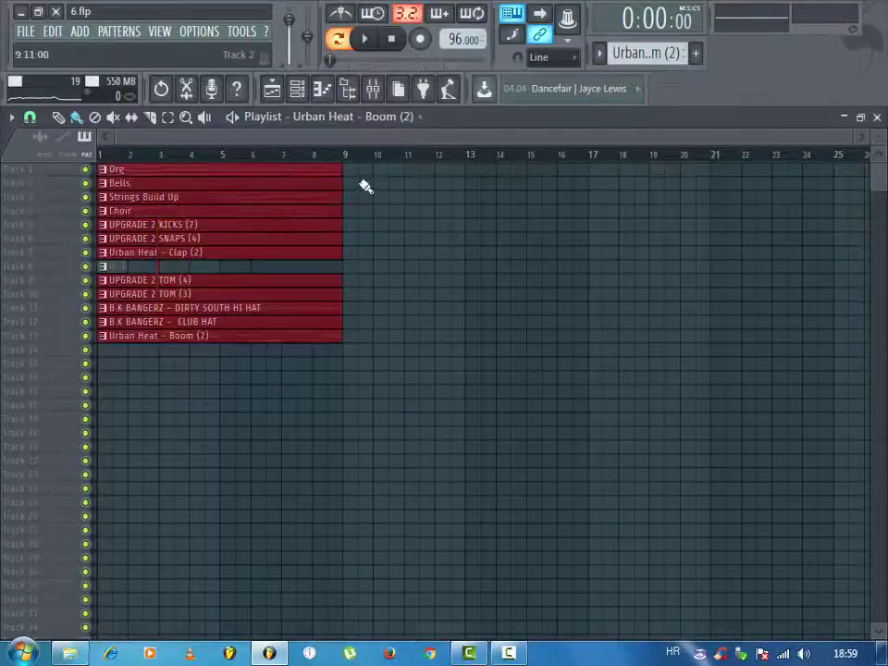
pyautogui.moveTo(108, 396); pyautogui.dragTo(113, 166)
pyautogui.hotkey('ctrl', 'b')
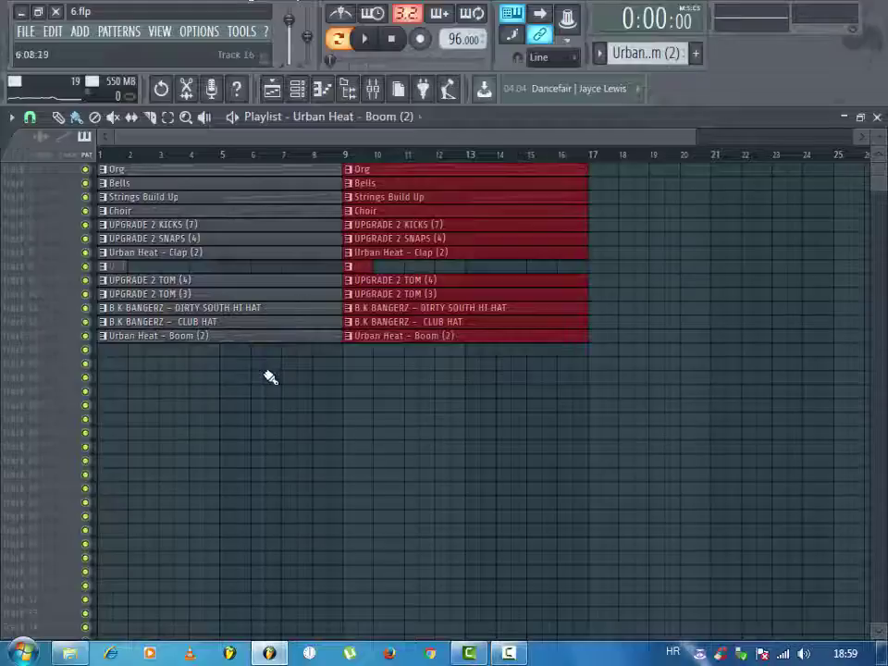
pyautogui.click(176, 350)
# - Delete the kicks, snaps and clap clips from the first eight-bar section
pyautogui.moveTo(880, 137)
pyautogui.mouseDown()
pyautogui.moveTo(880, 120)
pyautogui.moveTo(880, 149)
pyautogui.mouseUp()
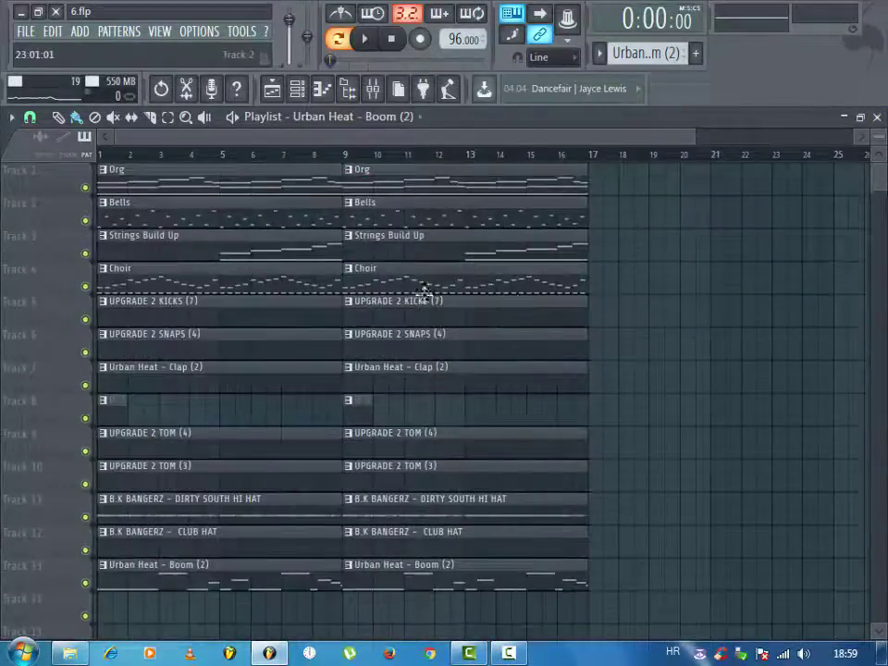
pyautogui.rightClick(135, 317)
pyautogui.rightClick(143, 333)
pyautogui.rightClick(128, 377)
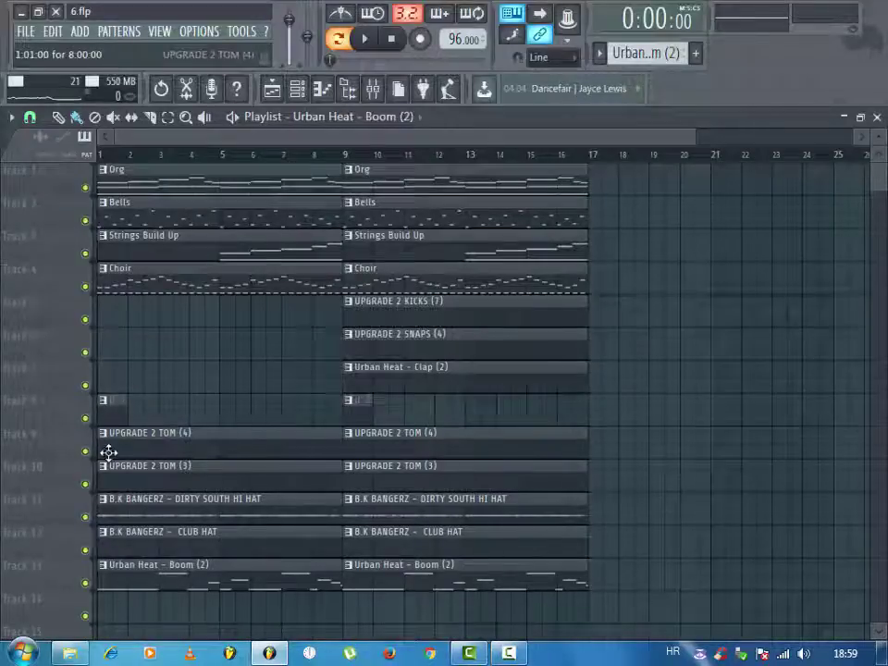
# - Trim both first-section tom clips to start at bar 5, and delete that section's Dirty South hi-hat, boom, choir and club hat clips
pyautogui.moveTo(148, 468); pyautogui.dragTo(210, 459)
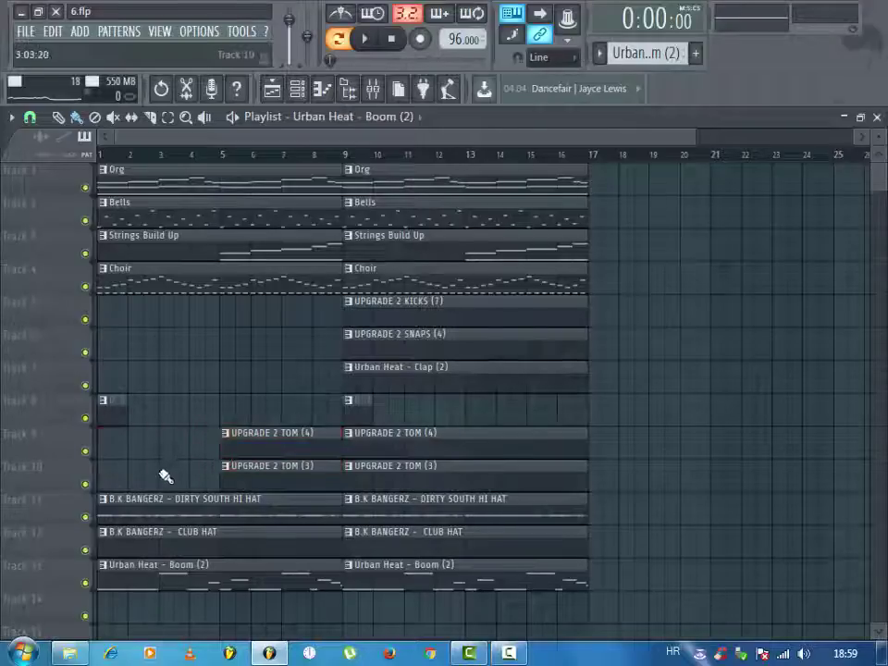
pyautogui.rightClick(140, 503)
pyautogui.rightClick(143, 566)
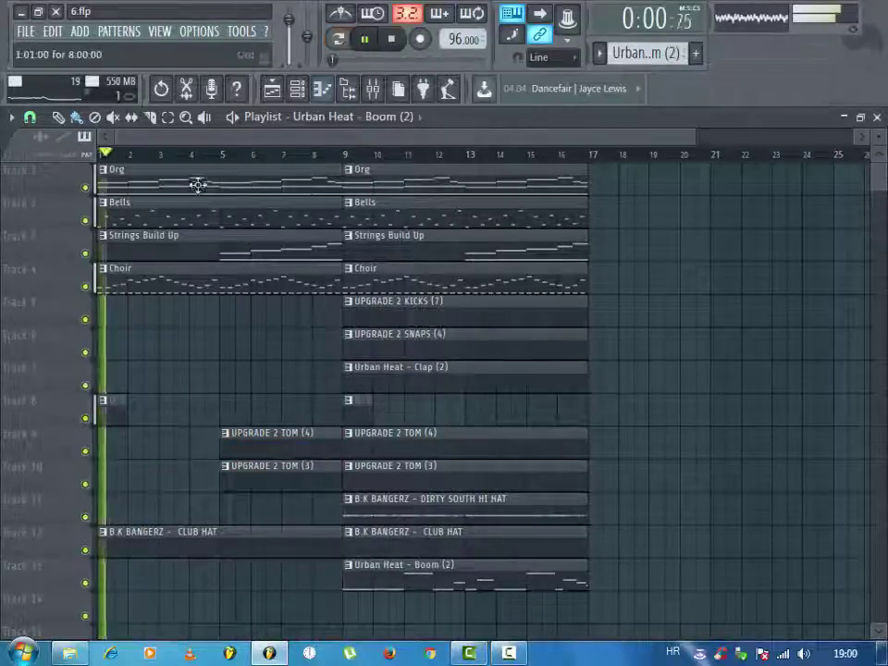
pyautogui.rightClick(128, 281)
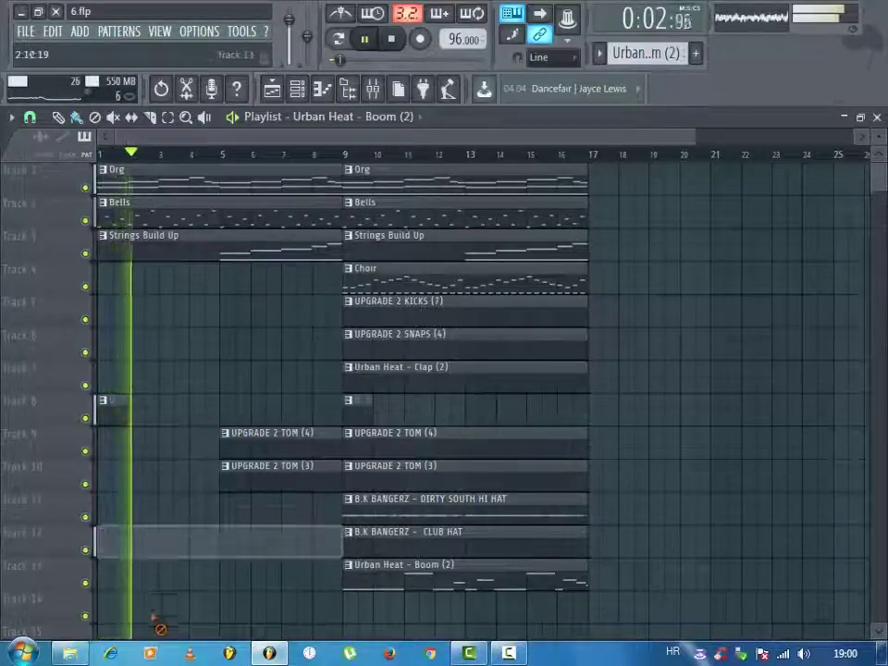
pyautogui.rightClick(148, 541)
# - Add another UPGRADE 2 CYMBOL (1) clip on Track 8 at bar 5
pyautogui.click(111, 421)
pyautogui.click(236, 420)
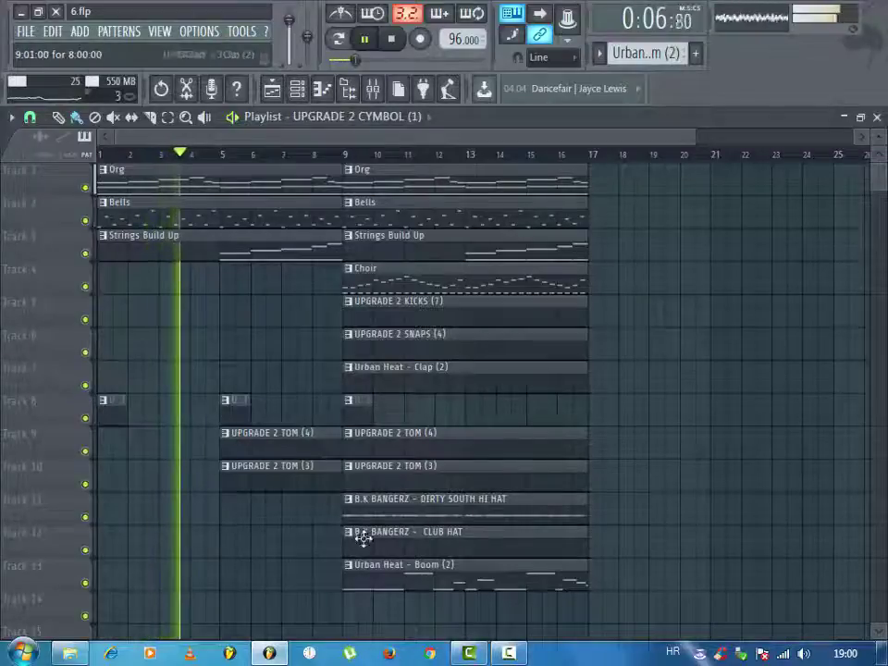
# - Duplicate the Org and Bells clips twice each so they continue from bar 17 and bar 25
pyautogui.moveTo(350, 620); pyautogui.dragTo(680, 115)
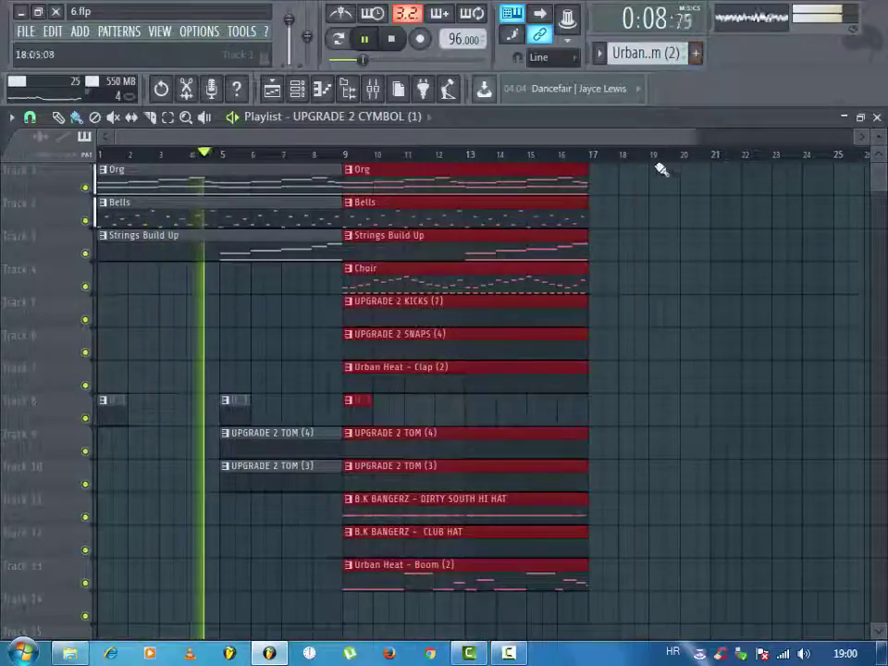
pyautogui.click(620, 185)
pyautogui.click(461, 187)
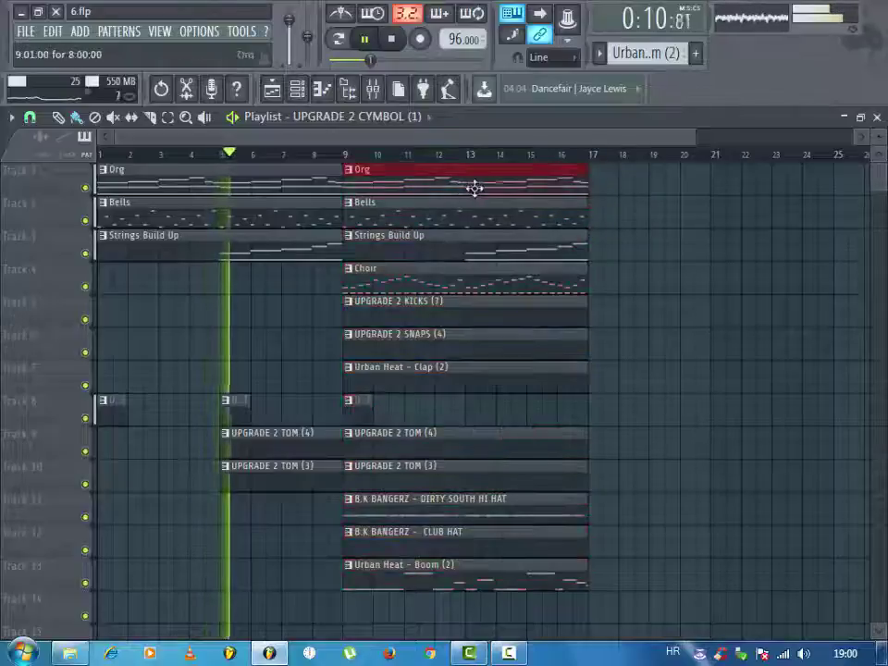
pyautogui.hotkey('ctrl', 'b')
pyautogui.click(563, 224)
pyautogui.hotkey('ctrl', 'b')
pyautogui.hotkey('ctrl', 'b')
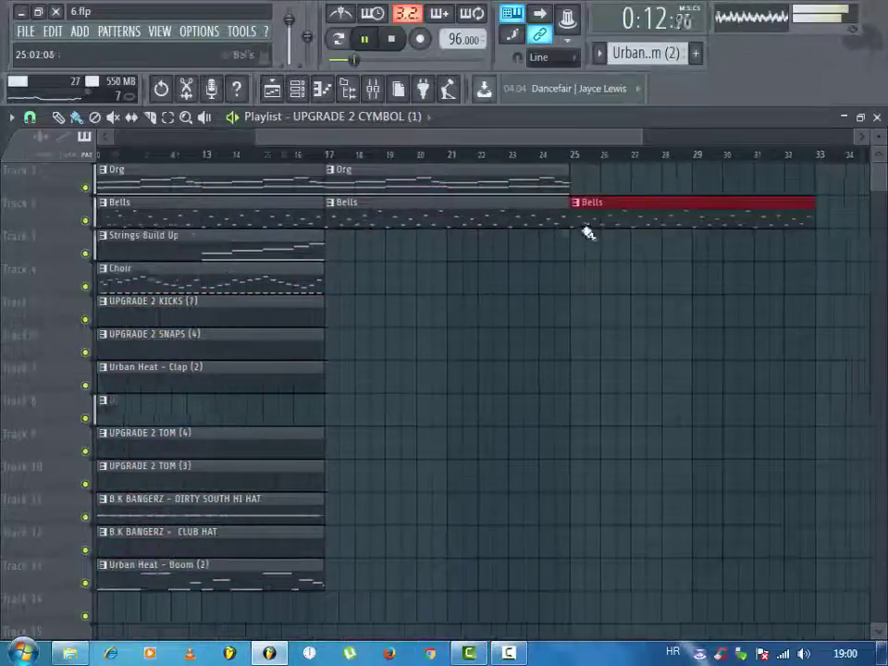
pyautogui.click(472, 187)
pyautogui.hotkey('ctrl', 'b')
pyautogui.keyDown('ctrl'); pyautogui.click(495, 268); pyautogui.keyUp('ctrl')
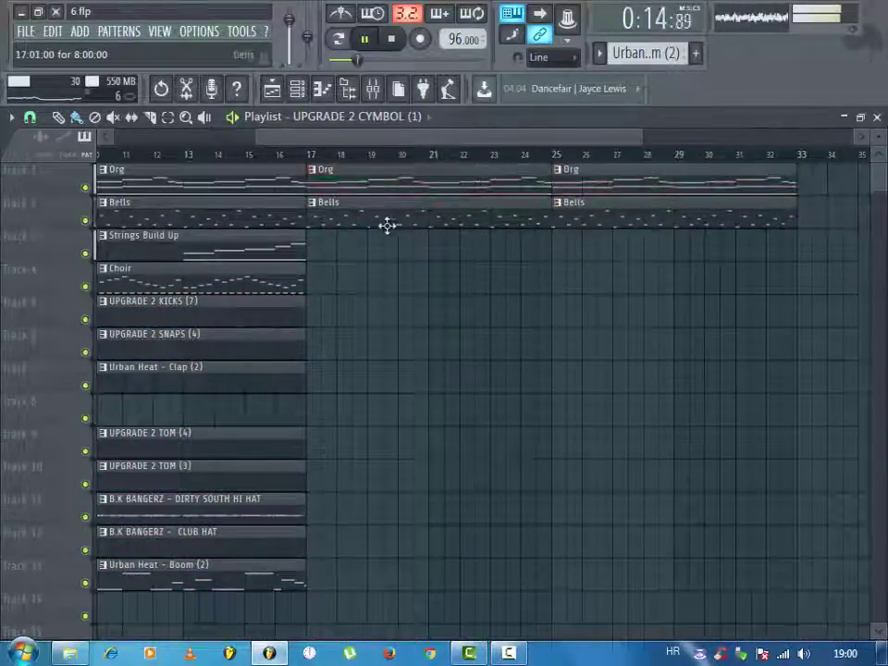
# - Trim the last two Bells clips to span bars 21 to 29, and add a Strings Build Up clip on Track 3 at bar 25
pyautogui.moveTo(347, 240); pyautogui.dragTo(350, 211)
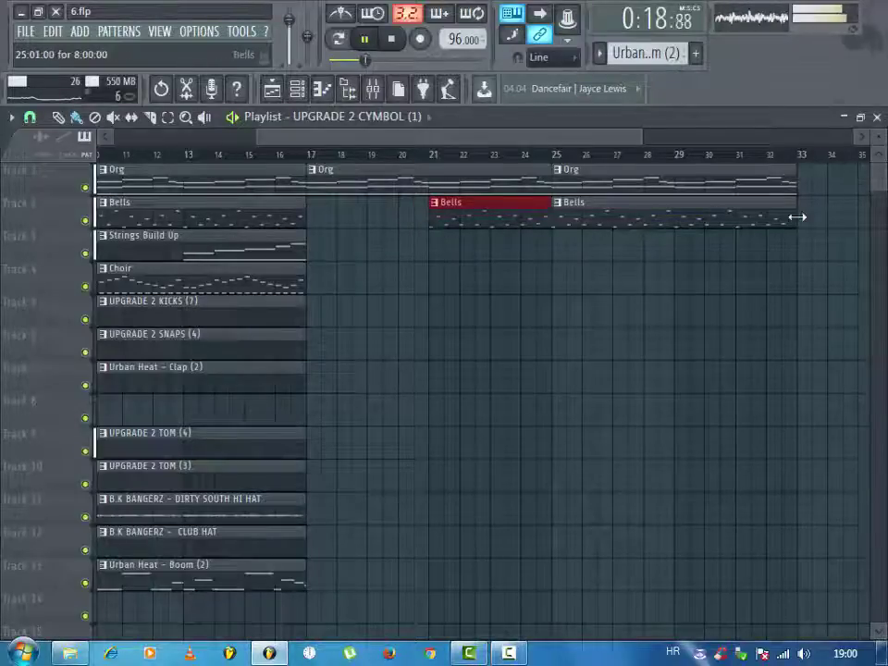
pyautogui.moveTo(797, 217); pyautogui.dragTo(677, 216)
pyautogui.moveTo(234, 252); pyautogui.dragTo(691, 235)
# - Duplicate the second section's kicks, snaps, clap, tom, hi-hat, club hat and boom clips twice, to bars 17 and 25
pyautogui.moveTo(324, 331); pyautogui.dragTo(196, 383)
pyautogui.hotkey('ctrl', 'b')
pyautogui.hotkey('ctrl', 'b')
pyautogui.moveTo(339, 430); pyautogui.dragTo(198, 579)
pyautogui.hotkey('ctrl', 'b')
pyautogui.hotkey('ctrl', 'b')
pyautogui.keyDown('ctrl'); pyautogui.click(357, 422); pyautogui.keyUp('ctrl')
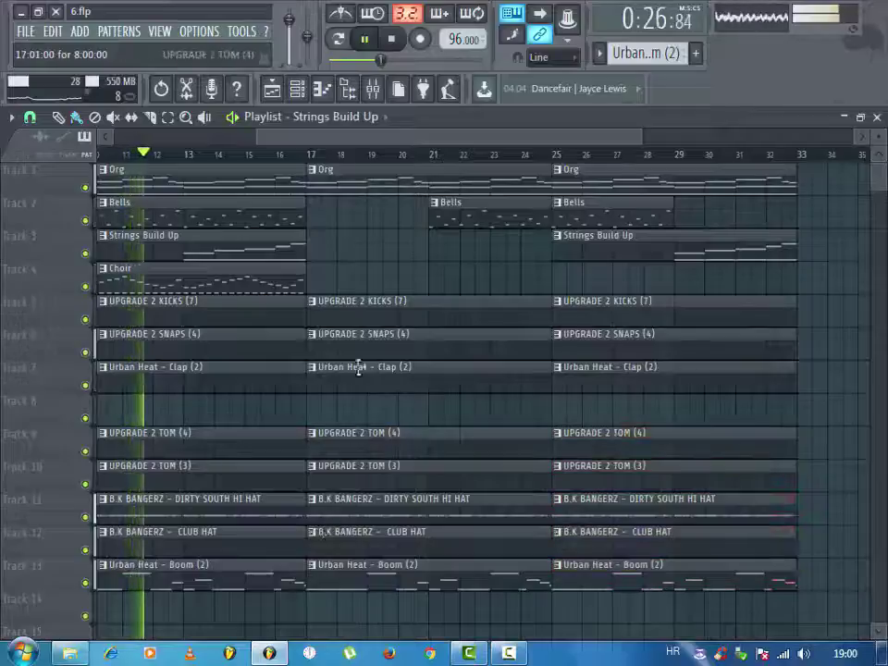
# - Add UPGRADE 2 CYMBOL (1) clips on Track 8 at bars 17 and 25, and delete the Strings Build Up clip at bar 1
pyautogui.moveTo(255, 137); pyautogui.dragTo(111, 137)
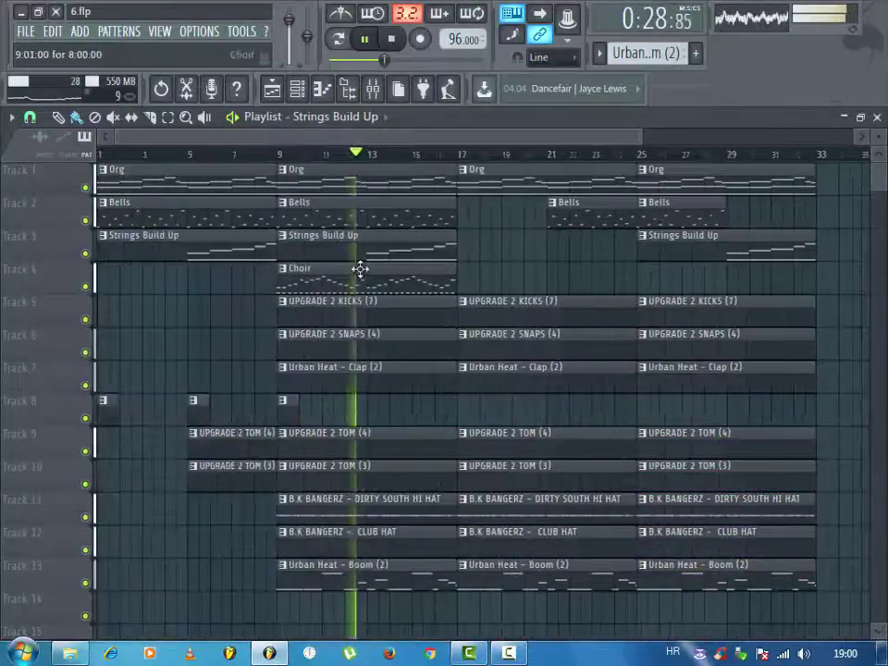
pyautogui.click(282, 415)
pyautogui.click(465, 414)
pyautogui.click(645, 407)
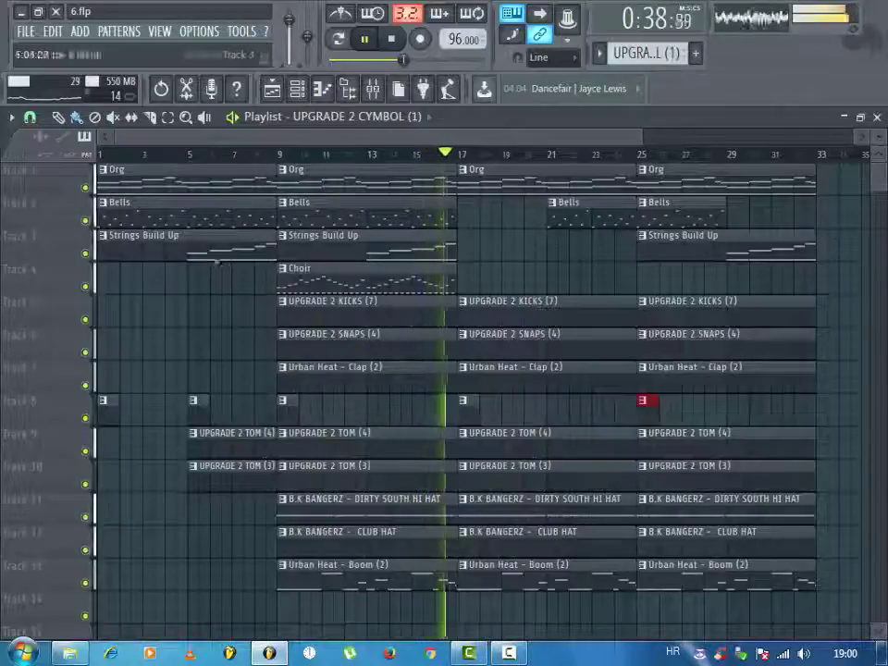
pyautogui.rightClick(216, 259)
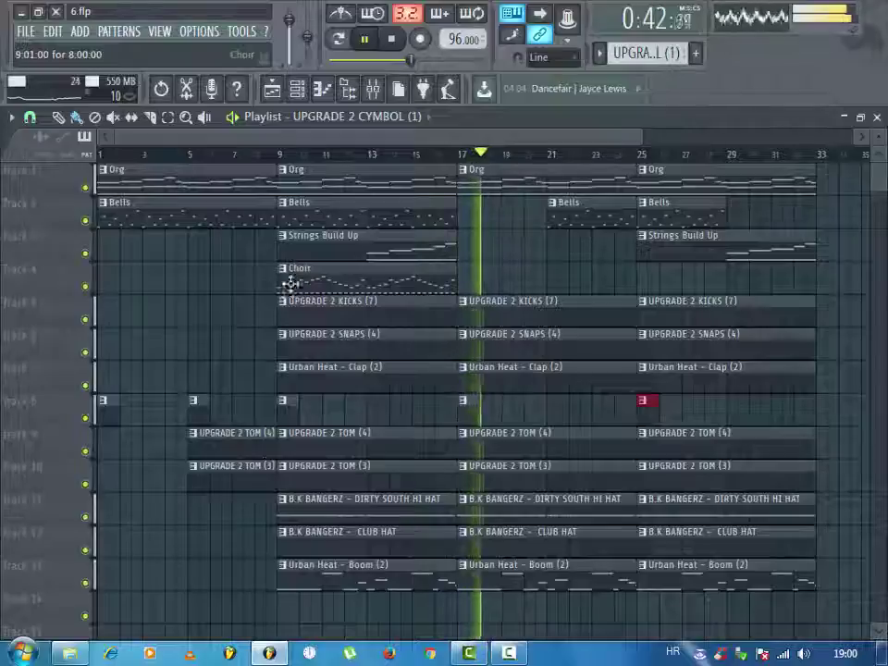
# - Find the first empty pattern, Pattern 14, and place it on Track 14 at bar 9
pyautogui.moveTo(879, 137); pyautogui.dragTo(879, 189)
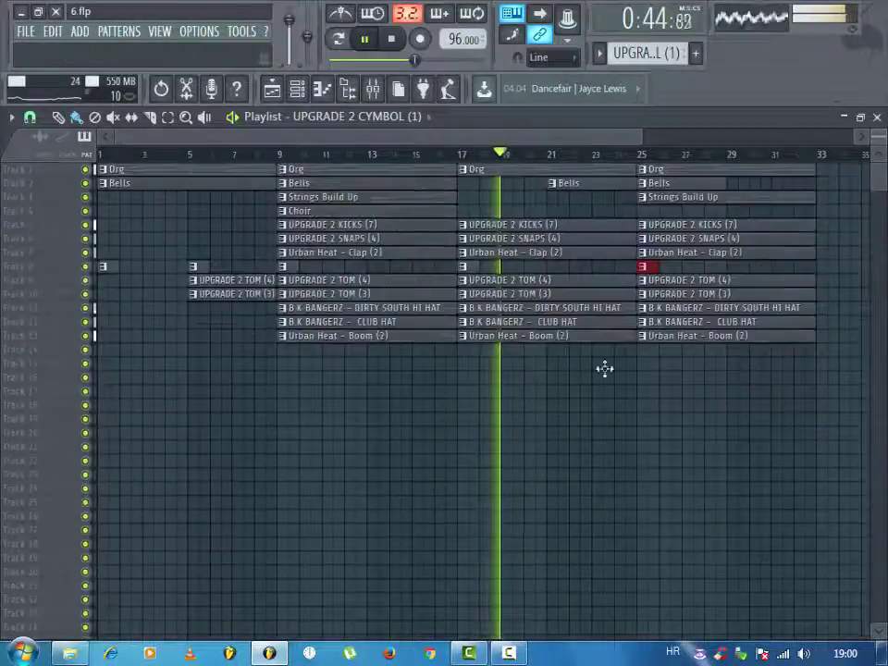
pyautogui.click(692, 54)
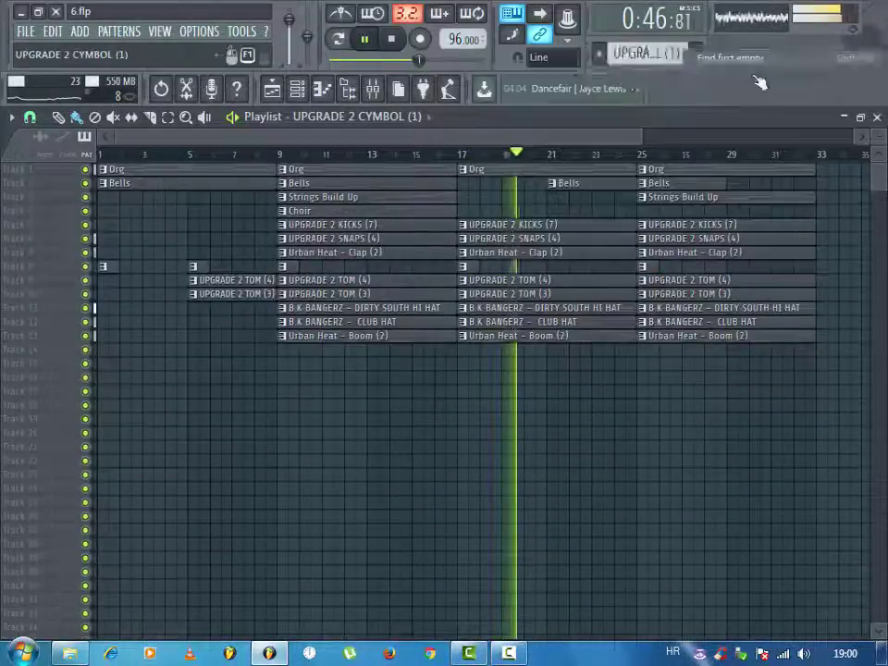
pyautogui.click(731, 60)
pyautogui.click(285, 352)
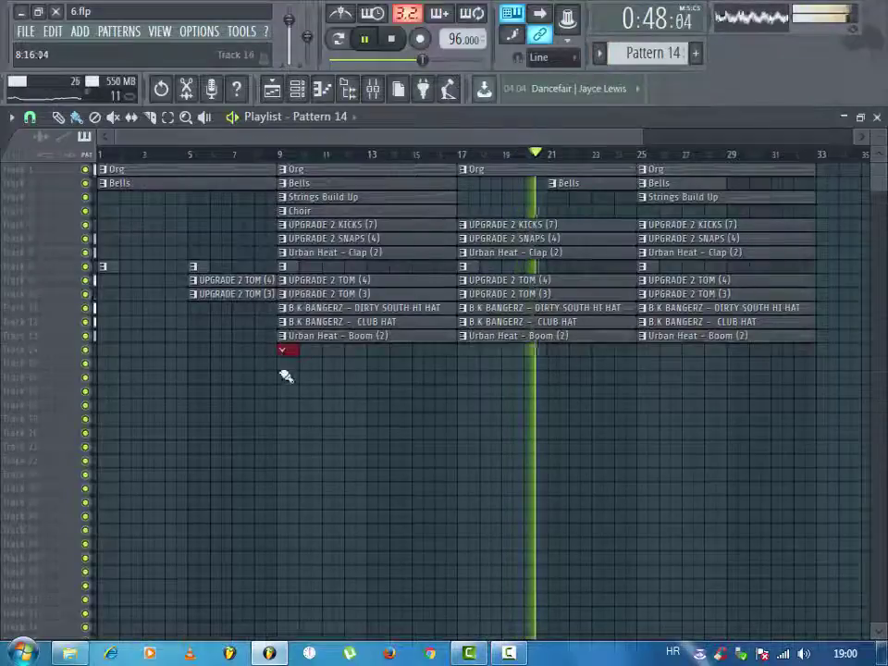
# - Open the channel rack for Pattern 14 and save the project
pyautogui.click(297, 88)
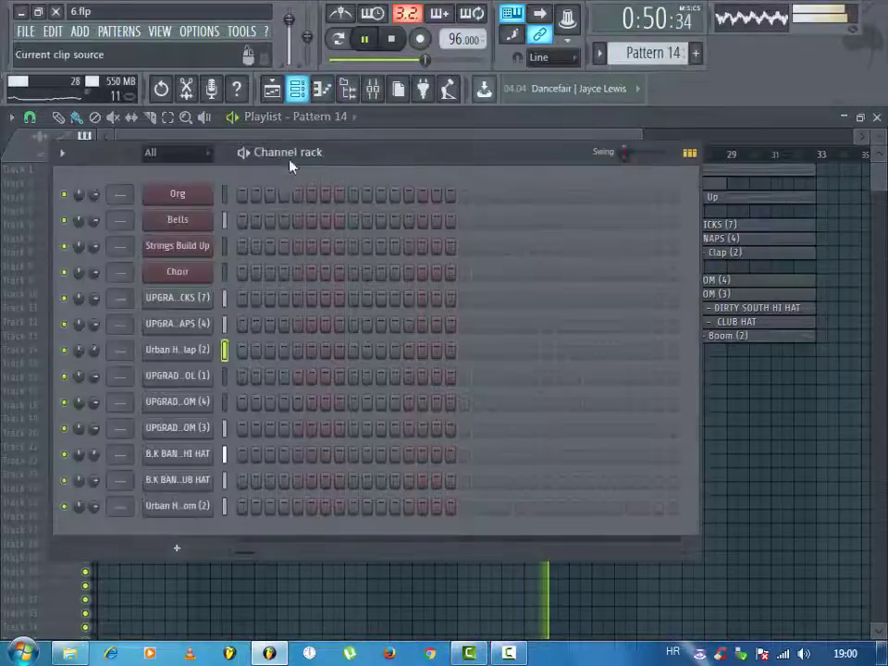
pyautogui.click(26, 33)
pyautogui.click(42, 106)
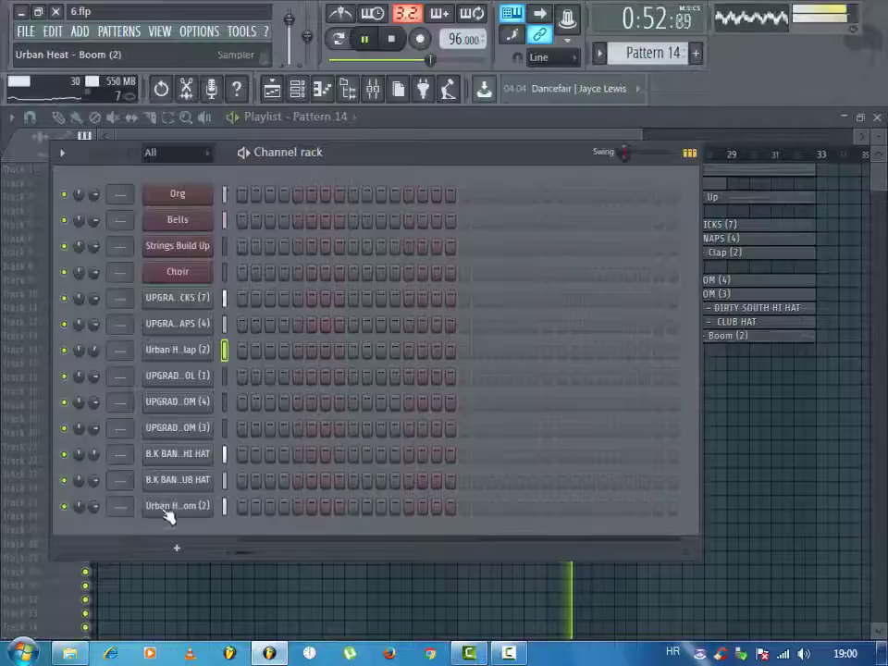
# - Add a RealGuitar channel to the rack and load its Acoustic::Steel Stereo (290MB) sound
pyautogui.click(168, 538)
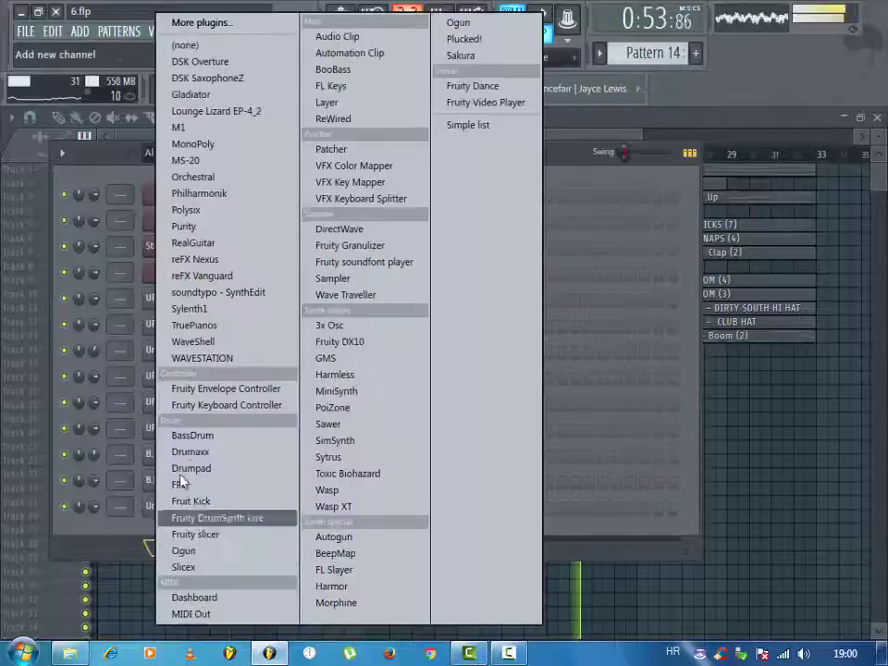
pyautogui.click(219, 245)
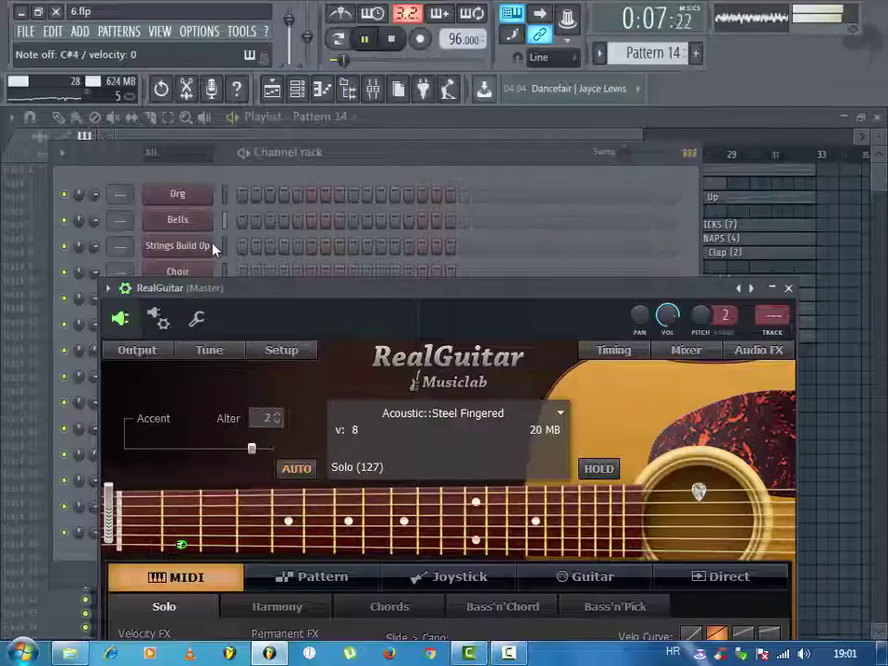
pyautogui.click(561, 416)
pyautogui.click(416, 568)
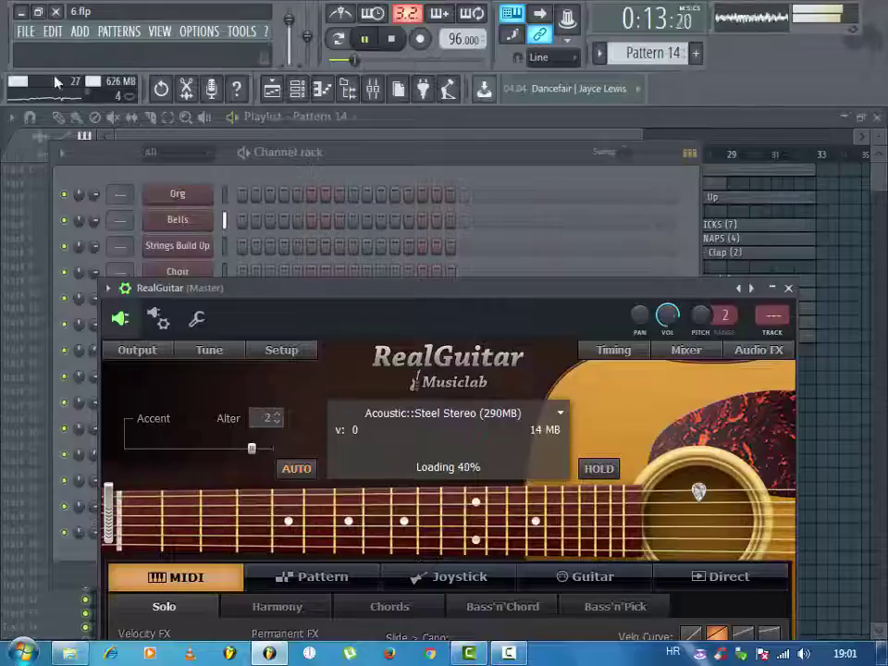
# - Save the project, close the RealGuitar window and pause playback
pyautogui.click(26, 30)
pyautogui.click(42, 107)
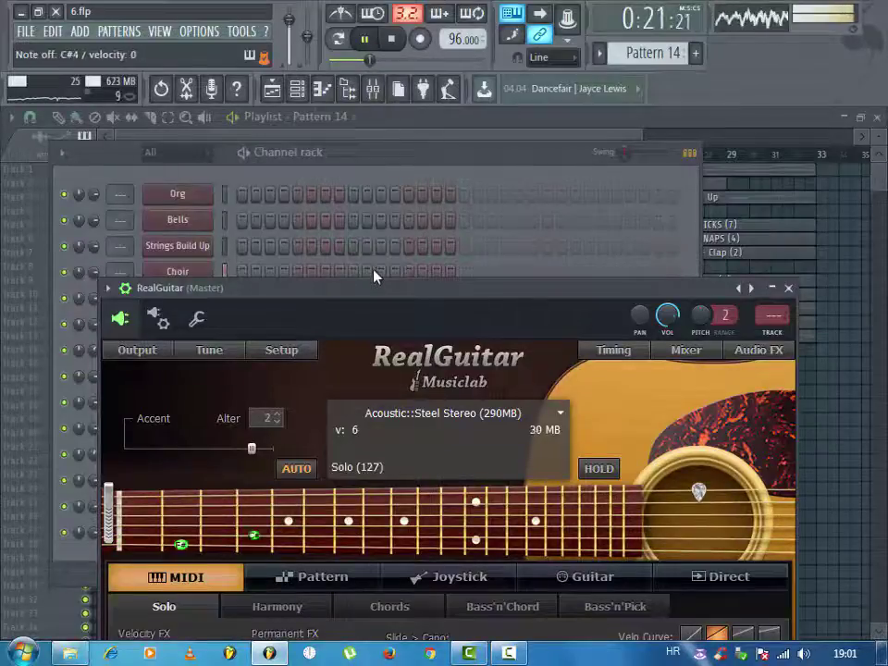
pyautogui.click(789, 288)
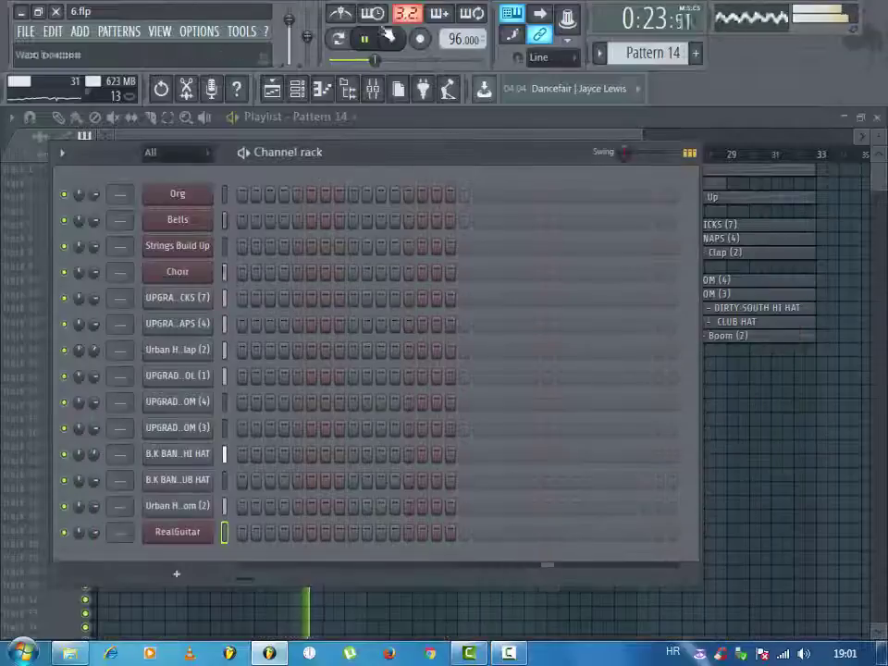
pyautogui.click(387, 35)
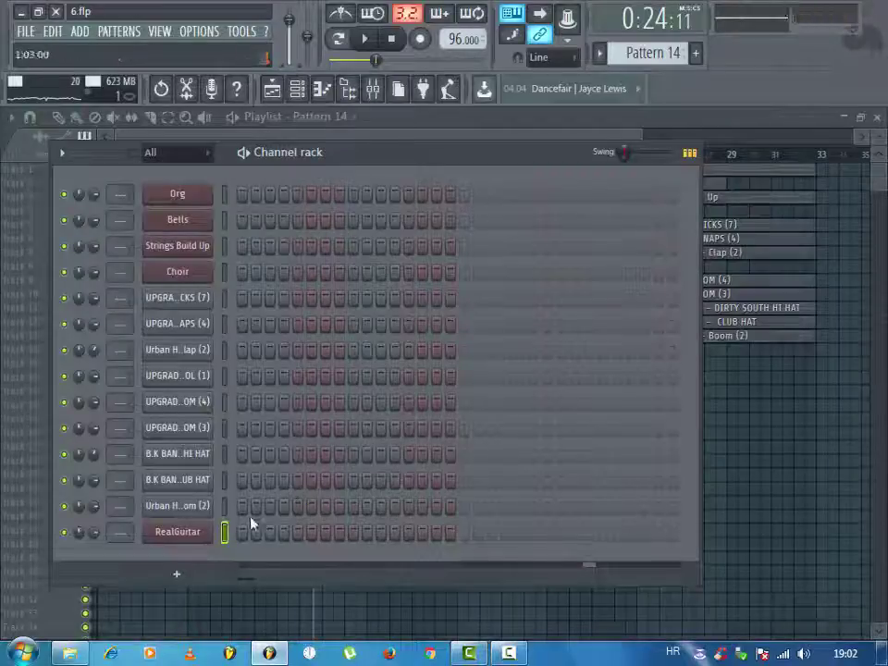
# - Switch the RealGuitar sound to Acoustic::Nylon Fingered
pyautogui.click(177, 532)
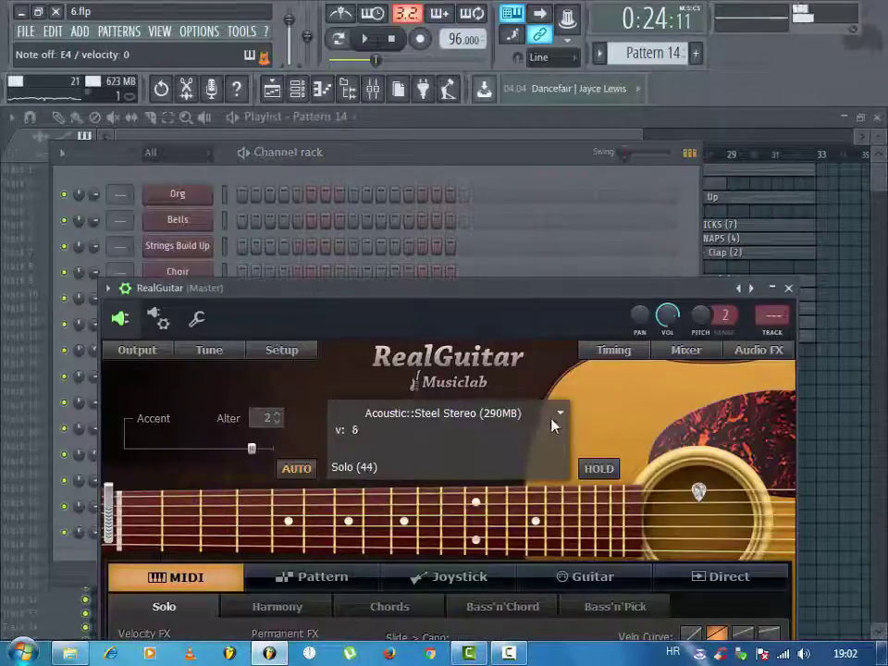
pyautogui.click(559, 415)
pyautogui.click(472, 489)
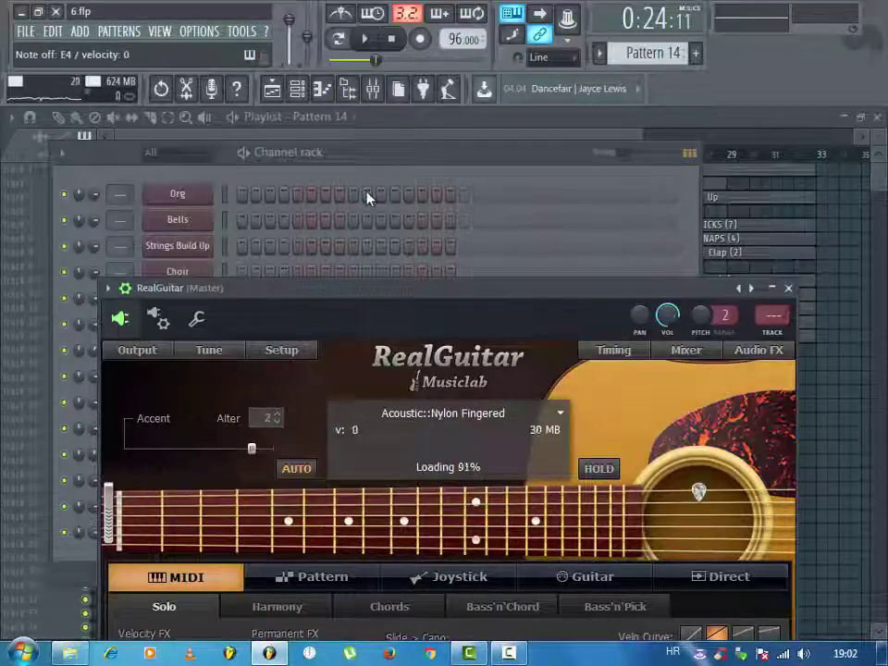
# - Copy the notes of the Org pattern into the RealGuitar channel of Pattern 14 and view them in the piano roll
pyautogui.click(390, 169)
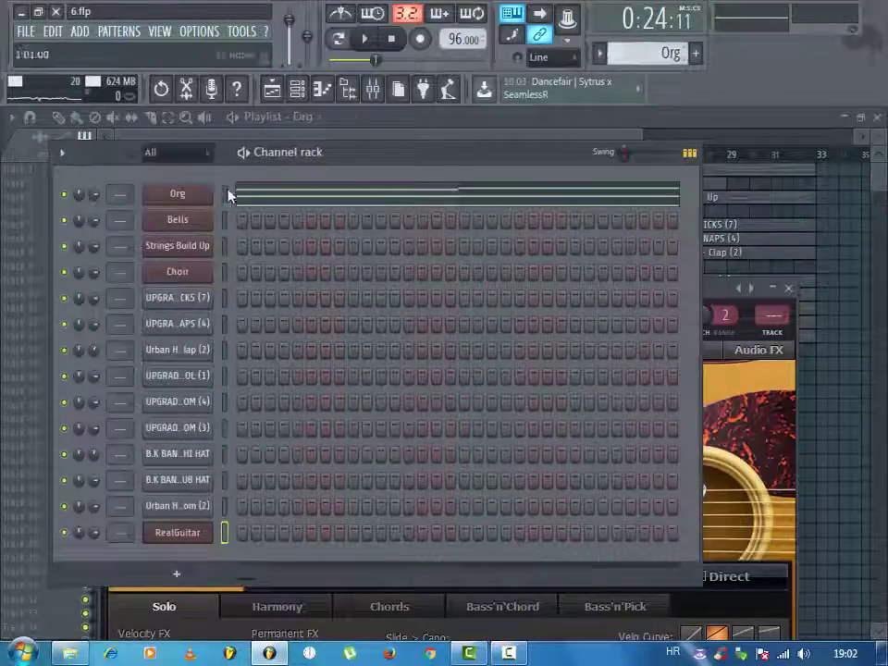
pyautogui.click(664, 53)
pyautogui.click(722, 58)
pyautogui.click(552, 56)
pyautogui.click(224, 532)
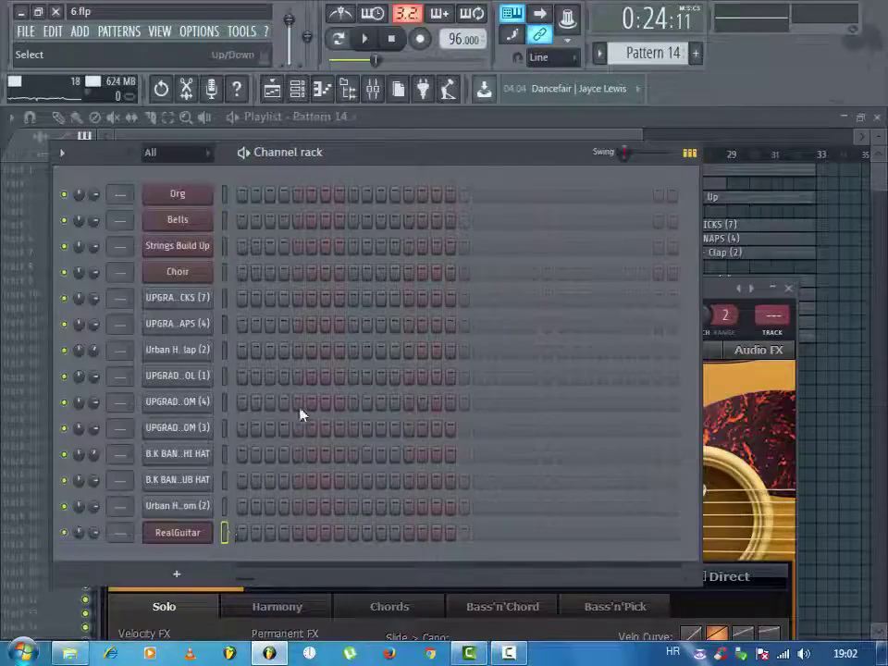
pyautogui.click(341, 38)
pyautogui.press('space')
pyautogui.click(310, 533)
pyautogui.moveTo(288, 140); pyautogui.dragTo(855, 145)
pyautogui.scroll(5, 388, 352)
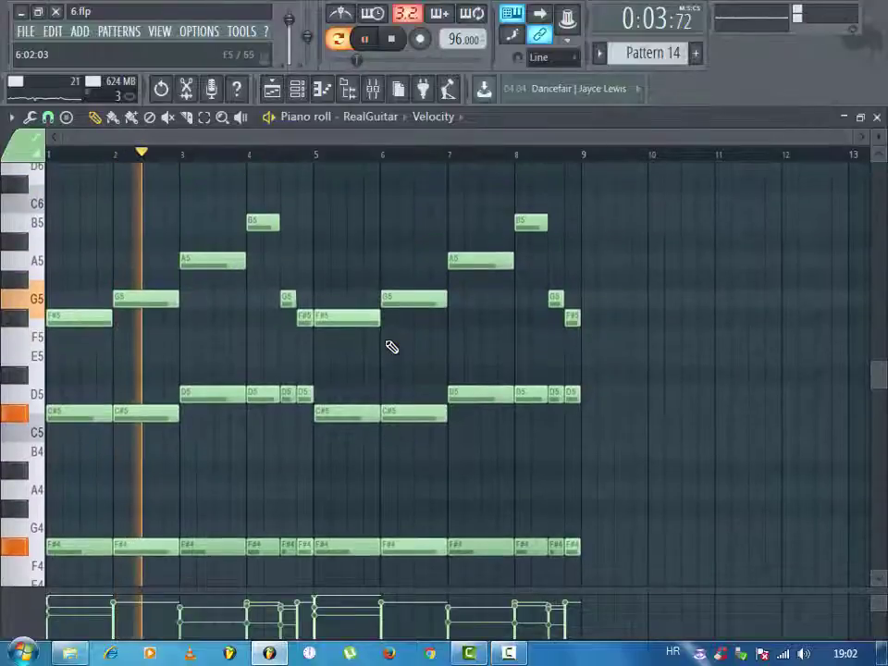
# - Try shortening all RealGuitar notes together and filling the gaps with cloned copies
pyautogui.press('space')
pyautogui.moveTo(610, 178); pyautogui.dragTo(101, 551)
pyautogui.press('space')
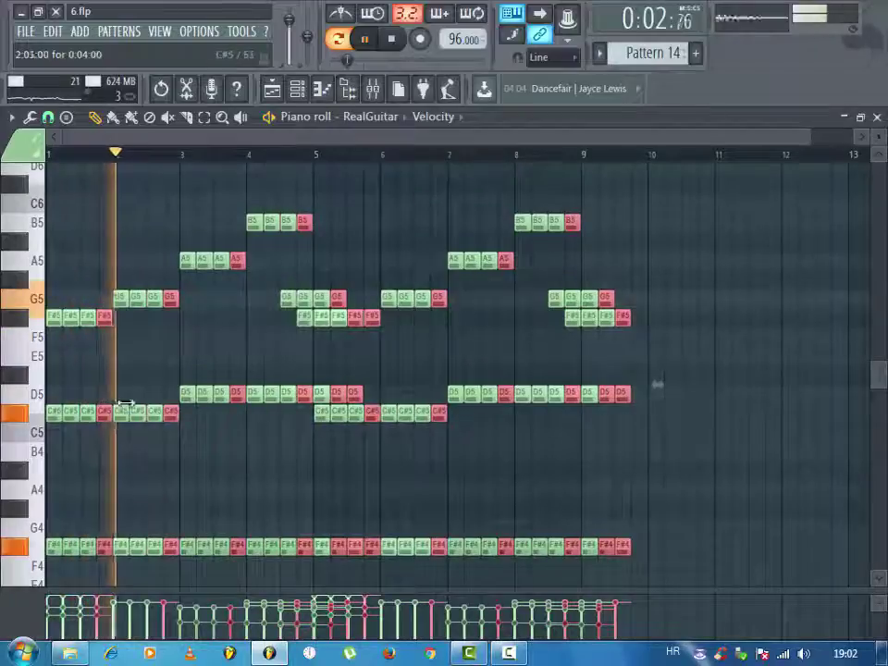
pyautogui.press('space')
# - Undo the cloned RealGuitar notes and restore the chords to their full lengths
pyautogui.click(52, 31)
pyautogui.click(51, 46)
pyautogui.click(52, 31)
pyautogui.click(54, 49)
pyautogui.click(50, 31)
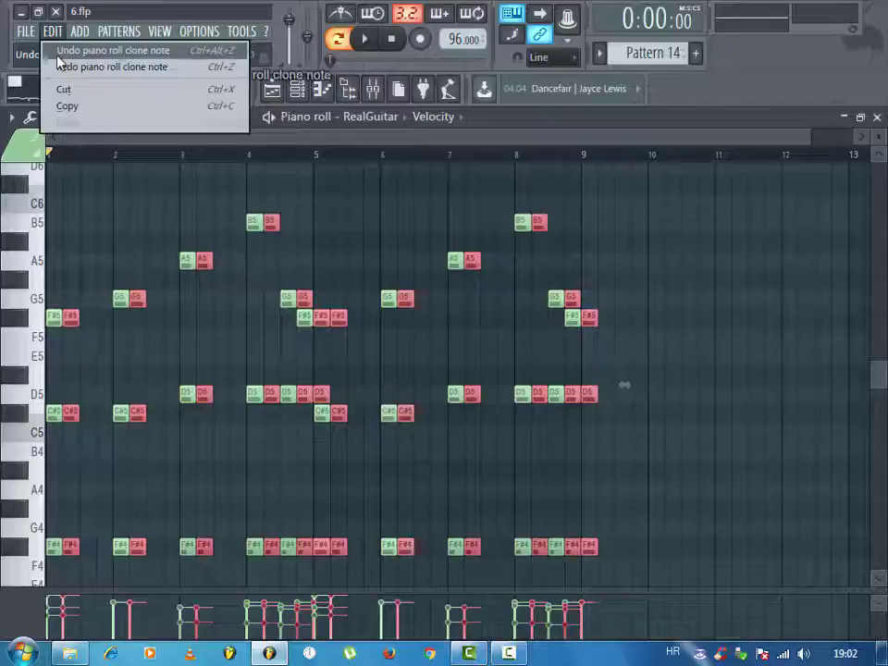
pyautogui.click(57, 53)
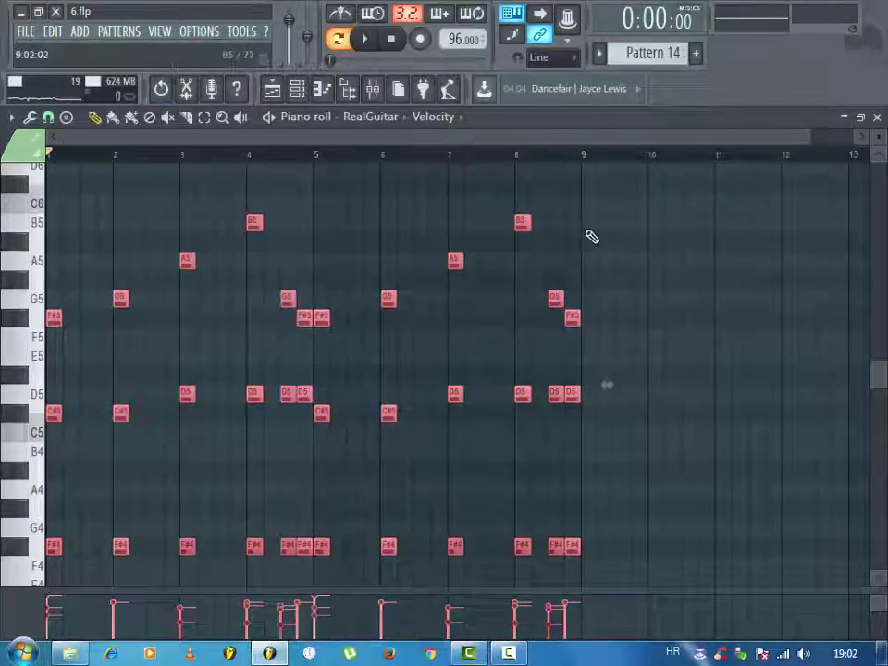
pyautogui.hotkey('ctrl', 'l')
pyautogui.press('Return')
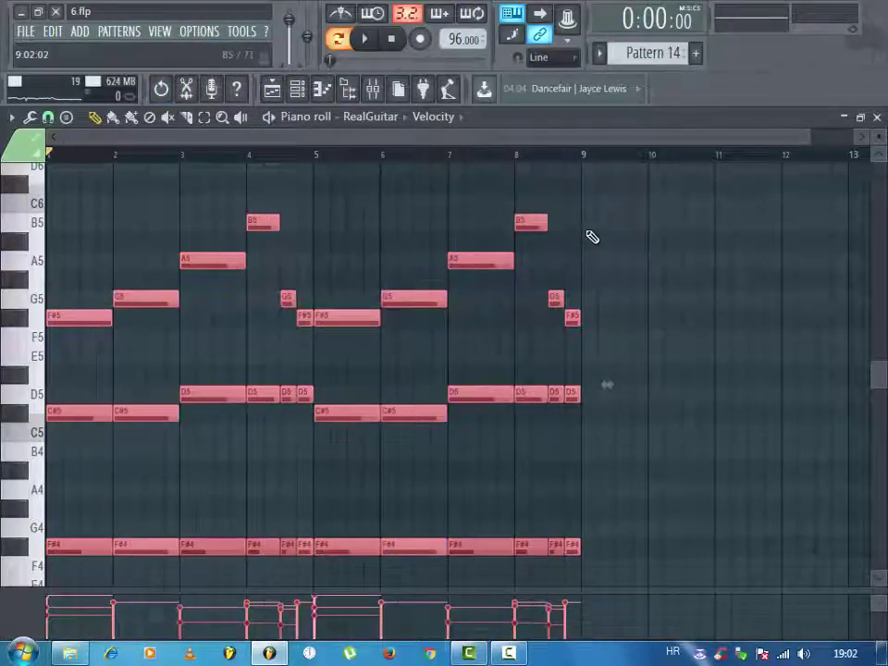
pyautogui.hotkey('alt', 's')
pyautogui.press('Escape')
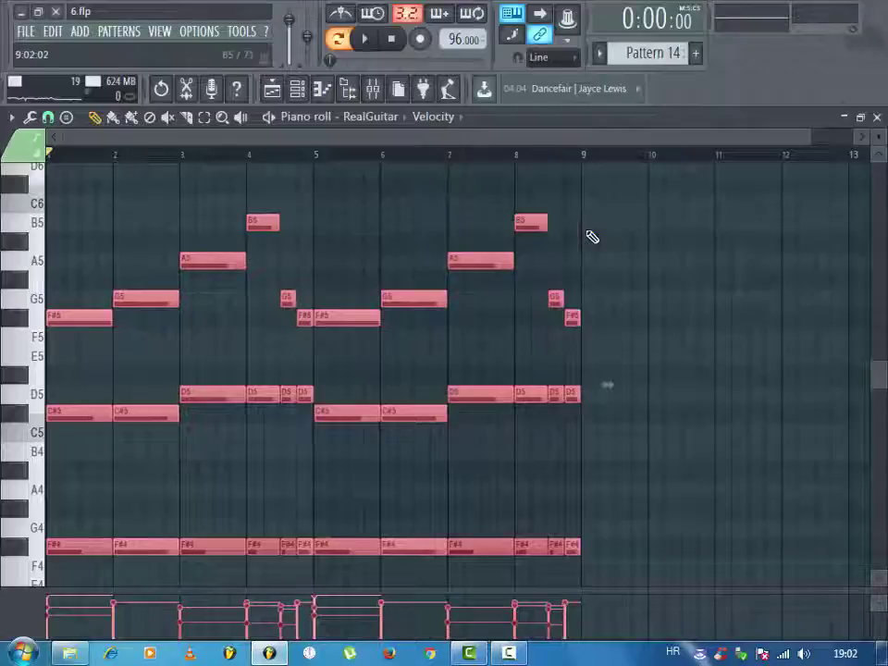
pyautogui.hotkey('alt', 'q')
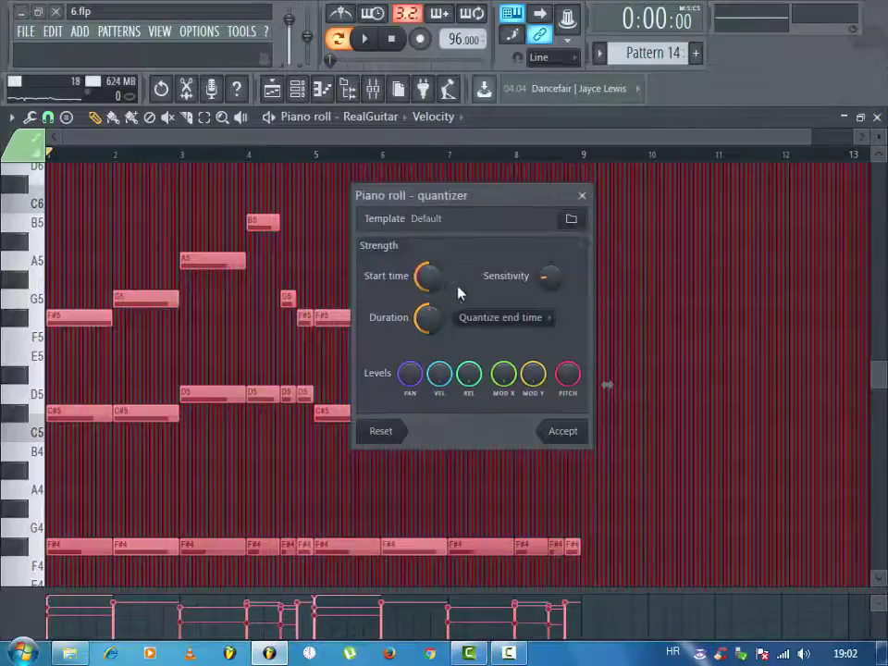
pyautogui.press('Escape')
pyautogui.hotkey('alt', 'a')
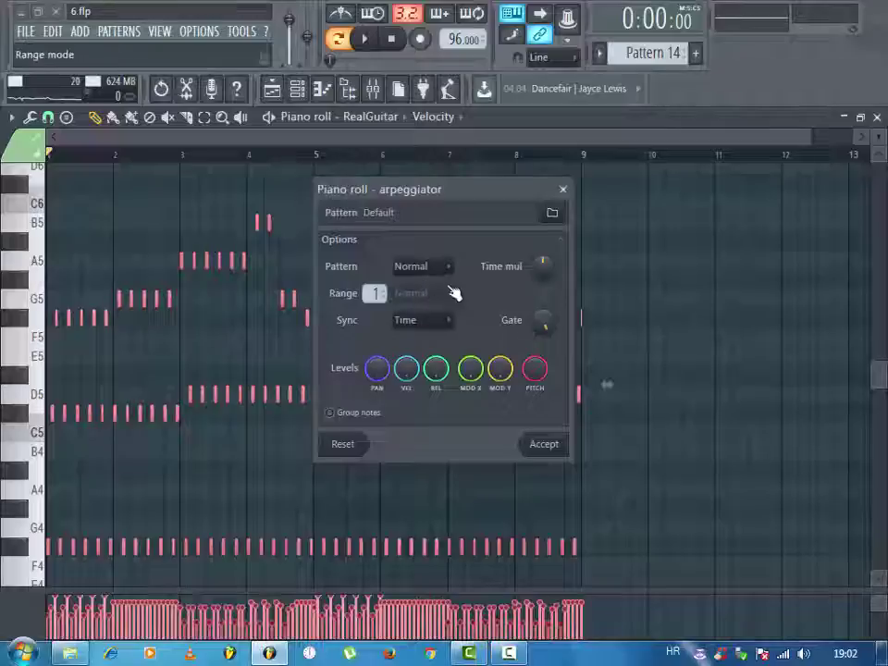
pyautogui.press('Escape')
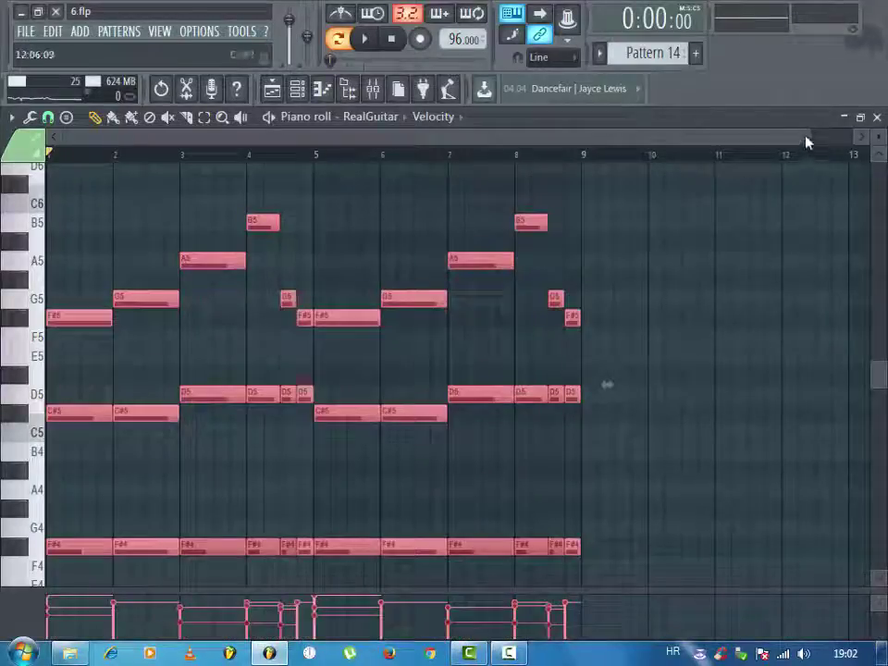
# - Shorten the RealGuitar chords in bars 1 to 4 to one beat and duplicate them to fill each bar with repeated hits
pyautogui.moveTo(809, 134); pyautogui.dragTo(657, 135)
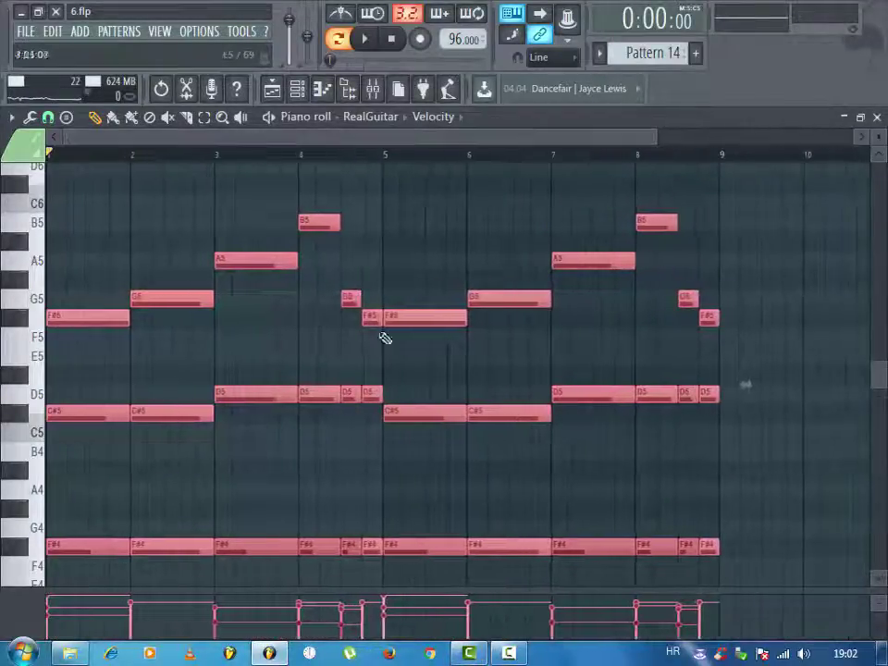
pyautogui.moveTo(174, 261); pyautogui.dragTo(94, 547)
pyautogui.moveTo(231, 571); pyautogui.dragTo(264, 198)
pyautogui.moveTo(298, 260); pyautogui.dragTo(240, 262)
pyautogui.hotkey('ctrl', 'b')
pyautogui.hotkey('ctrl', 'b')
pyautogui.hotkey('ctrl', 'b')
pyautogui.moveTo(309, 198); pyautogui.dragTo(318, 547)
pyautogui.hotkey('ctrl', 'b')
# - Shorten the chords in bars 5 and 6 to one beat and duplicate them within those bars
pyautogui.moveTo(414, 279); pyautogui.dragTo(546, 579)
pyautogui.moveTo(548, 533); pyautogui.dragTo(413, 531)
pyautogui.hotkey('ctrl', 'b')
pyautogui.hotkey('ctrl', 'c')
pyautogui.hotkey('ctrl', 'v')
pyautogui.moveTo(97, 535); pyautogui.dragTo(444, 535)
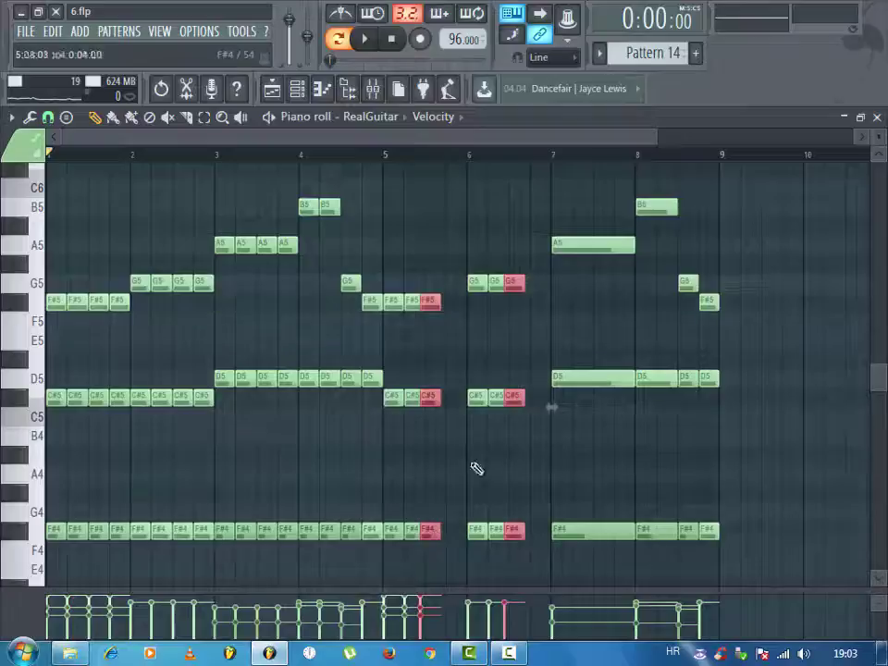
# - Delete the misaligned third chord copies in bars 5 and 6
pyautogui.rightClick(513, 283)
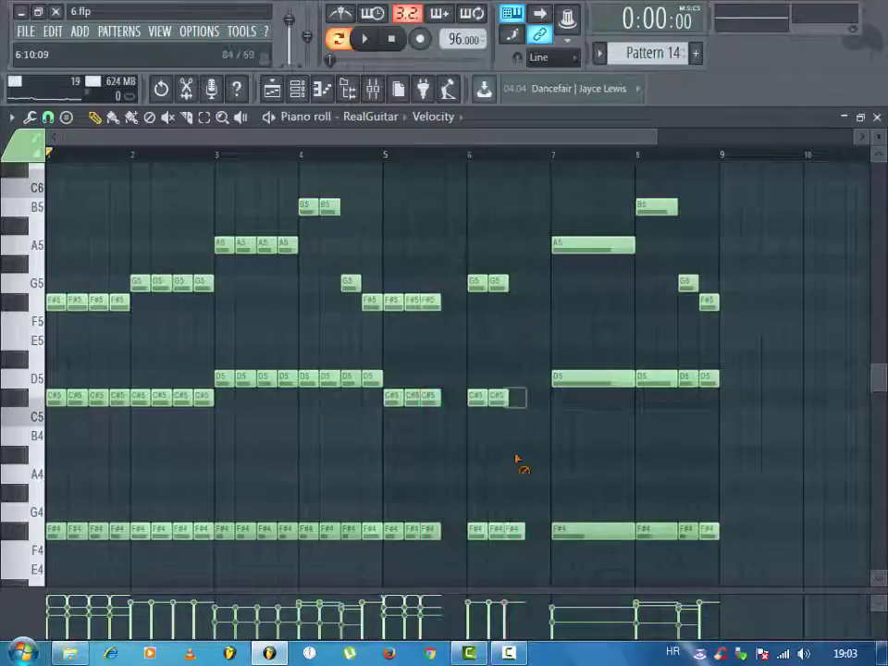
pyautogui.rightClick(516, 530)
pyautogui.rightClick(432, 301)
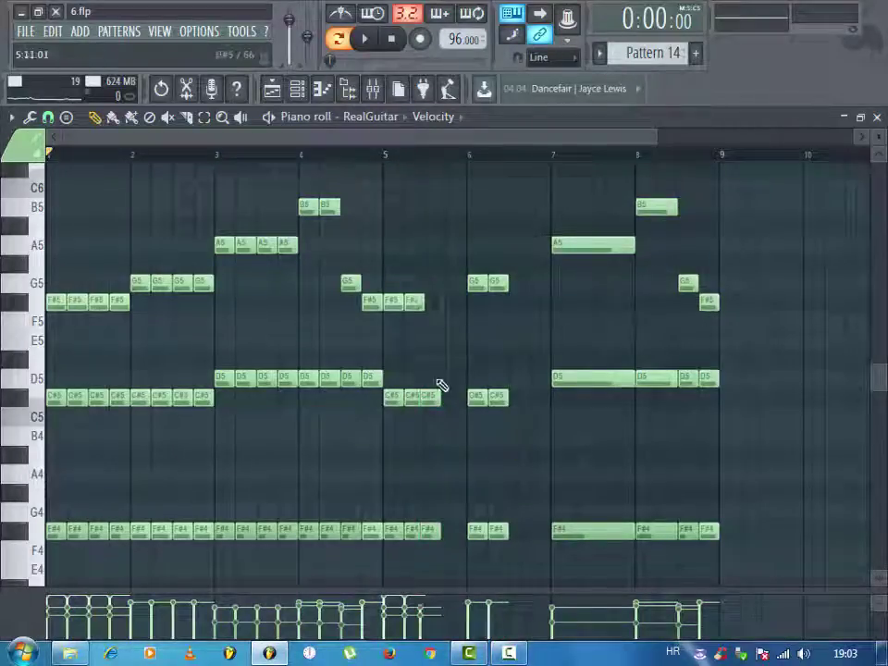
pyautogui.rightClick(432, 397)
pyautogui.rightClick(432, 530)
# - Fill bars 5 and 6 with the duplicated chords, and split the chords in bars 7 and 8 into repeated one-beat hits
pyautogui.moveTo(399, 554); pyautogui.dragTo(507, 257)
pyautogui.moveTo(389, 305); pyautogui.dragTo(427, 308)
pyautogui.moveTo(585, 222); pyautogui.dragTo(683, 190)
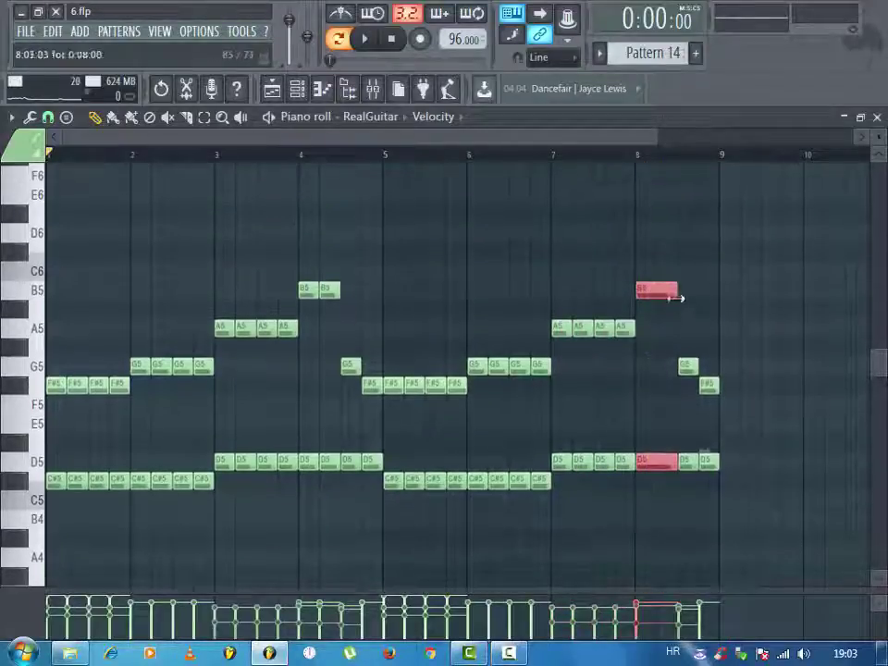
pyautogui.moveTo(678, 293); pyautogui.dragTo(656, 292)
pyautogui.hotkey('ctrl', 'b')
# - Apply the strumizer with its current settings to the RealGuitar chords and close the piano roll
pyautogui.press('space')
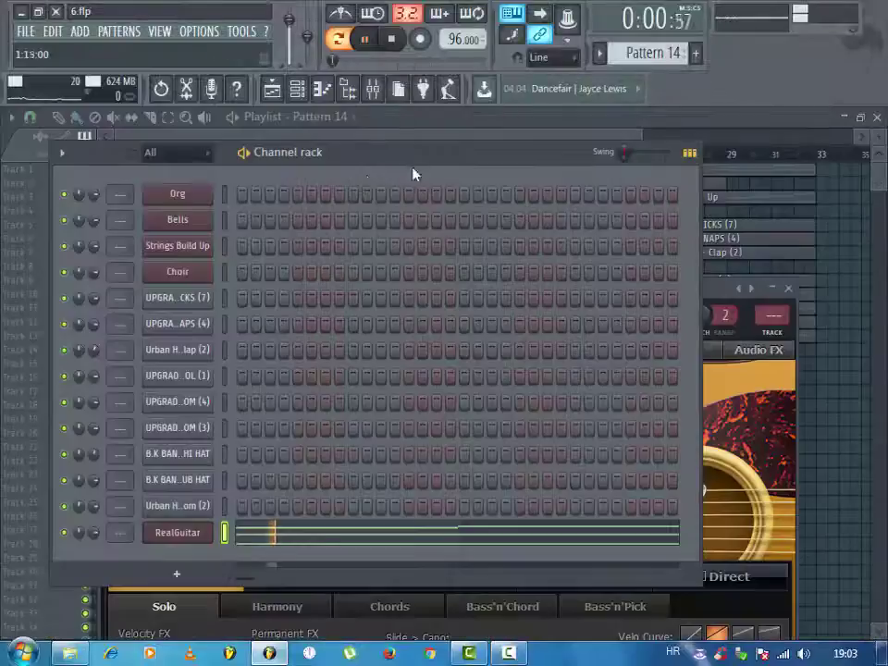
pyautogui.click(342, 534)
pyautogui.hotkey('alt', 's')
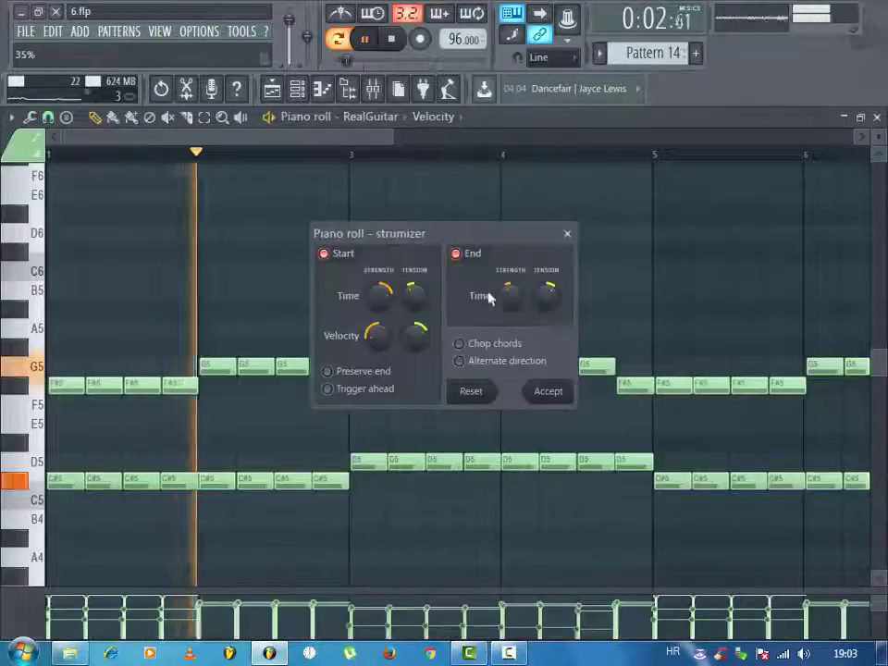
pyautogui.click(561, 400)
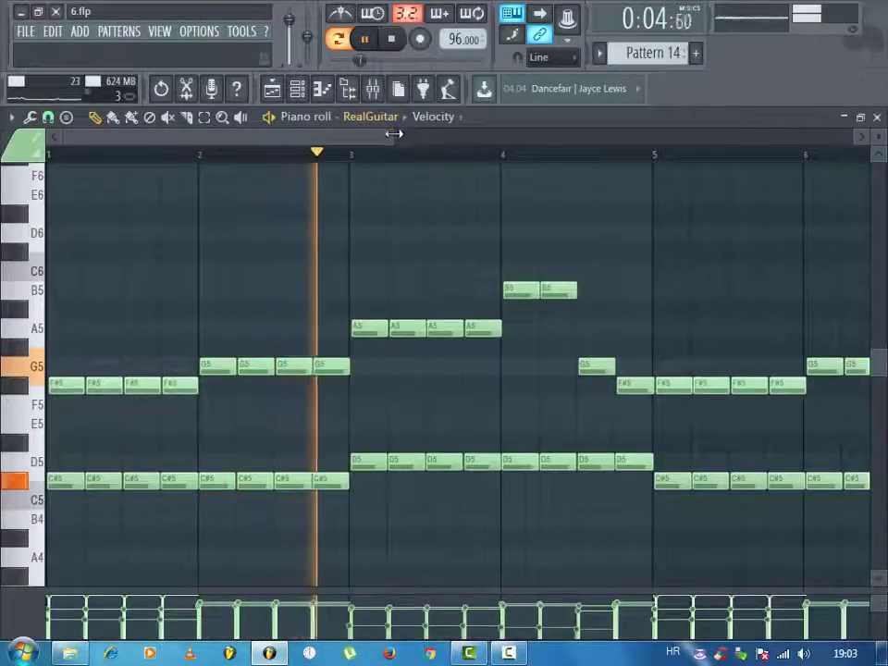
pyautogui.moveTo(395, 132); pyautogui.dragTo(782, 204)
pyautogui.scroll(-4, 782, 203)
pyautogui.press('Escape')
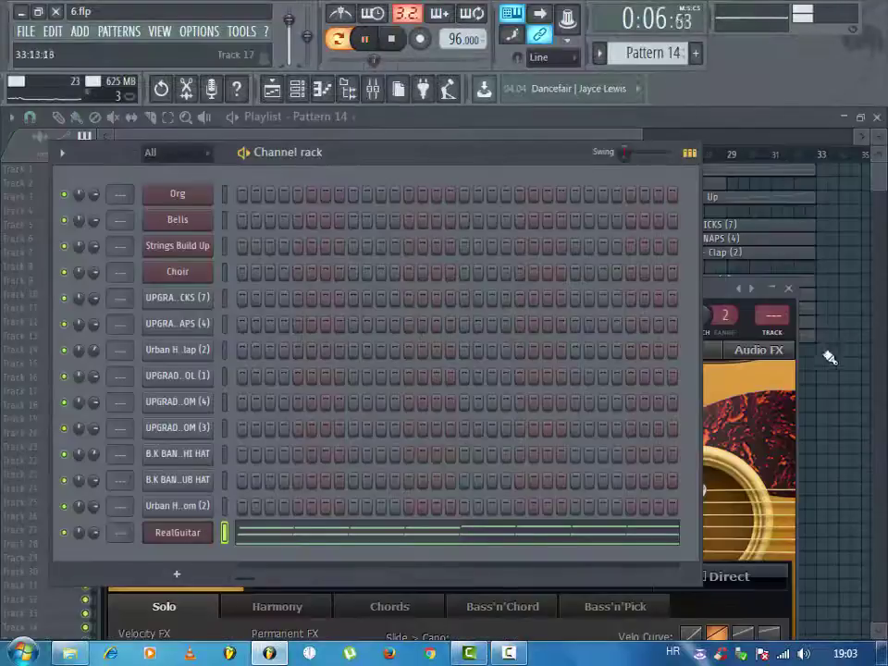
# - Place Pattern 14 on Track 15 of the playlist at bars 1, 9 and 17
pyautogui.press('F6')
pyautogui.click(283, 364)
pyautogui.click(262, 156)
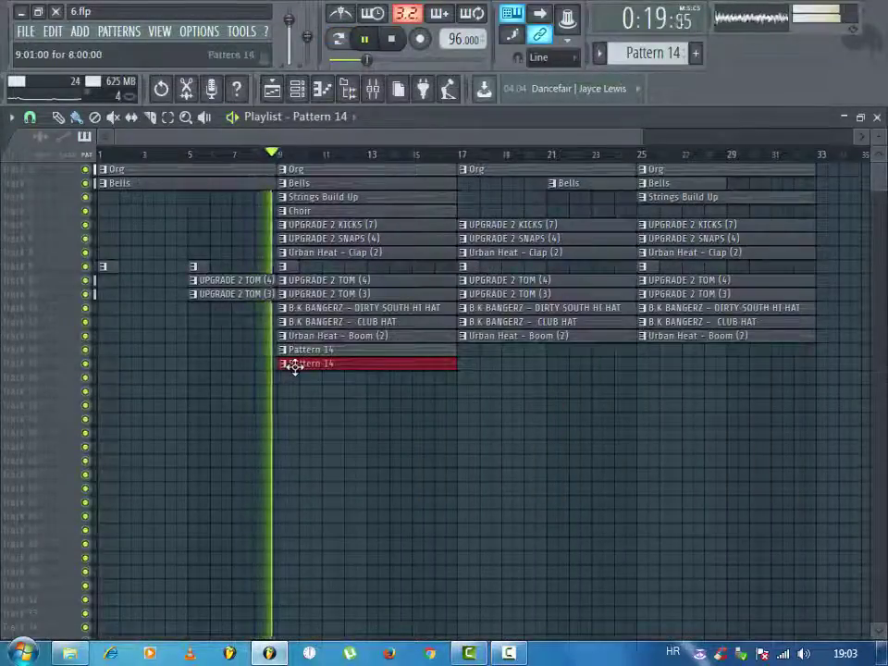
pyautogui.moveTo(332, 363); pyautogui.dragTo(400, 363)
pyautogui.moveTo(491, 364); pyautogui.dragTo(125, 364)
# - Lower the RealGuitar channel's volume and switch its sound to Acoustic::Steel 2 Picked
pyautogui.click(297, 88)
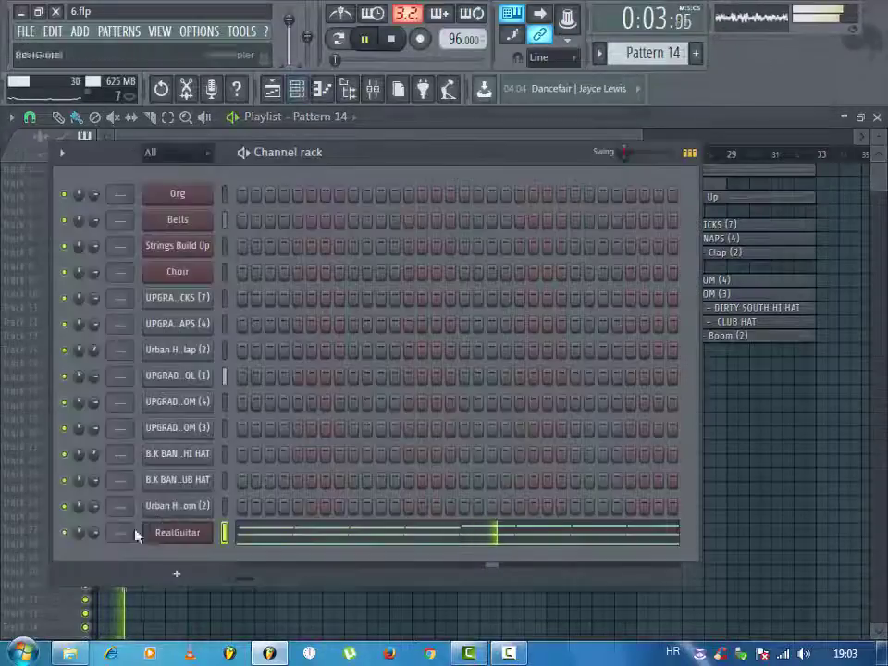
pyautogui.moveTo(94, 532); pyautogui.dragTo(93, 555)
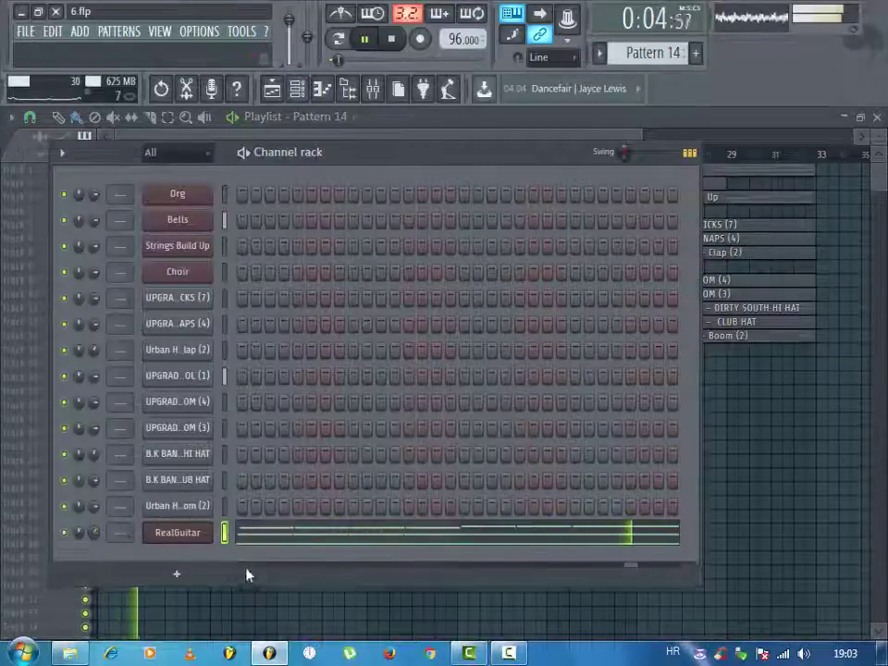
pyautogui.click(181, 535)
pyautogui.click(559, 416)
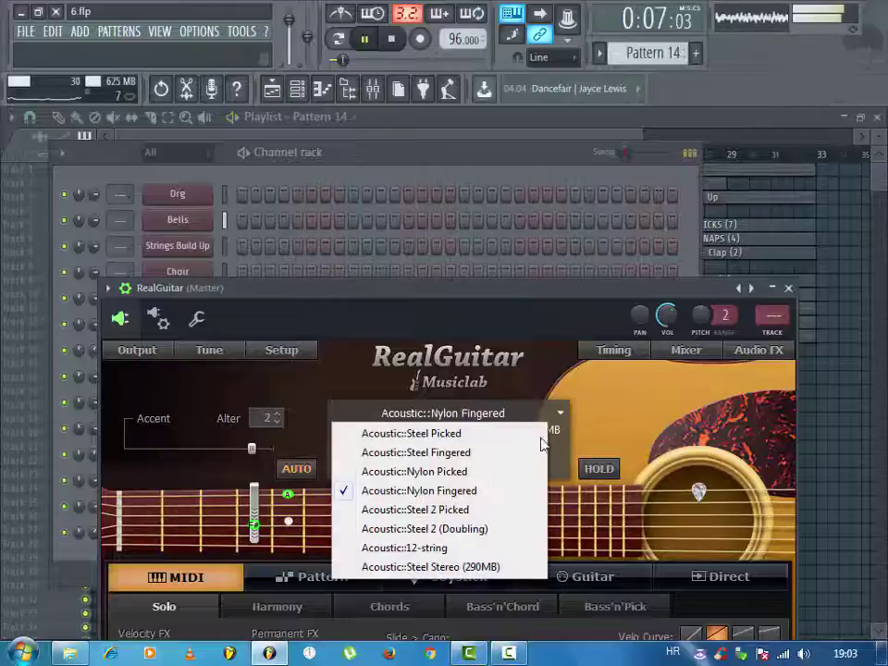
pyautogui.click(479, 510)
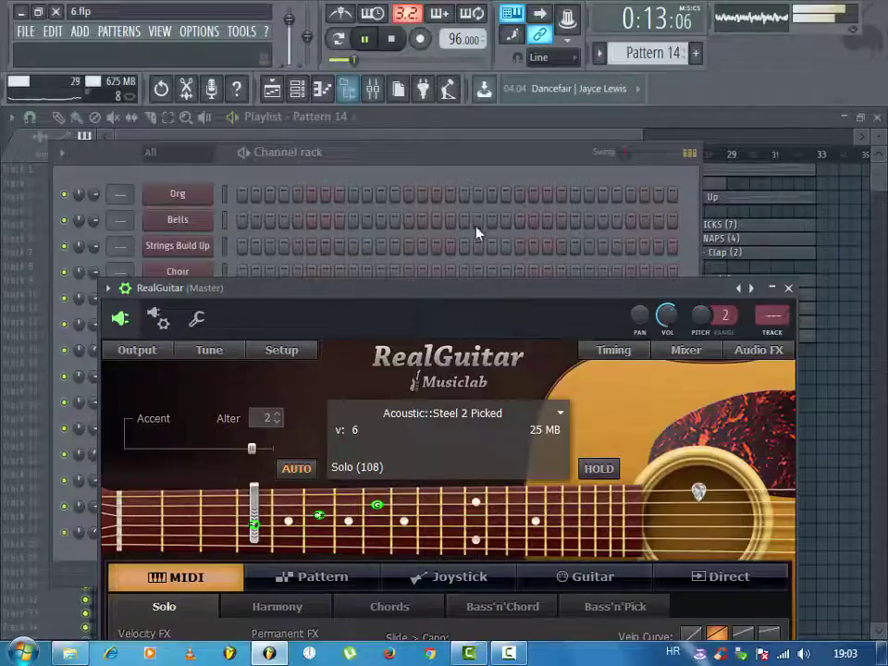
# - Close the RealGuitar window and place Pattern 14 on Track 15 at bar 25
pyautogui.click(789, 288)
pyautogui.press('F6')
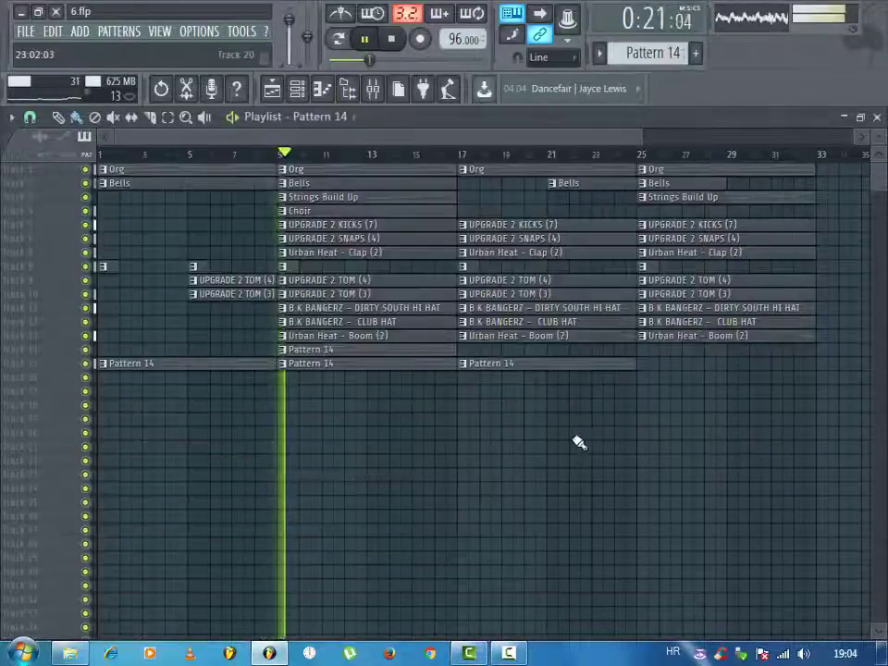
pyautogui.click(644, 365)
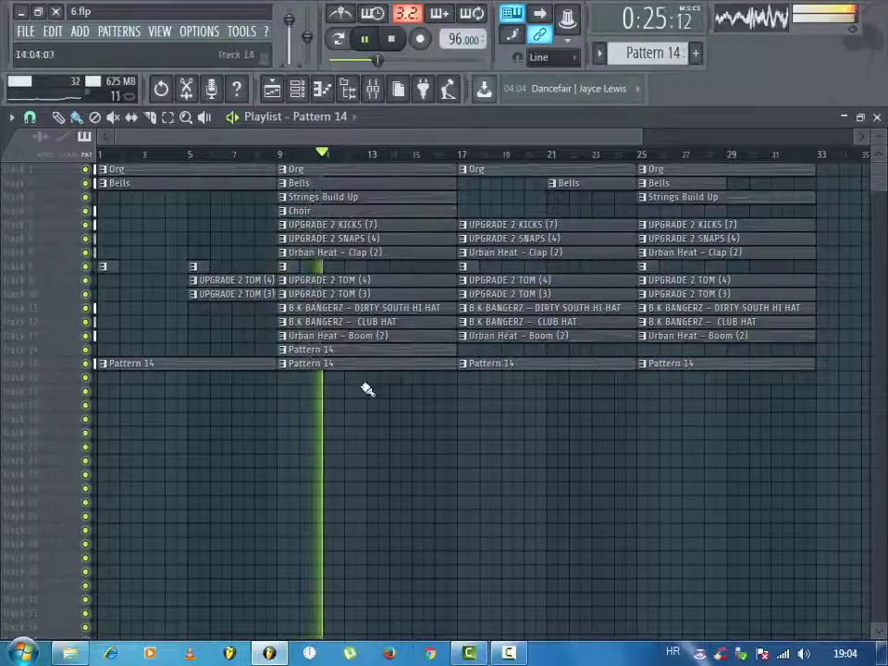
# - Copy the intro's clips from bars 1–8 to bar 33 and duplicate the bar 25 kicks and snaps into that section
pyautogui.moveTo(106, 368); pyautogui.dragTo(212, 153)
pyautogui.moveTo(128, 171); pyautogui.dragTo(852, 175)
pyautogui.moveTo(829, 222); pyautogui.dragTo(672, 238)
pyautogui.hotkey('ctrl', 'b')
# - Duplicate the hi hat, club hat and Boom clips from bar 25 to bar 33
pyautogui.moveTo(444, 262); pyautogui.dragTo(512, 301)
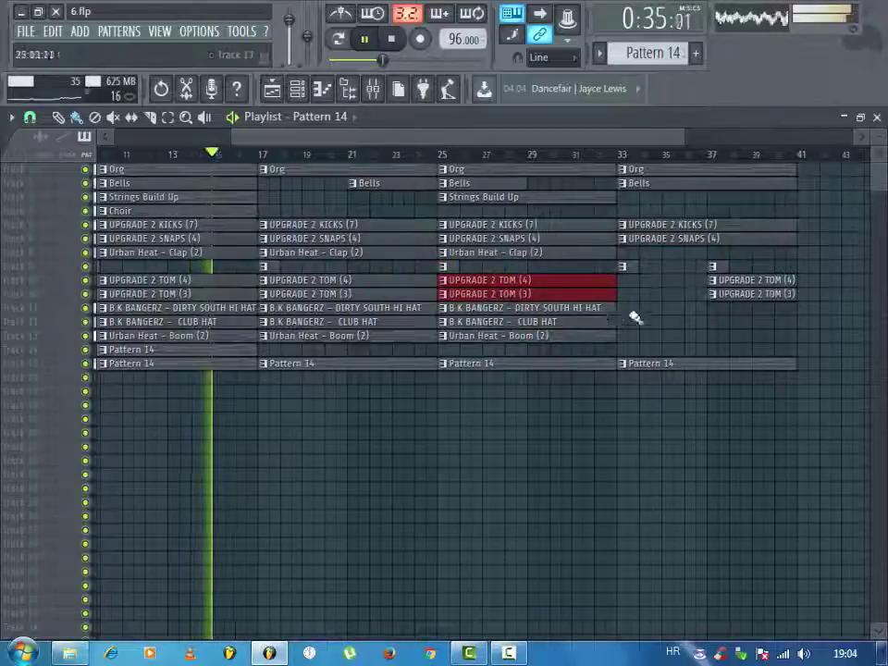
pyautogui.moveTo(444, 303); pyautogui.dragTo(626, 324)
pyautogui.hotkey('ctrl', 'b')
pyautogui.moveTo(589, 338); pyautogui.dragTo(586, 340)
pyautogui.hotkey('ctrl', 'b')
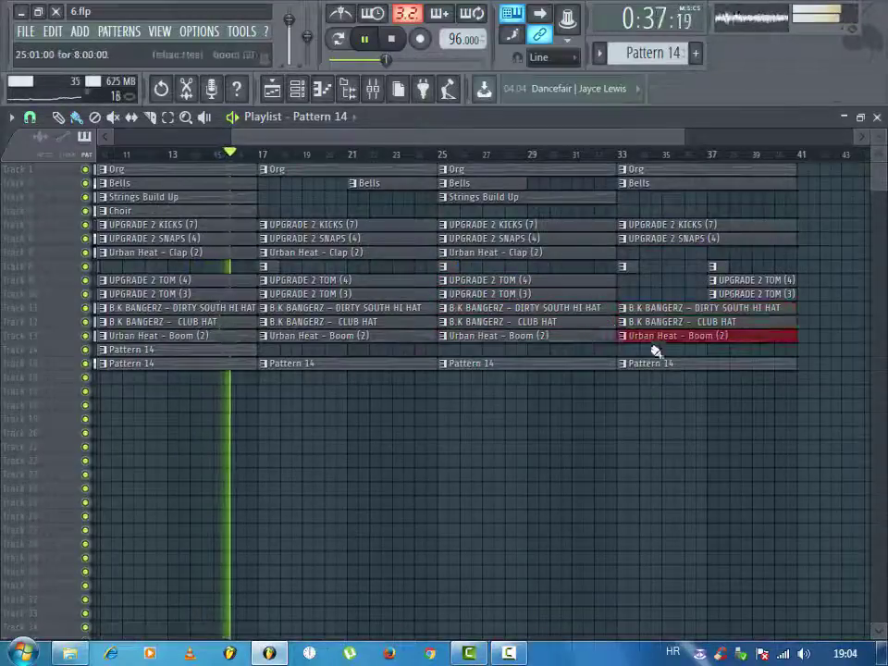
# - Start a section at bar 41 with copies of the Boom, kicks, snaps, clap, Org, Bells and Strings Build Up clips
pyautogui.hotkey('ctrl', 'b')
pyautogui.moveTo(622, 220); pyautogui.dragTo(569, 249)
pyautogui.hotkey('ctrl', 'b')
pyautogui.moveTo(371, 252); pyautogui.dragTo(730, 252)
pyautogui.moveTo(606, 164); pyautogui.dragTo(474, 186)
pyautogui.hotkey('ctrl', 'b')
pyautogui.click(408, 200)
pyautogui.moveTo(404, 200); pyautogui.dragTo(702, 199)
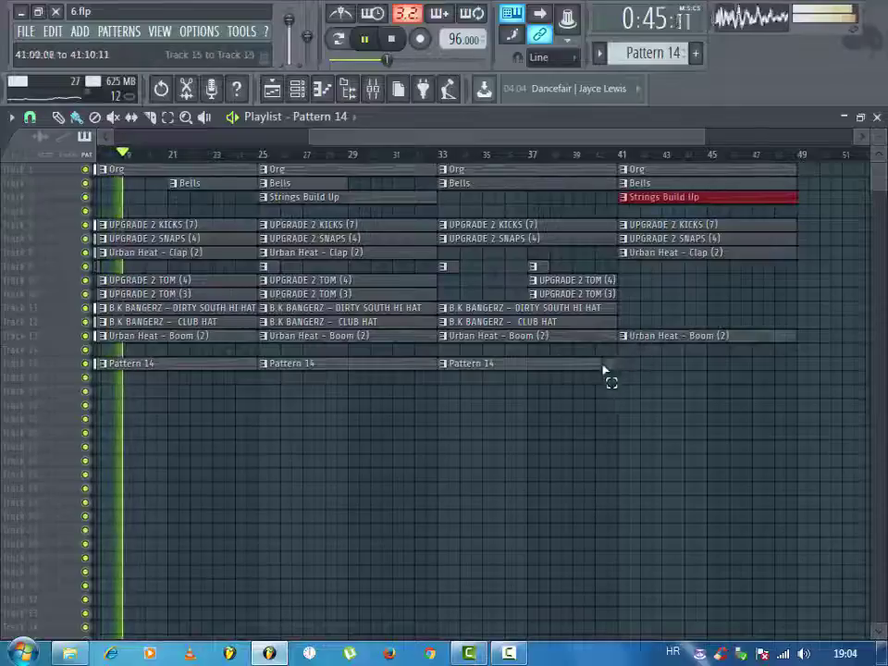
# - Duplicate Pattern 14, the club hat, both toms and the Track 8 clips from the bar 33 section into the bar 41 section
pyautogui.click(541, 363)
pyautogui.hotkey('ctrl', 'b')
pyautogui.moveTo(624, 309); pyautogui.dragTo(586, 323)
pyautogui.hotkey('ctrl', 'b')
pyautogui.moveTo(633, 283); pyautogui.dragTo(724, 283)
pyautogui.hotkey('ctrl', 'b')
pyautogui.moveTo(585, 263); pyautogui.dragTo(448, 271)
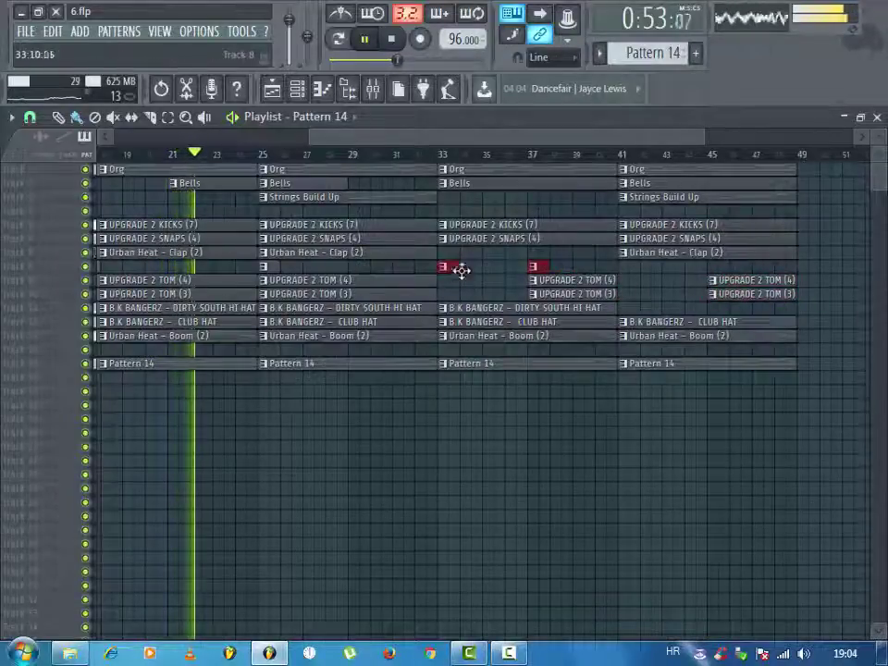
pyautogui.hotkey('ctrl', 'b')
# - Create an empty Pattern 15 and place it on Track 16 at bar 49, just after the last clips
pyautogui.click(567, 441)
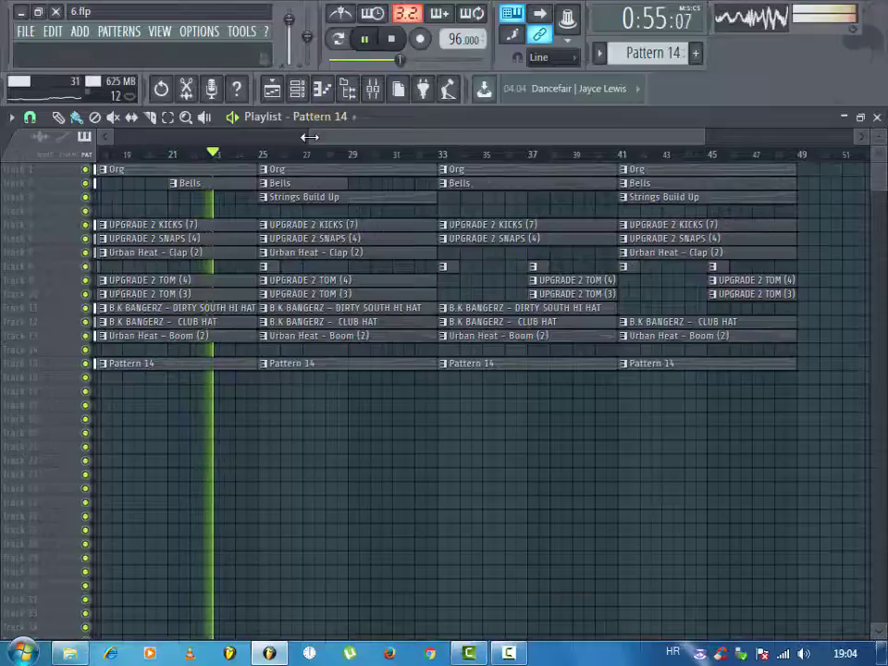
pyautogui.moveTo(309, 137); pyautogui.dragTo(113, 137)
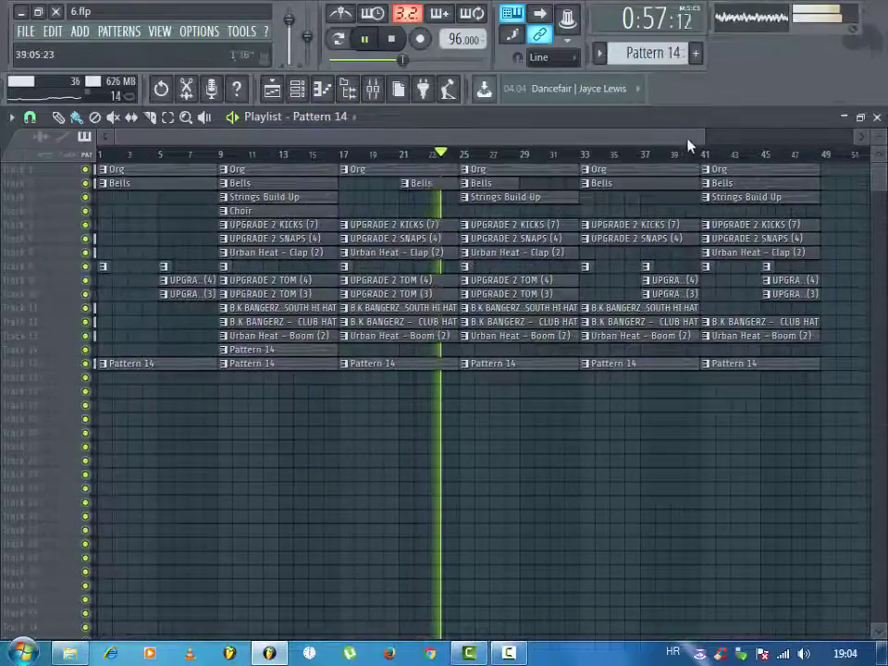
pyautogui.moveTo(707, 137); pyautogui.dragTo(854, 137)
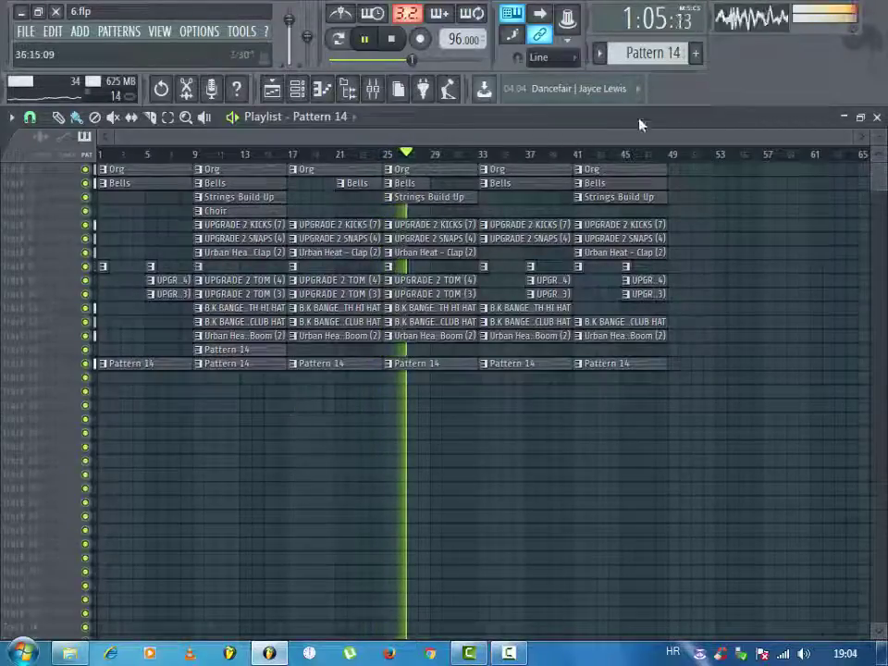
pyautogui.click(655, 54)
pyautogui.click(734, 81)
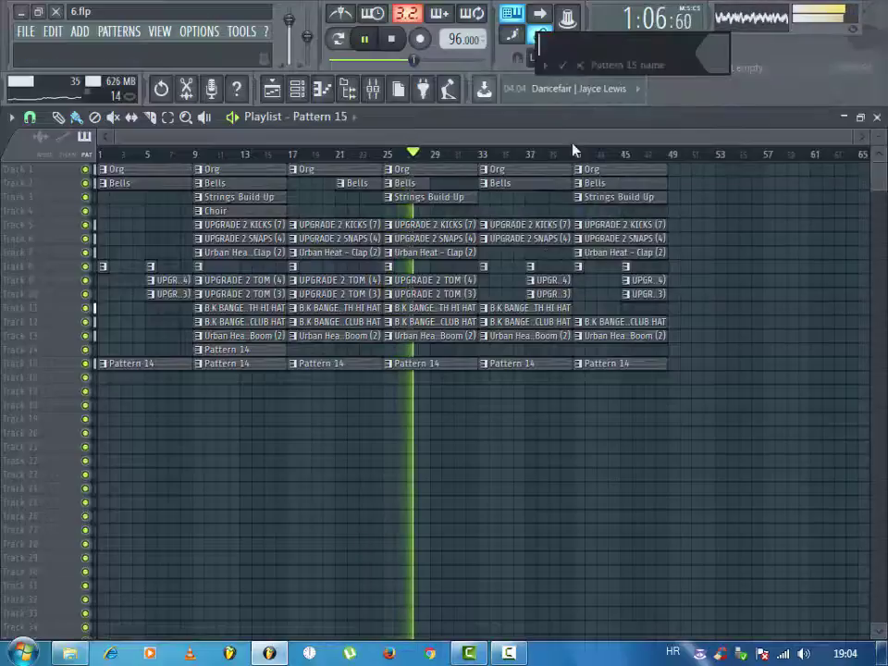
pyautogui.click(560, 58)
pyautogui.click(681, 387)
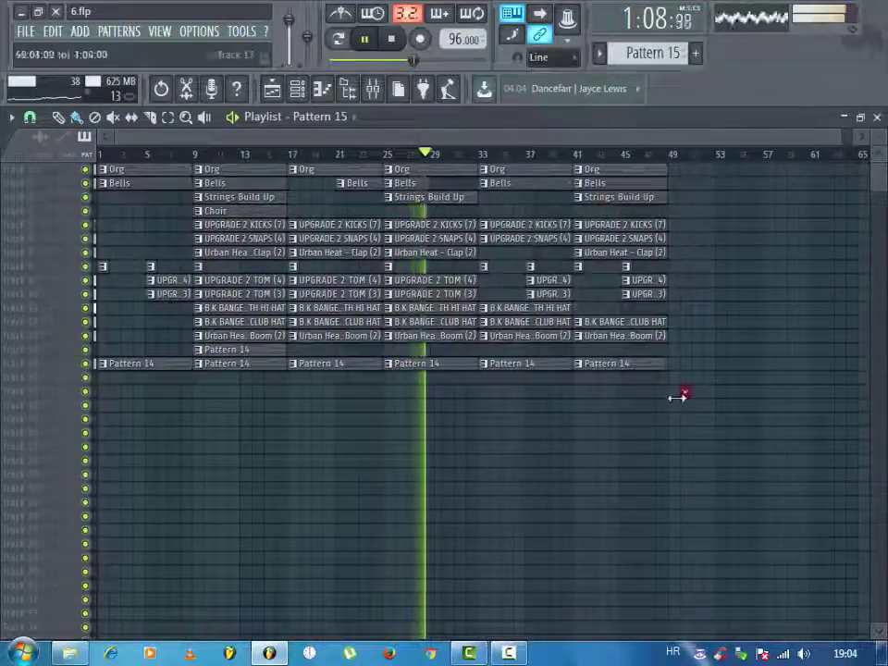
pyautogui.click(671, 379)
# - Move the RealGuitar channel directly below Choir in the channel rack, keep the Boom channel last, and save the project
pyautogui.click(297, 92)
pyautogui.click(297, 92)
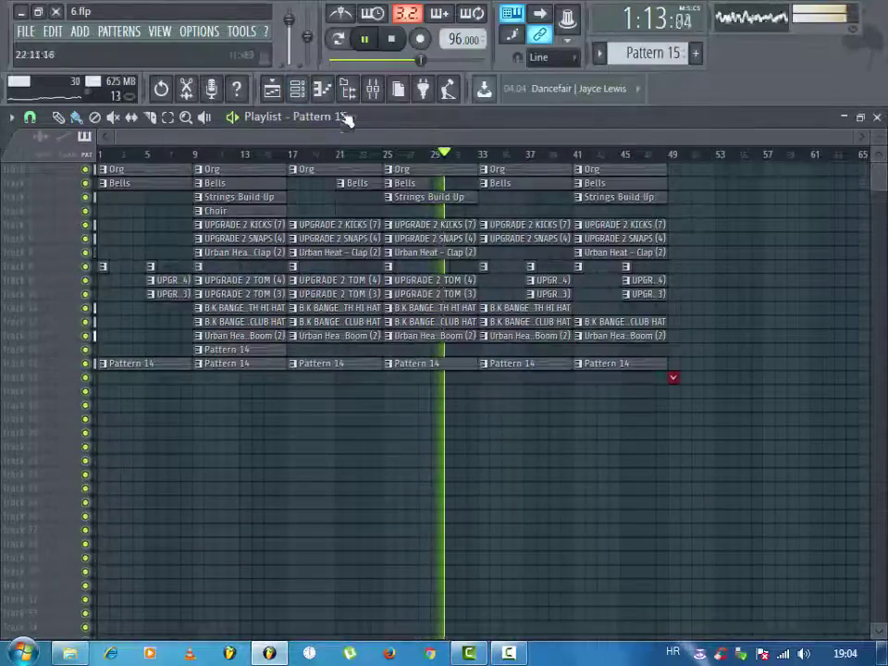
pyautogui.press('F6')
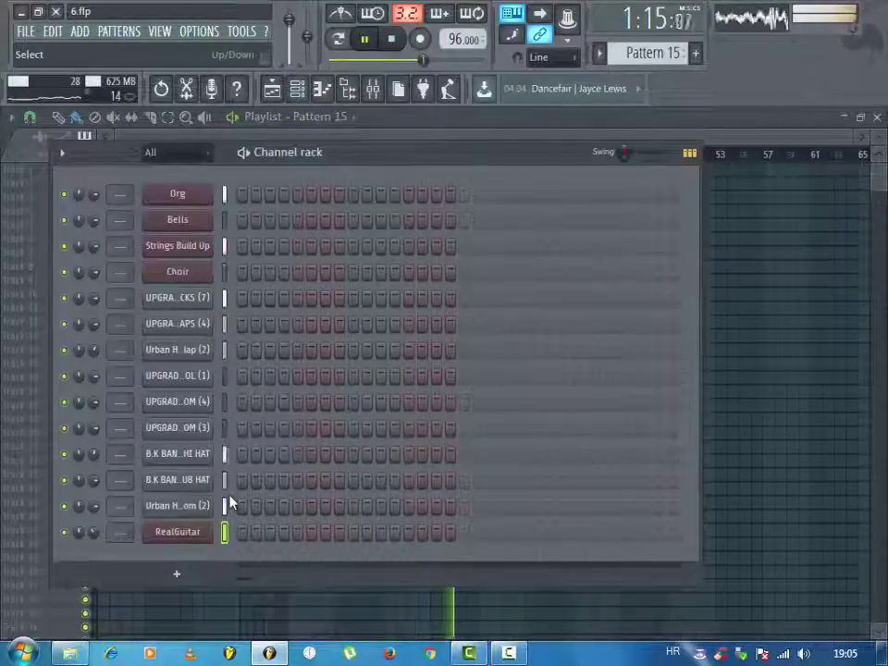
pyautogui.hotkey('alt', 'shift')
pyautogui.press('Up')
pyautogui.hotkey('alt', 'Up')
pyautogui.press('Down')
pyautogui.press('Down')
pyautogui.hotkey('alt', 'Up')
pyautogui.hotkey('alt', 'Up')
pyautogui.hotkey('alt', 'Up')
pyautogui.hotkey('alt', 'Up')
pyautogui.hotkey('alt', 'Up')
pyautogui.hotkey('alt', 'Up')
pyautogui.hotkey('alt', 'Up')
pyautogui.hotkey('alt', 'Up')
pyautogui.hotkey('alt', 'Up')
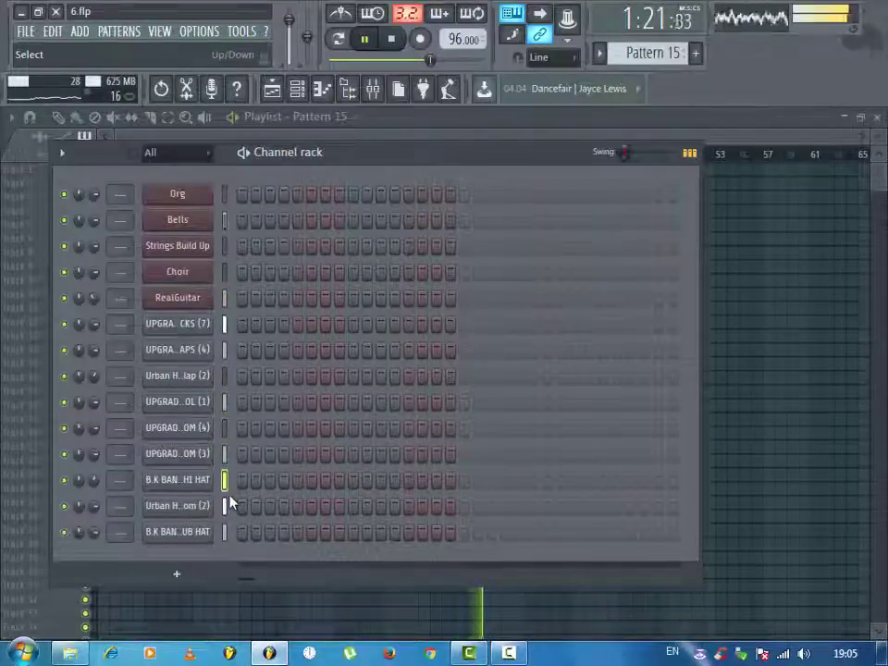
pyautogui.hotkey('alt', 'Down')
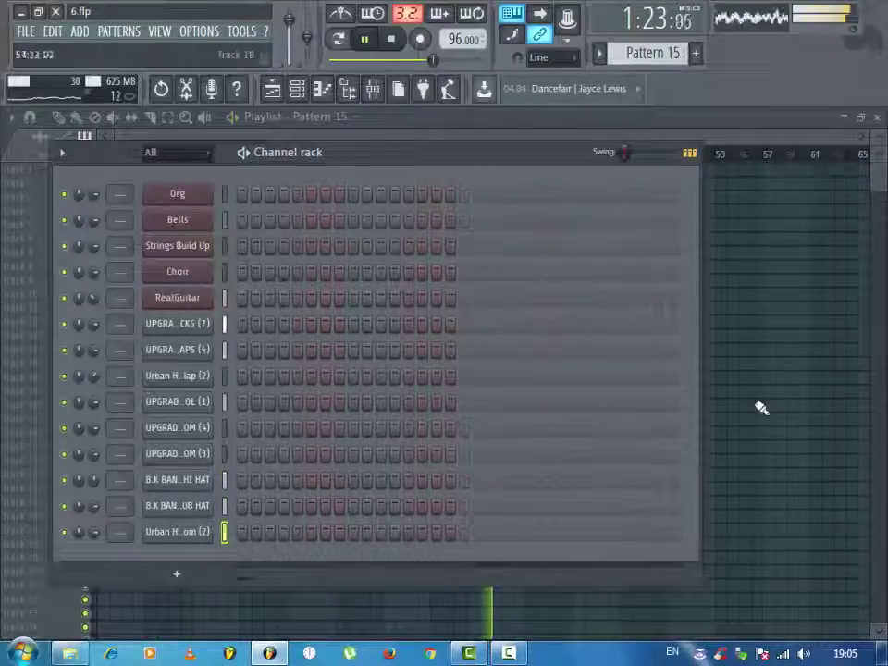
pyautogui.press('F6')
pyautogui.hotkey('ctrl', 's')
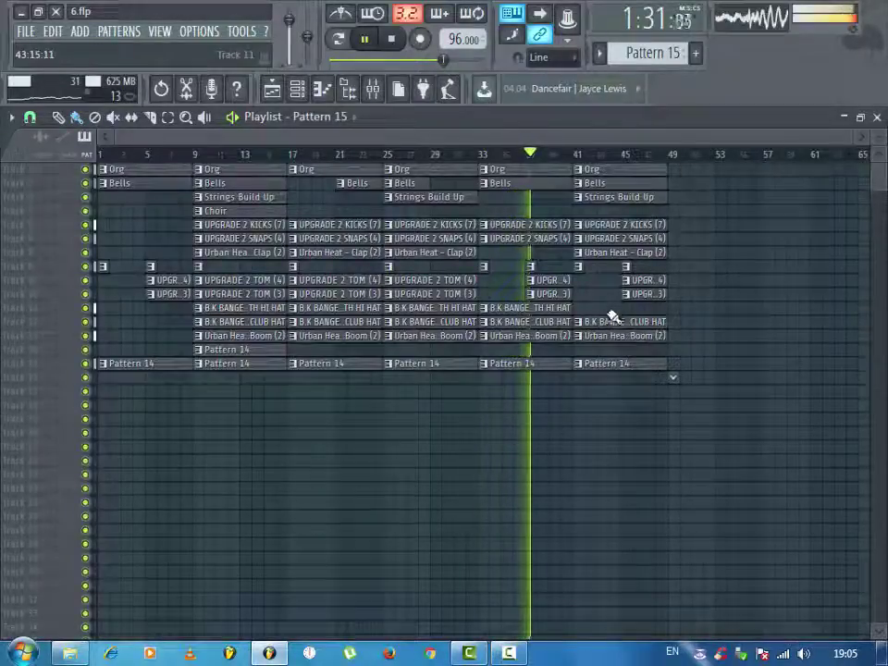
# - Copy Track 14's Pattern 14 clip from bar 9 to bar 41 and save the project
pyautogui.moveTo(304, 352); pyautogui.dragTo(253, 350)
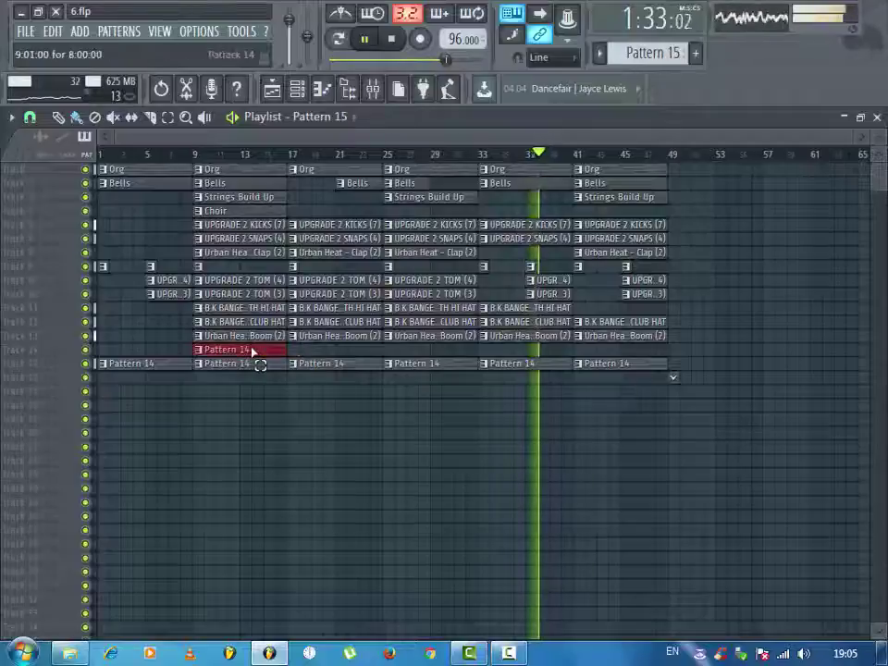
pyautogui.moveTo(258, 349); pyautogui.dragTo(626, 353)
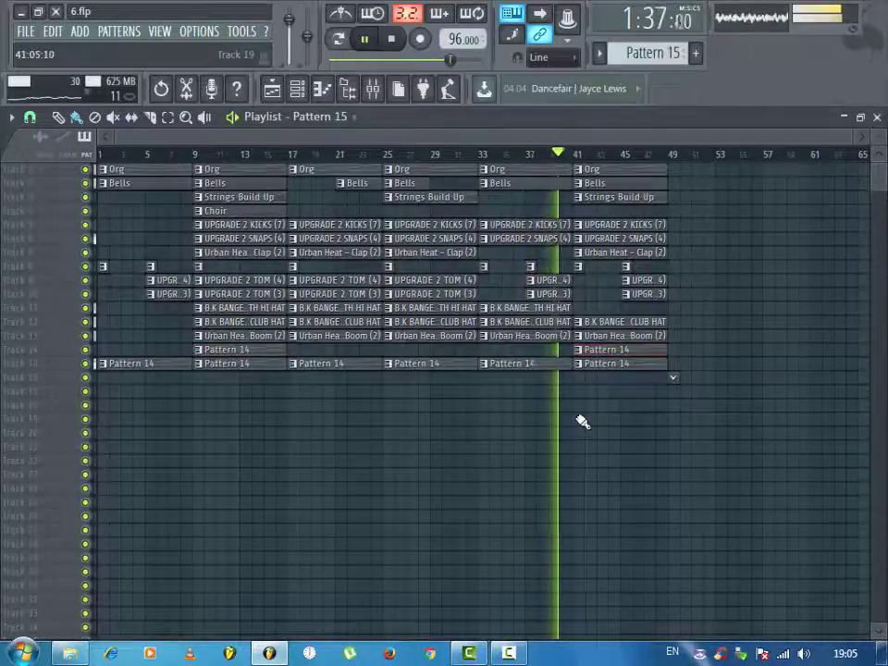
pyautogui.hotkey('ctrl', 's')
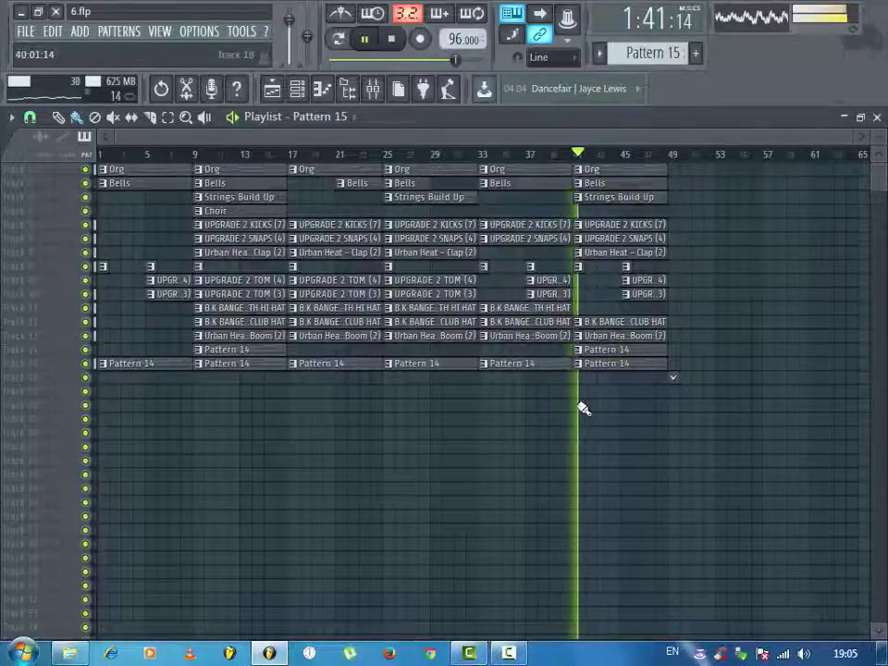
# - Duplicate the whole bar 41 section to bar 49, move the empty Pattern 15 clip to bar 57, and save the project
pyautogui.moveTo(583, 394); pyautogui.dragTo(626, 163)
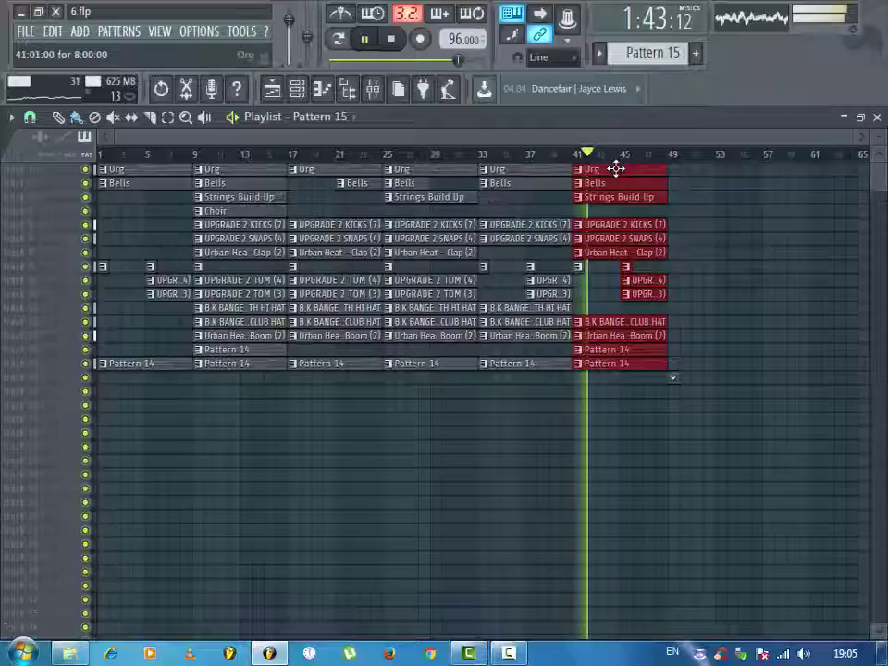
pyautogui.moveTo(580, 383); pyautogui.dragTo(609, 167)
pyautogui.hotkey('ctrl', 'b')
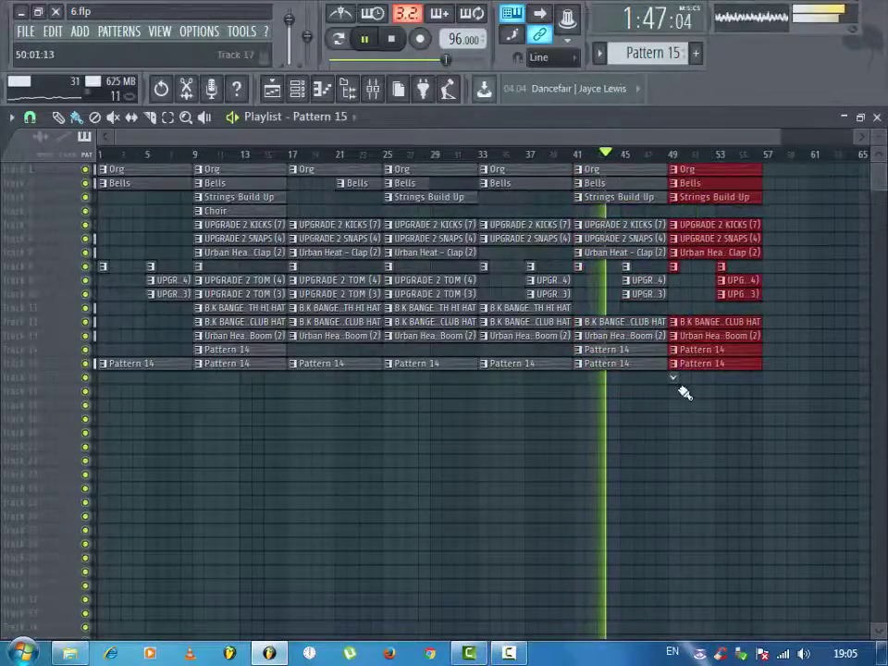
pyautogui.moveTo(674, 381); pyautogui.dragTo(767, 384)
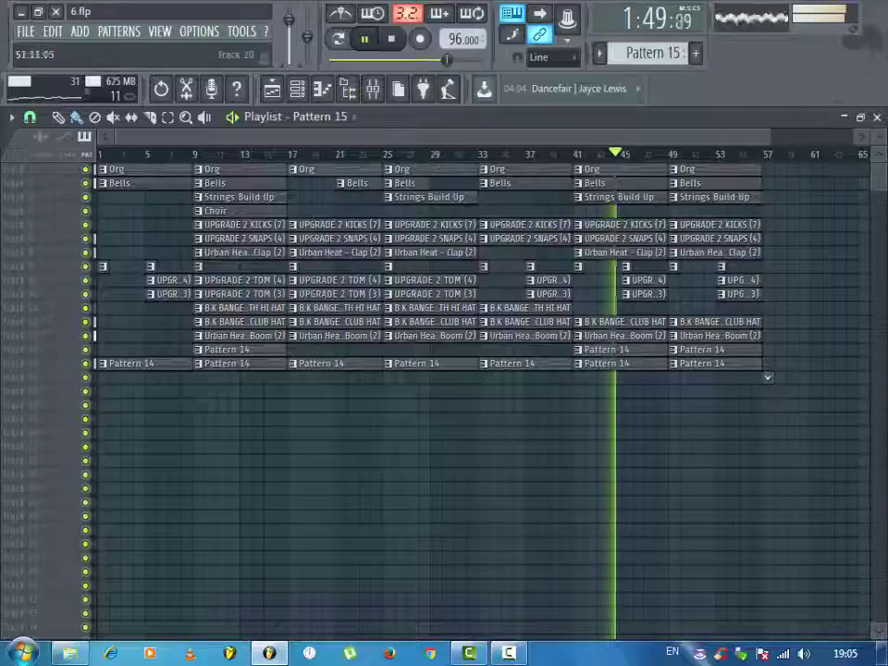
pyautogui.hotkey('ctrl', 's')
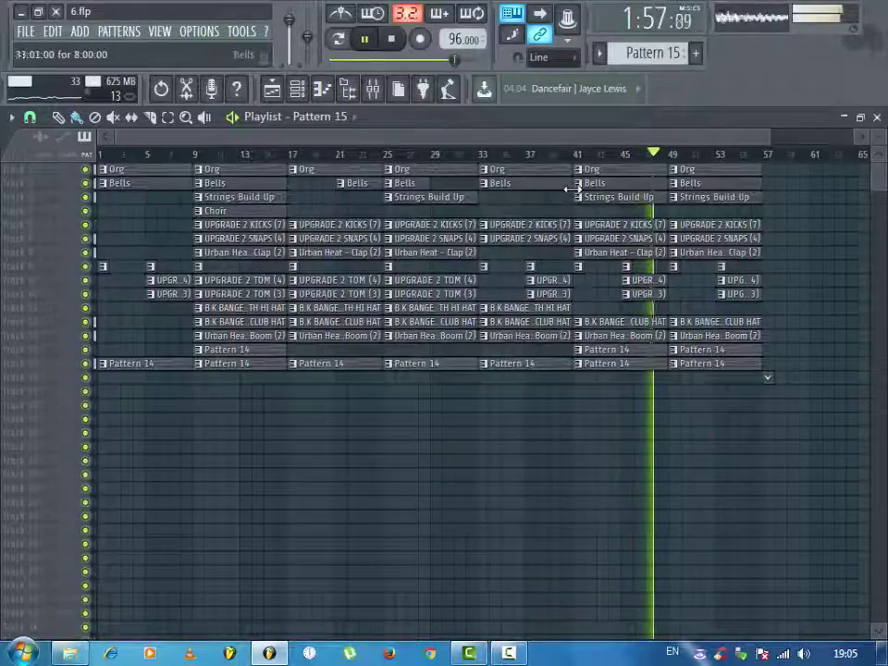
# - Shorten the Bells clips in the bar 33 and 41 sections to four bars, starting the former at bar 37, and save
pyautogui.moveTo(569, 191); pyautogui.dragTo(531, 191)
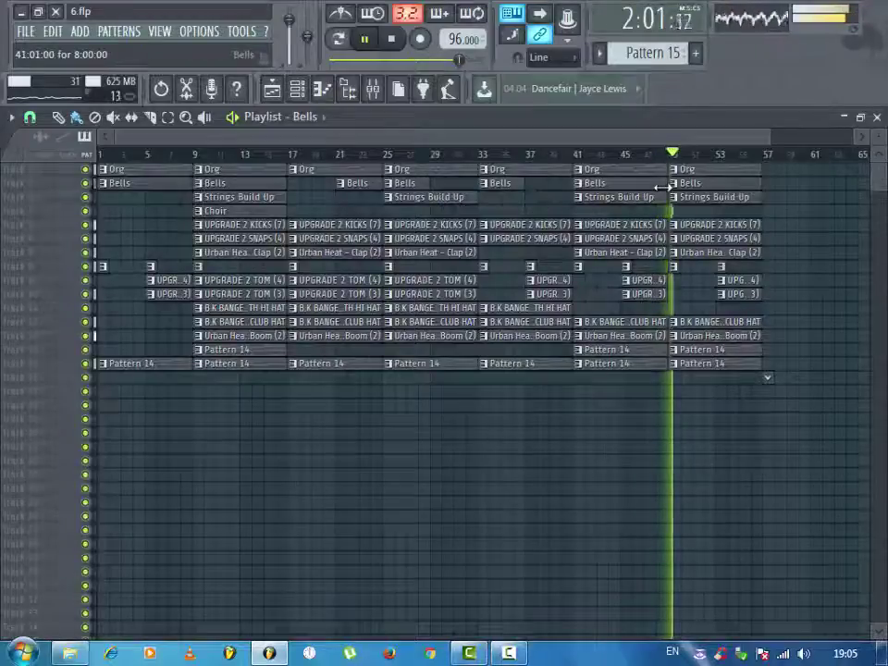
pyautogui.moveTo(664, 188); pyautogui.dragTo(620, 188)
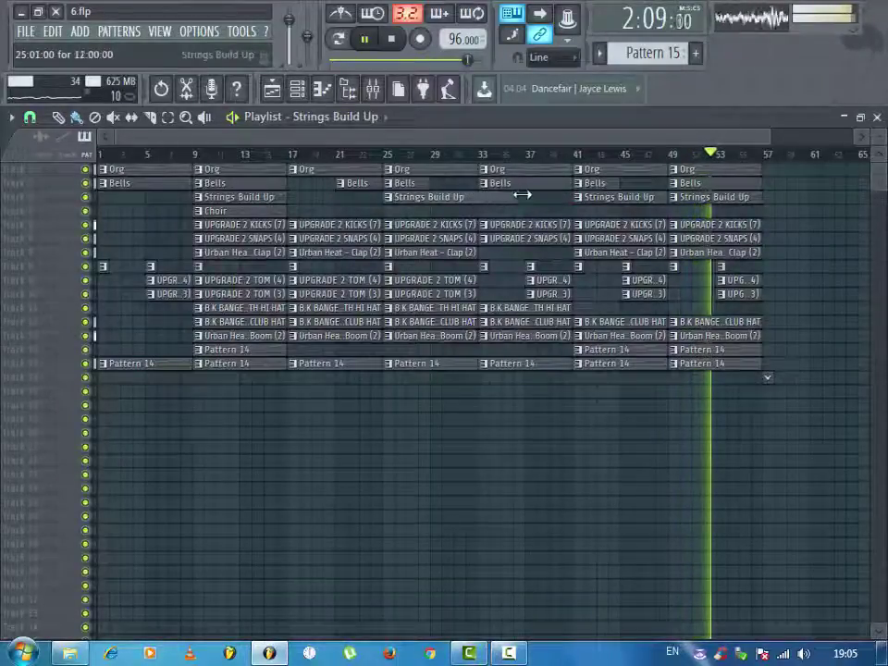
pyautogui.moveTo(483, 188); pyautogui.dragTo(525, 188)
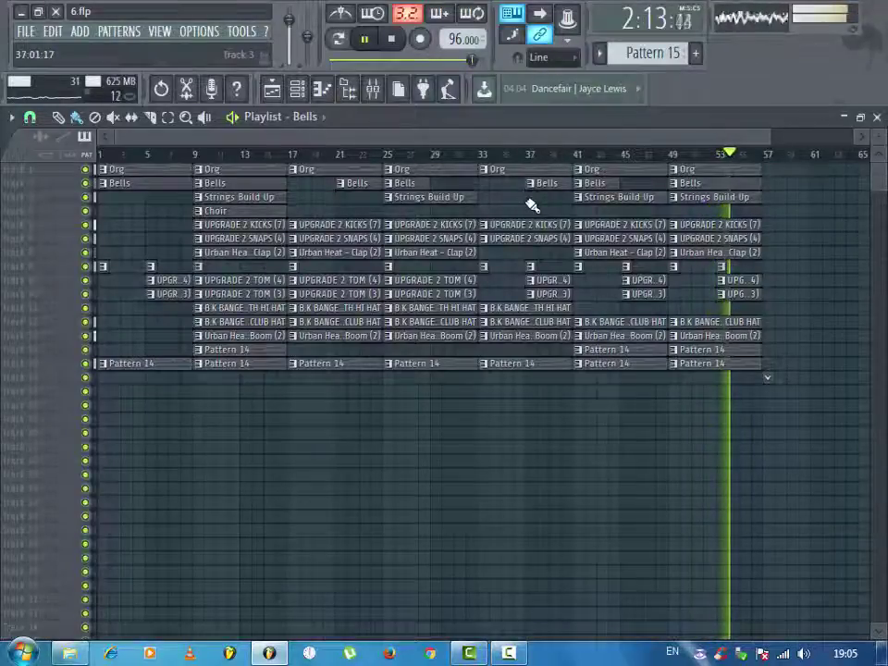
pyautogui.hotkey('ctrl', 's')
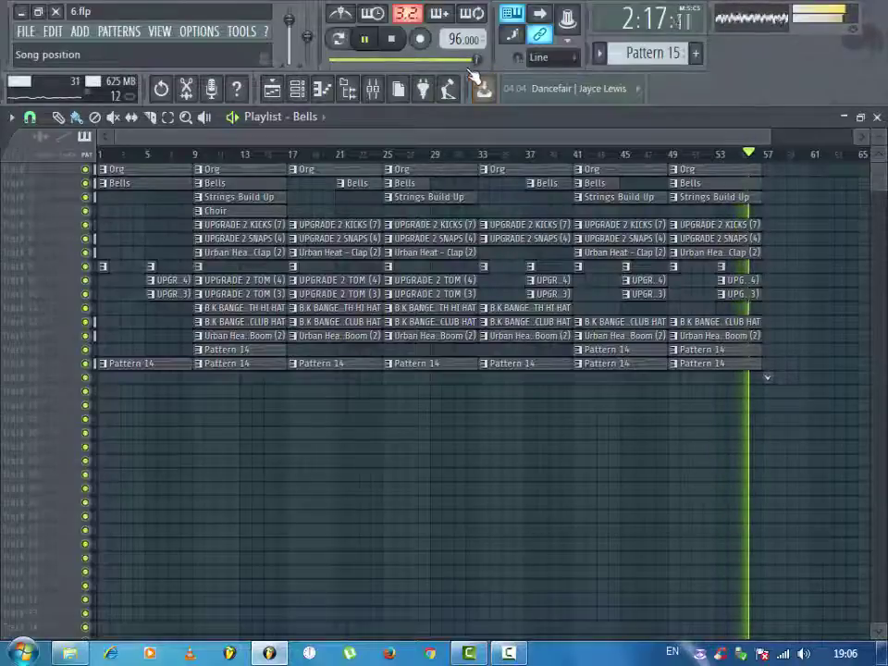
# - Stop playback and pan the two UPGRADE 2 TOM (3) notes in bar 8, the first right and the second left
pyautogui.click(393, 48)
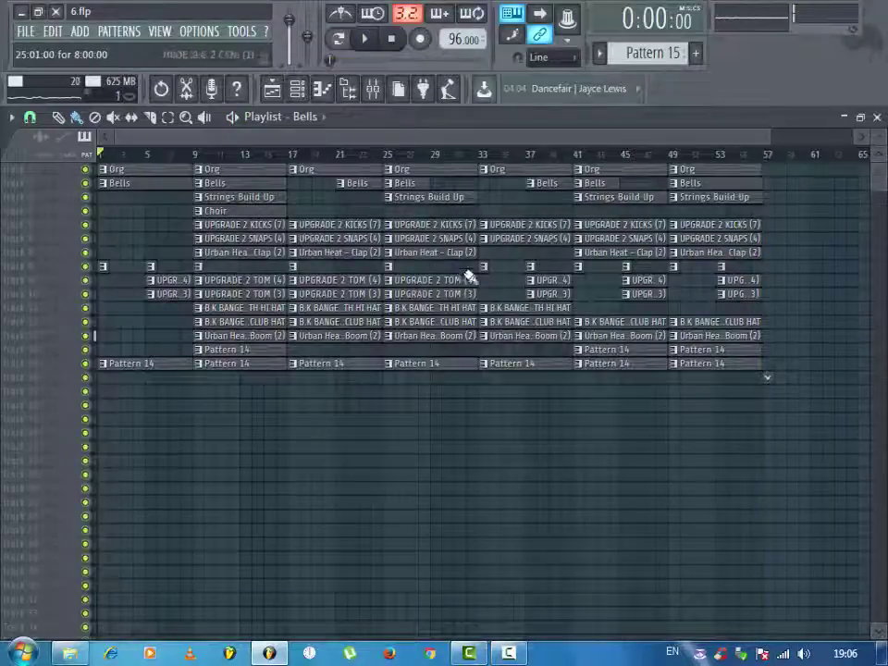
pyautogui.doubleClick(646, 296)
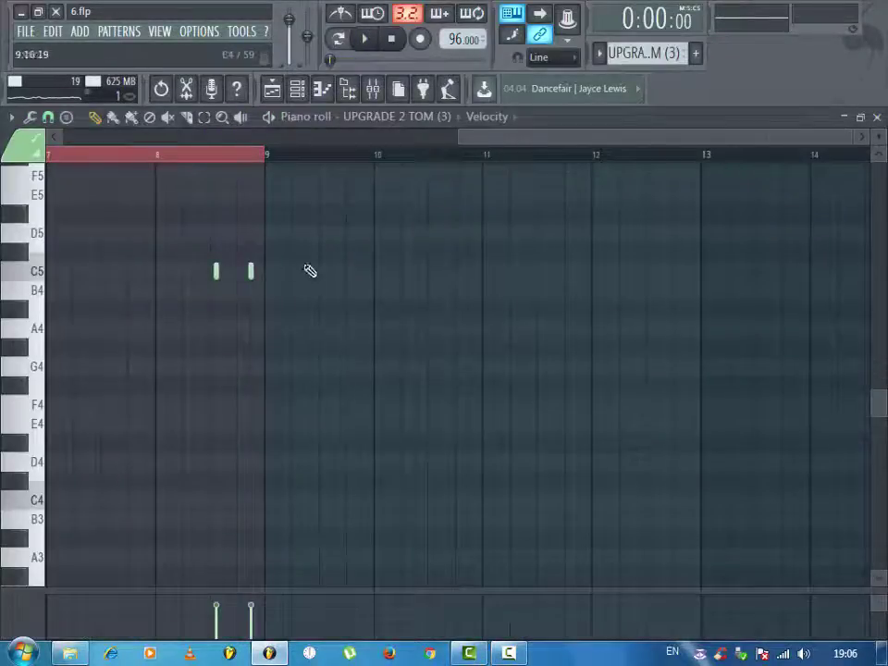
pyautogui.click(31, 607)
pyautogui.click(222, 531)
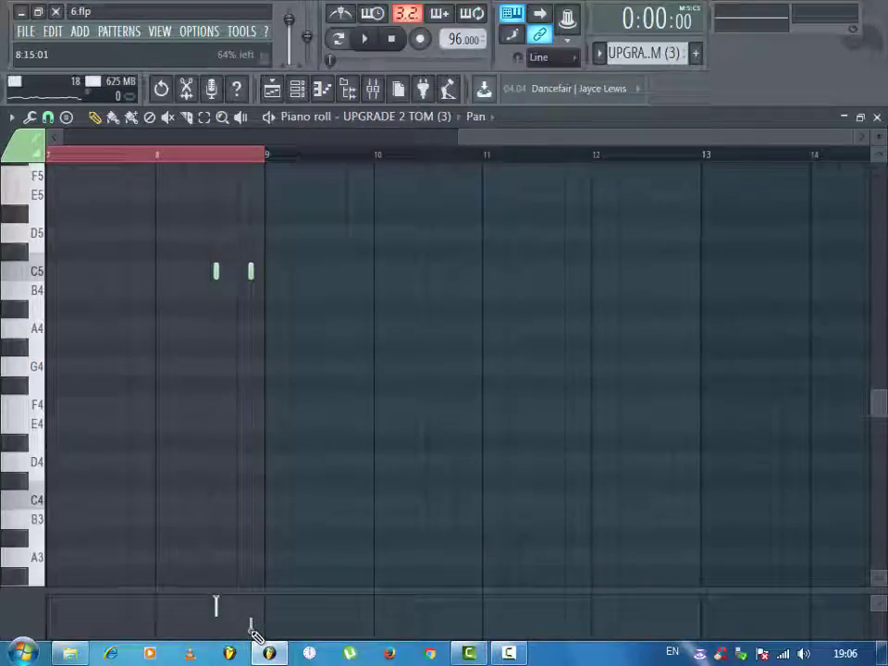
pyautogui.click(880, 119)
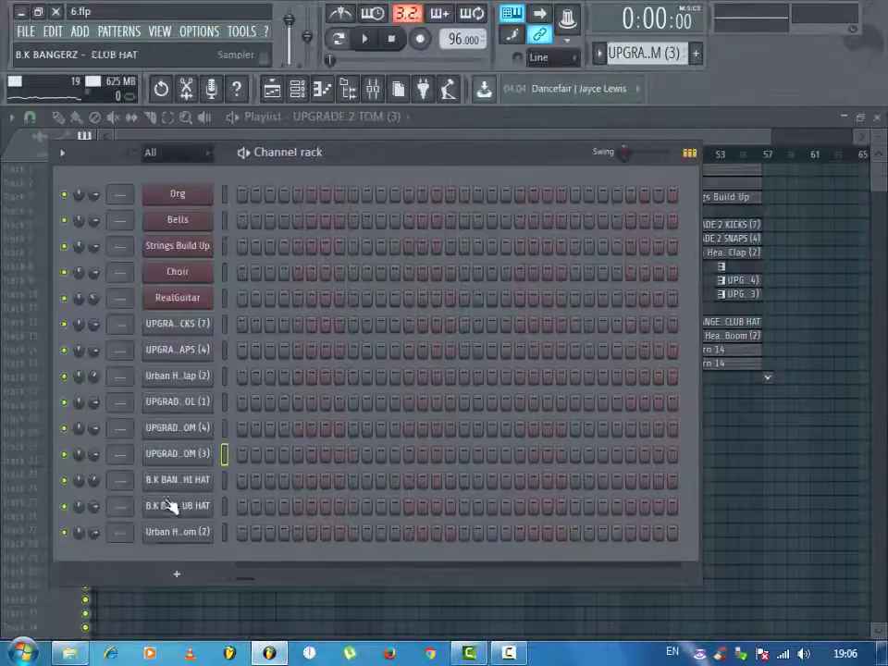
pyautogui.rightClick(179, 428)
pyautogui.click(236, 425)
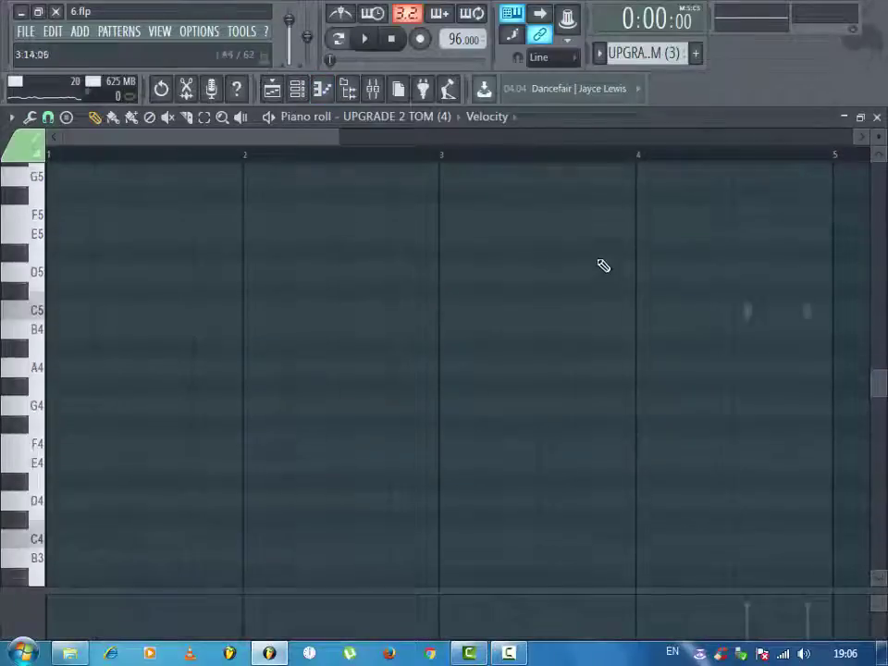
pyautogui.scroll(-4, 603, 265)
pyautogui.click(877, 118)
pyautogui.rightClick(755, 464)
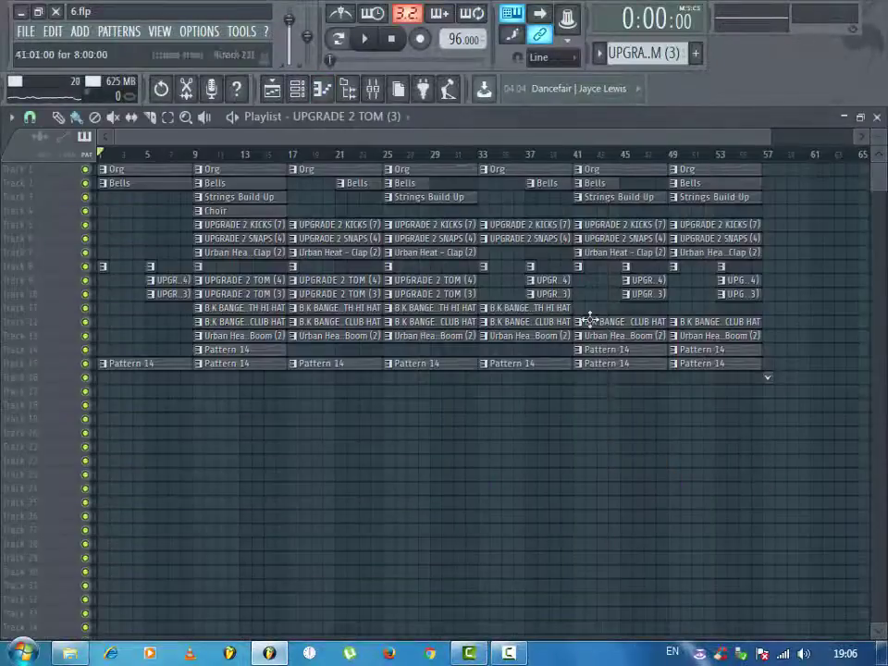
# - Pan the two UPGRADE 2 TOM (4) notes in bar 8, the first left and the second right
pyautogui.doubleClick(552, 282)
pyautogui.scroll(-6, 498, 376)
pyautogui.scroll(11, 495, 370)
pyautogui.click(25, 612)
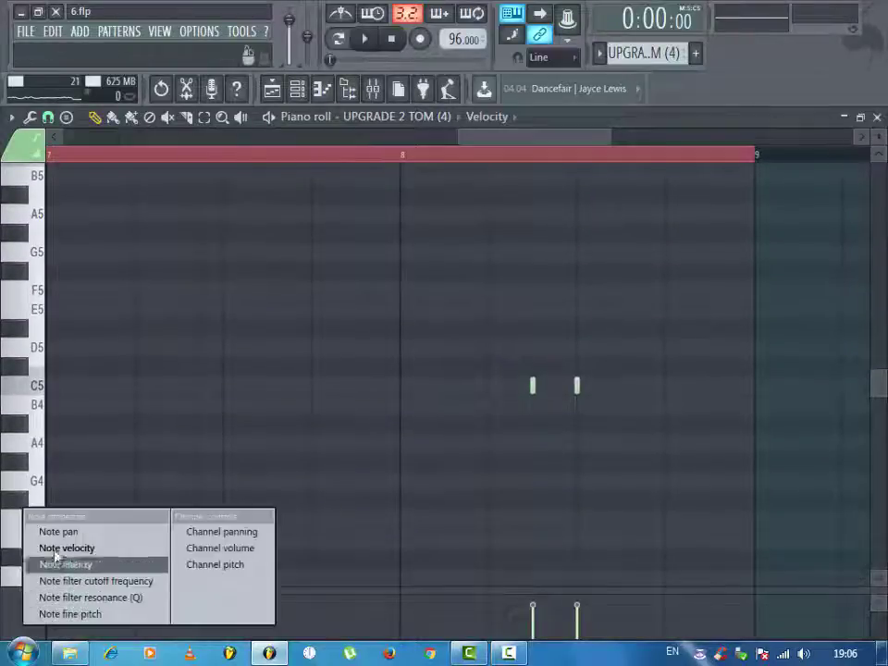
pyautogui.click(65, 535)
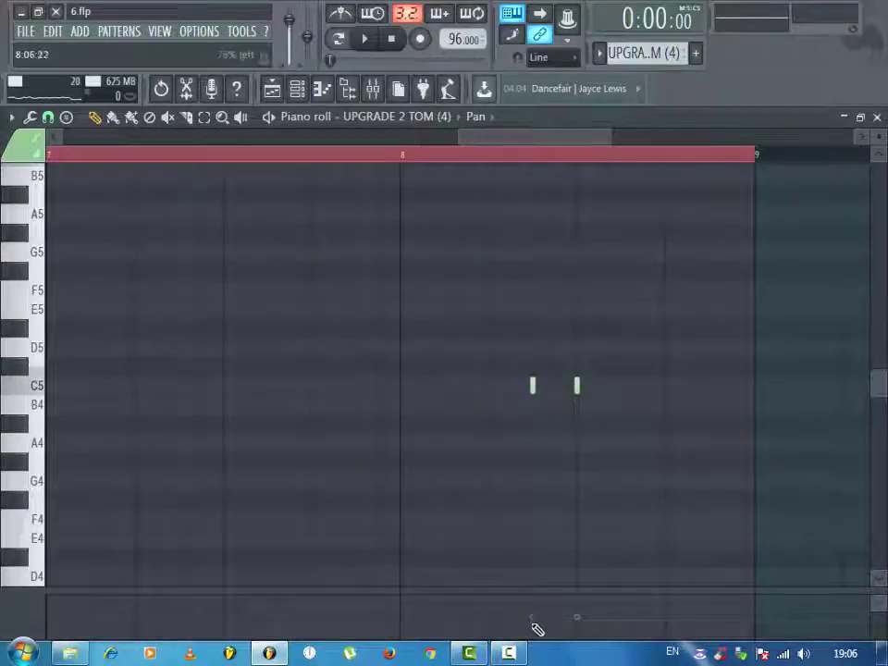
pyautogui.click(877, 117)
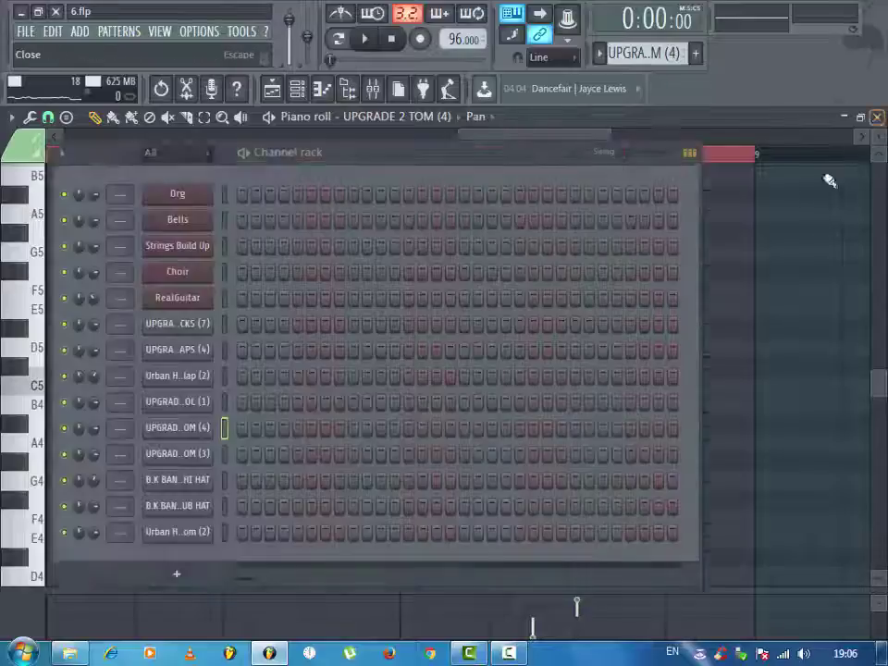
# - Close the channel rack and play the song from bar 37 to hear the panned toms
pyautogui.rightClick(753, 438)
pyautogui.click(530, 155)
pyautogui.press('space')
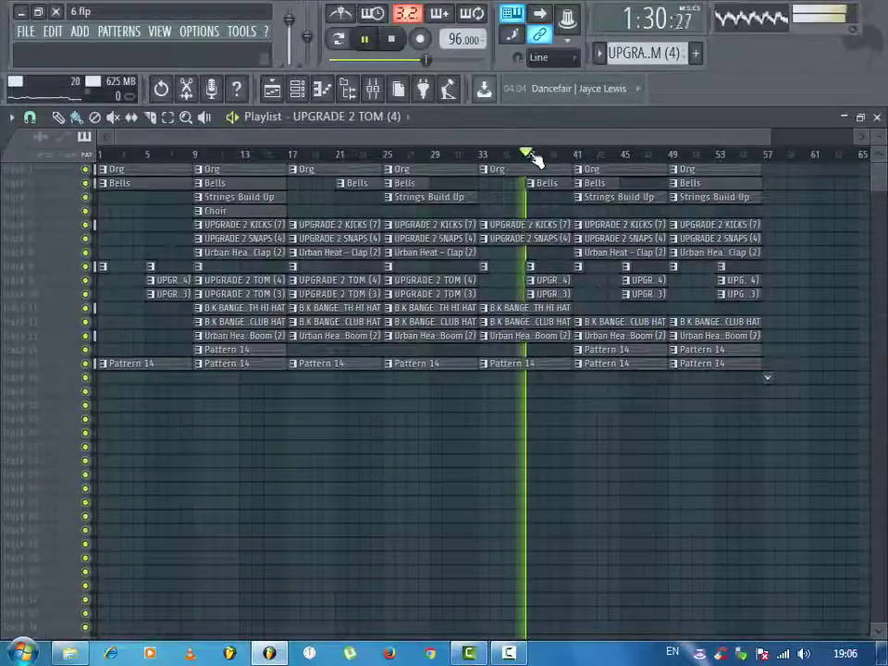
# - Save the finished song project, with the playlist reopened to view the whole arrangement during playback
pyautogui.hotkey('ctrl', 's')
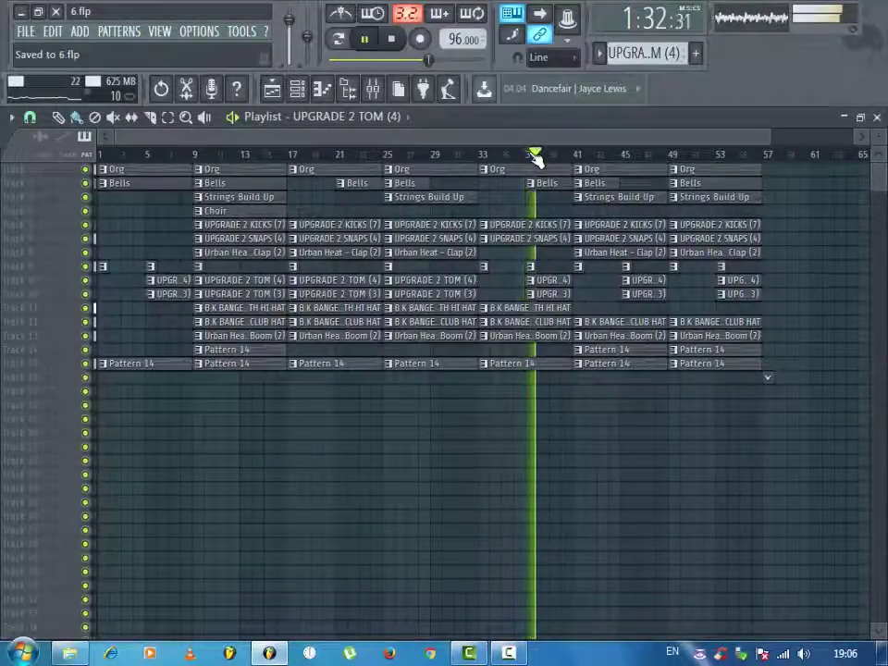
pyautogui.moveTo(768, 136); pyautogui.dragTo(858, 135)
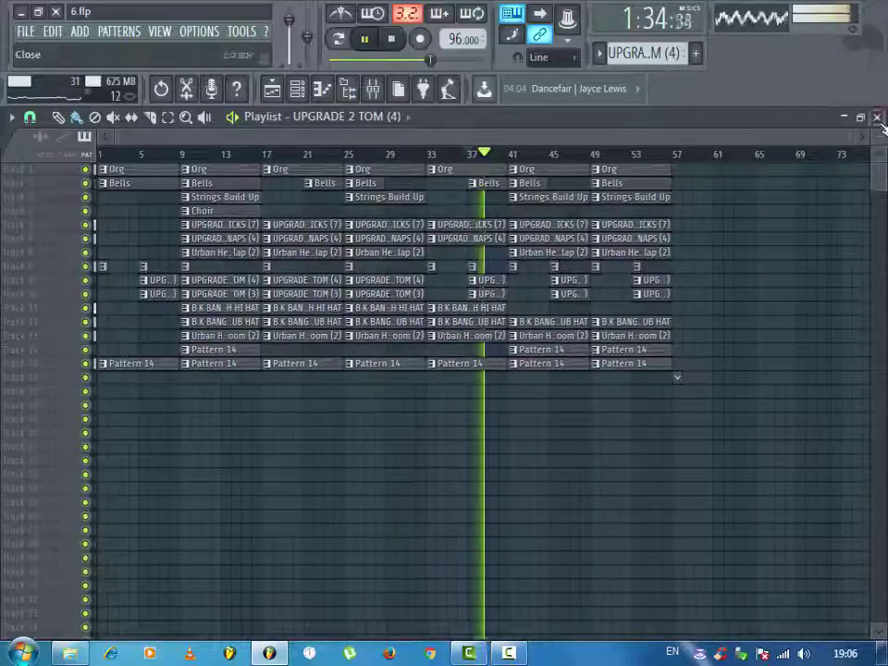
pyautogui.click(878, 118)
pyautogui.click(271, 88)
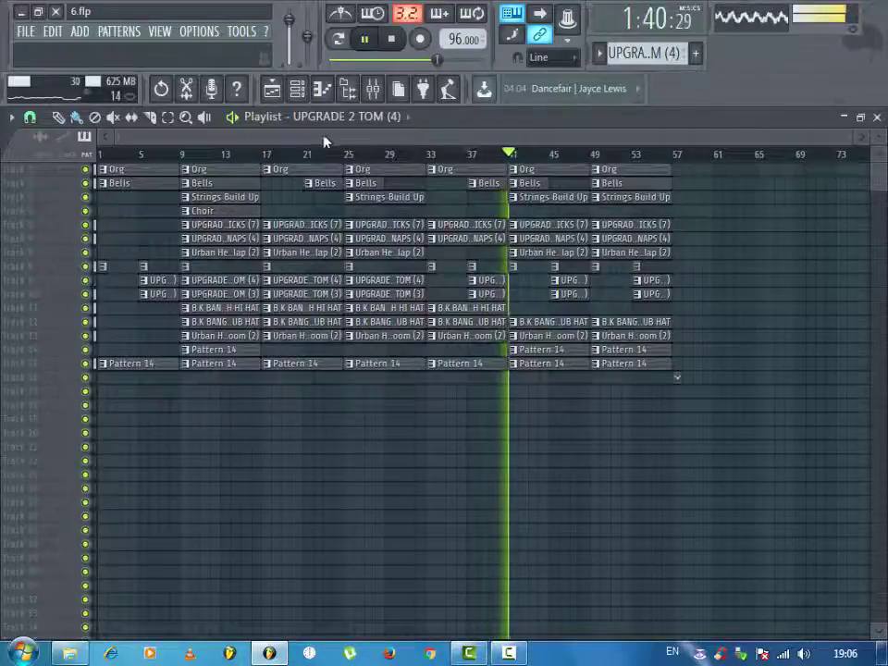
pyautogui.click(25, 31)
pyautogui.click(46, 103)
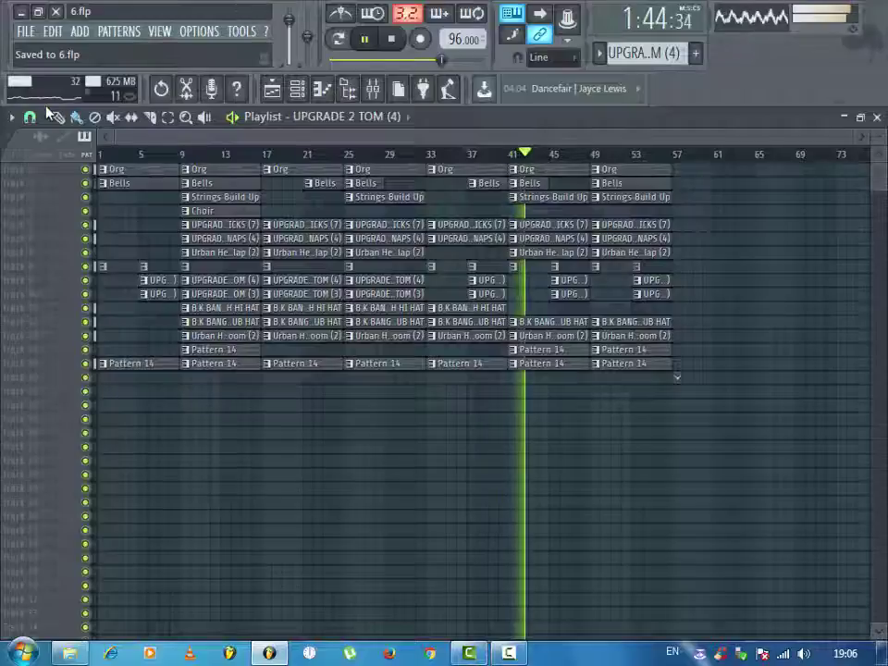
pyautogui.click(509, 653)
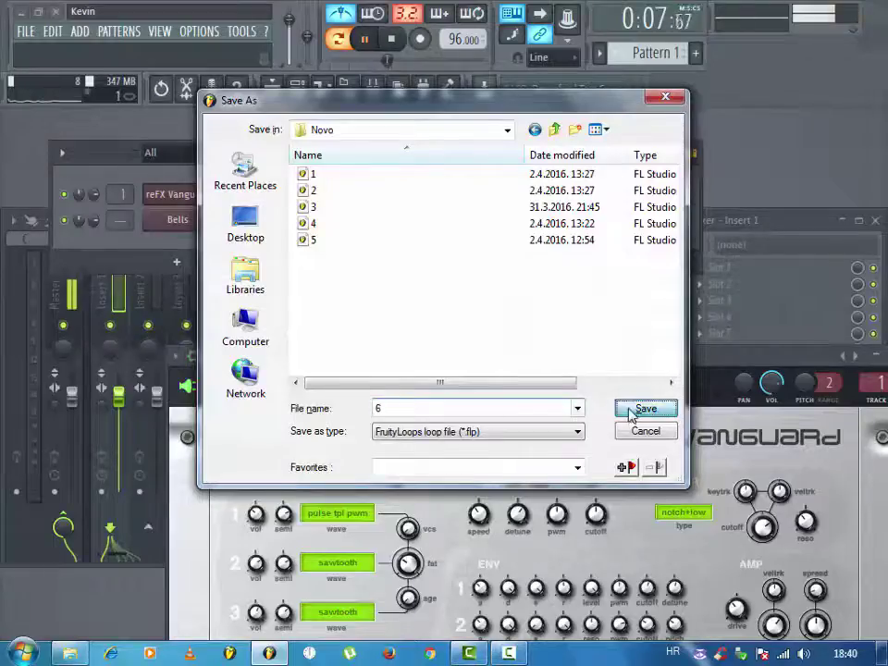
# - Save the new project as 6 in the Novo folder, move the reFX Vanguard window into view and stop playback
pyautogui.click(645, 409)
pyautogui.moveTo(496, 380); pyautogui.dragTo(377, 130)
pyautogui.press('space')
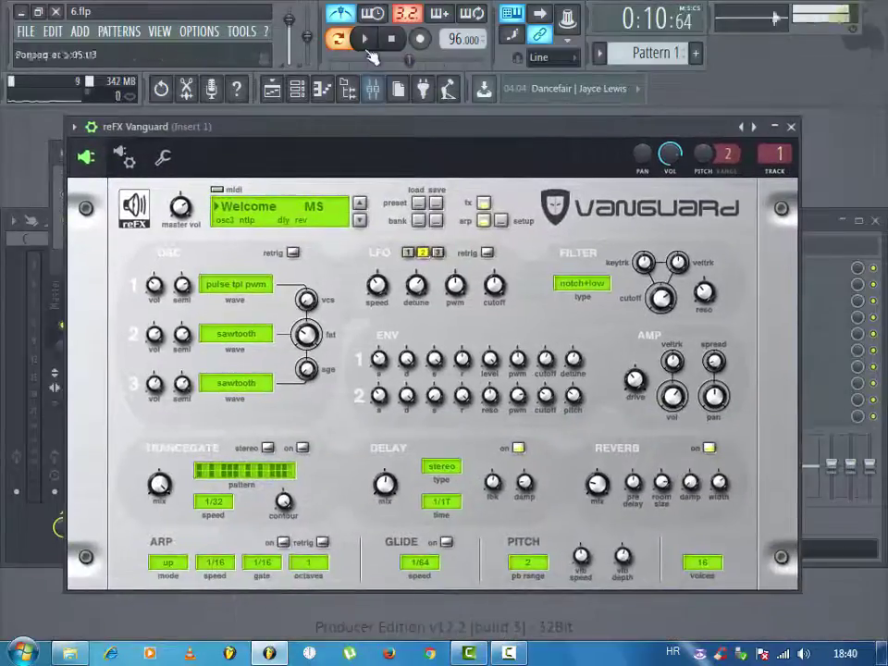
# - Start loading a Vanguard bank and browse to the Banks folder under Program Files, VstPlugins, Vanguard, Presets
pyautogui.click(419, 221)
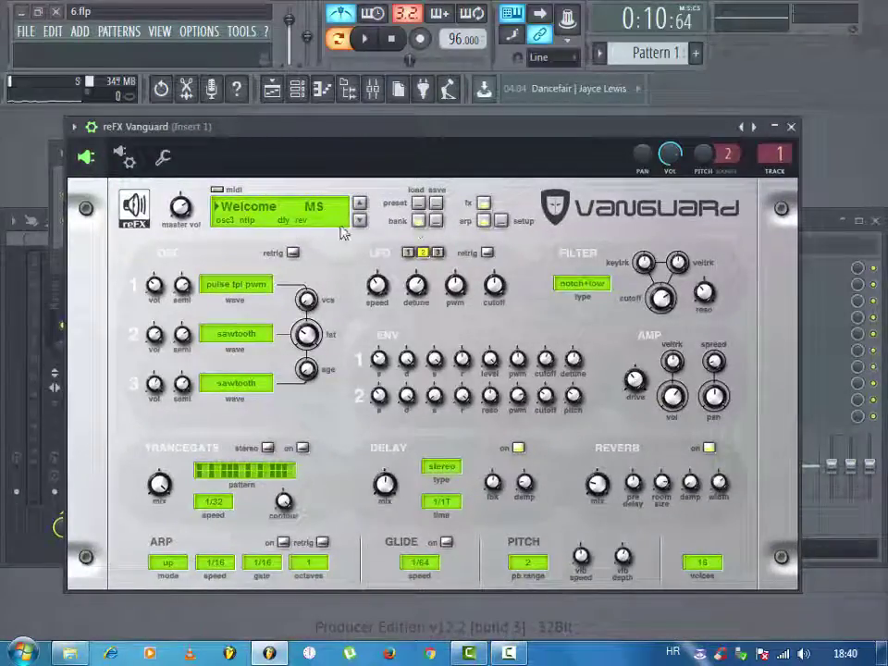
pyautogui.click(418, 221)
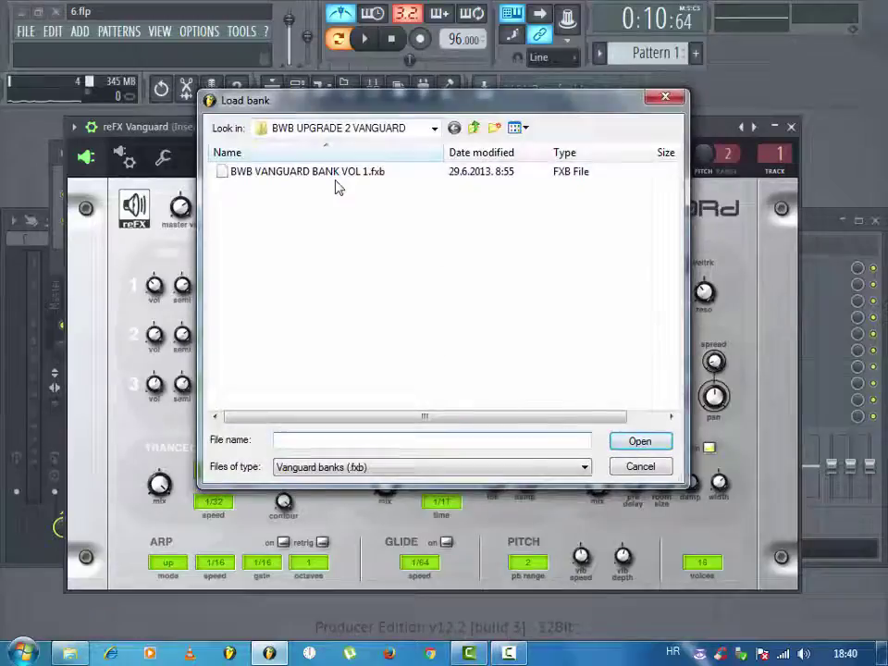
pyautogui.click(357, 132)
pyautogui.click(359, 246)
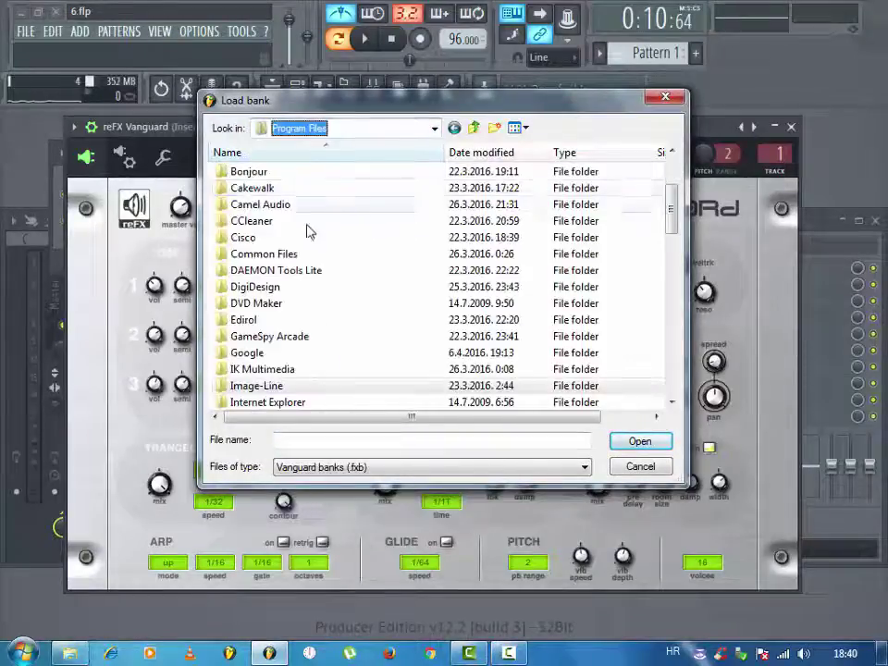
pyautogui.scroll(-10, 250, 383)
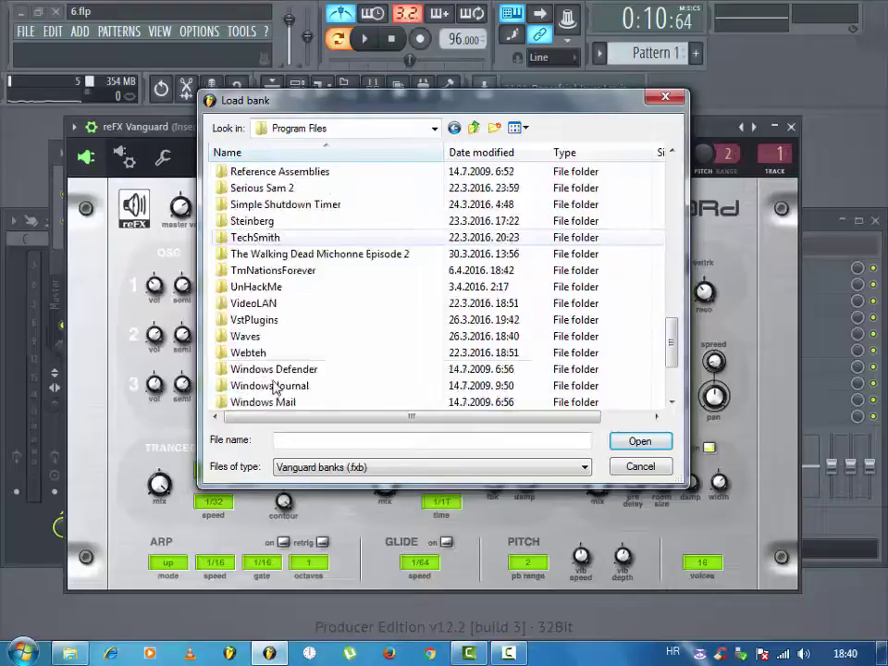
pyautogui.doubleClick(264, 329)
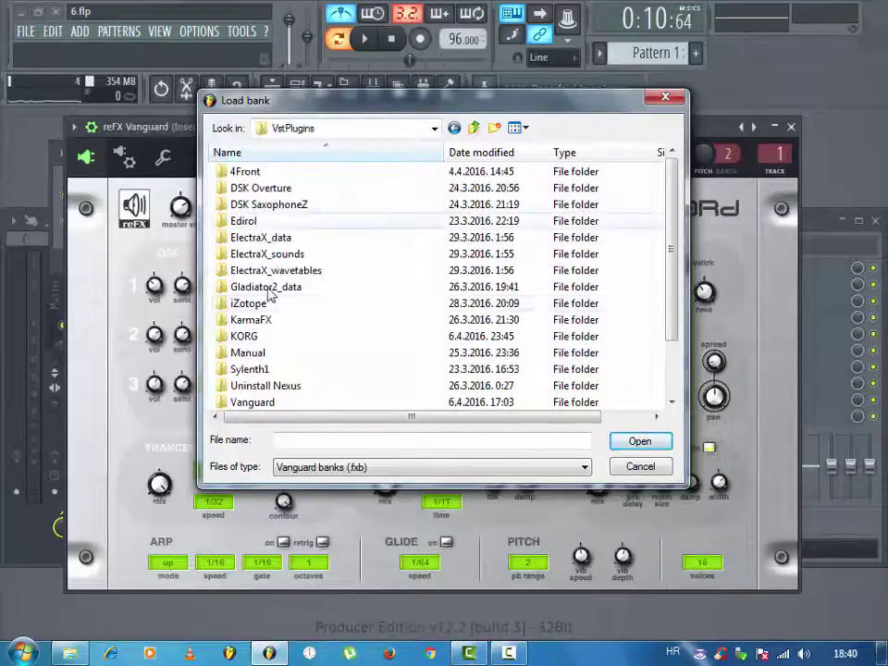
pyautogui.scroll(-2, 271, 340)
pyautogui.doubleClick(268, 337)
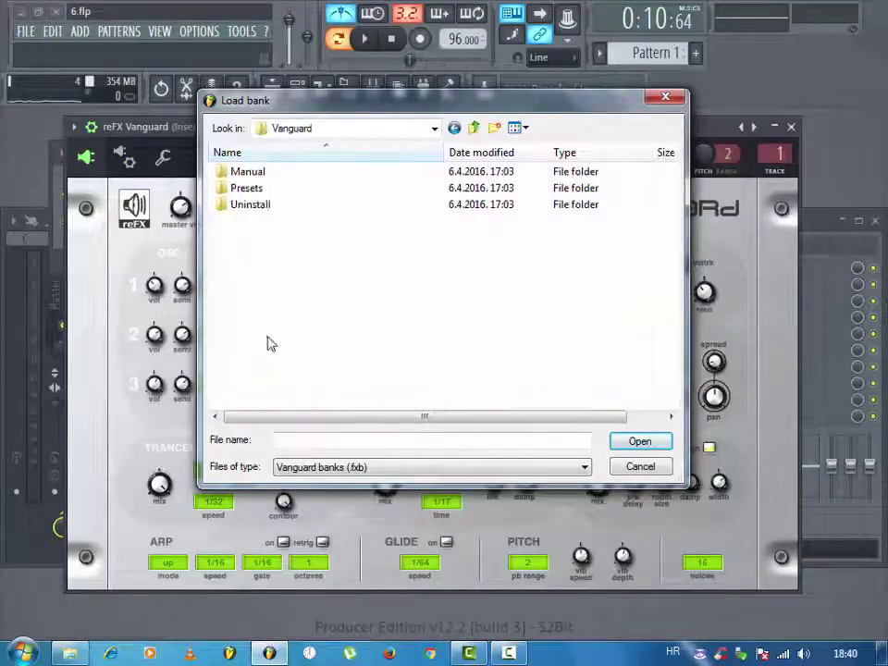
pyautogui.doubleClick(262, 194)
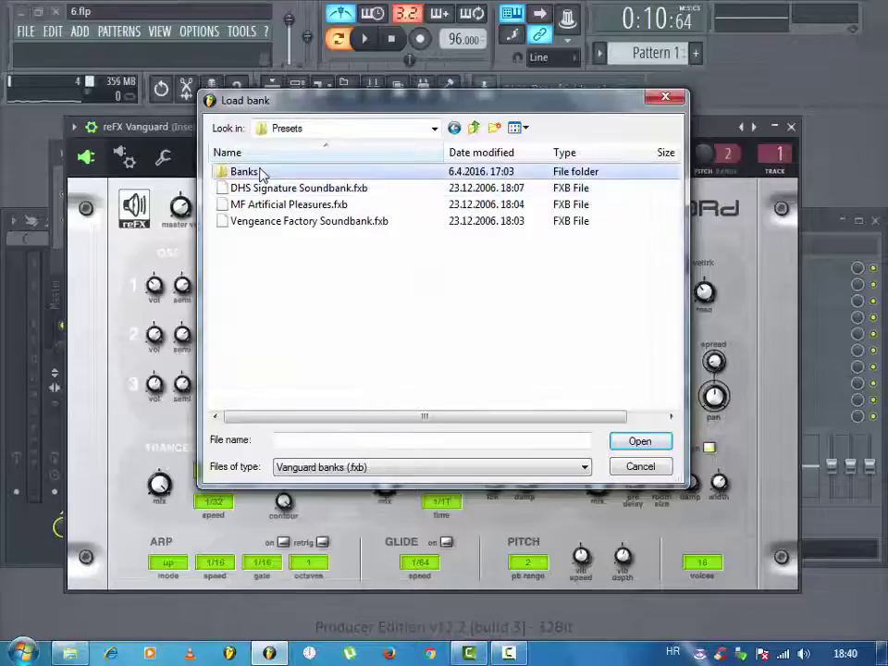
pyautogui.doubleClick(258, 172)
# - Load the PS-Vanguard-QTCdemoBank.fxb sound bank into reFX Vanguard
pyautogui.scroll(-3, 292, 358)
pyautogui.scroll(-15, 292, 358)
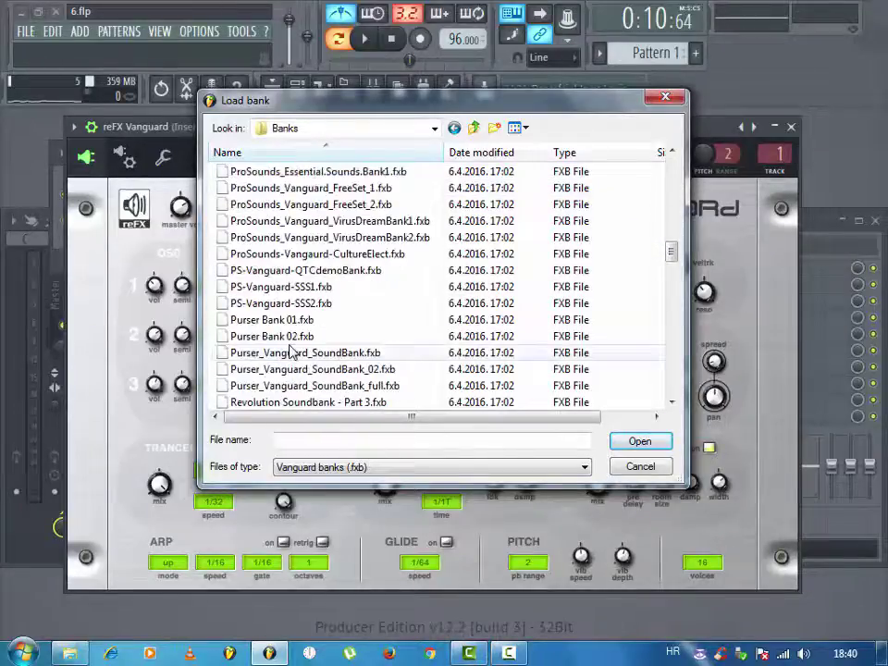
pyautogui.scroll(-8, 291, 305)
pyautogui.scroll(7, 294, 282)
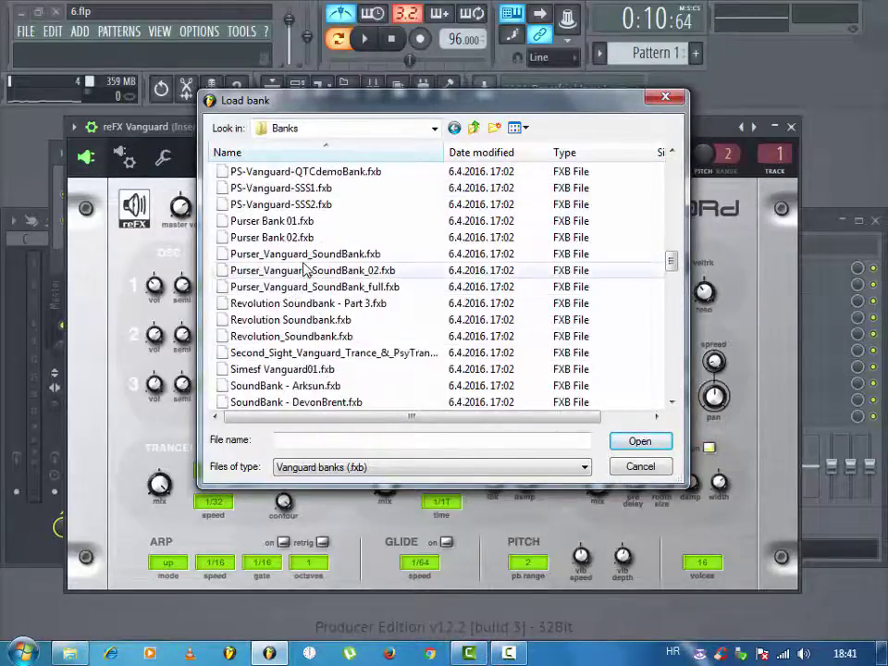
pyautogui.click(306, 270)
pyautogui.scroll(1, 307, 278)
pyautogui.doubleClick(305, 222)
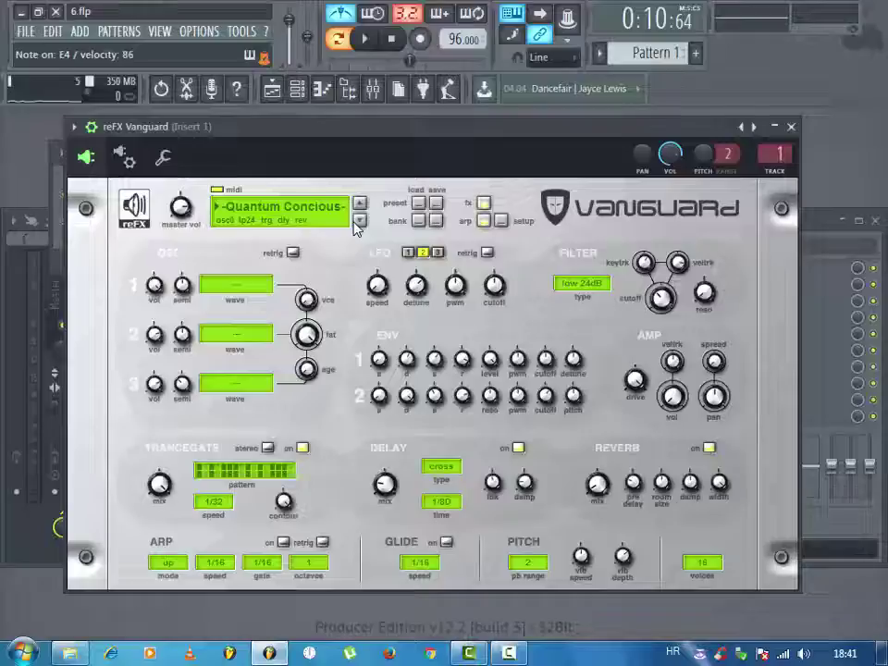
# - Check the ghost notes of the Bells melody in the reFX Vanguard piano roll, and return to the Vanguard window
pyautogui.click(297, 88)
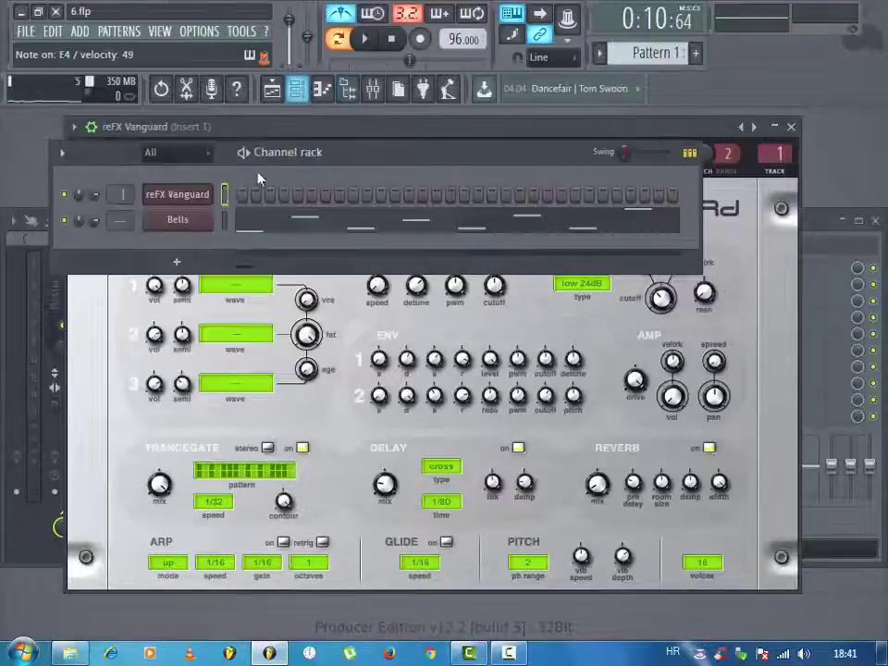
pyautogui.rightClick(208, 194)
pyautogui.click(246, 198)
pyautogui.moveTo(37, 300); pyautogui.dragTo(28, 425)
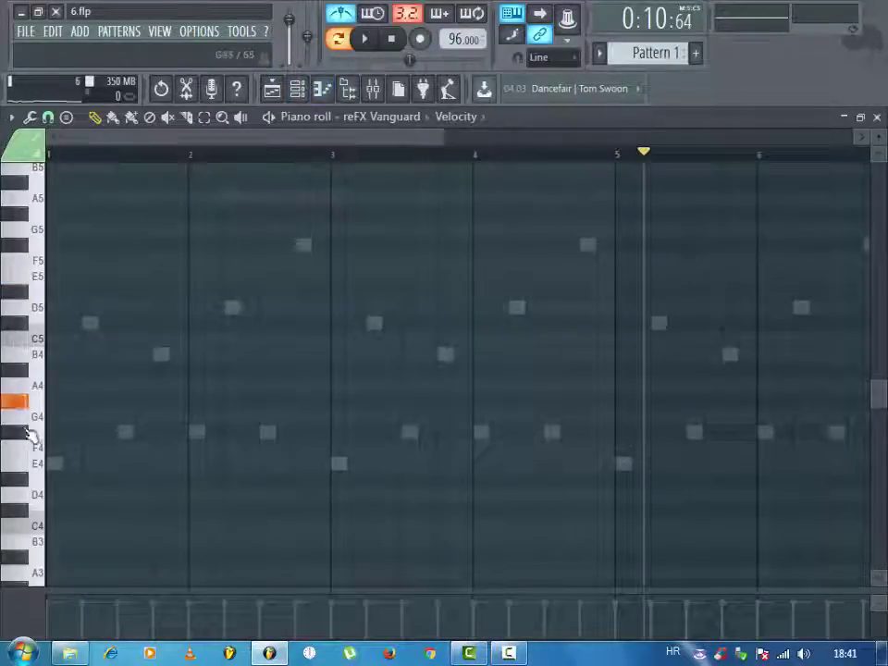
pyautogui.click(877, 118)
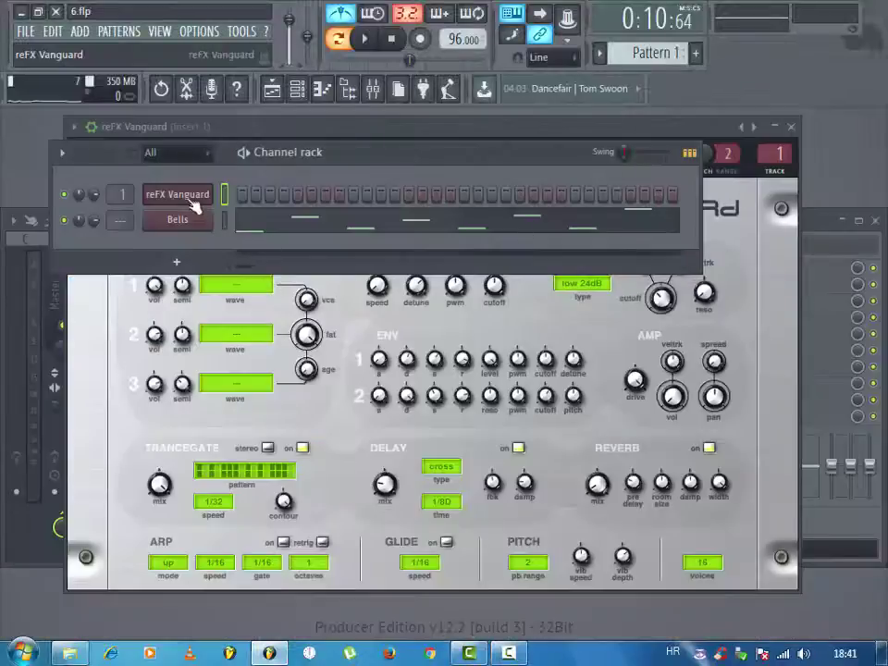
pyautogui.click(193, 197)
# - Audition the bank's presets from 001-NeptuneChipTune to 004-ClearYourMind and select 011-JamminDX
pyautogui.click(360, 224)
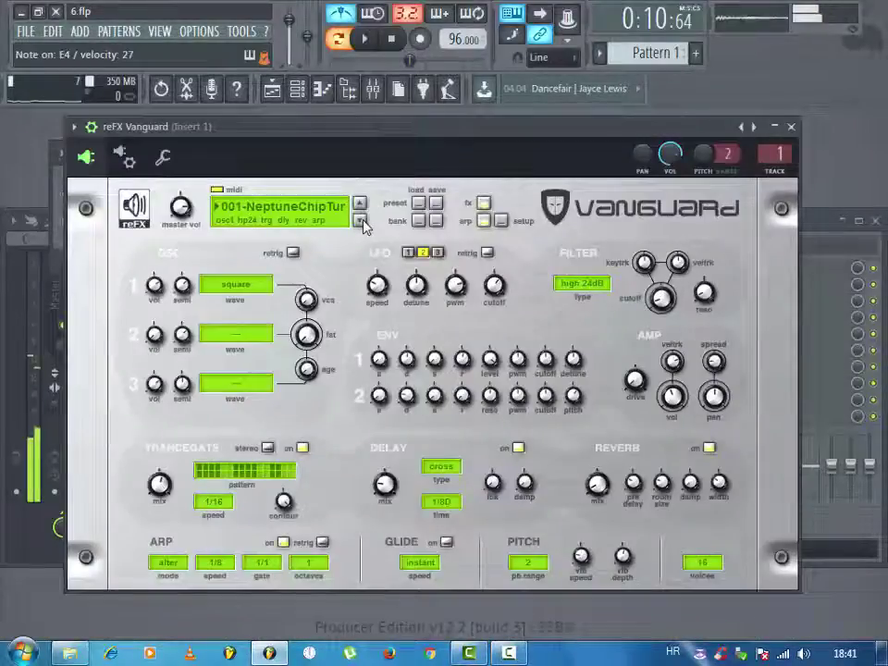
pyautogui.click(362, 225)
pyautogui.click(362, 223)
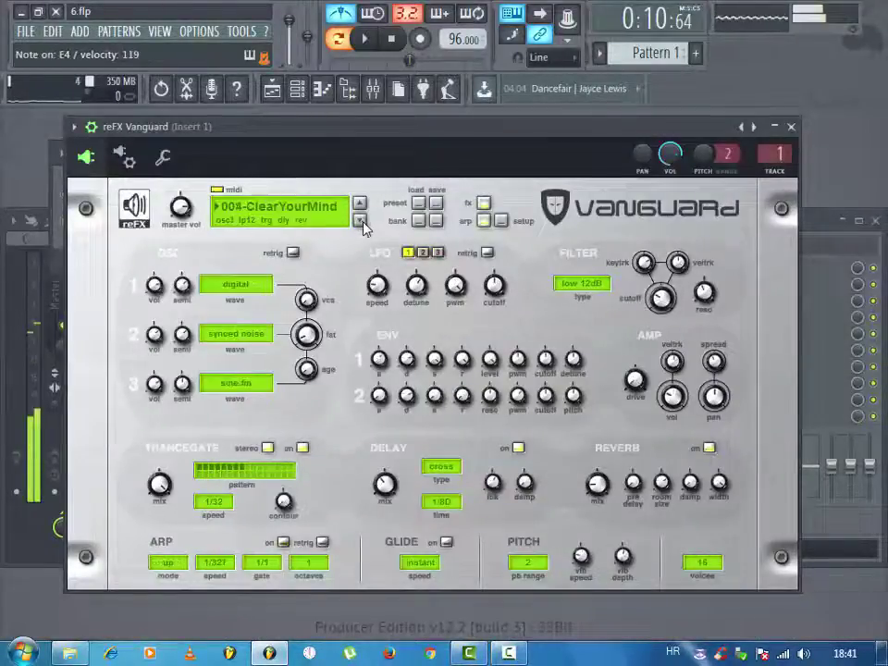
pyautogui.click(319, 210)
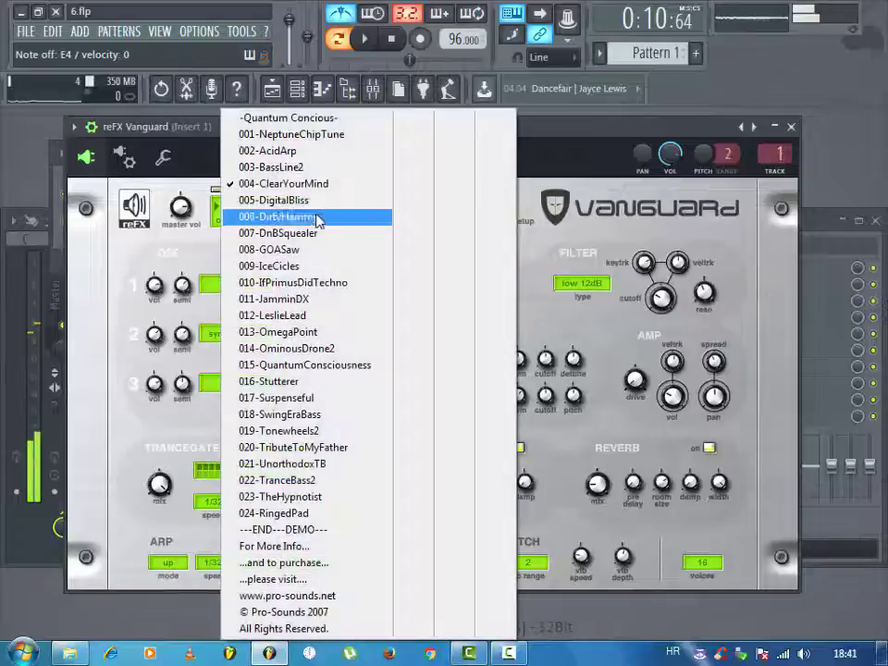
pyautogui.click(310, 299)
# - Audition the following Vanguard presets one by one, from 012-LeslieLead past 021-UnorthodoxTB
pyautogui.click(361, 223)
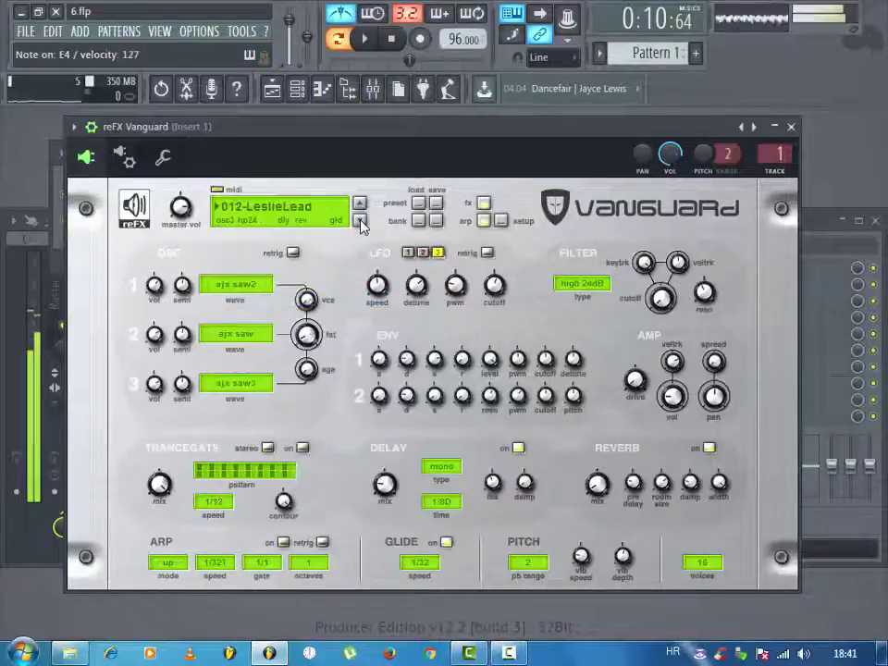
pyautogui.click(361, 224)
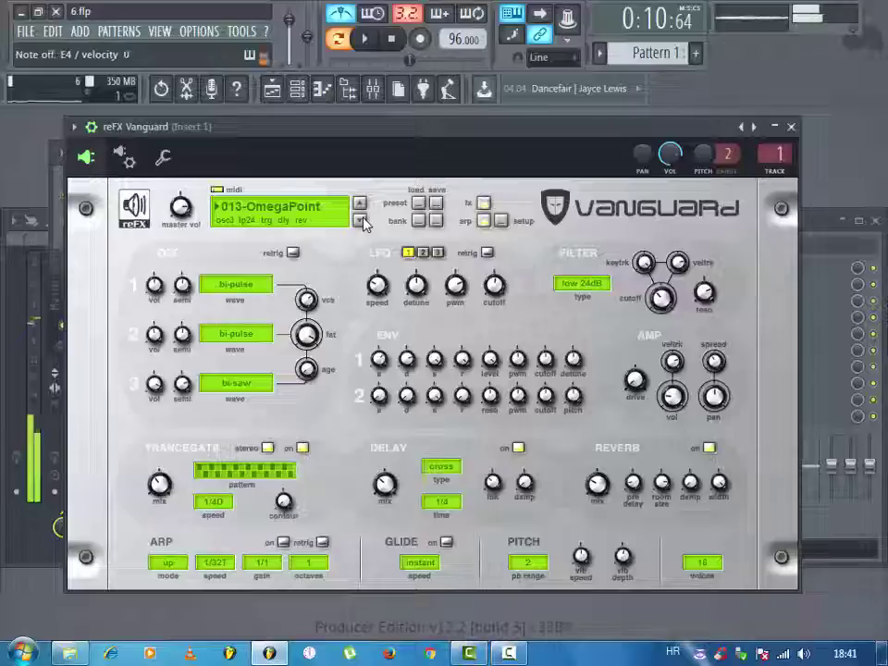
pyautogui.click(361, 223)
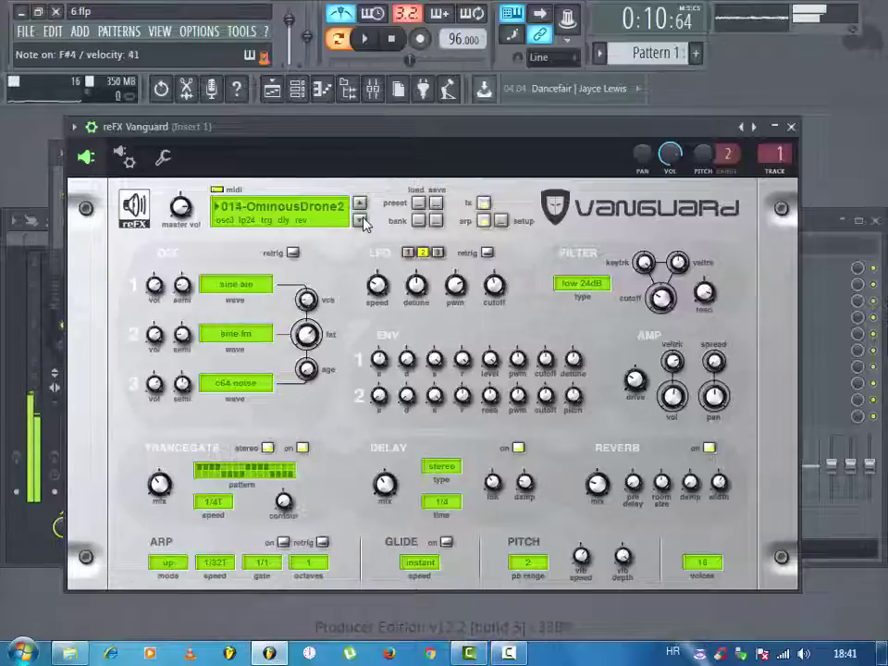
pyautogui.click(361, 223)
pyautogui.click(360, 222)
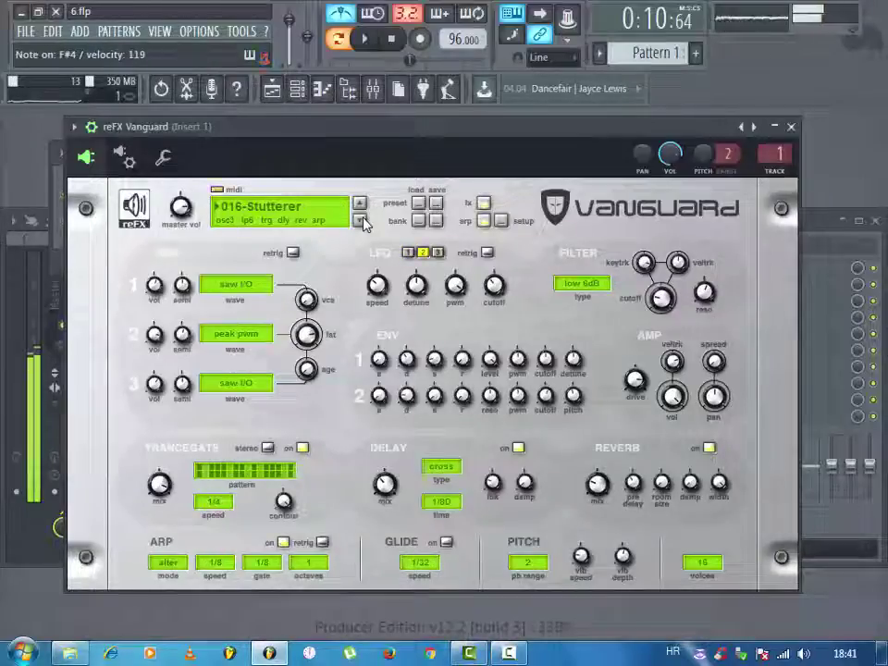
pyautogui.click(361, 222)
pyautogui.click(361, 223)
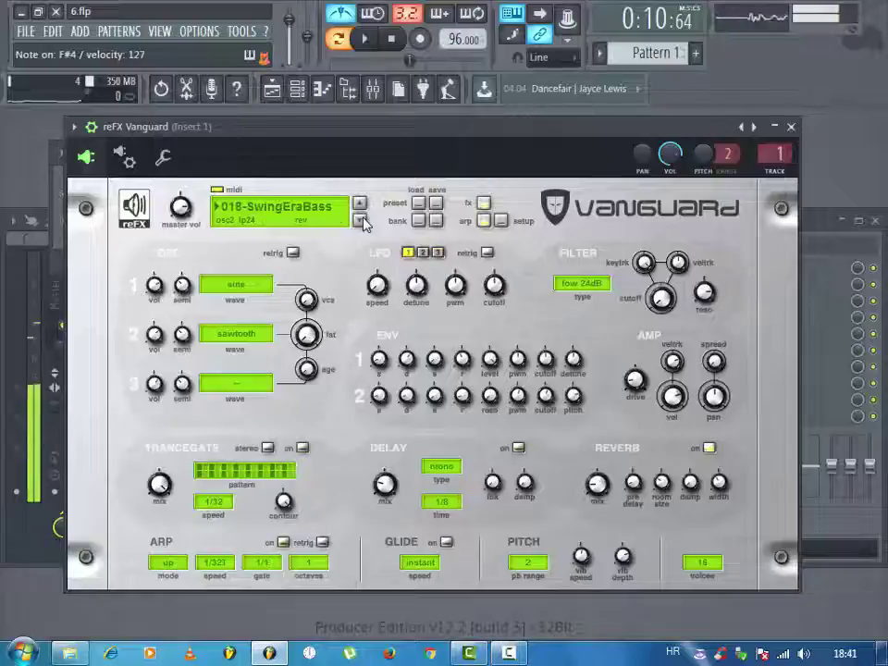
pyautogui.click(360, 223)
pyautogui.click(361, 223)
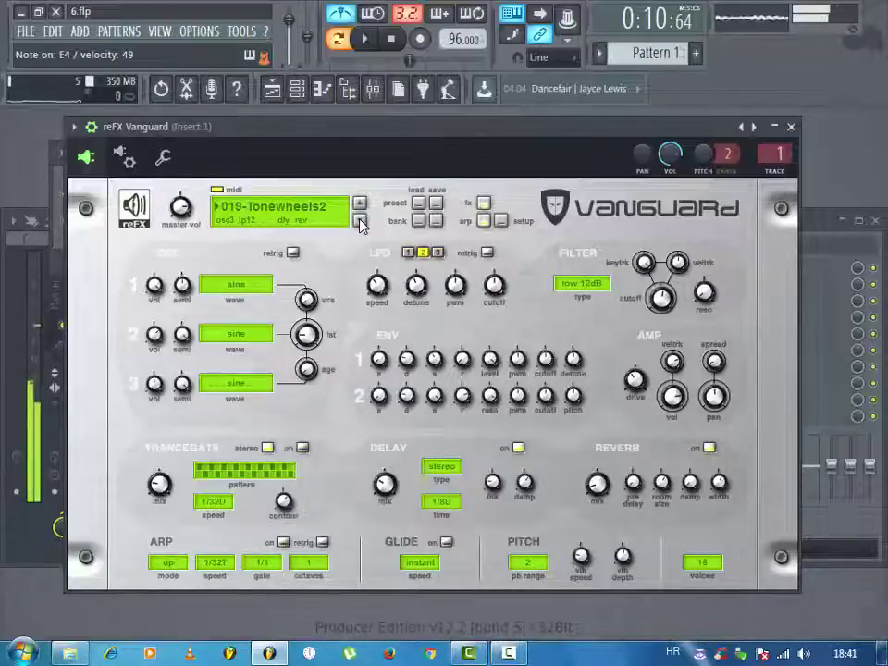
pyautogui.click(361, 223)
pyautogui.click(361, 223)
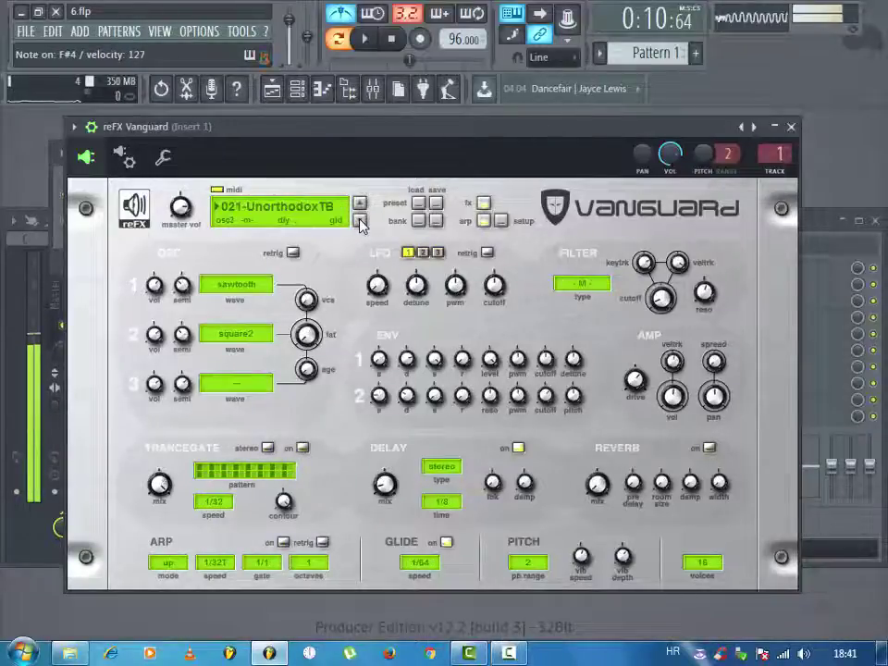
pyautogui.click(361, 223)
# - Load the Vanguard-ProSounds-NewVariants.fxb sound bank into reFX Vanguard
pyautogui.click(421, 224)
pyautogui.click(234, 276)
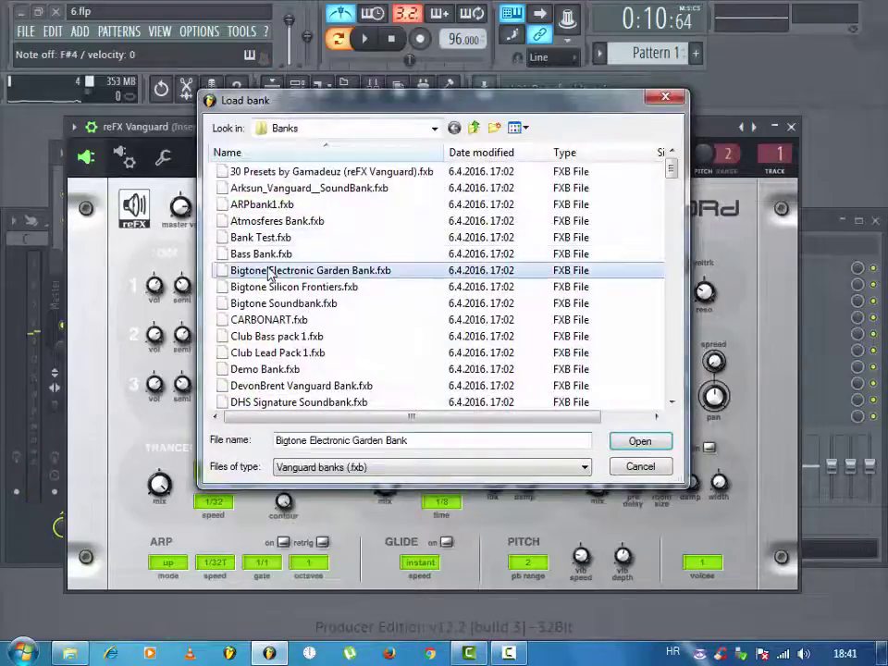
pyautogui.scroll(-4, 291, 324)
pyautogui.scroll(-12, 298, 340)
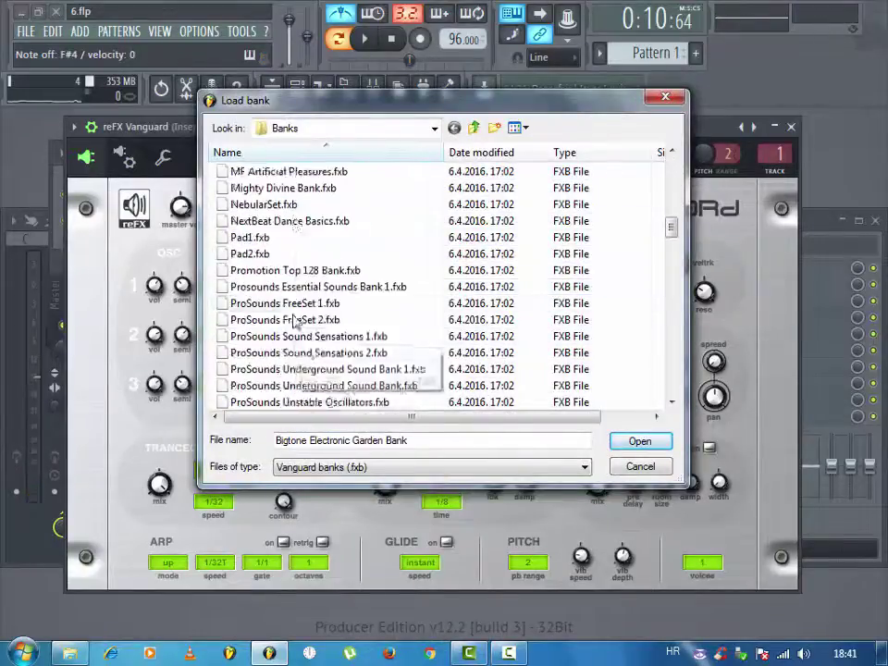
pyautogui.scroll(-5, 296, 338)
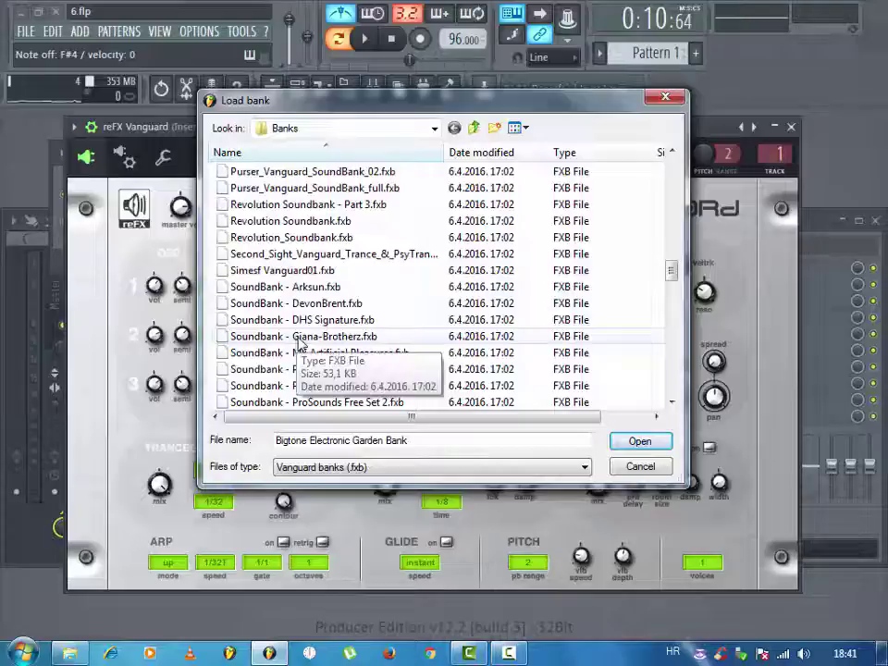
pyautogui.scroll(-5, 298, 341)
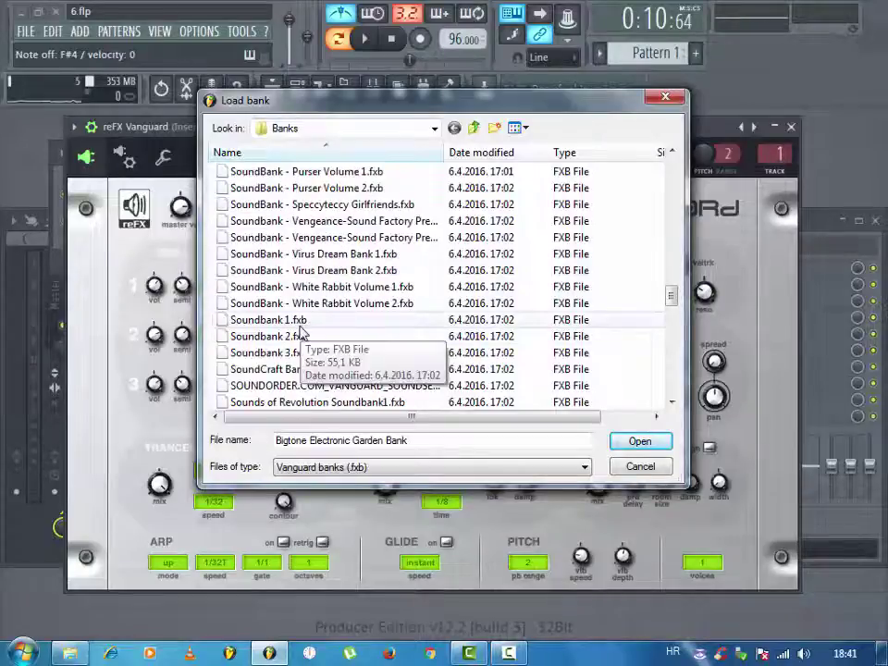
pyautogui.scroll(-1, 313, 340)
pyautogui.click(283, 337)
pyautogui.click(310, 322)
pyautogui.scroll(-3, 310, 324)
pyautogui.click(306, 350)
pyautogui.scroll(-1, 303, 359)
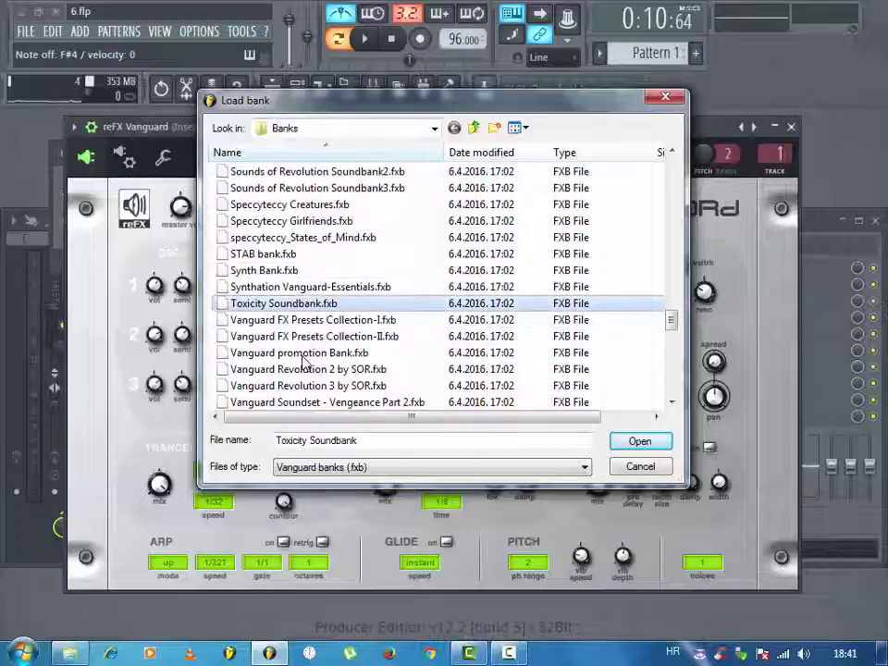
pyautogui.scroll(-4, 304, 359)
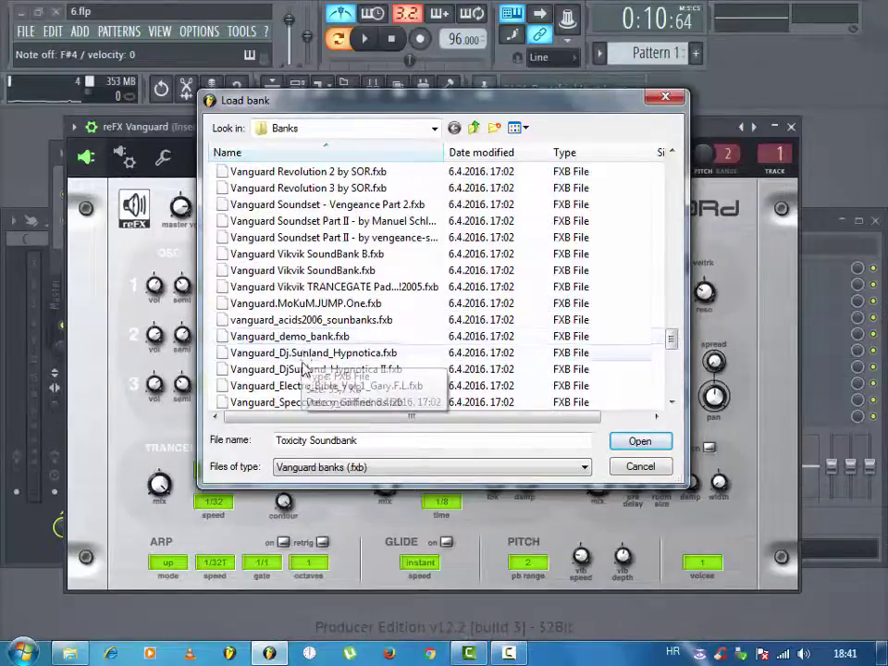
pyautogui.scroll(-1, 309, 345)
pyautogui.doubleClick(310, 386)
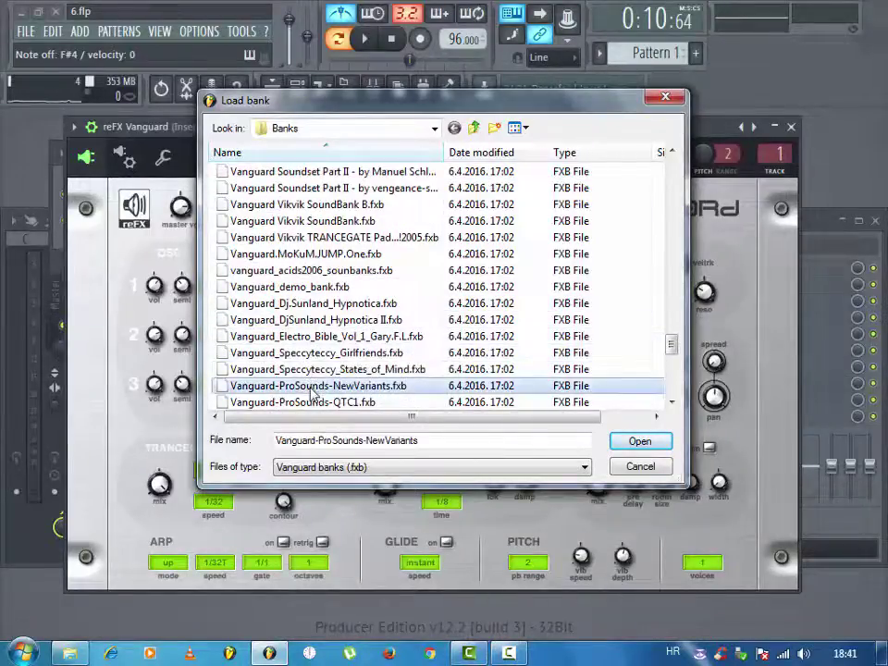
# - Audition the new bank's presets one by one, from GATAlleyGater through ARP Faturamu and LD FocusBlur to LD NeedleWeasel
pyautogui.click(359, 220)
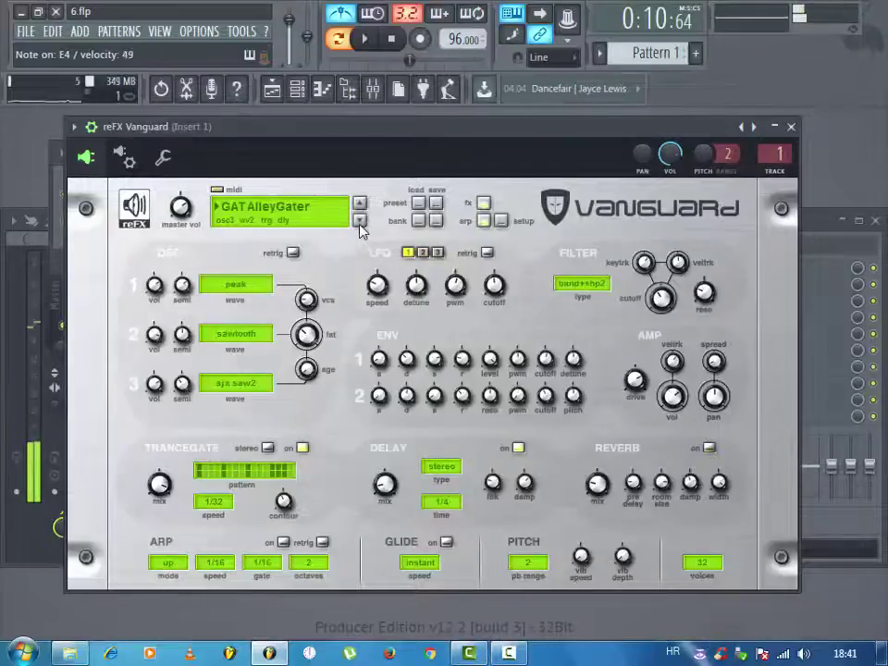
pyautogui.click(316, 218)
pyautogui.click(305, 218)
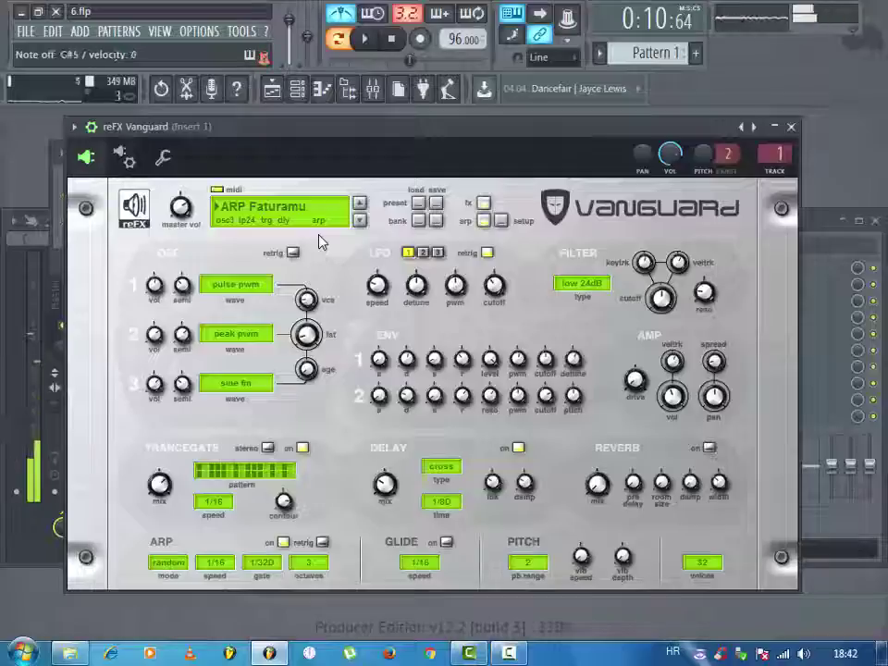
pyautogui.click(361, 222)
pyautogui.click(360, 222)
pyautogui.click(361, 222)
pyautogui.click(361, 222)
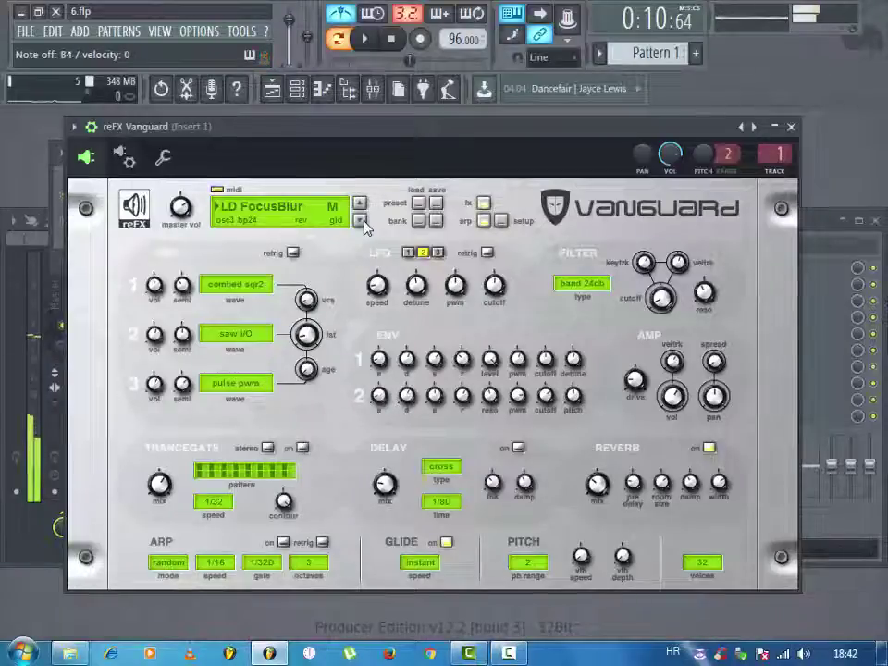
pyautogui.click(361, 222)
pyautogui.click(360, 222)
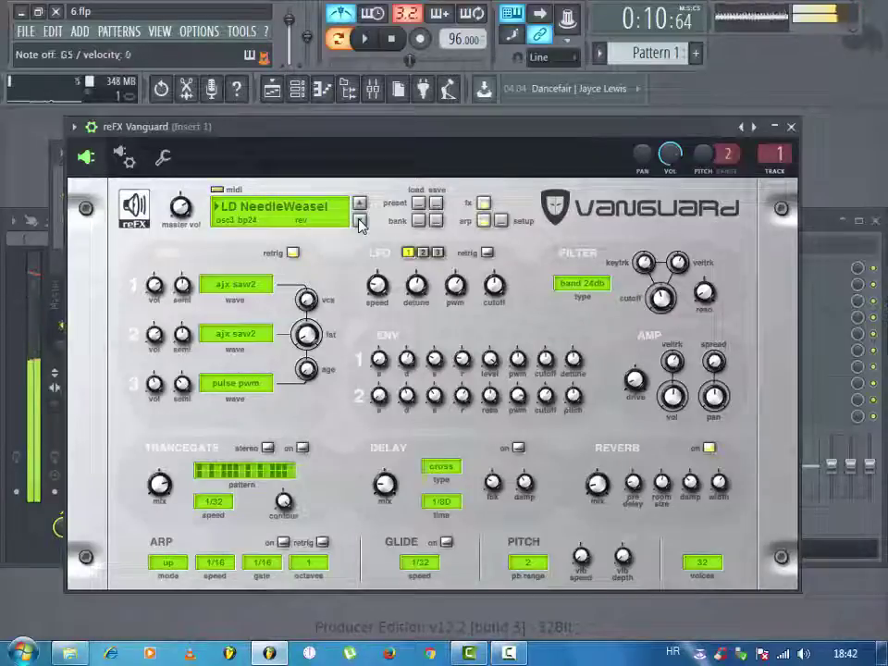
# - Audition the presets from PAD StratoFuzz to ARP Keystone, and select ORG Kathedra
pyautogui.click(360, 222)
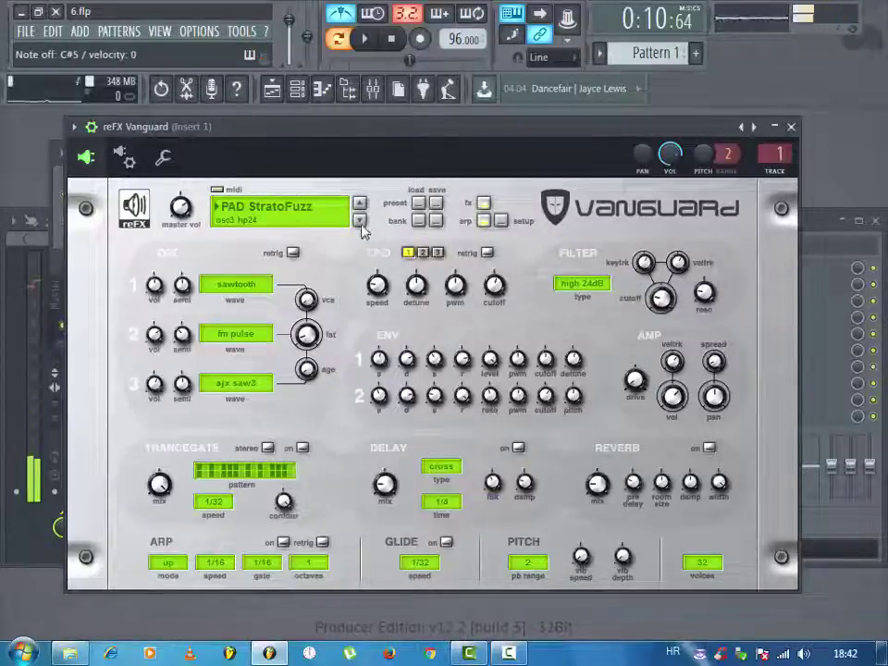
pyautogui.click(361, 222)
pyautogui.click(361, 222)
pyautogui.click(361, 222)
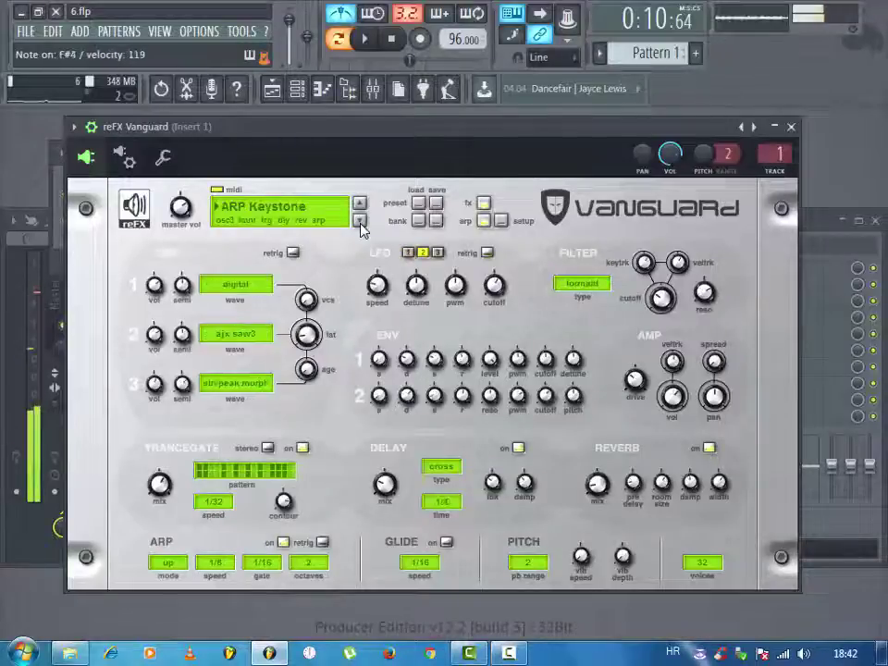
pyautogui.click(360, 203)
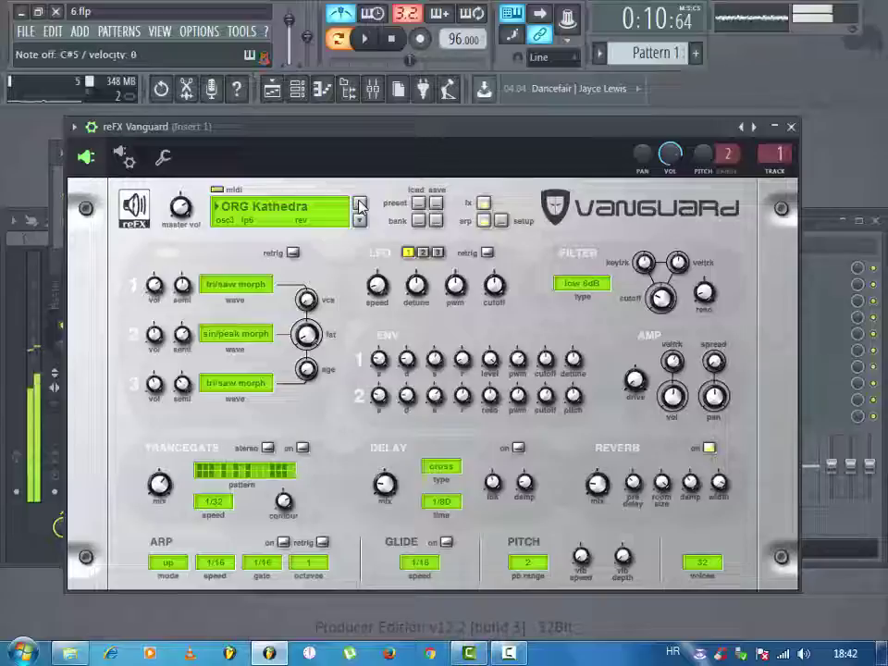
# - Close the Vanguard window and rename the reFX Vanguard channel as Org
pyautogui.click(791, 126)
pyautogui.rightClick(185, 197)
pyautogui.click(240, 216)
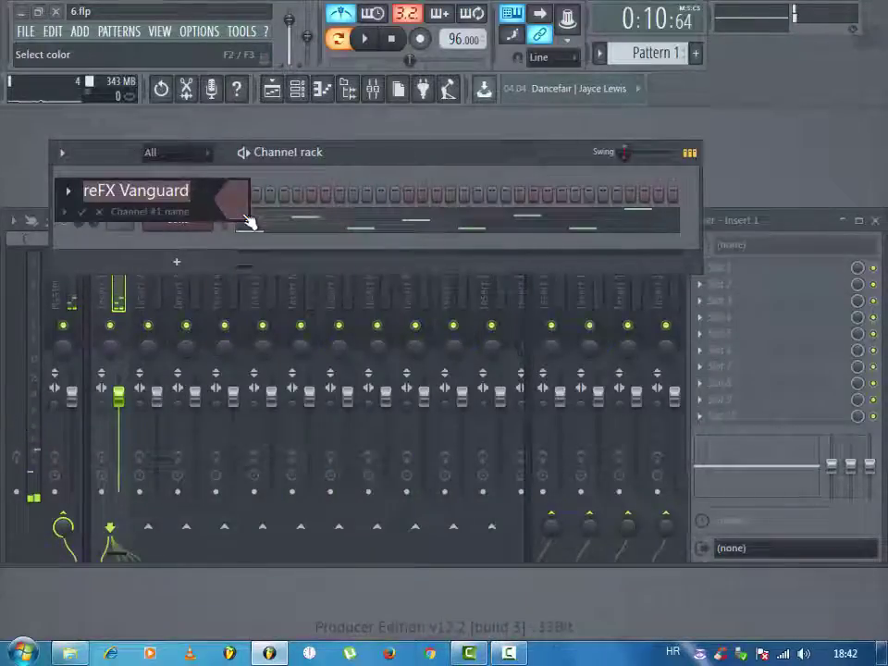
pyautogui.write('OO')
pyautogui.write('g')
pyautogui.press('Return')
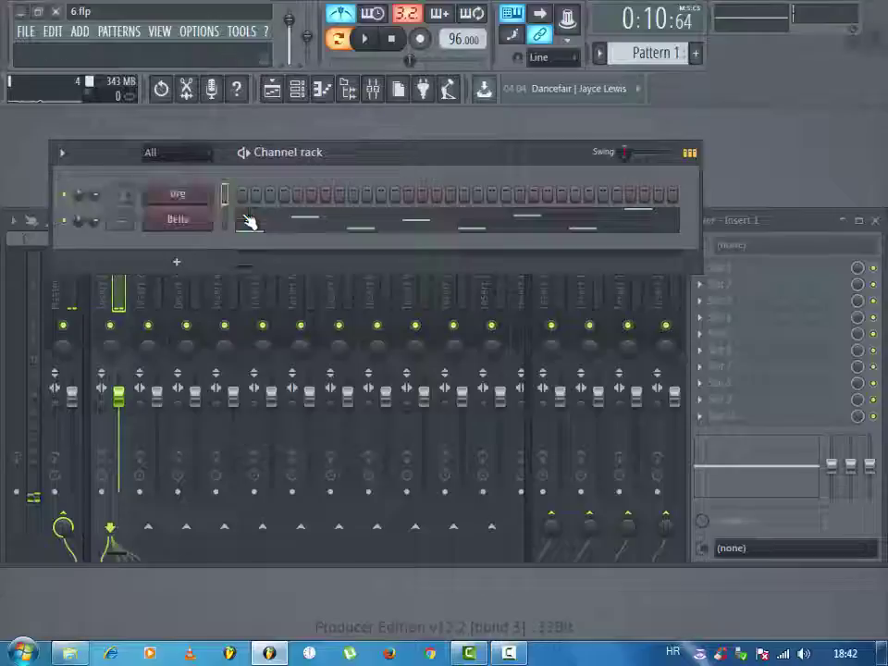
# - Record a four-bar chord progression into the Org piano roll over the Bells ghost notes
pyautogui.rightClick(215, 205)
pyautogui.click(234, 196)
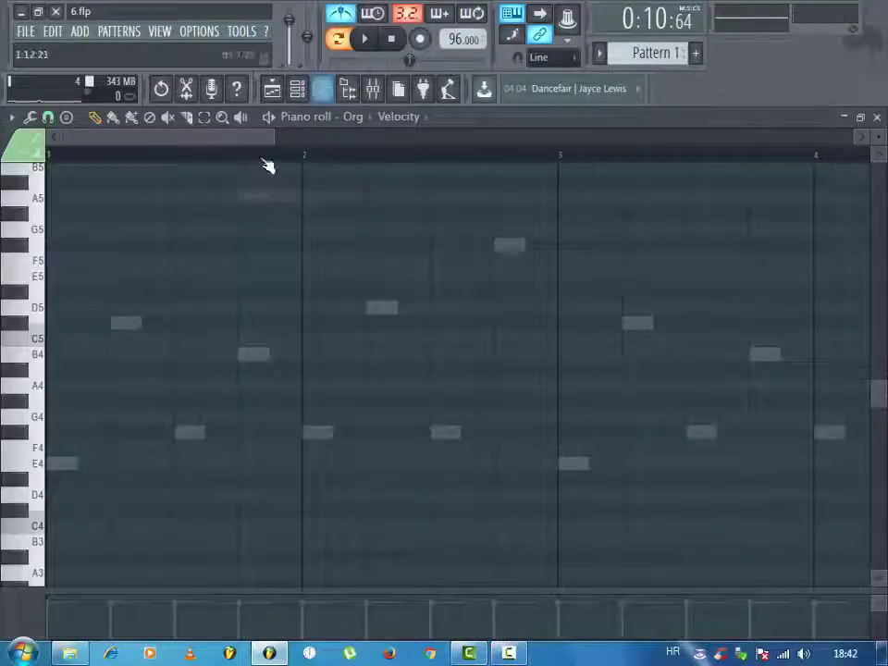
pyautogui.click(392, 41)
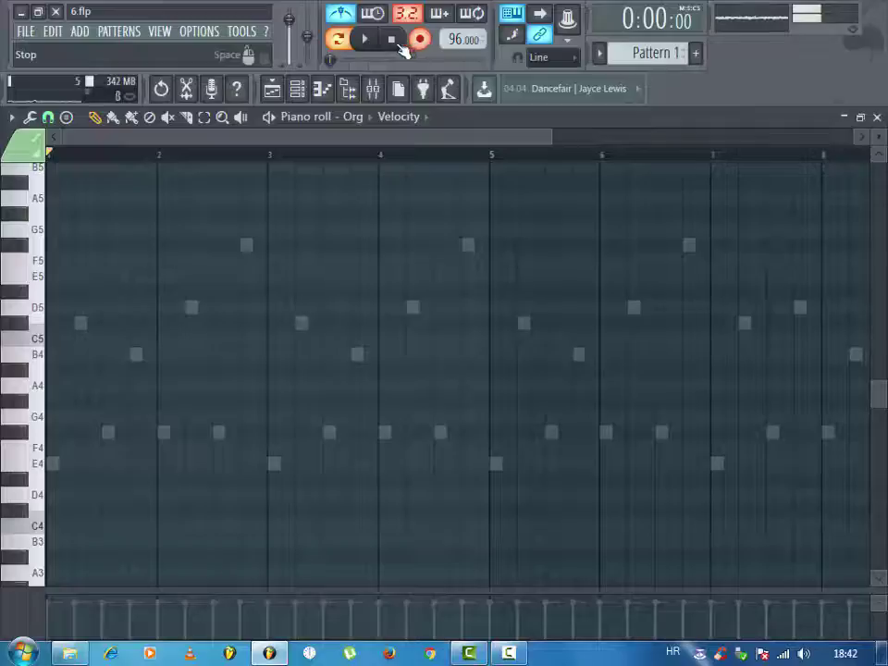
pyautogui.click(371, 40)
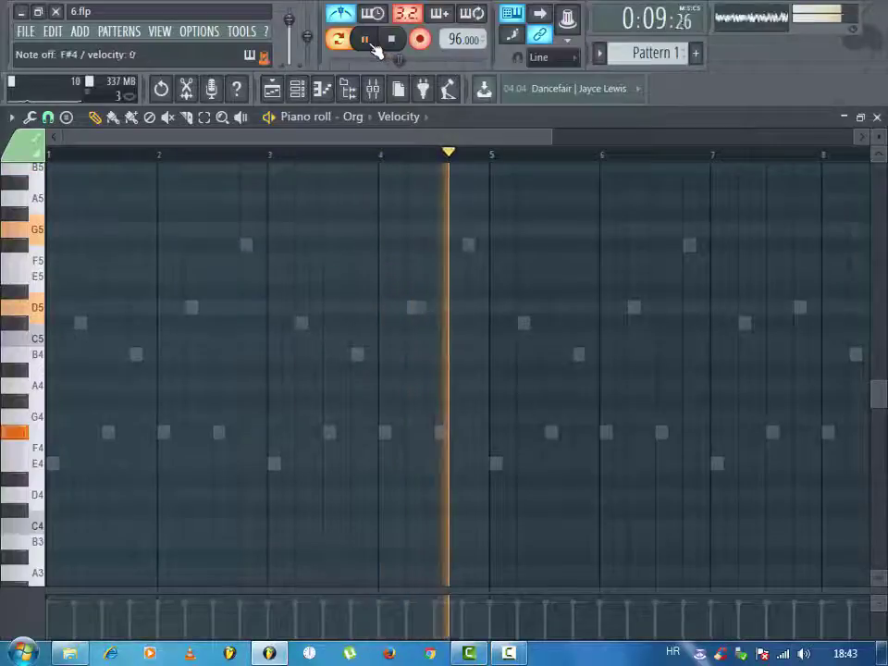
pyautogui.click(392, 39)
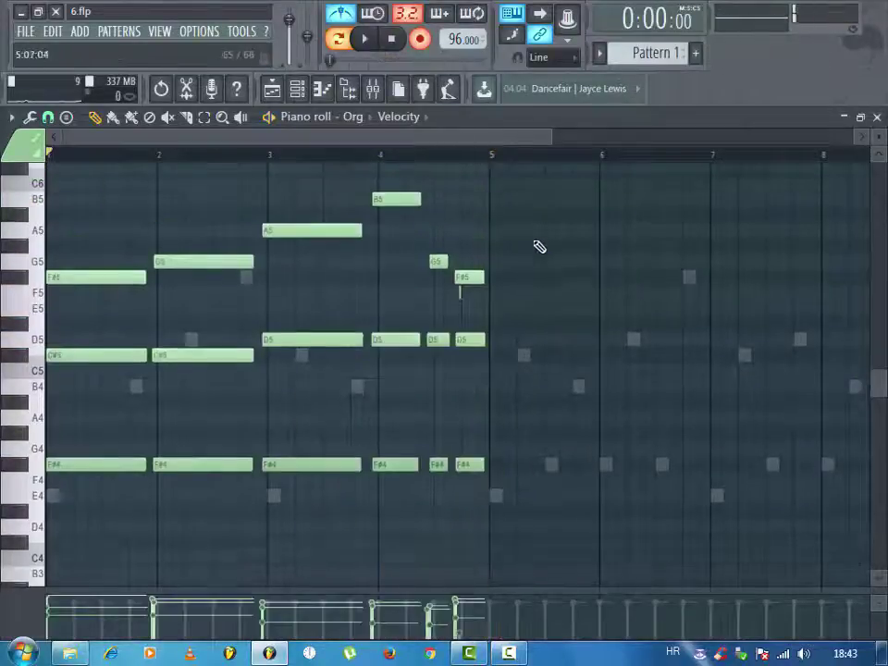
# - Move the last chord's F#5, D5 and F#4 notes onto the last beat of bar 4, at 4:13:00
pyautogui.scroll(1, 539, 247)
pyautogui.moveTo(461, 291); pyautogui.dragTo(469, 294)
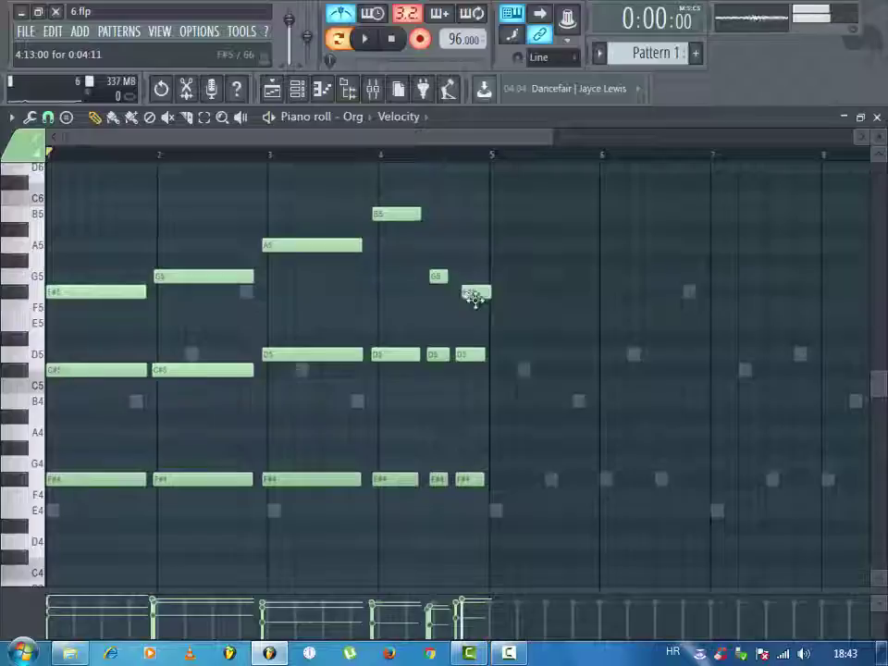
pyautogui.click(466, 357)
pyautogui.rightClick(467, 358)
pyautogui.click(467, 360)
pyautogui.rightClick(459, 484)
# - Shift the short G5, D5 and F#4 chord onto the middle of bar 4
pyautogui.click(434, 477)
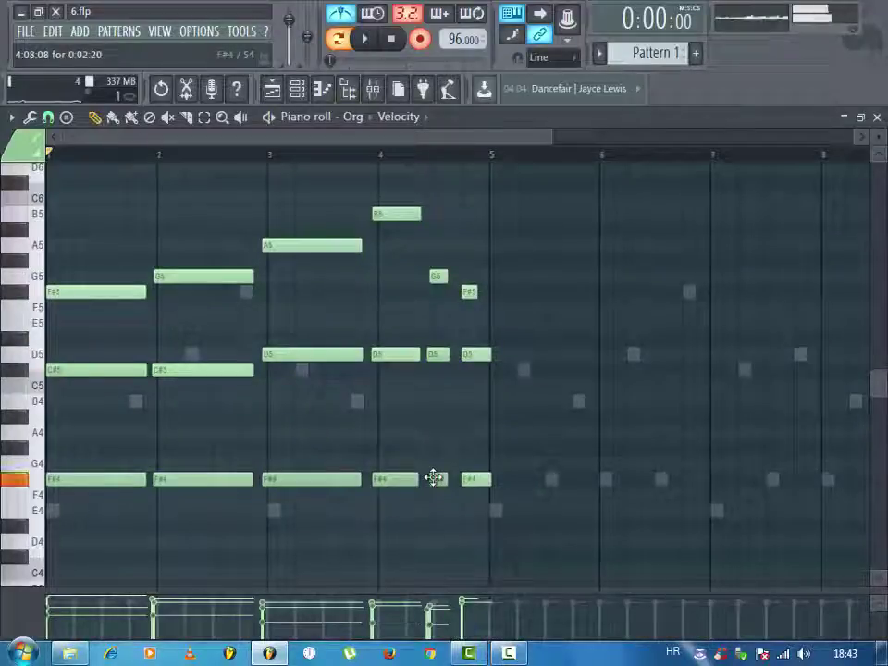
pyautogui.moveTo(437, 478); pyautogui.dragTo(444, 478)
pyautogui.moveTo(432, 355); pyautogui.dragTo(441, 355)
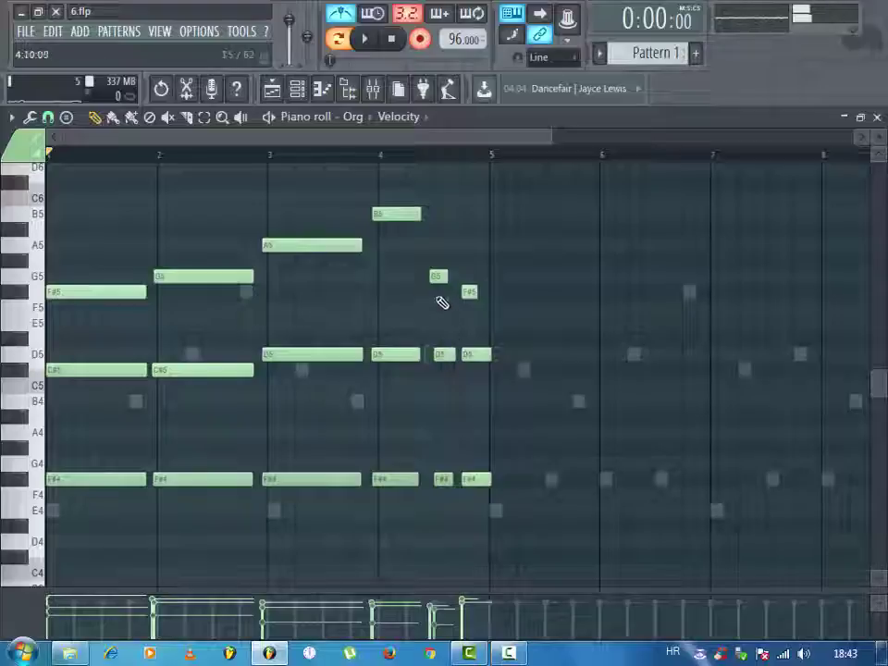
pyautogui.moveTo(436, 282); pyautogui.dragTo(442, 281)
# - Align the B5, D5 and F#4 chord with the start of bar 4
pyautogui.moveTo(411, 176); pyautogui.dragTo(390, 506)
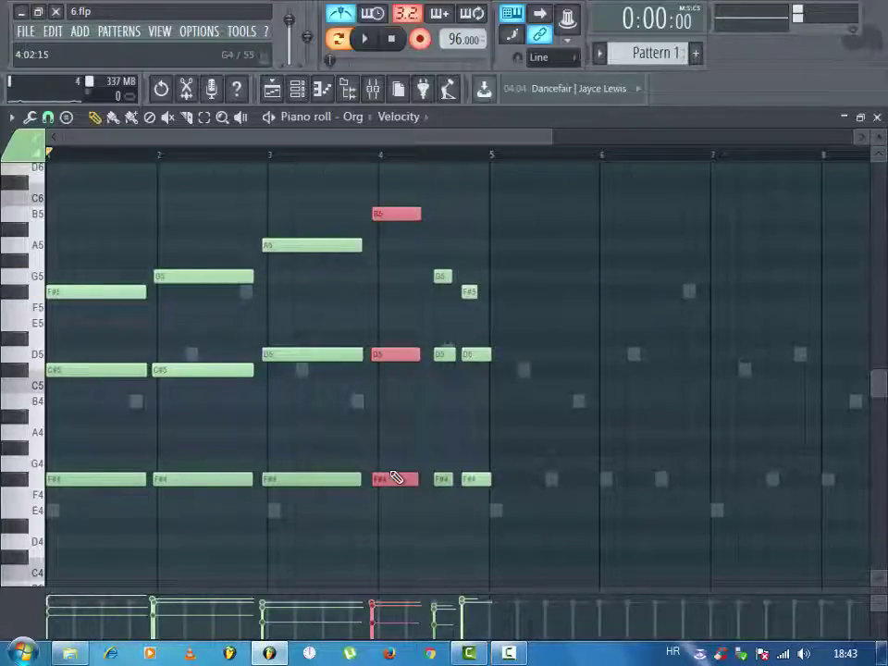
pyautogui.click(388, 464)
pyautogui.rightClick(380, 482)
pyautogui.click(381, 483)
pyautogui.click(384, 350)
pyautogui.rightClick(382, 351)
pyautogui.click(377, 354)
pyautogui.rightClick(385, 355)
pyautogui.click(384, 355)
pyautogui.rightClick(389, 216)
pyautogui.click(386, 216)
# - Align the A5, D5 and F#4 chord with the start of bar 3, giving all three notes matching lengths
pyautogui.moveTo(309, 224); pyautogui.dragTo(295, 474)
pyautogui.rightClick(293, 245)
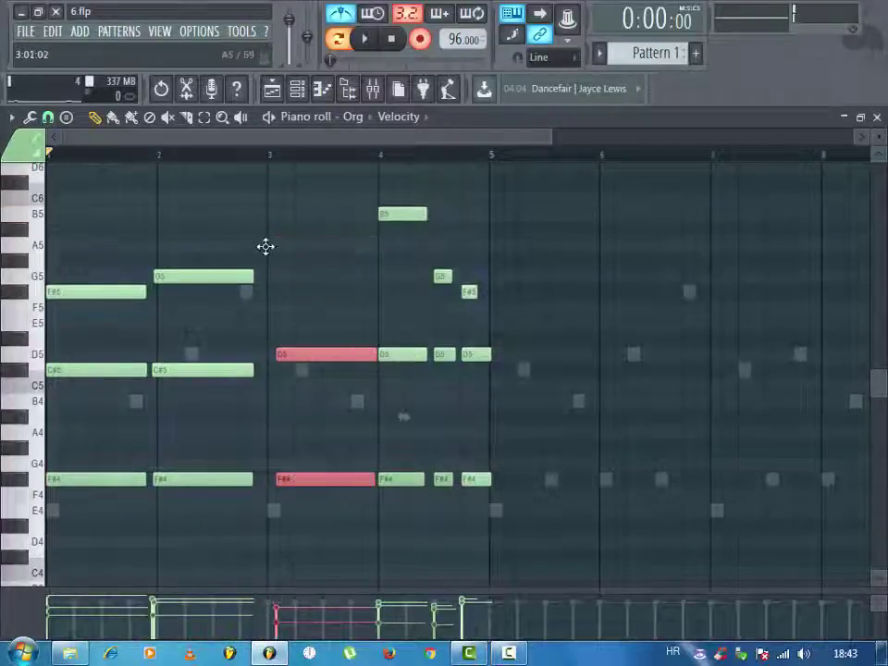
pyautogui.click(266, 247)
pyautogui.rightClick(277, 247)
pyautogui.click(278, 247)
pyautogui.moveTo(293, 361); pyautogui.dragTo(267, 357)
pyautogui.rightClick(289, 479)
pyautogui.click(269, 478)
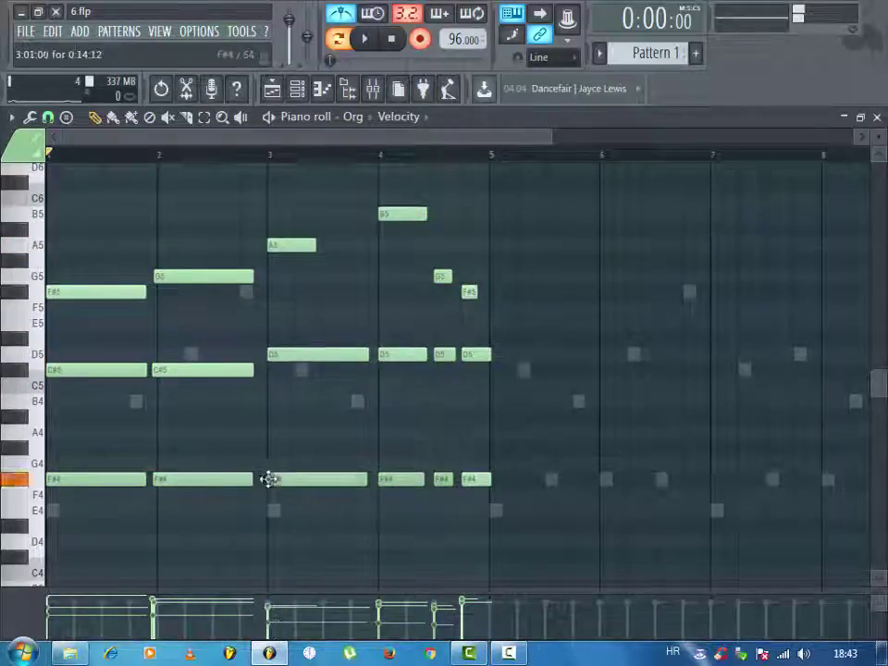
pyautogui.rightClick(281, 247)
pyautogui.click(275, 248)
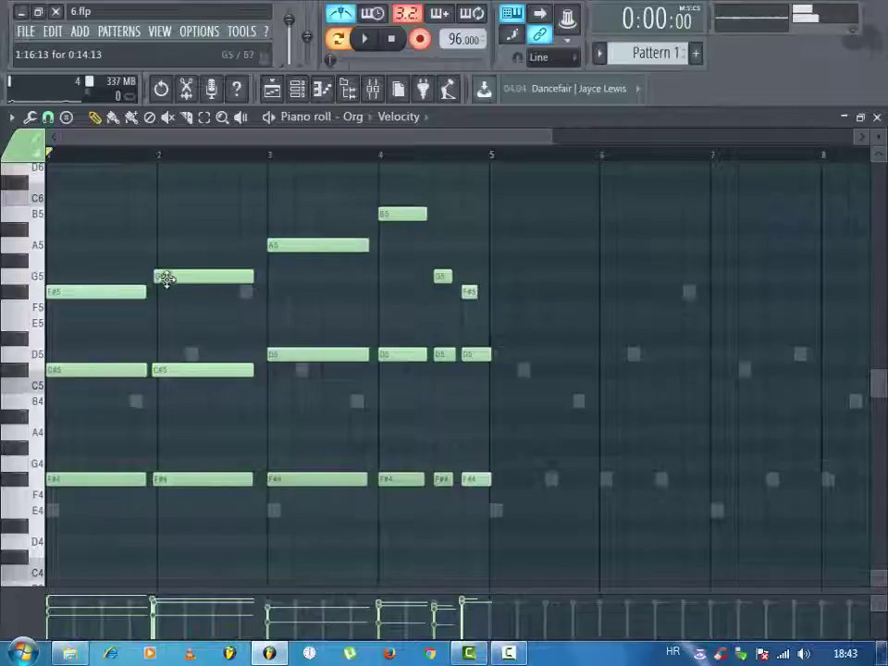
# - Quantize the Org notes and place the G5, C#5 and F#4 chord exactly at the start of bar 2
pyautogui.hotkey('alt', 'q')
pyautogui.press('Escape')
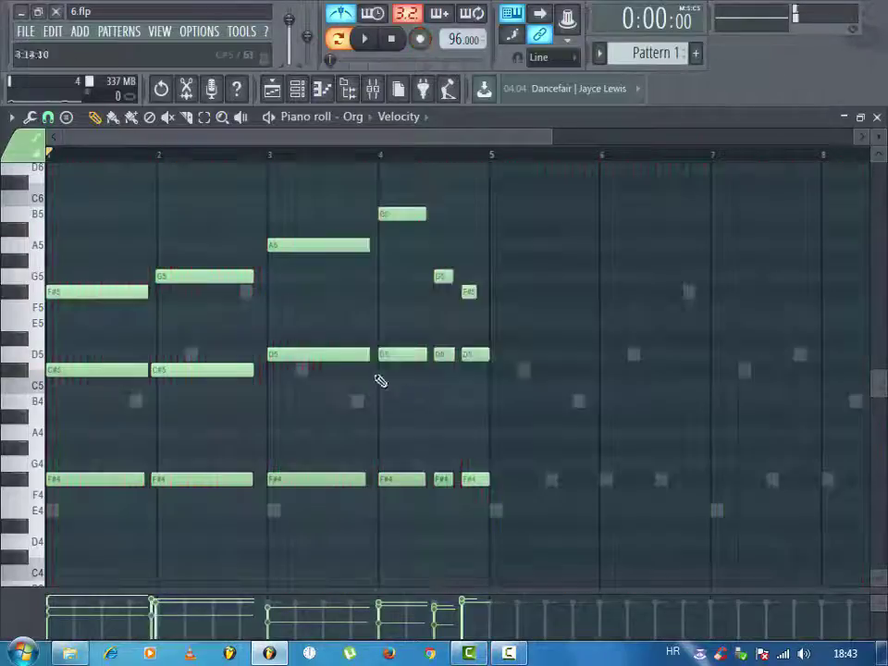
pyautogui.rightClick(170, 276)
pyautogui.click(160, 276)
pyautogui.rightClick(168, 371)
pyautogui.click(154, 372)
pyautogui.rightClick(162, 373)
pyautogui.click(162, 372)
pyautogui.rightClick(168, 478)
pyautogui.click(162, 480)
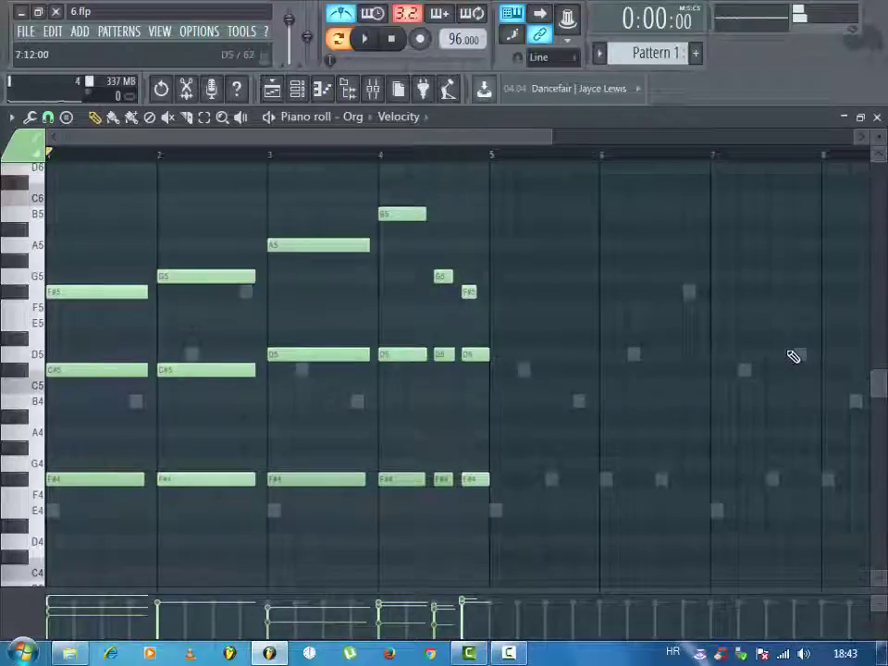
# - Make all the chords legato and extend the final F#5 to the end of bar 4
pyautogui.hotkey('alt', 'l')
pyautogui.press('Return')
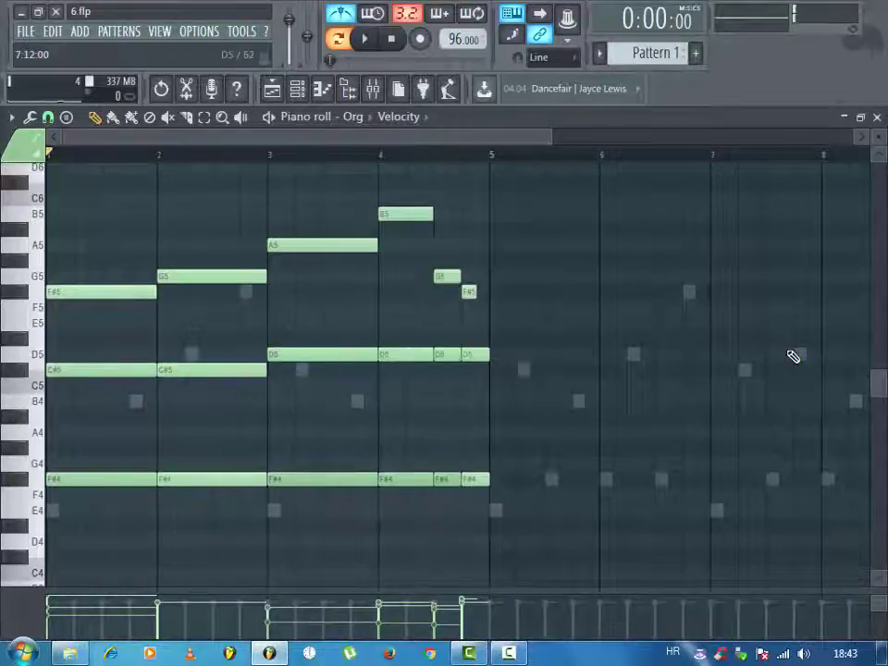
pyautogui.moveTo(475, 293); pyautogui.dragTo(489, 292)
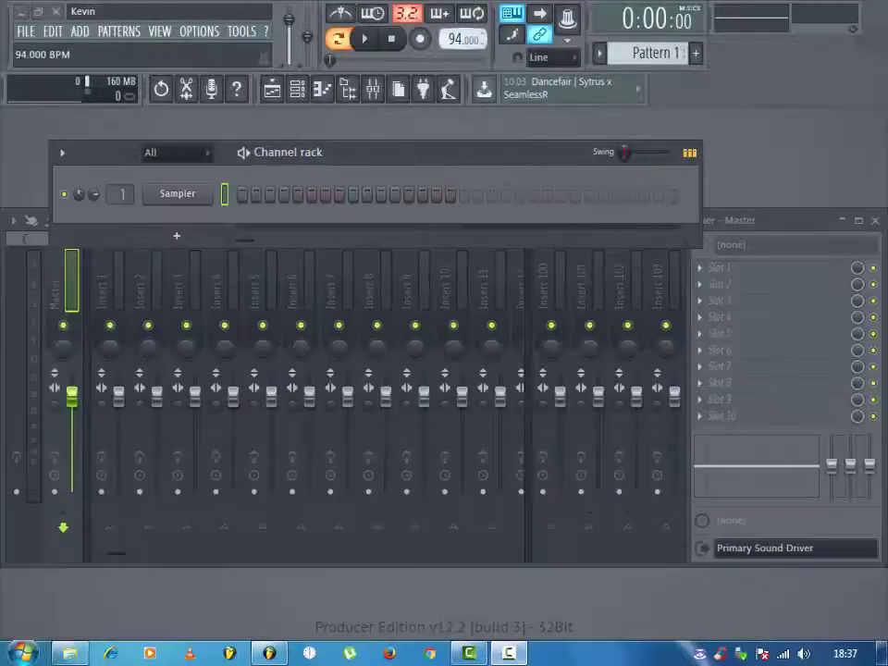
# - Set the project tempo to 96 BPM and add an M1 instrument channel
pyautogui.moveTo(455, 39); pyautogui.dragTo(455, 42)
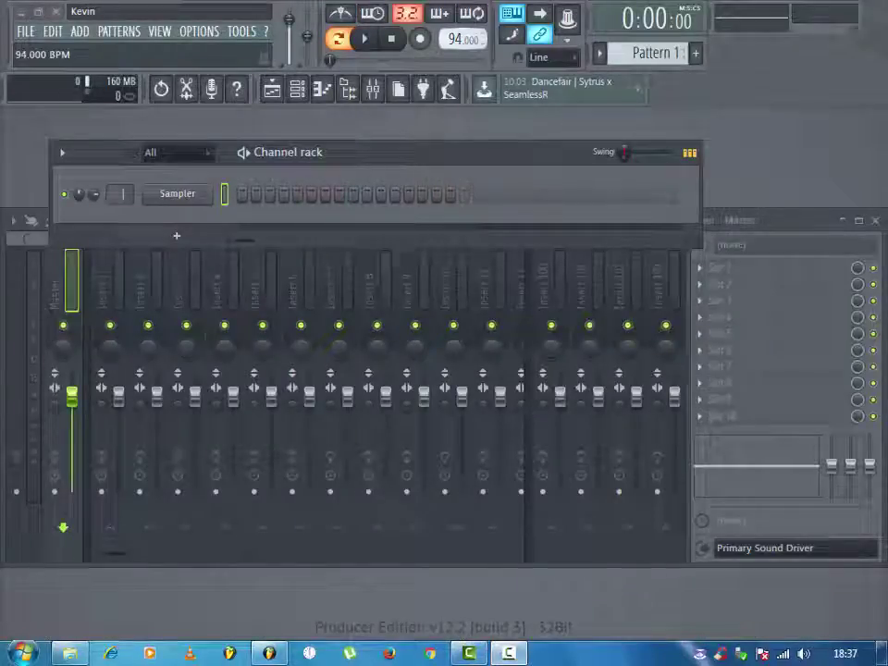
pyautogui.scroll(1, 463, 39)
pyautogui.scroll(-1, 463, 39)
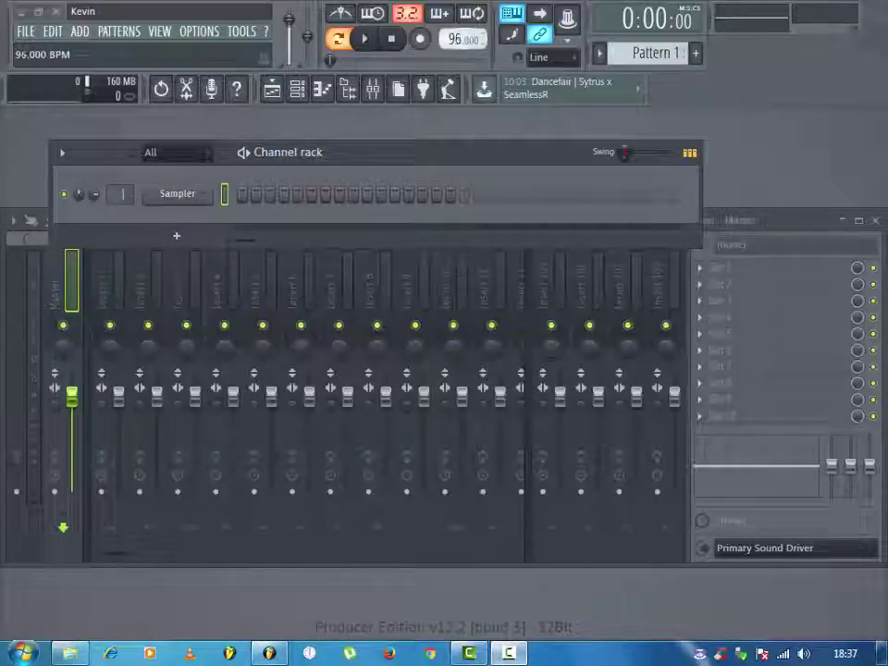
pyautogui.click(183, 237)
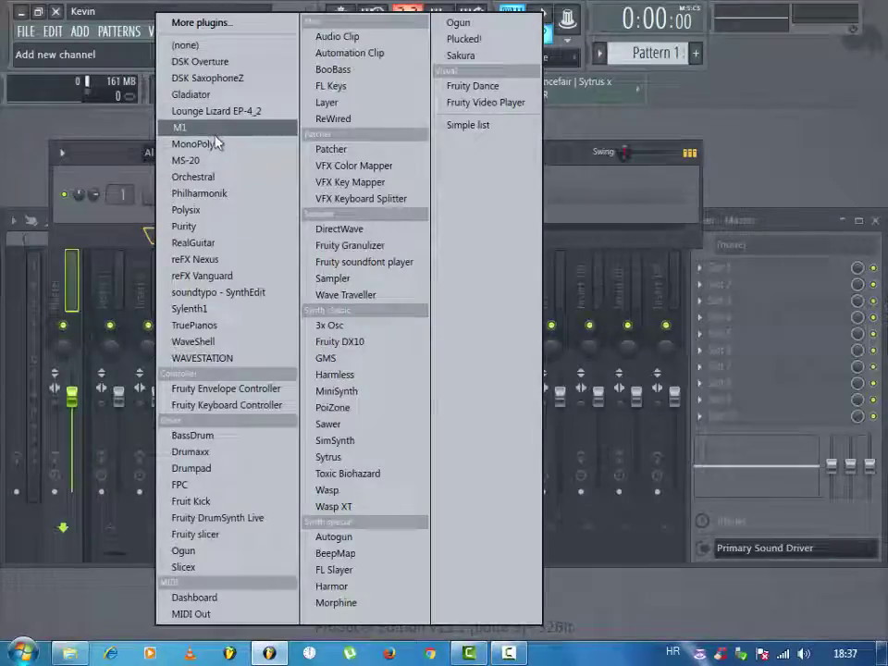
pyautogui.click(214, 130)
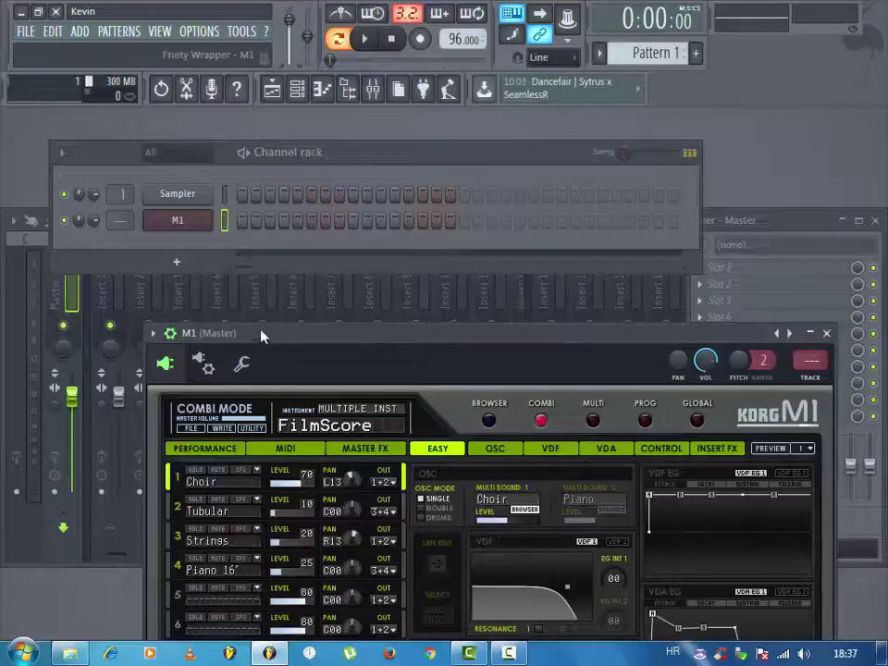
# - Try the Hyper Pad combi from the M1's Bell/Mallet sounds
pyautogui.moveTo(261, 336); pyautogui.dragTo(181, 136)
pyautogui.click(77, 133)
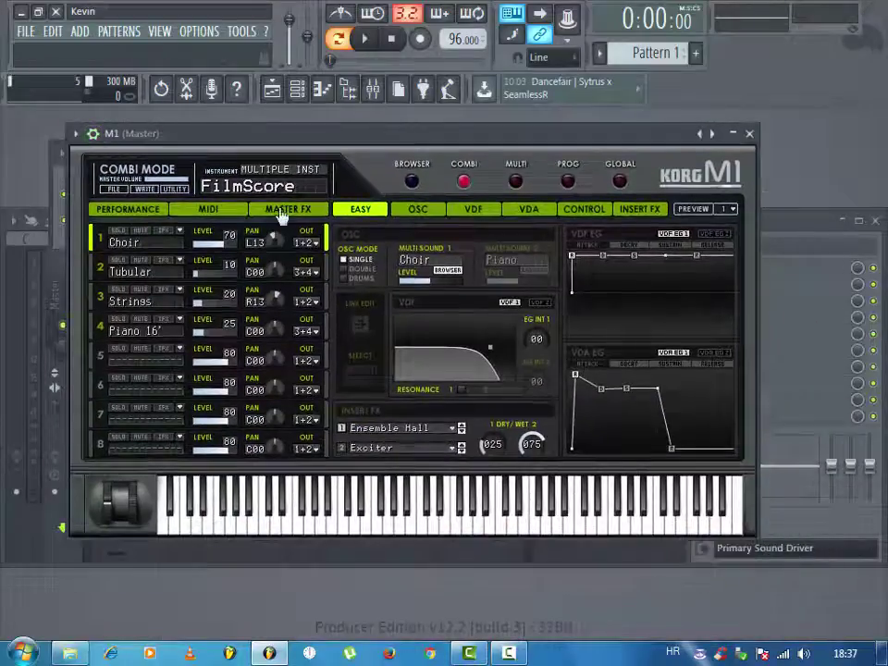
pyautogui.click(411, 182)
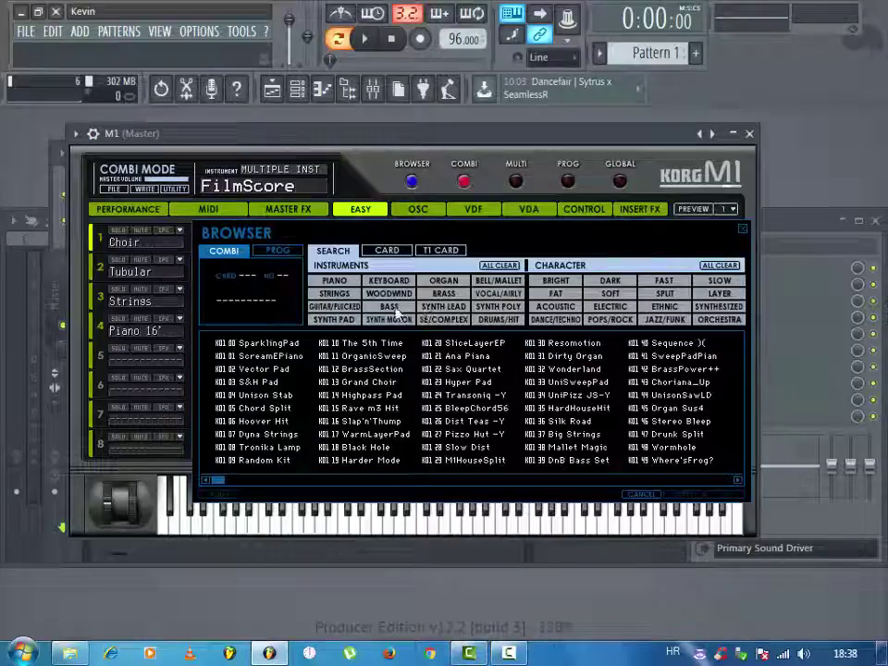
pyautogui.click(498, 281)
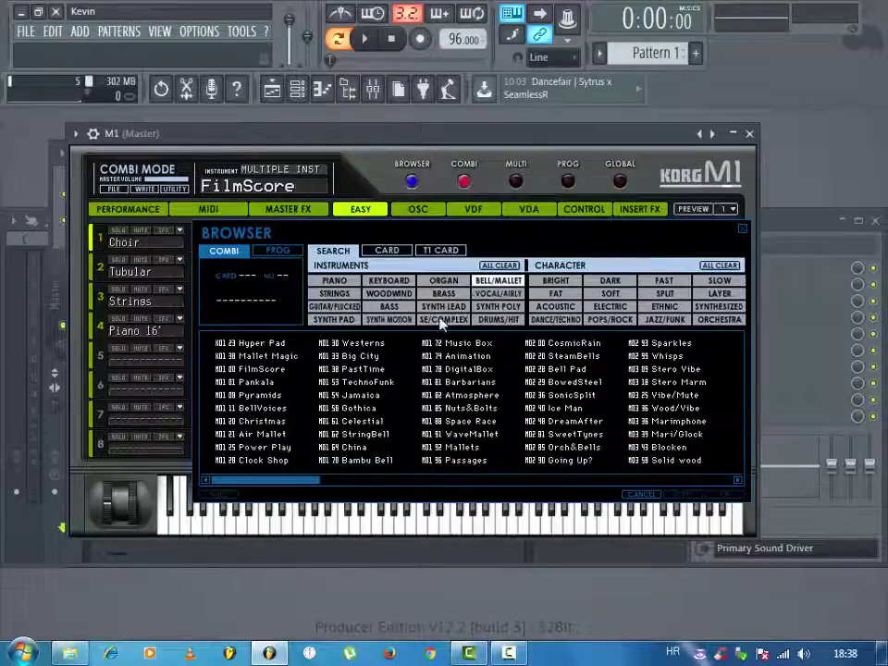
pyautogui.doubleClick(274, 348)
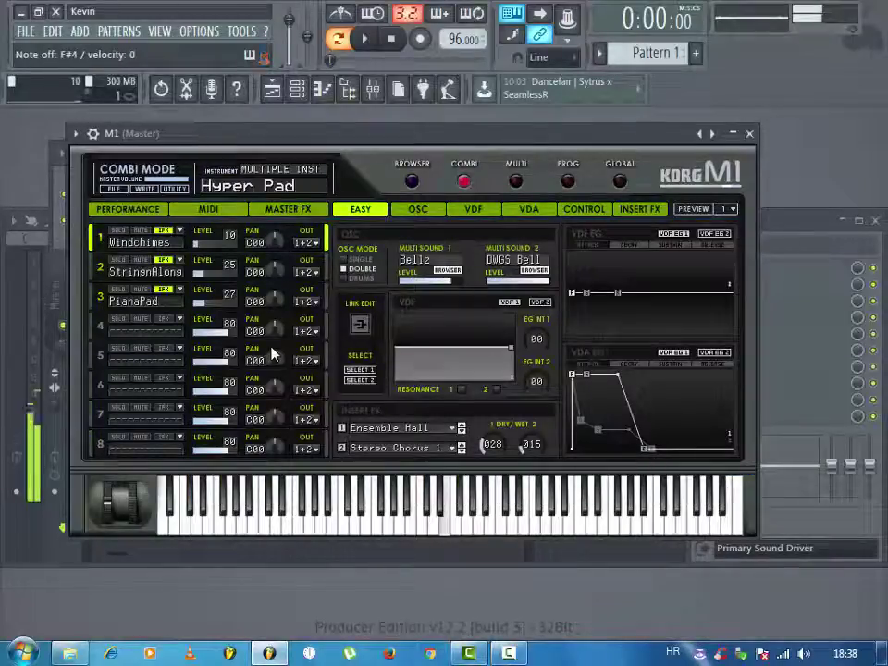
# - Reset the buffer length to its default in the audio device settings
pyautogui.click(199, 31)
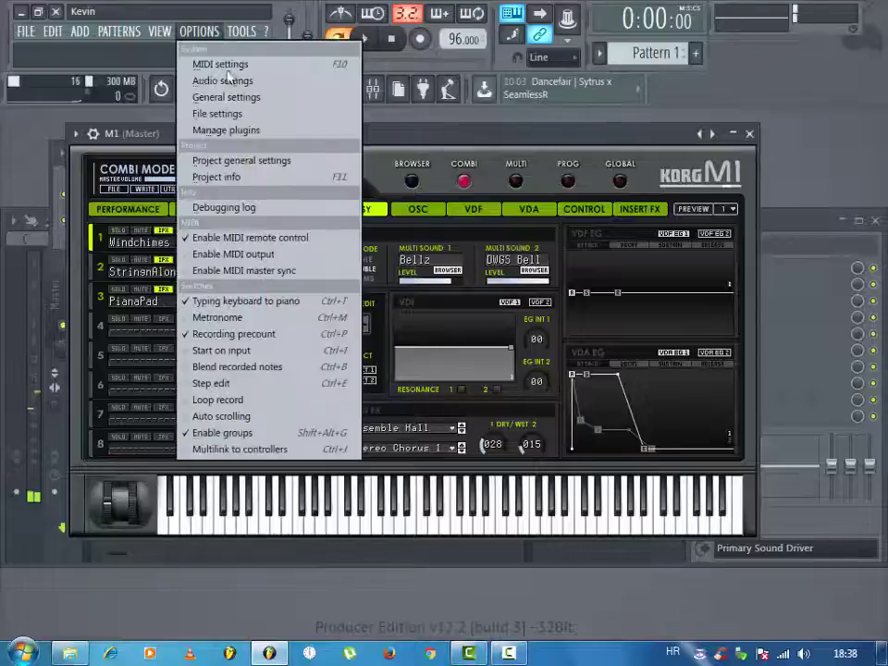
pyautogui.click(222, 82)
pyautogui.rightClick(352, 238)
pyautogui.click(375, 239)
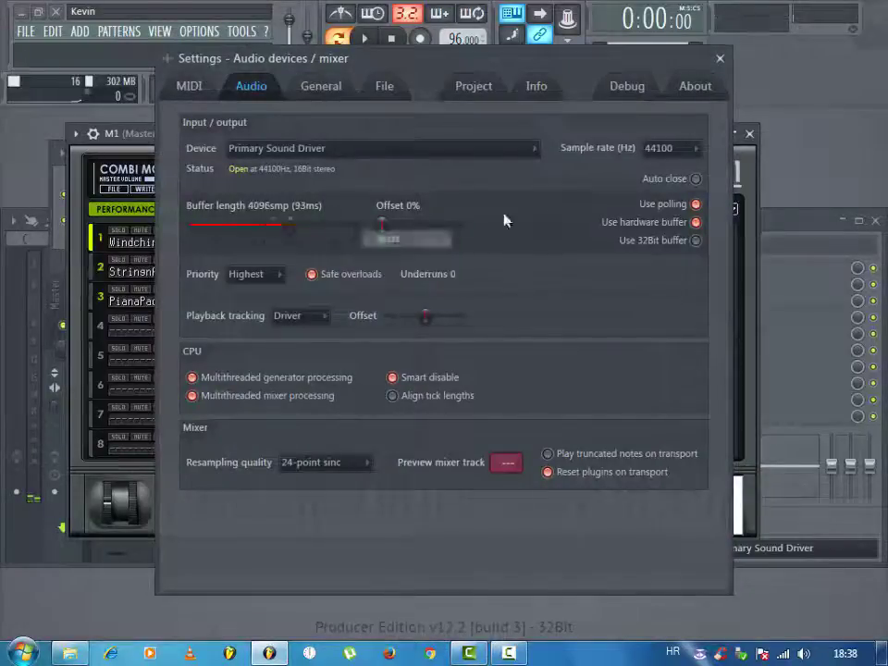
pyautogui.click(721, 60)
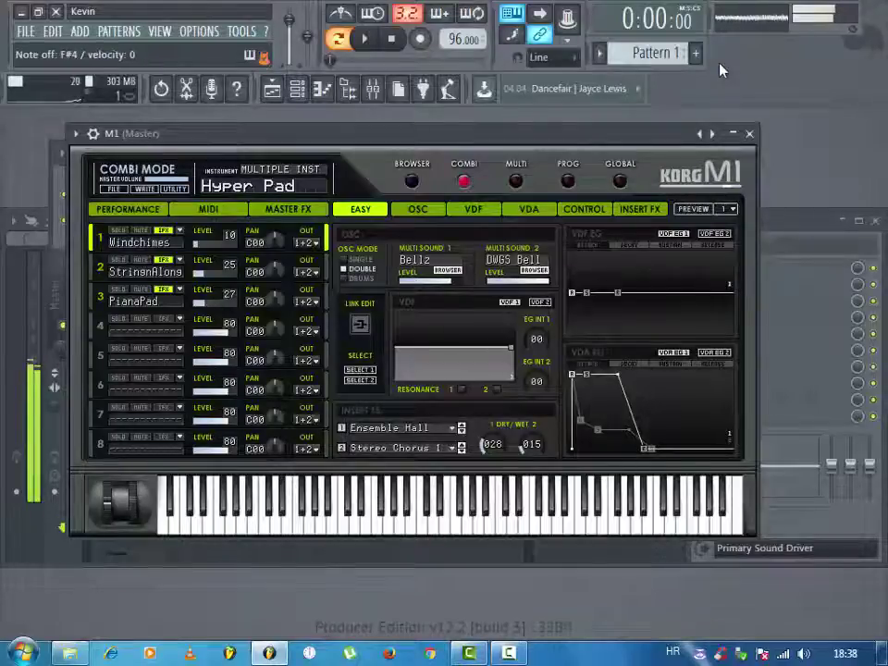
# - Try the FilmScore and Animation combis from the M1's Bell/Mallet sounds
pyautogui.click(412, 181)
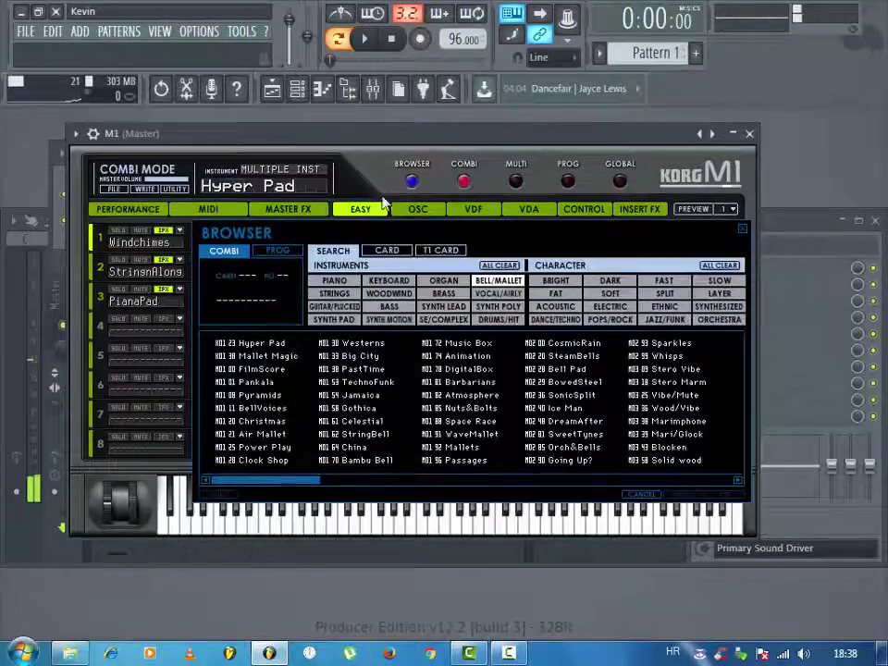
pyautogui.click(261, 369)
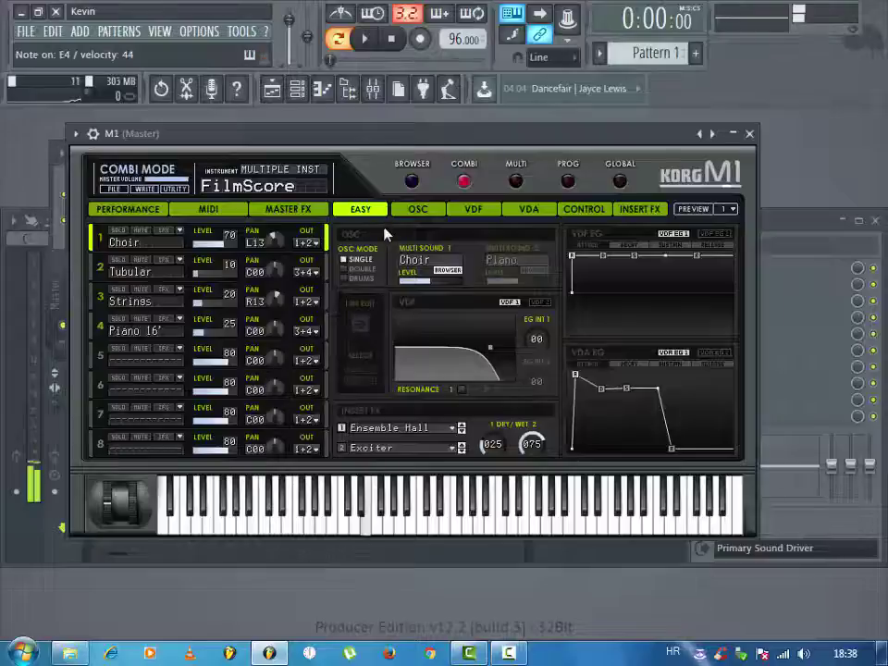
pyautogui.click(412, 184)
pyautogui.click(504, 282)
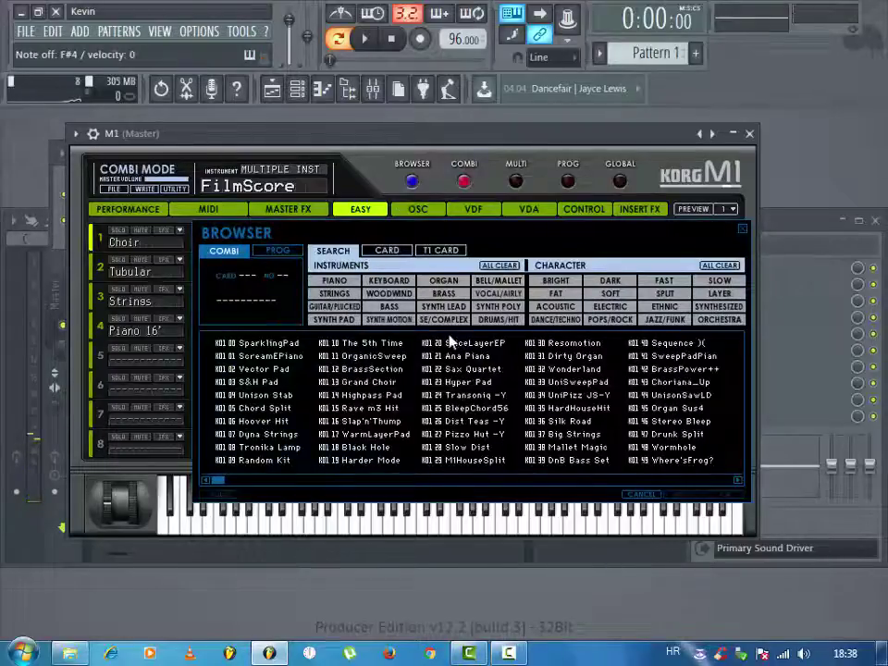
pyautogui.click(497, 284)
pyautogui.doubleClick(436, 356)
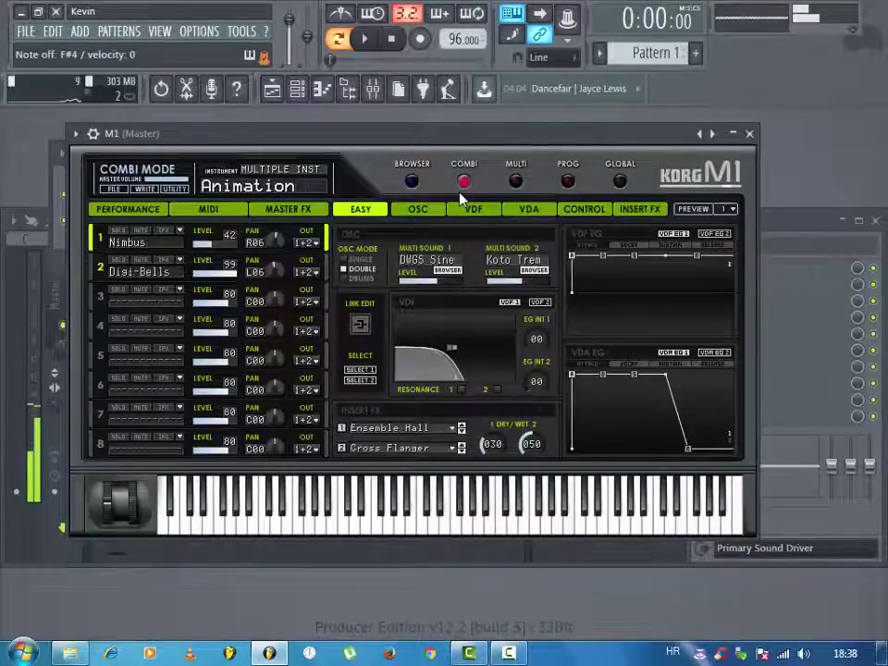
pyautogui.click(411, 180)
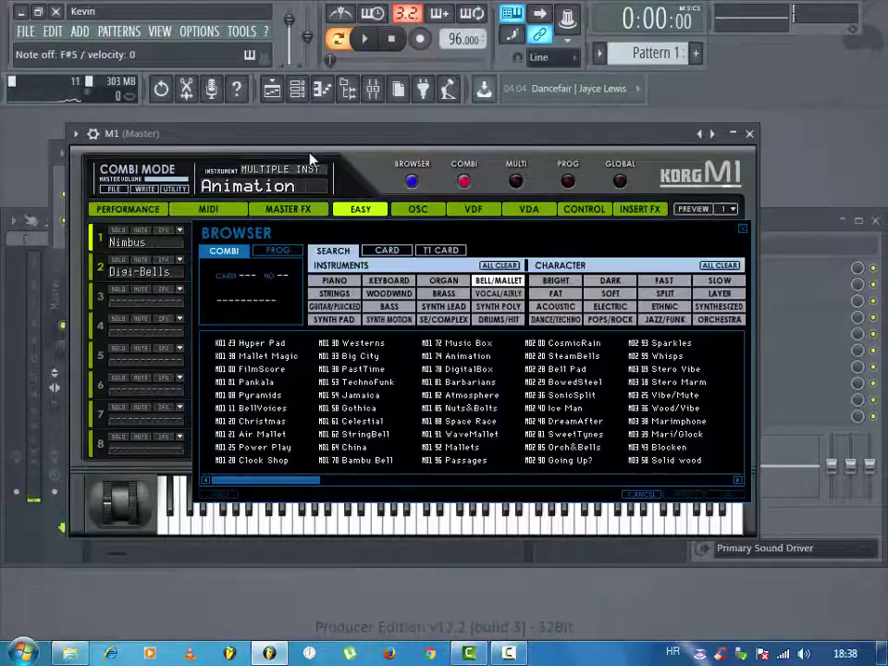
# - Replace the M1 channel with WAVESTATION and load its RAM1 performance 14, Ballerina Bells
pyautogui.click(297, 89)
pyautogui.rightClick(209, 220)
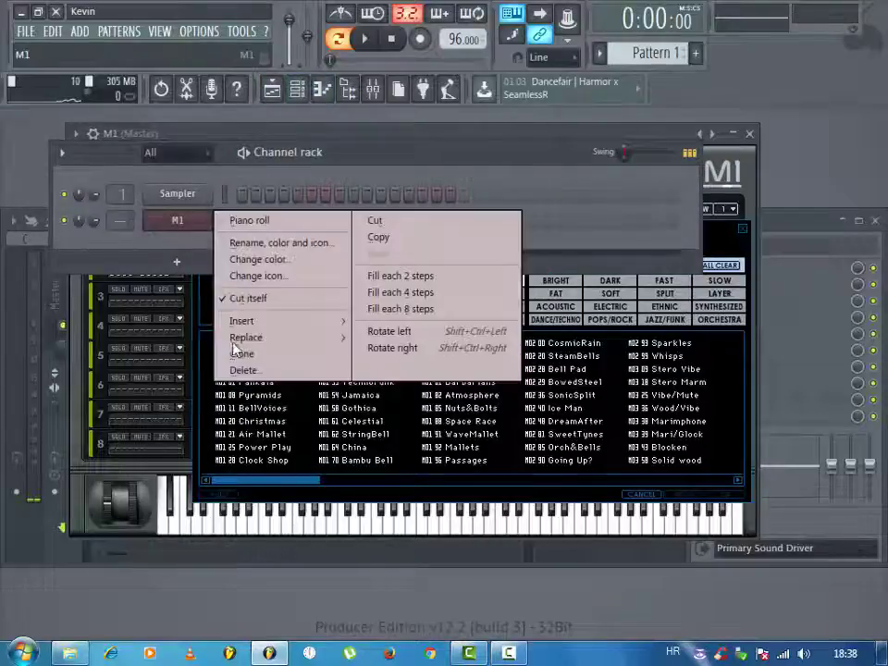
pyautogui.moveTo(283, 337)
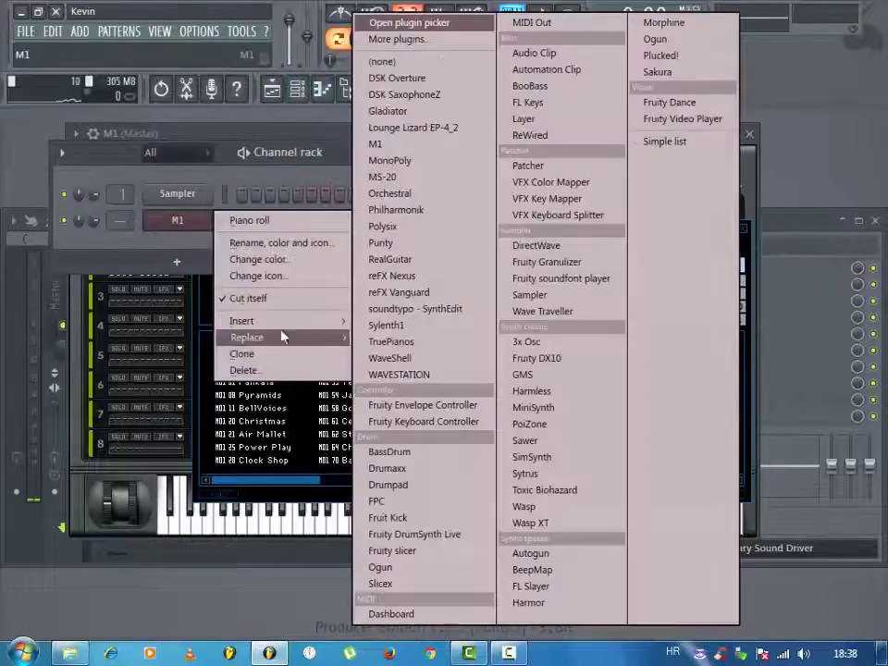
pyautogui.click(425, 374)
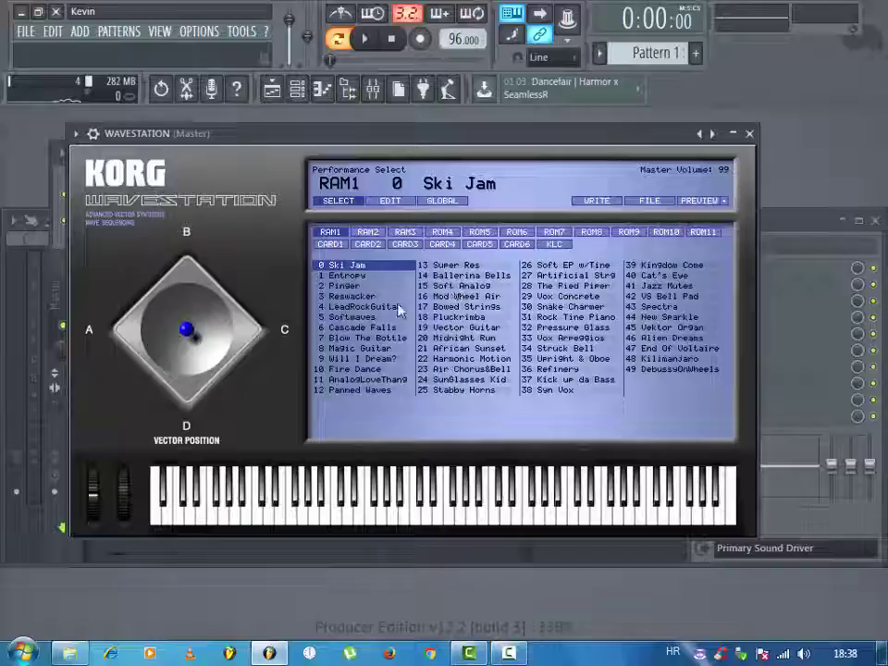
pyautogui.click(373, 330)
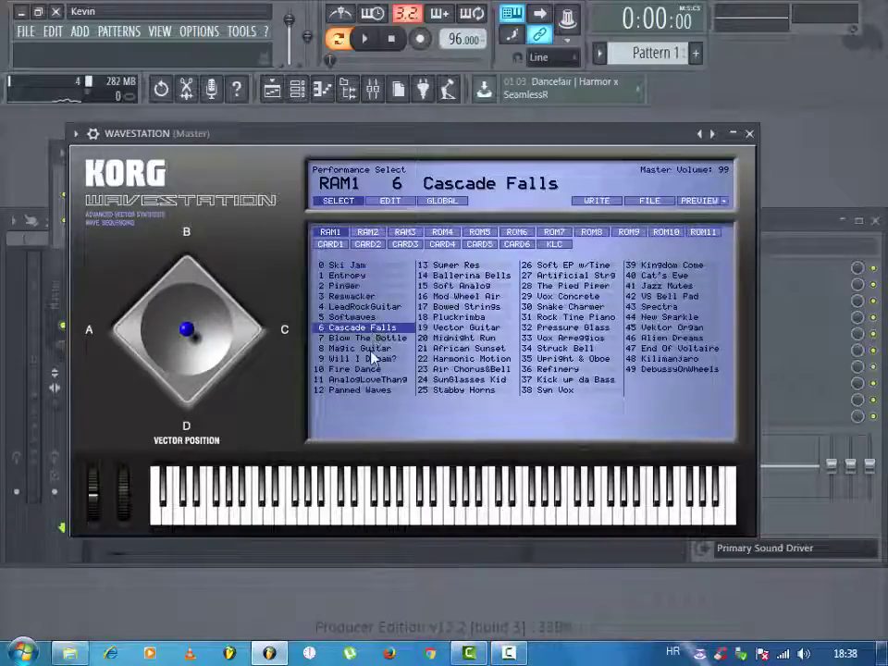
pyautogui.doubleClick(492, 276)
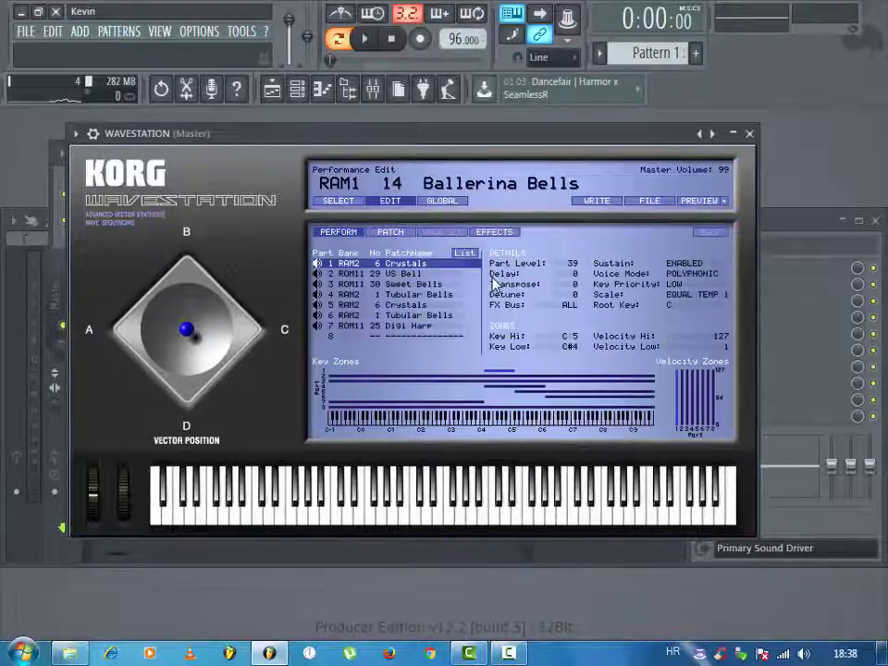
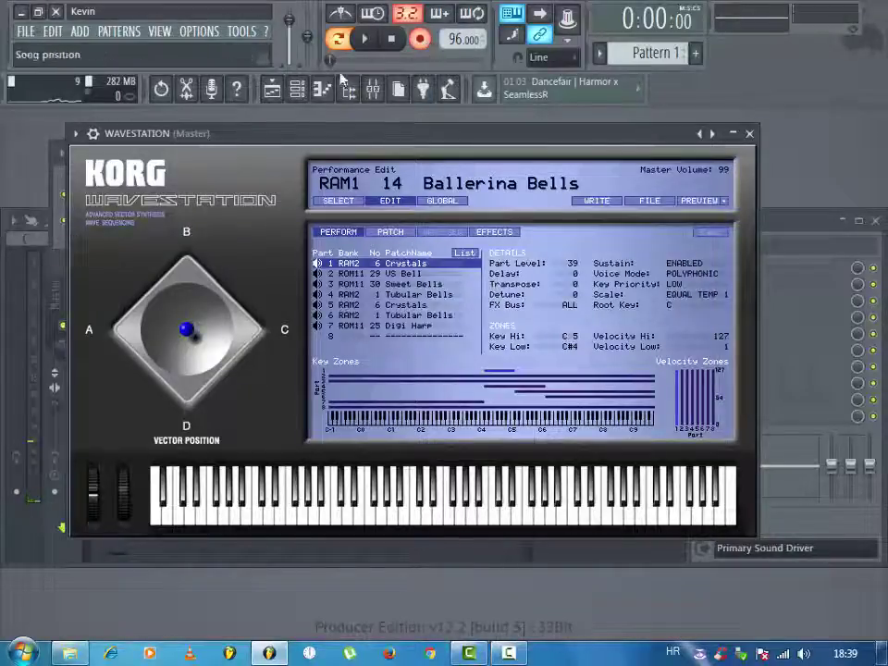
# - Record a two-bar WAVESTATION melody into the piano roll, alternating low F#4 notes with higher notes
pyautogui.click(297, 88)
pyautogui.rightClick(198, 220)
pyautogui.click(233, 222)
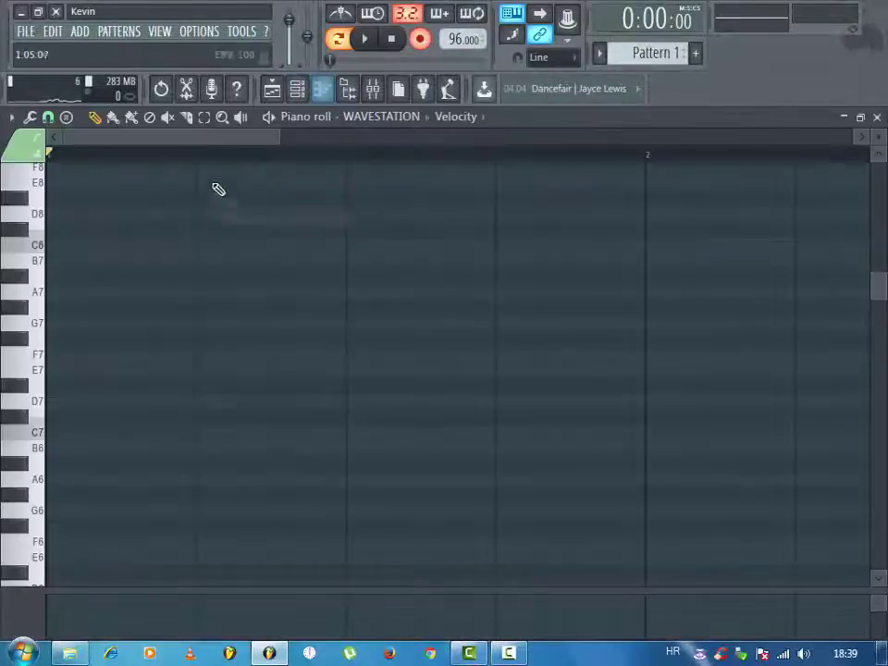
pyautogui.click(365, 42)
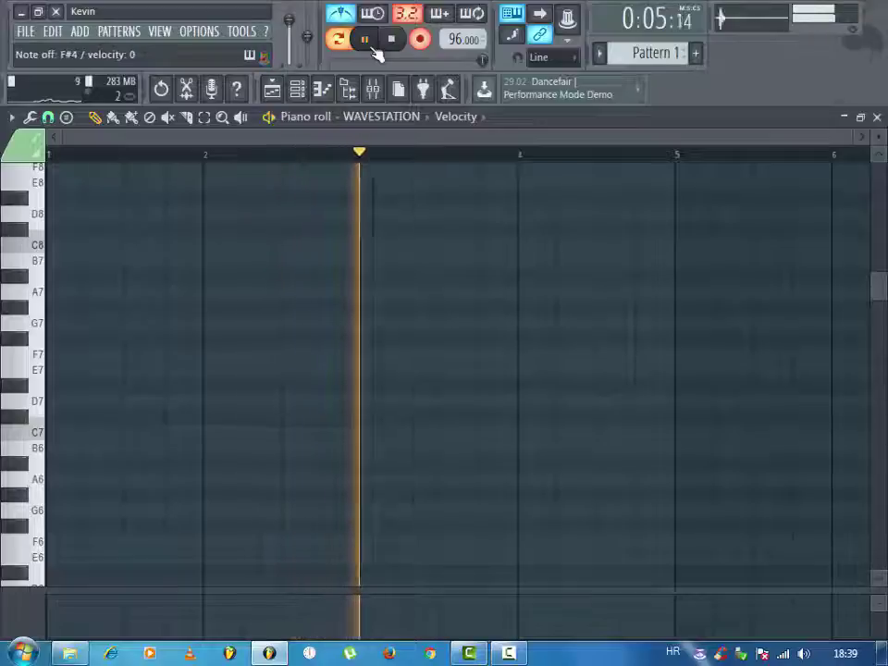
pyautogui.press('space')
pyautogui.scroll(-11, 305, 290)
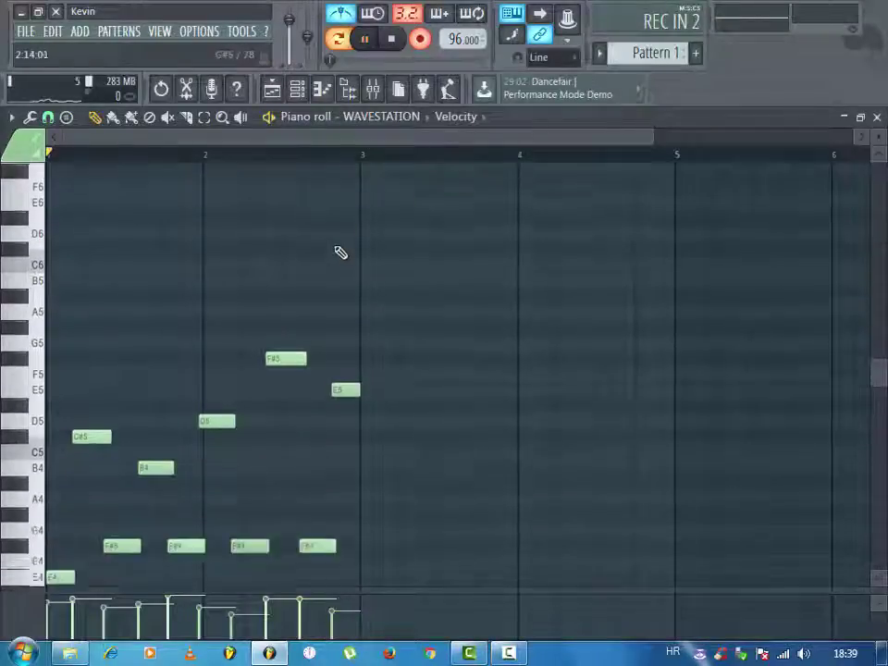
pyautogui.click(393, 39)
pyautogui.scroll(-2, 369, 266)
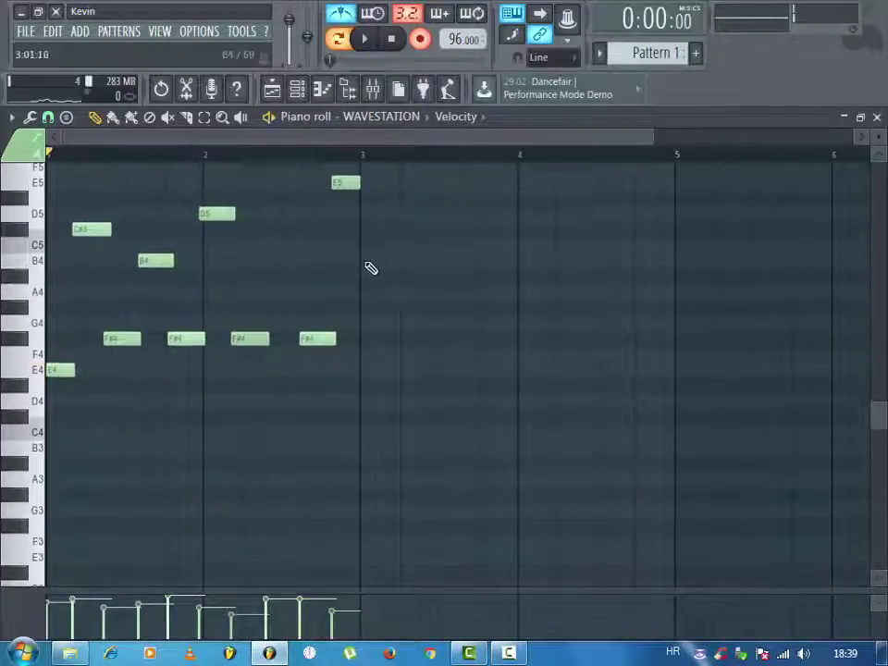
pyautogui.scroll(2, 373, 301)
pyautogui.hotkey('alt', 'q')
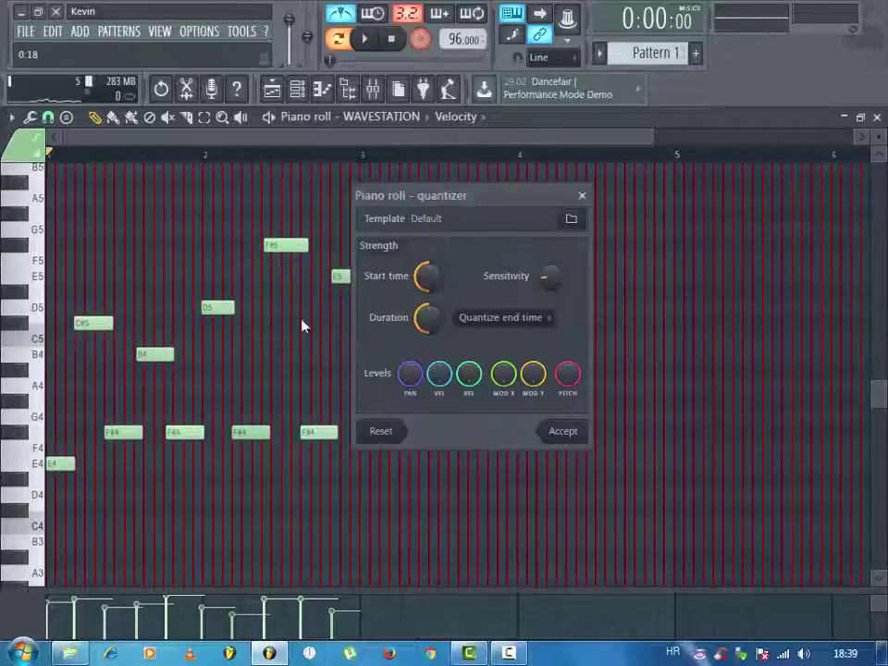
pyautogui.click(581, 197)
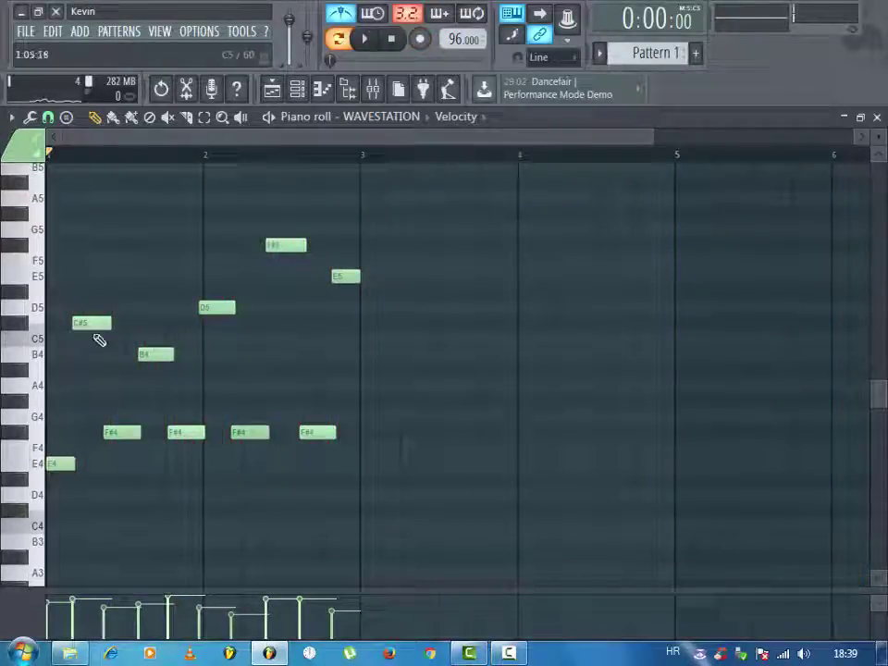
# - Place the melody one note per beat as E4, C#5, F#4, B4, F#4, D5, F#4, F#5, with equal shortened lengths, and play it
pyautogui.click(122, 433)
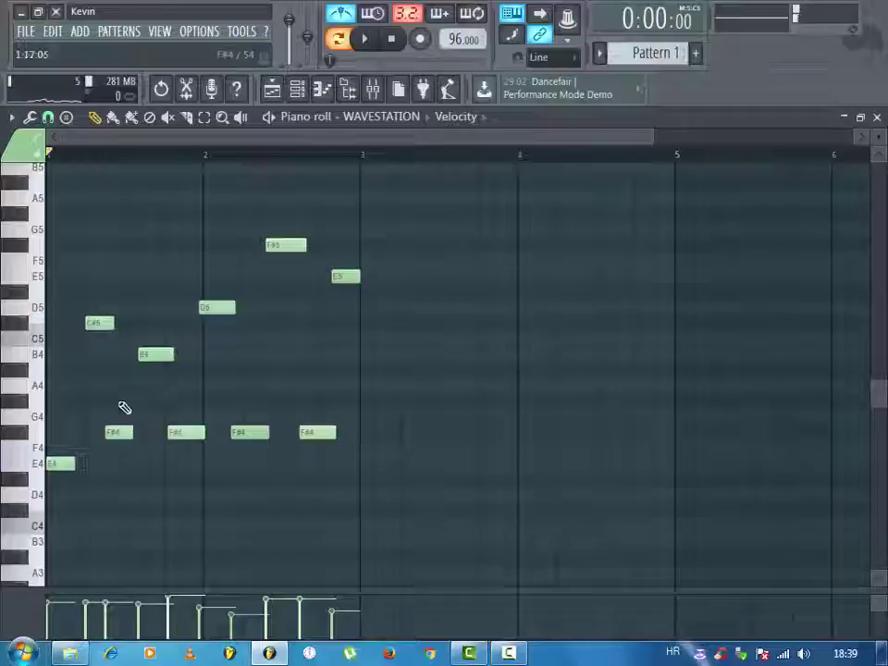
pyautogui.rightClick(146, 351)
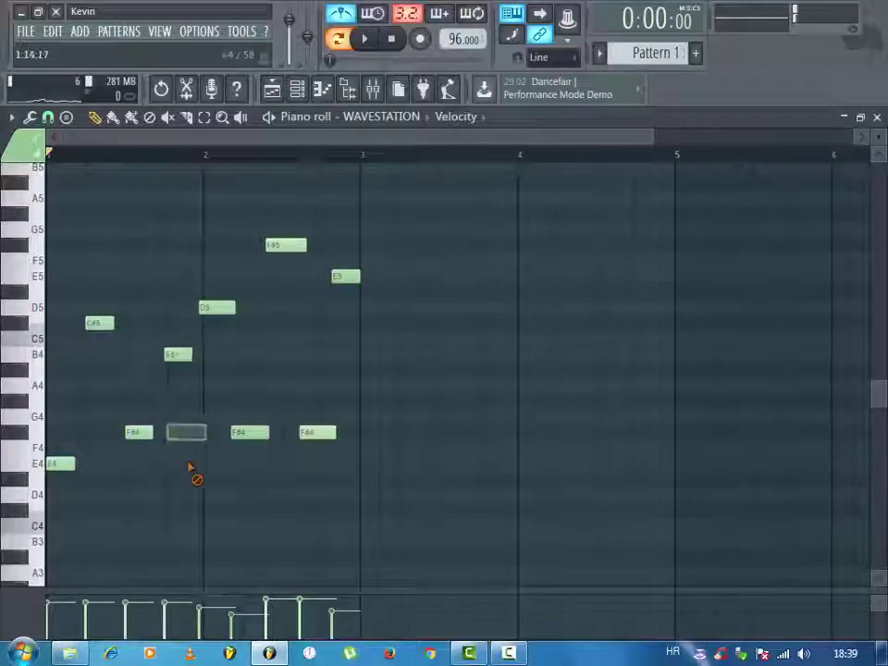
pyautogui.click(247, 309)
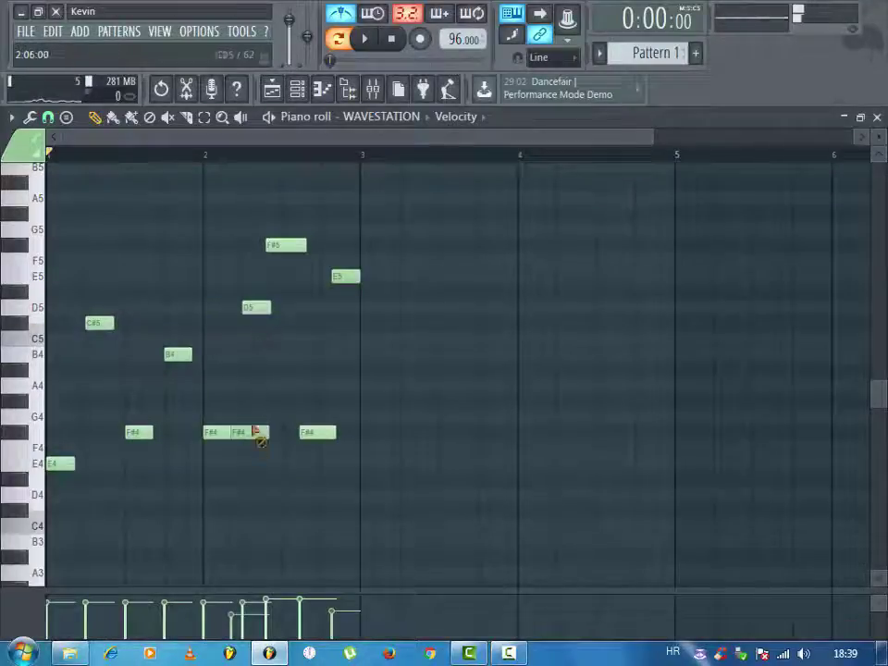
pyautogui.click(291, 434)
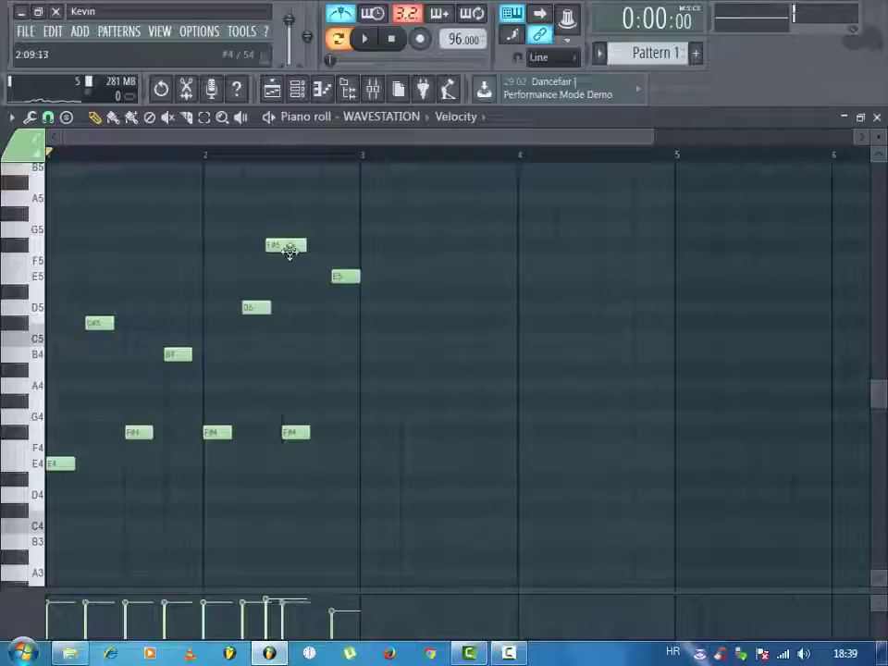
pyautogui.moveTo(343, 276); pyautogui.dragTo(333, 244)
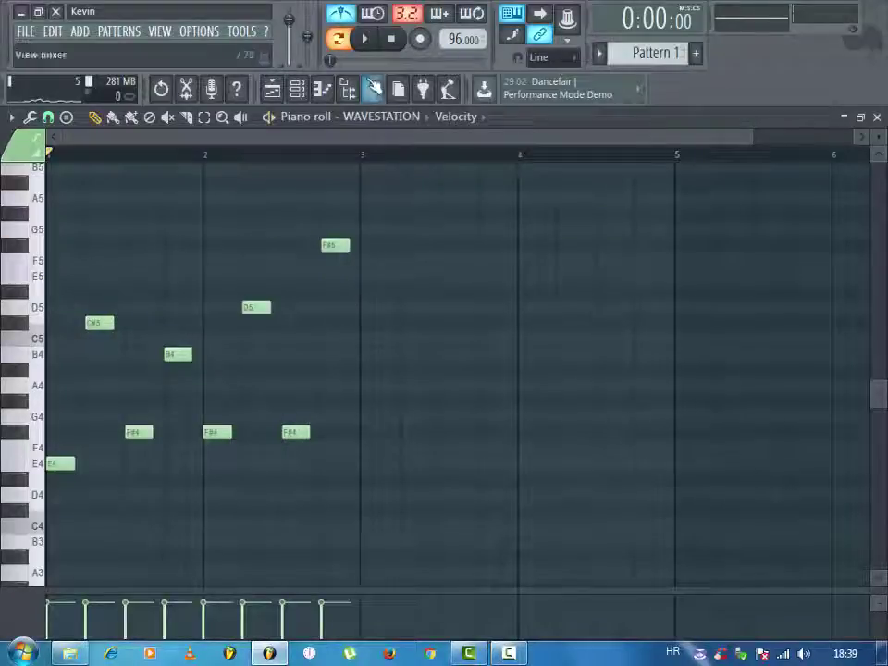
pyautogui.press('space')
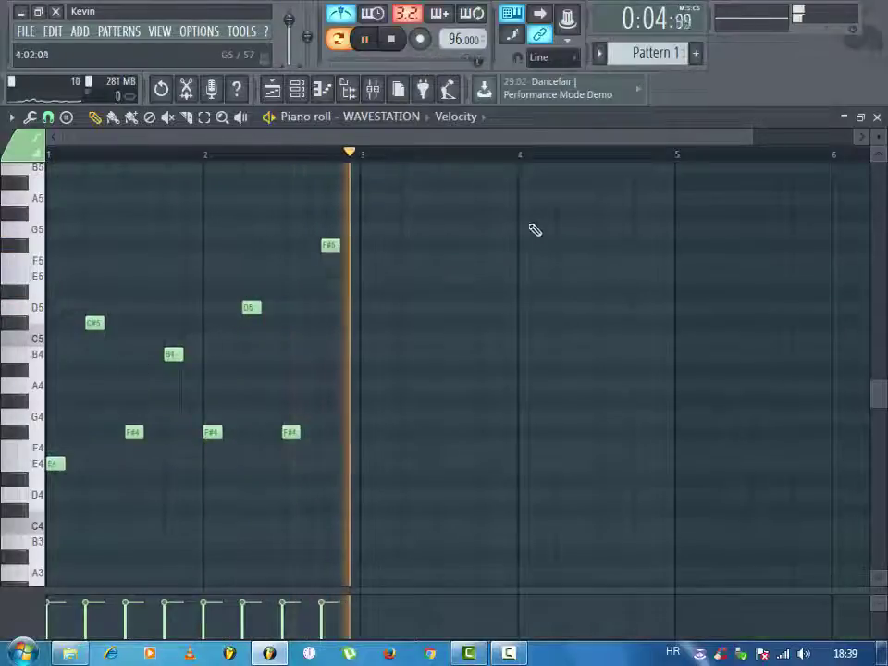
# - Repeat the two-bar melody until it fills eight bars
pyautogui.moveTo(406, 206); pyautogui.dragTo(684, 456)
pyautogui.moveTo(477, 137); pyautogui.dragTo(833, 135)
pyautogui.moveTo(366, 463); pyautogui.dragTo(534, 465)
pyautogui.hotkey('ctrl', 'd')
# - Vary the melody's ending by raising bar 7's last note to D5 and setting bar 8's last three notes to B4, G4 and C#5
pyautogui.moveTo(585, 356); pyautogui.dragTo(617, 363)
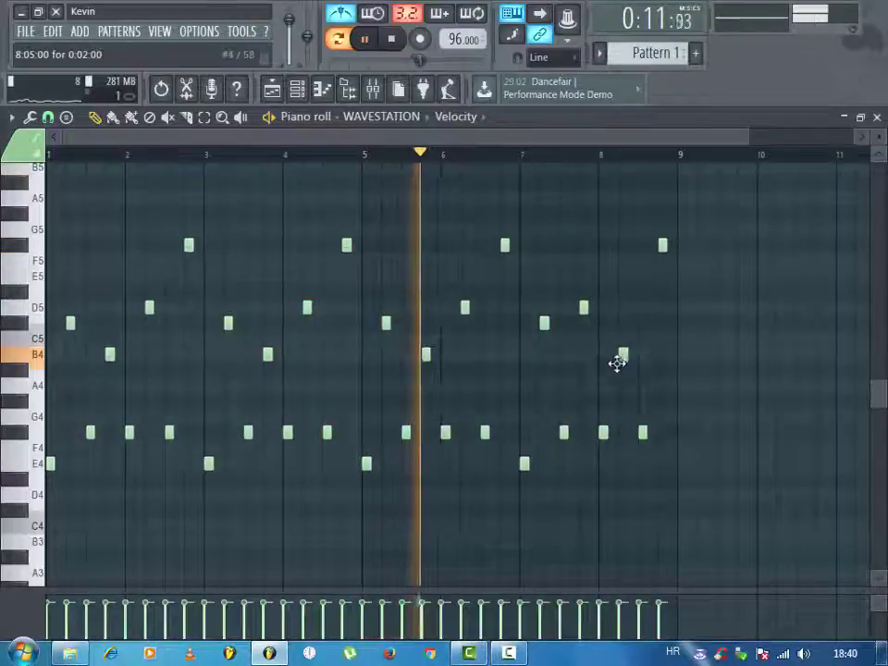
pyautogui.moveTo(638, 433); pyautogui.dragTo(638, 405)
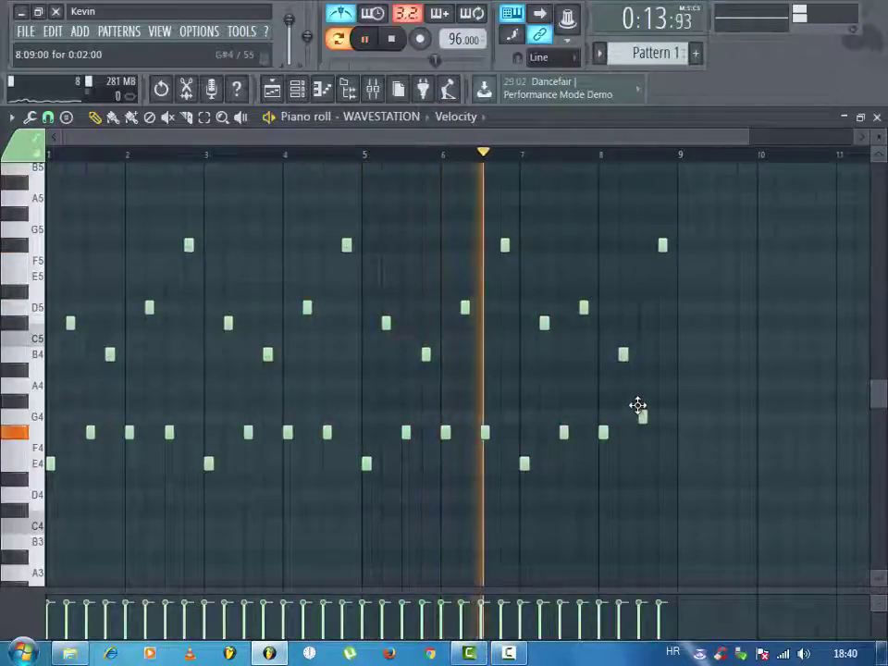
pyautogui.moveTo(662, 246)
pyautogui.mouseDown()
pyautogui.moveTo(665, 343)
pyautogui.moveTo(663, 322)
pyautogui.mouseUp()
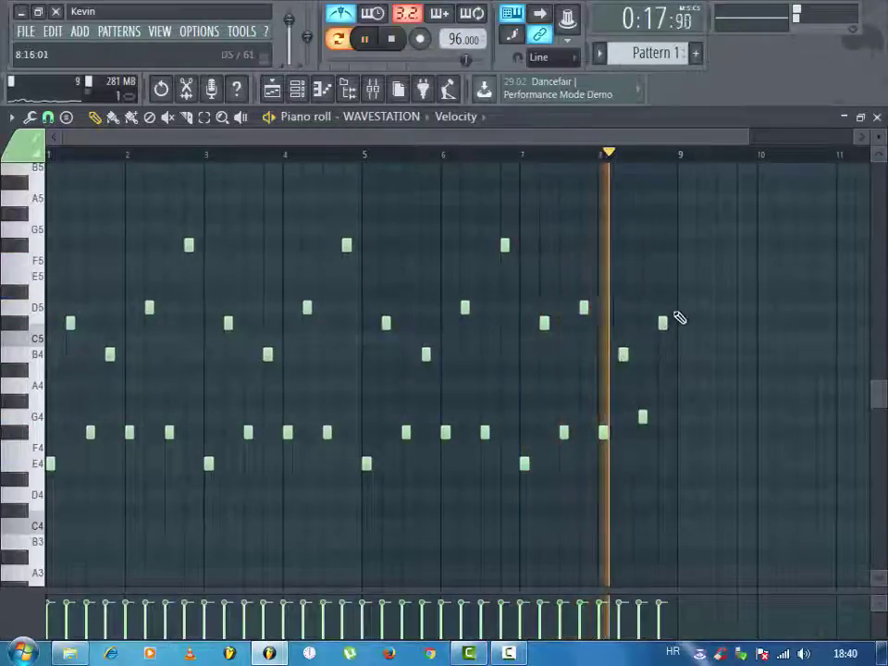
pyautogui.press('Escape')
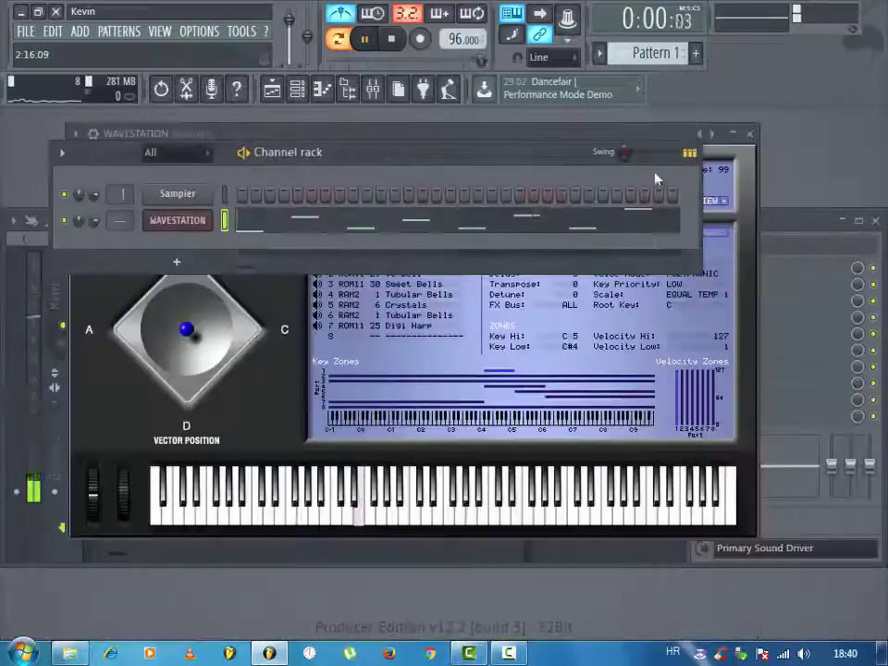
# - Replace the empty Sampler channel with reFX Vanguard and close the WAVESTATION plugin window
pyautogui.rightClick(209, 191)
pyautogui.moveTo(297, 336)
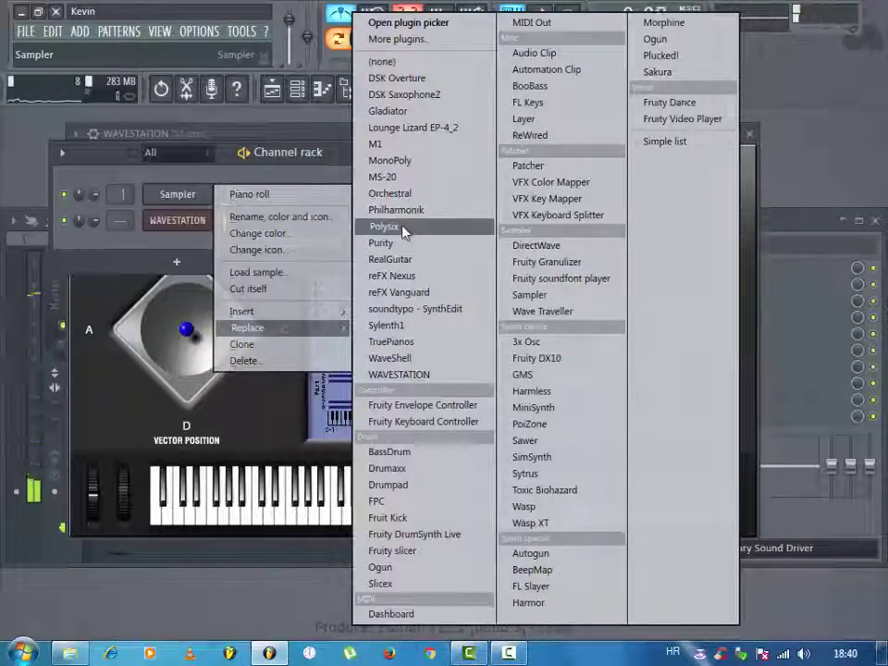
pyautogui.click(403, 293)
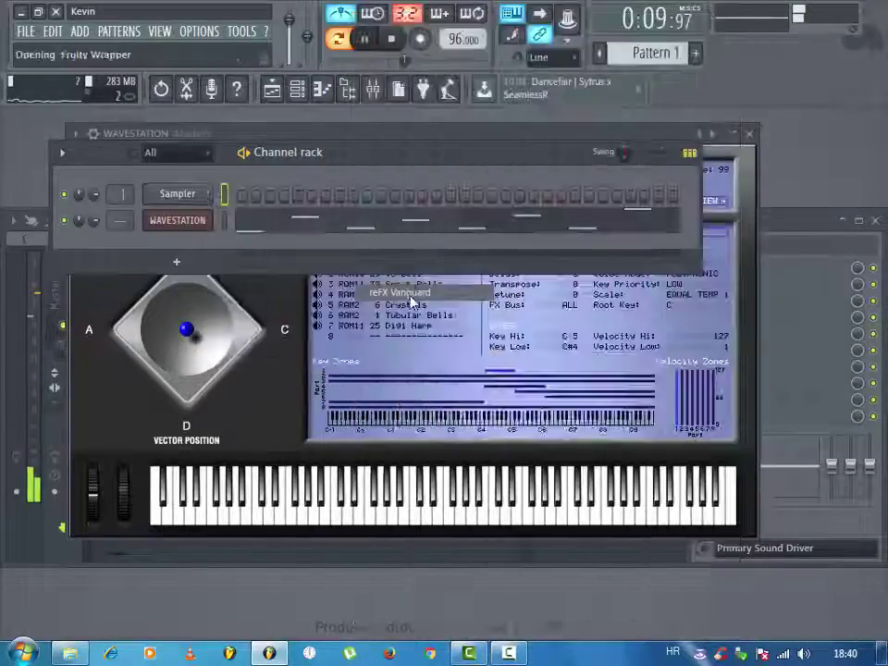
pyautogui.click(752, 135)
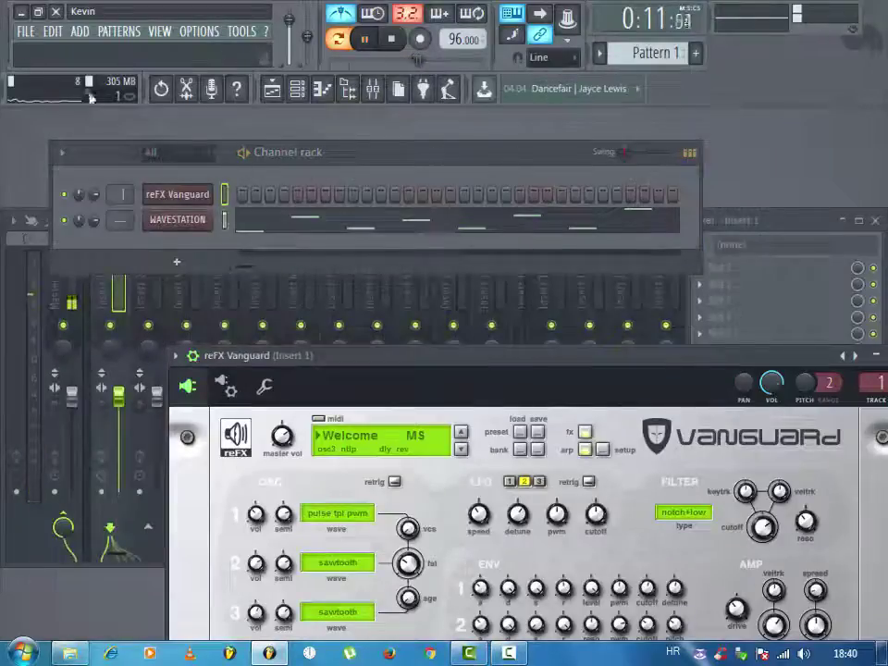
# - Rename the WAVESTATION channel as Bells
pyautogui.rightClick(179, 226)
pyautogui.click(252, 243)
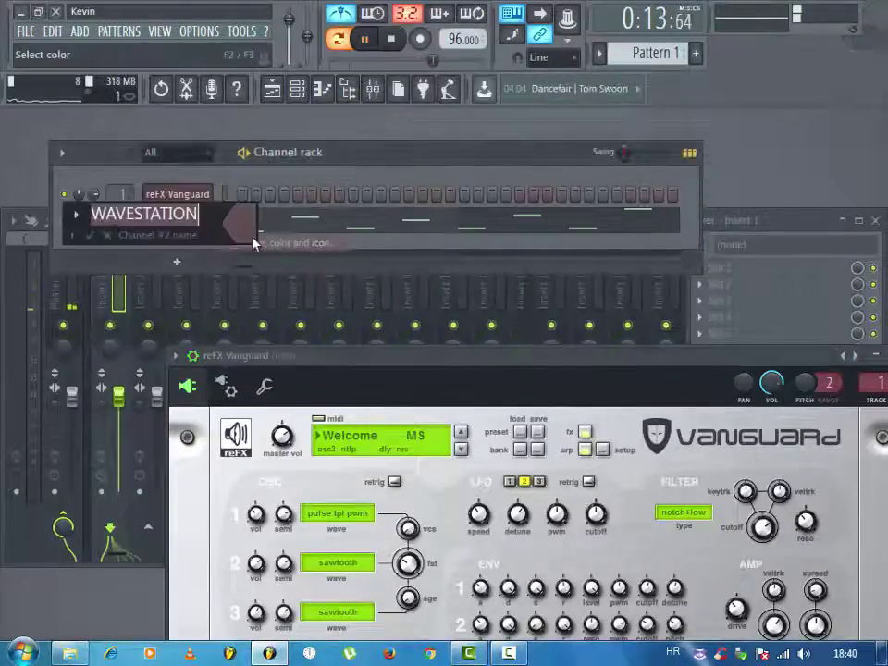
pyautogui.write('V')
pyautogui.press('BackSpace')
pyautogui.write('B')
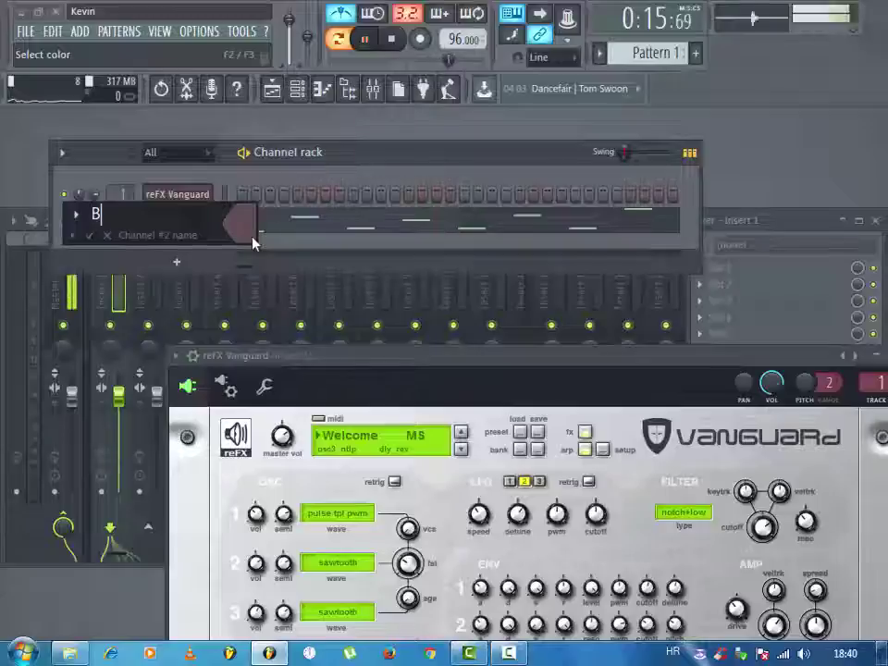
pyautogui.write('ells')
pyautogui.press('Return')
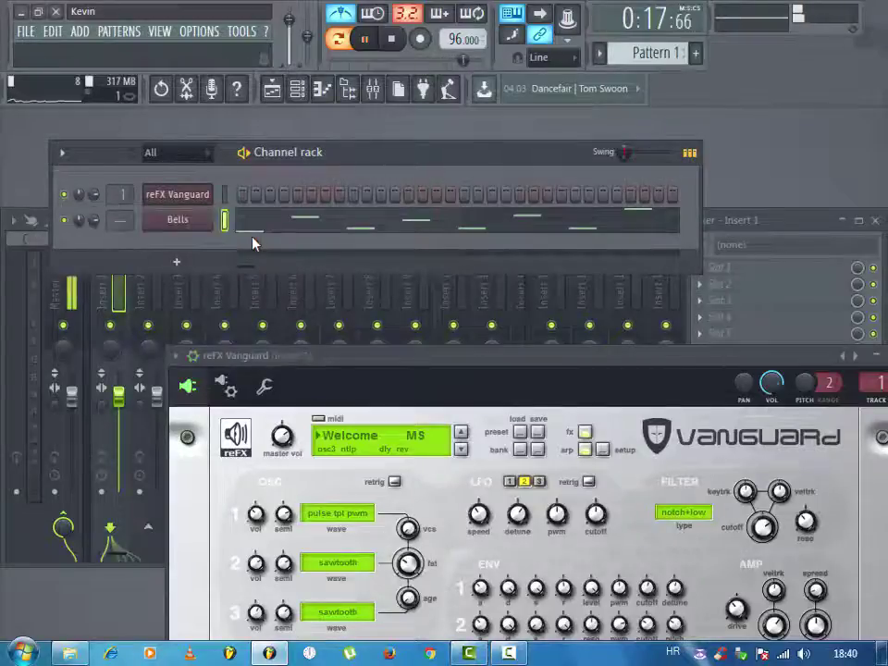
# - Save the project as 6.flp in the Novo folder inside Projects
pyautogui.hotkey('ctrl', 's')
pyautogui.moveTo(670, 169); pyautogui.dragTo(680, 357)
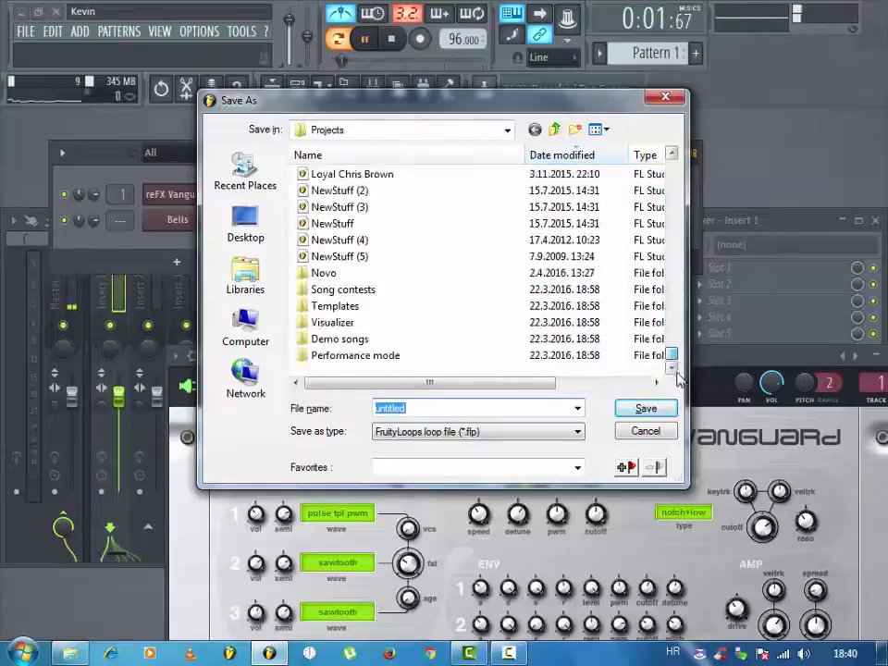
pyautogui.doubleClick(329, 273)
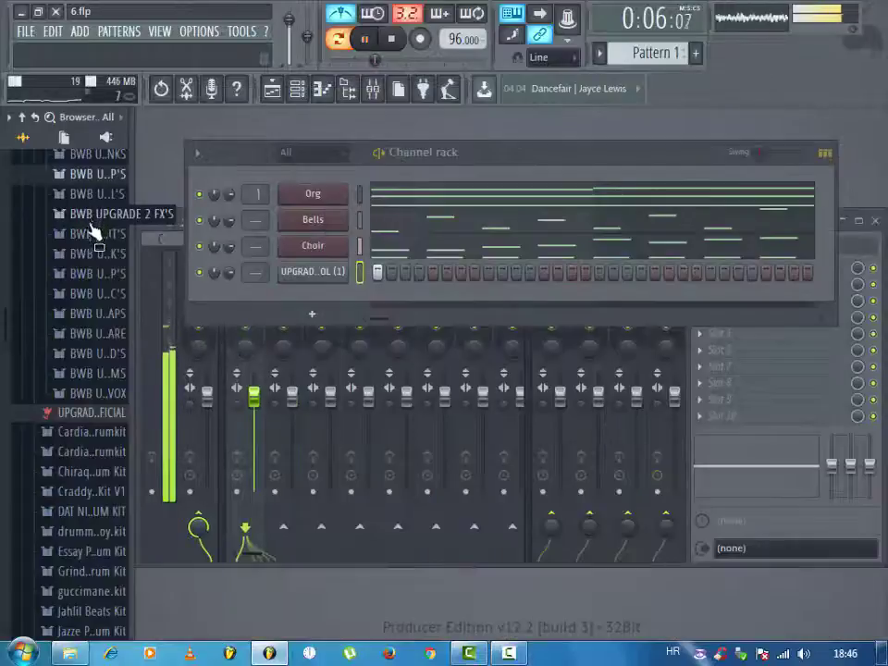
# - Add the UPGRADE 2 KICKS (7) sample as a new channel below Choir and set it to cut itself
pyautogui.click(90, 232)
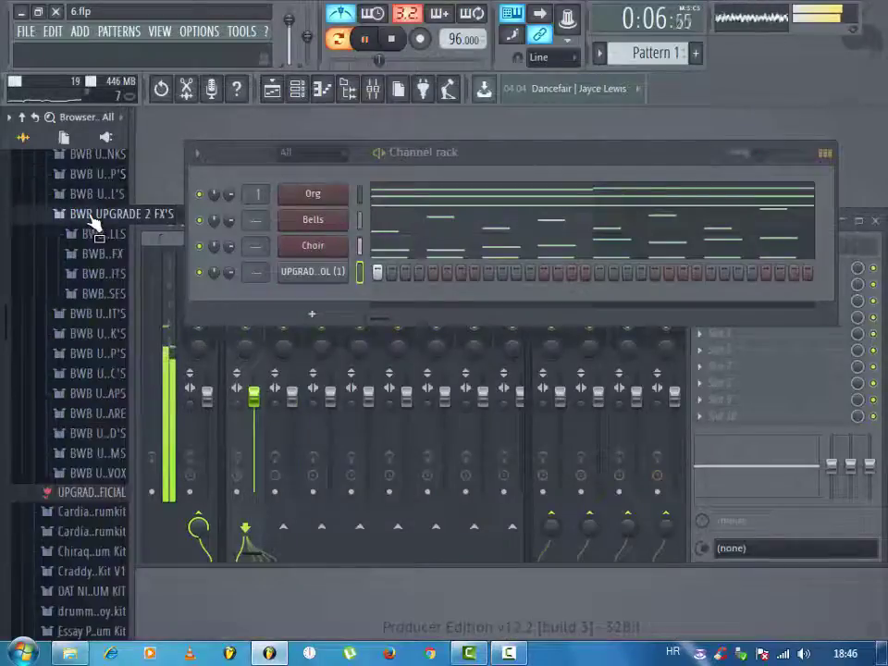
pyautogui.click(91, 238)
pyautogui.click(93, 253)
pyautogui.moveTo(92, 288); pyautogui.dragTo(302, 276)
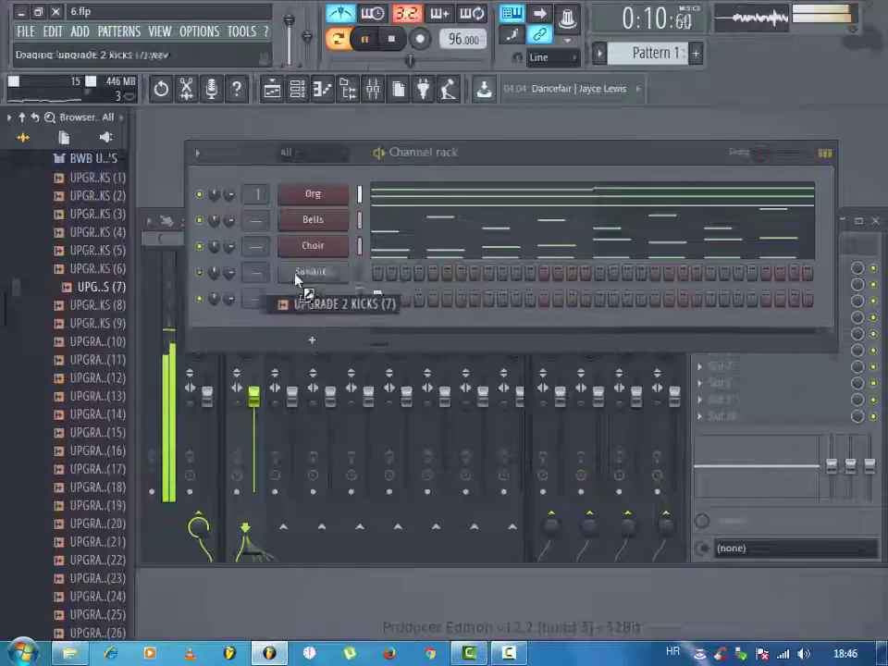
pyautogui.rightClick(315, 273)
pyautogui.click(380, 367)
pyautogui.click(97, 158)
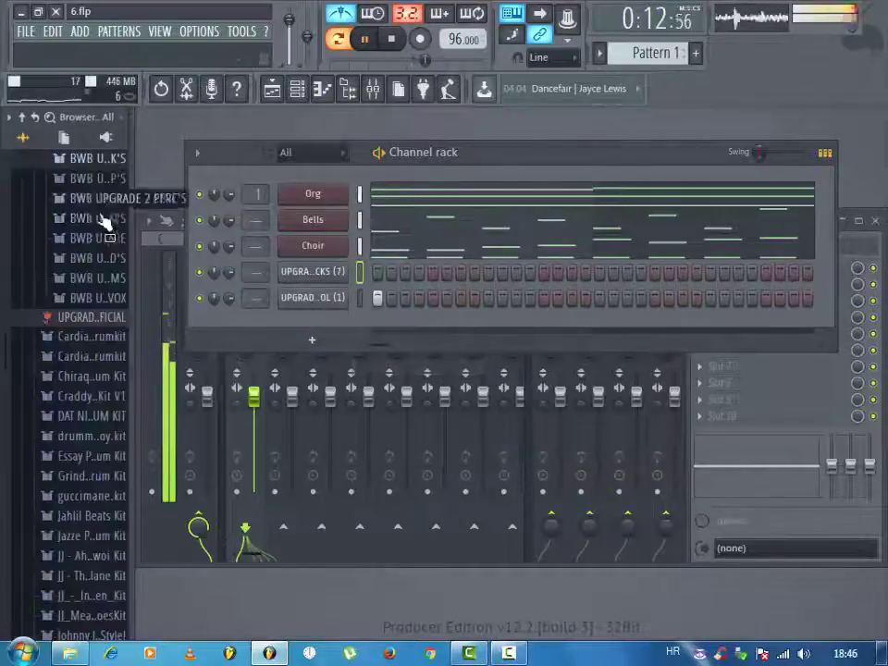
# - Audition the UPGRADE 2 SNAPS samples, add SNAPS (4) as a channel below the kick, and set it to cut itself
pyautogui.click(92, 220)
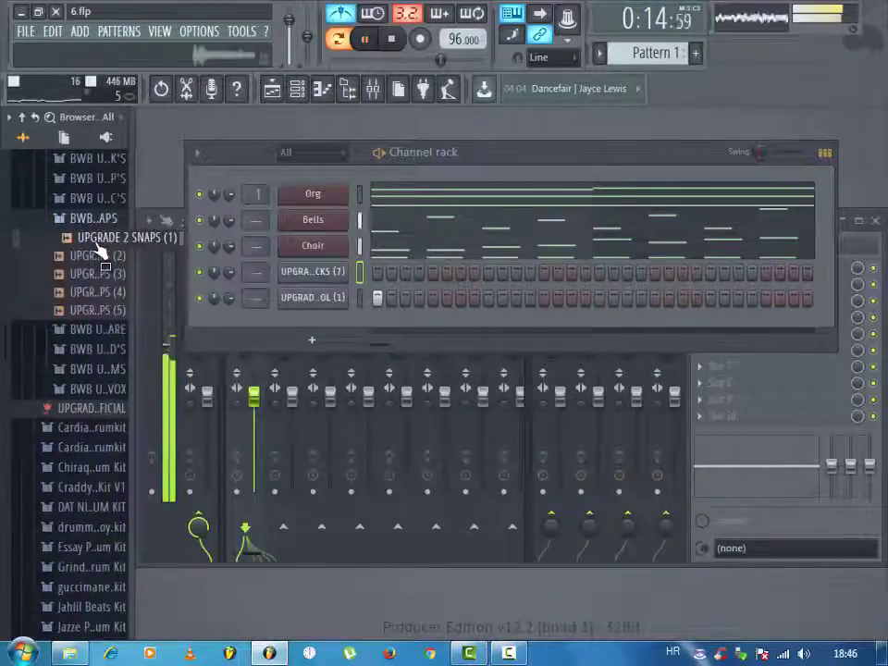
pyautogui.click(94, 257)
pyautogui.click(96, 274)
pyautogui.click(96, 292)
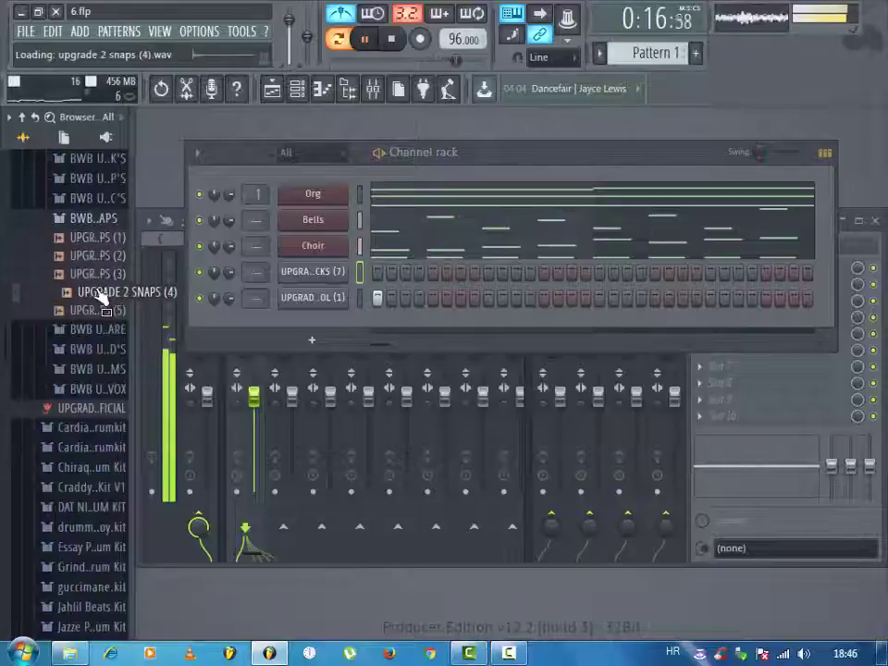
pyautogui.click(96, 310)
pyautogui.moveTo(96, 292); pyautogui.dragTo(305, 299)
pyautogui.rightClick(308, 303)
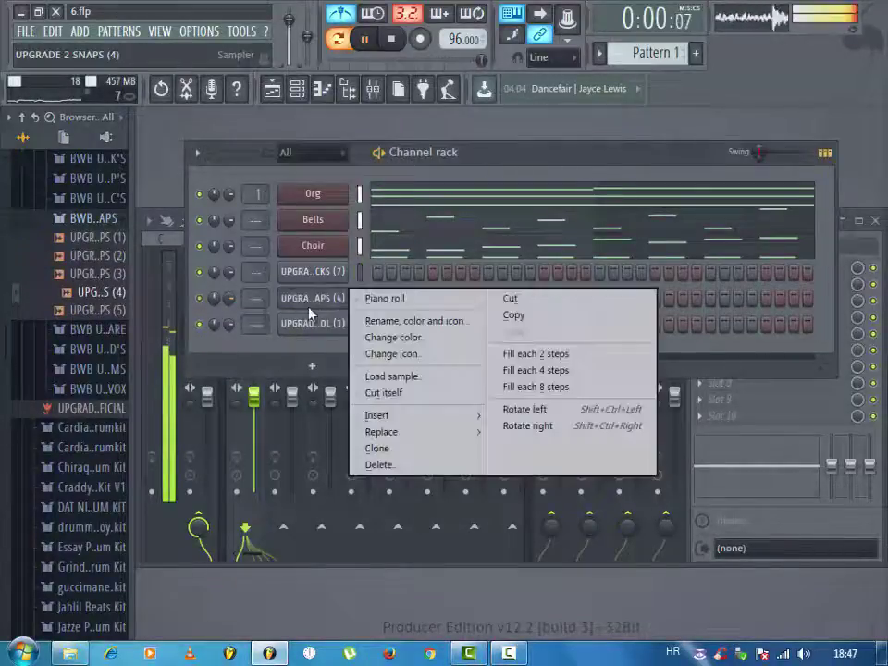
pyautogui.click(391, 392)
# - Program the snap channel on steps 5, 13, 21 and 29 of the two-bar pattern
pyautogui.click(543, 298)
pyautogui.click(656, 298)
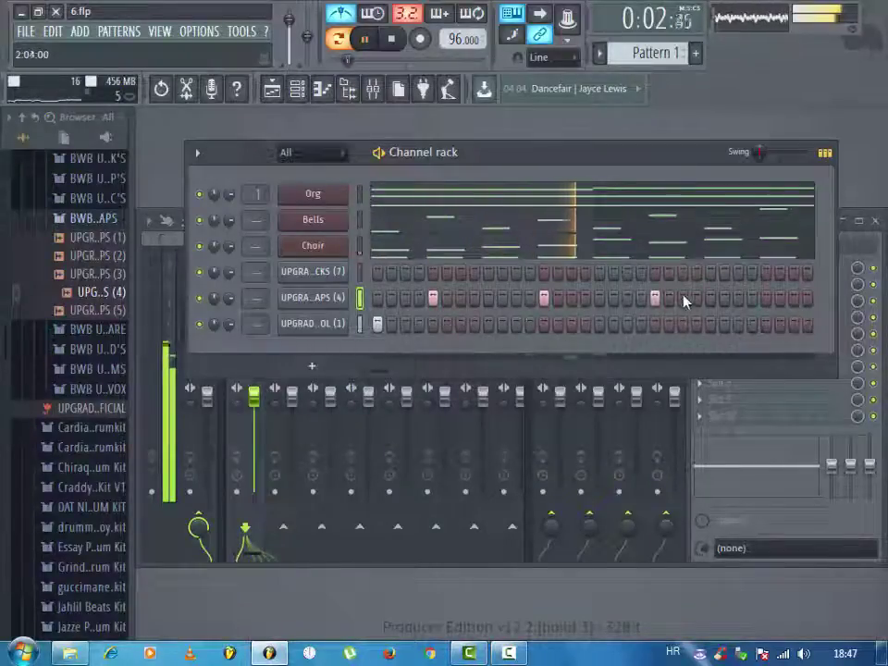
pyautogui.click(768, 297)
# - Program the kick channel on steps 1, 7, 16, 17, 20, 27 and 32 while checking it in playback
pyautogui.click(378, 272)
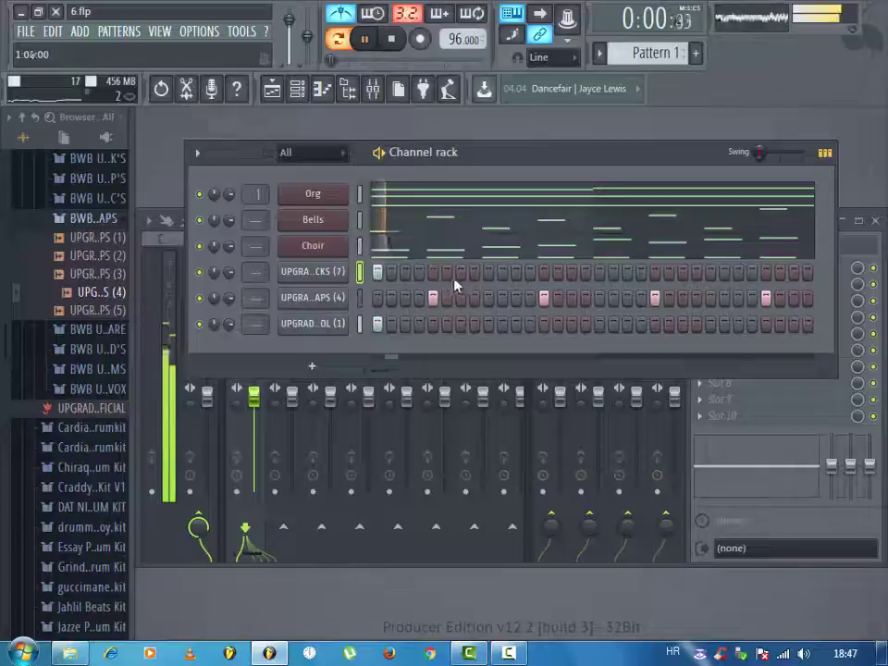
pyautogui.click(600, 272)
pyautogui.press('space')
pyautogui.press('space')
pyautogui.click(585, 272)
pyautogui.click(600, 272)
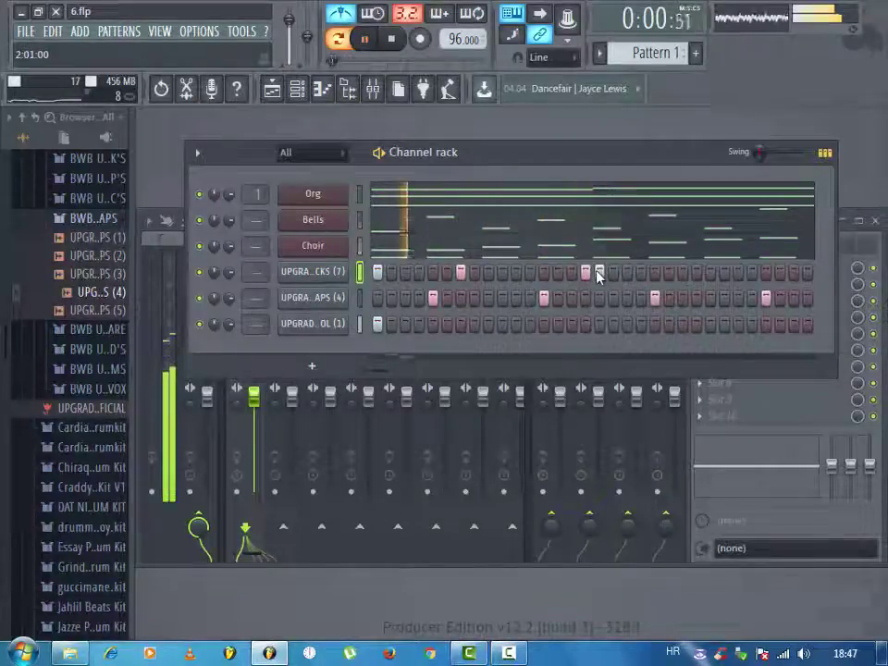
pyautogui.click(642, 272)
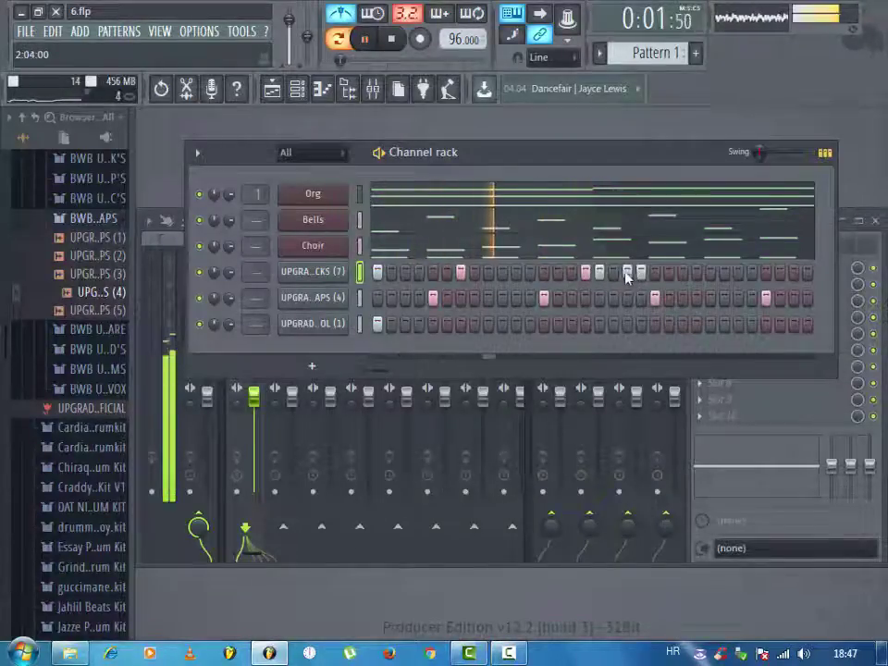
pyautogui.click(739, 272)
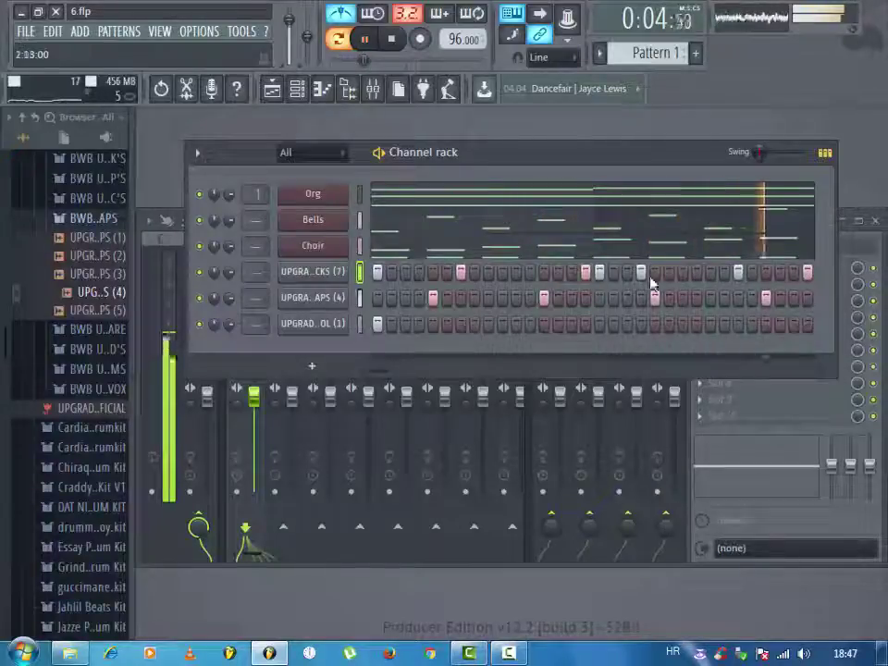
pyautogui.press('space')
# - Repeat the two-bar kick pattern in its piano roll until it fills eight bars
pyautogui.rightClick(319, 273)
pyautogui.click(370, 274)
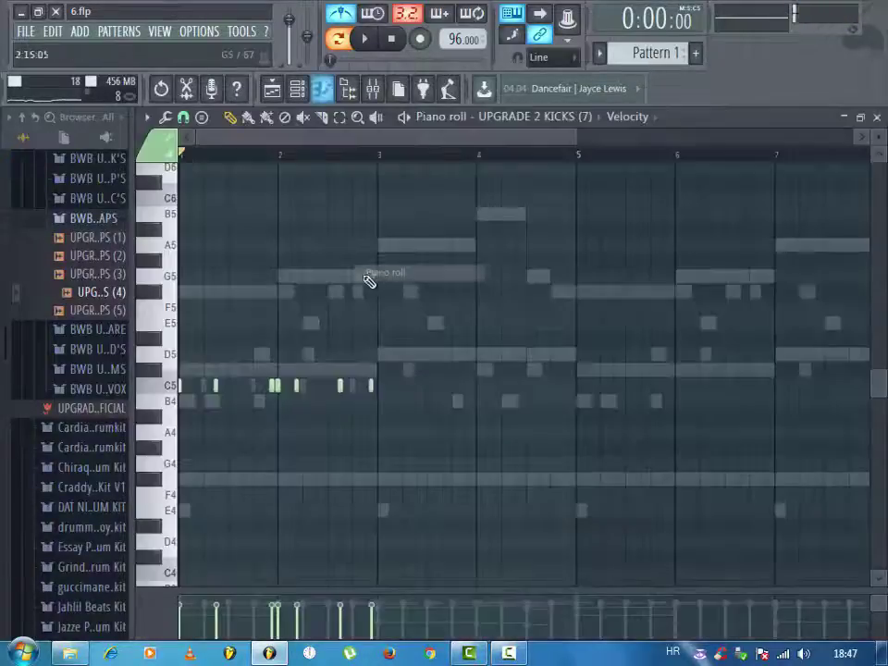
pyautogui.moveTo(441, 333)
pyautogui.mouseDown()
pyautogui.moveTo(155, 395)
pyautogui.moveTo(398, 392)
pyautogui.moveTo(377, 386)
pyautogui.mouseUp()
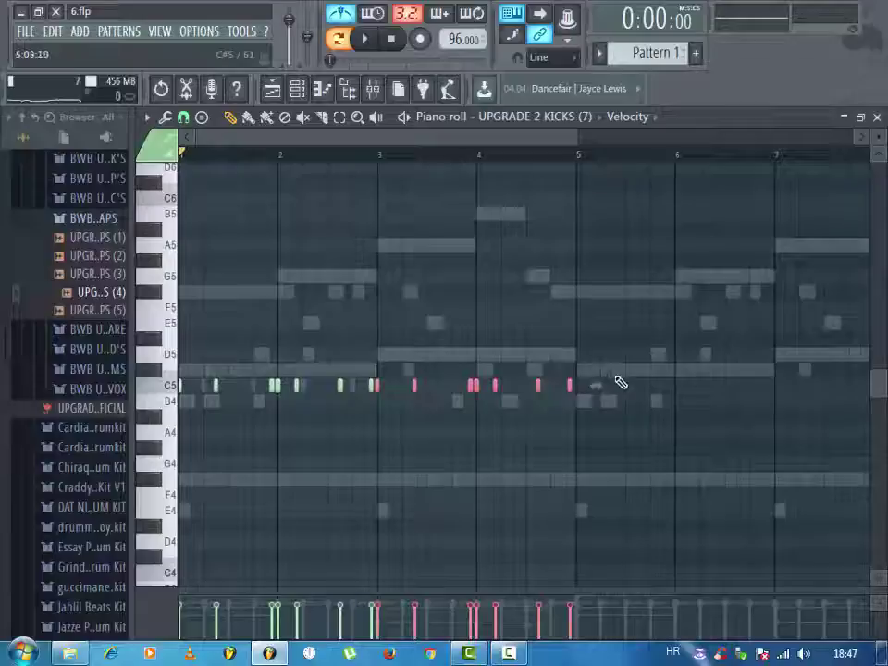
pyautogui.moveTo(606, 137); pyautogui.dragTo(370, 141)
pyautogui.press('space')
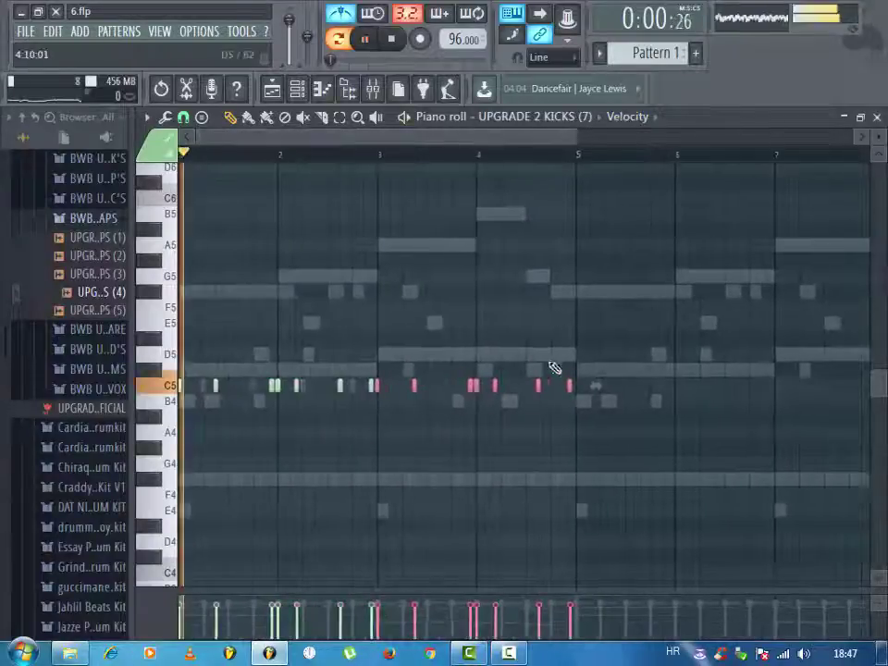
pyautogui.moveTo(614, 365); pyautogui.dragTo(578, 420)
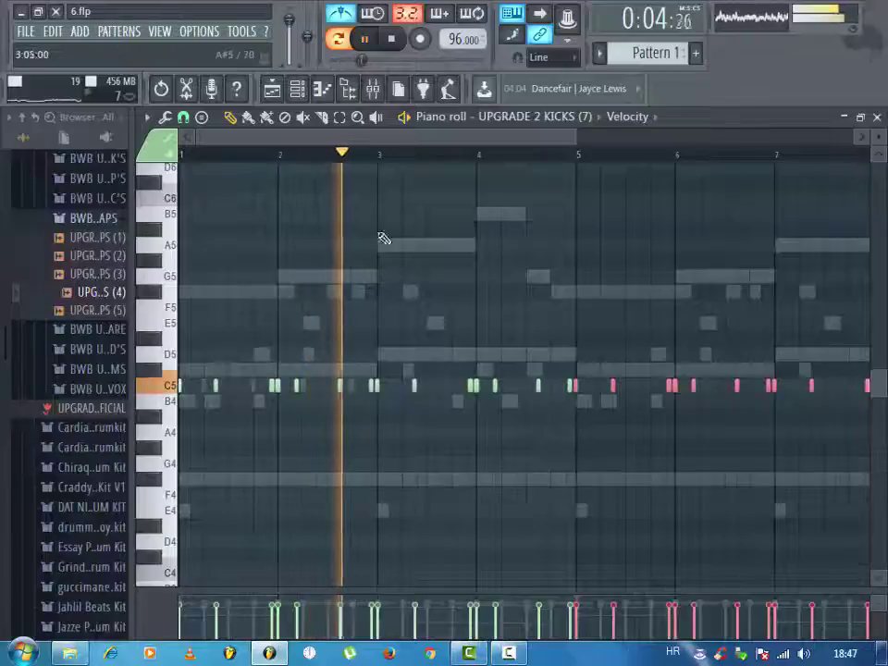
pyautogui.moveTo(195, 138); pyautogui.dragTo(398, 143)
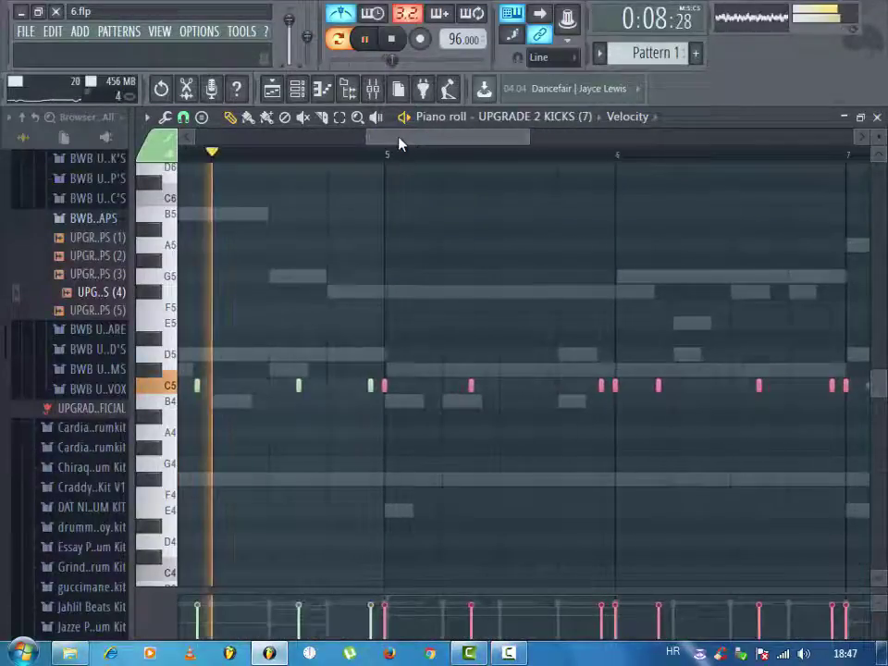
pyautogui.moveTo(444, 142); pyautogui.dragTo(587, 140)
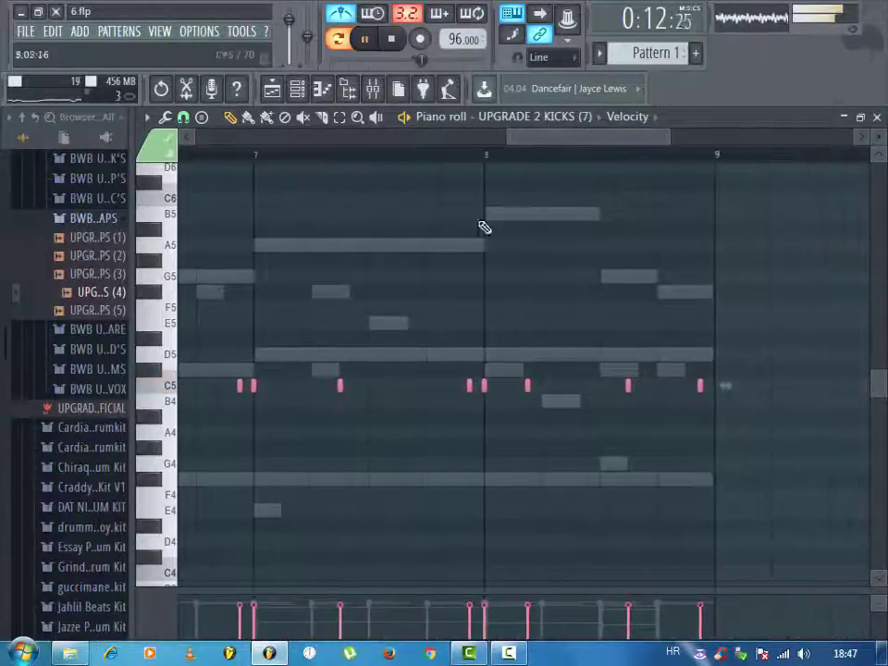
pyautogui.press('Escape')
# - Repeat the two-bar snap pattern in its piano roll until it fills eight bars, and play the result
pyautogui.rightClick(321, 306)
pyautogui.click(388, 300)
pyautogui.press('space')
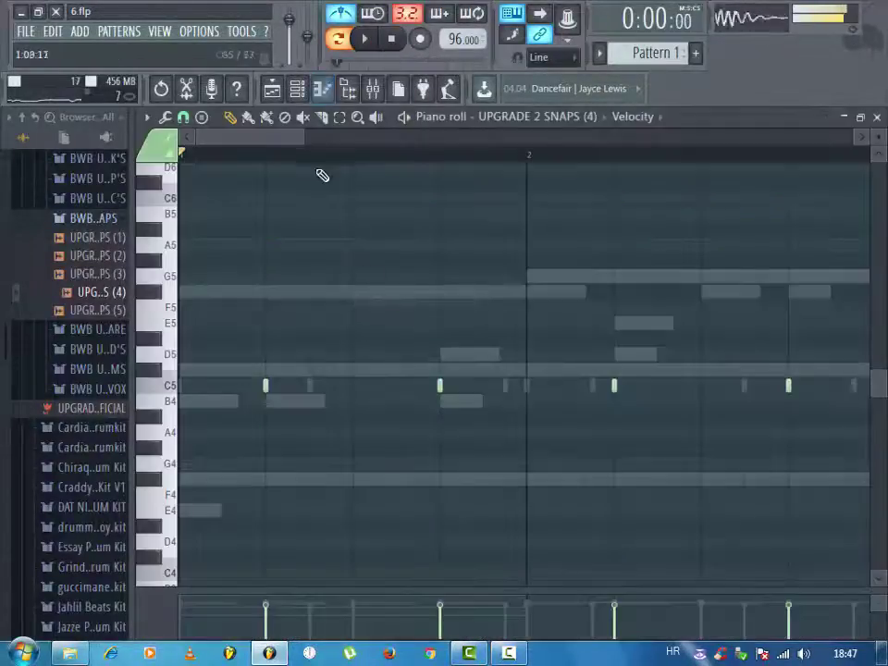
pyautogui.moveTo(302, 137); pyautogui.dragTo(557, 142)
pyautogui.moveTo(519, 318); pyautogui.dragTo(192, 406)
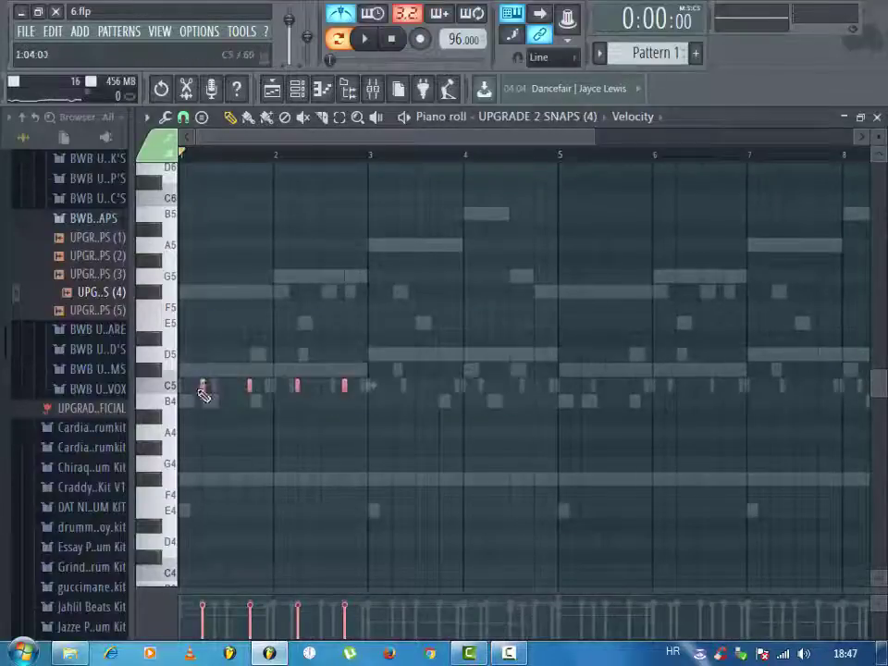
pyautogui.hotkey('ctrl', 'b')
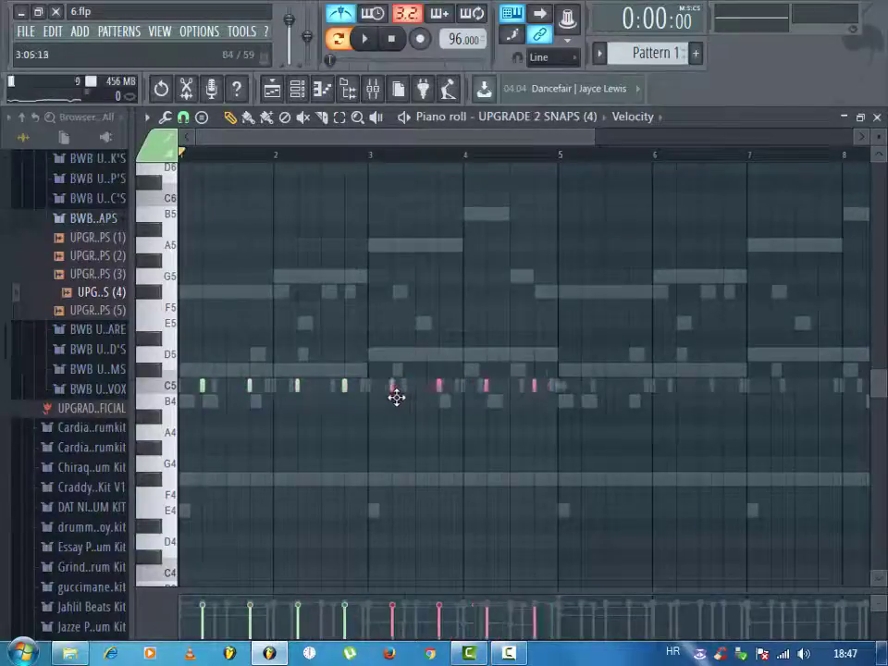
pyautogui.moveTo(631, 369); pyautogui.dragTo(200, 387)
pyautogui.hotkey('ctrl', 'b')
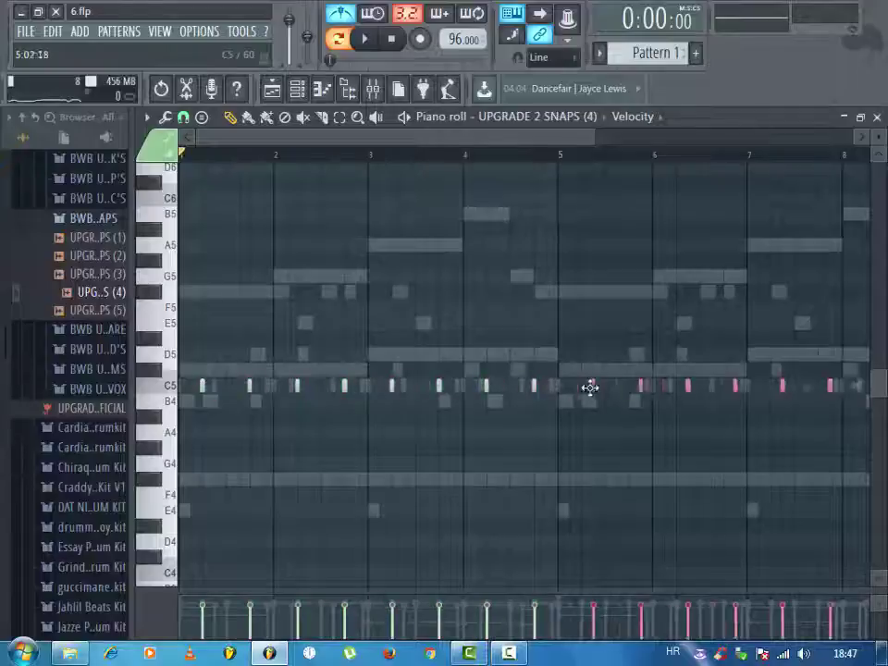
pyautogui.press('space')
pyautogui.press('Escape')
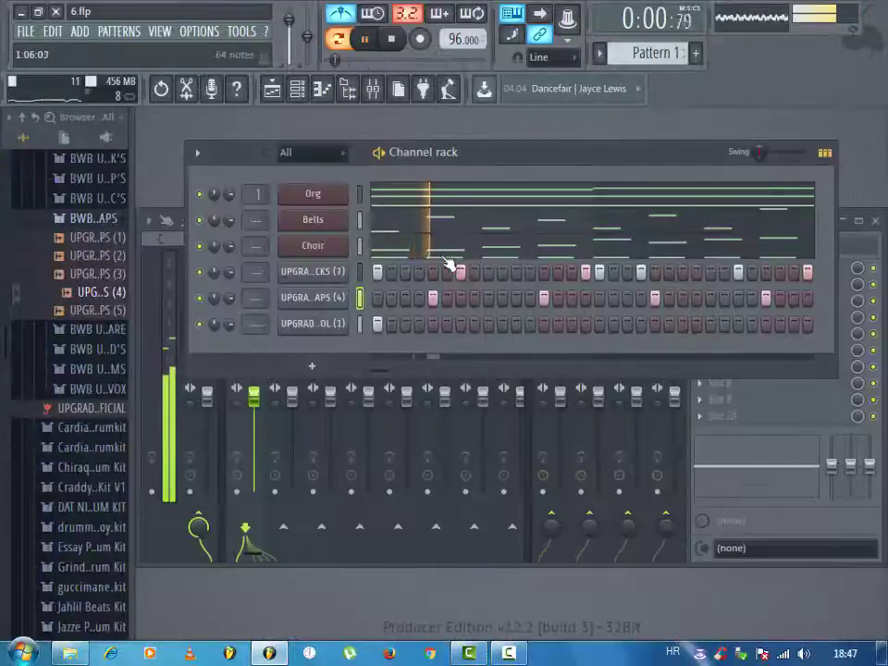
# - Audition the UPGRADE 2 SNARE samples one after another, from number 1 through number 14
pyautogui.click(79, 220)
pyautogui.click(74, 238)
pyautogui.click(82, 267)
pyautogui.click(80, 230)
pyautogui.click(81, 211)
pyautogui.click(81, 194)
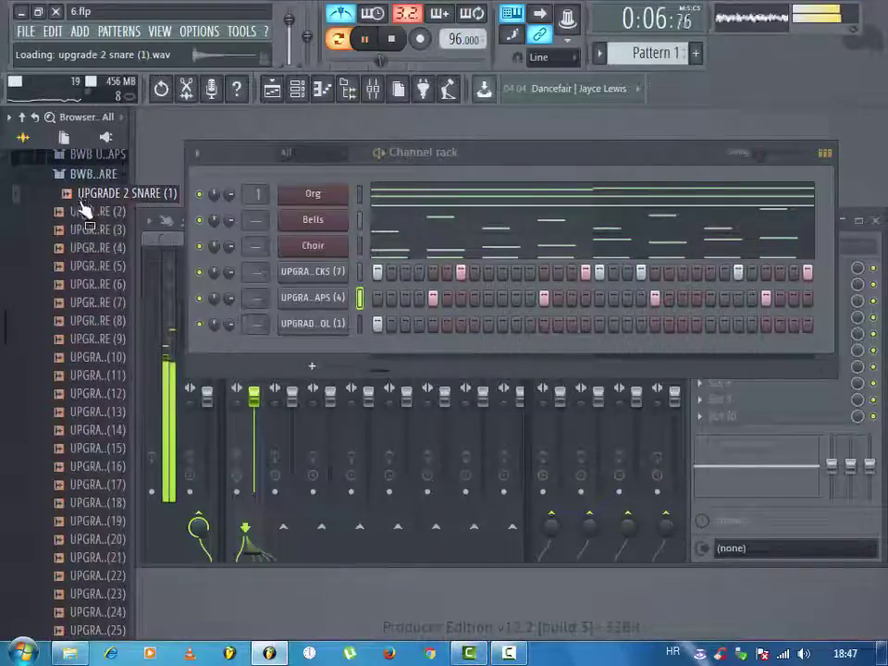
pyautogui.click(82, 211)
pyautogui.click(81, 230)
pyautogui.click(82, 248)
pyautogui.click(82, 267)
pyautogui.click(83, 284)
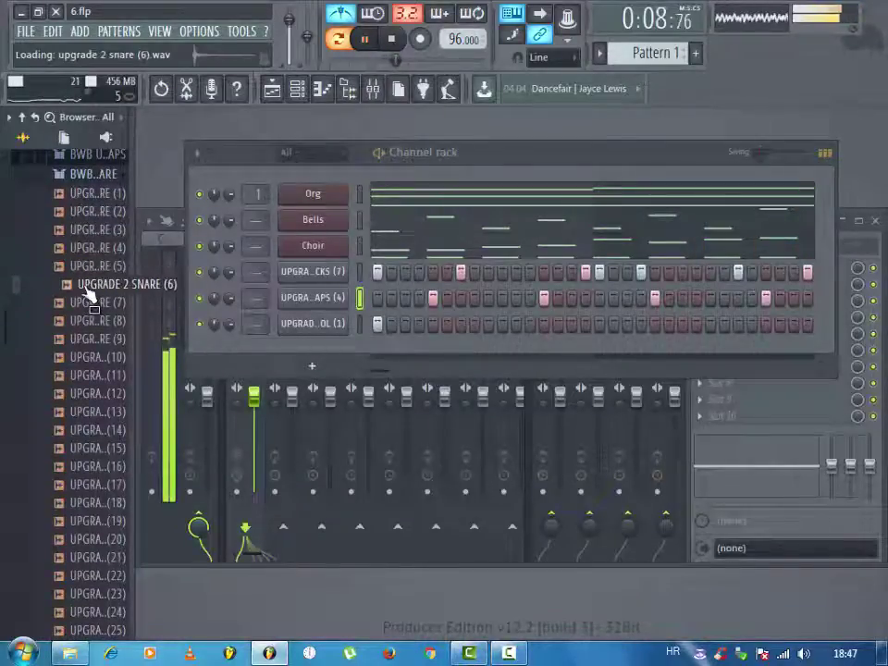
pyautogui.click(83, 302)
pyautogui.click(86, 321)
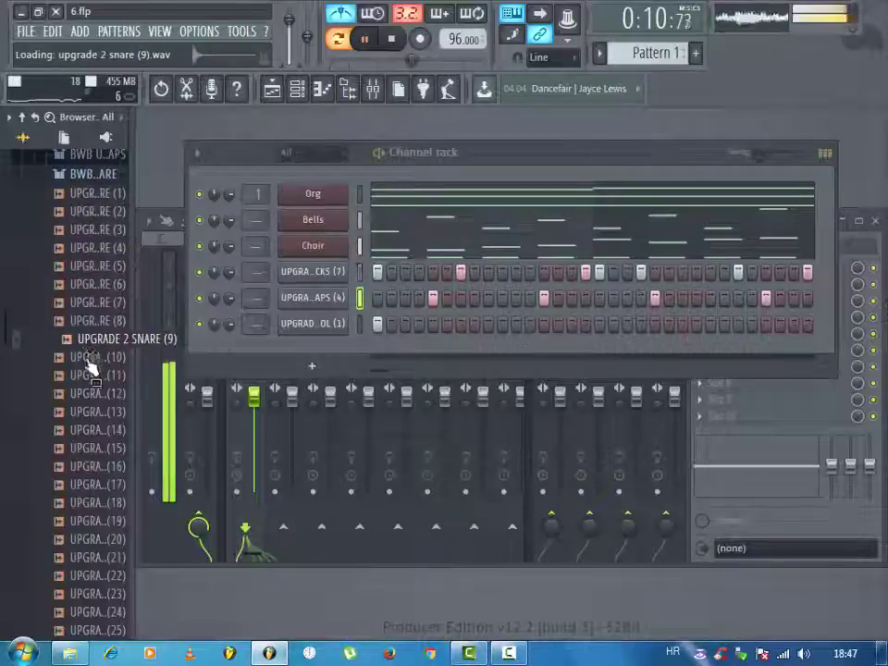
pyautogui.press('Down')
pyautogui.press('Down')
pyautogui.press('Down')
pyautogui.press('Down')
pyautogui.press('Down')
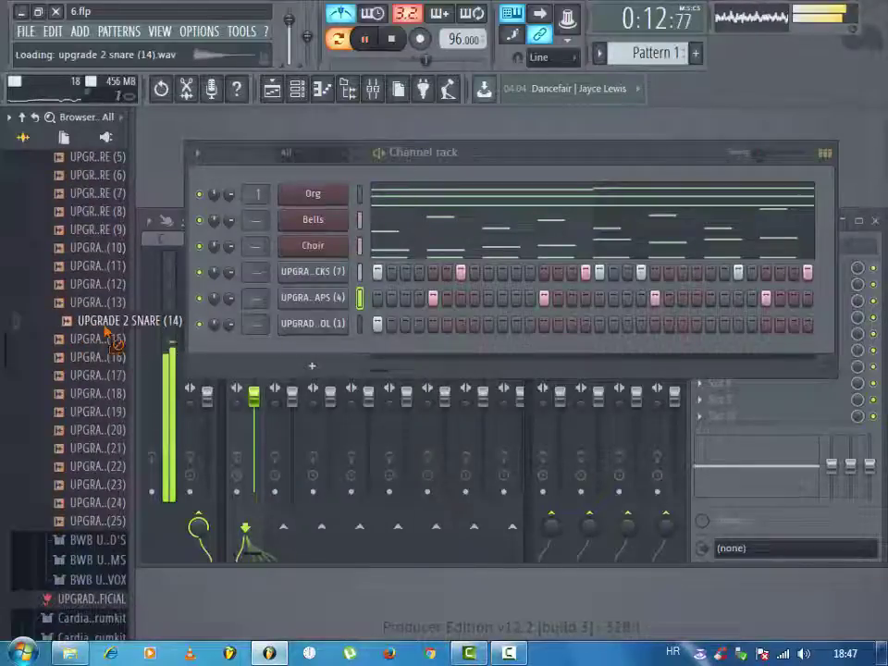
# - Add the UPGRADE 2 SNARE (14) sample as a channel below the snap and set it to cut itself
pyautogui.moveTo(105, 330); pyautogui.dragTo(292, 328)
pyautogui.rightClick(291, 325)
pyautogui.click(378, 418)
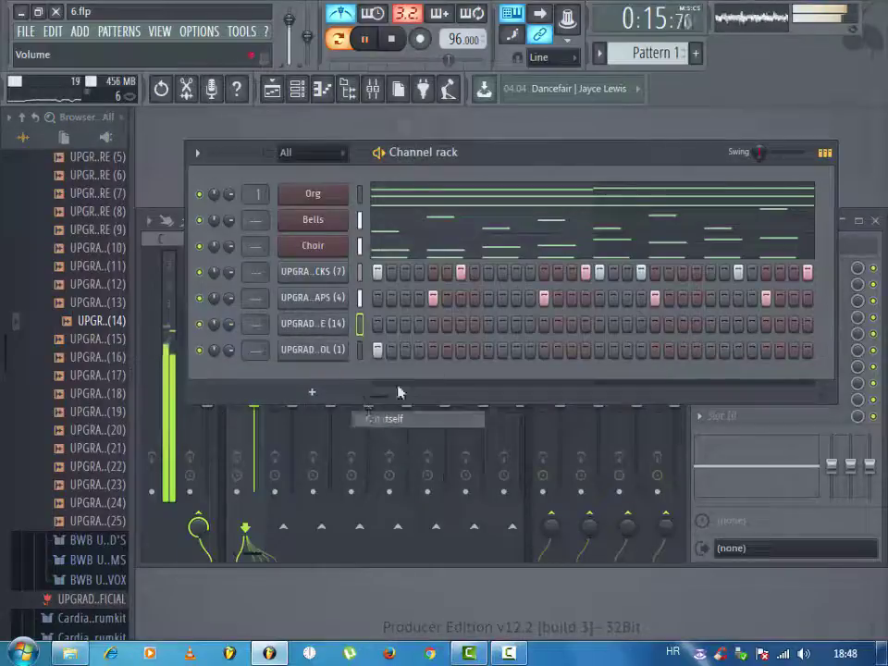
# - Try UPGRADE 2 SNARE (14) hits in the step sequencer, including steps 9 and 15, while the beat plays, and stop playback
pyautogui.click(475, 324)
pyautogui.click(530, 324)
pyautogui.click(475, 324)
pyautogui.click(572, 323)
pyautogui.click(627, 324)
pyautogui.press('space')
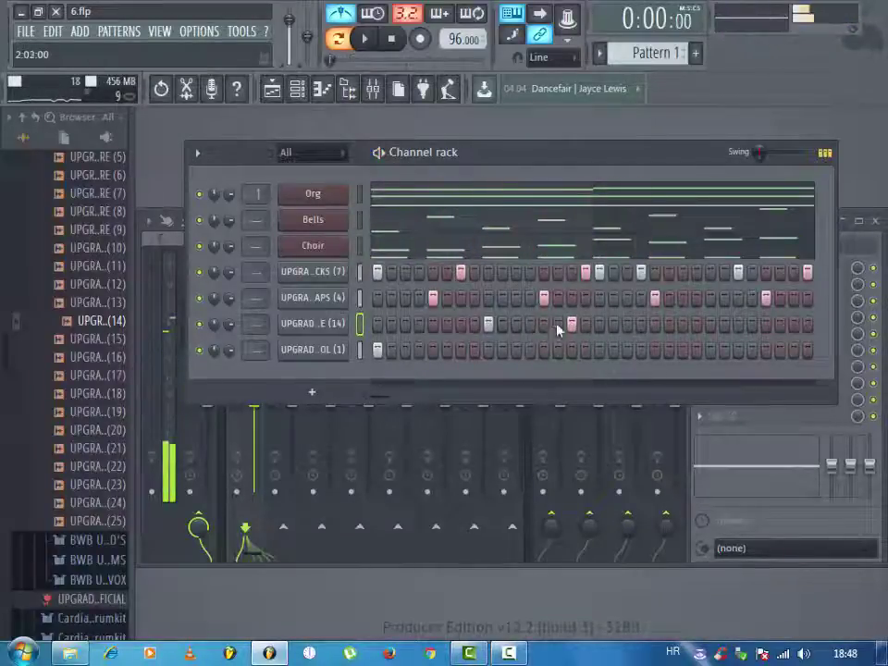
# - Delete the UPGRADE 2 SNARE (14) channel from the rack
pyautogui.rightClick(347, 319)
pyautogui.click(377, 490)
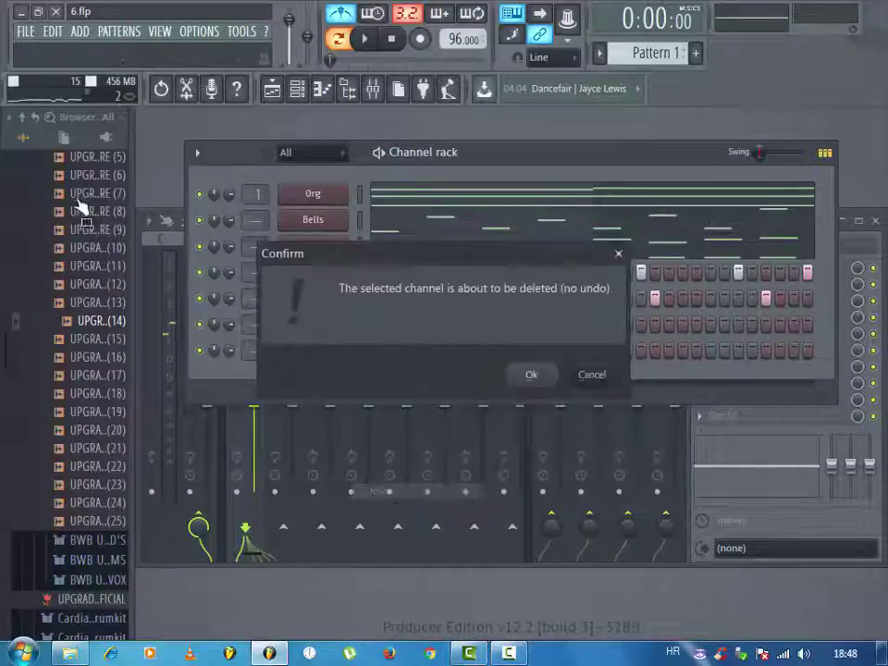
pyautogui.press('Return')
# - Collapse the snare folder, expand the BWB UPGRADE 2 TOMS folder and audition its single TOM samples
pyautogui.scroll(4, 4, 297)
pyautogui.click(85, 279)
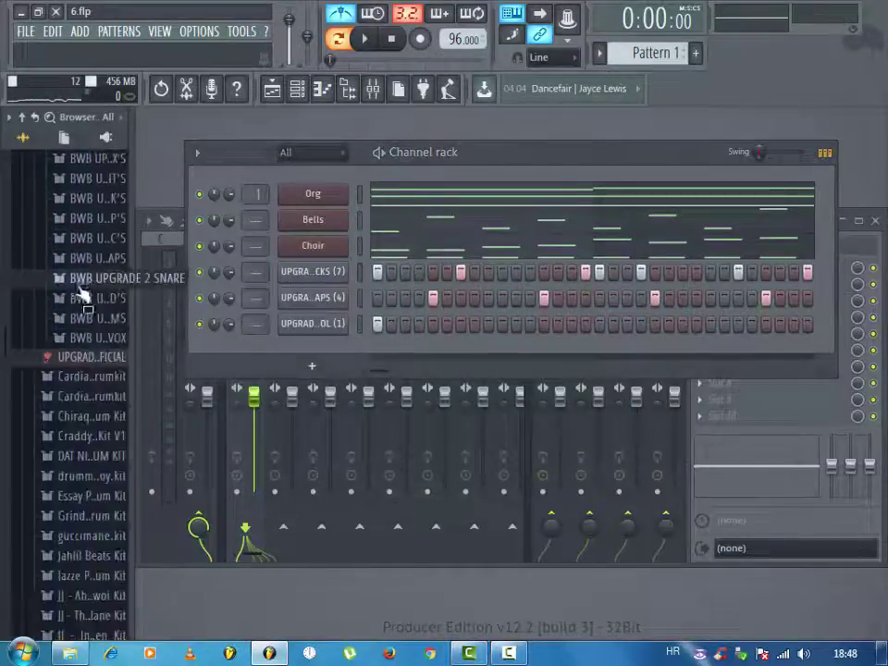
pyautogui.click(73, 337)
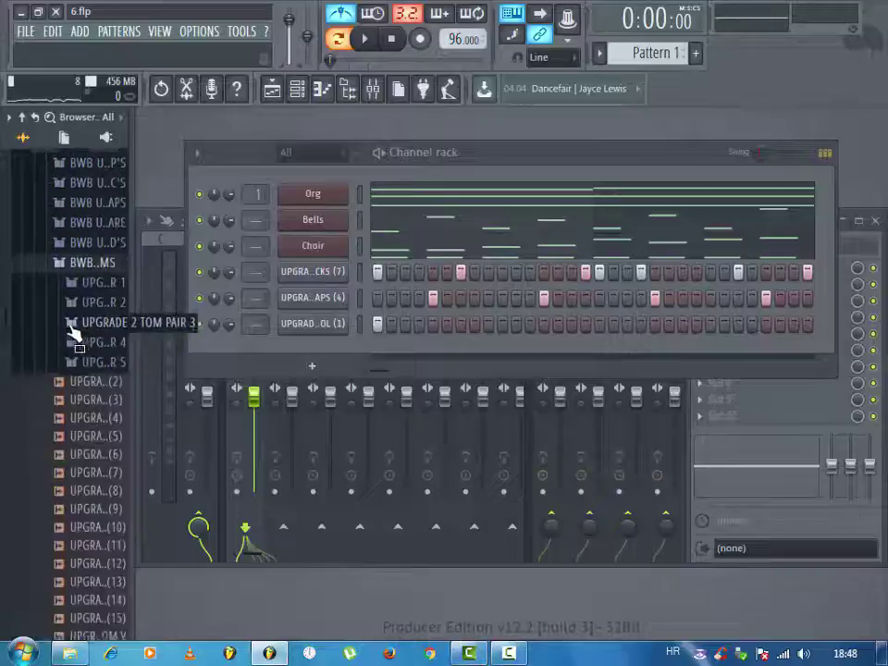
pyautogui.click(75, 414)
pyautogui.click(78, 396)
pyautogui.click(73, 377)
pyautogui.click(69, 413)
pyautogui.click(73, 431)
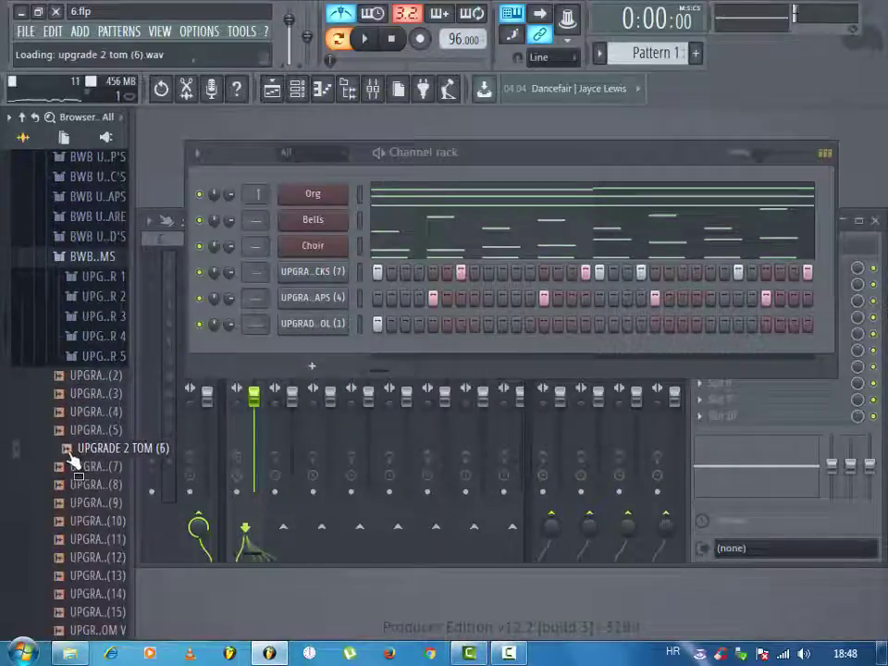
pyautogui.click(80, 419)
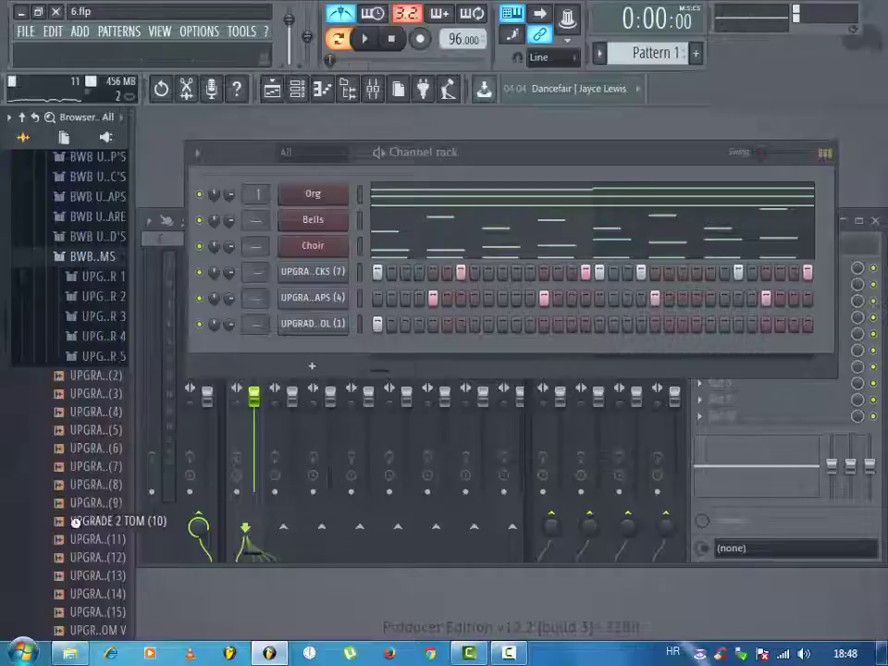
pyautogui.scroll(-3, 80, 485)
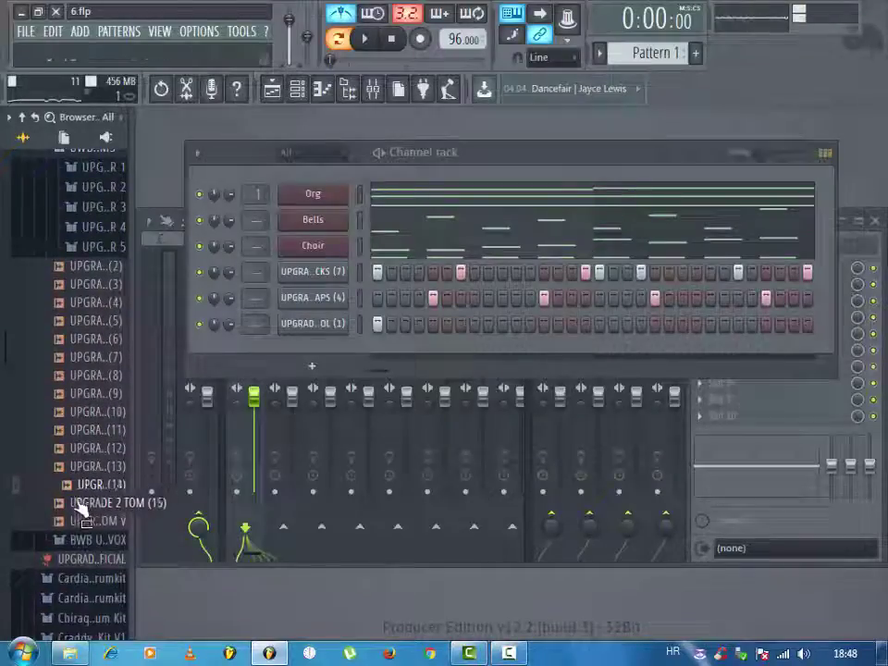
# - Audition the samples in the UPGRADE 2 TOM PAIR 4 and TOM PAIR 2 folders, and collapse the toms folder
pyautogui.click(83, 229)
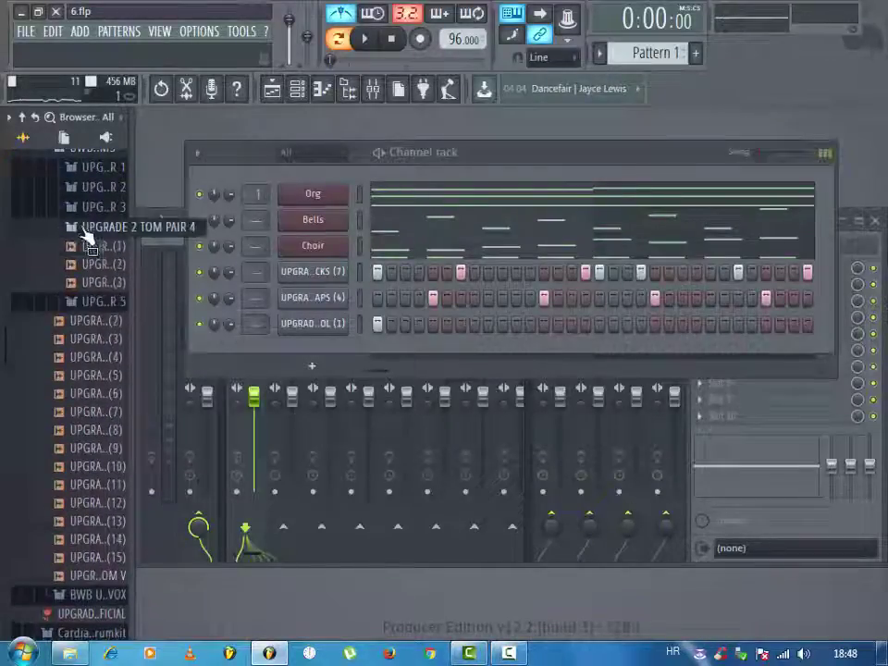
pyautogui.click(83, 250)
pyautogui.click(85, 268)
pyautogui.click(89, 285)
pyautogui.click(95, 231)
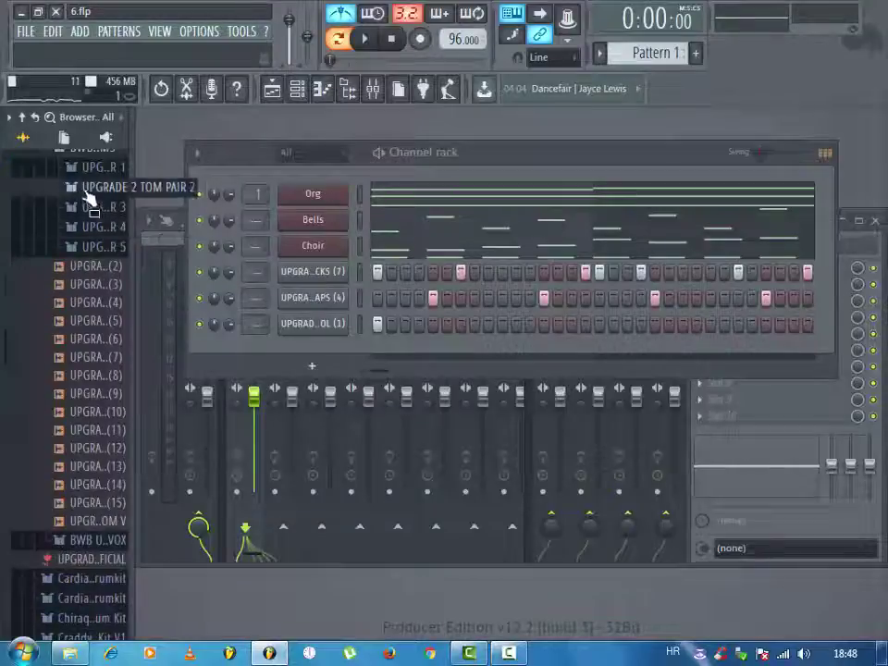
pyautogui.click(87, 192)
pyautogui.scroll(3, 98, 218)
pyautogui.click(86, 319)
pyautogui.click(84, 337)
pyautogui.click(83, 354)
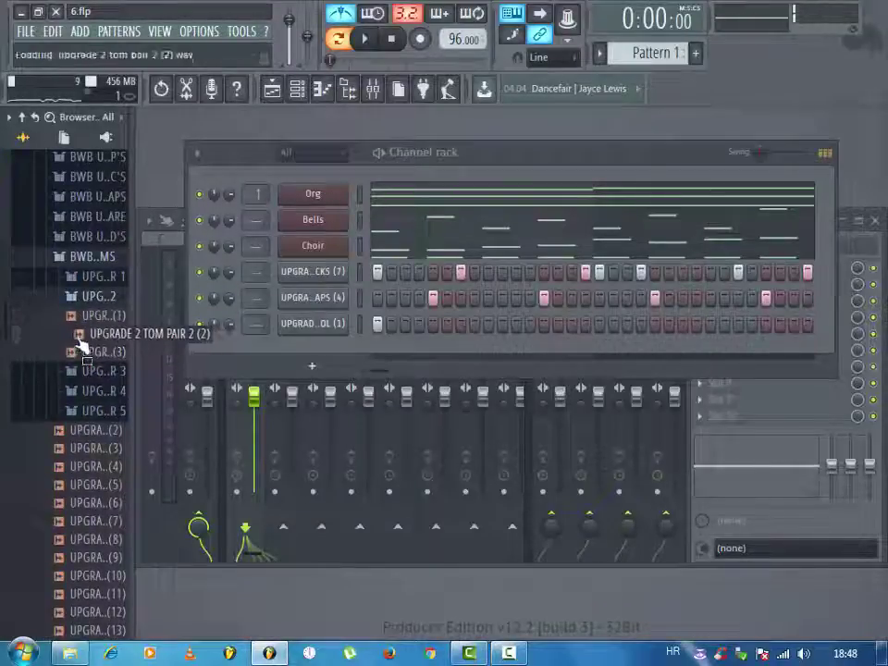
pyautogui.click(87, 296)
pyautogui.click(81, 256)
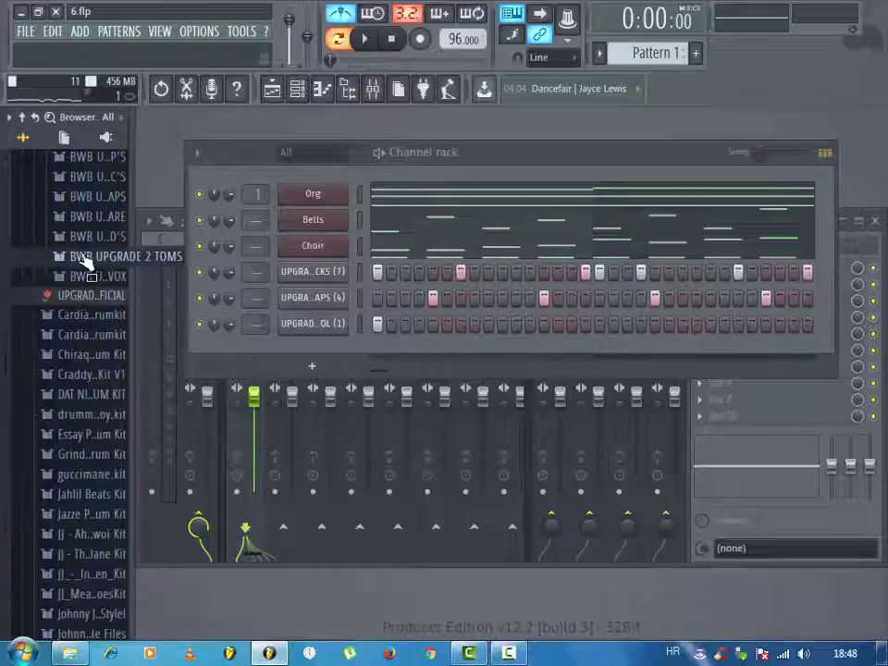
# - Reopen the toms folder and audition the samples of TOM PAIR 1 and TOM PAIR 2
pyautogui.click(86, 257)
pyautogui.click(96, 279)
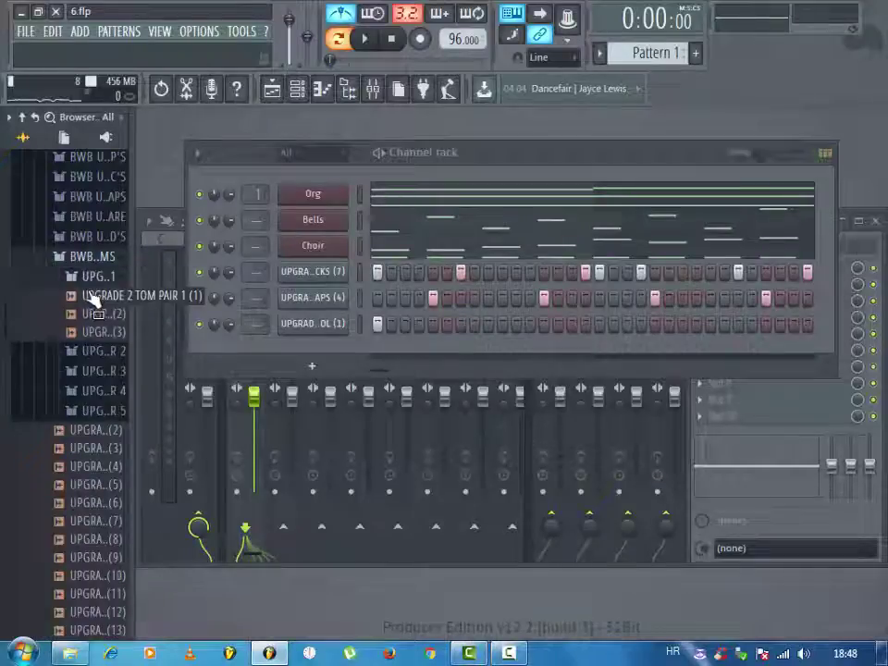
pyautogui.click(89, 297)
pyautogui.click(90, 315)
pyautogui.click(89, 333)
pyautogui.click(90, 279)
pyautogui.click(90, 296)
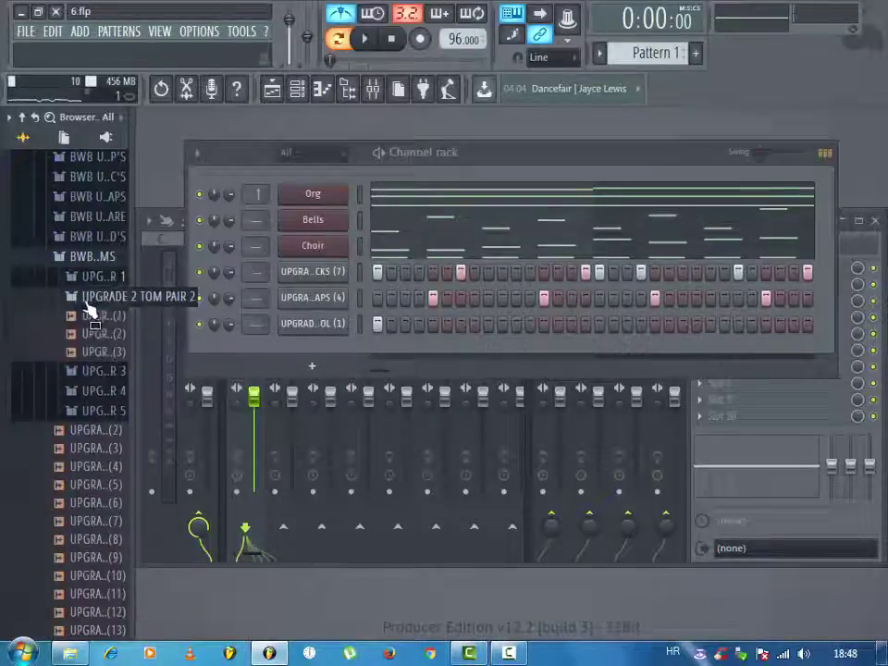
pyautogui.click(90, 316)
pyautogui.click(90, 334)
pyautogui.click(89, 301)
# - Audition the samples of the TOM PAIR 3, TOM PAIR 4 and TOM PAIR 5 folders one after another
pyautogui.click(88, 320)
pyautogui.click(88, 337)
pyautogui.click(90, 354)
pyautogui.click(91, 373)
pyautogui.click(93, 315)
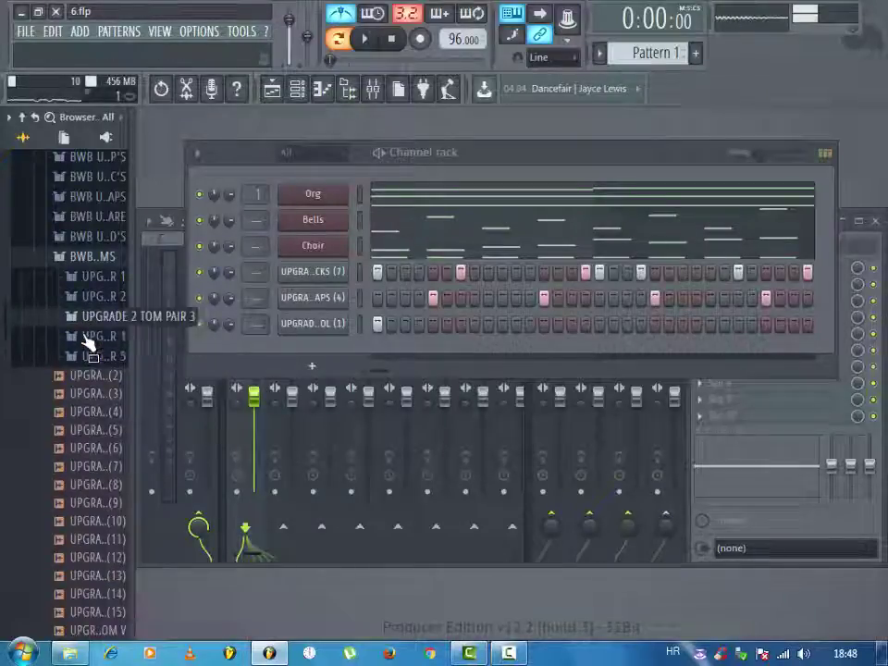
pyautogui.click(91, 335)
pyautogui.click(93, 356)
pyautogui.click(95, 374)
pyautogui.click(97, 392)
pyautogui.click(93, 336)
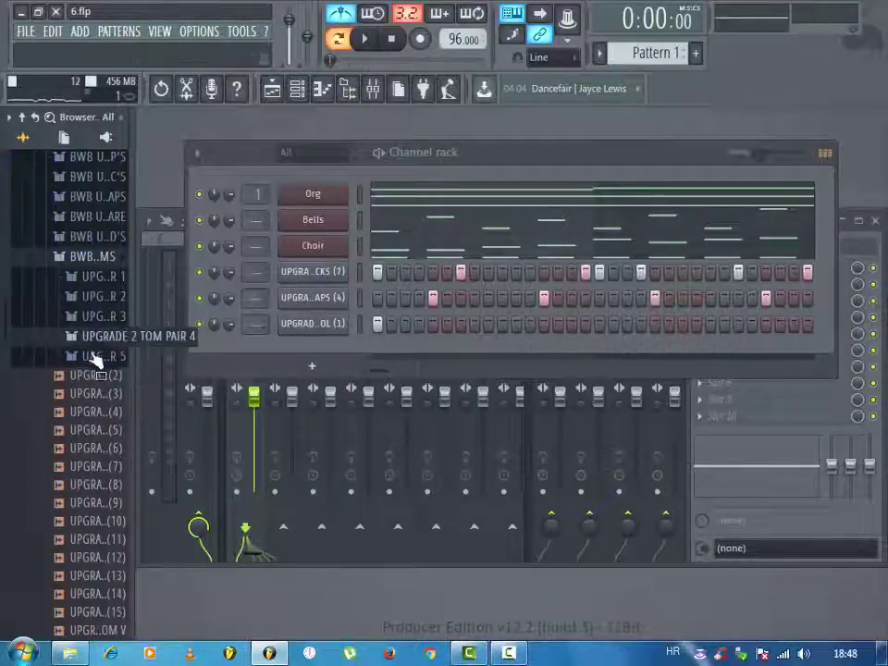
pyautogui.click(95, 354)
pyautogui.click(96, 373)
pyautogui.click(97, 393)
pyautogui.click(96, 413)
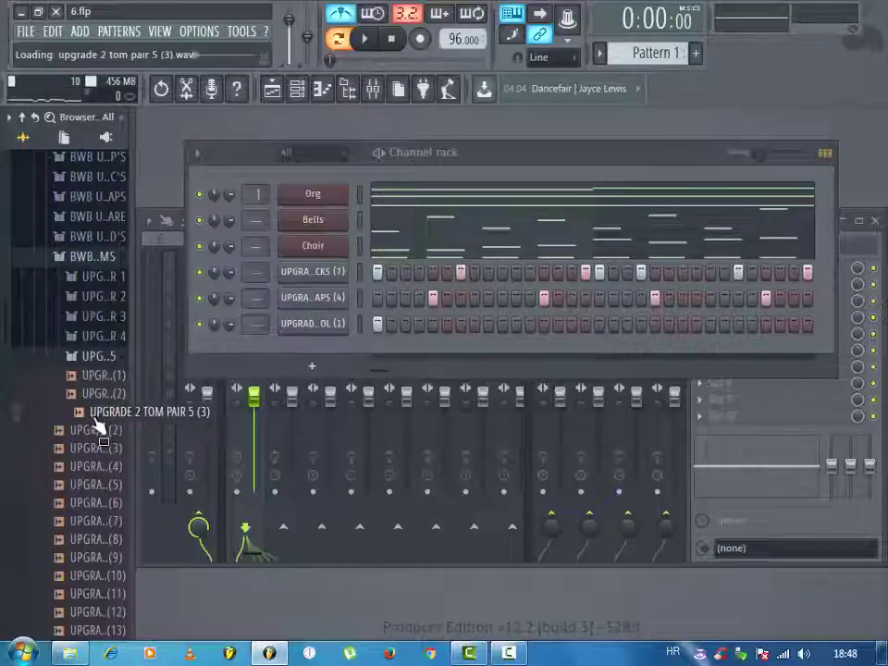
# - Audition UPGRADE 2 TOM (2) to (4), add TOM (4) as a channel at the end of the rack and set it to cut itself
pyautogui.click(93, 430)
pyautogui.click(92, 448)
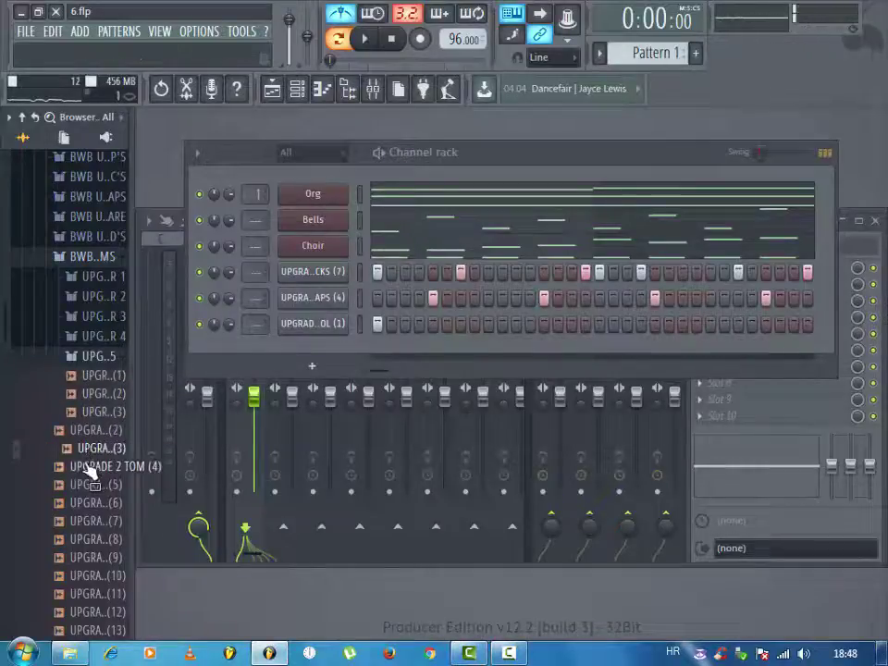
pyautogui.click(88, 466)
pyautogui.moveTo(88, 466); pyautogui.dragTo(306, 356)
pyautogui.rightClick(310, 350)
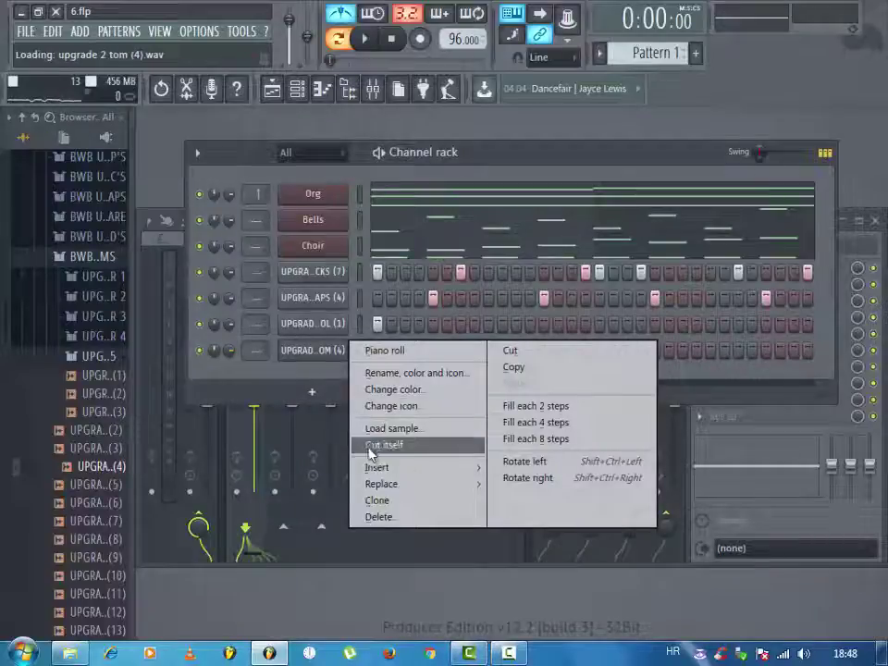
pyautogui.click(372, 447)
# - Add the UPGRADE 2 TOM (3) sample as a channel below TOM (4) and set it to cut itself
pyautogui.moveTo(106, 449); pyautogui.dragTo(293, 377)
pyautogui.rightClick(297, 378)
pyautogui.click(389, 470)
# - Audition the UPGRADE 2 TOM samples from number 9 through number 13
pyautogui.click(105, 560)
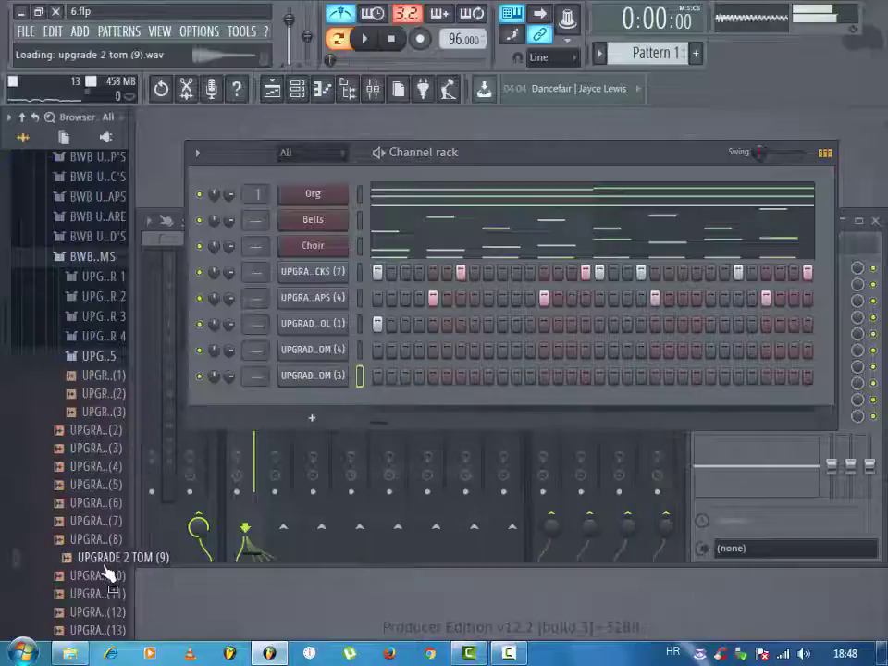
pyautogui.click(92, 576)
pyautogui.click(92, 594)
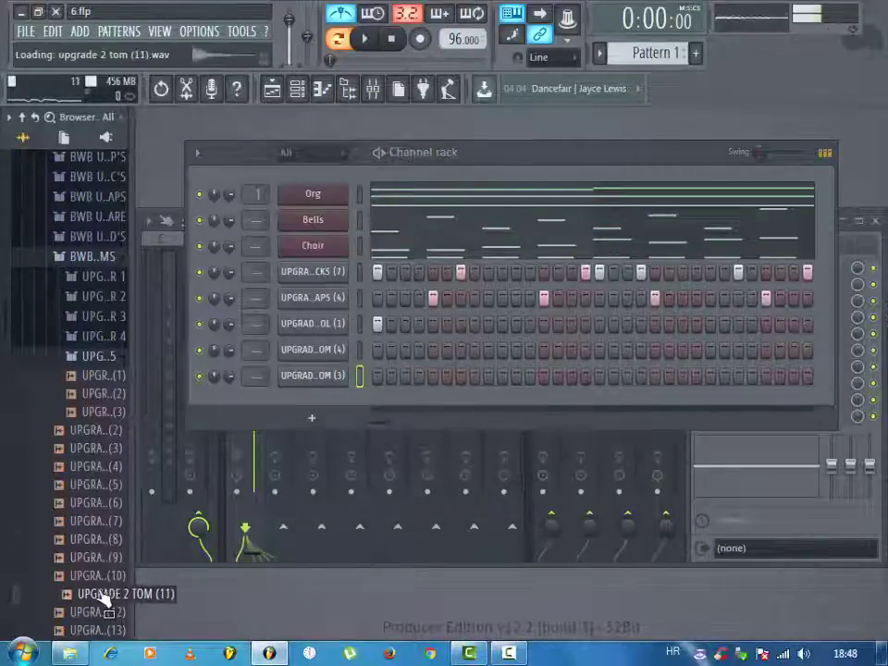
pyautogui.click(92, 612)
pyautogui.click(93, 631)
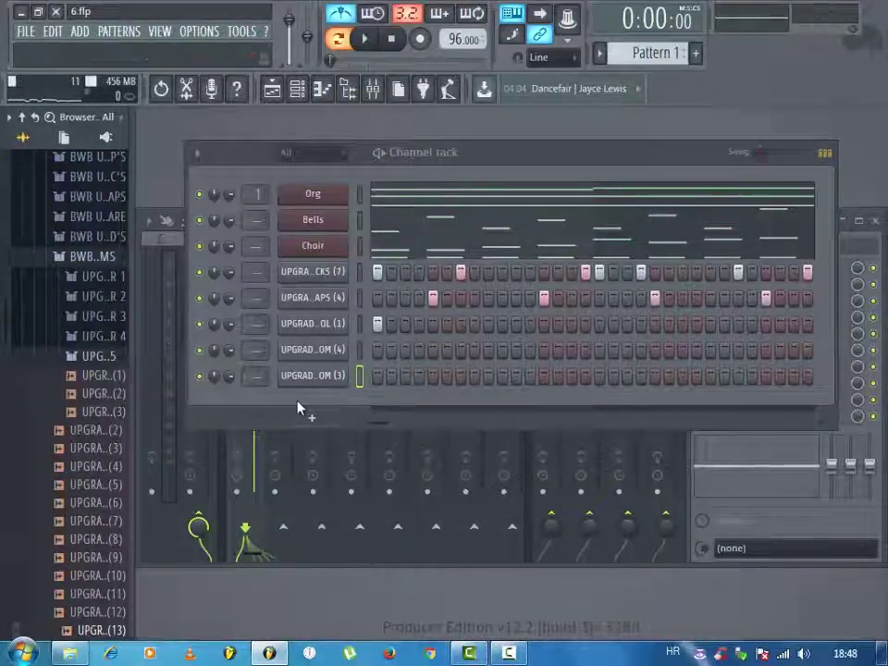
# - While the beat plays, place TOM (4) hits on steps 23 and 25 and TOM (3) hits on steps 26 and 31
pyautogui.press('space')
pyautogui.click(682, 350)
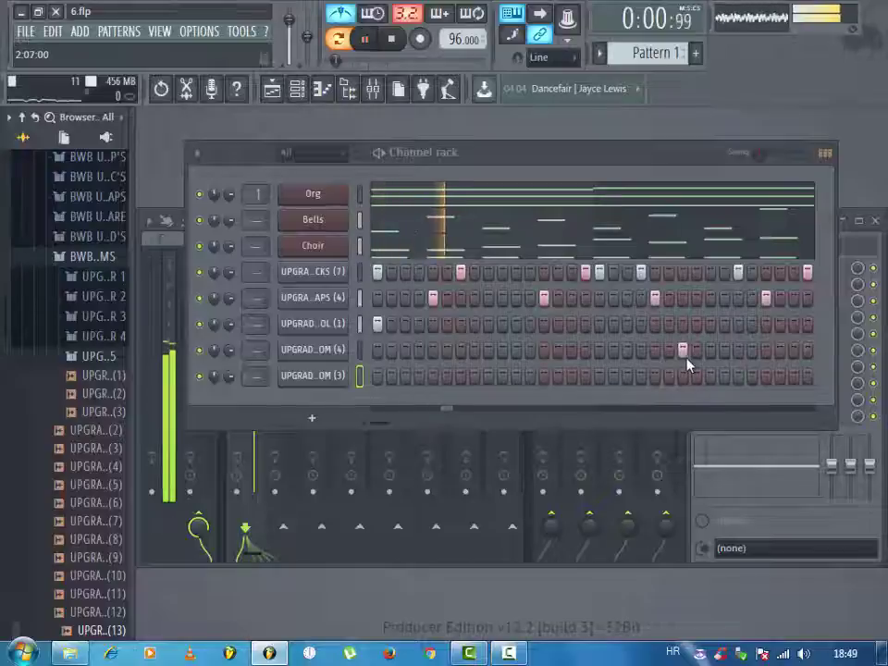
pyautogui.click(709, 355)
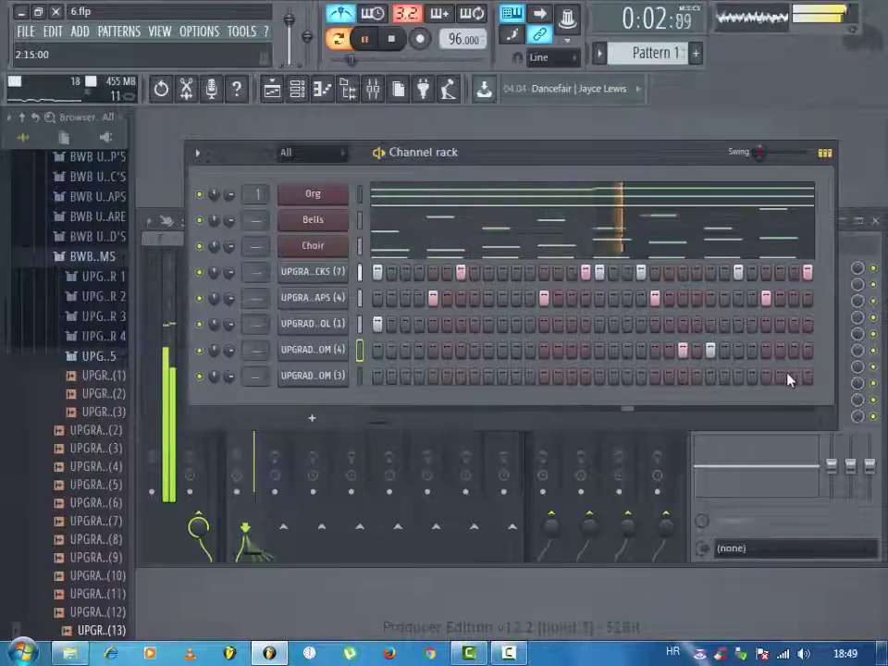
pyautogui.click(792, 376)
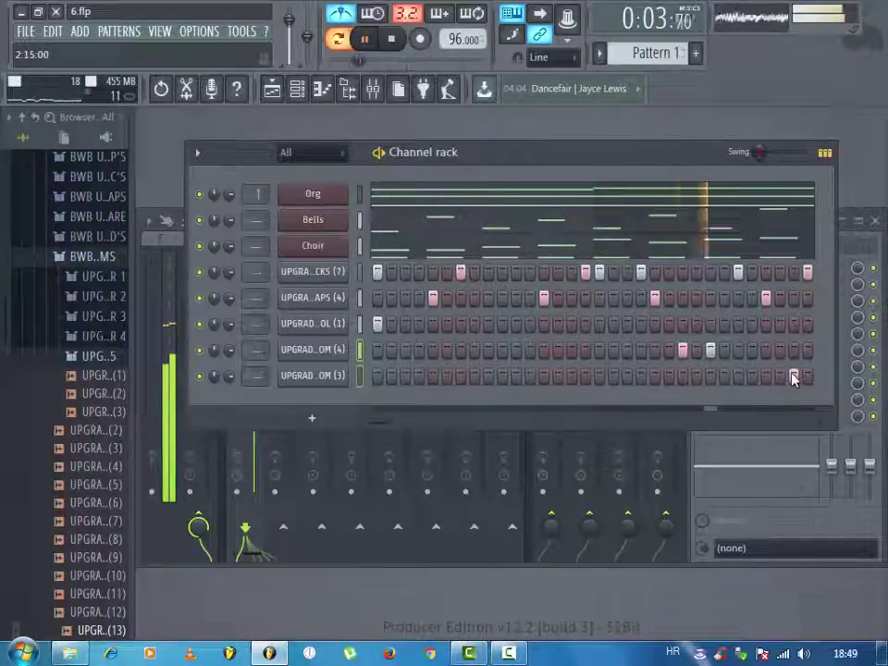
pyautogui.click(743, 352)
pyautogui.rightClick(743, 353)
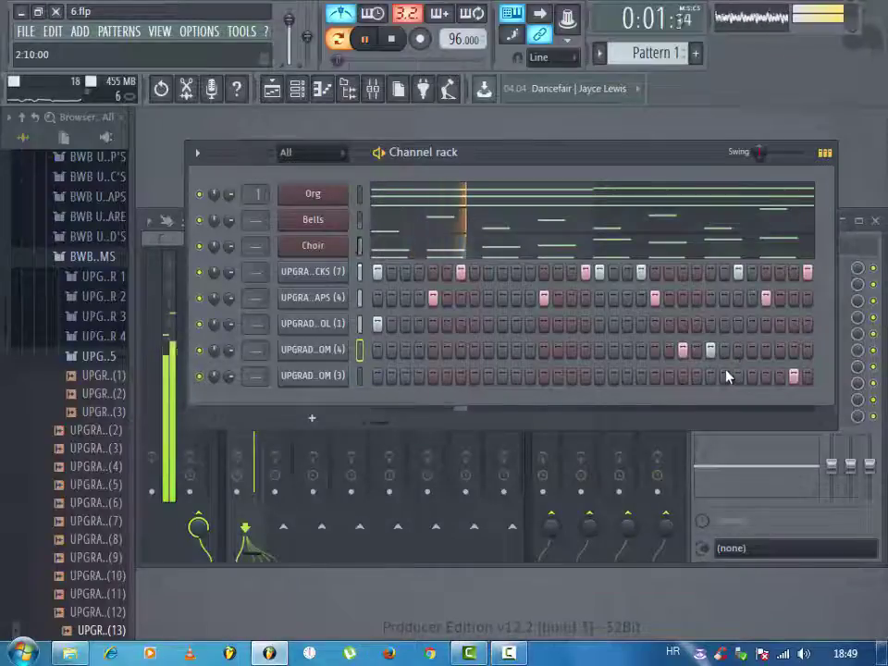
pyautogui.click(724, 376)
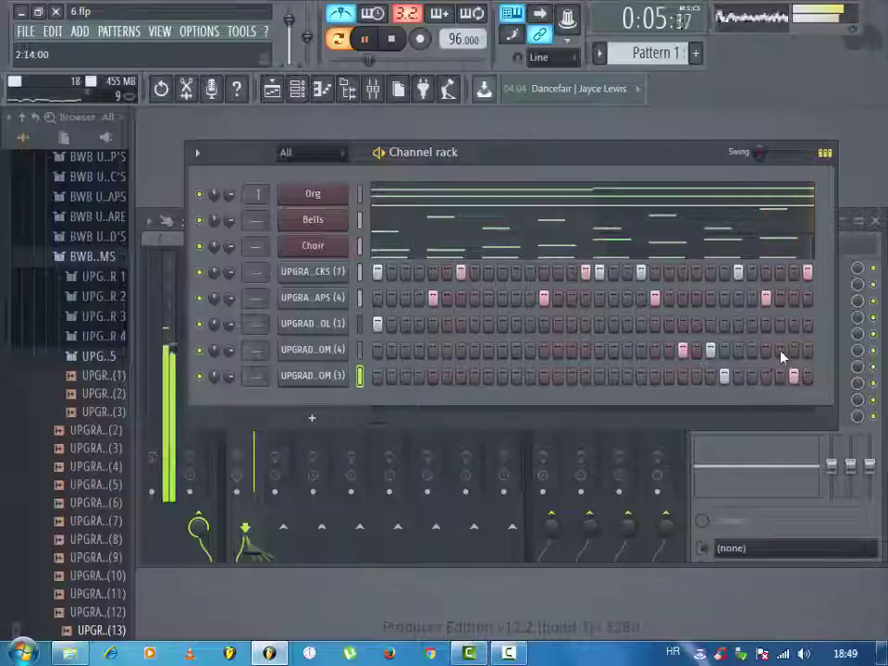
# - Stop playback and copy the two TOM (4) notes from bar 2 to the same position in bar 4 in its piano roll
pyautogui.press('space')
pyautogui.rightClick(336, 351)
pyautogui.click(384, 350)
pyautogui.moveTo(427, 348); pyautogui.dragTo(373, 390)
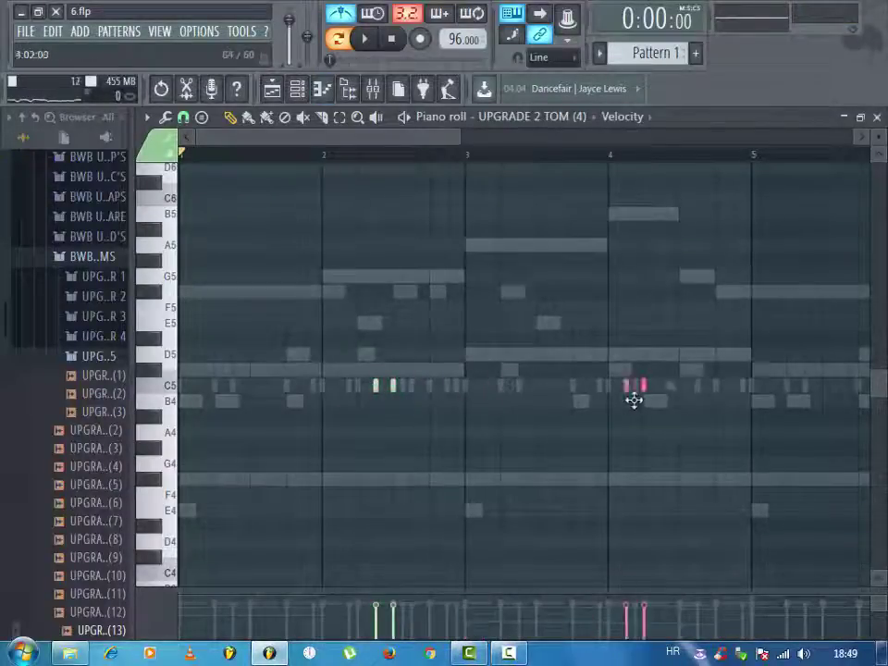
pyautogui.keyDown('ctrl'); pyautogui.click(718, 424); pyautogui.keyUp('ctrl')
pyautogui.press('F6')
# - Copy the two TOM (3) notes from bar 2 to the same position in bar 4 in its piano roll
pyautogui.rightClick(333, 379)
pyautogui.click(365, 375)
pyautogui.moveTo(516, 388); pyautogui.dragTo(536, 388)
pyautogui.moveTo(600, 379); pyautogui.dragTo(512, 405)
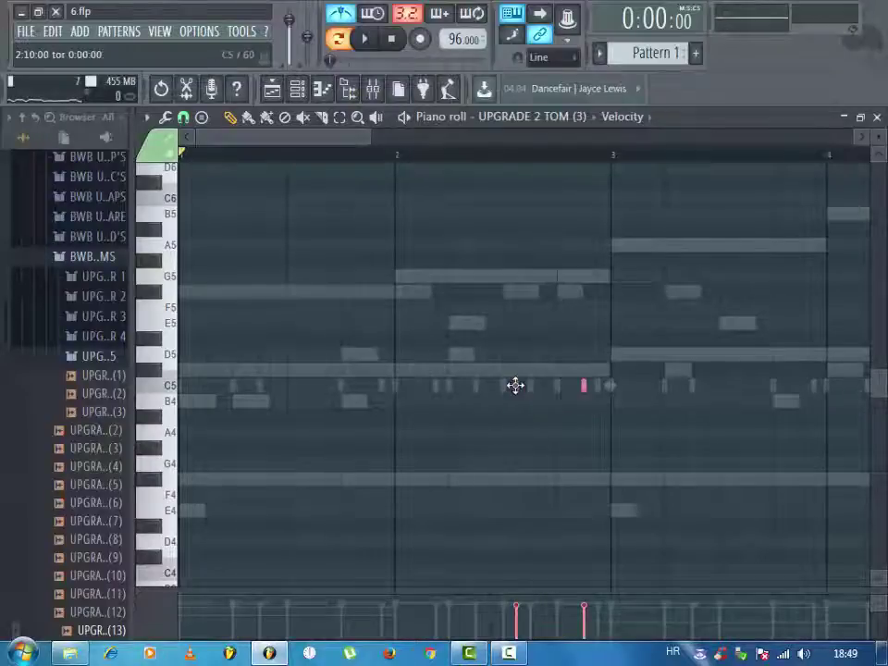
pyautogui.moveTo(707, 396); pyautogui.dragTo(753, 395)
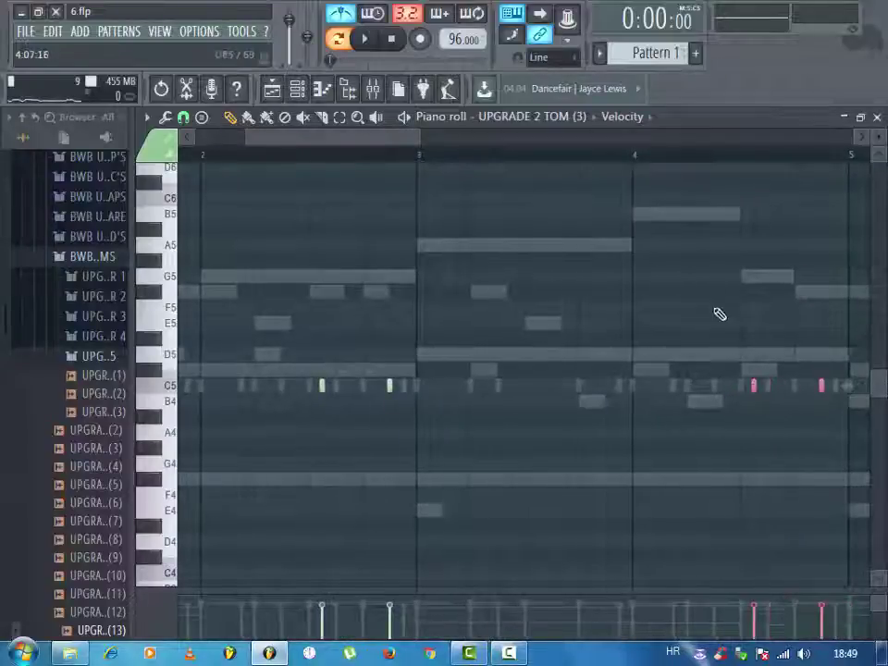
pyautogui.press('Escape')
# - Delete the original bar 2 notes from the piano rolls of both TOM (4) and TOM (3)
pyautogui.rightClick(324, 359)
pyautogui.click(380, 349)
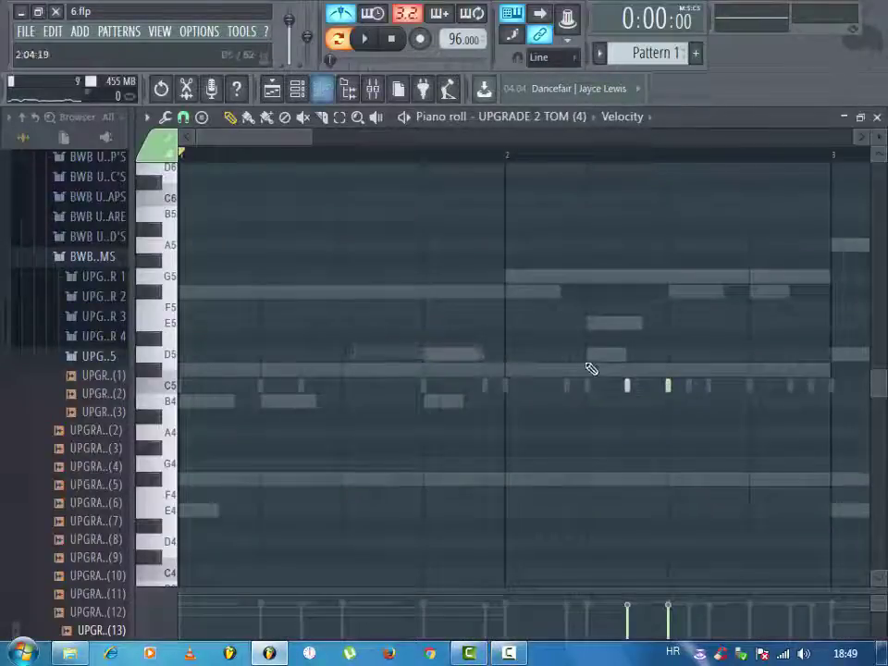
pyautogui.press('F7')
pyautogui.rightClick(318, 379)
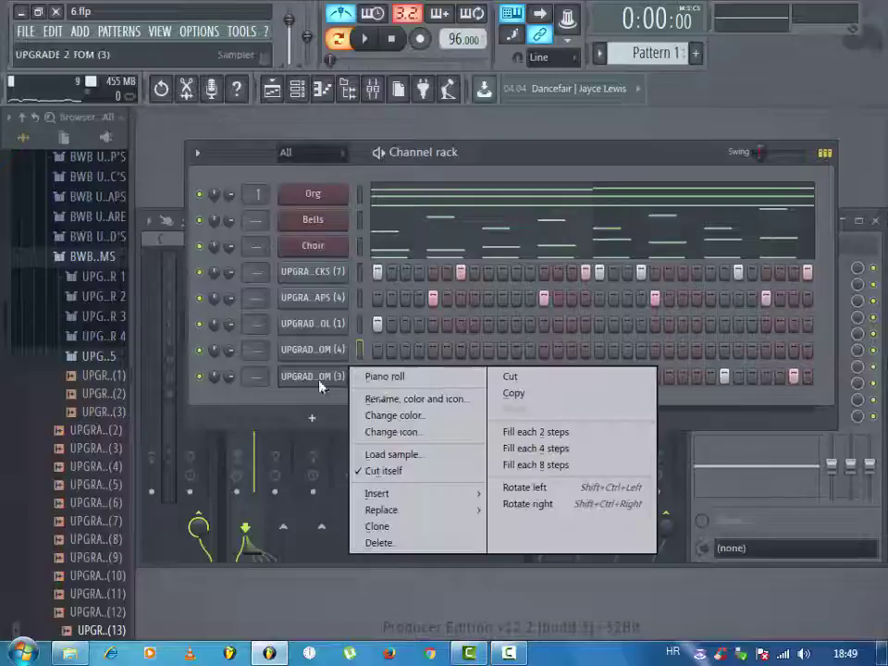
pyautogui.click(377, 377)
pyautogui.moveTo(276, 136); pyautogui.dragTo(470, 138)
pyautogui.rightClick(395, 385)
# - Copy the bar 4 TOM (3) notes to the same position in bar 8 and return to the channel rack
pyautogui.moveTo(767, 347); pyautogui.dragTo(637, 422)
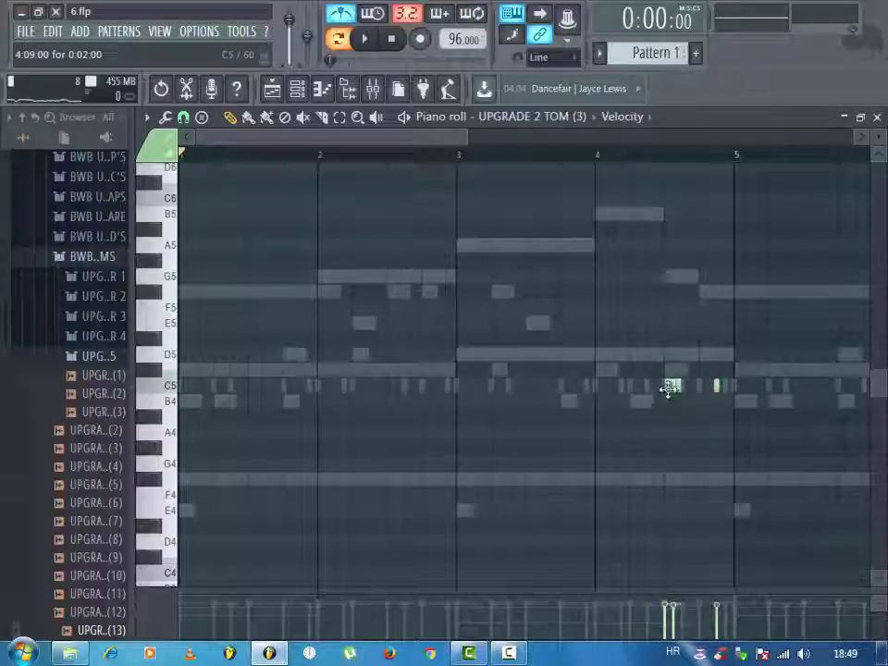
pyautogui.moveTo(773, 388); pyautogui.dragTo(699, 404)
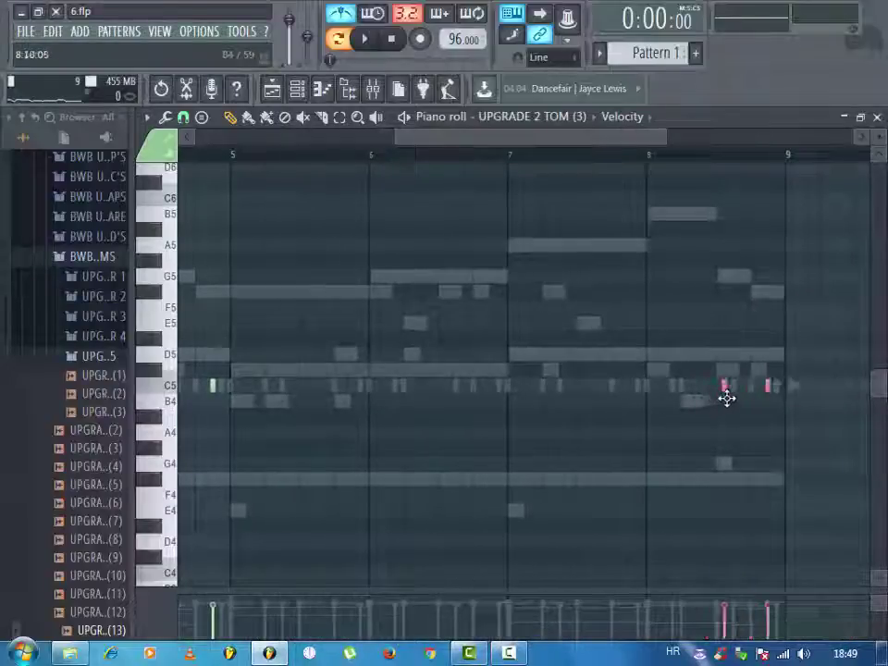
pyautogui.press('F6')
# - View TOM (4)'s piano roll, start playback and return to the channel rack
pyautogui.rightClick(298, 357)
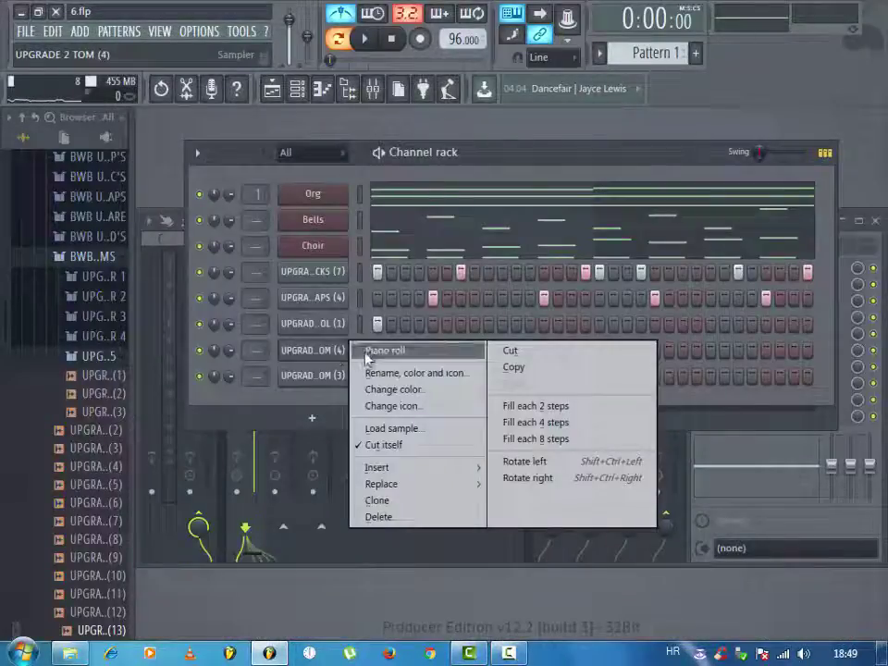
pyautogui.click(379, 349)
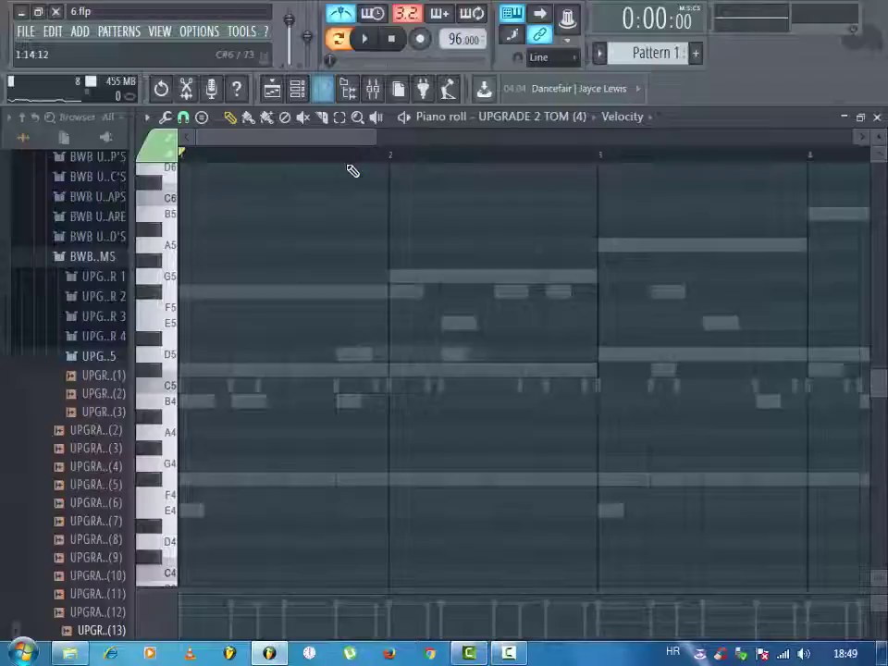
pyautogui.press('space')
pyautogui.click(876, 118)
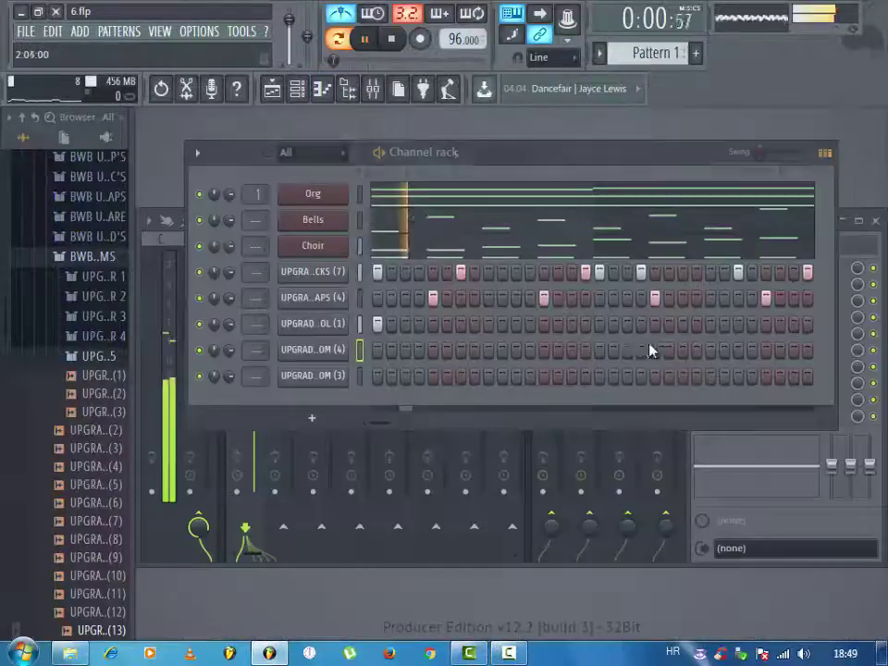
# - Audition samples in the UPGRADE 2 hits folder and add UPGRADE 2 HITS (4) Br Stab as a new channel
pyautogui.click(74, 257)
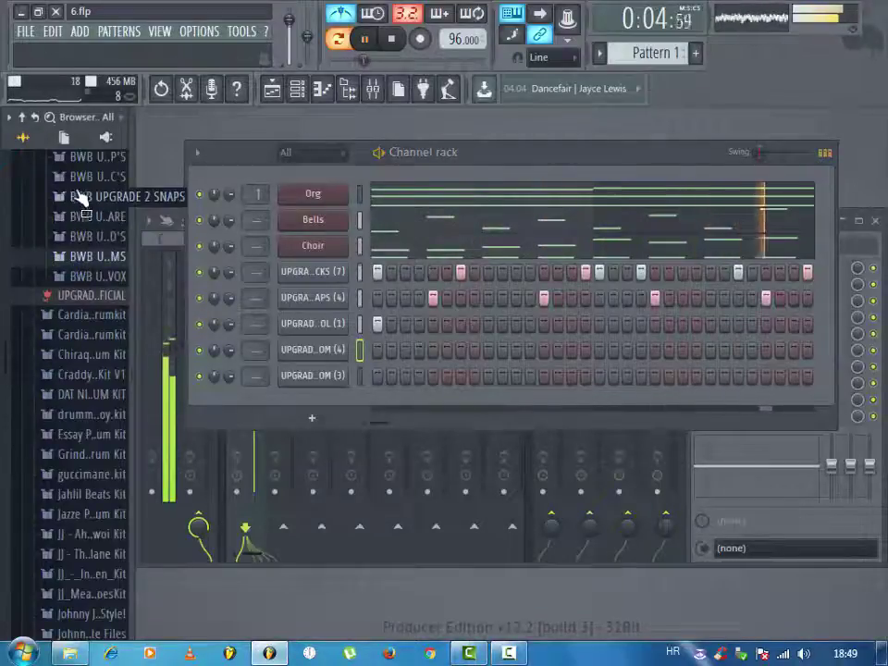
pyautogui.scroll(3, 80, 208)
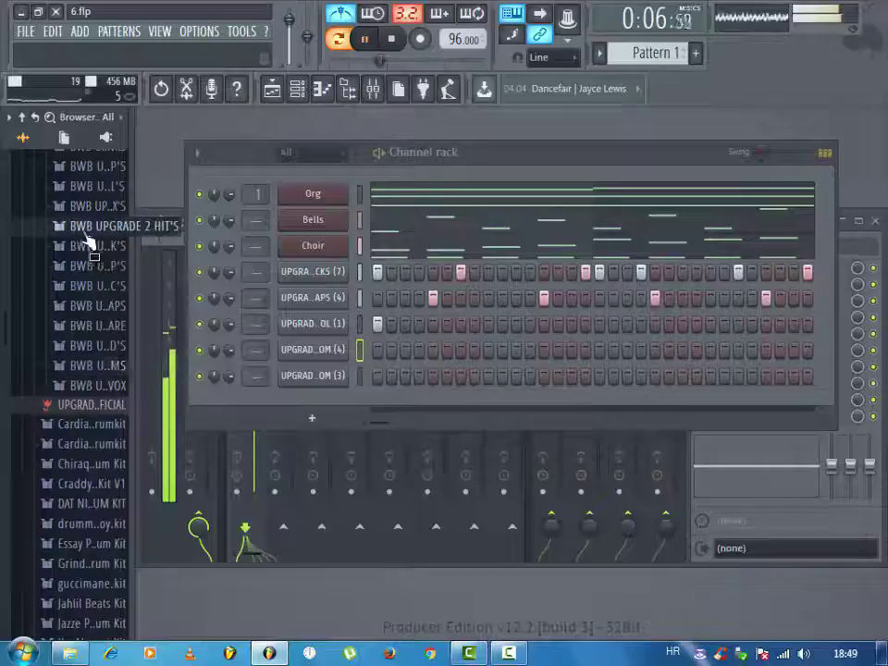
pyautogui.click(87, 224)
pyautogui.click(93, 269)
pyautogui.click(92, 250)
pyautogui.click(93, 304)
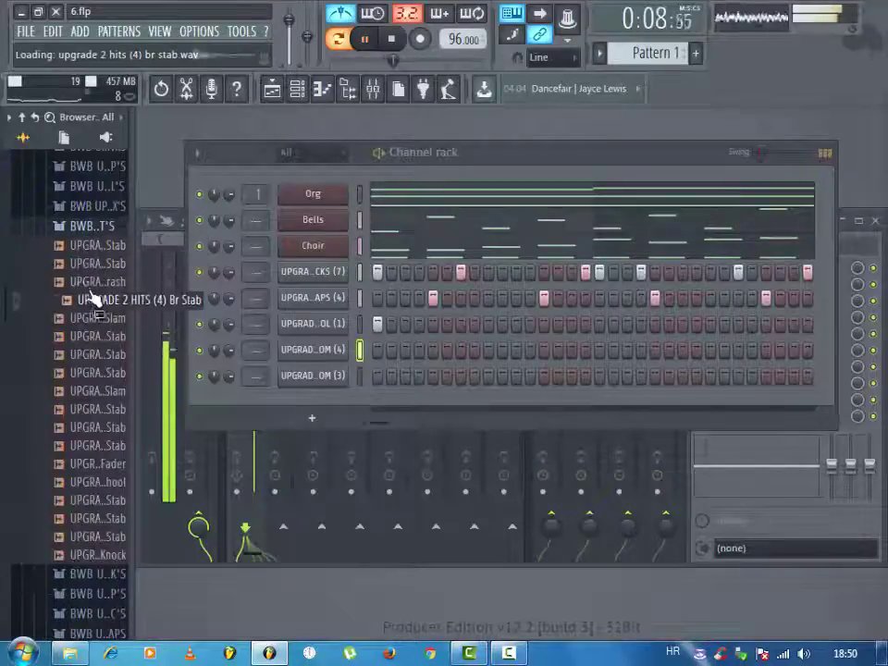
pyautogui.click(93, 268)
pyautogui.click(93, 286)
pyautogui.click(92, 301)
pyautogui.moveTo(94, 307); pyautogui.dragTo(312, 404)
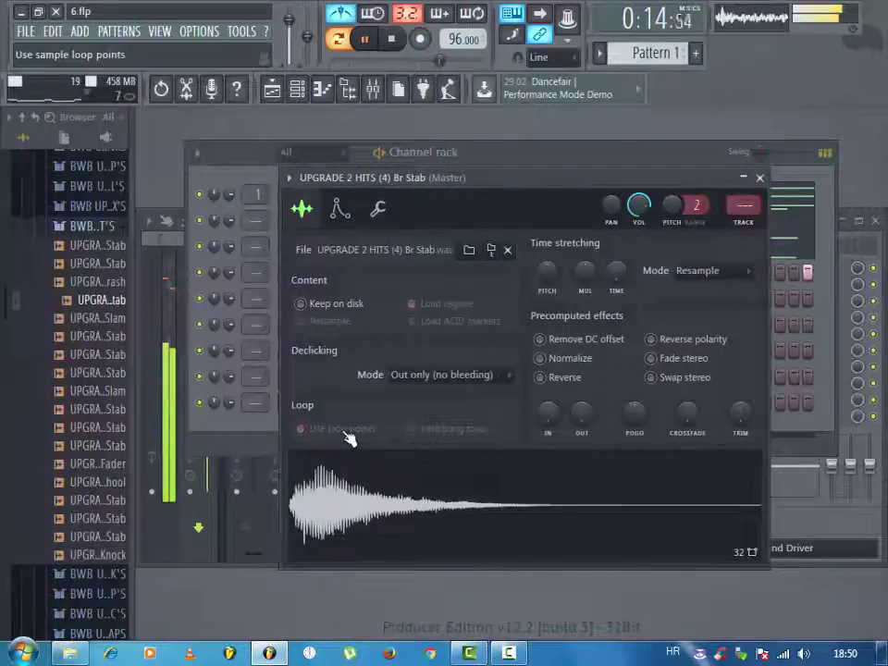
# - Set the Br Stab channel to cut itself, then detect the sample's pitch regions in Edison and return to the channel settings
pyautogui.click(378, 209)
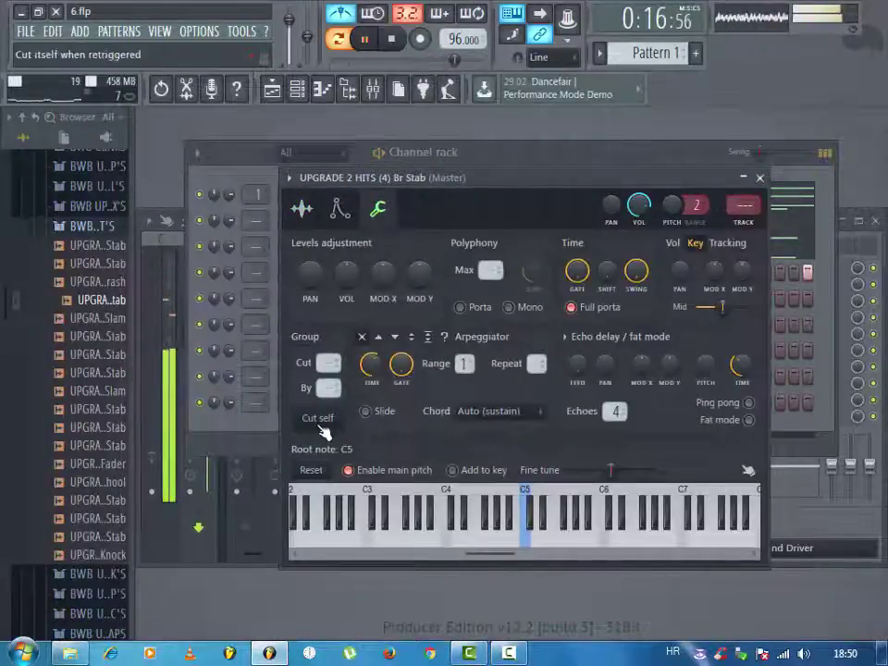
pyautogui.click(302, 209)
pyautogui.rightClick(386, 502)
pyautogui.click(408, 542)
pyautogui.rightClick(281, 409)
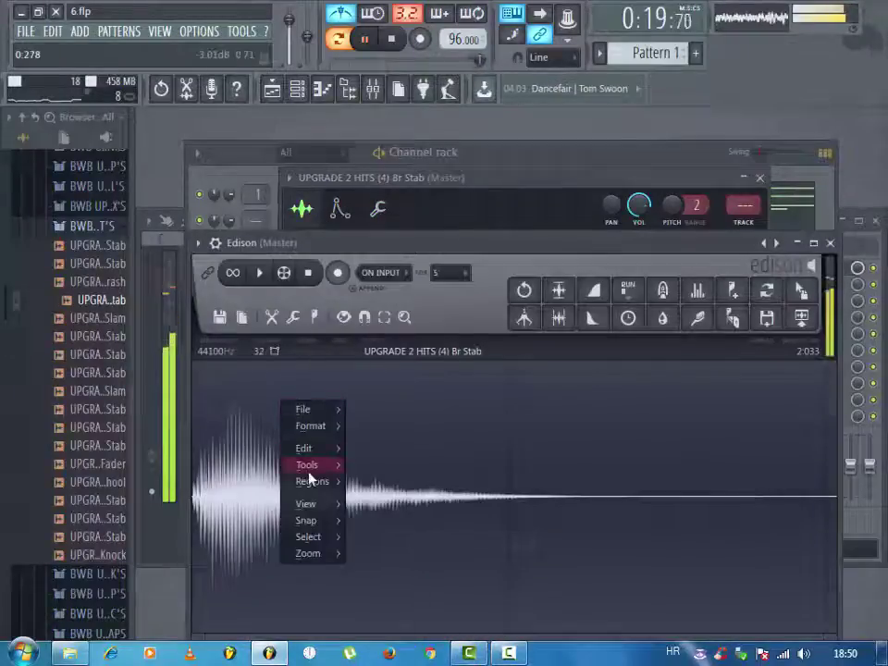
pyautogui.moveTo(311, 481)
pyautogui.click(402, 575)
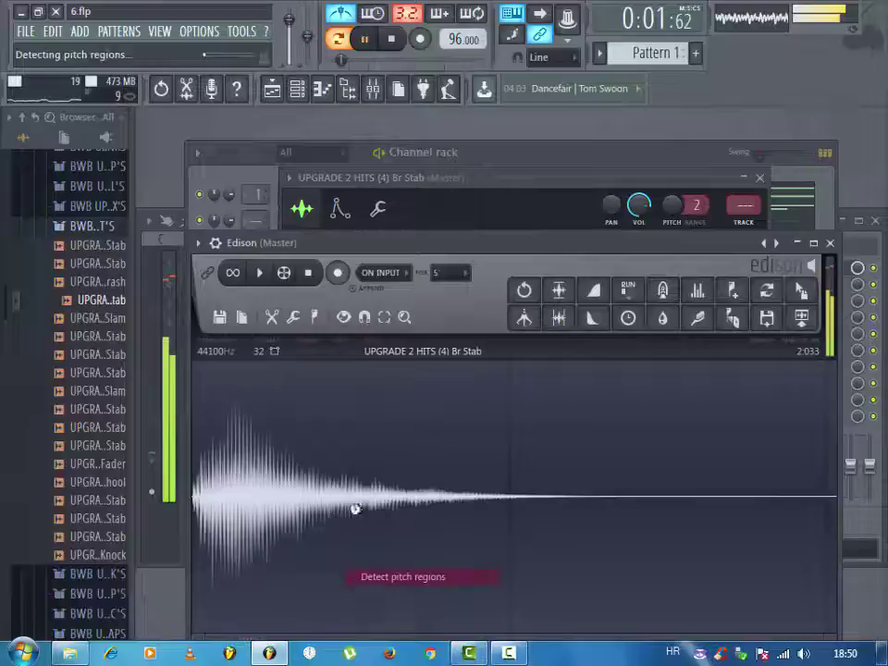
pyautogui.click(443, 207)
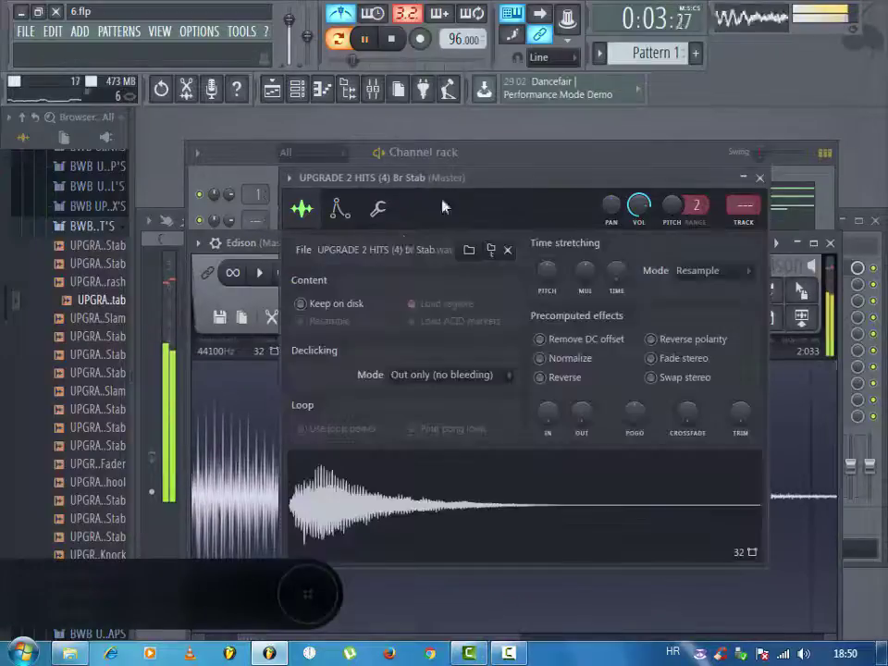
# - Set the Br Stab channel's root note to E4 and try out notes with it over the playing beat
pyautogui.click(381, 212)
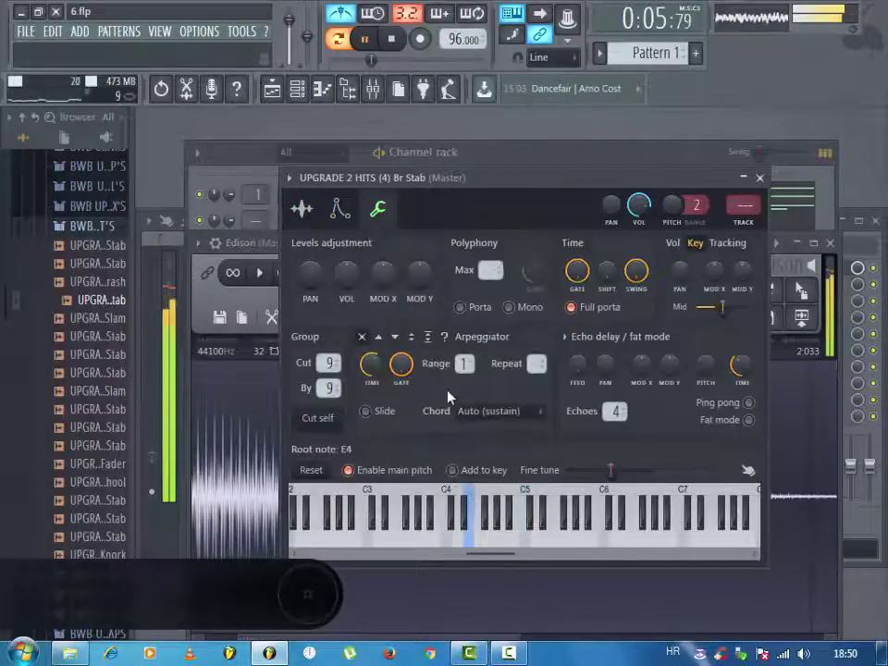
pyautogui.click(359, 163)
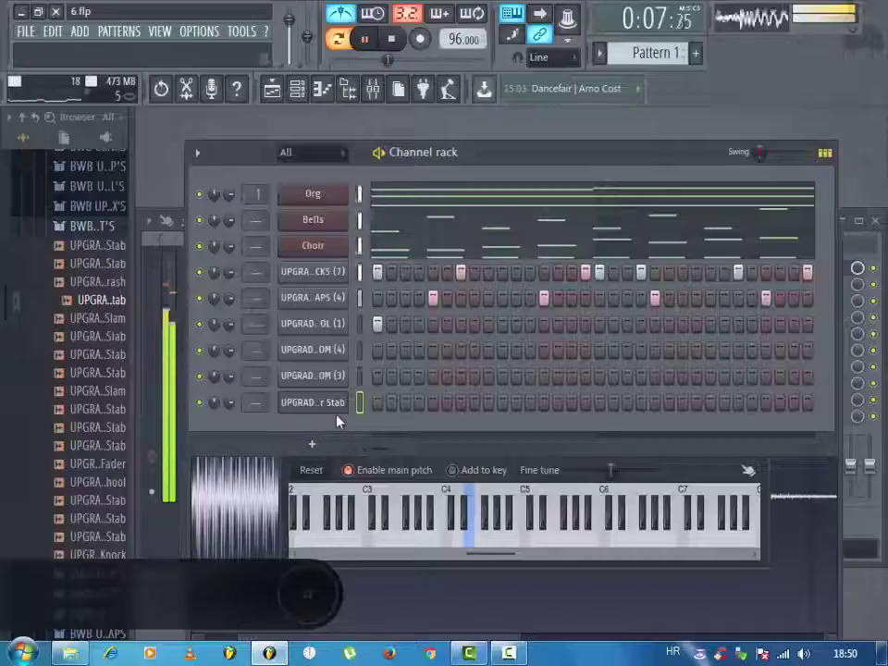
pyautogui.press('c')
pyautogui.press('g')
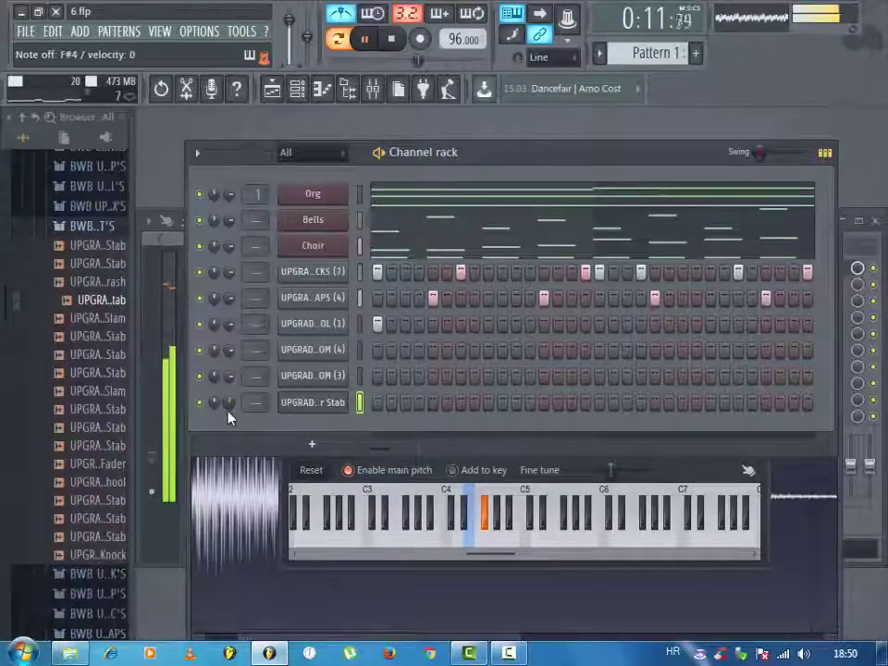
pyautogui.press('g')
pyautogui.press('g')
pyautogui.press('g')
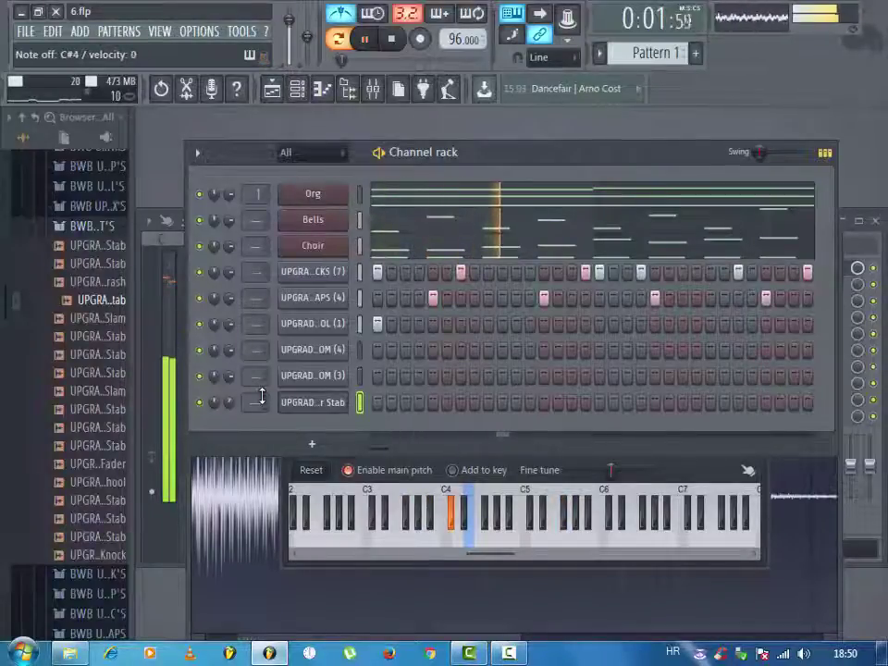
# - Add B.K BANGERZ - DIRTY SOUTH HI HAT from the BK kit's Hi Hatz folder as a new channel and make it cut itself
pyautogui.click(81, 224)
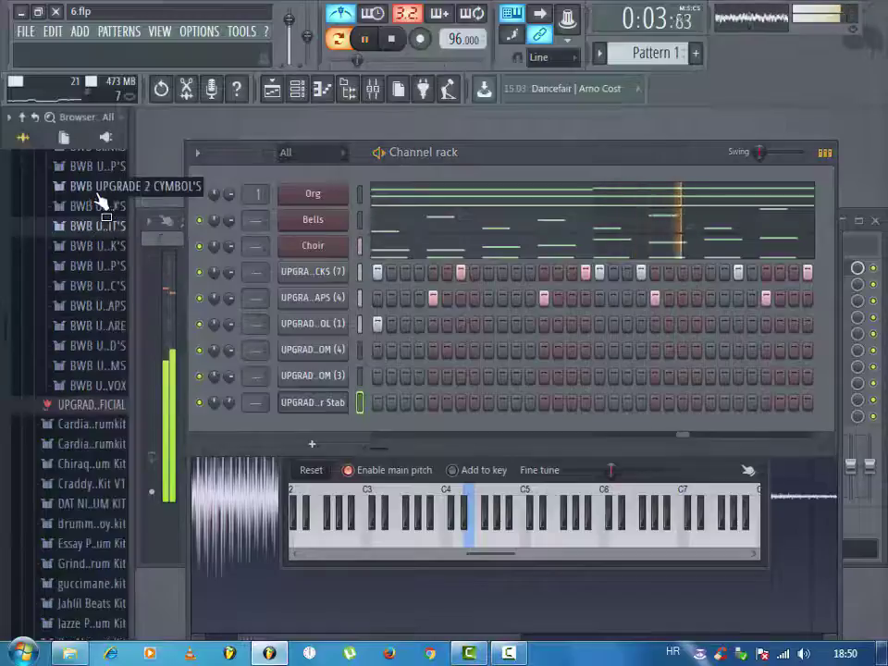
pyautogui.scroll(5, 93, 203)
pyautogui.click(81, 232)
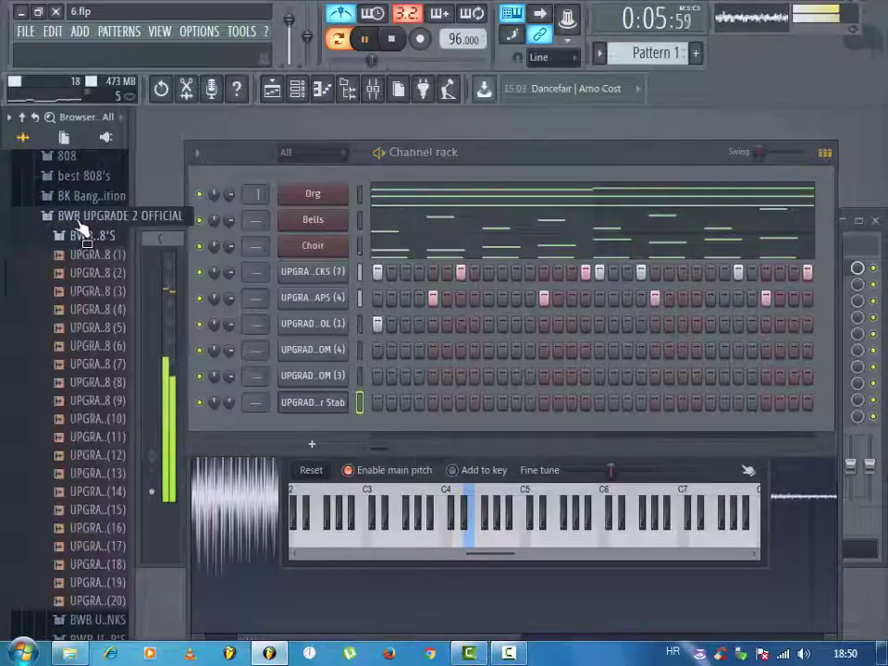
pyautogui.click(83, 215)
pyautogui.click(85, 195)
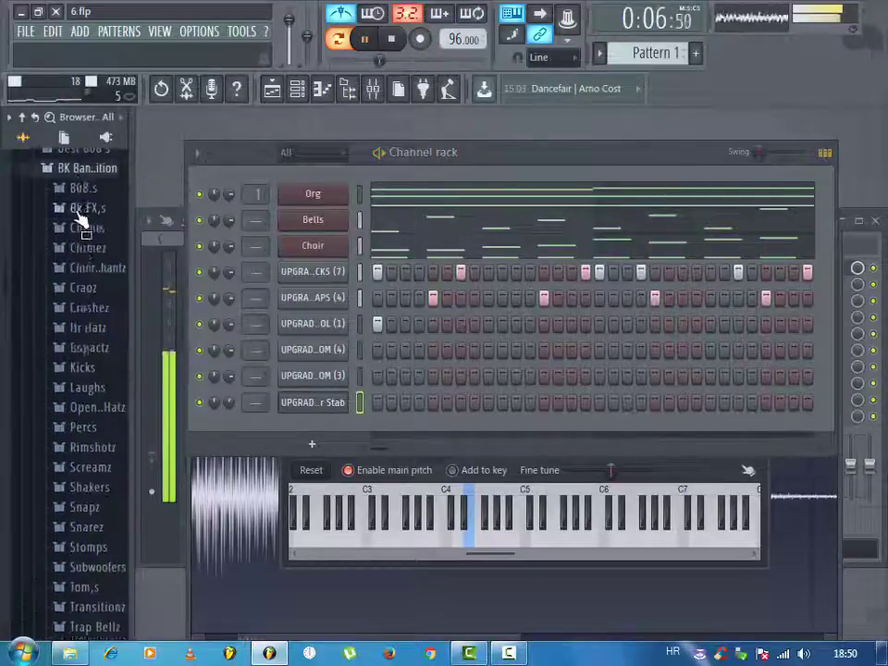
pyautogui.click(96, 318)
pyautogui.click(103, 296)
pyautogui.moveTo(102, 294); pyautogui.dragTo(313, 435)
pyautogui.rightClick(313, 429)
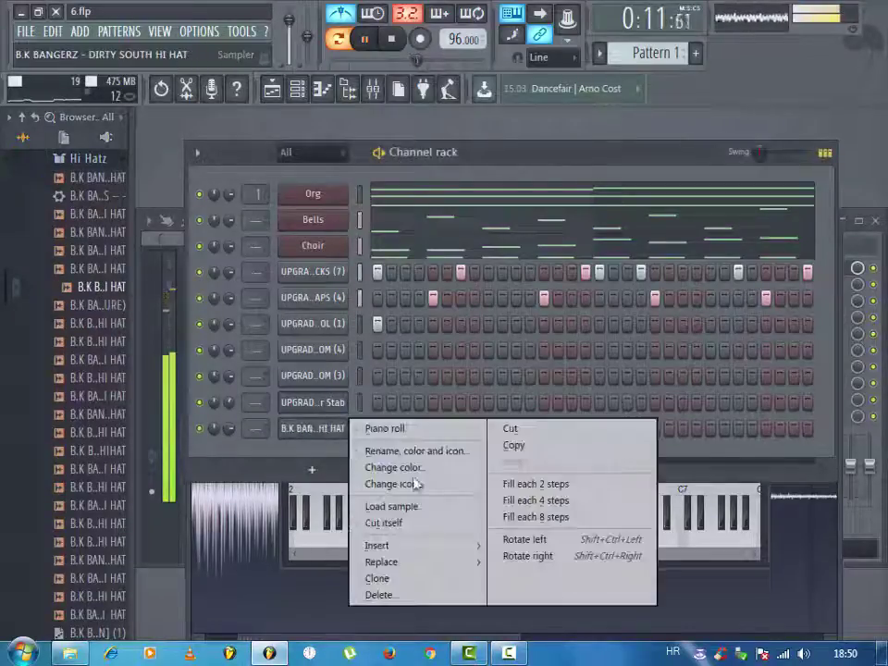
pyautogui.click(416, 525)
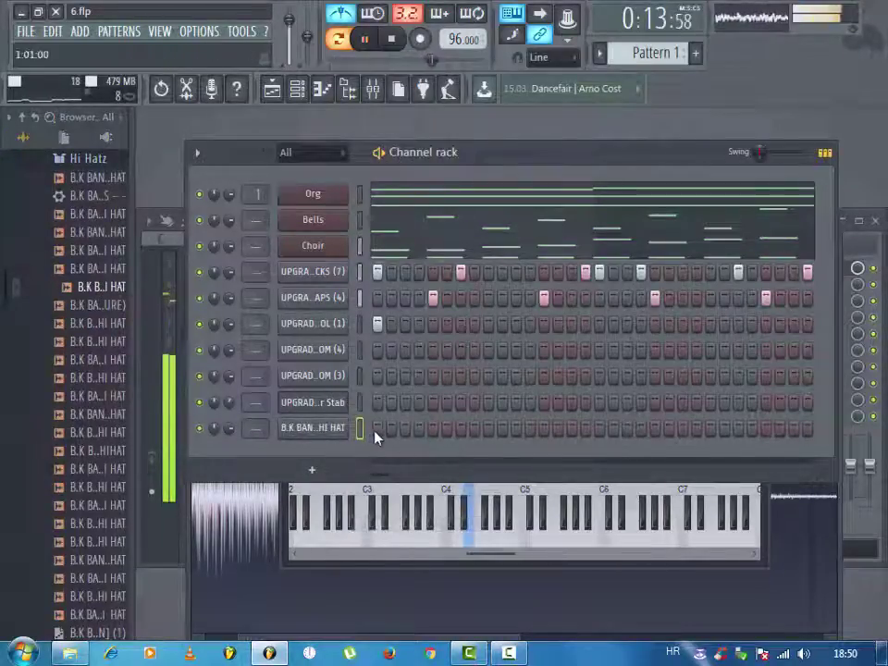
# - Program the hi-hat's first bar on steps 1, 3, 5, 7, 9 to 12 and 15, restarting playback to check it
pyautogui.press('space')
pyautogui.click(405, 428)
pyautogui.click(433, 427)
pyautogui.press('space')
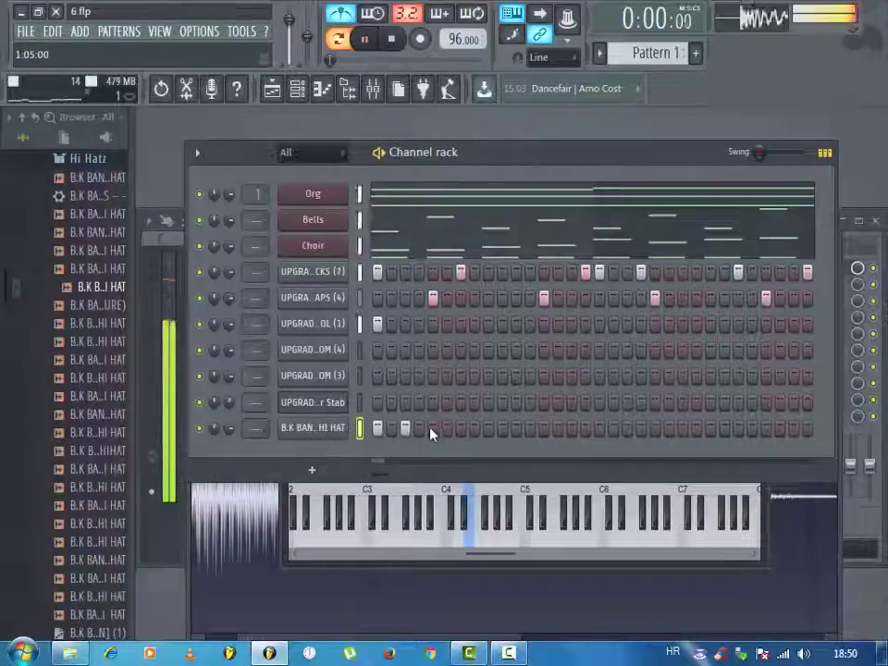
pyautogui.click(461, 428)
pyautogui.moveTo(493, 433); pyautogui.dragTo(531, 435)
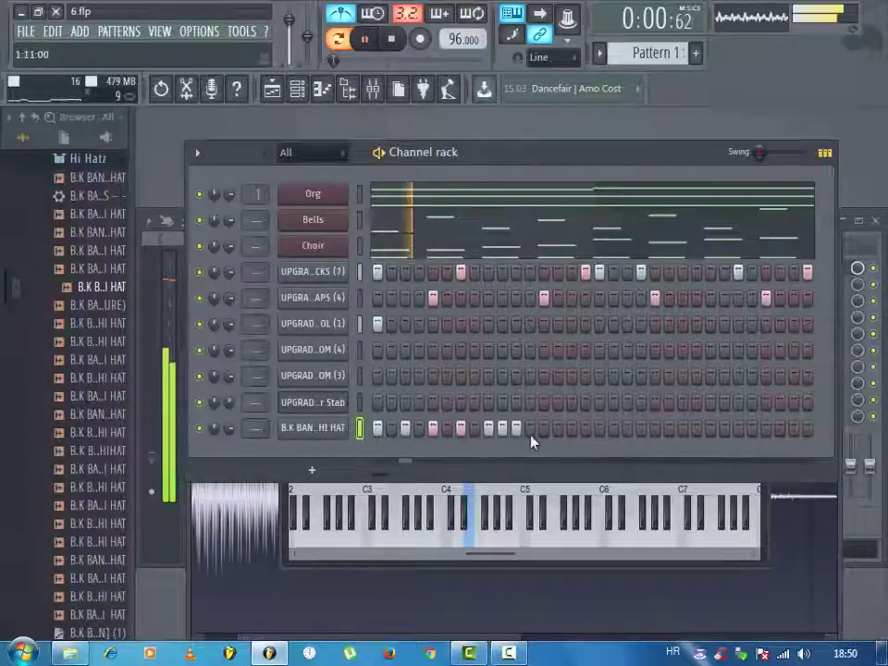
pyautogui.click(573, 428)
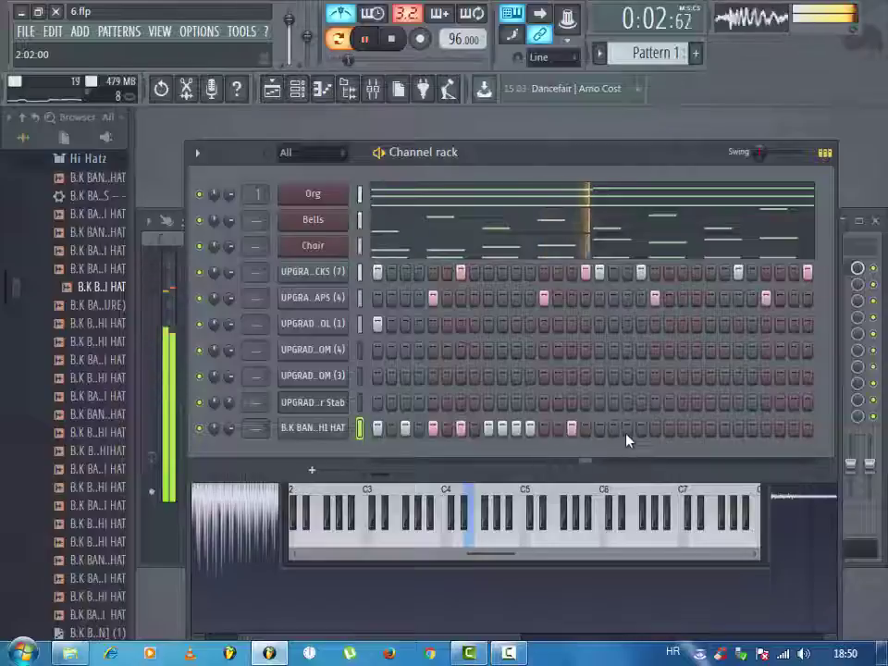
# - Program the hi-hat's second bar on steps 17, 19, 21, 23 to 27, 29 and 31
pyautogui.click(601, 428)
pyautogui.click(655, 430)
pyautogui.moveTo(684, 432); pyautogui.dragTo(745, 440)
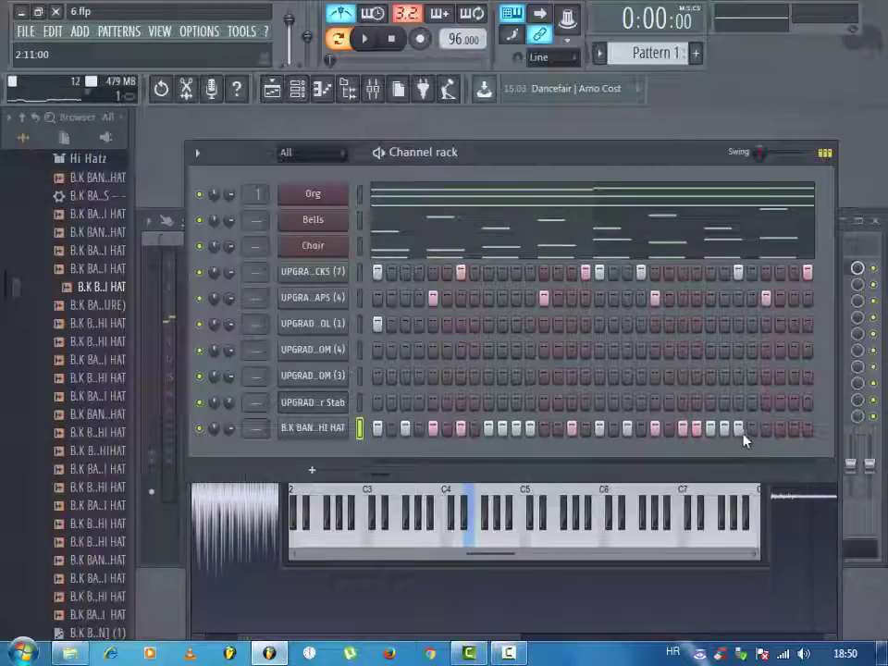
pyautogui.press('space')
pyautogui.click(737, 435)
pyautogui.click(766, 428)
pyautogui.click(794, 429)
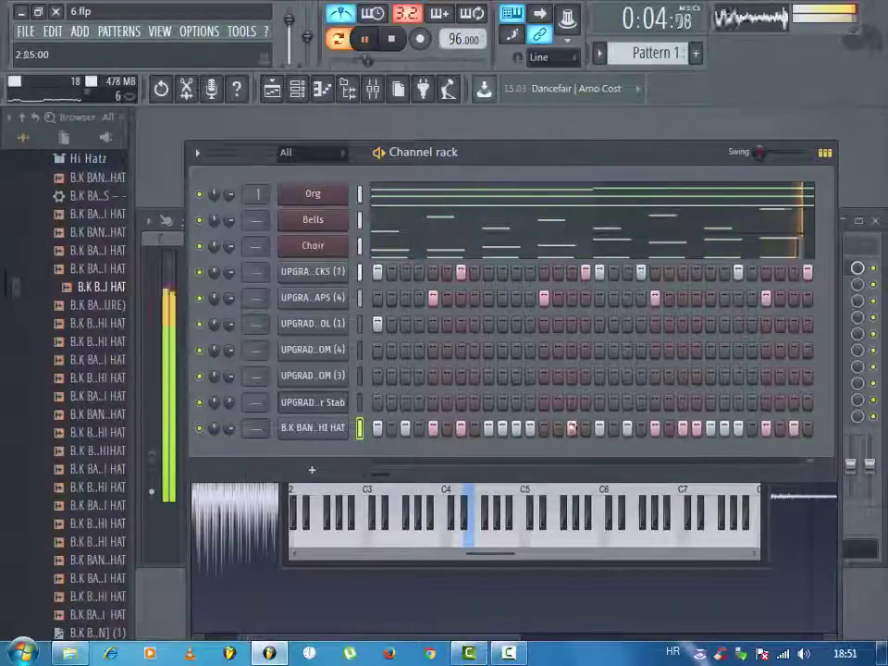
# - Stop playback, open the hi-hat's piano roll and apply Quick legato to its notes
pyautogui.press('space')
pyautogui.rightClick(350, 429)
pyautogui.click(374, 427)
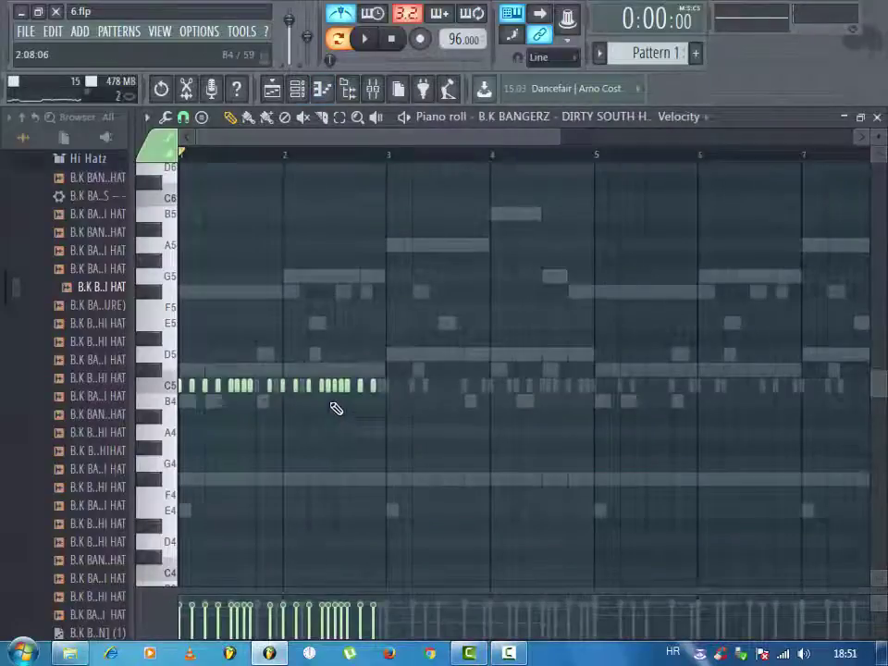
pyautogui.hotkey('alt', 'l')
pyautogui.press('Return')
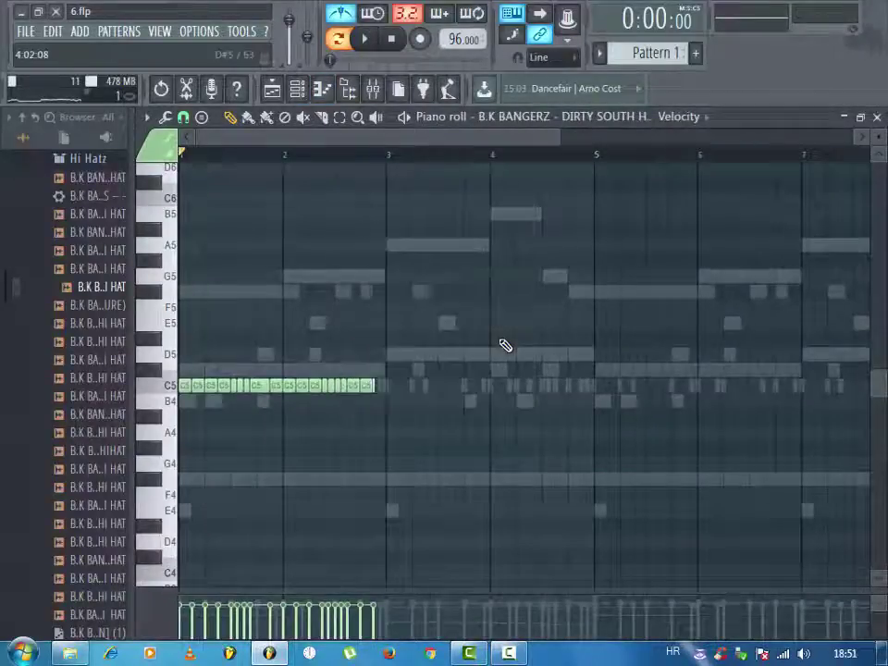
# - Lengthen the last hi-hat note to the end of bar 2 and duplicate the two-bar pattern into bars 3 and 4
pyautogui.click(368, 387)
pyautogui.moveTo(379, 388); pyautogui.dragTo(394, 421)
pyautogui.click(285, 423)
# - Select the fast hi-hat runs in each of bars 1 to 4, chop them with the chopper's Default pattern and preview the rolls
pyautogui.click(240, 383)
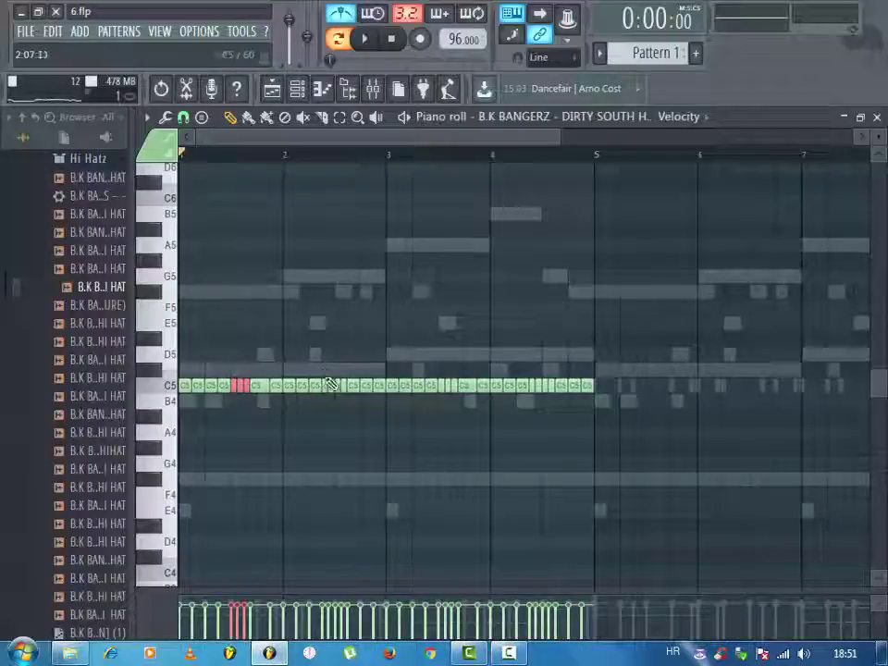
pyautogui.moveTo(346, 403); pyautogui.dragTo(348, 405)
pyautogui.moveTo(441, 366); pyautogui.dragTo(457, 398)
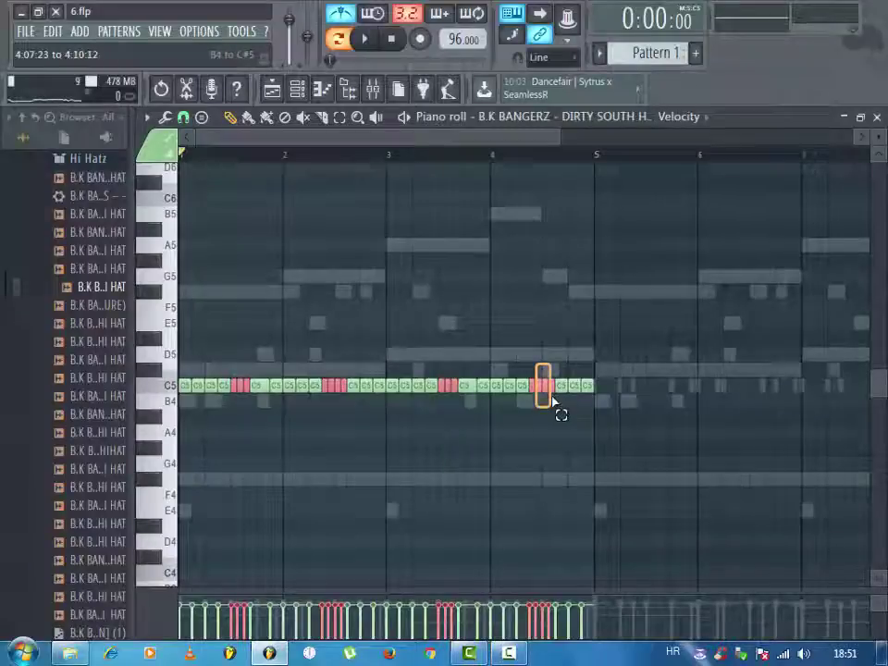
pyautogui.hotkey('alt', 'u')
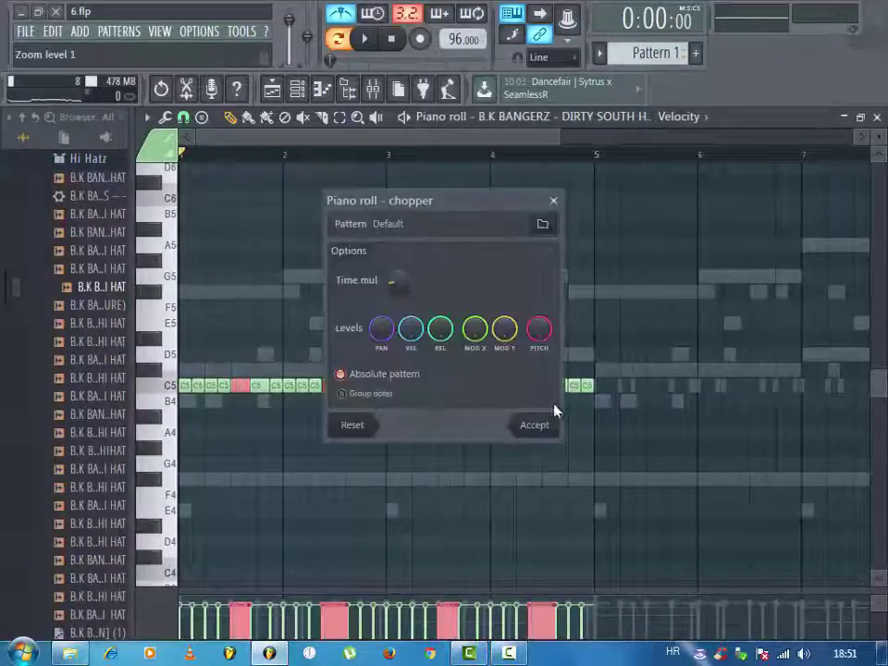
pyautogui.press('space')
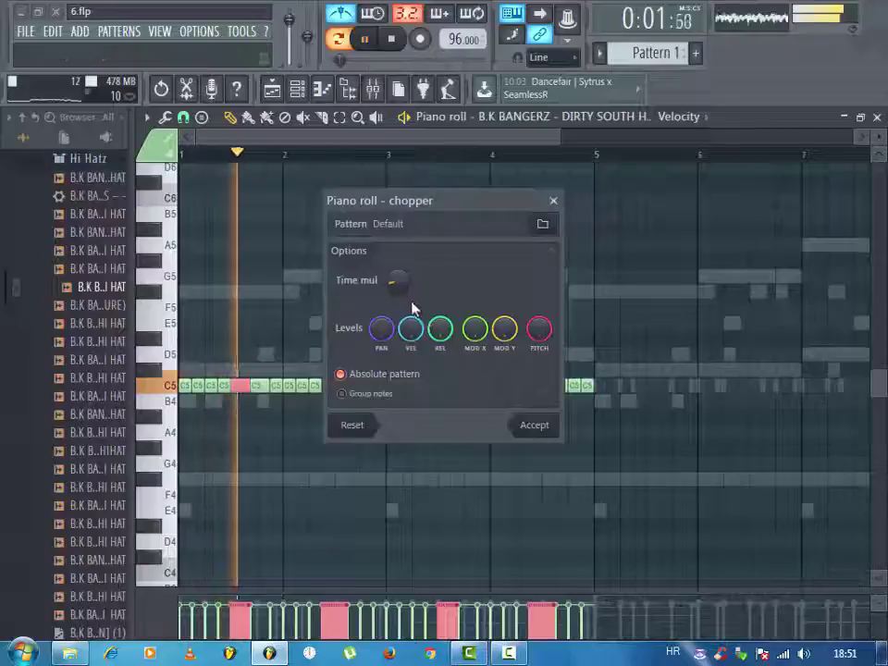
pyautogui.click(537, 424)
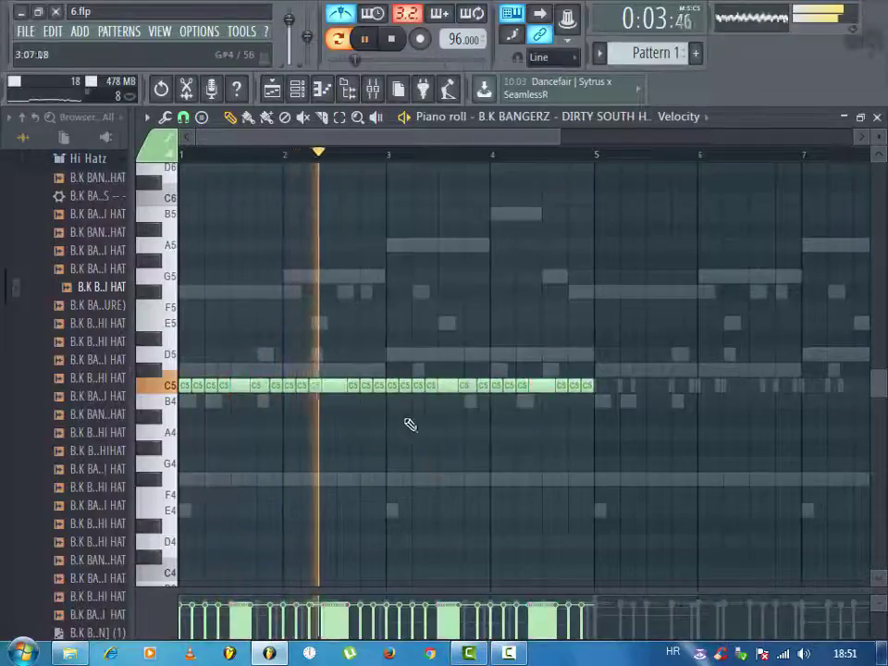
pyautogui.press('space')
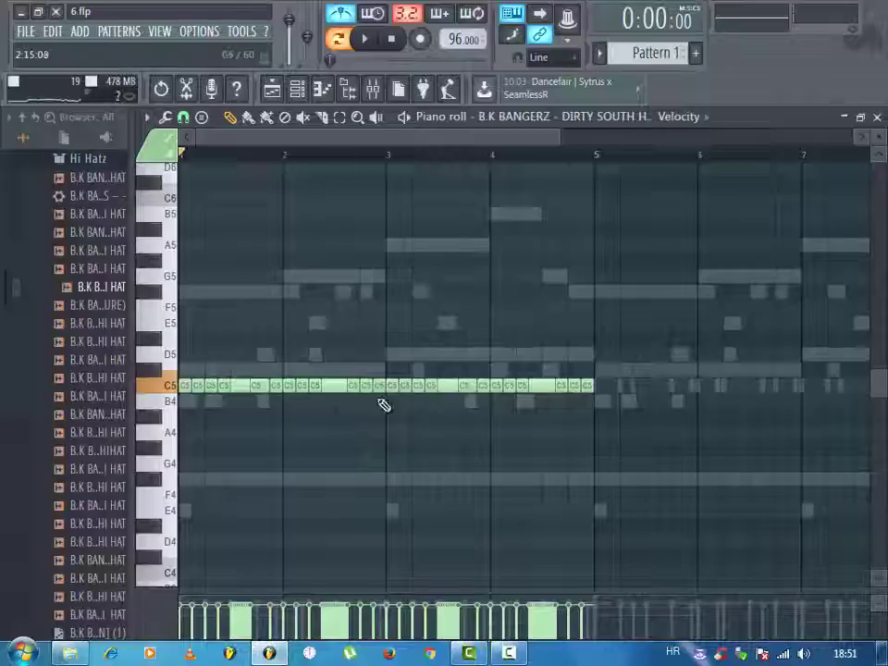
# - Chop the second-to-last hi-hat note of bar 2 and the first note of bar 3, then play the result
pyautogui.click(367, 384)
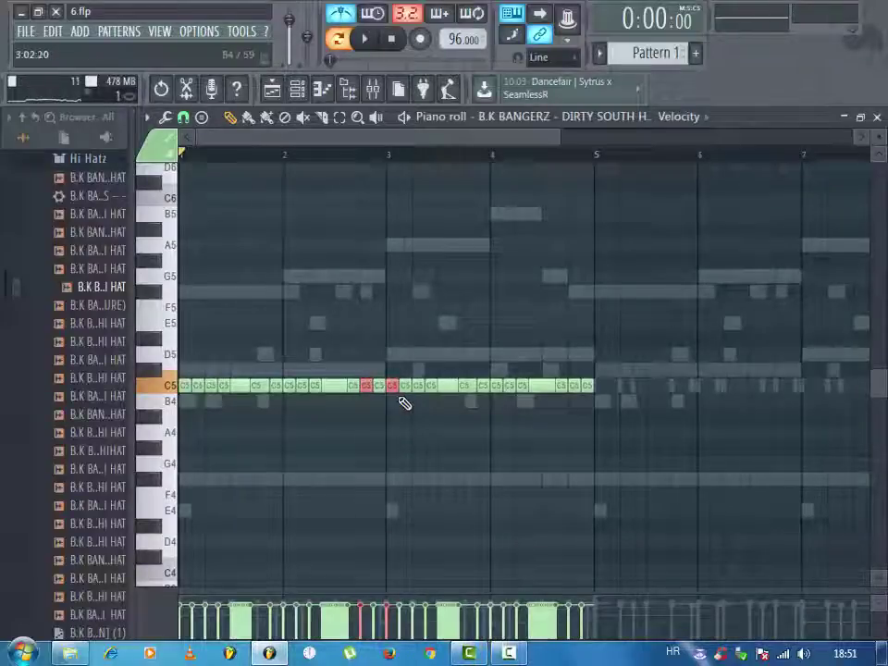
pyautogui.hotkey('alt', 'u')
pyautogui.press('Return')
pyautogui.press('space')
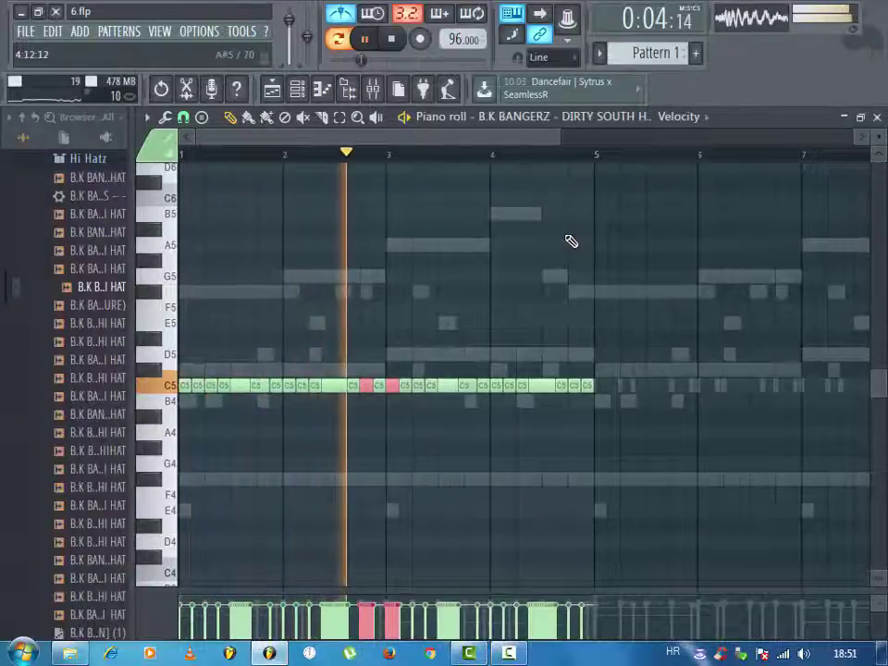
# - Stop playback, delete all hi-hat notes in bars 3 and 4, and play the remaining two-bar pattern
pyautogui.press('space')
pyautogui.rightClick(394, 386)
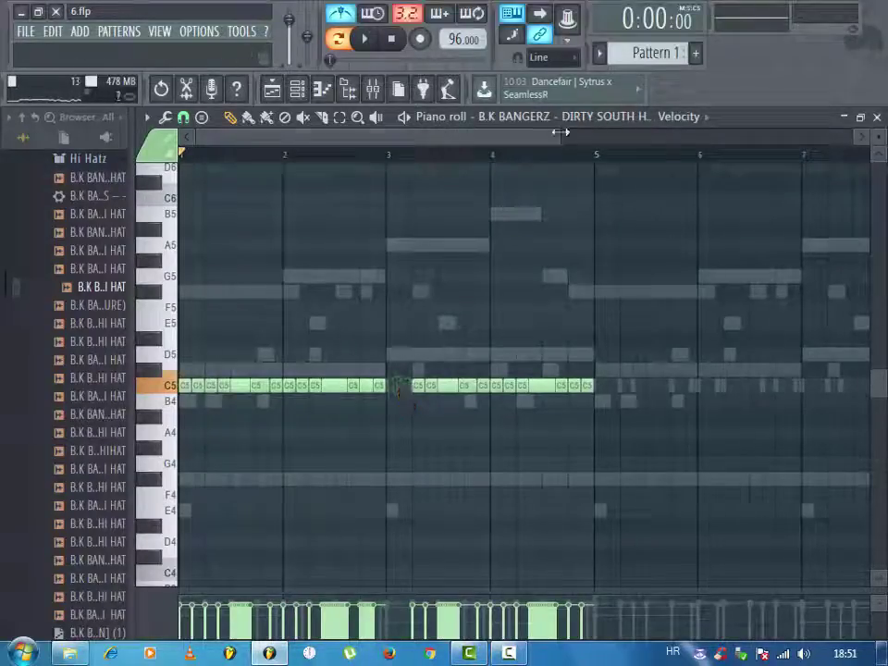
pyautogui.moveTo(561, 132); pyautogui.dragTo(407, 136)
pyautogui.rightClick(592, 389)
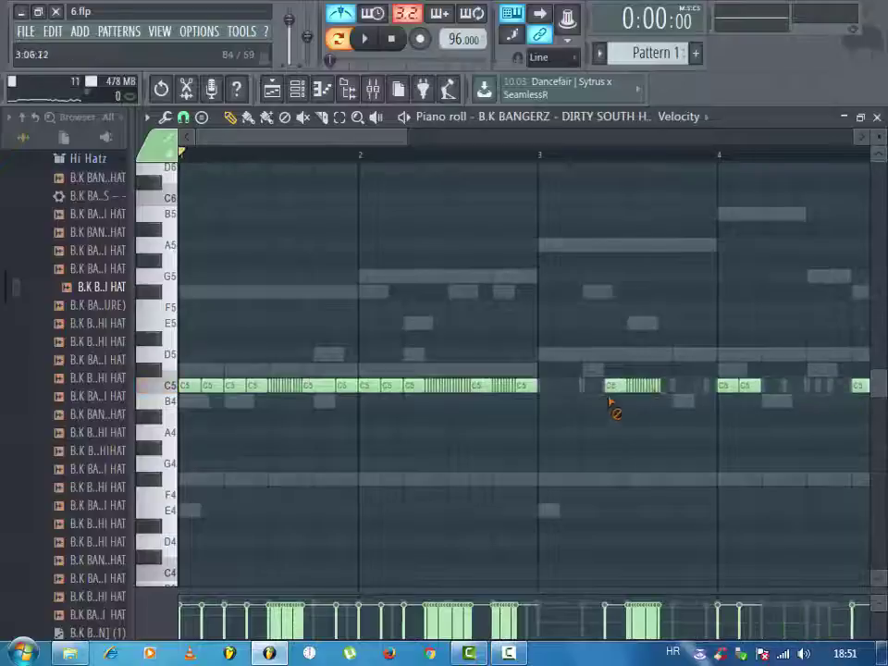
pyautogui.moveTo(347, 142); pyautogui.dragTo(528, 421)
pyautogui.moveTo(437, 135); pyautogui.dragTo(255, 135)
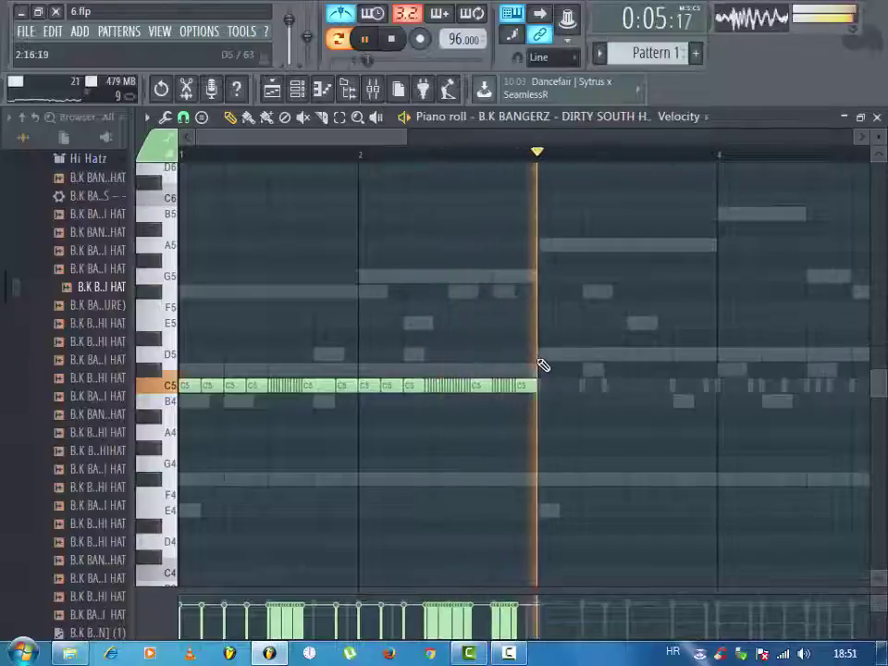
# - Stop playback and duplicate the chopped two-bar hi-hat pattern into bars 3 and 4
pyautogui.press('space')
pyautogui.moveTo(548, 371); pyautogui.dragTo(545, 406)
pyautogui.keyDown('ctrl'); pyautogui.click(597, 418); pyautogui.keyUp('ctrl')
pyautogui.moveTo(367, 145); pyautogui.dragTo(463, 145)
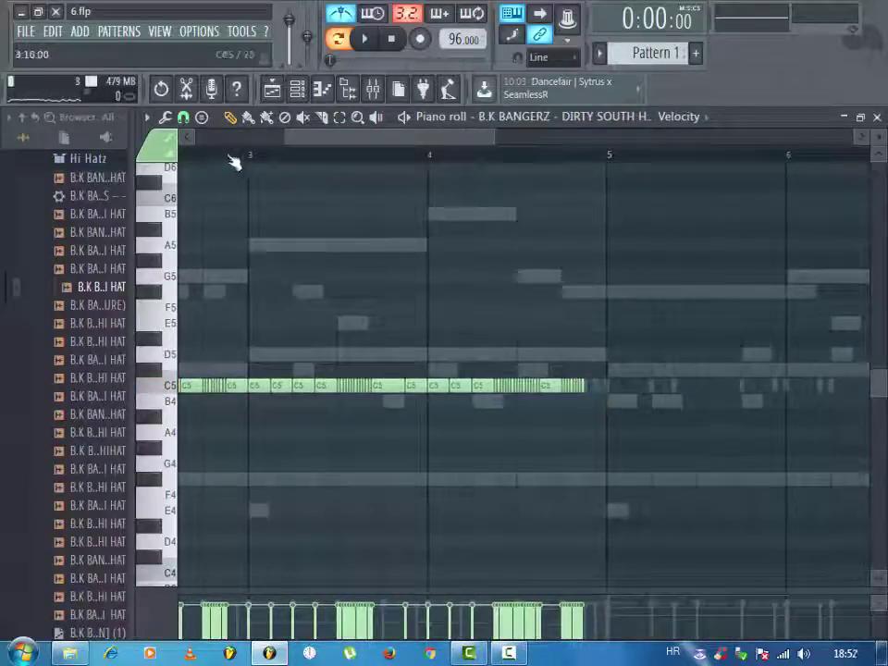
# - Set the piano roll snap to 1/3 step and put short, separate hi-hat notes at the end of bar 4
pyautogui.click(187, 120)
pyautogui.click(220, 251)
pyautogui.moveTo(658, 389); pyautogui.dragTo(585, 396)
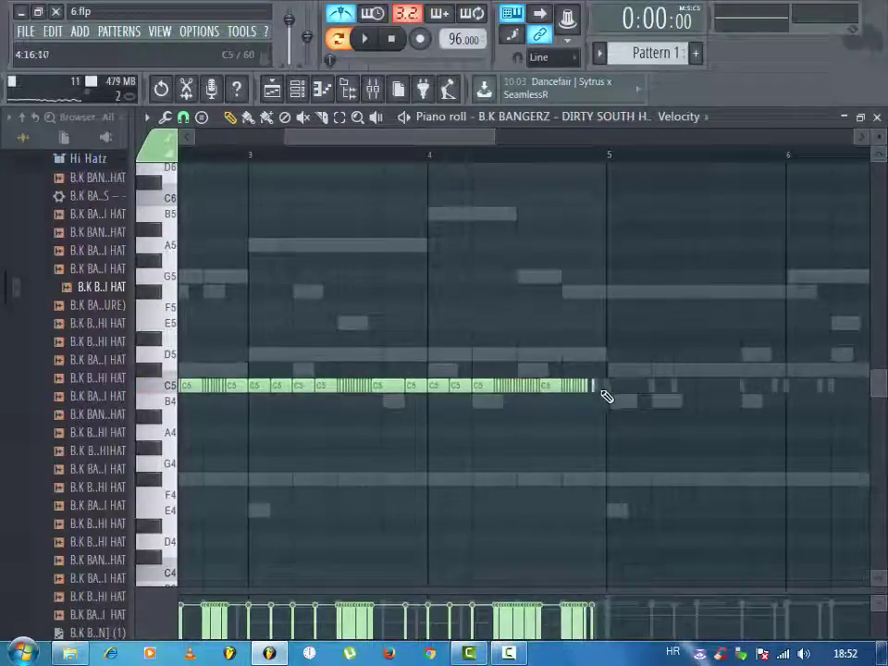
pyautogui.moveTo(625, 396); pyautogui.dragTo(8, 361)
# - Set the snap back to Line, copy the four-bar hi-hat pattern into bars 5 to 8 and play it
pyautogui.click(183, 119)
pyautogui.click(196, 161)
pyautogui.moveTo(191, 384)
pyautogui.mouseDown()
pyautogui.moveTo(529, 384)
pyautogui.moveTo(882, 402)
pyautogui.moveTo(783, 403)
pyautogui.mouseUp()
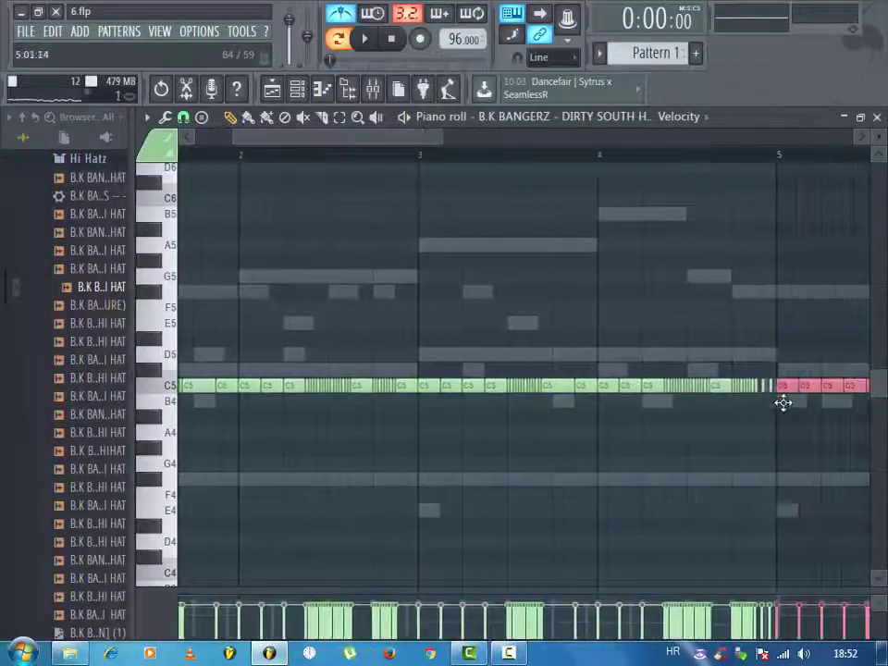
pyautogui.press('space')
pyautogui.moveTo(441, 139); pyautogui.dragTo(861, 143)
pyautogui.keyDown('ctrl'); pyautogui.click(630, 266); pyautogui.keyUp('ctrl')
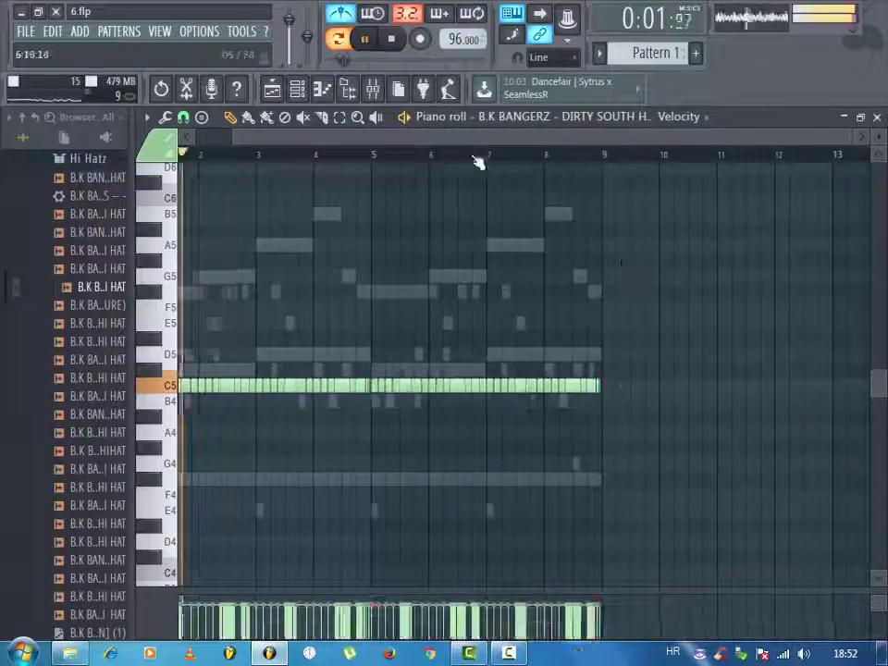
# - Transpose all hi-hat notes from C5 down to F#4 while listening, then return to the channel rack
pyautogui.moveTo(475, 140); pyautogui.dragTo(2, 132)
pyautogui.press('Down')
pyautogui.press('Down')
pyautogui.press('Down')
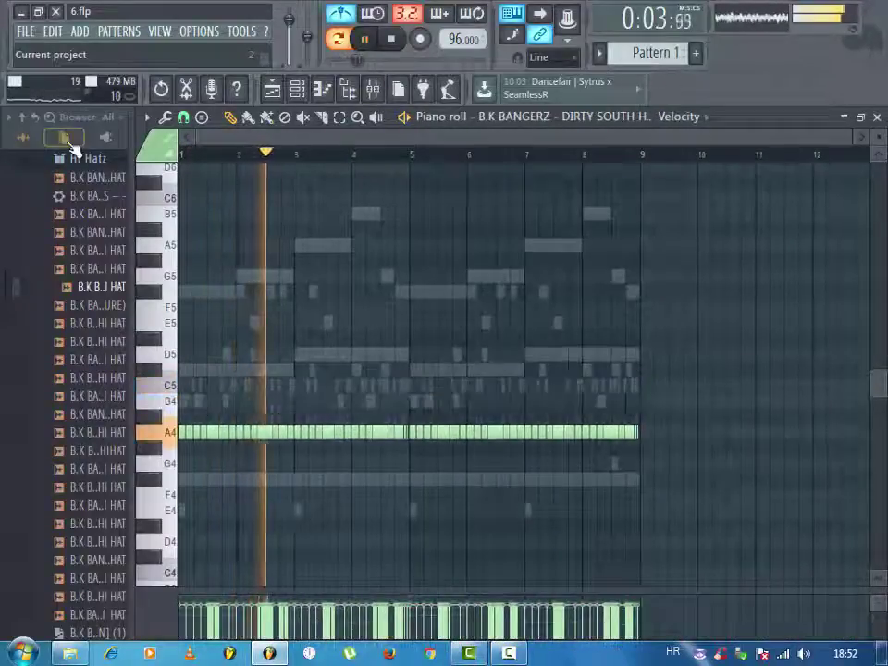
pyautogui.press('Up')
pyautogui.press('Up')
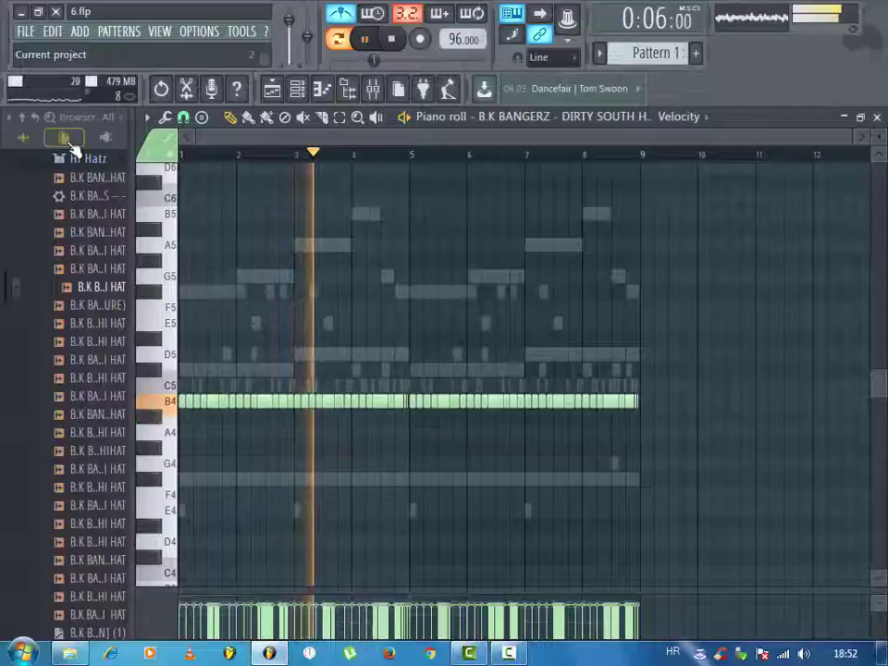
pyautogui.press('Down')
pyautogui.press('Down')
pyautogui.press('Down')
pyautogui.press('Down')
pyautogui.press('Down')
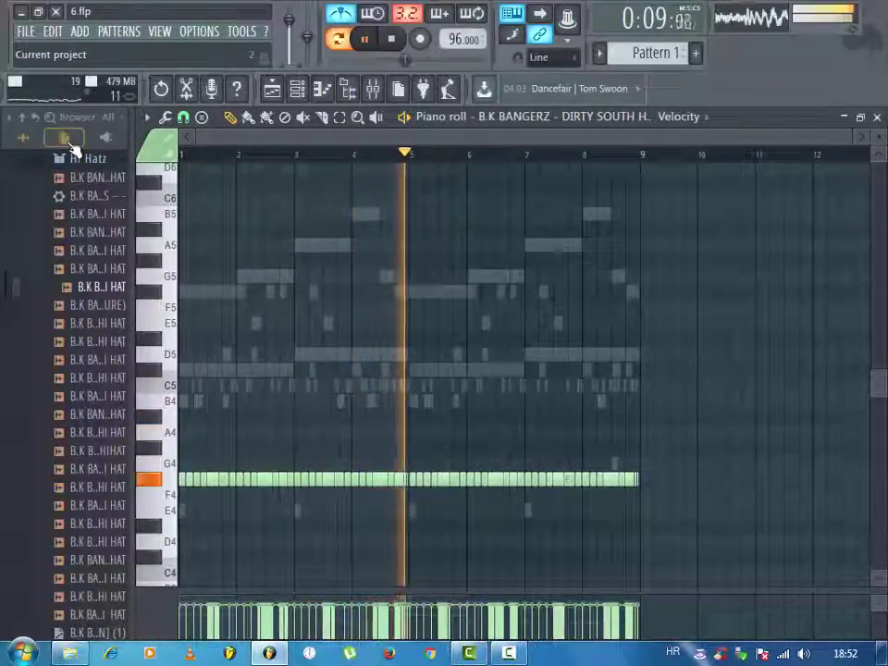
pyautogui.press('F6')
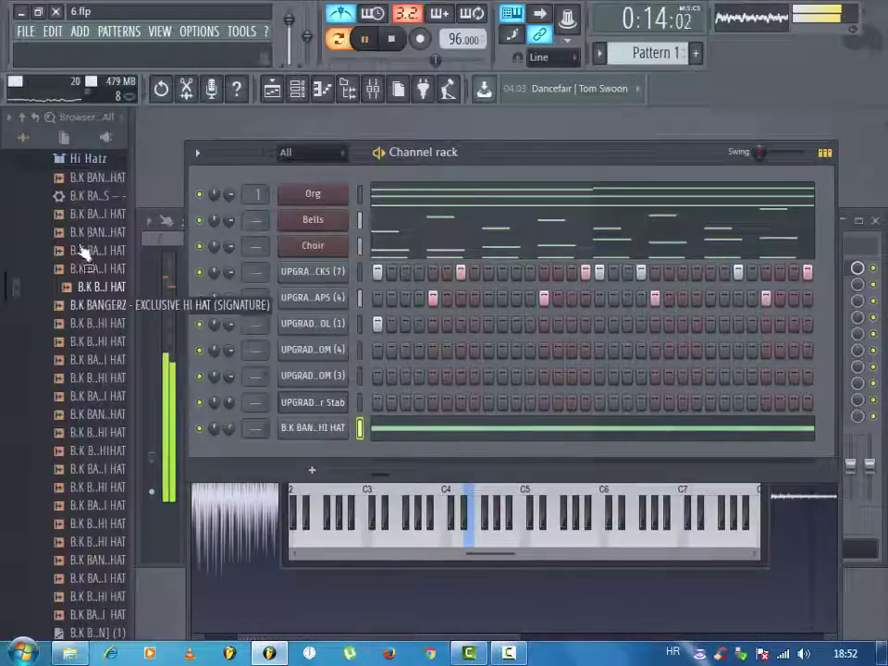
# - Add the Club Hat sample from the kit's open hats folder as a new channel and make it cut itself
pyautogui.click(81, 162)
pyautogui.scroll(4, 97, 277)
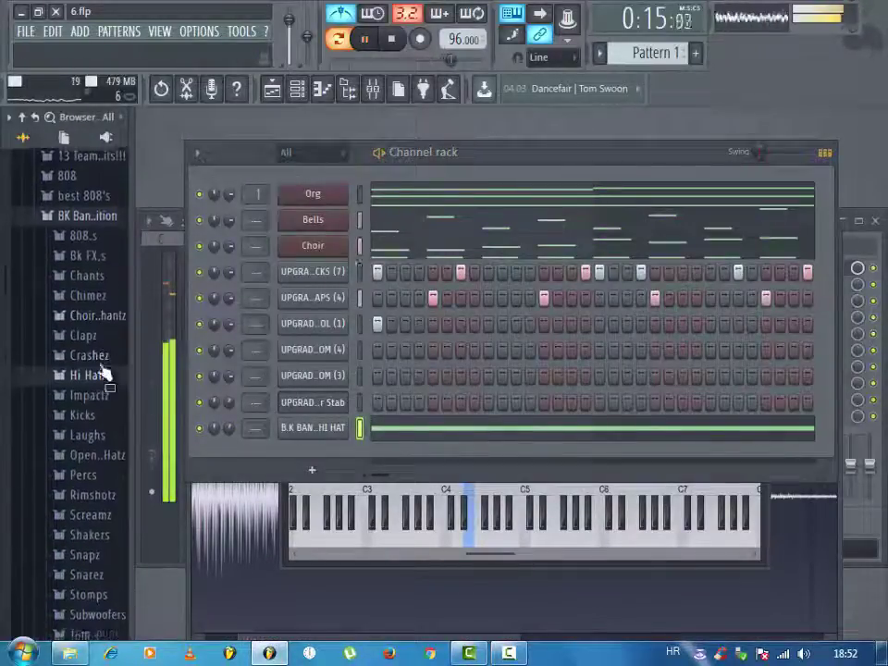
pyautogui.click(102, 460)
pyautogui.click(75, 452)
pyautogui.moveTo(75, 452); pyautogui.dragTo(320, 463)
pyautogui.rightClick(320, 463)
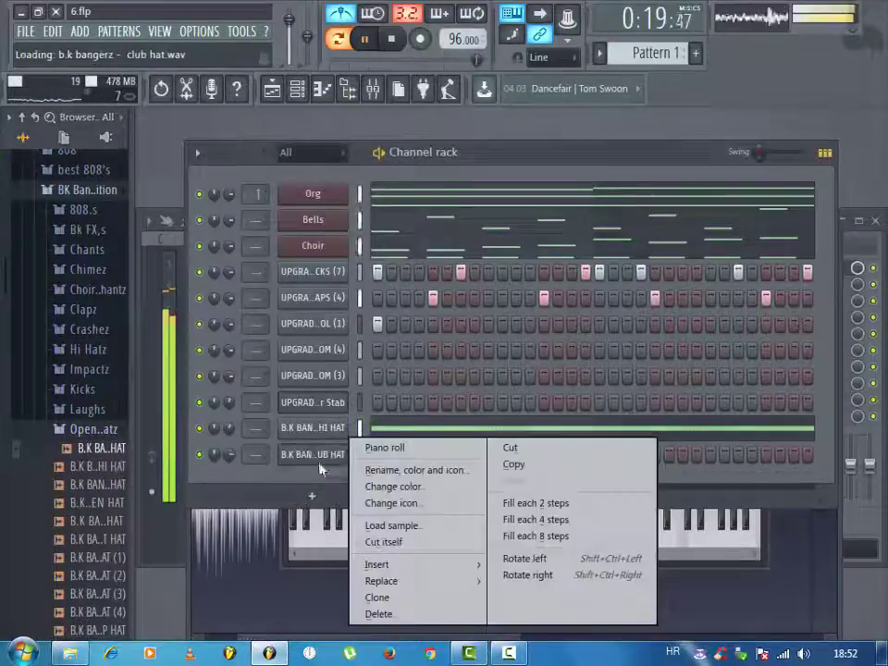
pyautogui.click(381, 542)
# - Place Club Hat hits on steps 9, 25 and 31
pyautogui.click(487, 455)
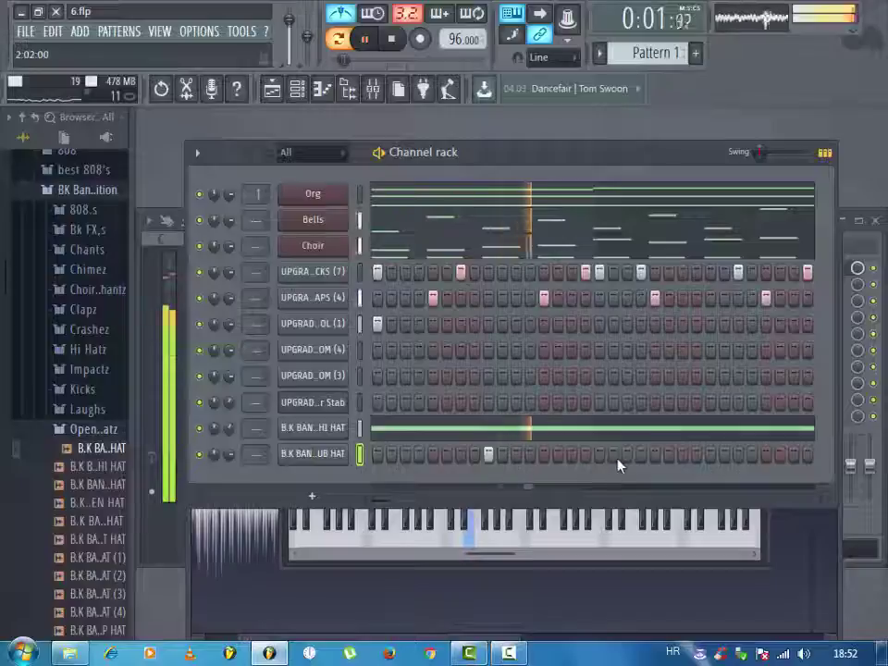
pyautogui.click(711, 454)
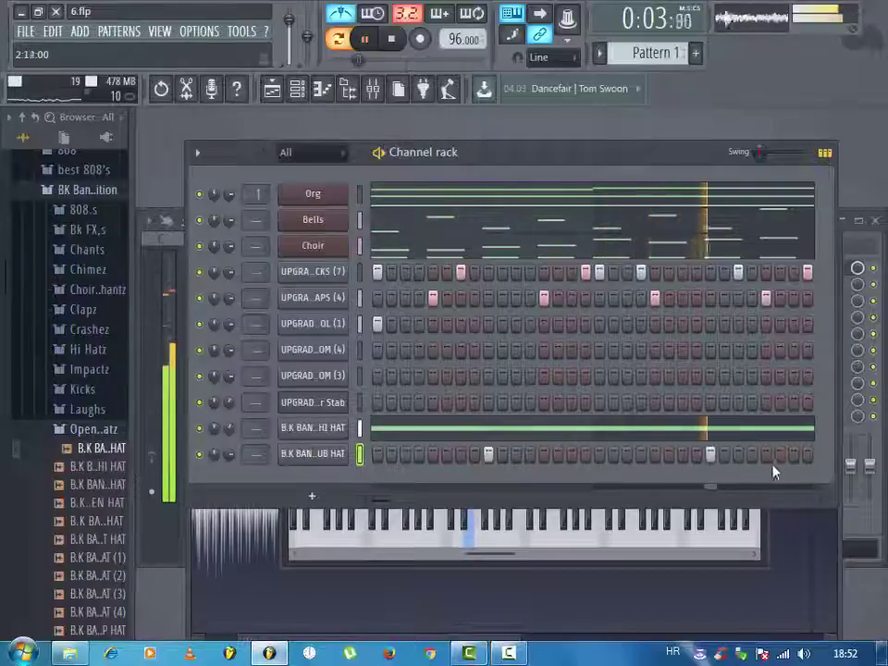
pyautogui.click(794, 454)
# - Duplicate the Club Hat's two-bar pattern across all eight bars in its piano roll, play it and save the project
pyautogui.rightClick(339, 450)
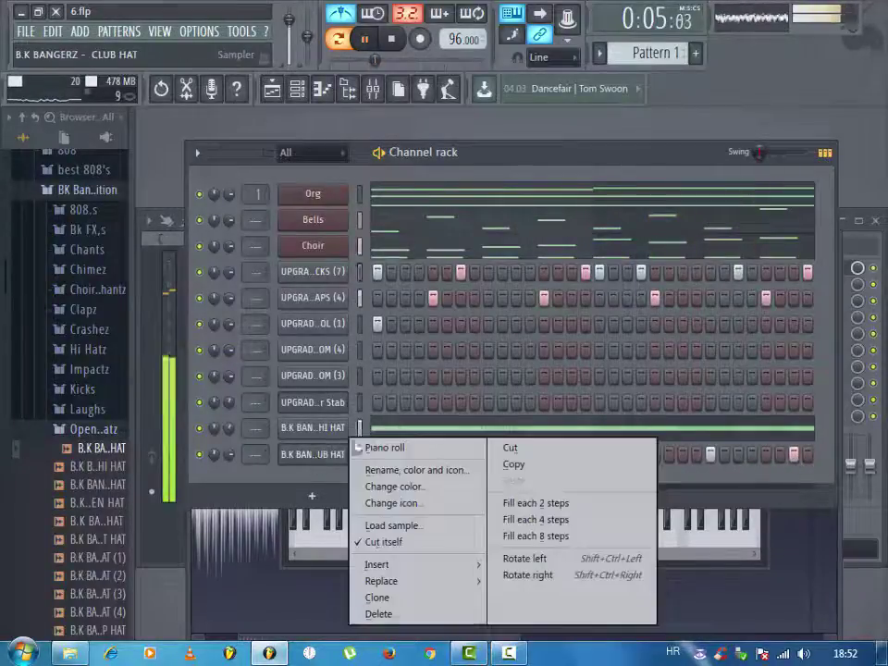
pyautogui.click(377, 448)
pyautogui.press('space')
pyautogui.moveTo(399, 364); pyautogui.dragTo(223, 391)
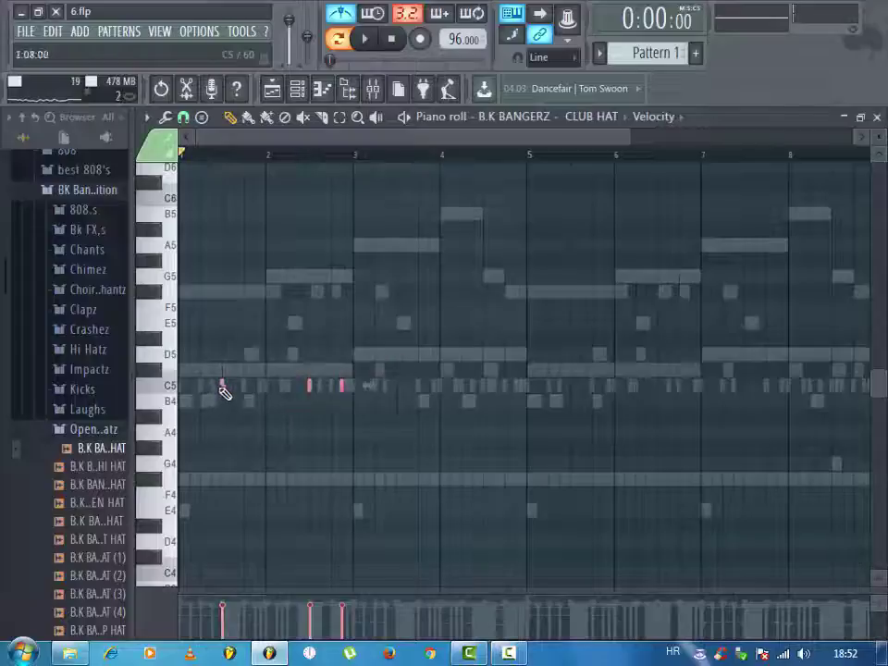
pyautogui.moveTo(570, 377); pyautogui.dragTo(224, 386)
pyautogui.moveTo(511, 396); pyautogui.dragTo(581, 408)
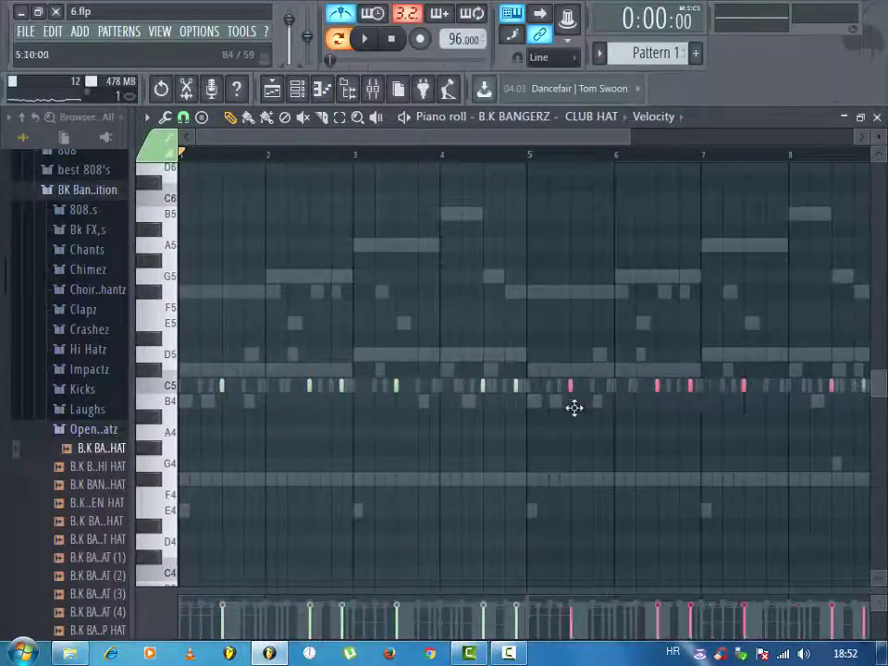
pyautogui.press('space')
pyautogui.press('F6')
pyautogui.hotkey('ctrl', 's')
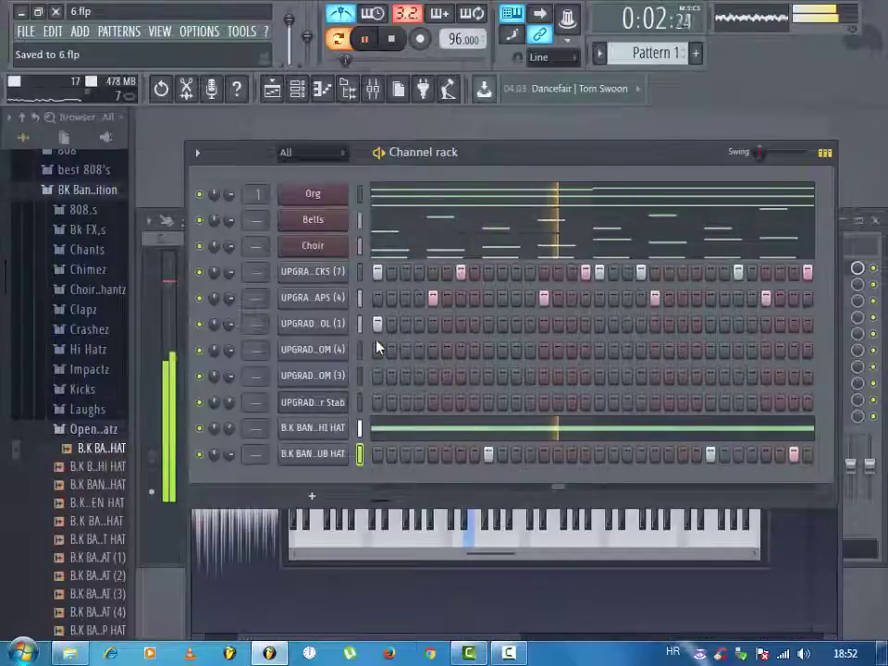
pyautogui.click(98, 194)
pyautogui.scroll(-6, 109, 435)
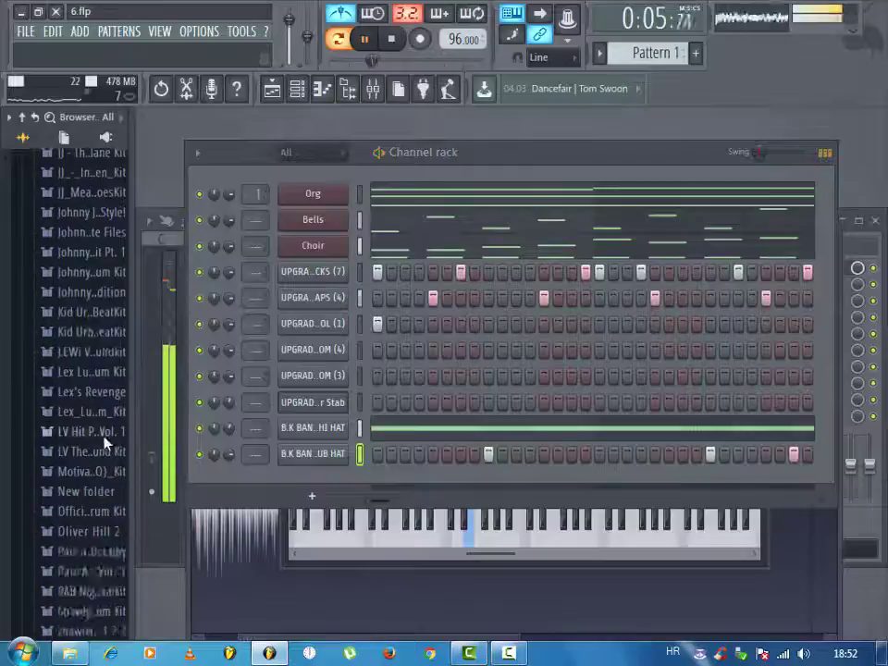
pyautogui.scroll(-4, 104, 444)
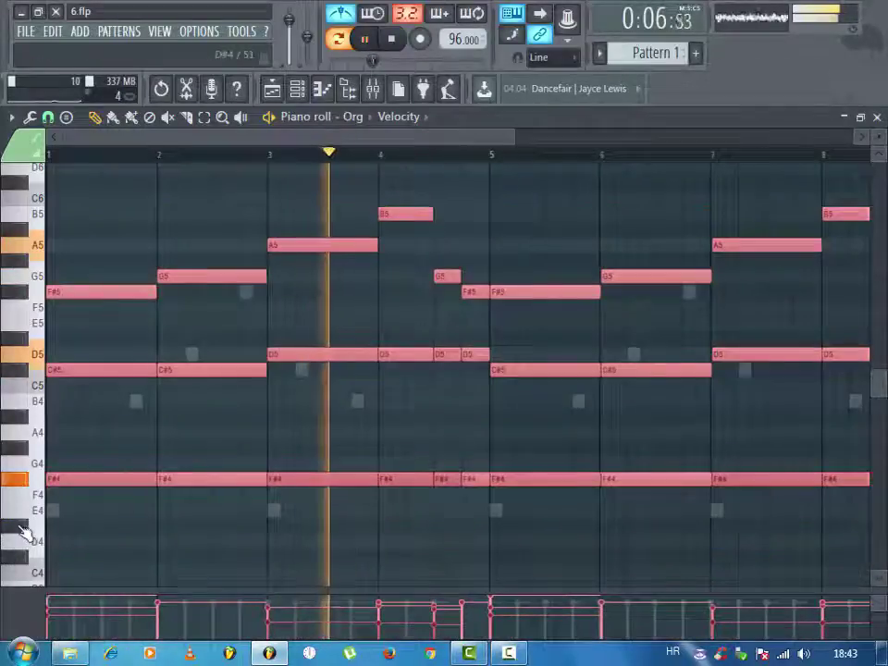
# - Quantize the Org channel's notes with the quantizer's Default template
pyautogui.hotkey('alt', 'a')
pyautogui.press('Escape')
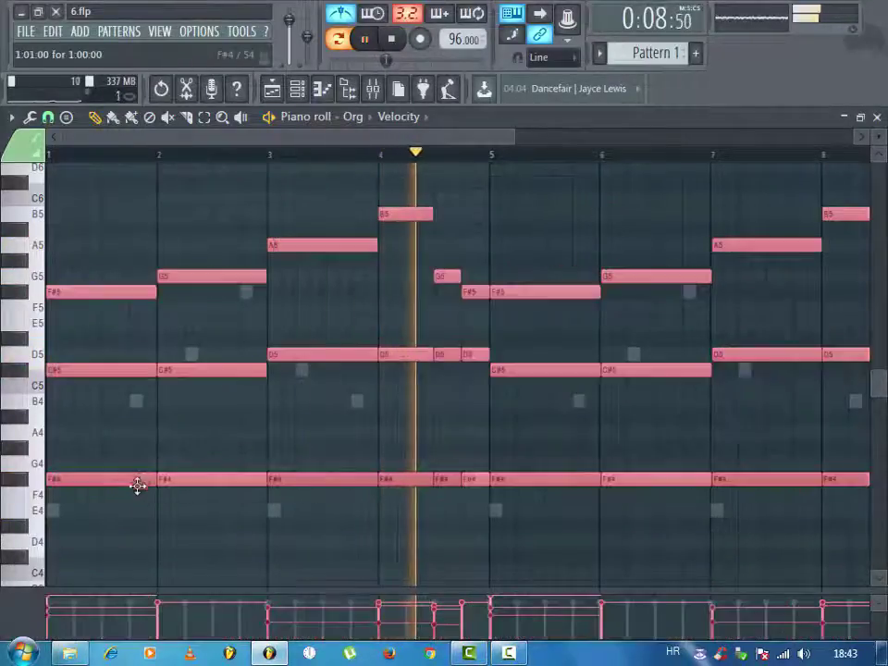
pyautogui.hotkey('alt', 'q')
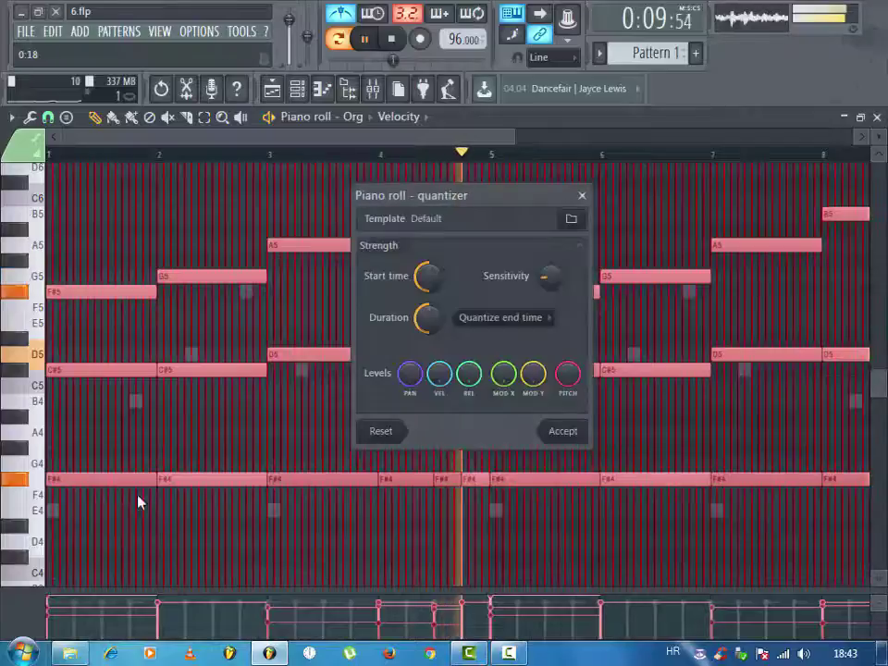
pyautogui.click(574, 433)
# - Turn off note snapping and shorten the Org's last chord so it ends at the start of bar 9
pyautogui.moveTo(233, 142); pyautogui.dragTo(534, 143)
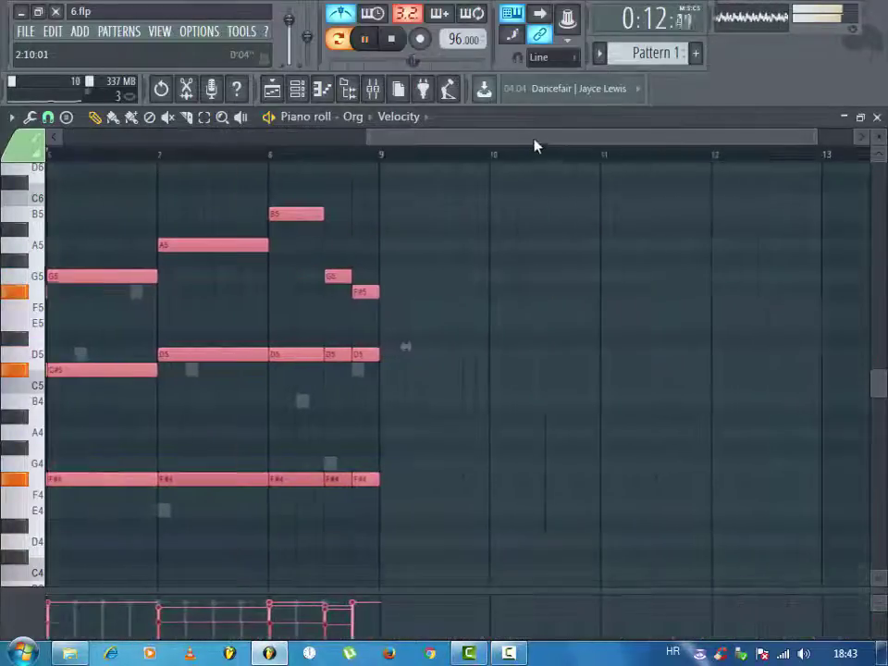
pyautogui.click(615, 253)
pyautogui.moveTo(816, 138); pyautogui.dragTo(598, 156)
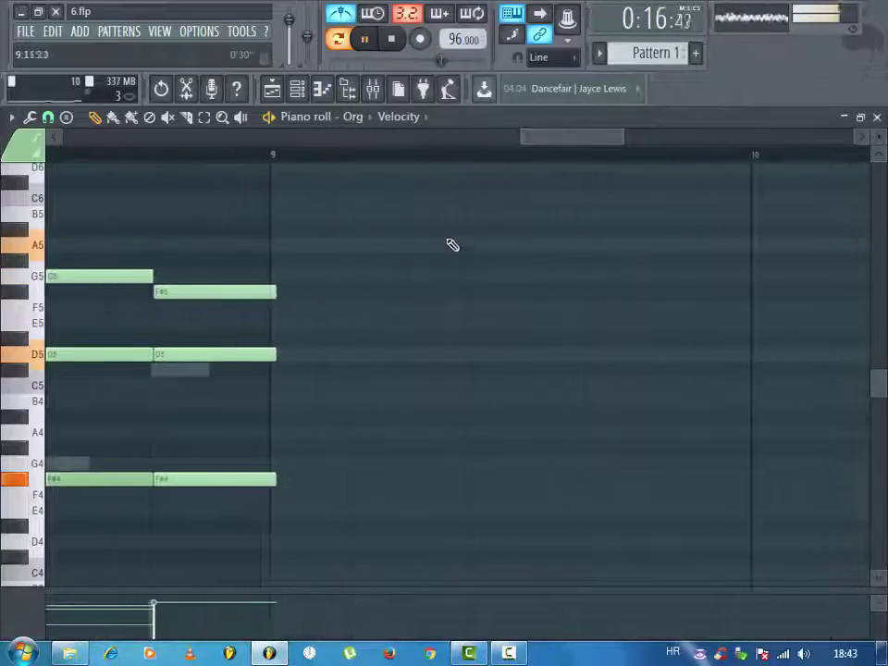
pyautogui.moveTo(285, 462); pyautogui.dragTo(167, 490)
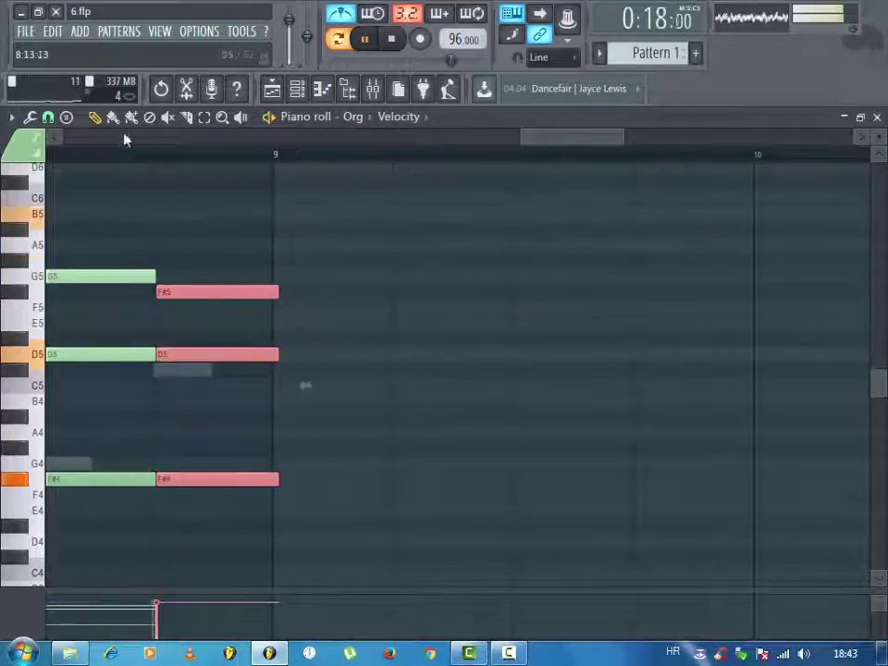
pyautogui.click(49, 119)
pyautogui.click(66, 197)
pyautogui.moveTo(273, 297); pyautogui.dragTo(271, 294)
# - Restart playback, set the snap back to Line and play through the full Org pattern
pyautogui.press('space')
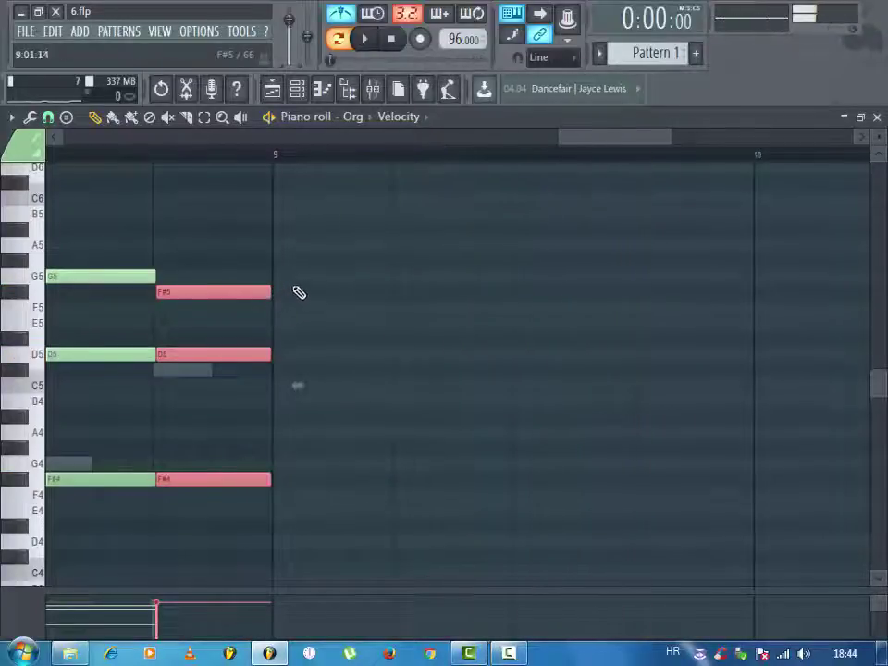
pyautogui.click(49, 117)
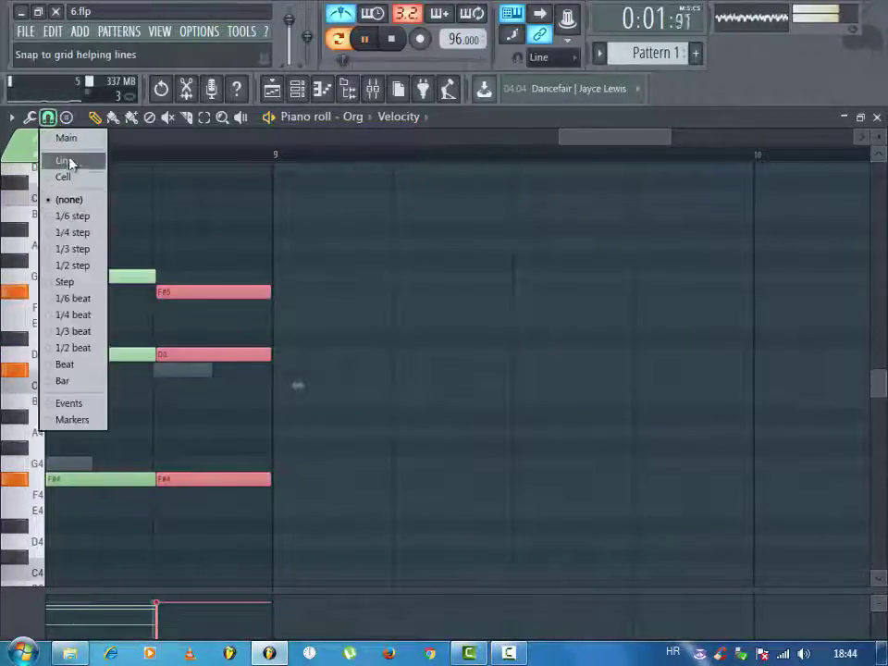
pyautogui.click(71, 162)
pyautogui.moveTo(562, 141); pyautogui.dragTo(51, 141)
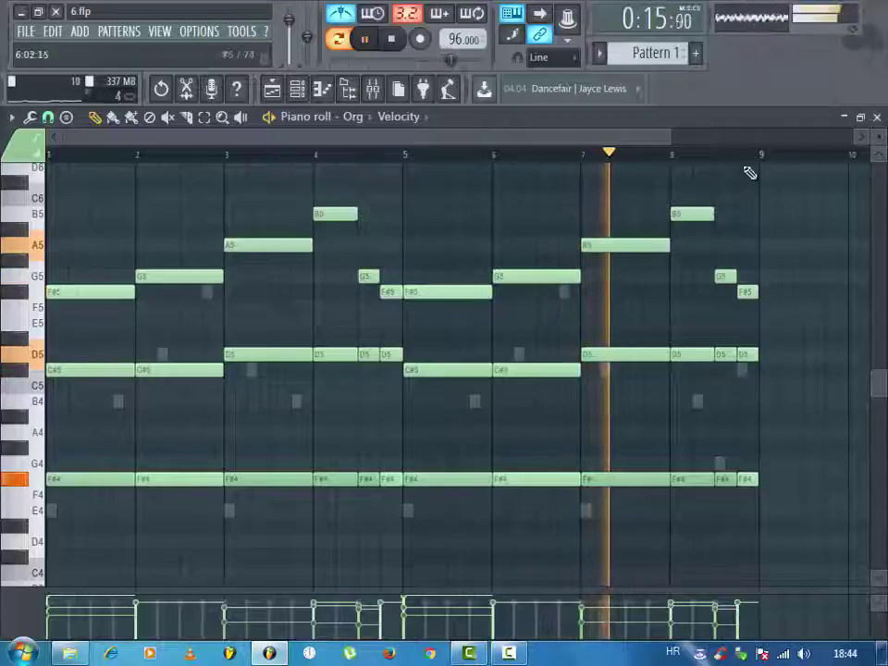
# - Close the Org piano roll and save the project
pyautogui.click(879, 118)
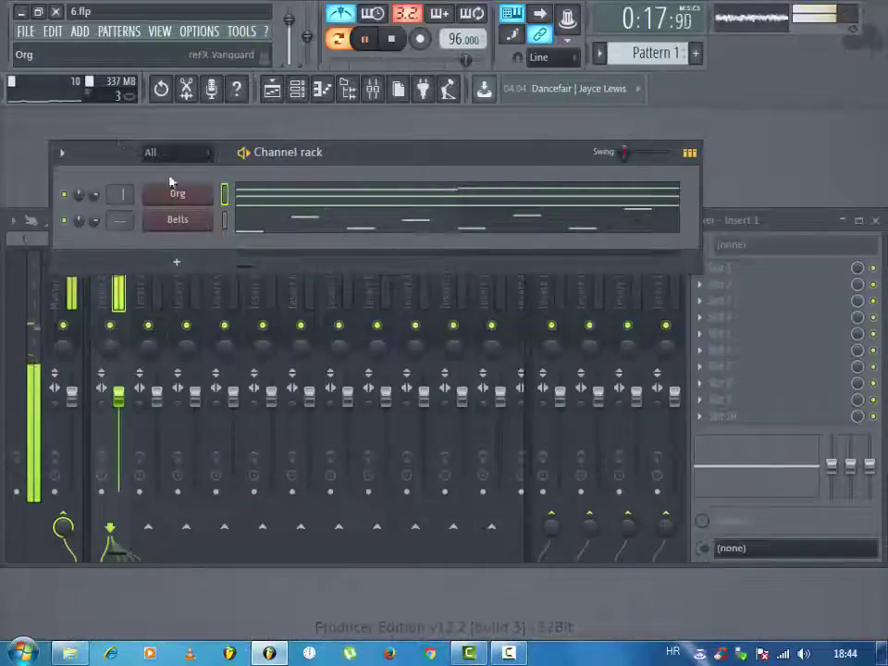
pyautogui.click(31, 38)
pyautogui.click(43, 102)
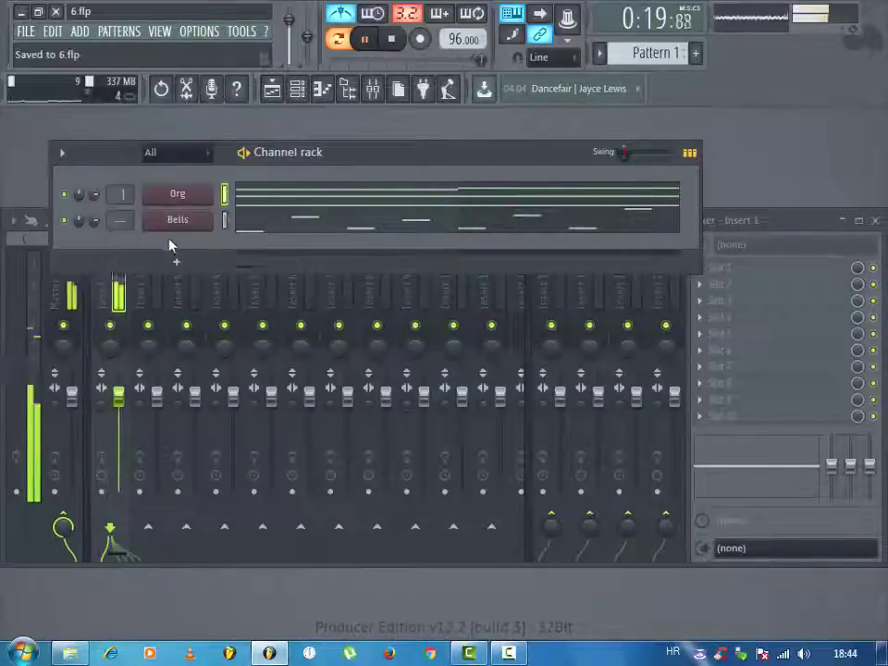
# - Add a Philharmonik channel and load the Female Ah instrument from its Female Choirs category
pyautogui.click(175, 262)
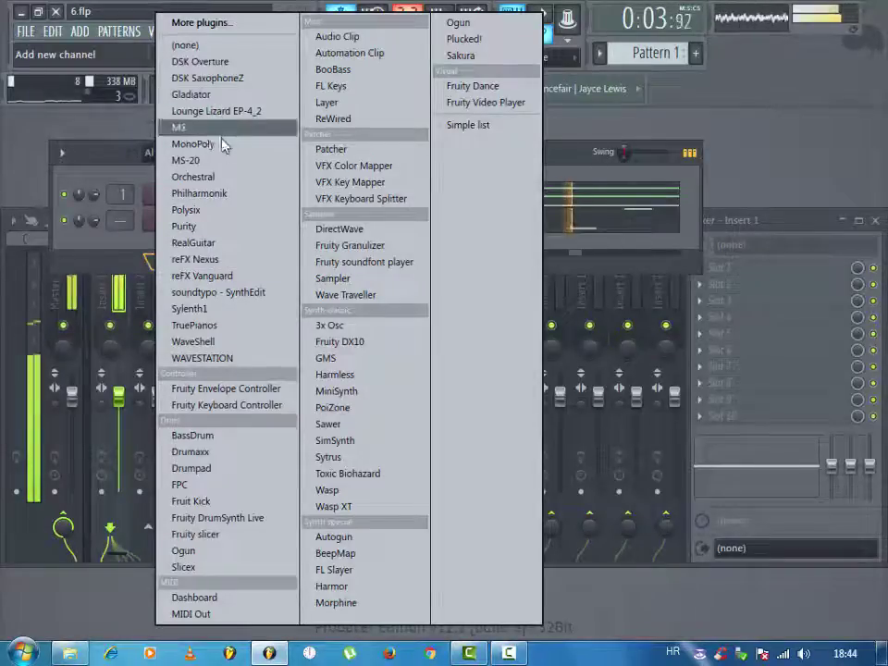
pyautogui.click(219, 194)
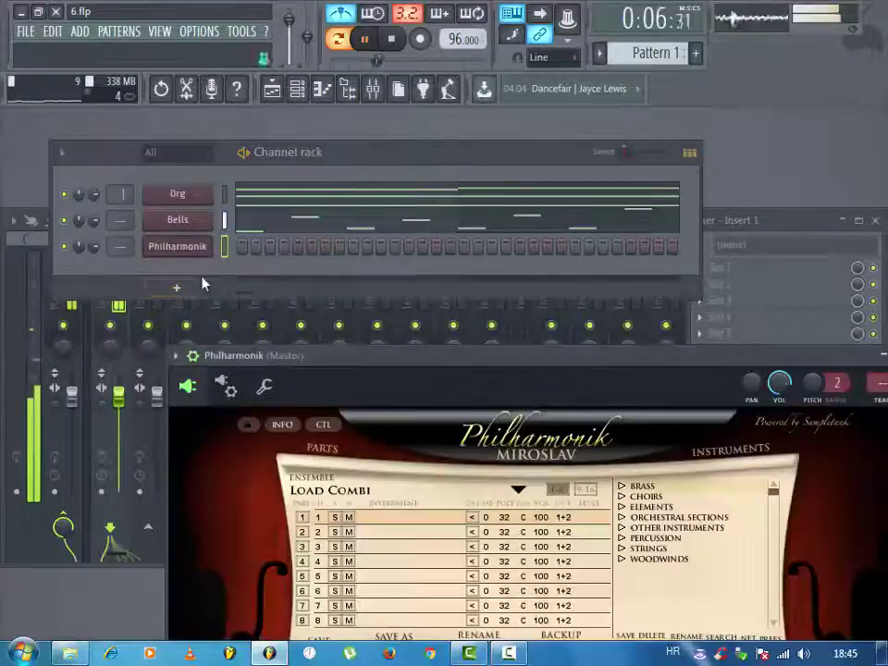
pyautogui.moveTo(372, 363); pyautogui.dragTo(234, 184)
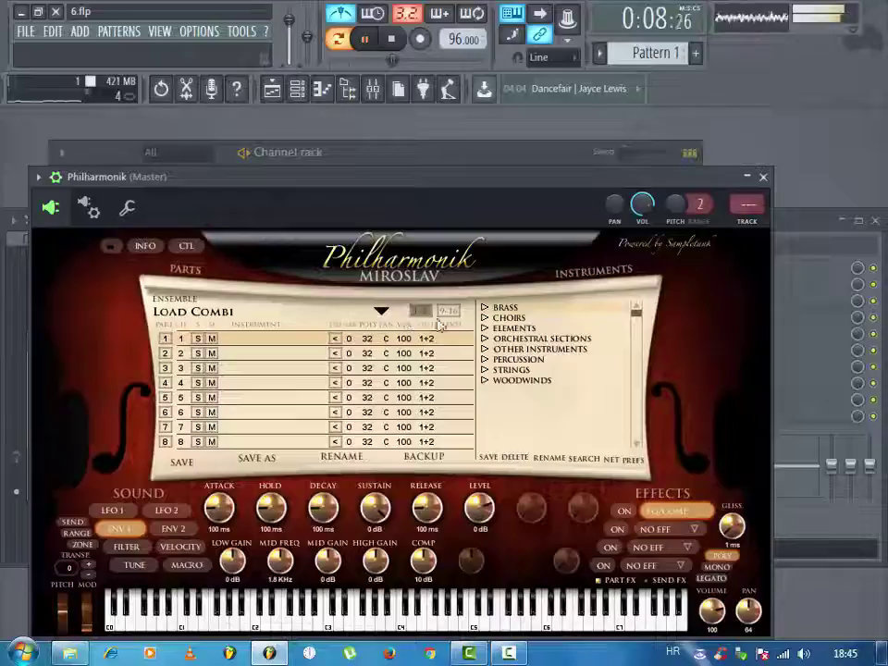
pyautogui.click(485, 319)
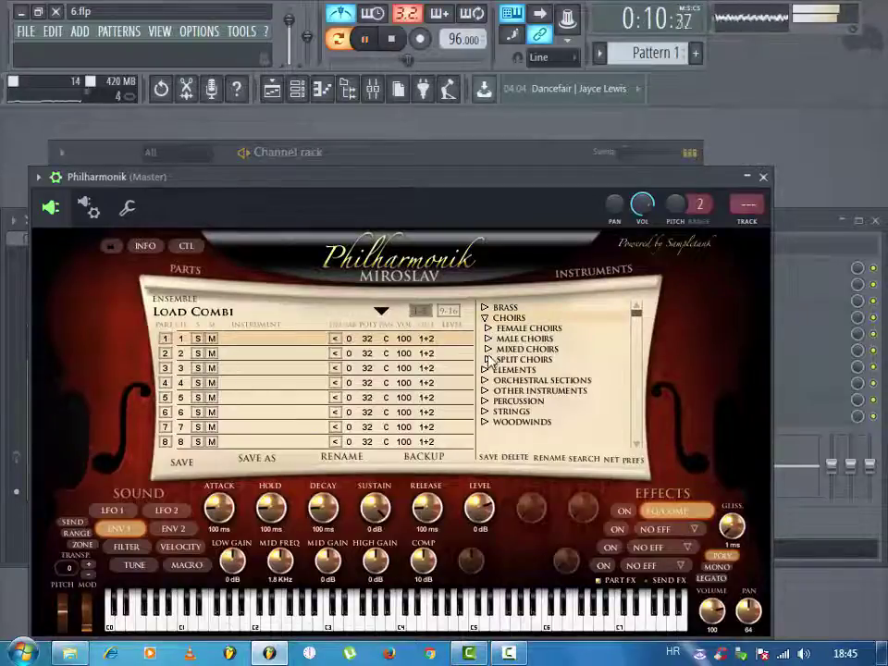
pyautogui.click(487, 329)
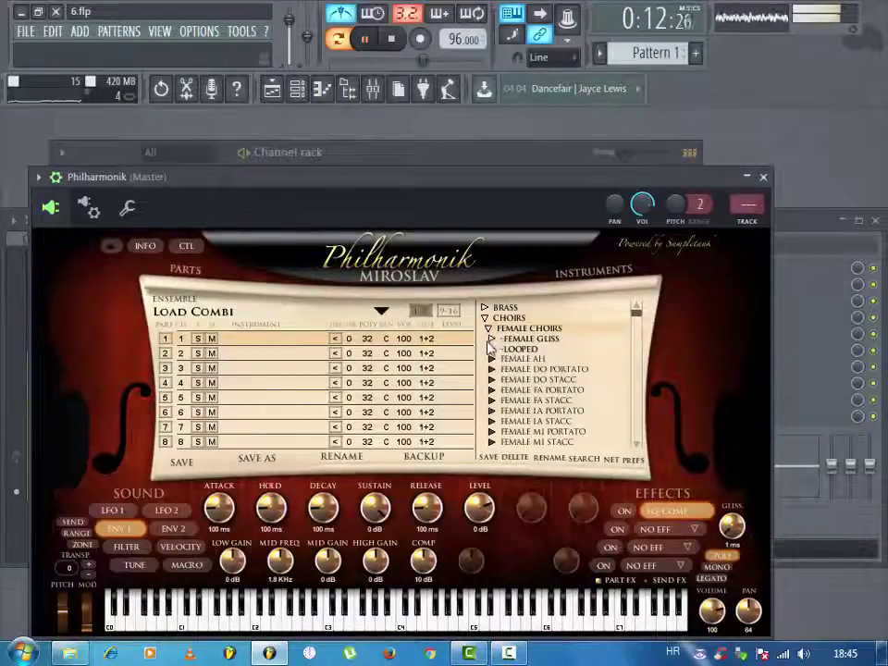
pyautogui.doubleClick(508, 360)
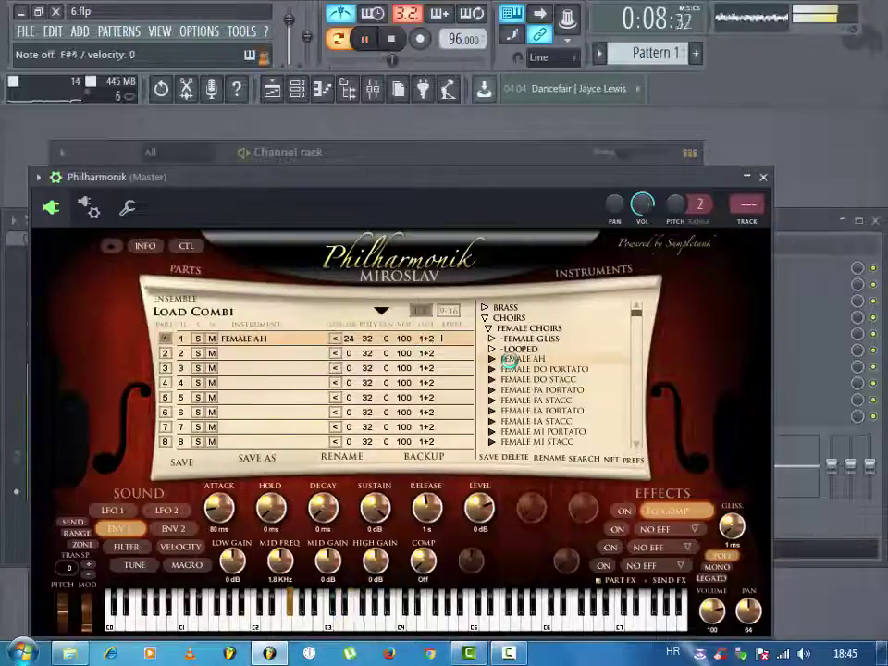
# - Close the Philharmonik plugin window and rename its channel as Choir
pyautogui.click(764, 176)
pyautogui.rightClick(196, 196)
pyautogui.rightClick(190, 247)
pyautogui.click(227, 263)
pyautogui.write('V')
pyautogui.write('Choir')
pyautogui.press('Return')
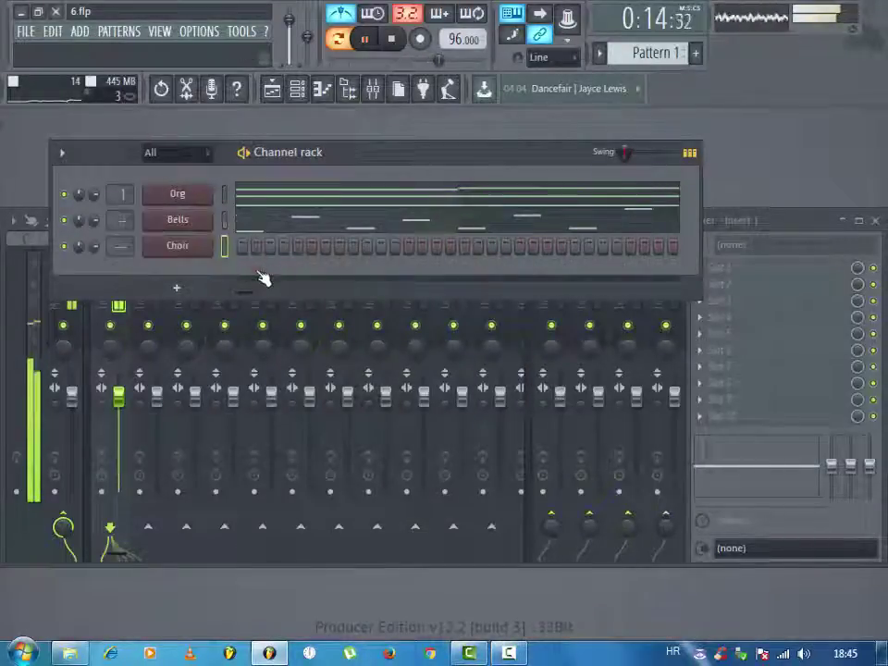
# - Record a four-bar melody between B4 and A5 over repeated F#4 notes in the Choir's piano roll
pyautogui.rightClick(208, 242)
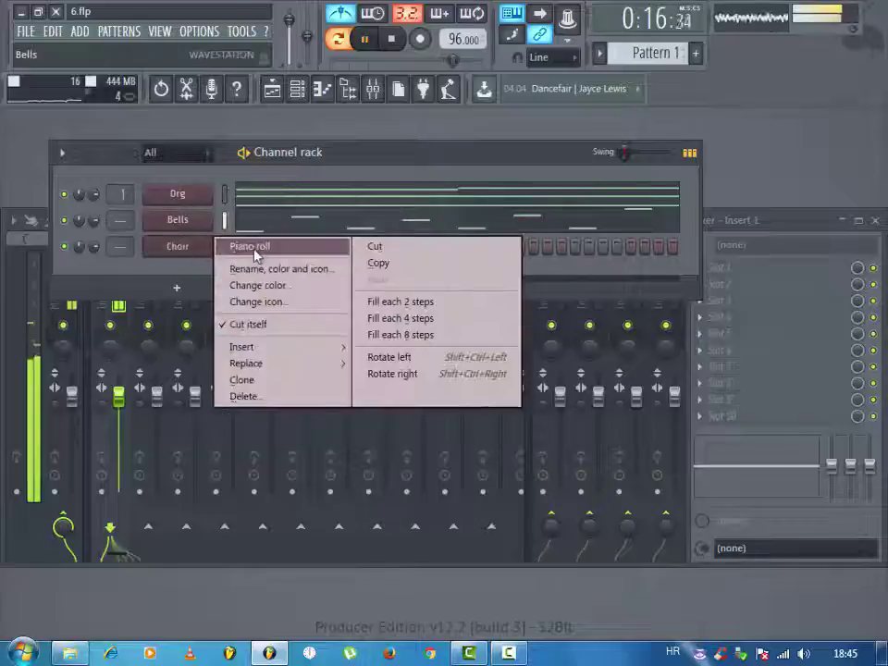
pyautogui.click(254, 247)
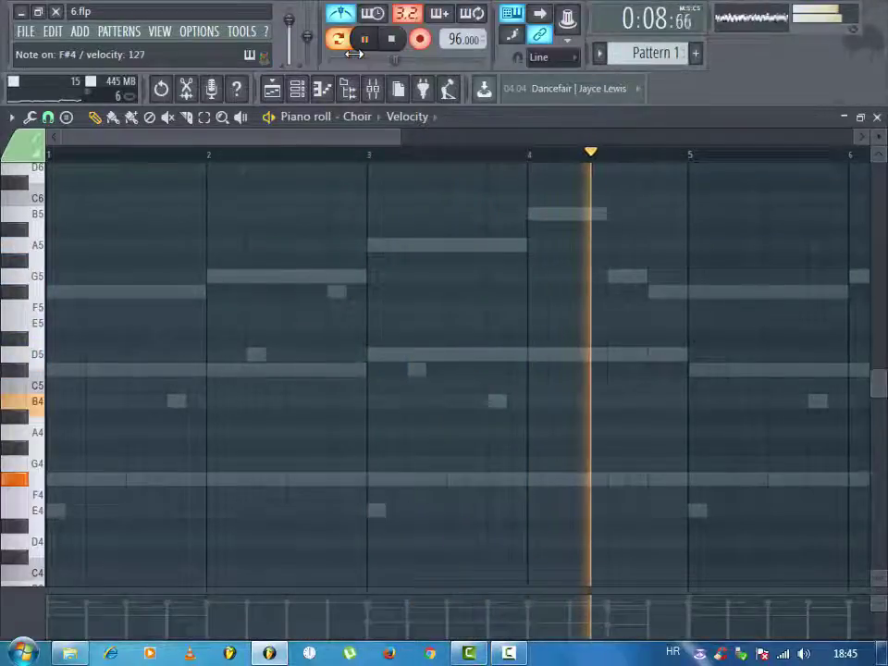
pyautogui.press('space')
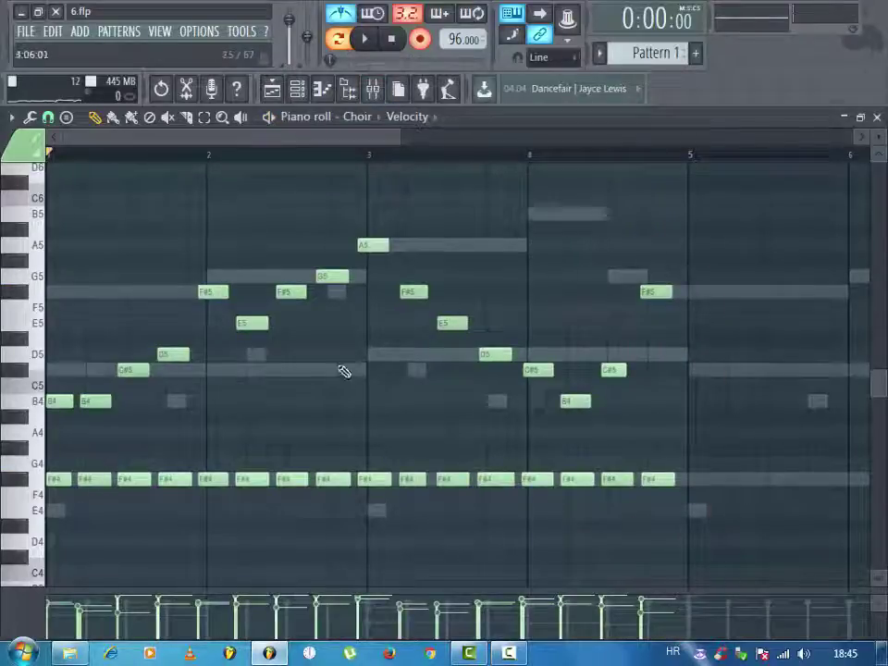
# - Align the Choir's repeated F#4 notes to the beats across bars 1 to 4
pyautogui.moveTo(98, 398); pyautogui.dragTo(111, 495)
pyautogui.click(102, 482)
pyautogui.moveTo(136, 481)
pyautogui.mouseDown()
pyautogui.moveTo(703, 480)
pyautogui.moveTo(592, 486)
pyautogui.mouseUp()
pyautogui.moveTo(68, 492)
pyautogui.mouseDown()
pyautogui.moveTo(53, 478)
pyautogui.moveTo(135, 475)
pyautogui.mouseUp()
pyautogui.moveTo(213, 459); pyautogui.dragTo(54, 490)
pyautogui.moveTo(56, 478)
pyautogui.mouseDown()
pyautogui.moveTo(224, 478)
pyautogui.moveTo(214, 477)
pyautogui.mouseUp()
pyautogui.moveTo(410, 458)
pyautogui.mouseDown()
pyautogui.moveTo(54, 509)
pyautogui.moveTo(380, 477)
pyautogui.mouseUp()
pyautogui.keyDown('ctrl'); pyautogui.click(377, 451); pyautogui.keyUp('ctrl')
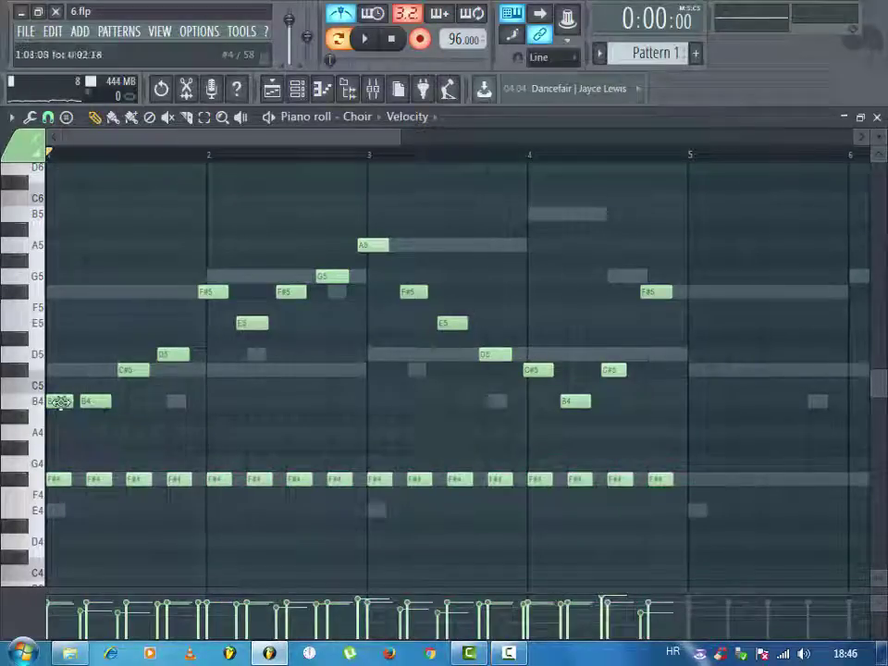
# - Align the Choir's upper melody notes to the beats across bars 1 to 4
pyautogui.click(94, 402)
pyautogui.rightClick(171, 356)
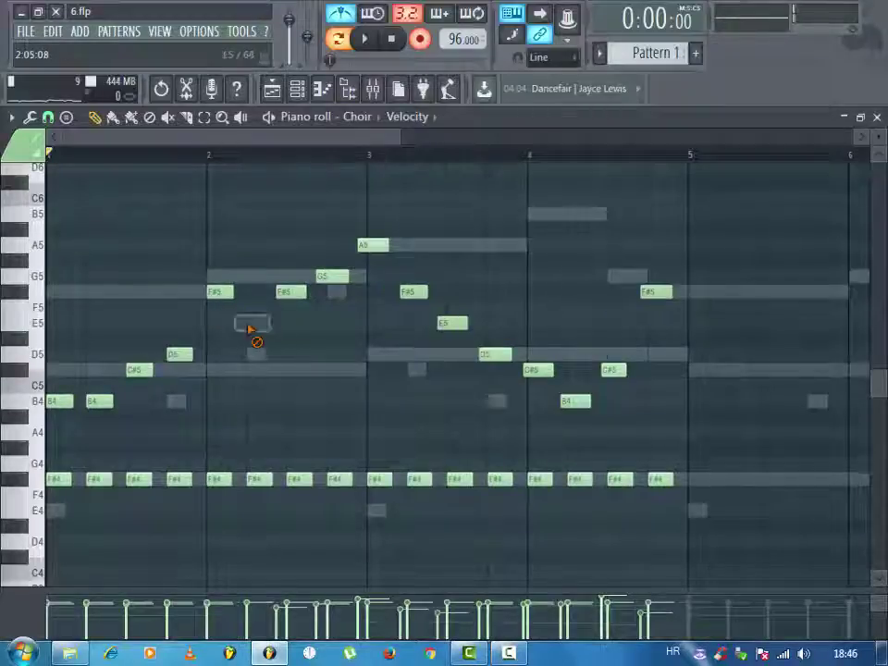
pyautogui.click(293, 294)
pyautogui.rightClick(331, 279)
pyautogui.rightClick(369, 250)
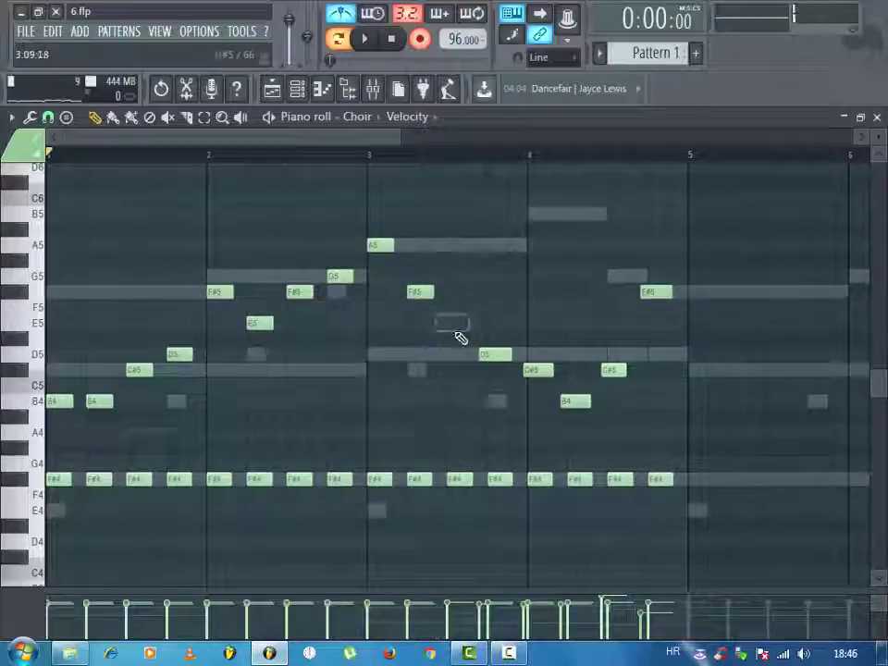
pyautogui.click(491, 355)
pyautogui.rightClick(575, 402)
pyautogui.moveTo(613, 369); pyautogui.dragTo(619, 370)
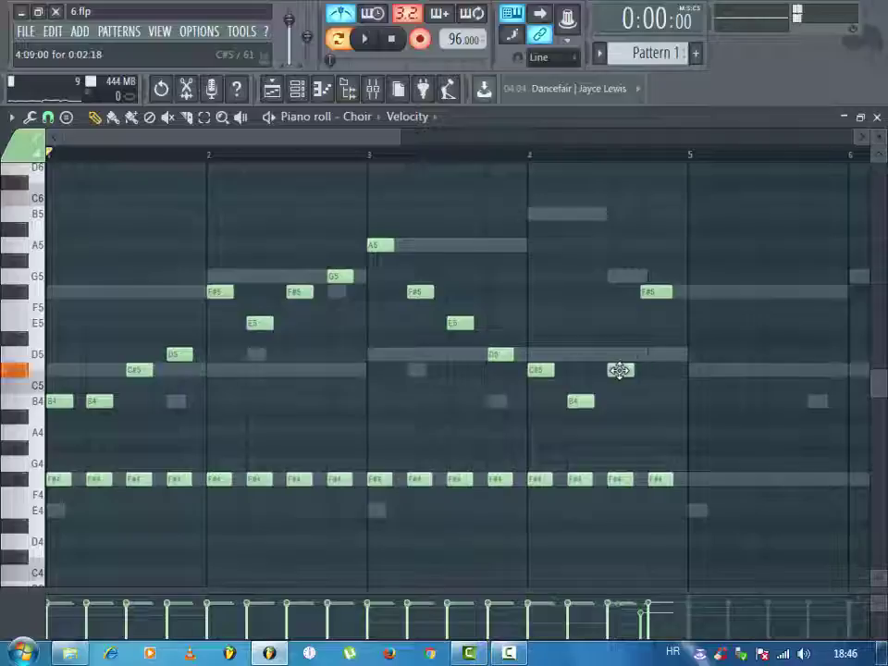
# - Duplicate all Choir notes into bars 5 to 8, play the pattern and close the piano roll
pyautogui.hotkey('ctrl', 'a')
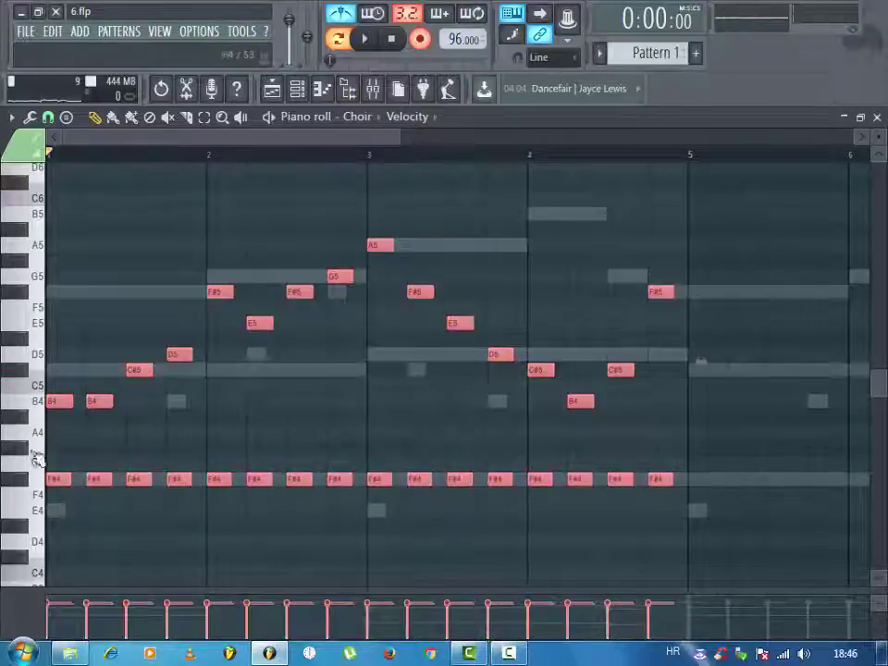
pyautogui.hotkey('ctrl', 'b')
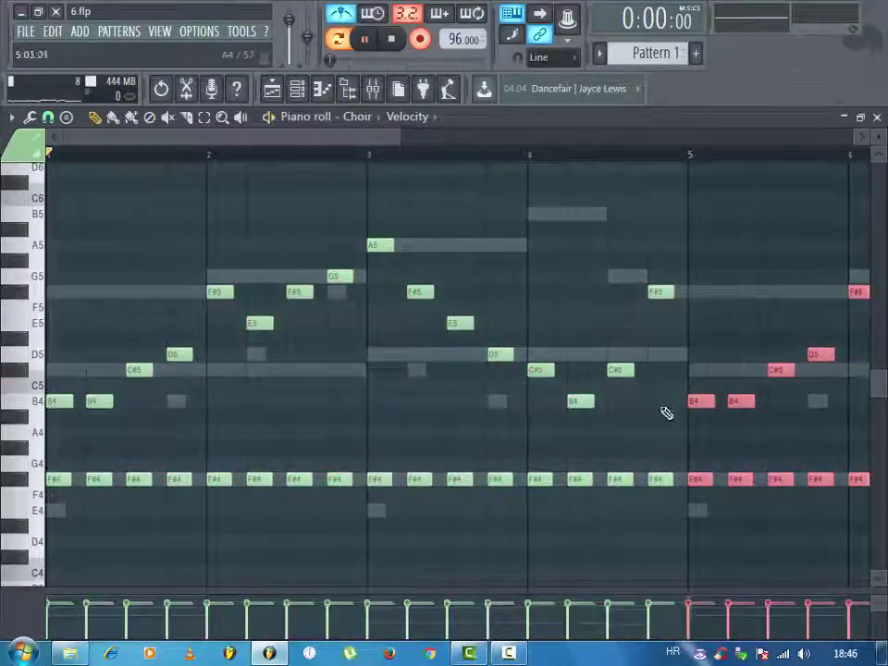
pyautogui.press('space')
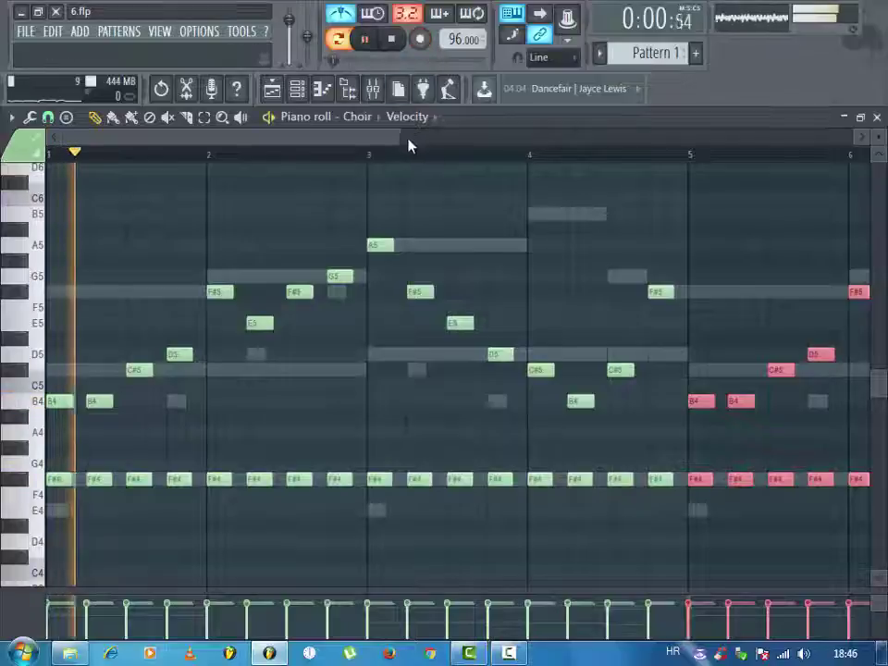
pyautogui.moveTo(401, 139); pyautogui.dragTo(593, 362)
pyautogui.press('F7')
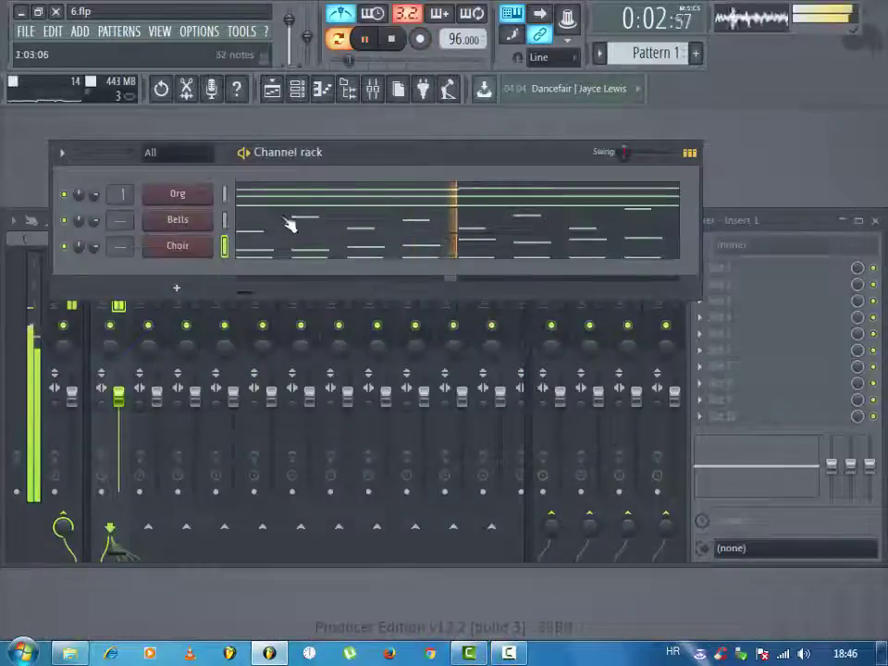
# - Open the BWB kit folder within the DRUMZZ sample pack in the browser and save the project
pyautogui.click(359, 93)
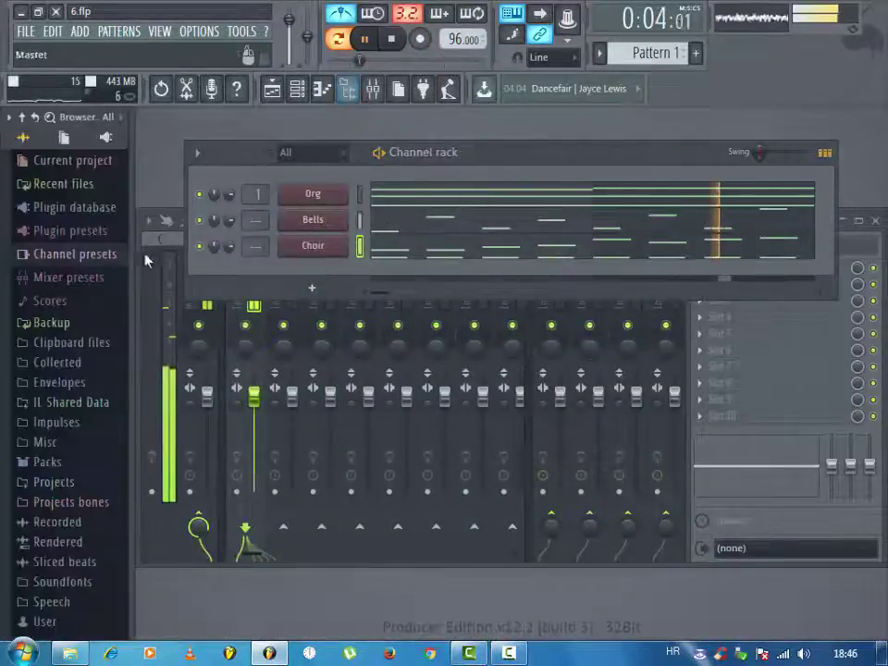
pyautogui.click(61, 461)
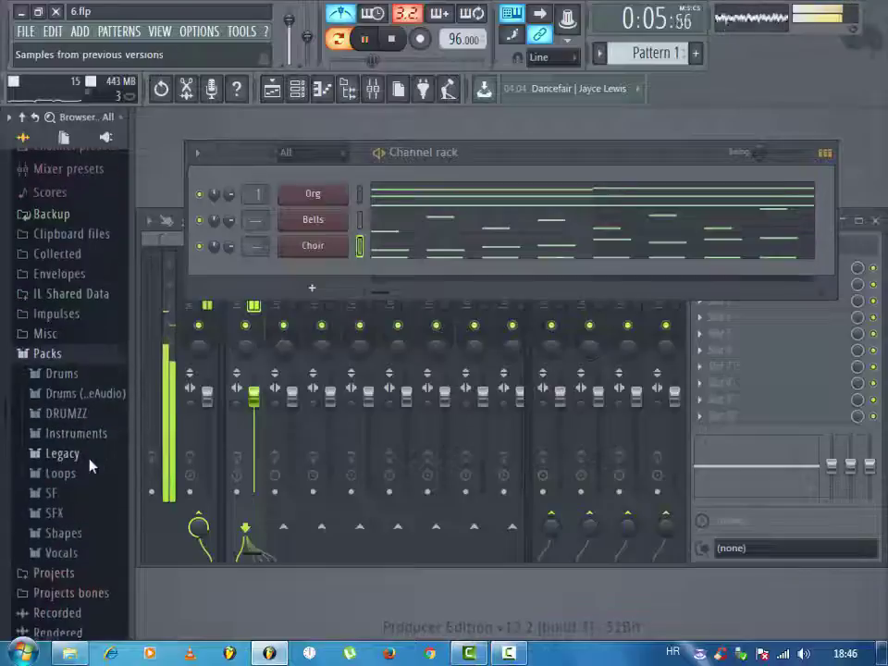
pyautogui.click(70, 414)
pyautogui.click(27, 32)
pyautogui.click(40, 104)
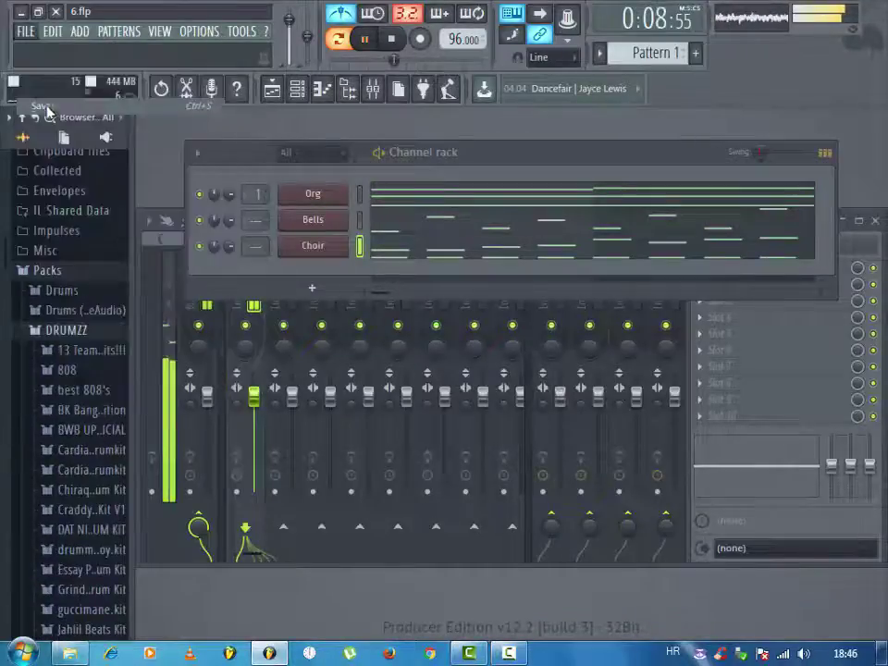
pyautogui.click(65, 431)
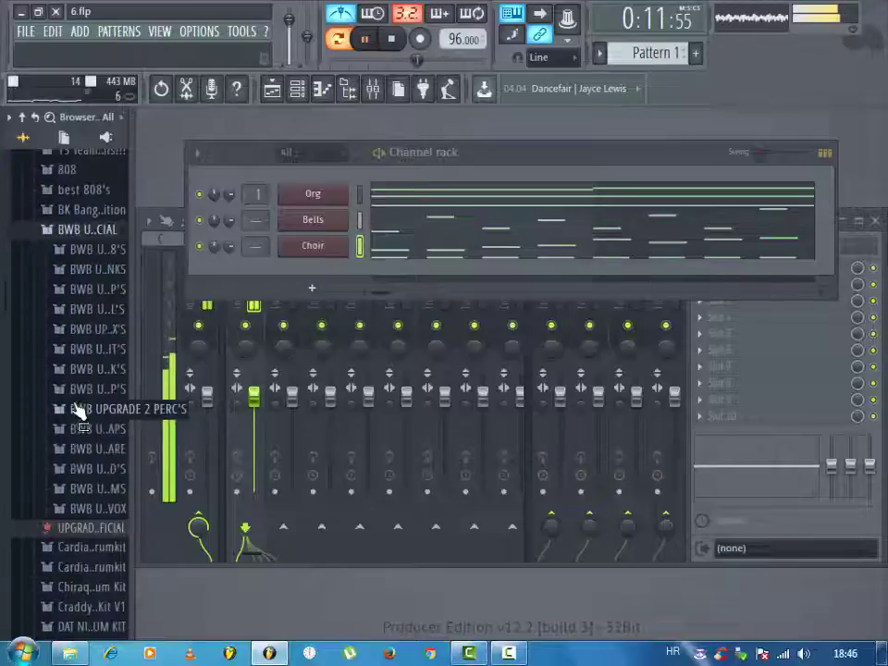
# - Add the UPGRADE 2 CYMBOL (1) sample as a channel, set it to cut itself and place a hit on the first step
pyautogui.click(77, 306)
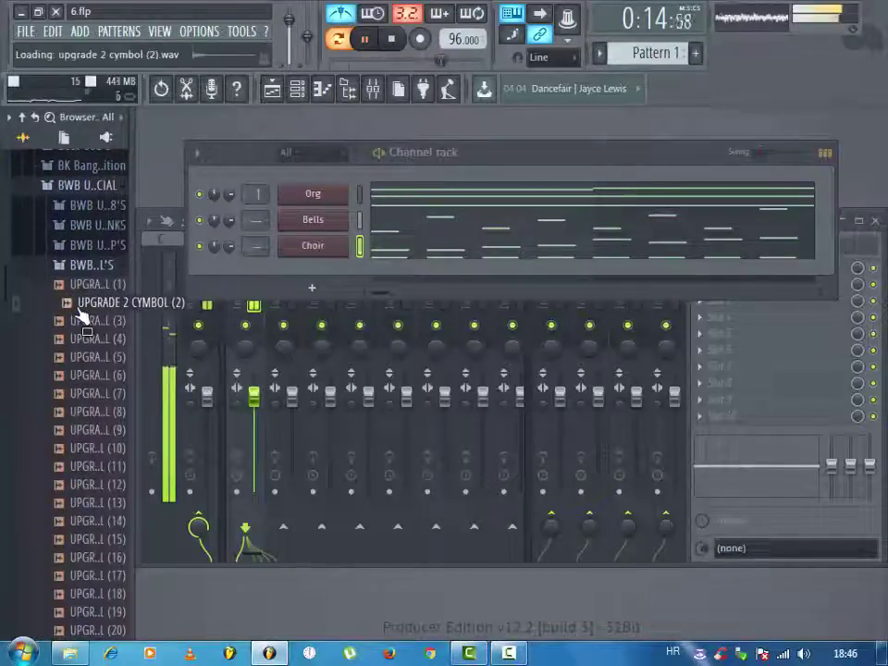
pyautogui.moveTo(92, 285); pyautogui.dragTo(99, 301)
pyautogui.moveTo(287, 274); pyautogui.dragTo(319, 271)
pyautogui.rightClick(333, 272)
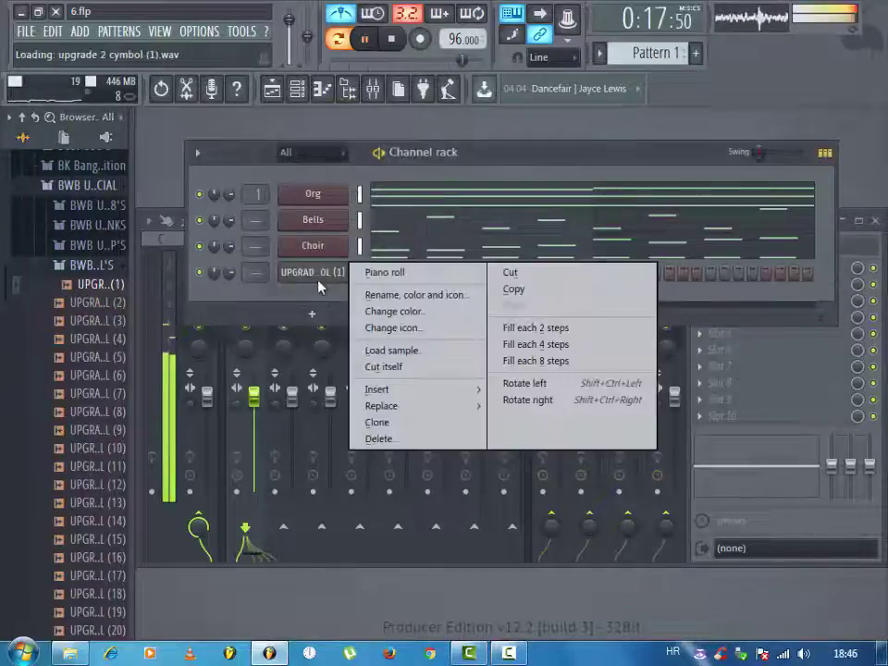
pyautogui.click(384, 368)
# - Open the BWB UPGRADE 2 CLAP'S folder and audition its clap samples, including UPGRADE 2 CLAP (6)
pyautogui.click(99, 265)
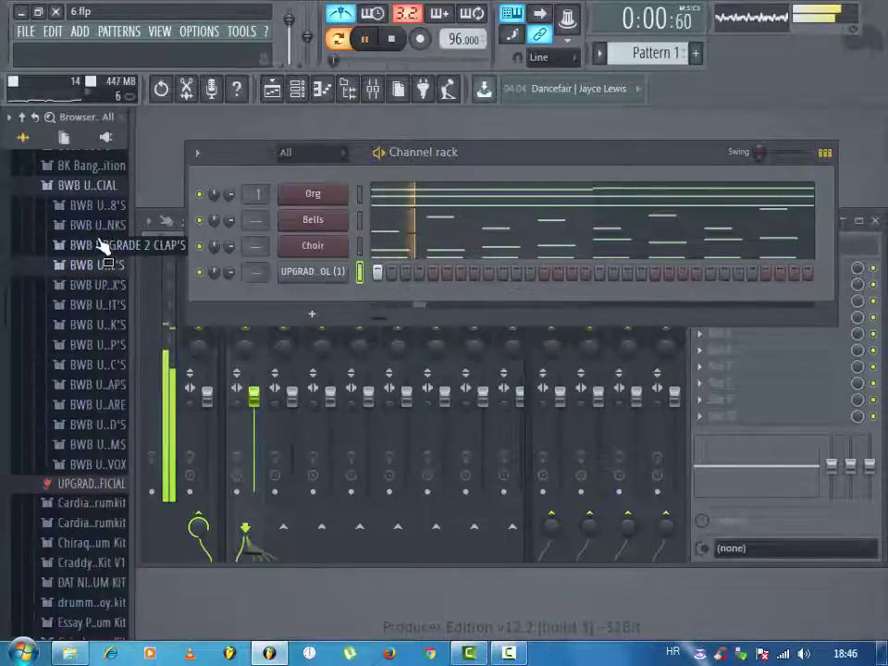
pyautogui.click(105, 255)
pyautogui.click(103, 285)
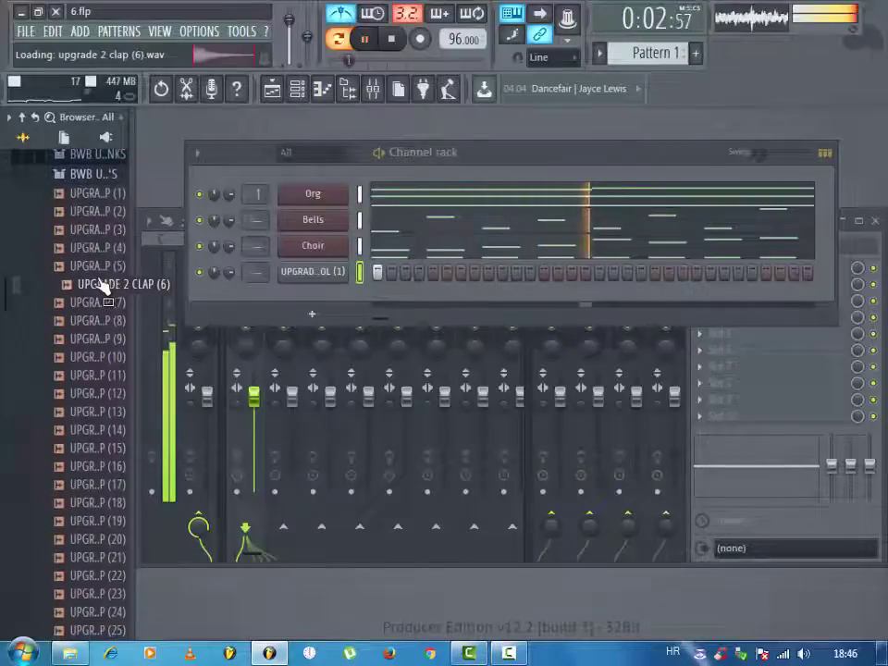